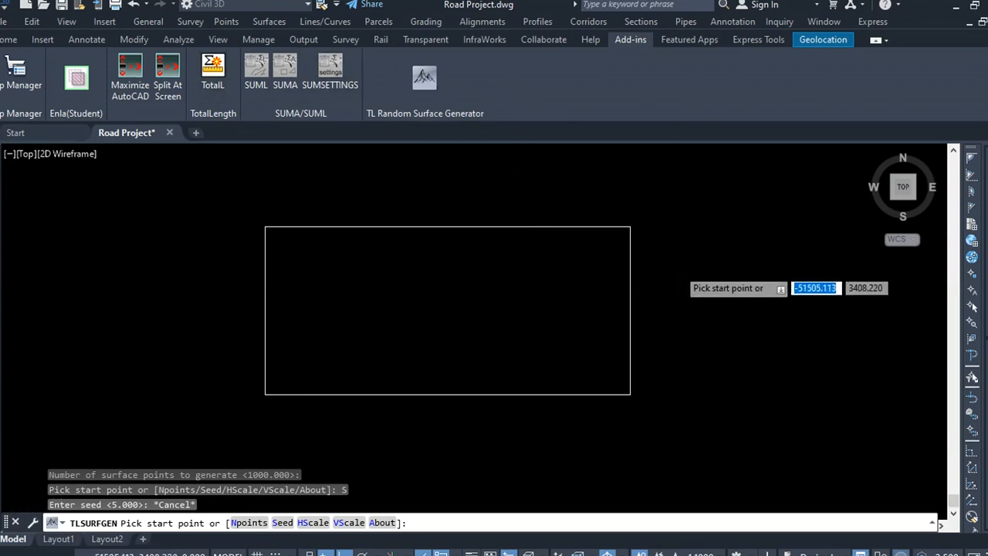
pyautogui.scroll(-2, 680, 247)
pyautogui.scroll(4, 672, 254)
pyautogui.scroll(-2, 675, 249)
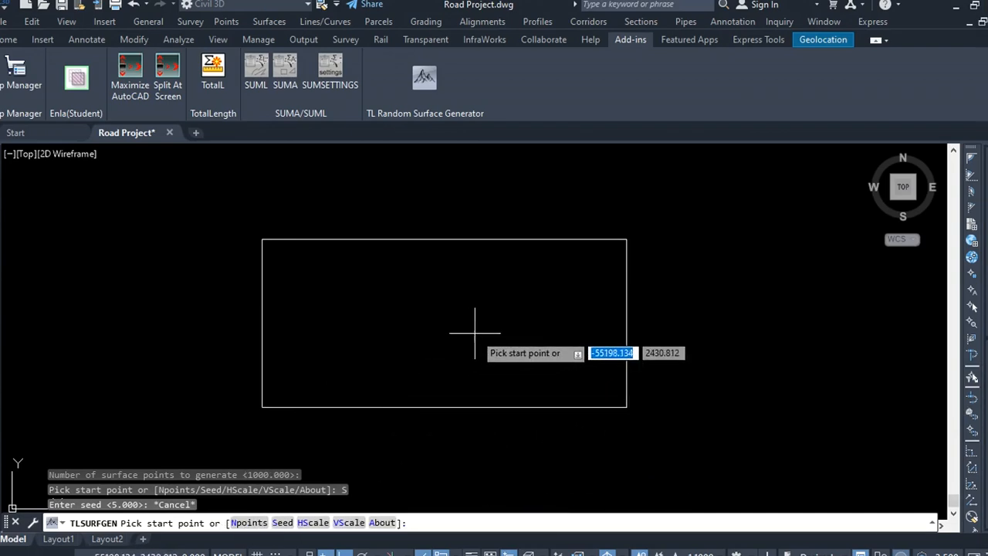
pyautogui.press('Escape')
# Step: Generate a random TIN surface with 1000 points and seed 7, spanning the rectangle from its lower-left to upper-right corner
pyautogui.click(425, 78)
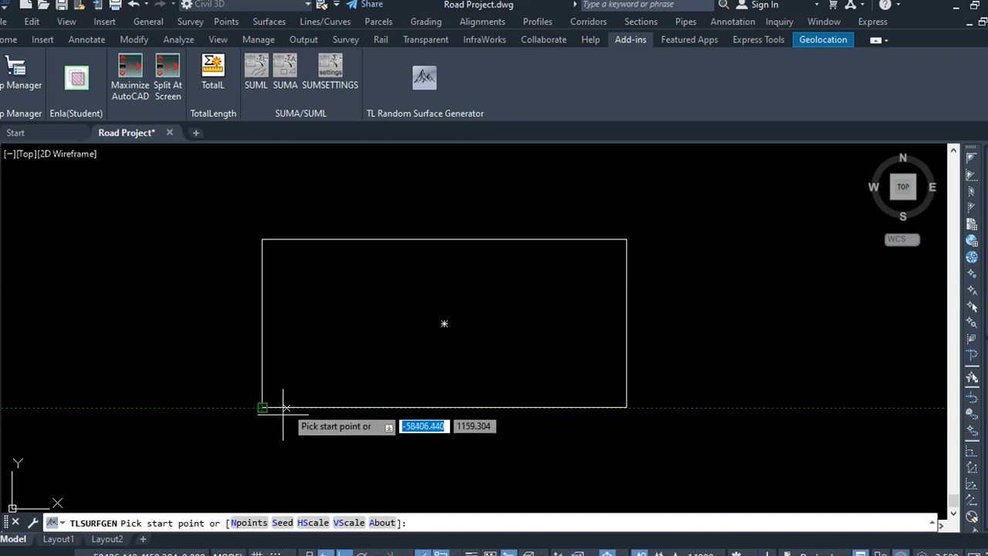
pyautogui.click(250, 522)
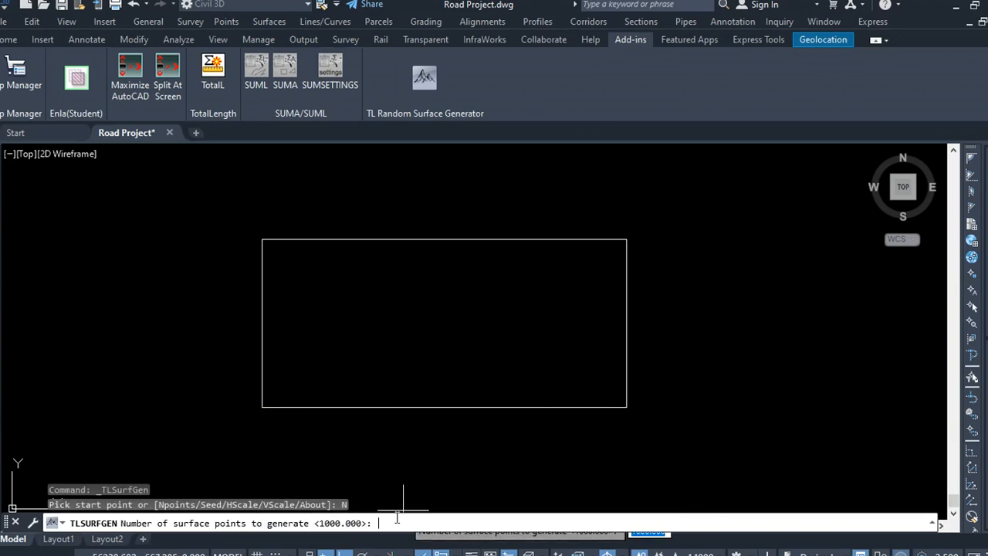
pyautogui.press('Return')
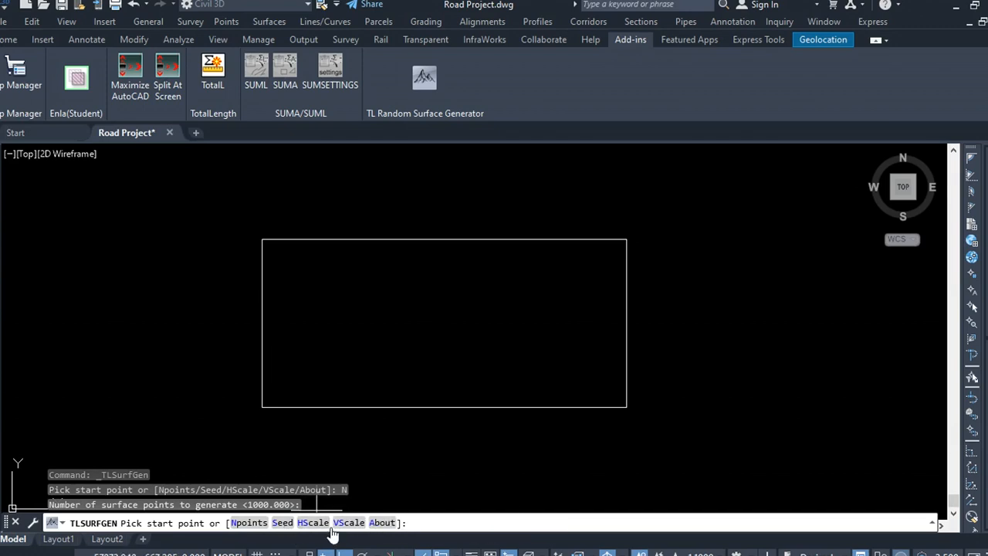
pyautogui.click(283, 524)
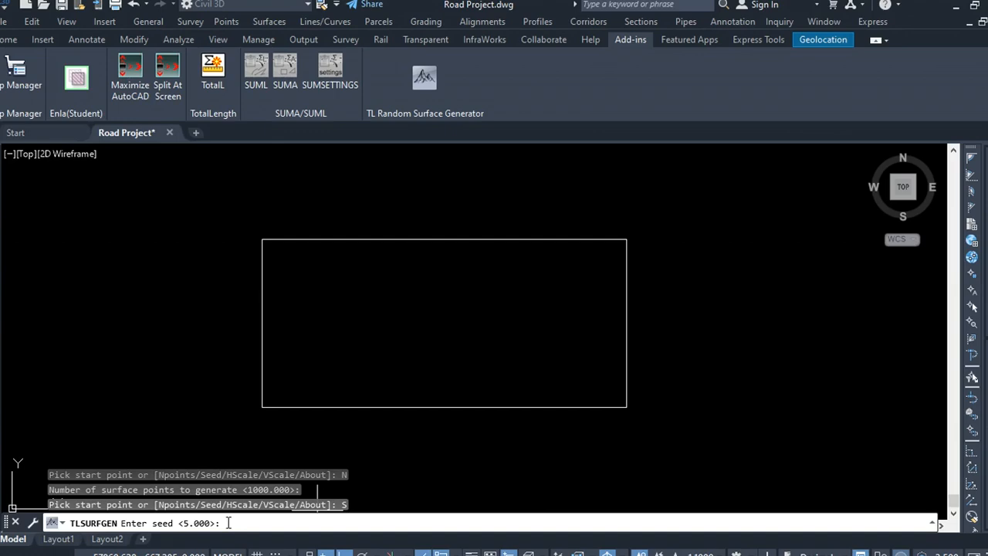
pyautogui.press('Return')
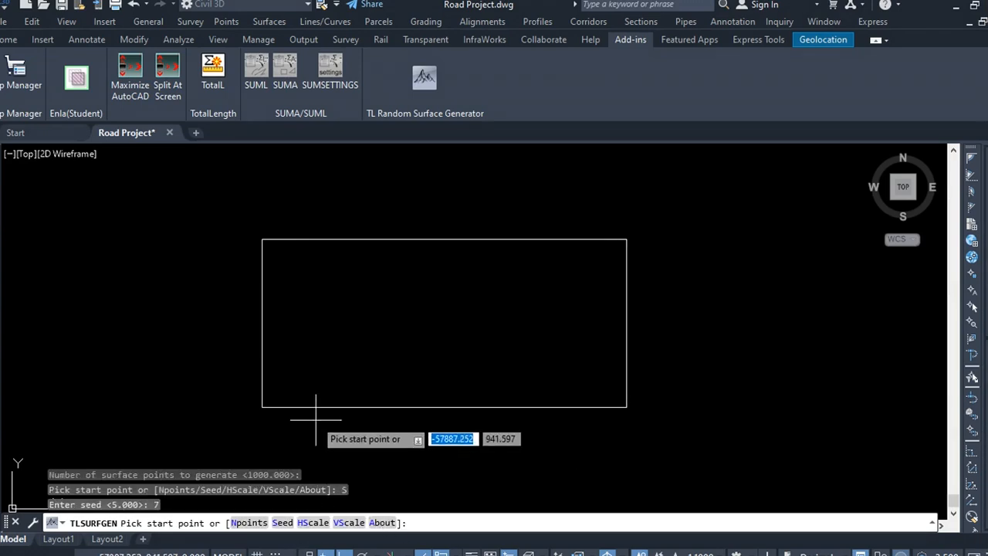
pyautogui.click(262, 406)
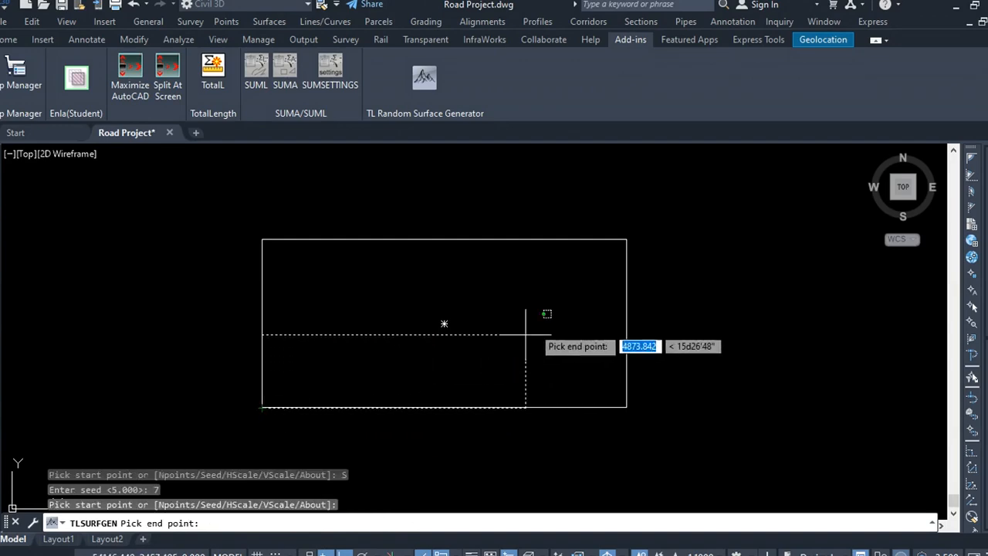
pyautogui.click(626, 239)
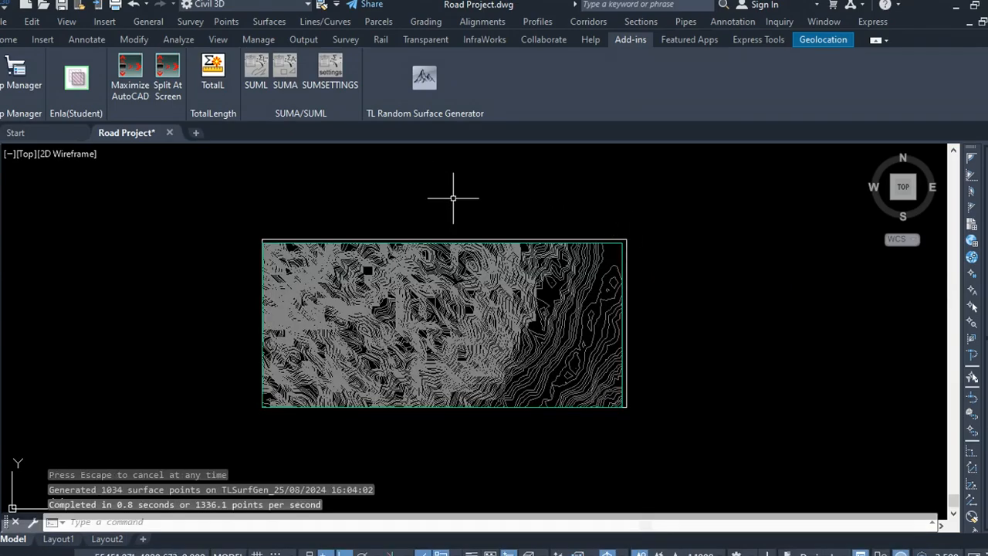
# Step: Select the generated surface and inspect it in the Object Viewer
pyautogui.click(407, 183)
pyautogui.click(410, 185)
pyautogui.scroll(3, 277, 217)
pyautogui.scroll(-4, 294, 223)
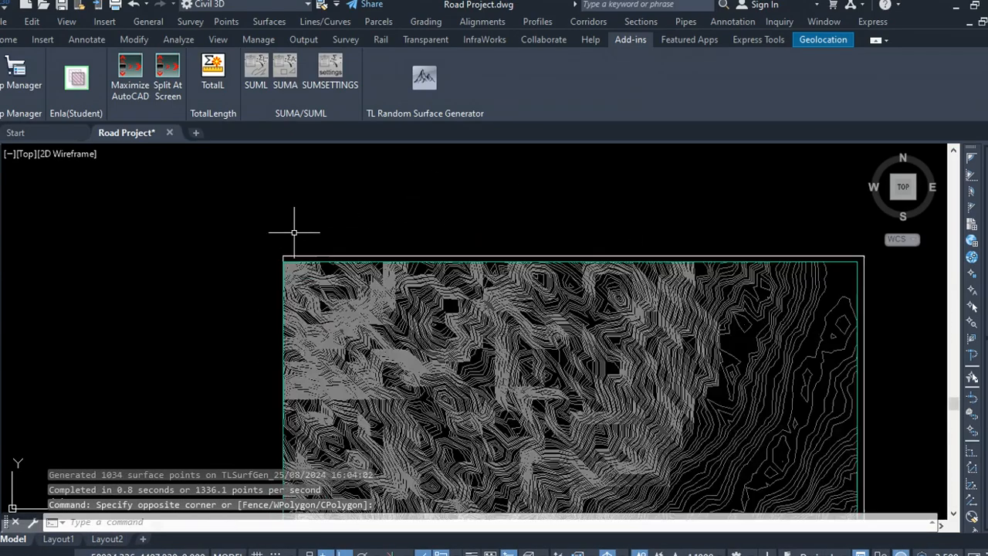
pyautogui.scroll(3, 521, 257)
pyautogui.scroll(2, 522, 256)
pyautogui.click(563, 214)
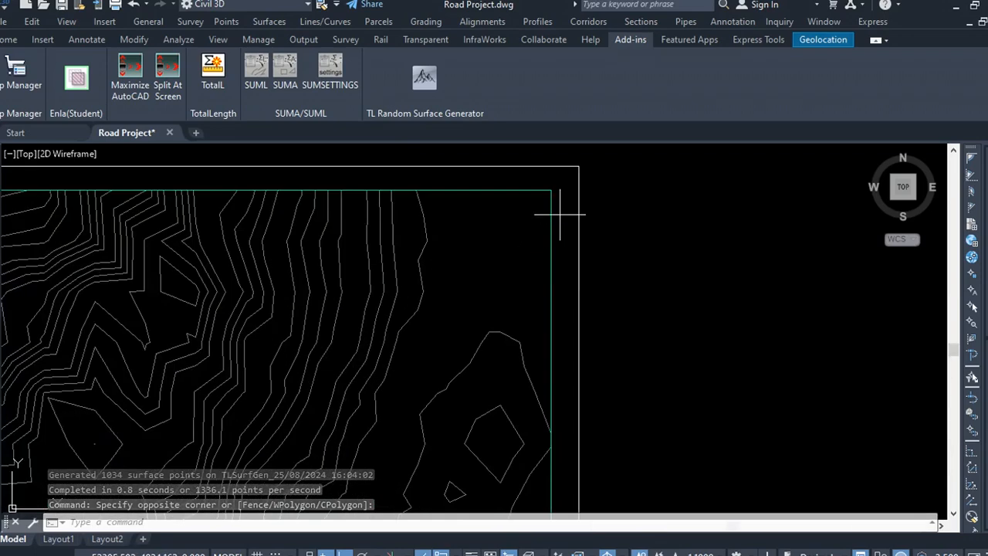
pyautogui.click(516, 223)
pyautogui.rightClick(504, 236)
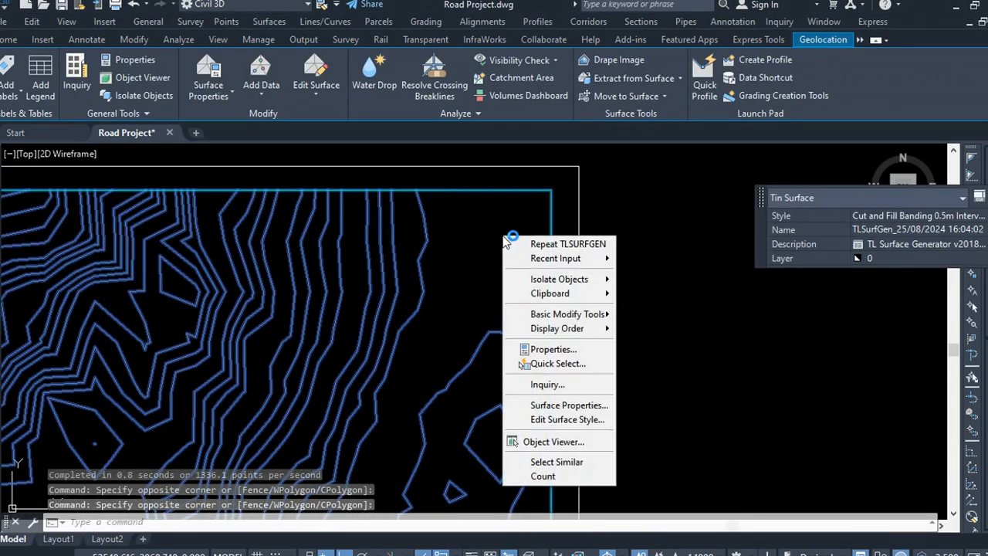
pyautogui.click(552, 442)
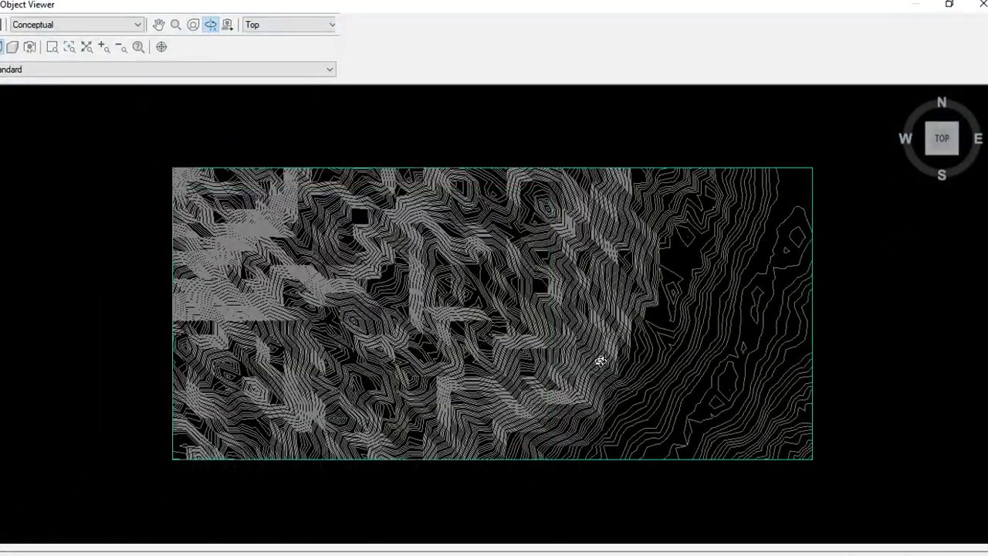
pyautogui.moveTo(600, 355)
pyautogui.mouseDown()
pyautogui.moveTo(596, 328)
pyautogui.moveTo(487, 366)
pyautogui.moveTo(518, 267)
pyautogui.moveTo(487, 239)
pyautogui.moveTo(455, 288)
pyautogui.moveTo(368, 337)
pyautogui.moveTo(573, 358)
pyautogui.moveTo(425, 347)
pyautogui.moveTo(553, 382)
pyautogui.moveTo(595, 359)
pyautogui.moveTo(363, 366)
pyautogui.mouseUp()
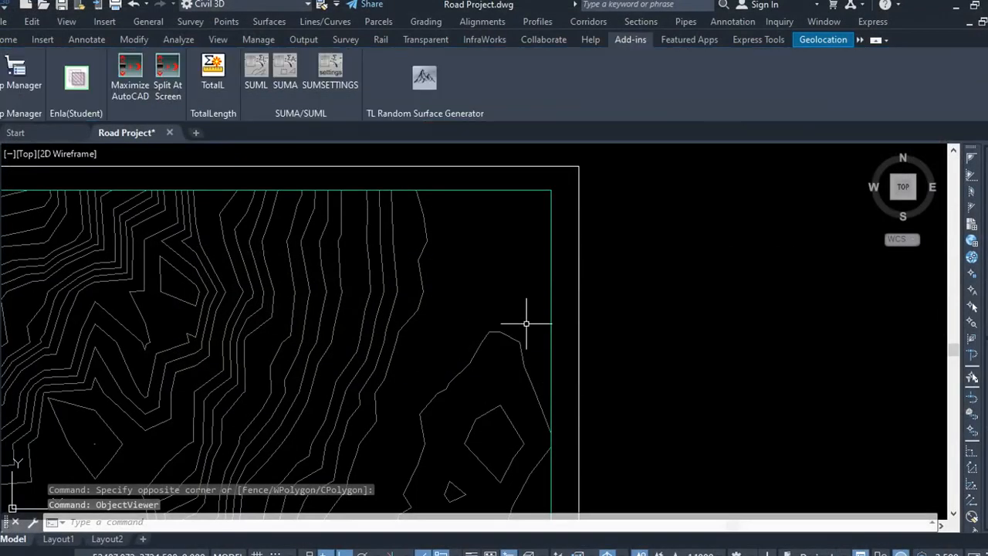
# Step: Erase the rectangle bordering the surface
pyautogui.click(572, 261)
pyautogui.press('Delete')
# Step: Rename the surface to OGL SURFACE in its surface properties and apply the change
pyautogui.click(525, 250)
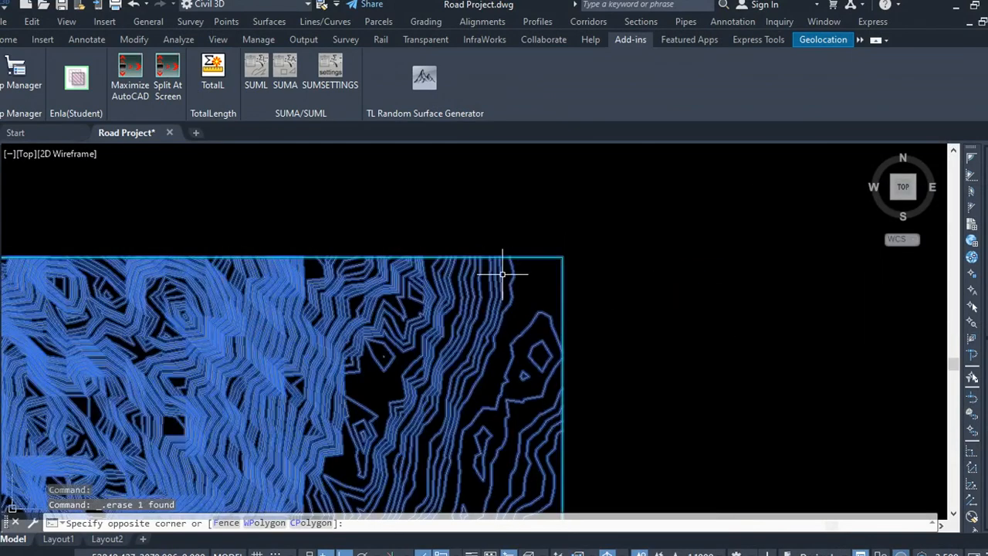
pyautogui.click(503, 274)
pyautogui.rightClick(498, 221)
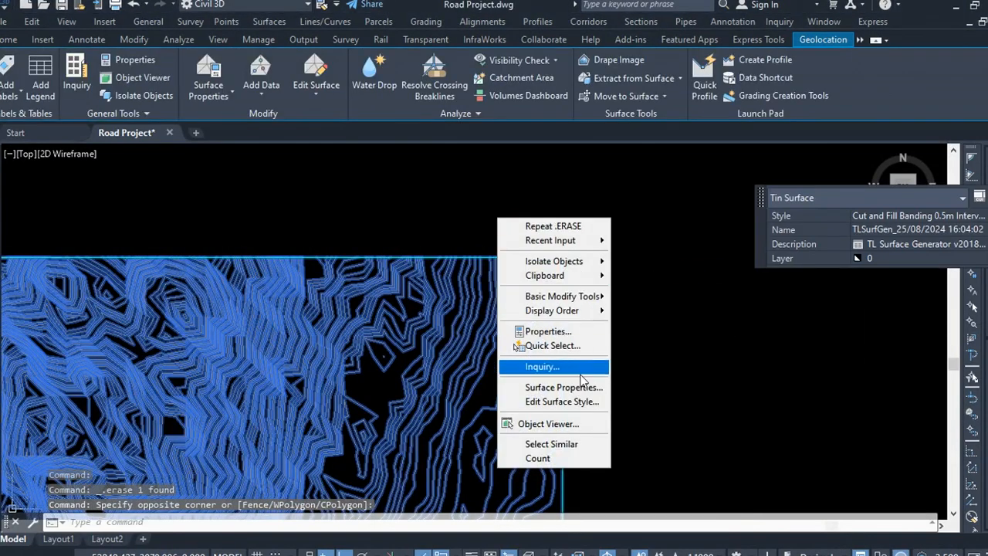
pyautogui.click(578, 387)
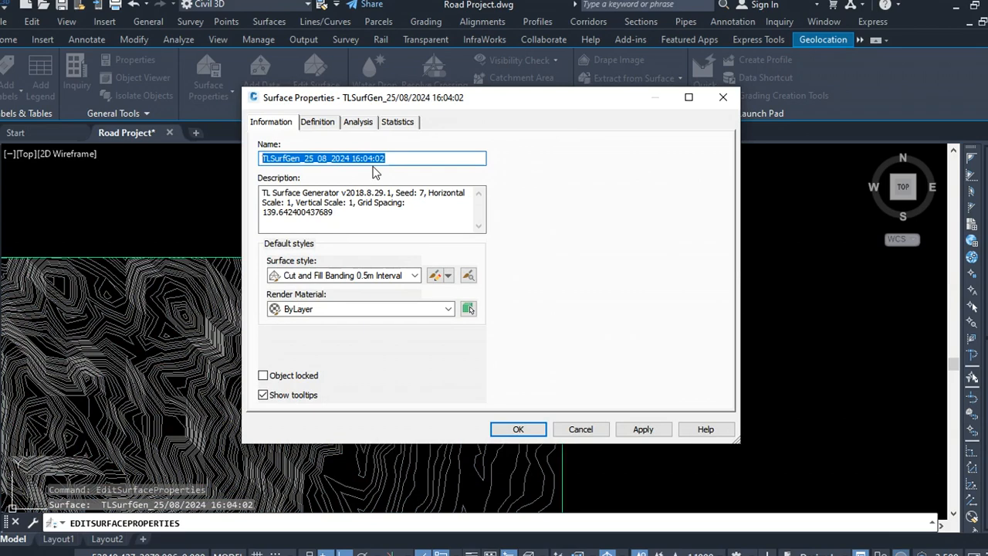
pyautogui.write('OGL SURFACE')
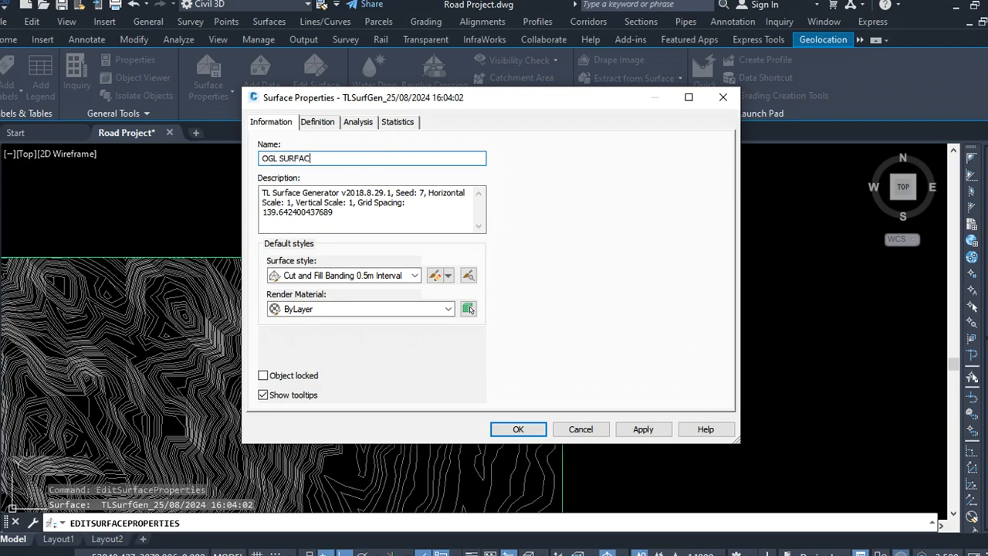
pyautogui.click(643, 430)
pyautogui.click(518, 429)
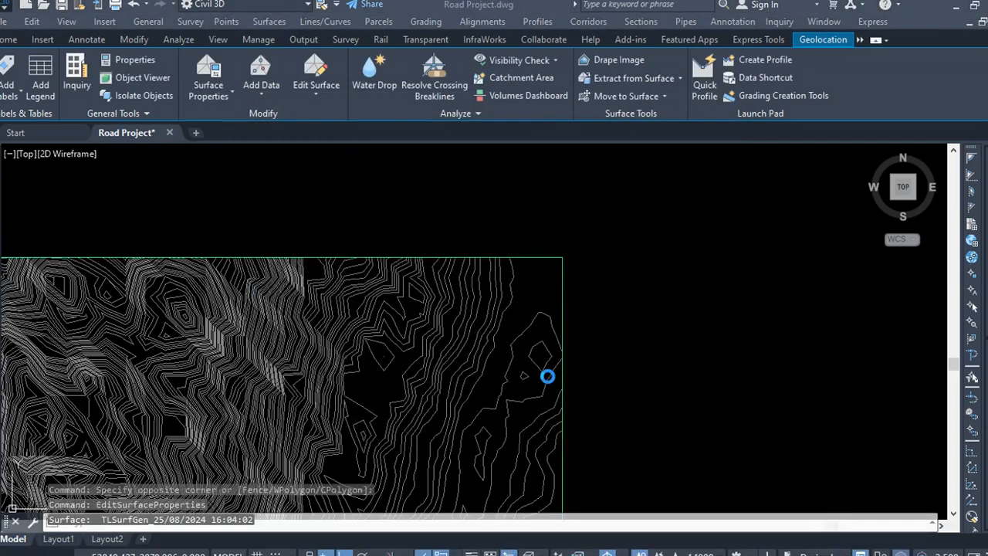
# Step: Select the surface to check its name in the quick properties panel
pyautogui.click(573, 335)
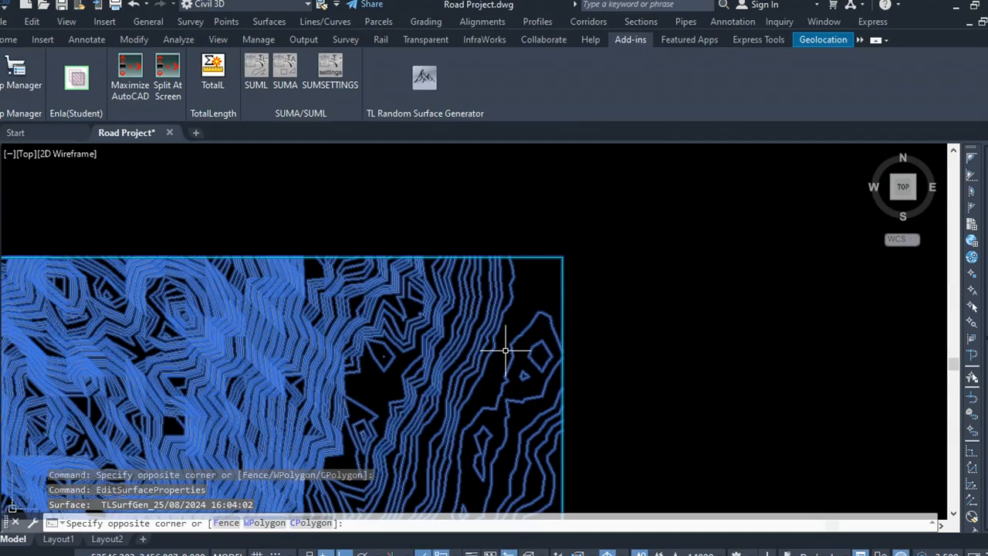
pyautogui.click(551, 323)
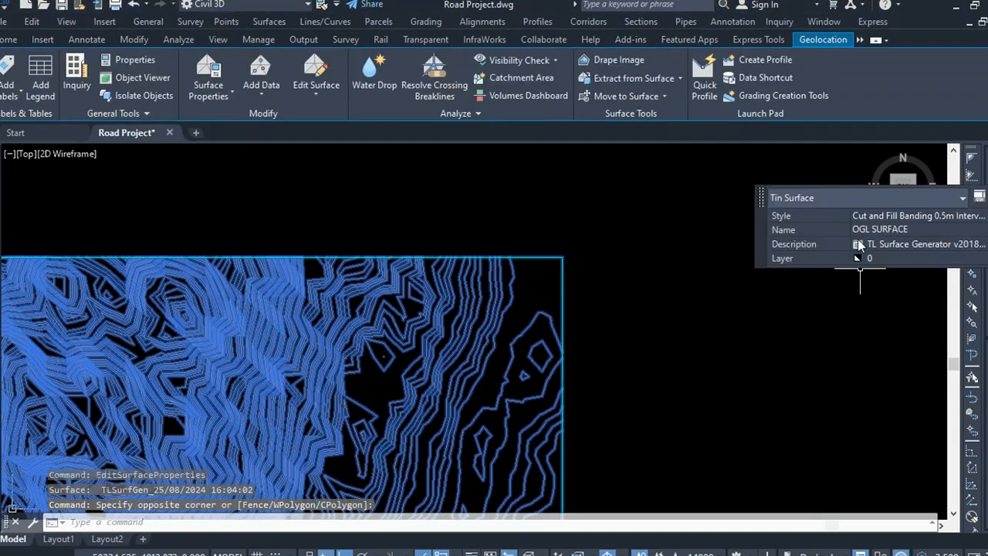
pyautogui.scroll(-8, 630, 247)
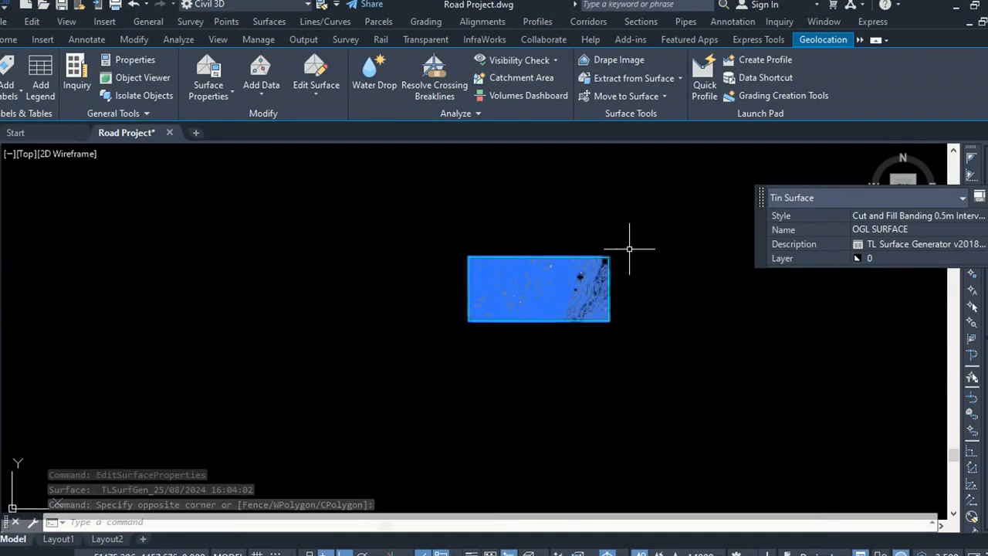
pyautogui.press('Escape')
pyautogui.scroll(5, 646, 264)
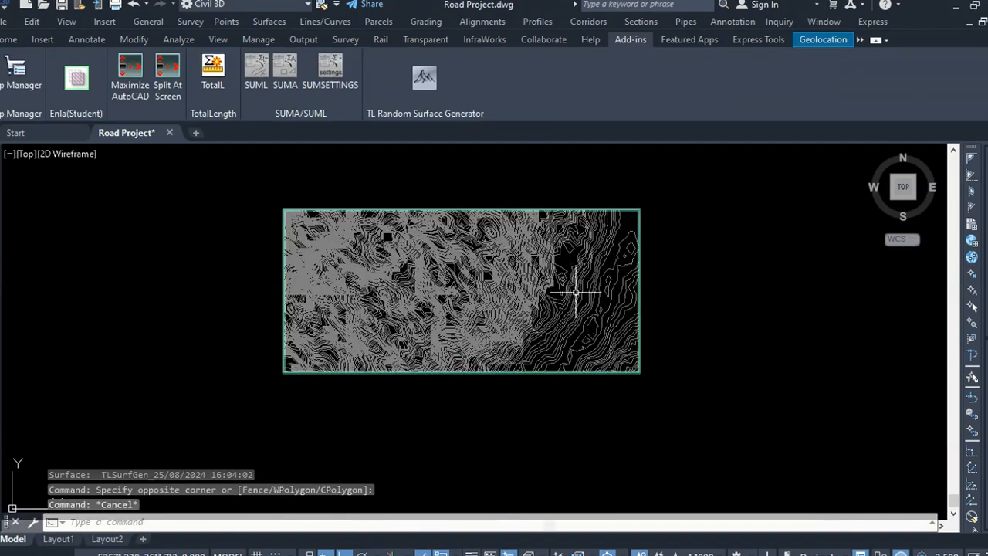
pyautogui.click(443, 178)
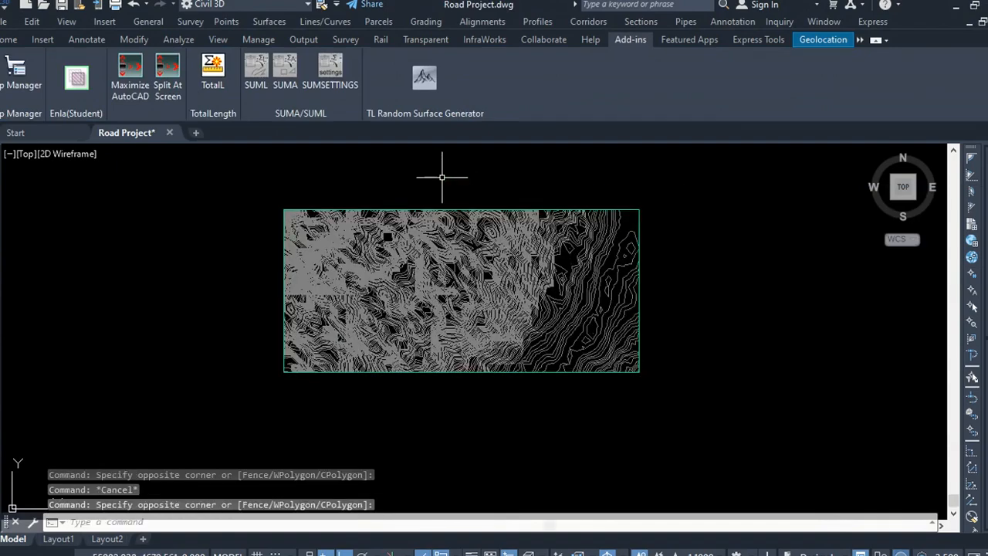
pyautogui.click(499, 185)
pyautogui.click(447, 174)
pyautogui.click(490, 187)
pyautogui.click(454, 187)
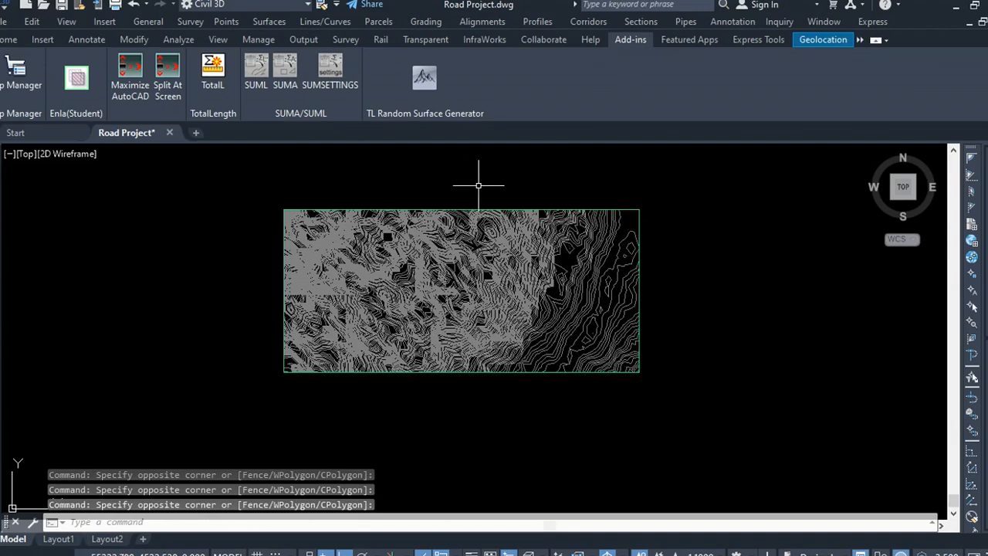
pyautogui.click(479, 186)
pyautogui.click(440, 177)
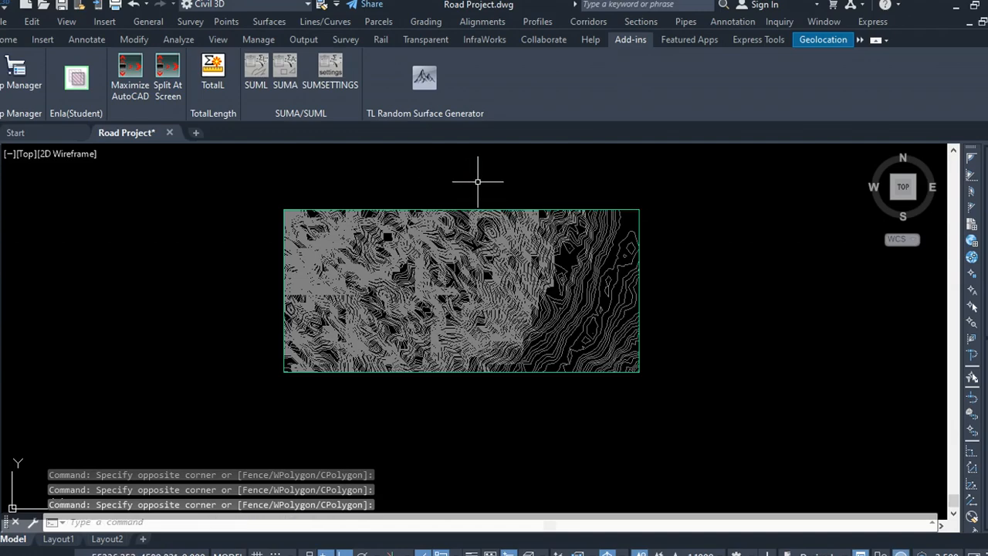
pyautogui.scroll(2, 498, 184)
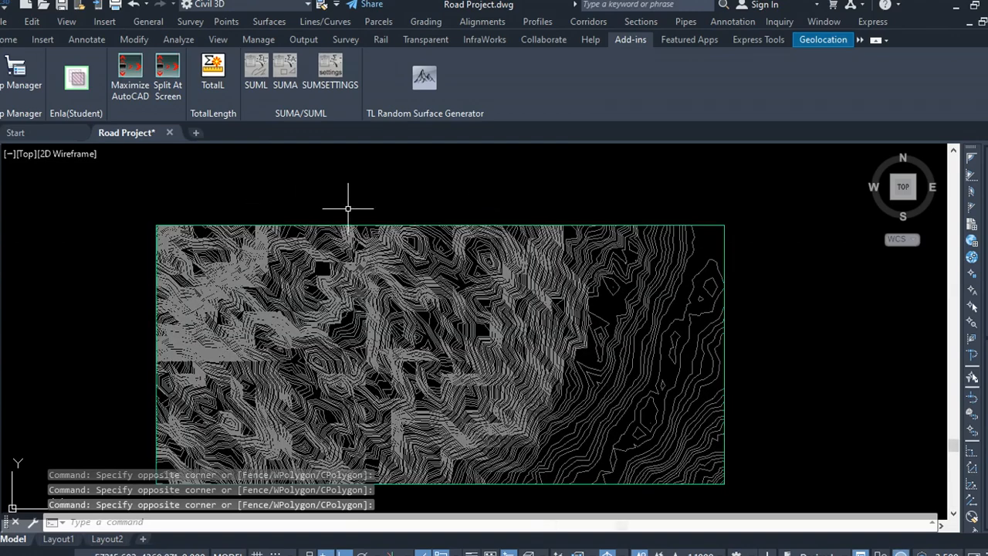
pyautogui.click(428, 199)
pyautogui.click(385, 182)
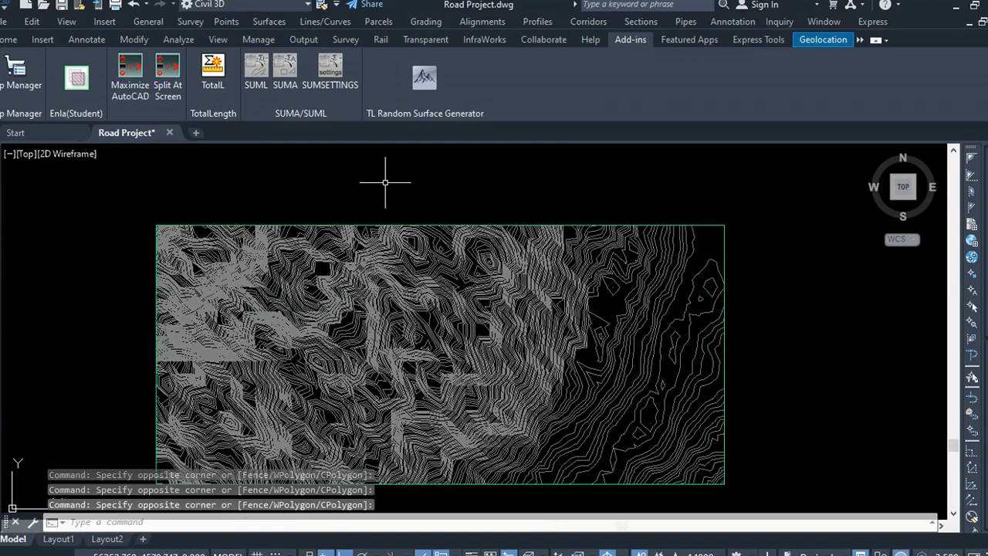
pyautogui.click(430, 194)
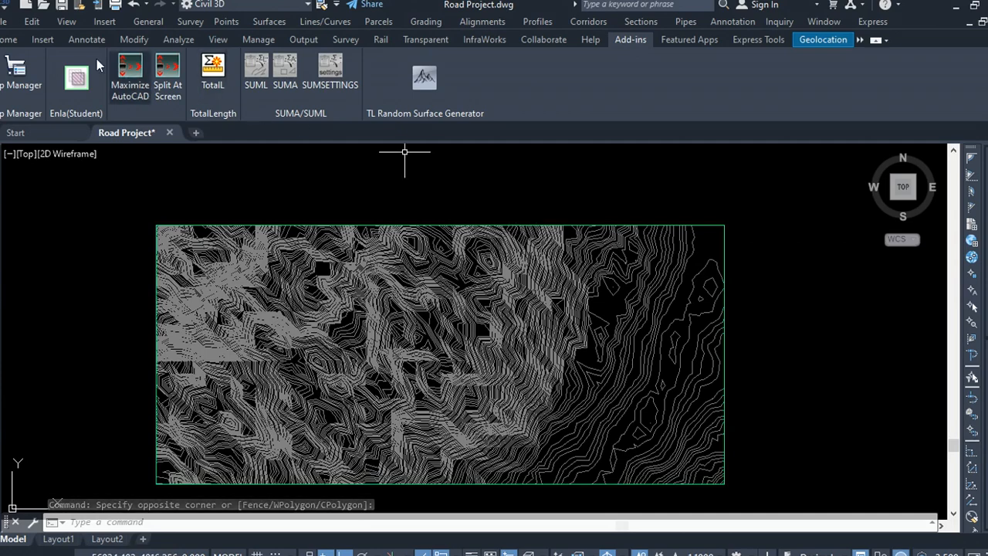
# Step: Draw a vertical polyline segment to the right of the surface with the Polyline tool
pyautogui.click(8, 40)
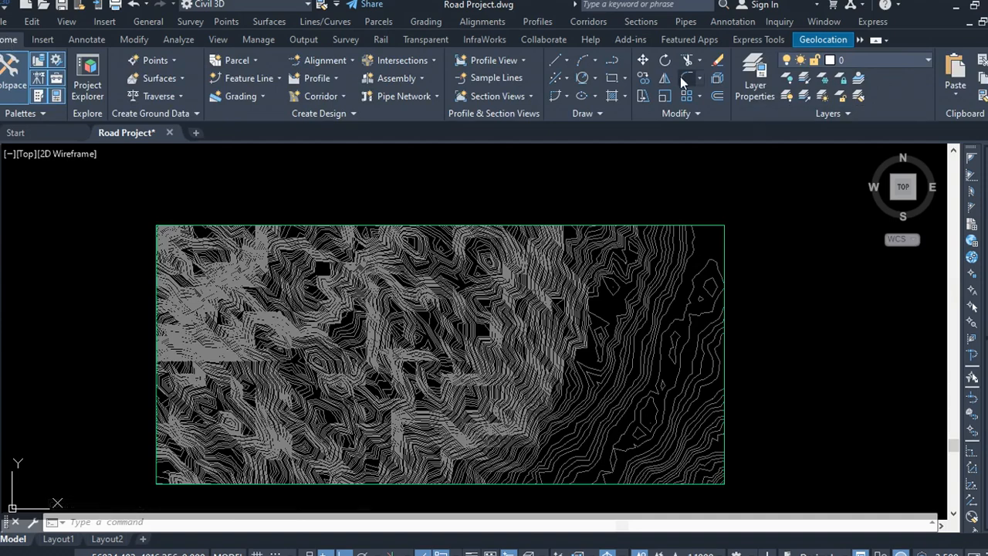
pyautogui.click(614, 61)
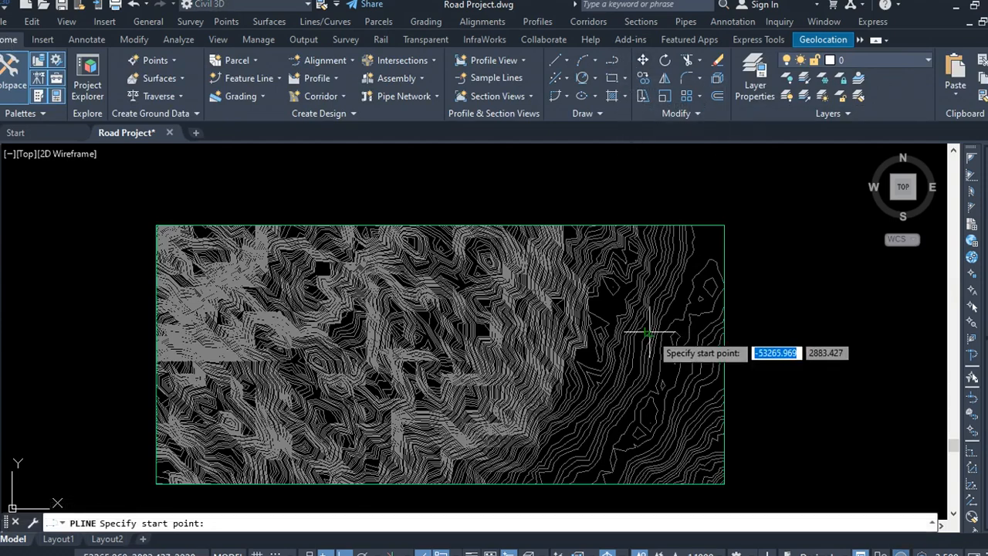
pyautogui.scroll(-4, 287, 298)
pyautogui.scroll(2, 533, 335)
pyautogui.scroll(2, 524, 335)
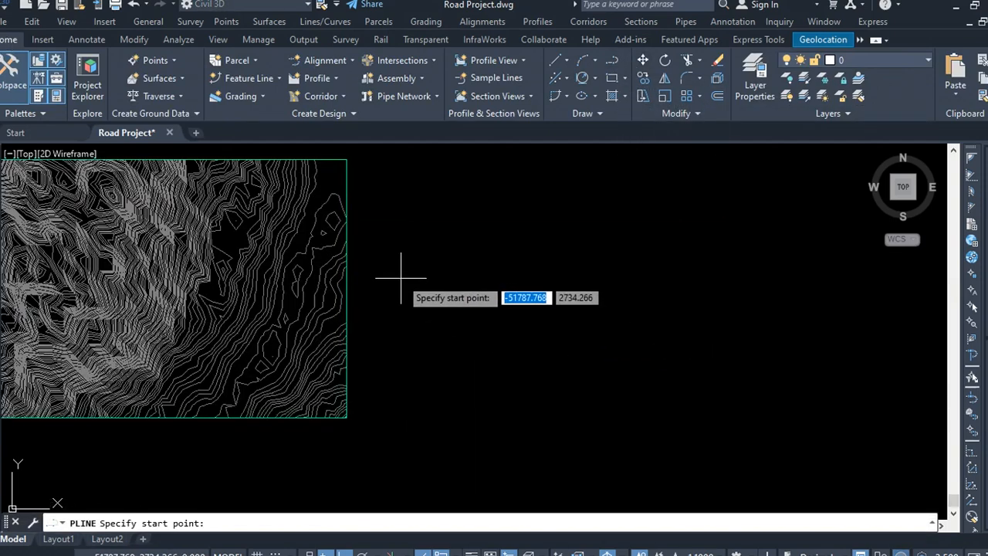
pyautogui.click(439, 210)
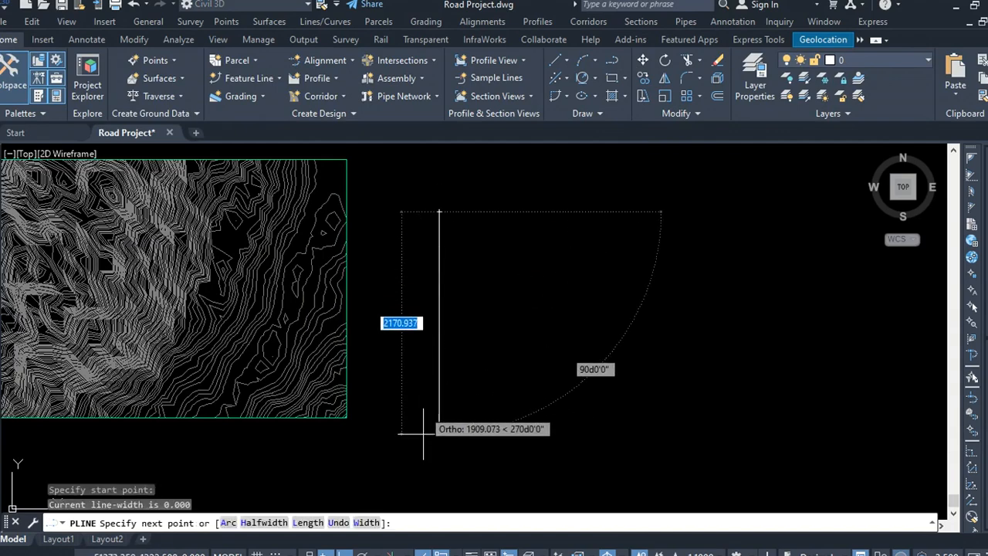
pyautogui.click(435, 359)
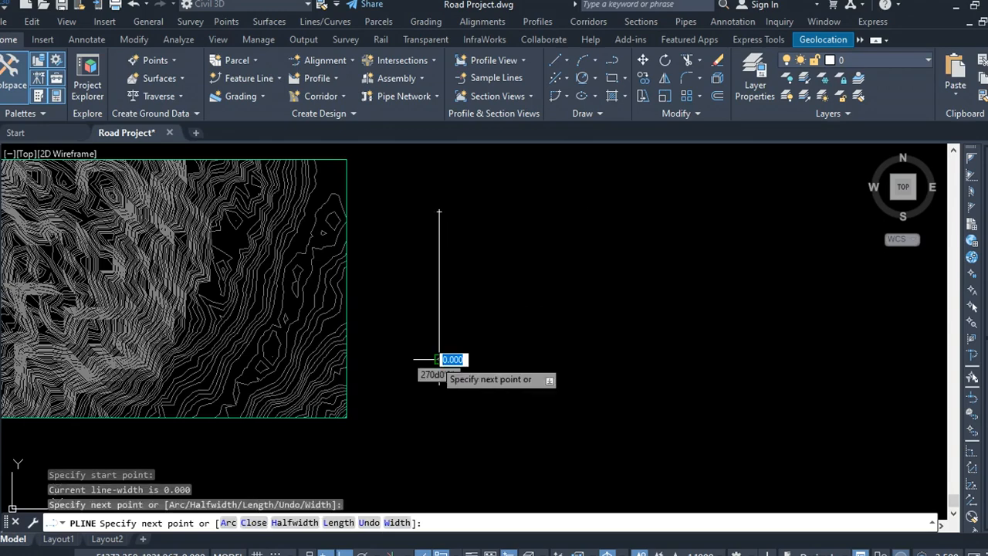
pyautogui.rightClick(435, 376)
pyautogui.click(485, 152)
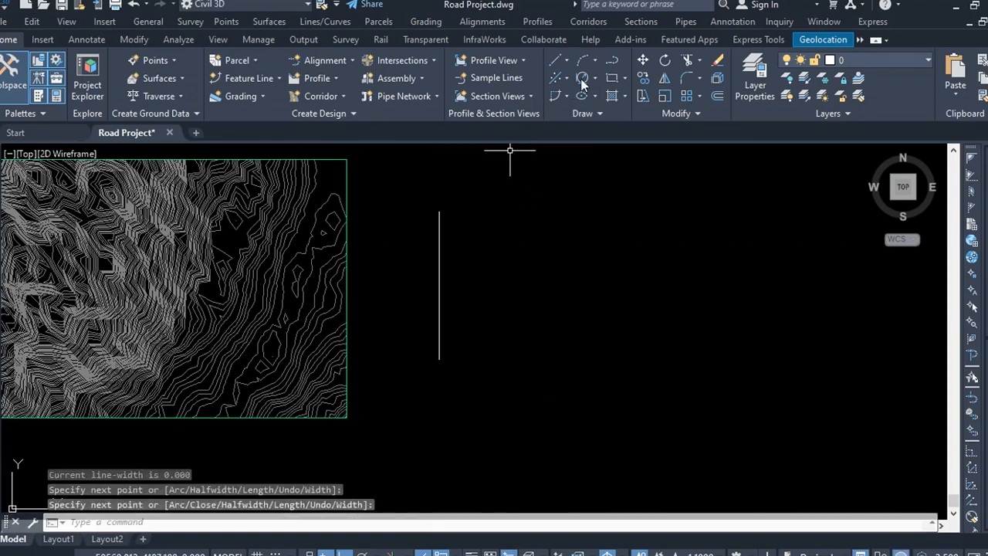
# Step: Draw a slightly sloping polyline from the top of the vertical line about 1350 units to the right
pyautogui.press('Return')
pyautogui.scroll(4, 430, 252)
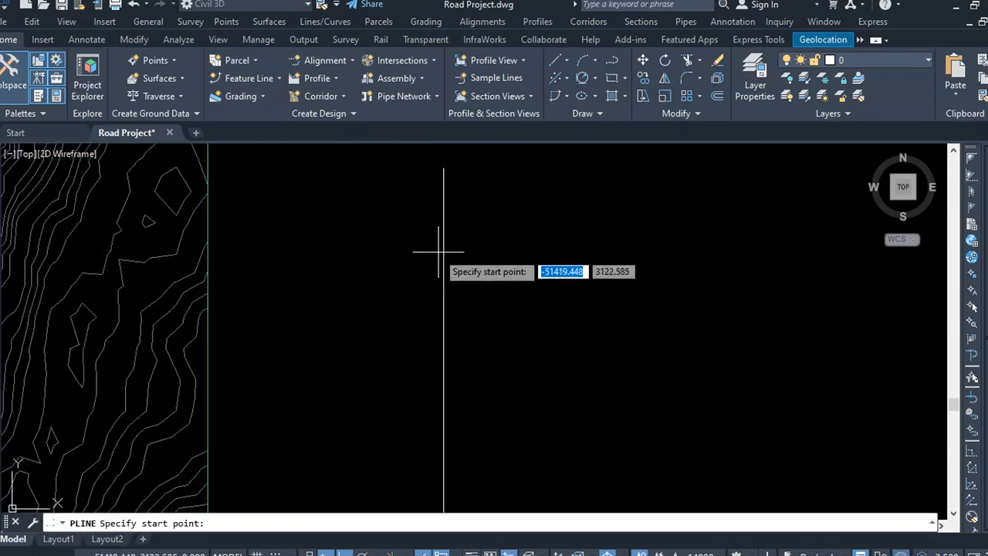
pyautogui.click(442, 250)
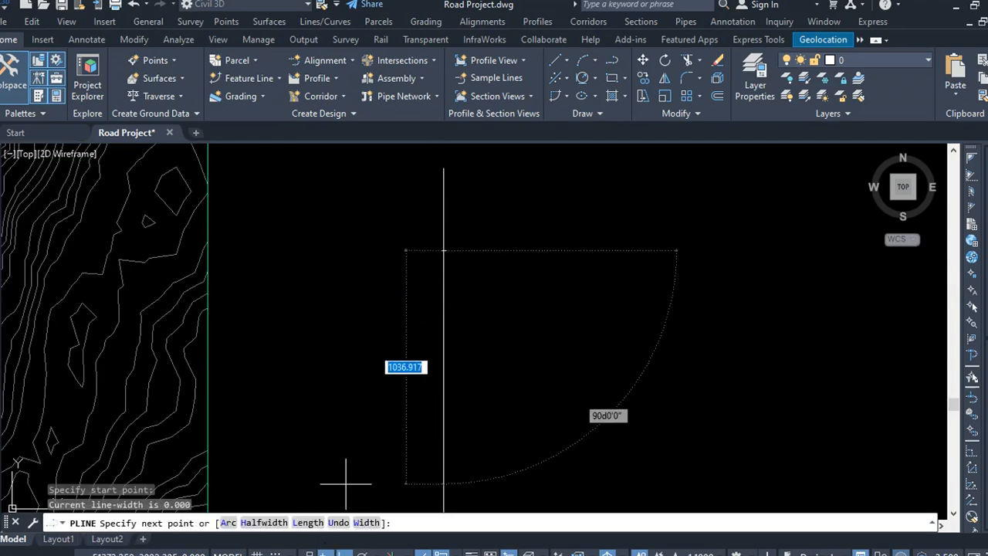
pyautogui.press('F8')
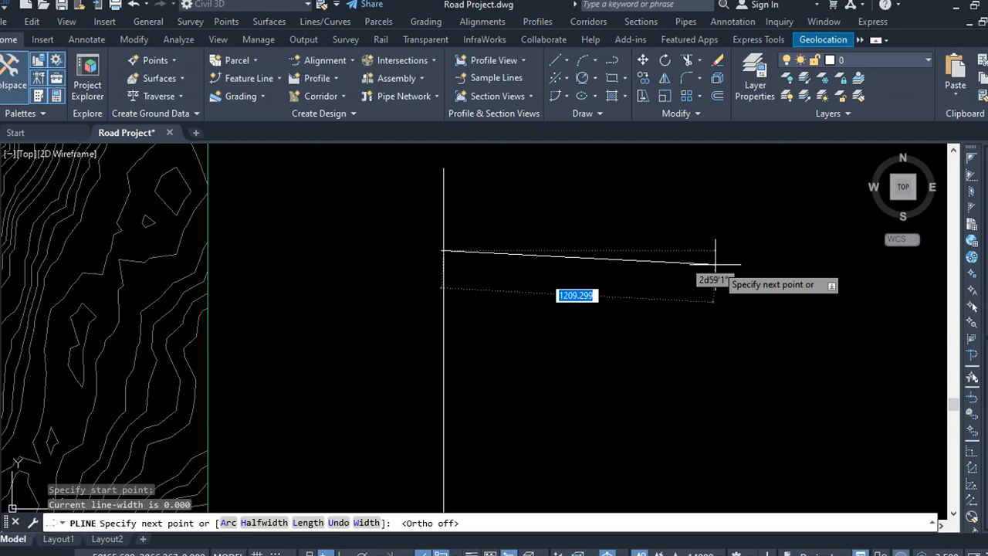
pyautogui.click(746, 265)
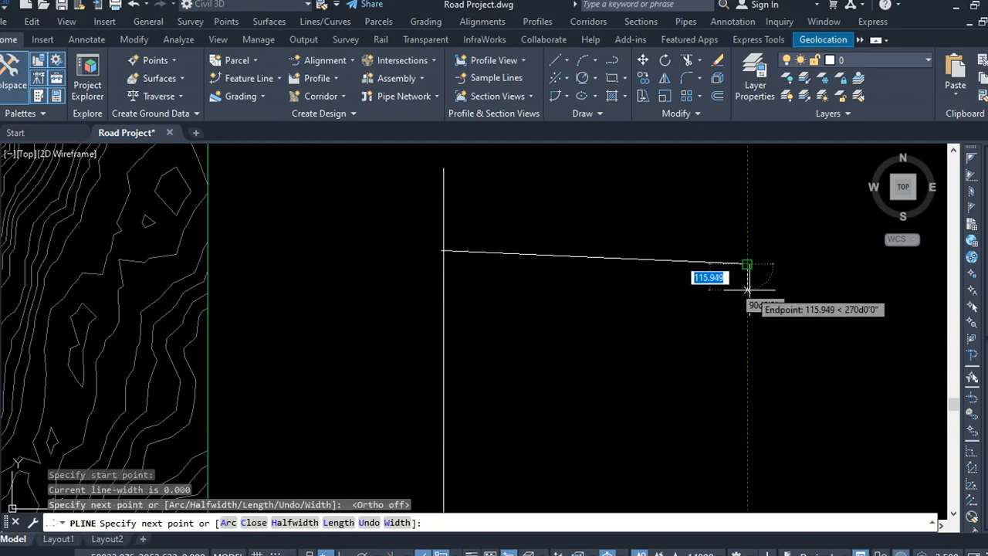
pyautogui.rightClick(748, 290)
pyautogui.click(772, 298)
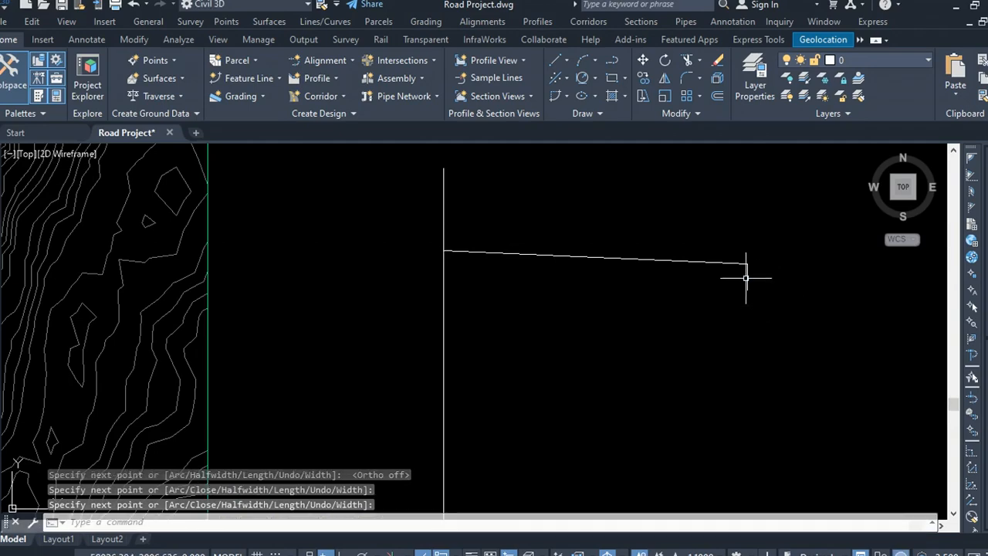
# Step: Remove the extra end vertex from the sloping polyline
pyautogui.click(746, 278)
pyautogui.moveTo(748, 290)
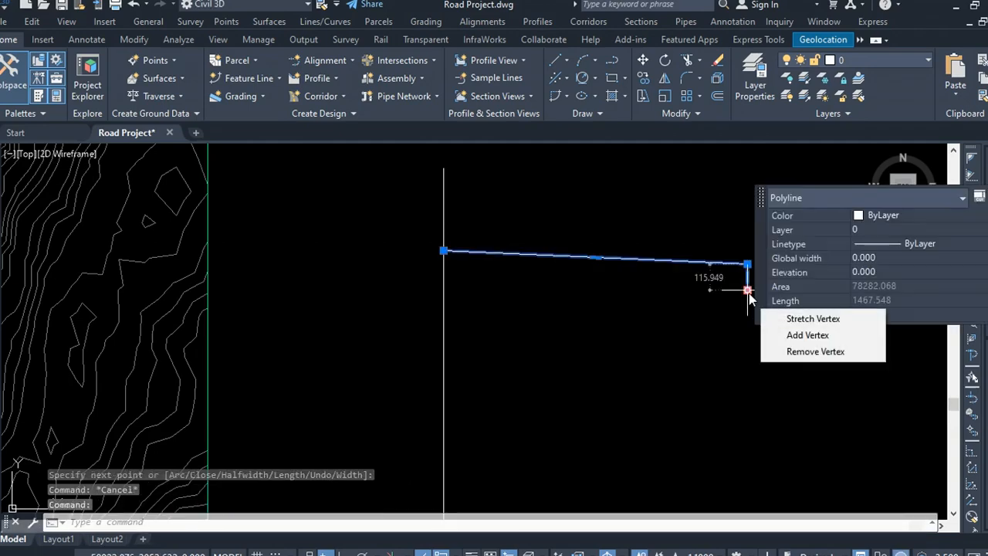
pyautogui.click(815, 351)
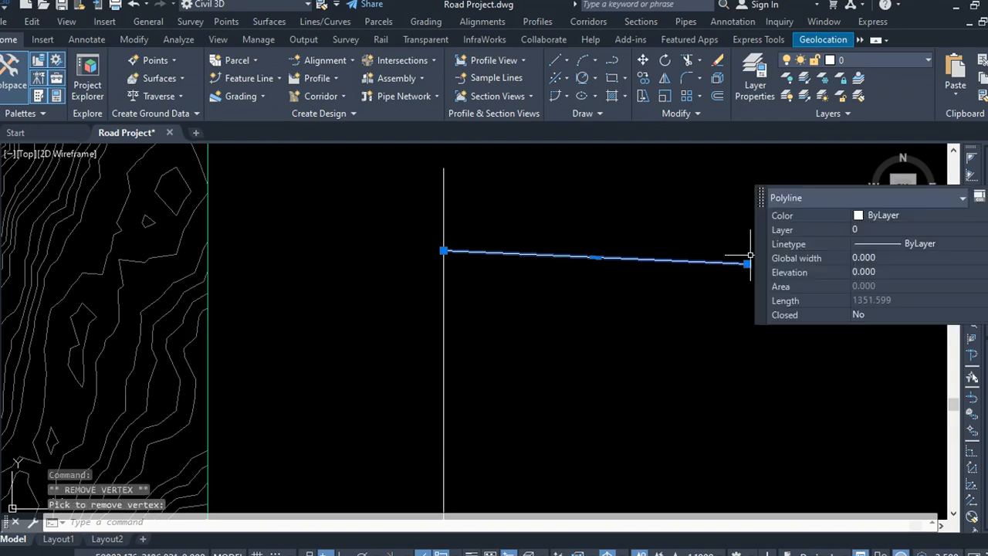
# Step: Try to offset the sloping polyline by 0.05
pyautogui.scroll(-4, 510, 262)
pyautogui.scroll(4, 528, 282)
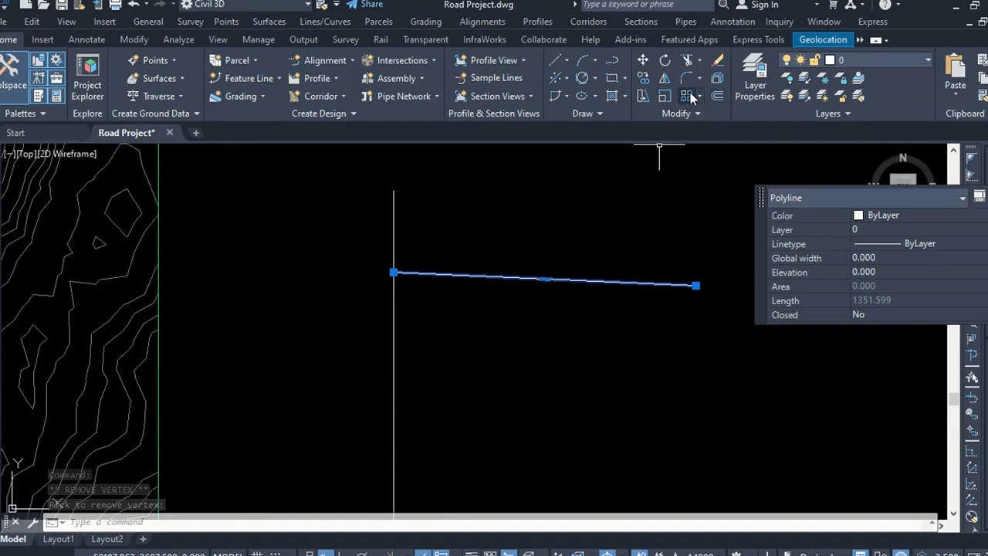
pyautogui.click(717, 96)
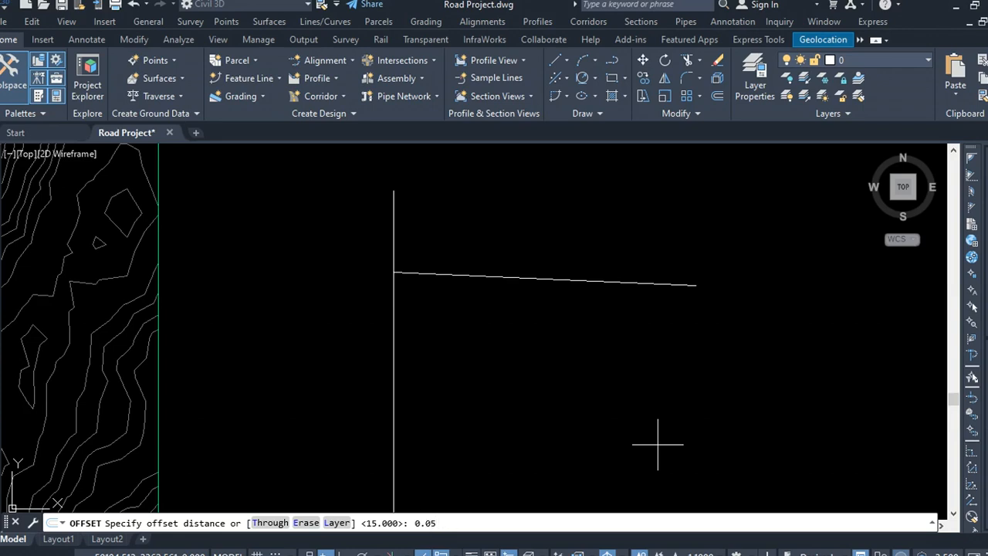
pyautogui.press('Return')
pyautogui.click(477, 276)
pyautogui.scroll(3, 456, 270)
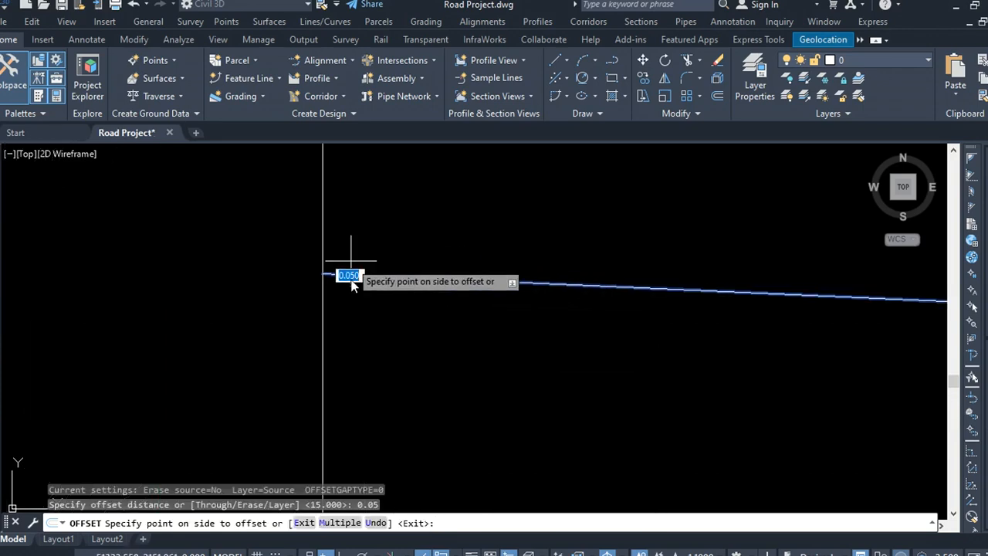
pyautogui.scroll(6, 358, 291)
pyautogui.scroll(2, 288, 283)
pyautogui.moveTo(240, 205); pyautogui.dragTo(305, 301, button='middle')
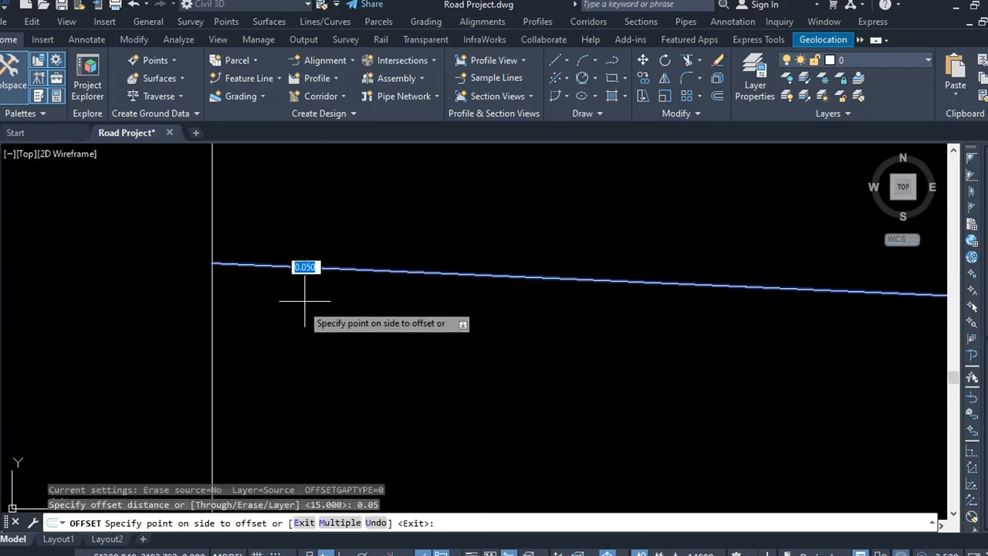
pyautogui.scroll(-4, 293, 308)
pyautogui.scroll(4, 287, 320)
pyautogui.press('Escape')
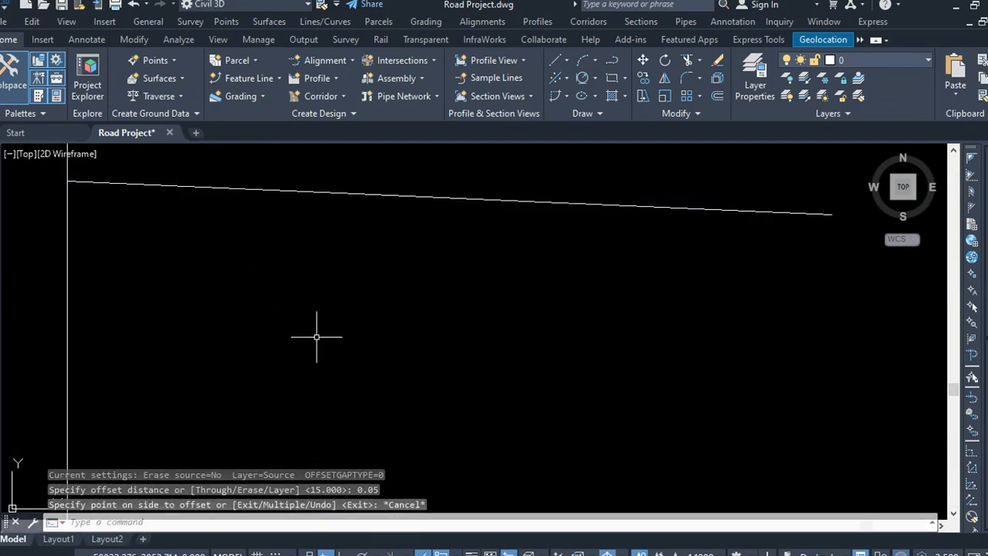
# Step: Copy the sloping polyline 0.05 straight down from its left endpoint
pyautogui.click(415, 192)
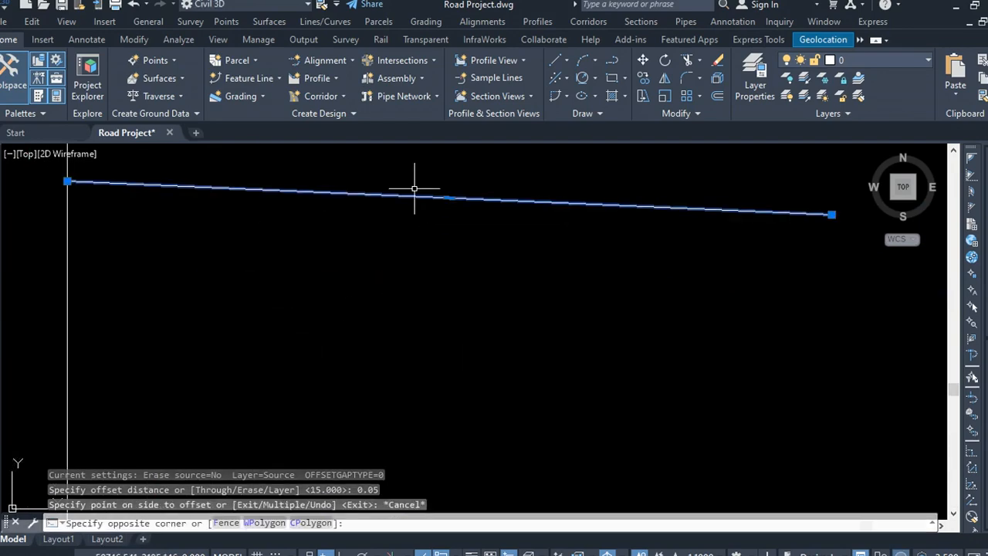
pyautogui.click(642, 79)
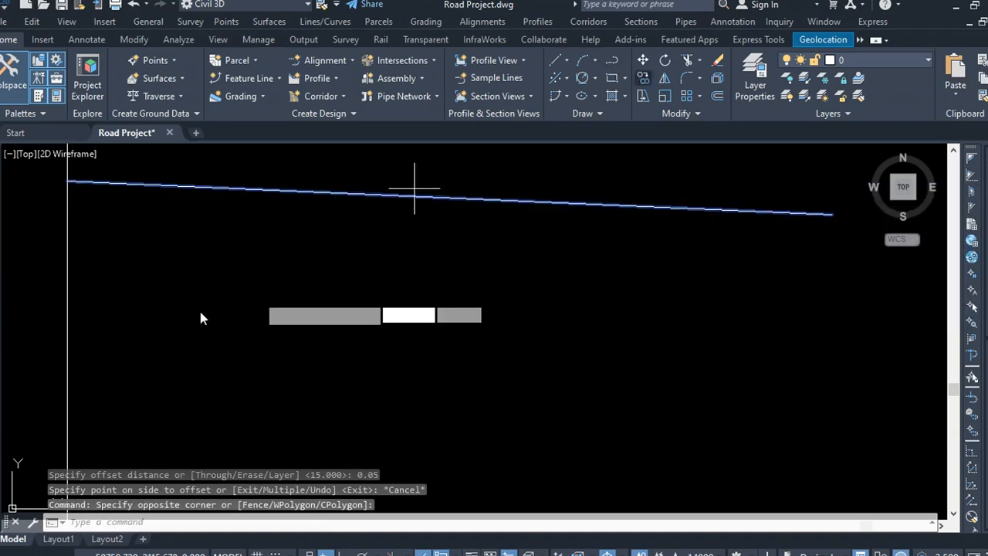
pyautogui.click(67, 181)
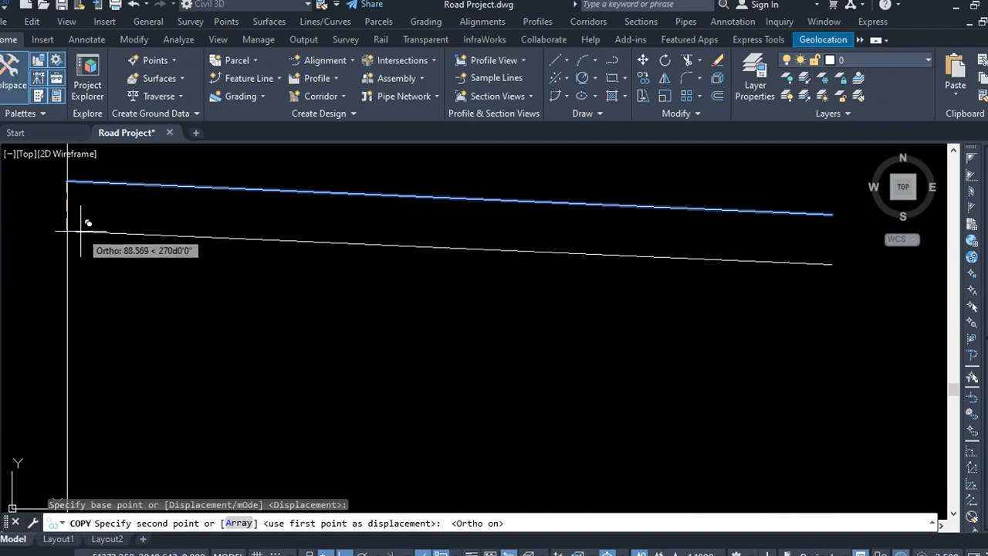
pyautogui.write('0.05')
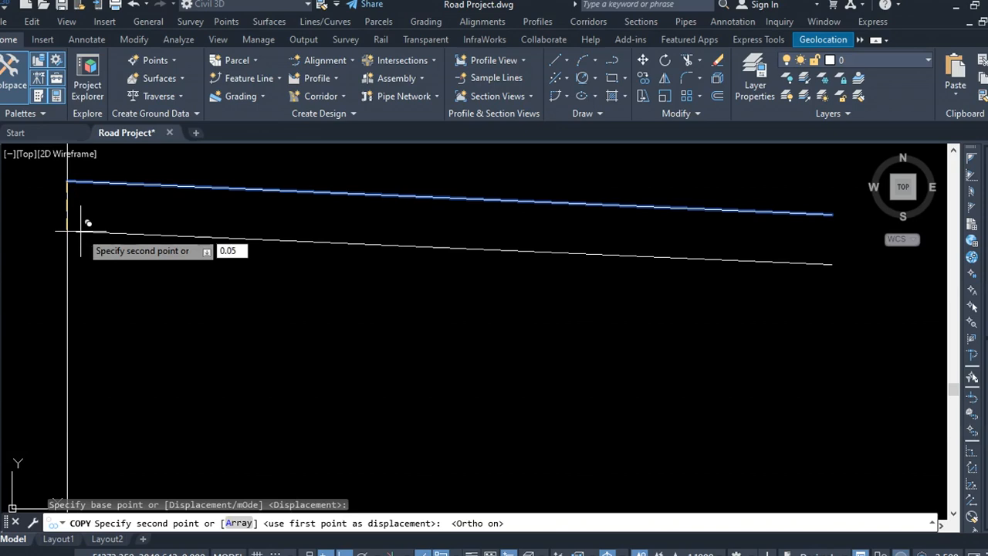
pyautogui.press('Return')
pyautogui.press('Return')
# Step: Copy the lower sloping polyline a further 0.15 straight down from its left endpoint
pyautogui.scroll(-5, 381, 293)
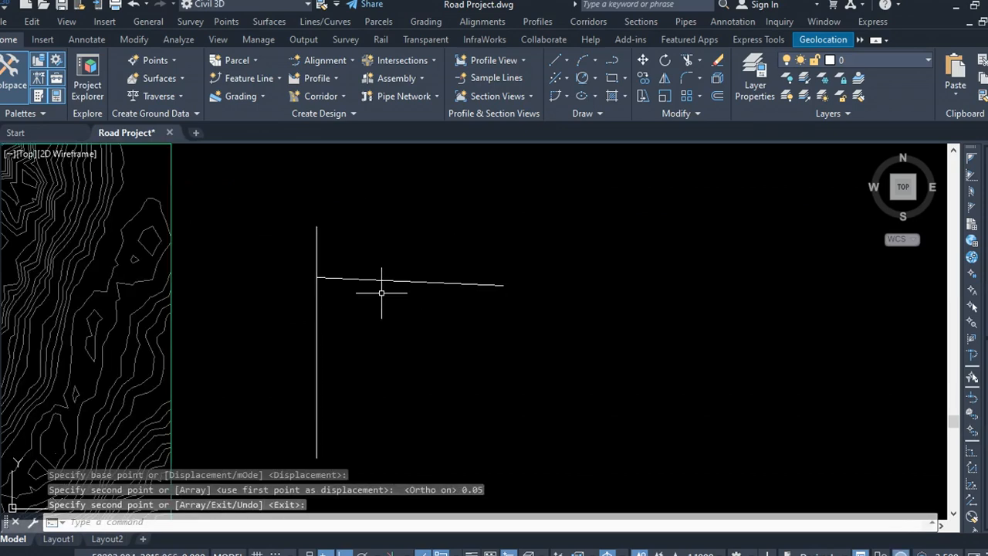
pyautogui.scroll(8, 381, 292)
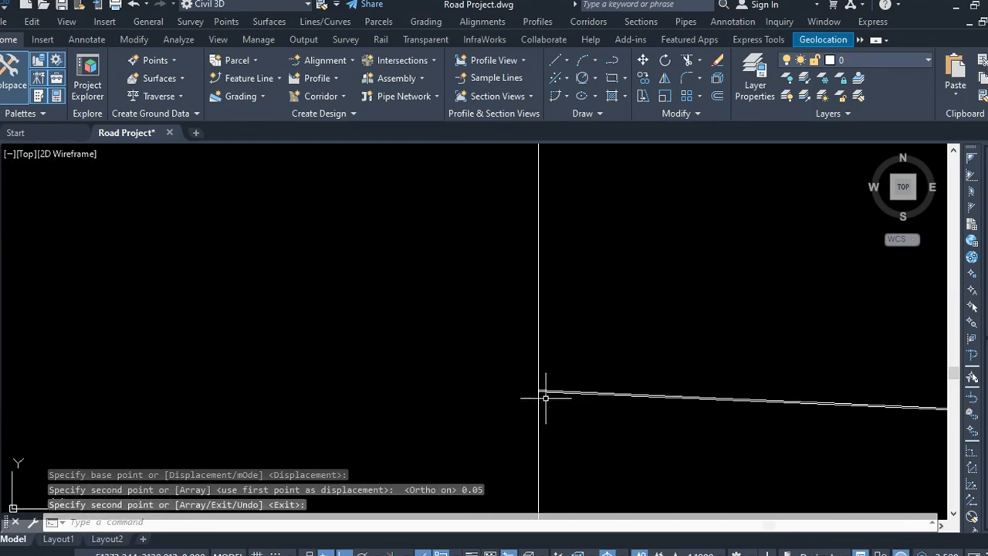
pyautogui.scroll(10, 546, 398)
pyautogui.scroll(-9, 339, 305)
pyautogui.scroll(3, 320, 322)
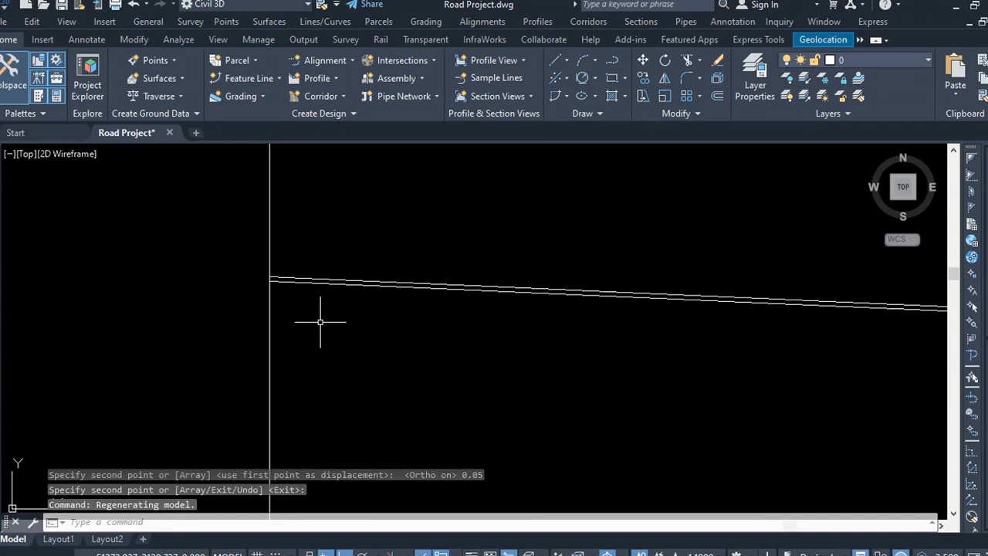
pyautogui.scroll(5, 282, 289)
pyautogui.click(280, 223)
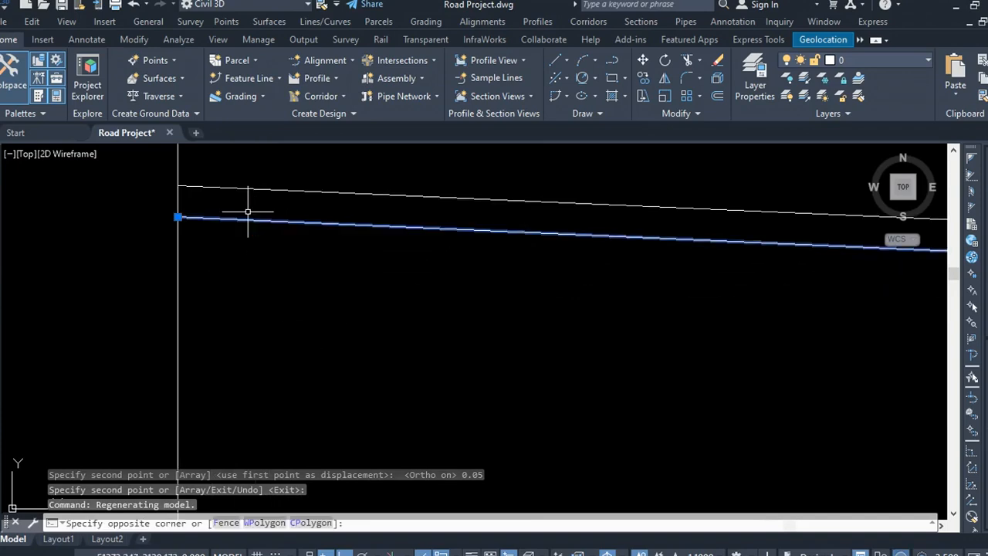
pyautogui.click(248, 212)
pyautogui.click(643, 78)
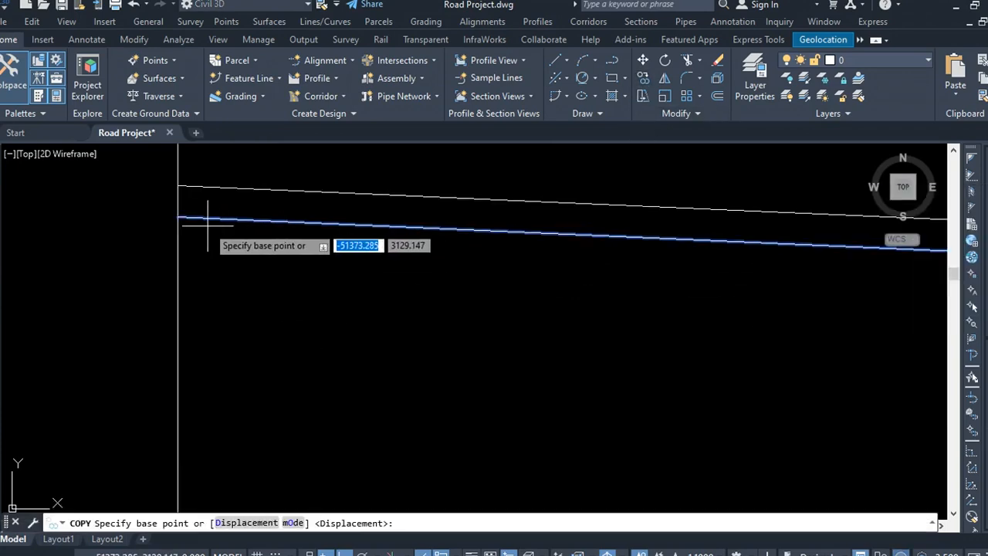
pyautogui.click(177, 217)
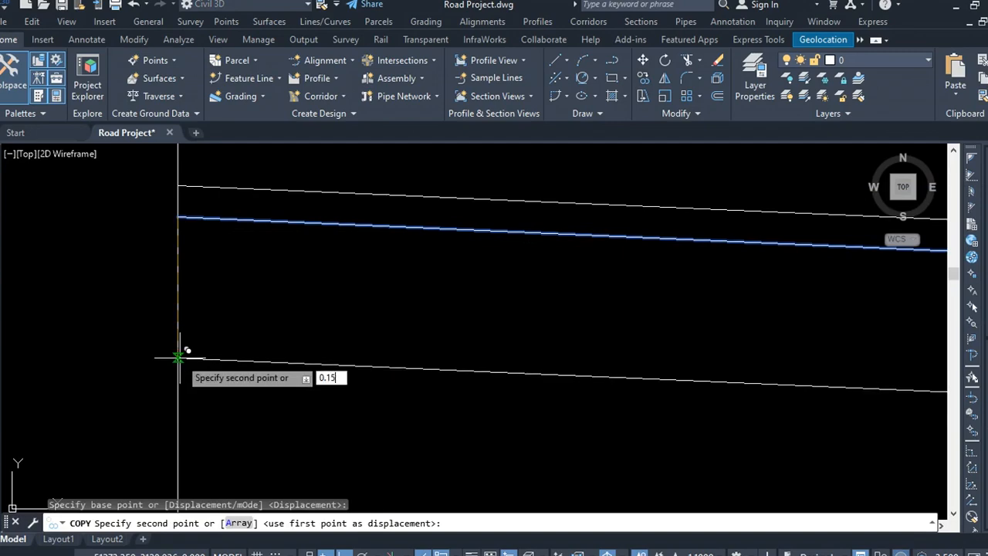
pyautogui.write('0.15')
pyautogui.press('Return')
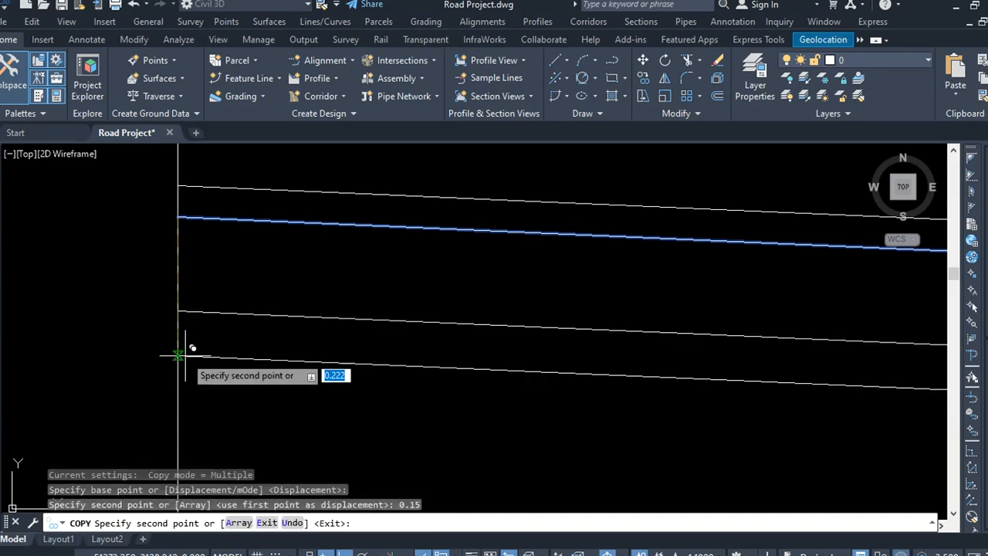
pyautogui.press('Return')
# Step: Offset the vertical line 3 units to the right
pyautogui.scroll(-5, 137, 327)
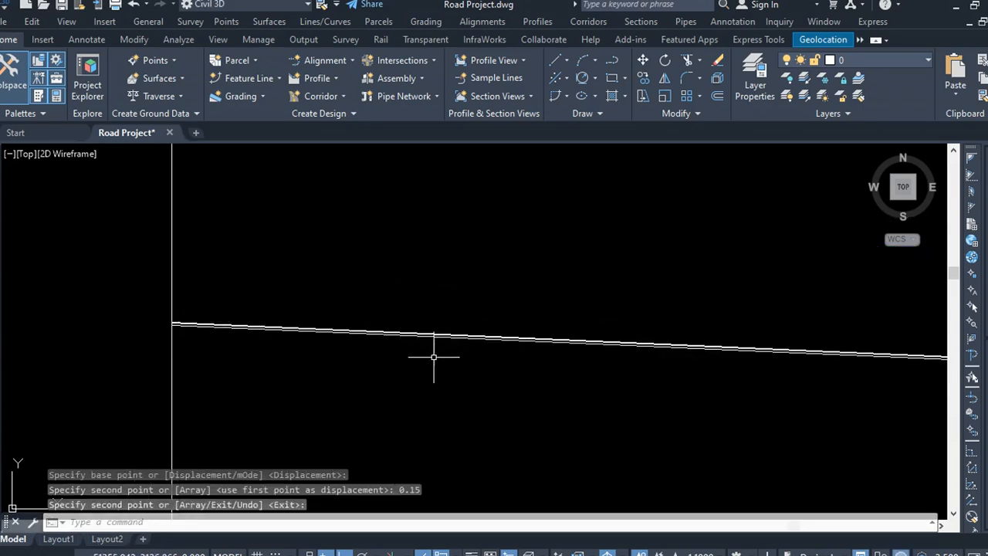
pyautogui.scroll(2, 434, 356)
pyautogui.scroll(-4, 427, 286)
pyautogui.click(291, 227)
pyautogui.click(186, 220)
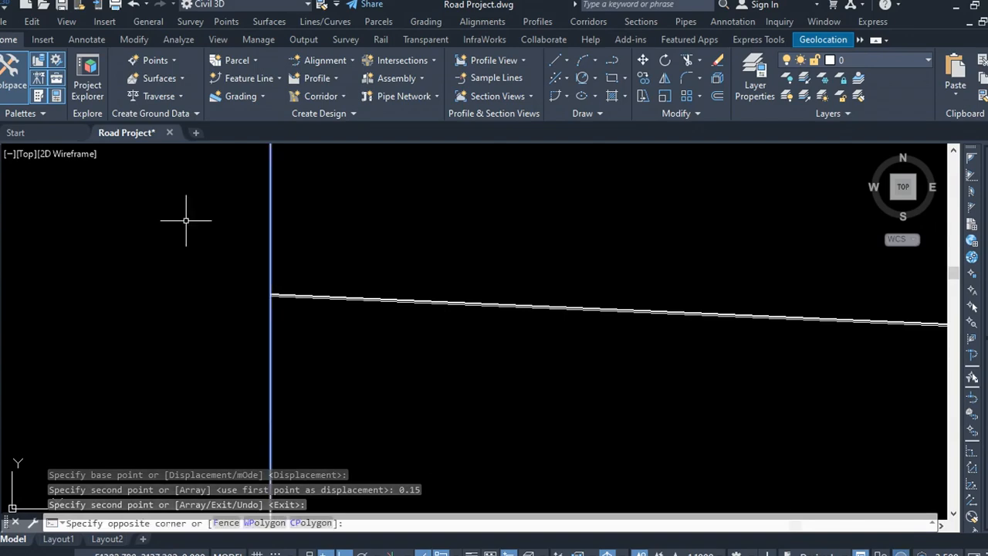
pyautogui.click(721, 97)
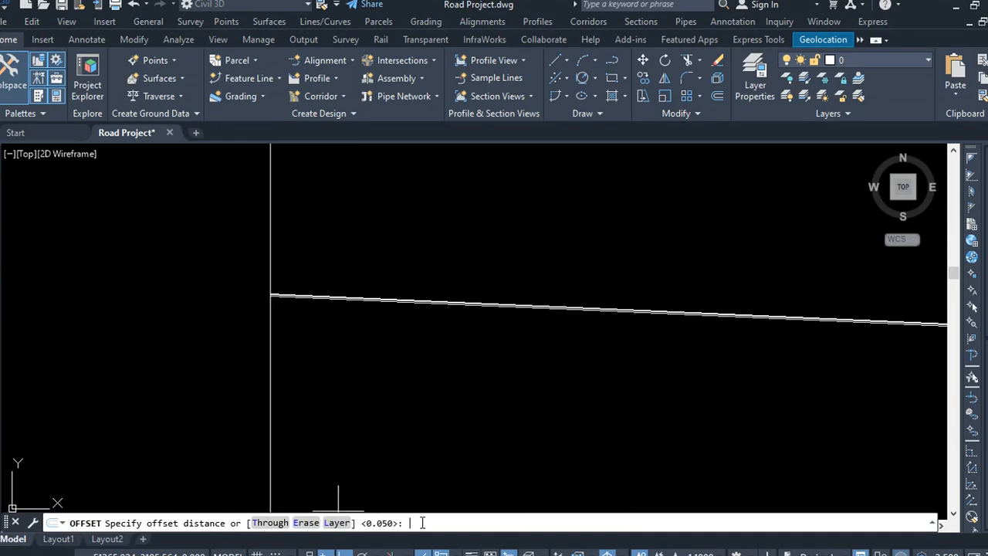
pyautogui.press('Return')
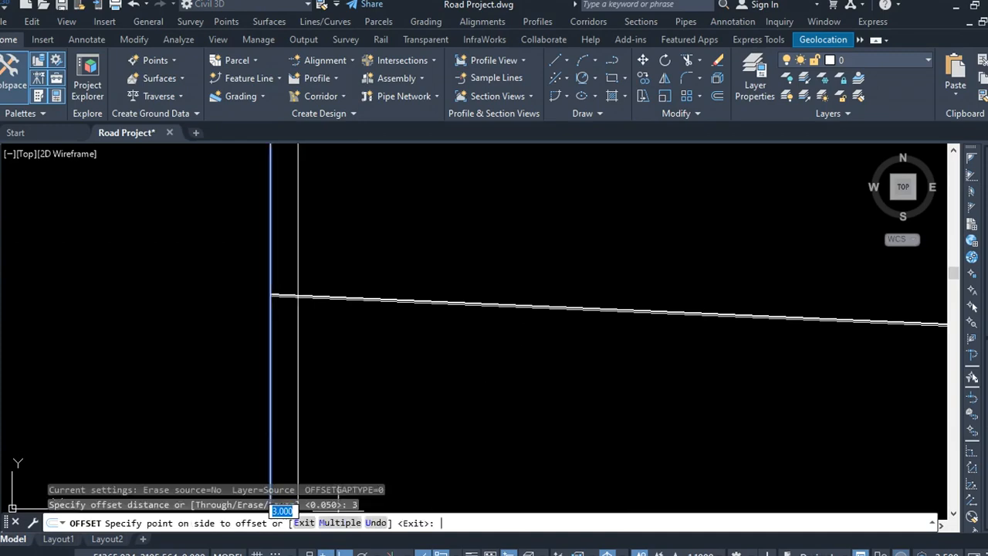
pyautogui.click(378, 283)
pyautogui.press('Escape')
# Step: Trim the three sloping polylines where they extend past the offset vertical line
pyautogui.click(463, 247)
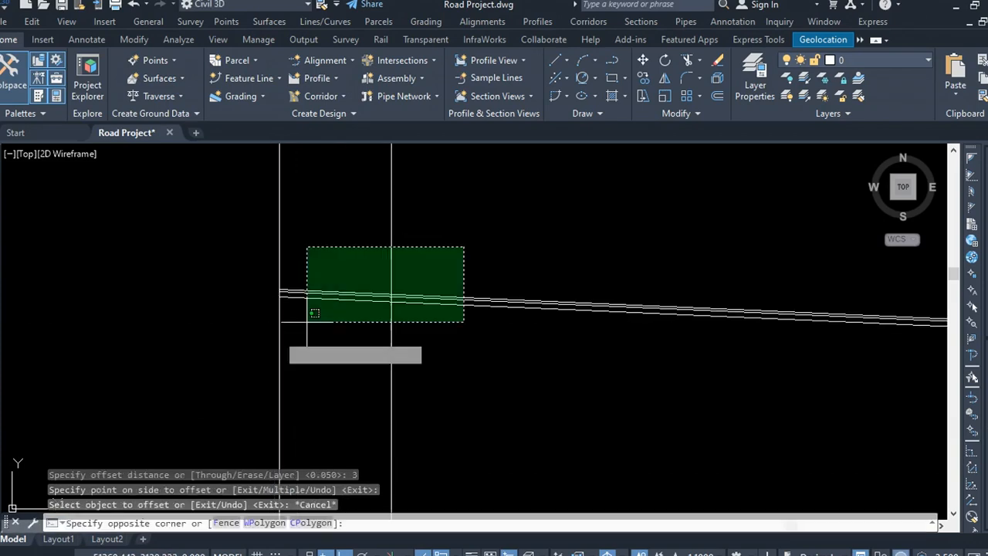
pyautogui.click(161, 375)
pyautogui.click(687, 59)
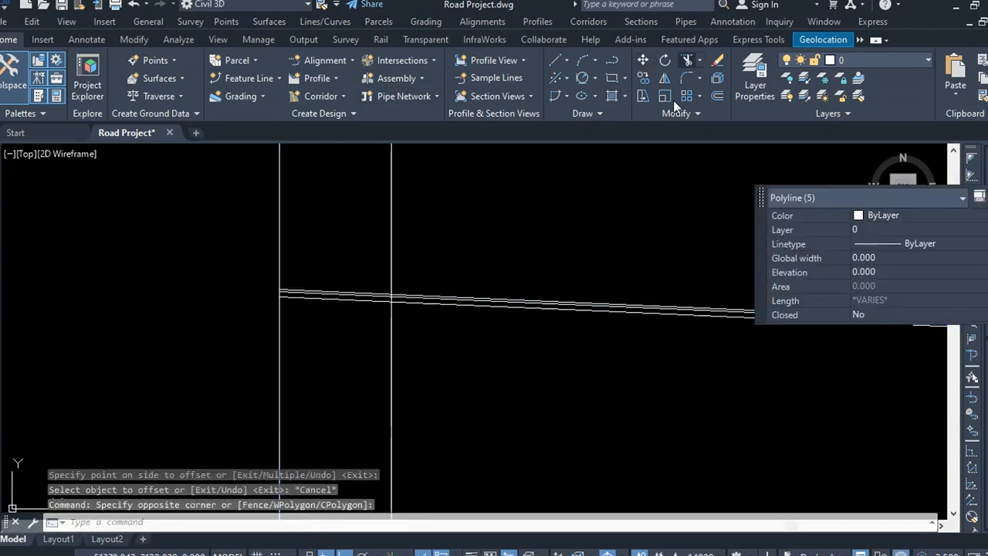
pyautogui.moveTo(488, 274); pyautogui.dragTo(446, 363)
pyautogui.press('Escape')
# Step: Erase the offset vertical line used as the trim boundary
pyautogui.press('Escape')
pyautogui.click(435, 252)
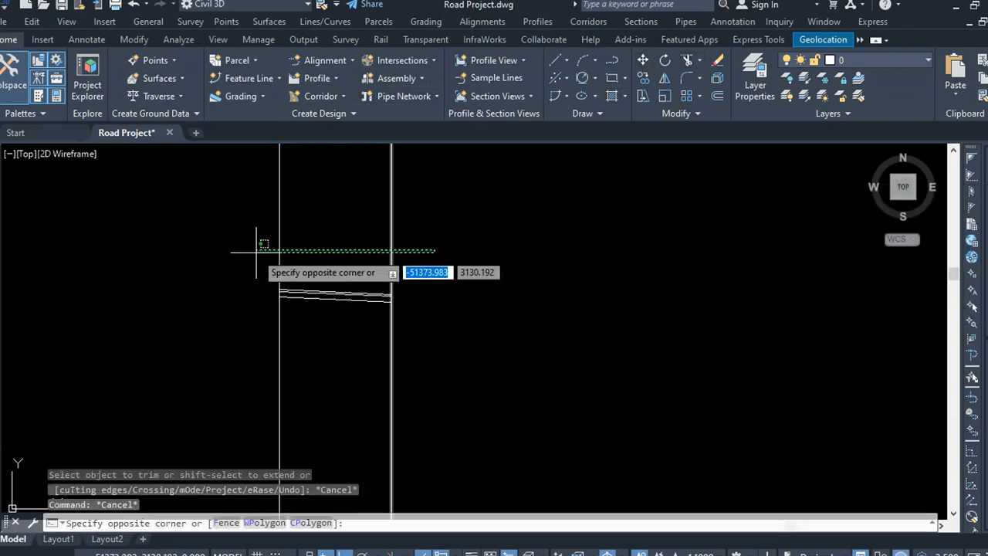
pyautogui.click(256, 251)
pyautogui.press('Escape')
pyautogui.press('Escape')
pyautogui.click(378, 257)
pyautogui.click(390, 215)
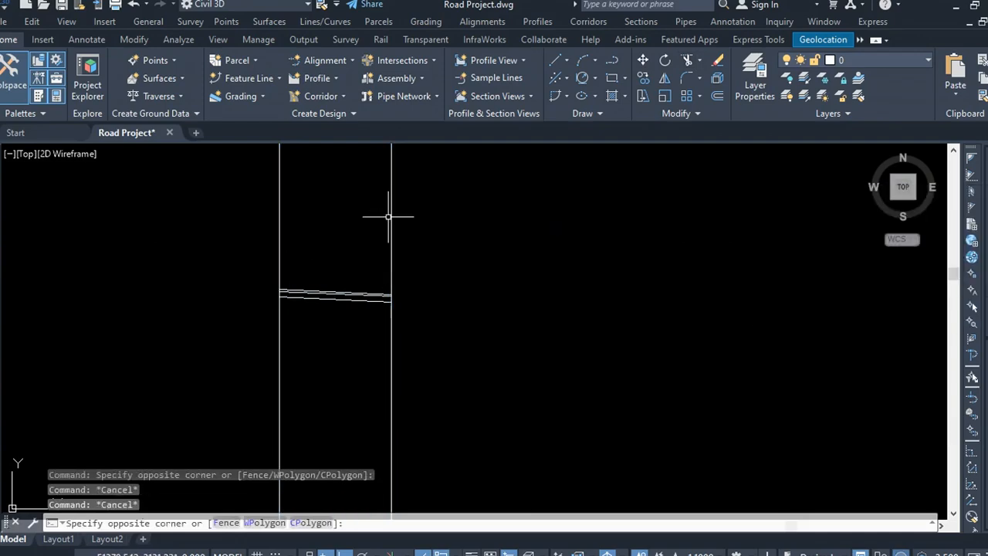
pyautogui.press('Delete')
# Step: Draw a vertical polyline closing the right ends of the upper and lower sloping pavement lines
pyautogui.scroll(4, 378, 285)
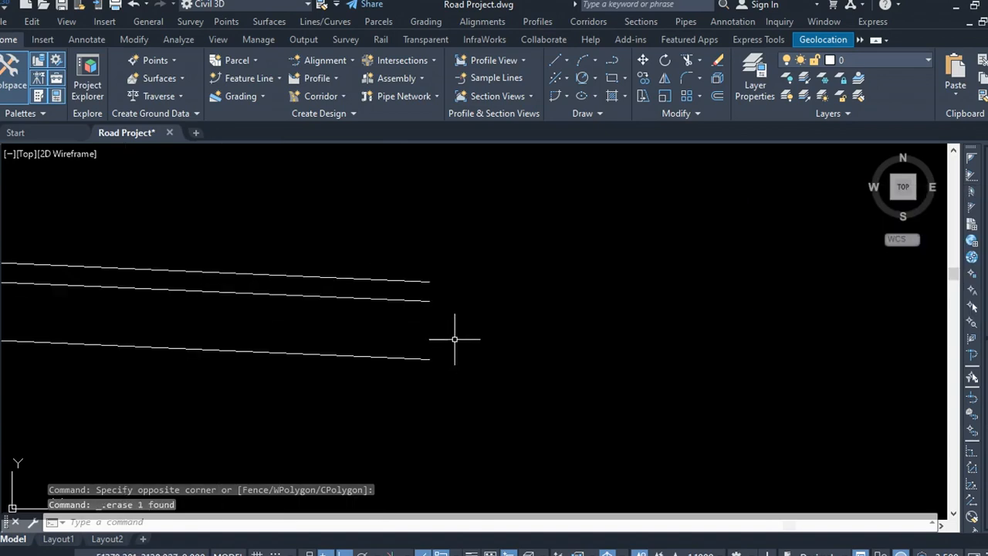
pyautogui.scroll(-3, 582, 346)
pyautogui.scroll(2, 547, 364)
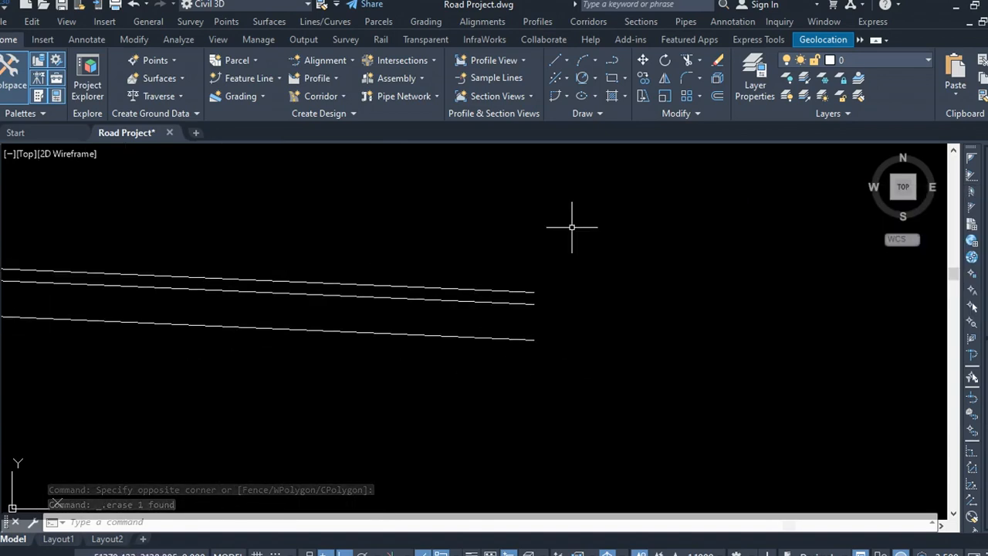
pyautogui.click(611, 61)
pyautogui.scroll(3, 535, 319)
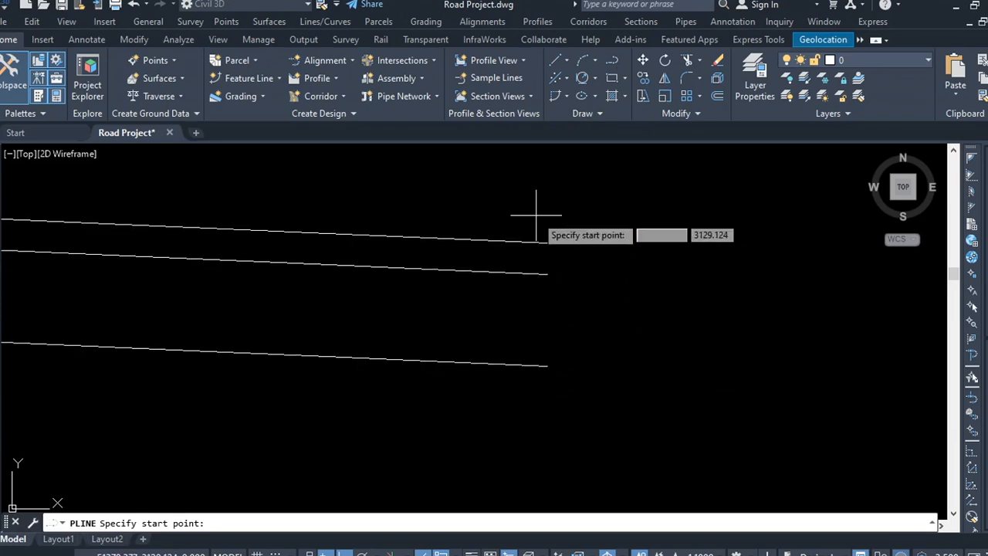
pyautogui.click(547, 243)
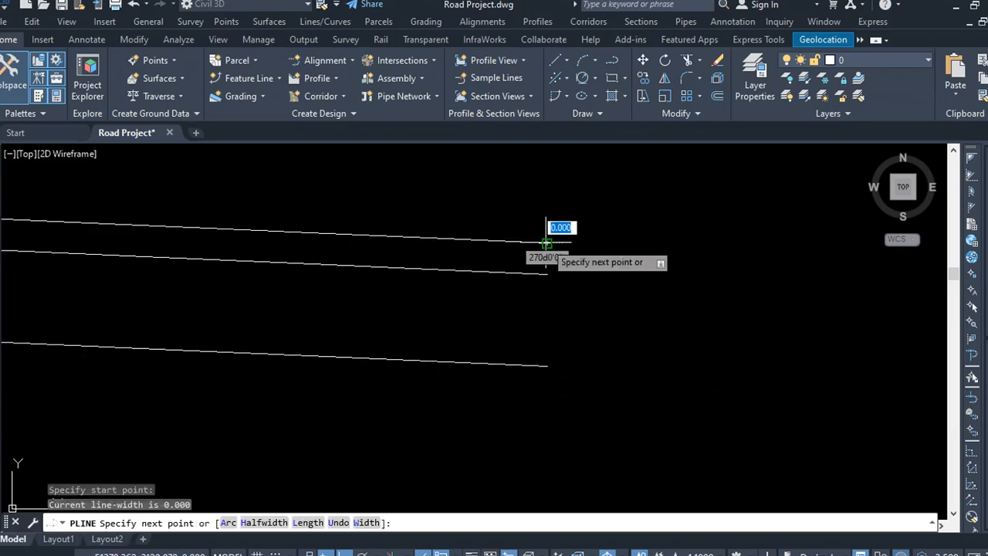
pyautogui.click(548, 365)
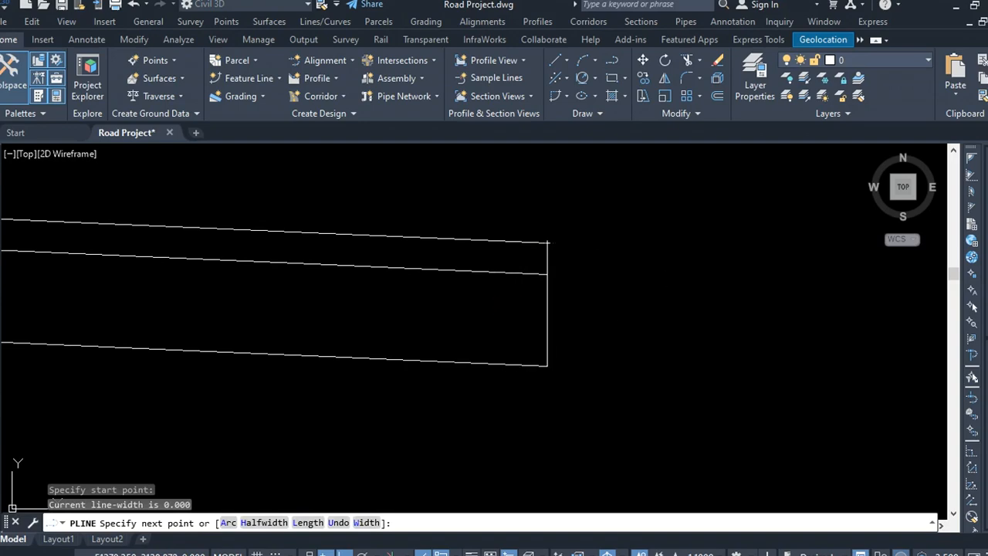
pyautogui.rightClick(552, 367)
pyautogui.click(590, 159)
pyautogui.click(609, 246)
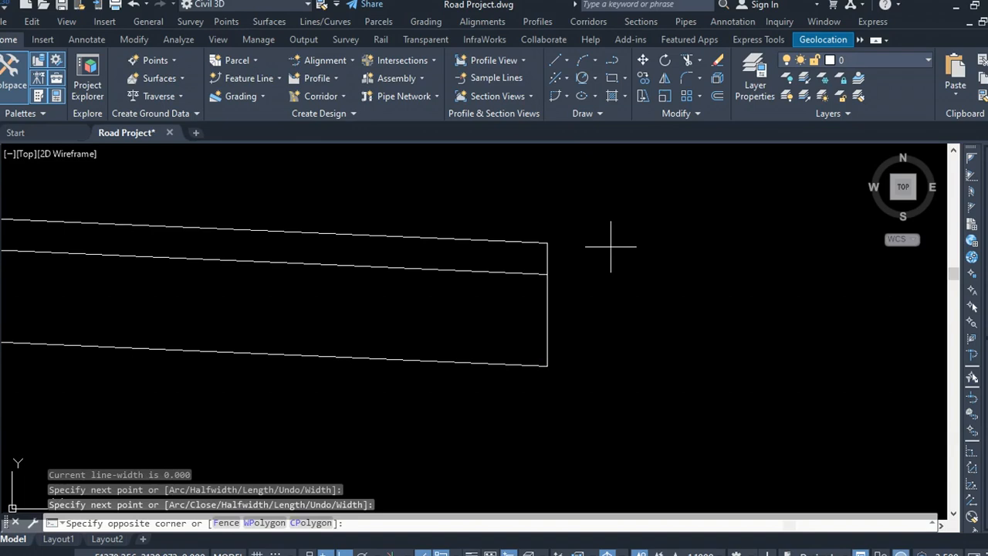
pyautogui.press('Escape')
# Step: Draw a polyline from the top line's right end, running horizontally about 0.43 then sloping down about 1.16 as the side slope
pyautogui.scroll(-6, 448, 294)
pyautogui.scroll(6, 455, 288)
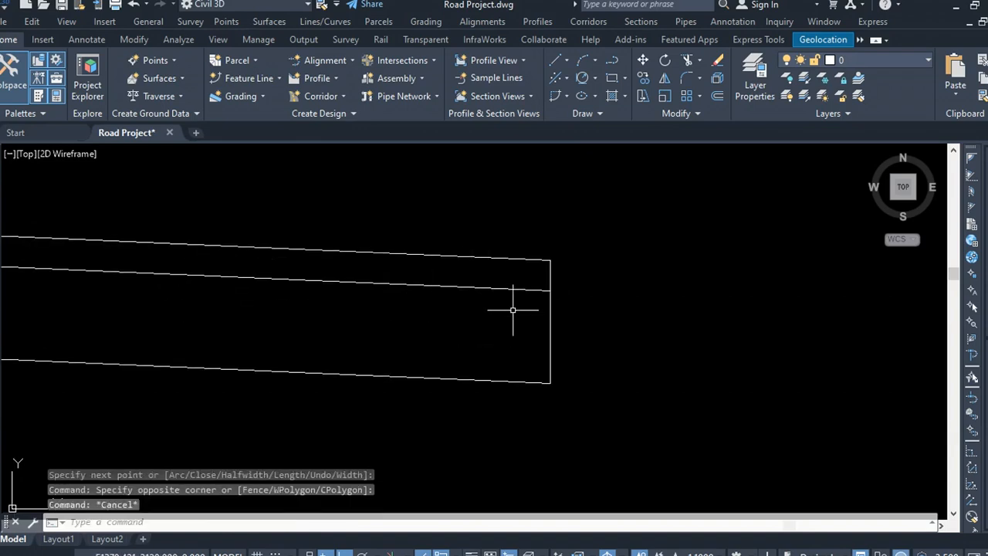
pyautogui.click(608, 66)
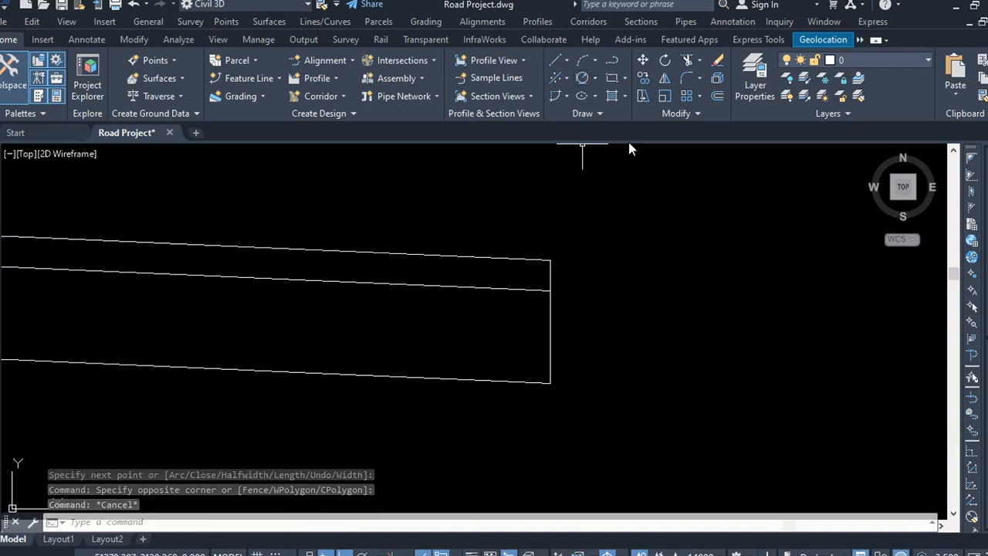
pyautogui.click(550, 260)
pyautogui.press('F8')
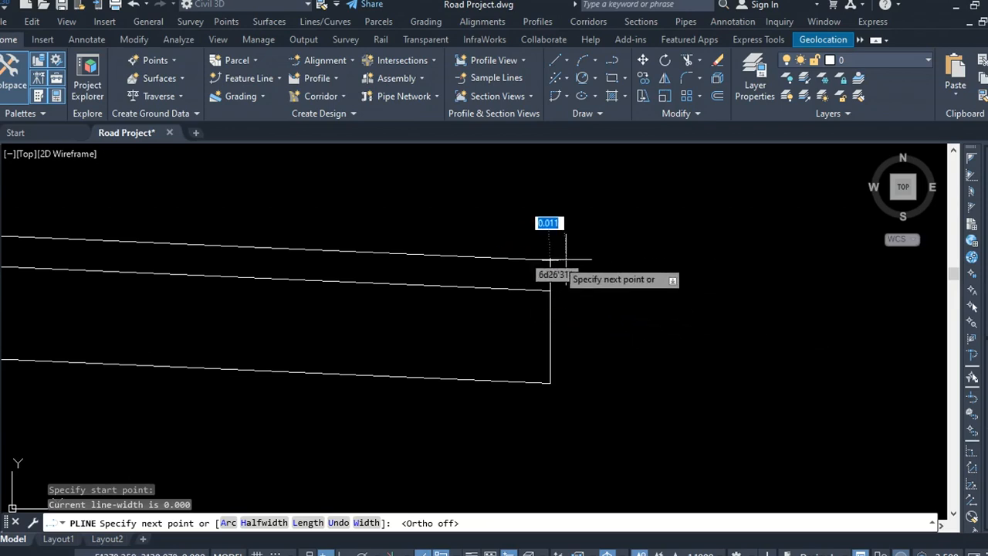
pyautogui.press('F8')
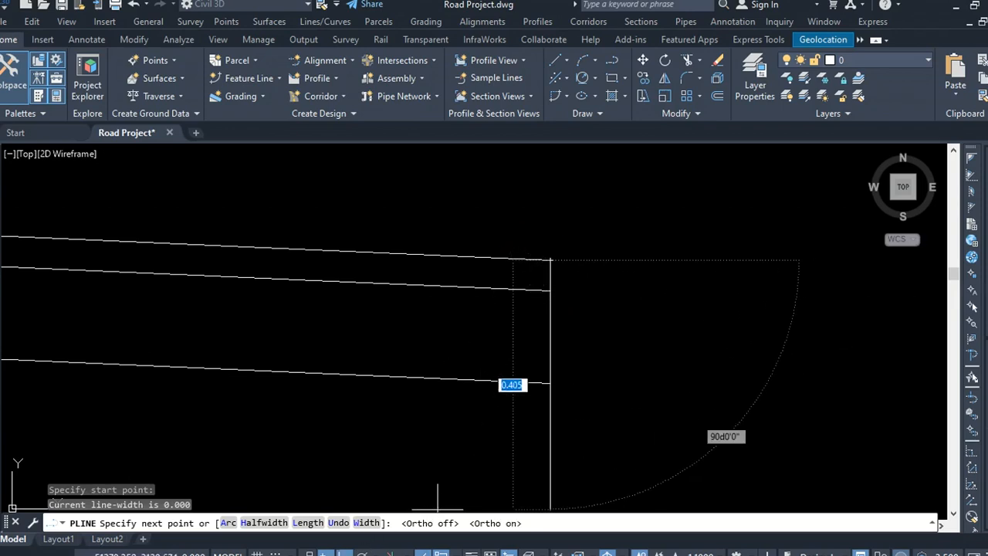
pyautogui.press('F8')
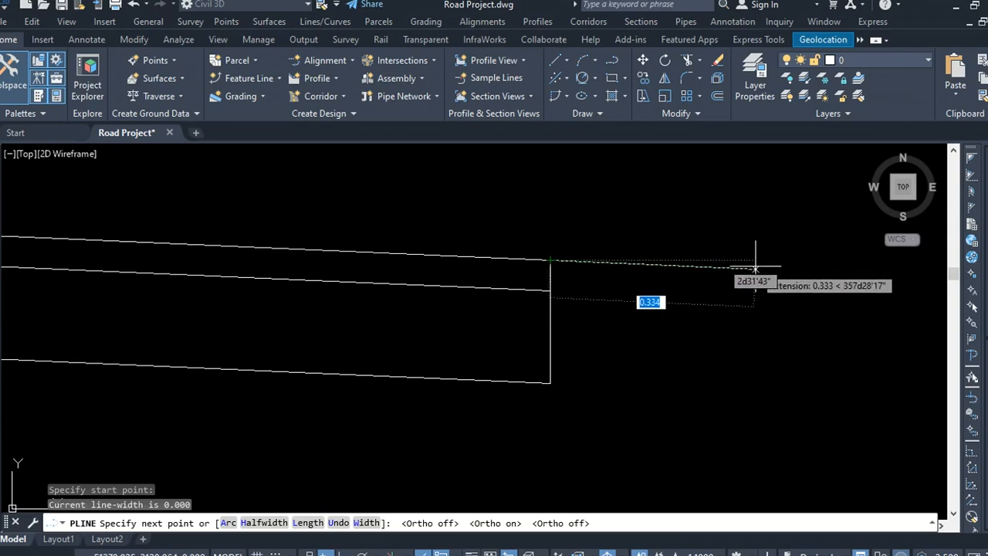
pyautogui.click(822, 270)
pyautogui.scroll(-6, 274, 270)
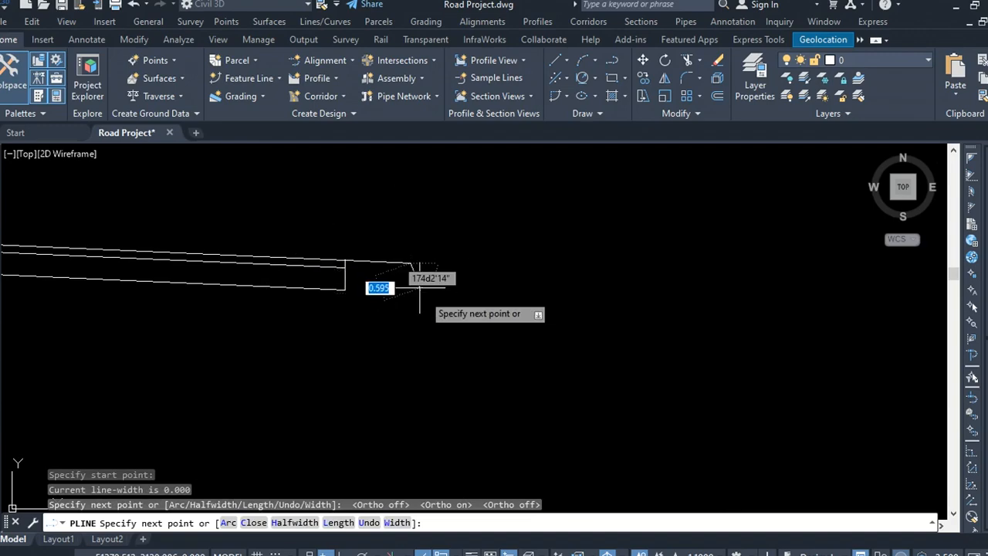
pyautogui.click(528, 391)
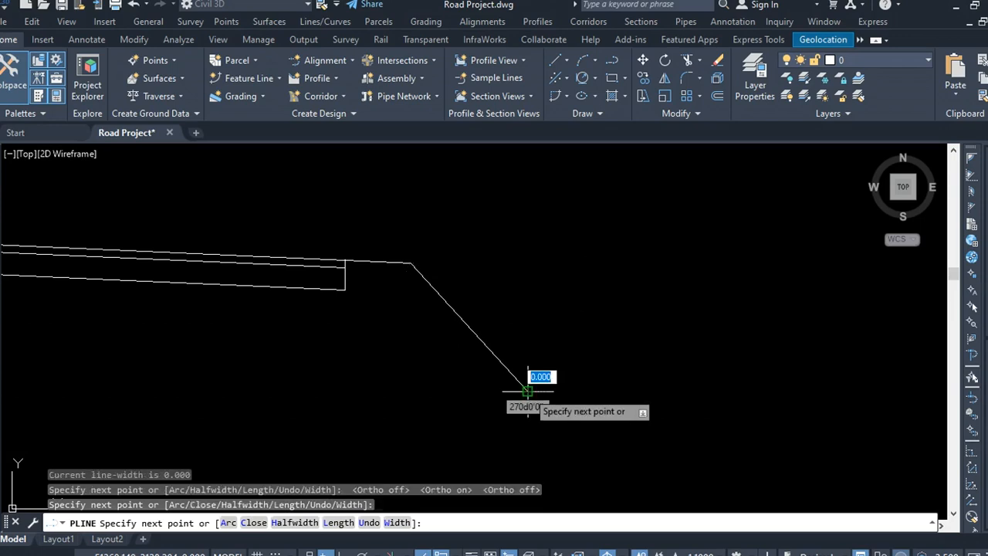
pyautogui.rightClick(528, 390)
pyautogui.click(600, 187)
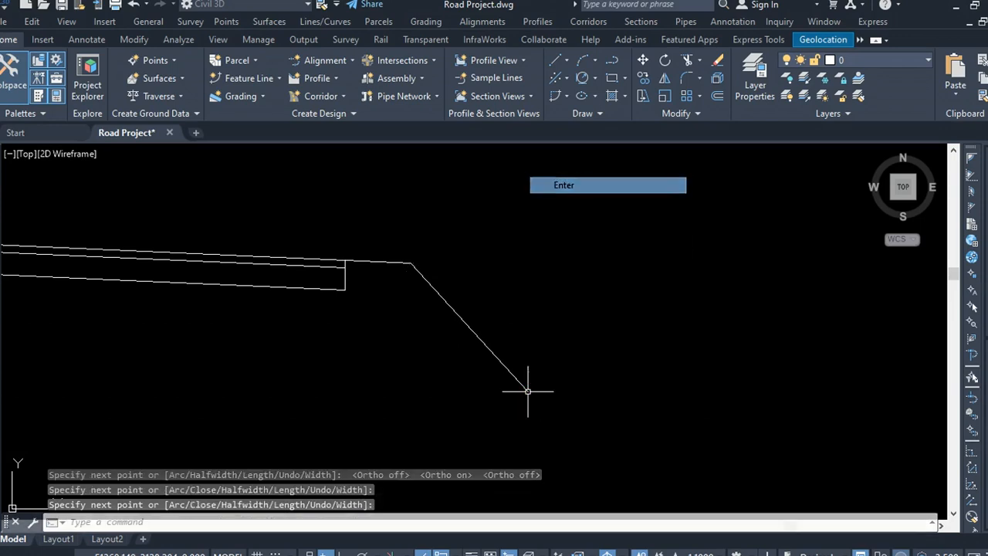
pyautogui.click(533, 340)
pyautogui.click(470, 373)
pyautogui.scroll(-2, 576, 310)
pyautogui.scroll(-2, 603, 306)
pyautogui.scroll(6, 521, 321)
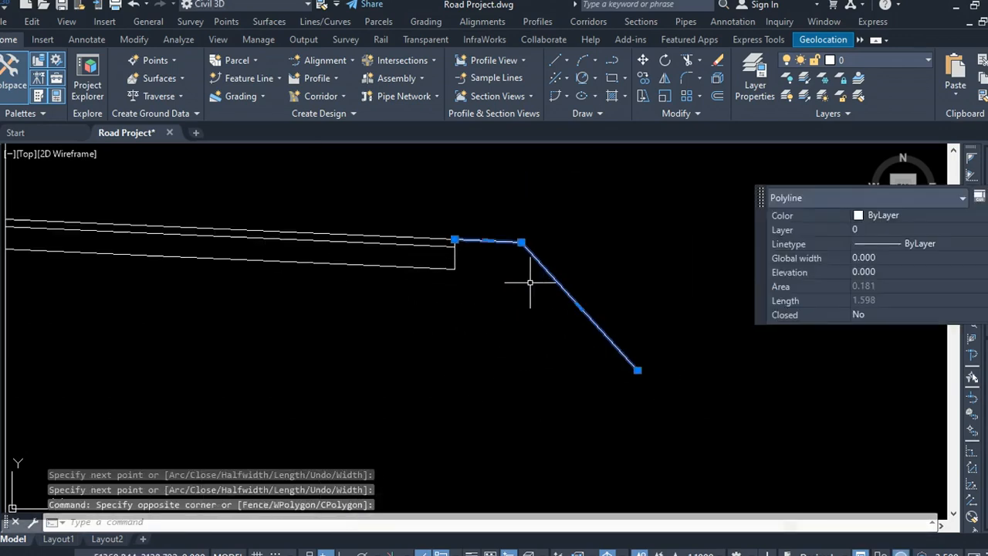
pyautogui.scroll(-2, 693, 273)
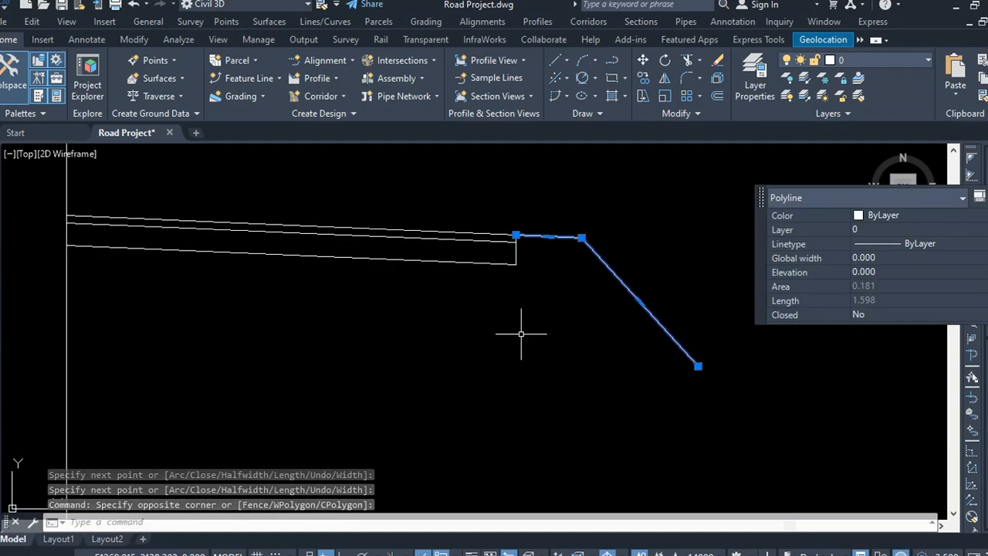
pyautogui.press('Escape')
pyautogui.scroll(-2, 547, 330)
pyautogui.scroll(2, 672, 360)
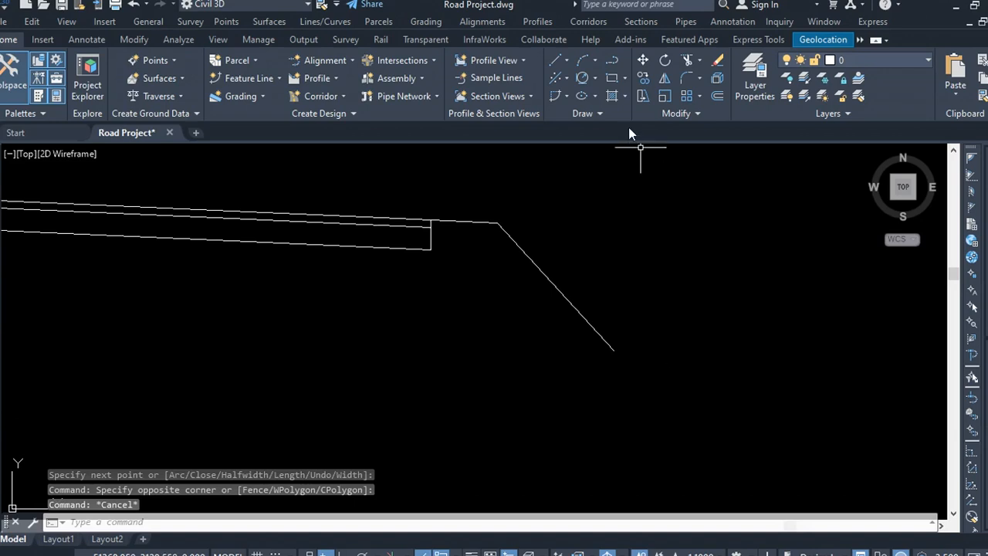
pyautogui.click(611, 61)
pyautogui.press('Escape')
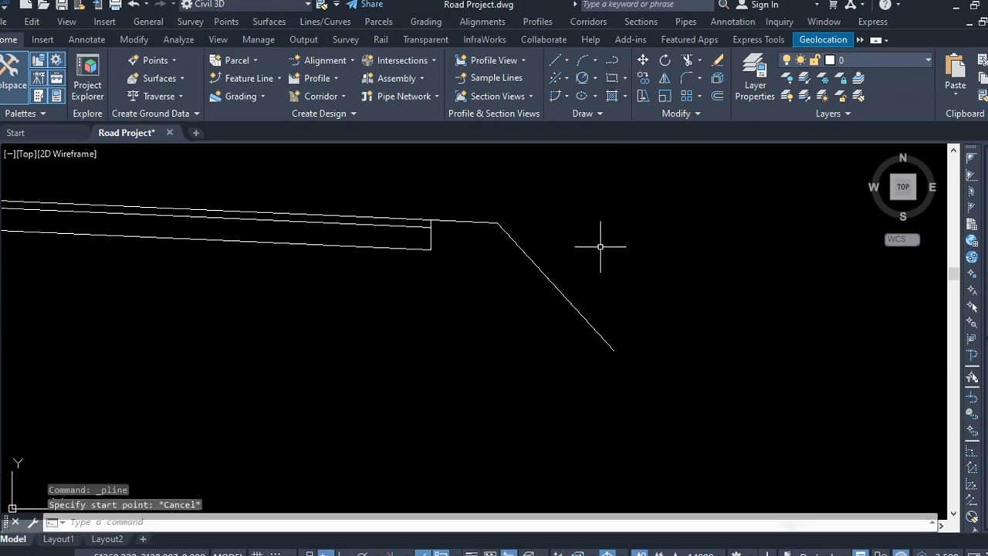
# Step: Draw a ground-line polyline from the vertical line to the toe of the side slope, continuing horizontally about 2.05
pyautogui.scroll(-2, 599, 230)
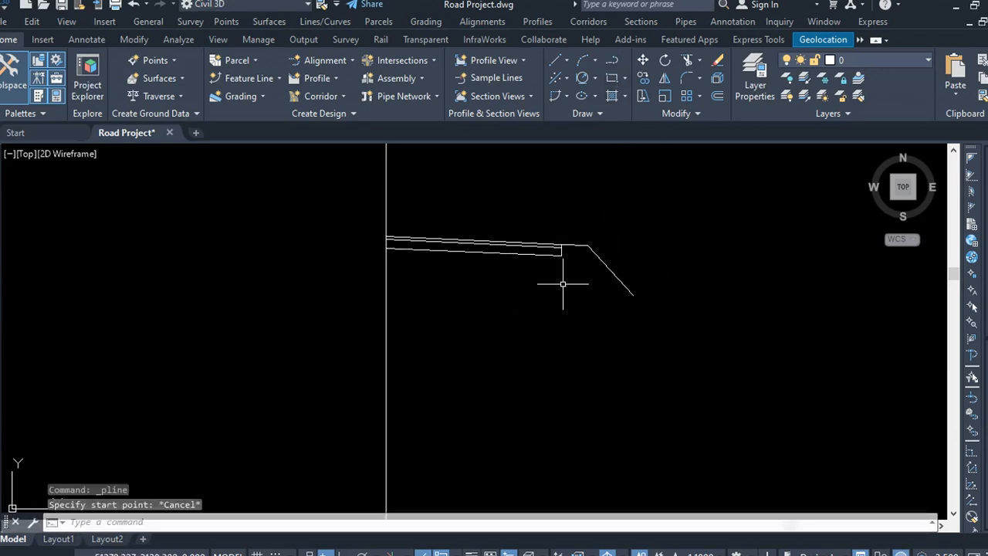
pyautogui.click(595, 214)
pyautogui.click(612, 61)
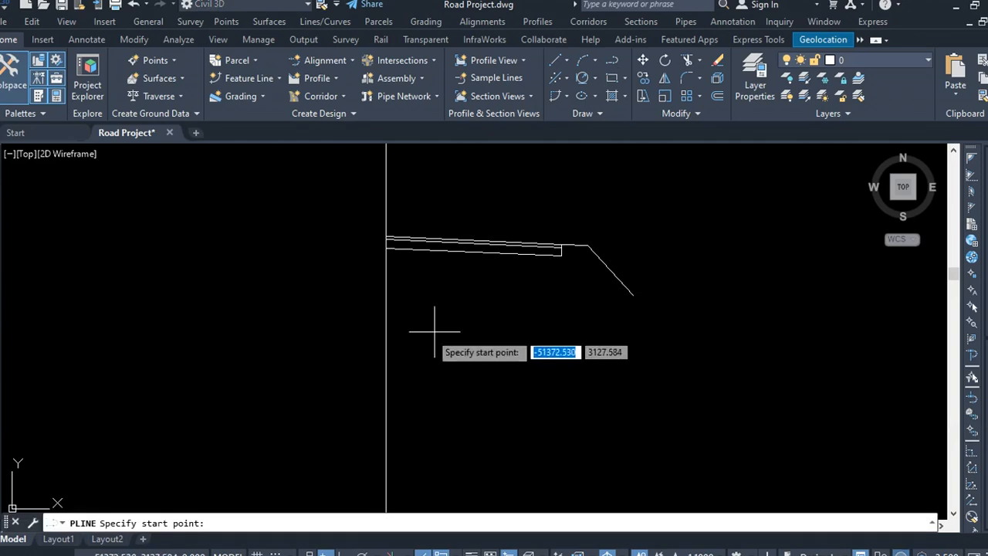
pyautogui.click(386, 299)
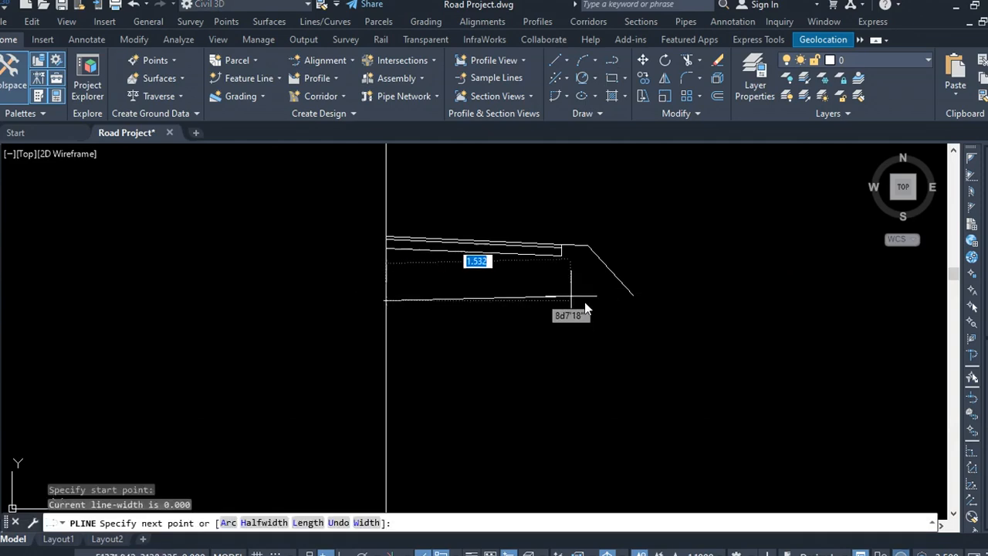
pyautogui.click(631, 295)
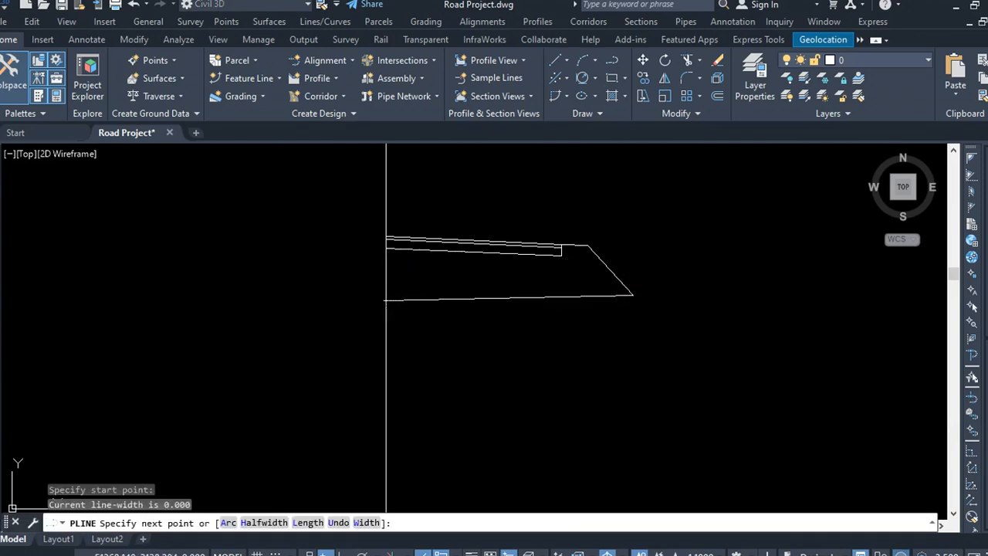
pyautogui.click(754, 293)
pyautogui.rightClick(749, 304)
pyautogui.click(762, 314)
pyautogui.scroll(-4, 505, 323)
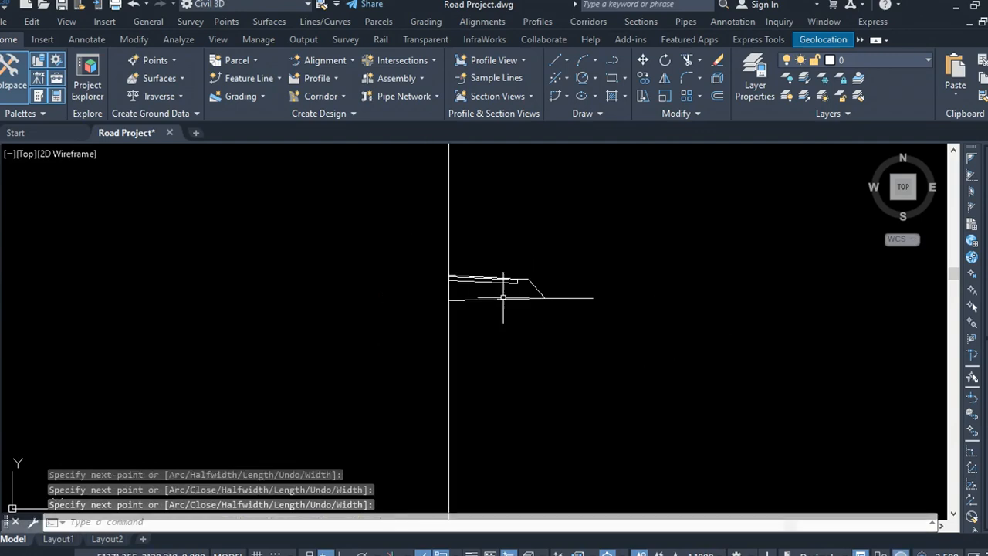
pyautogui.press('Escape')
# Step: Copy the whole cross-section, including the vertical line, about 9.17 units to the right
pyautogui.scroll(4, 523, 304)
pyautogui.click(670, 221)
pyautogui.click(286, 341)
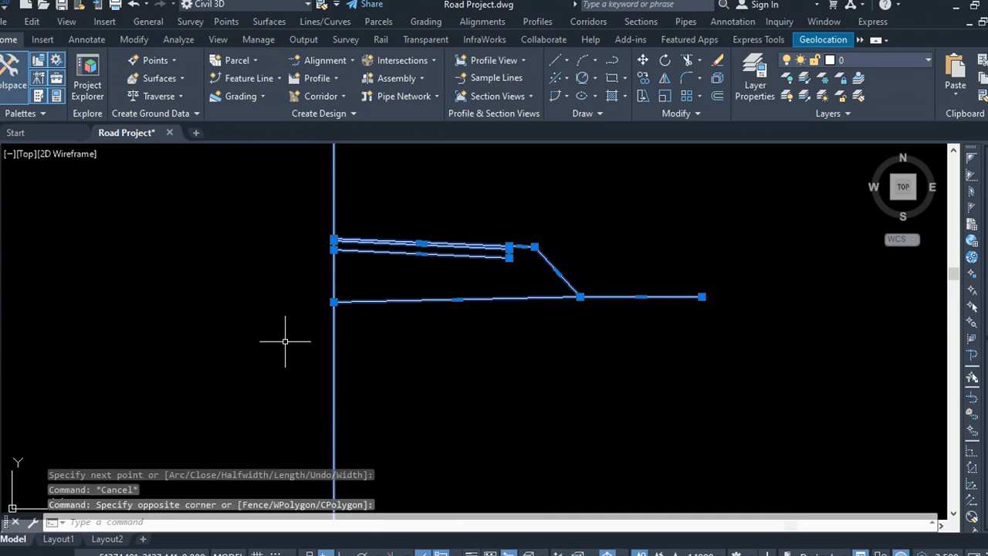
pyautogui.click(642, 79)
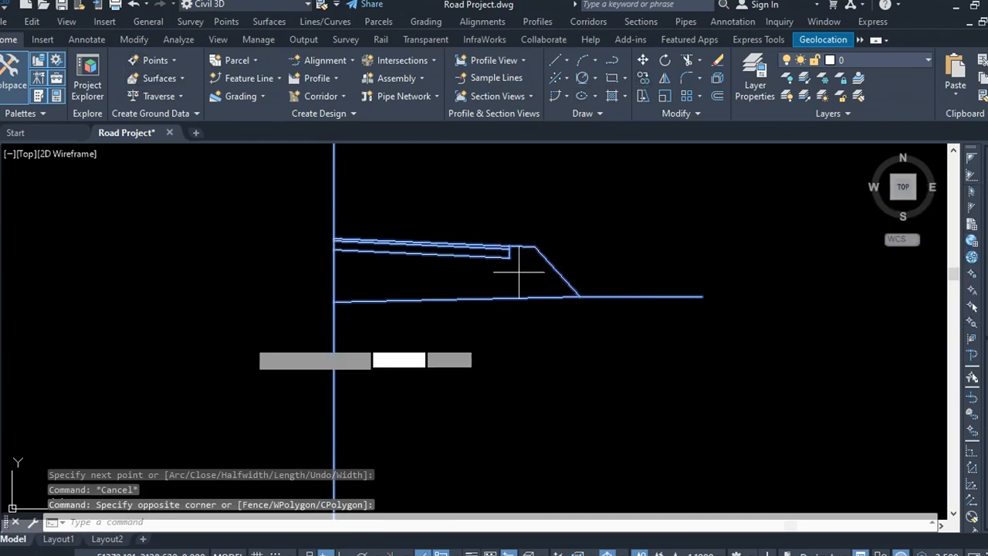
pyautogui.scroll(-4, 208, 332)
pyautogui.click(257, 296)
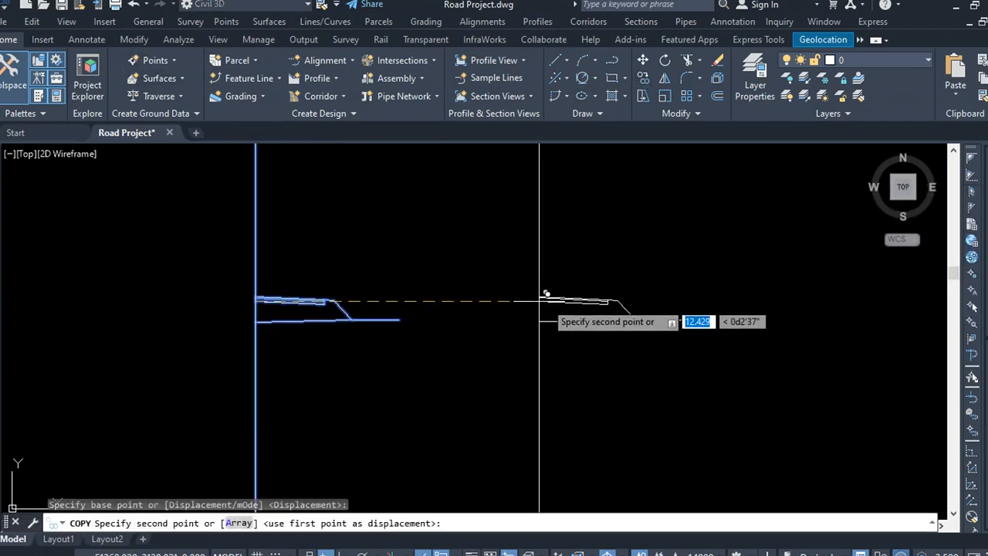
pyautogui.click(466, 295)
pyautogui.press('Escape')
# Step: Copy the bottom ground line of the copied section about 2 units straight up
pyautogui.scroll(2, 486, 313)
pyautogui.scroll(2, 497, 316)
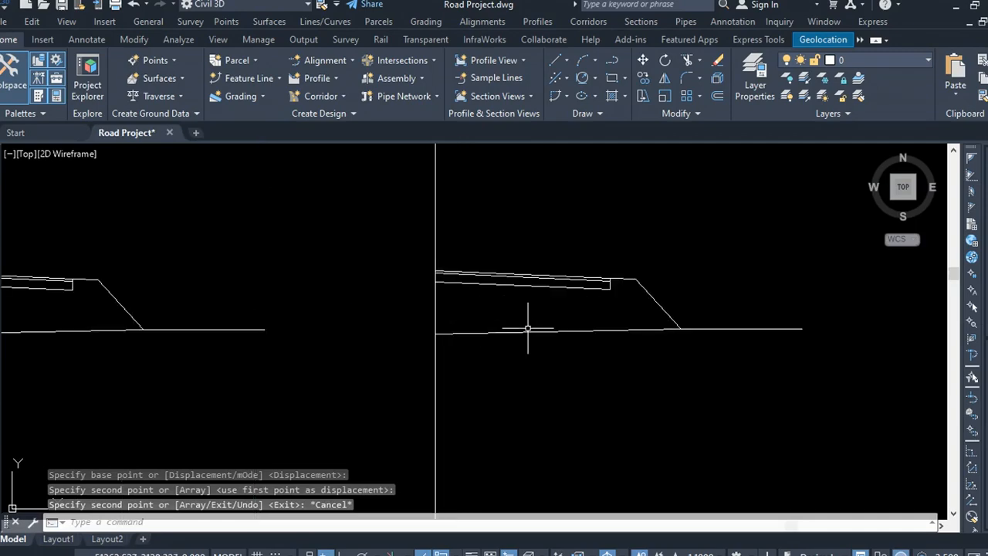
pyautogui.click(528, 328)
pyautogui.click(514, 360)
pyautogui.click(643, 78)
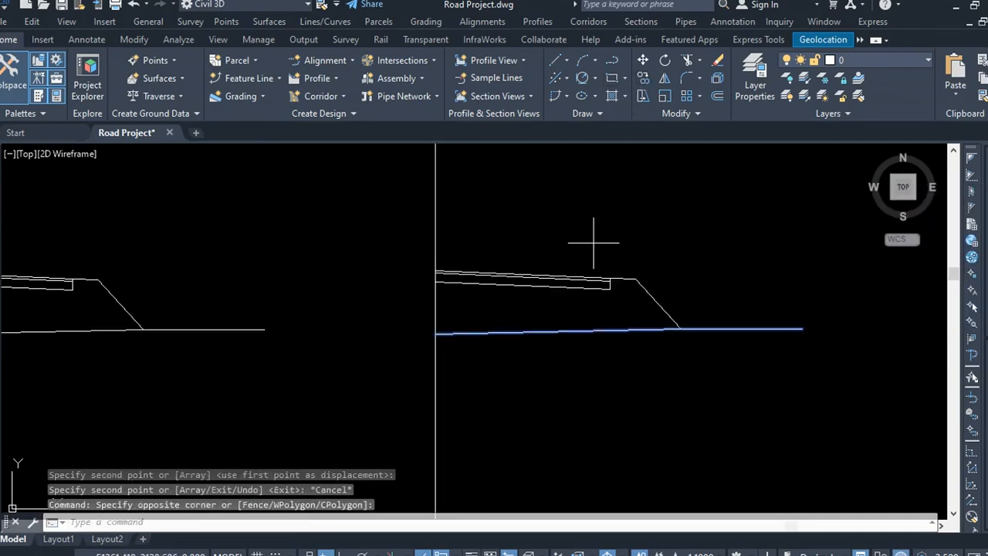
pyautogui.click(629, 348)
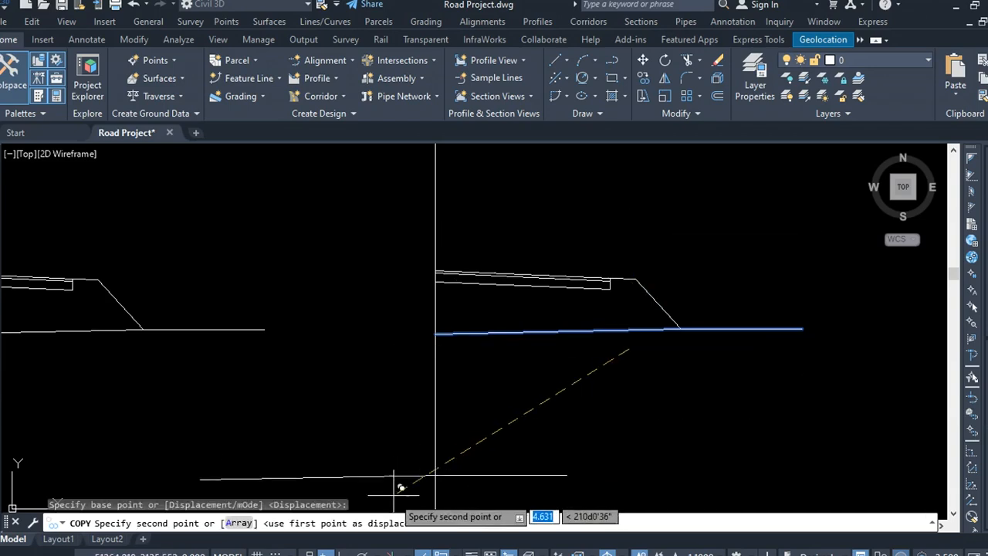
pyautogui.click(650, 224)
pyautogui.press('Escape')
# Step: Add vertices to the copied side-slope polyline, running along the ground line and up to the right end of the raised line
pyautogui.click(641, 309)
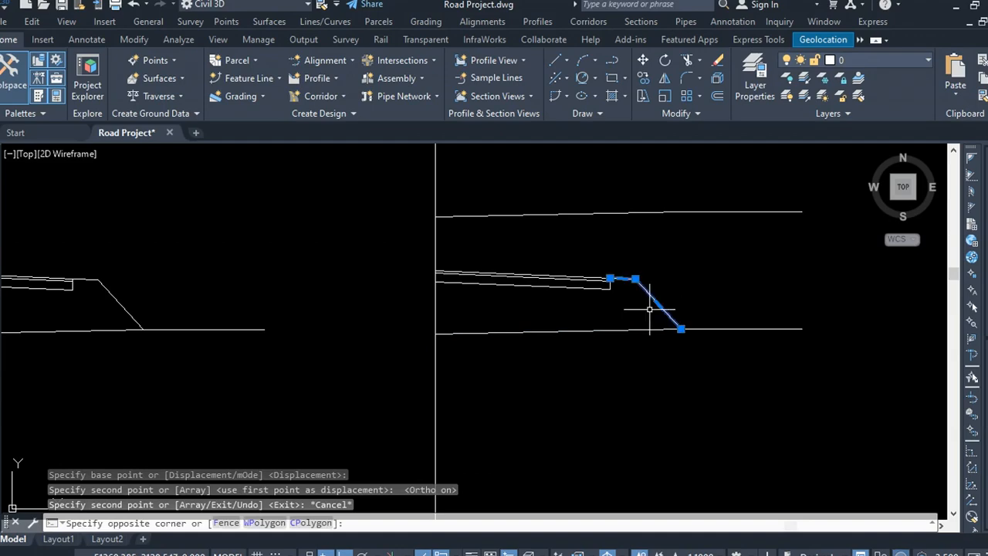
pyautogui.moveTo(680, 329)
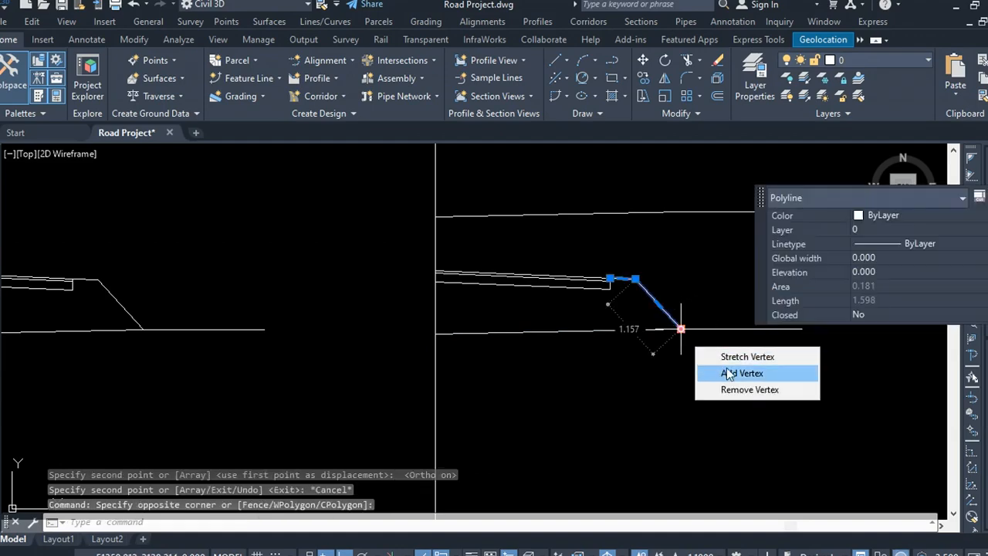
pyautogui.click(714, 374)
pyautogui.click(709, 329)
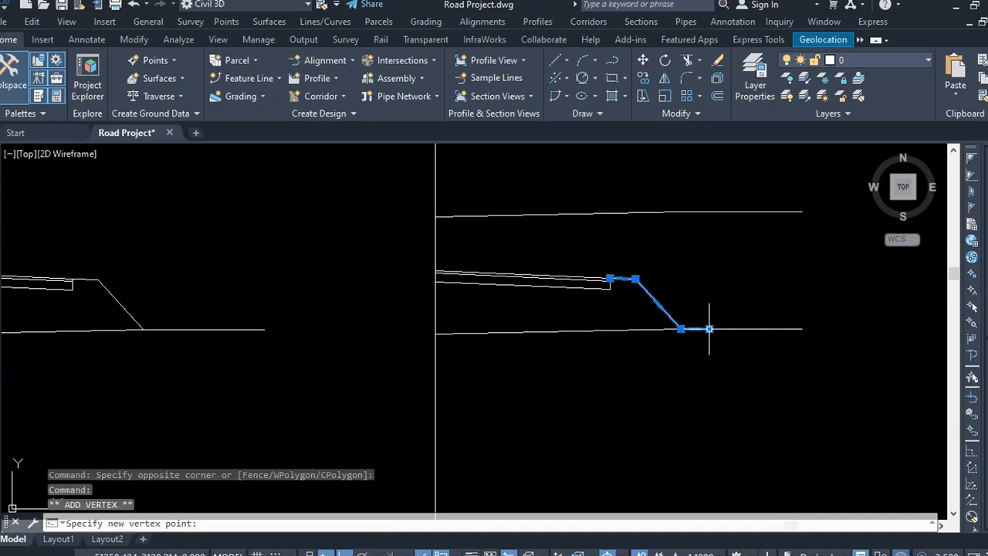
pyautogui.moveTo(709, 329)
pyautogui.click(741, 369)
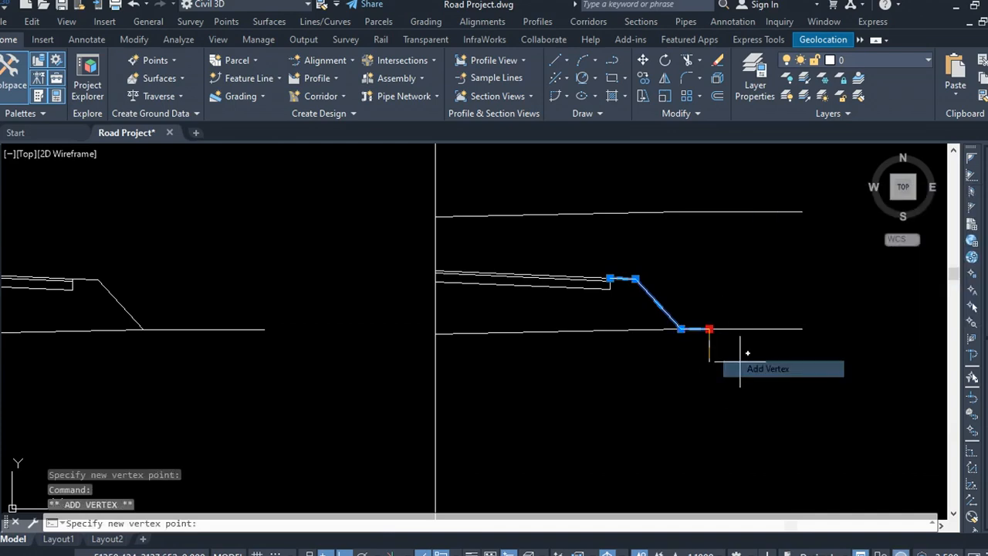
pyautogui.click(803, 209)
pyautogui.press('Escape')
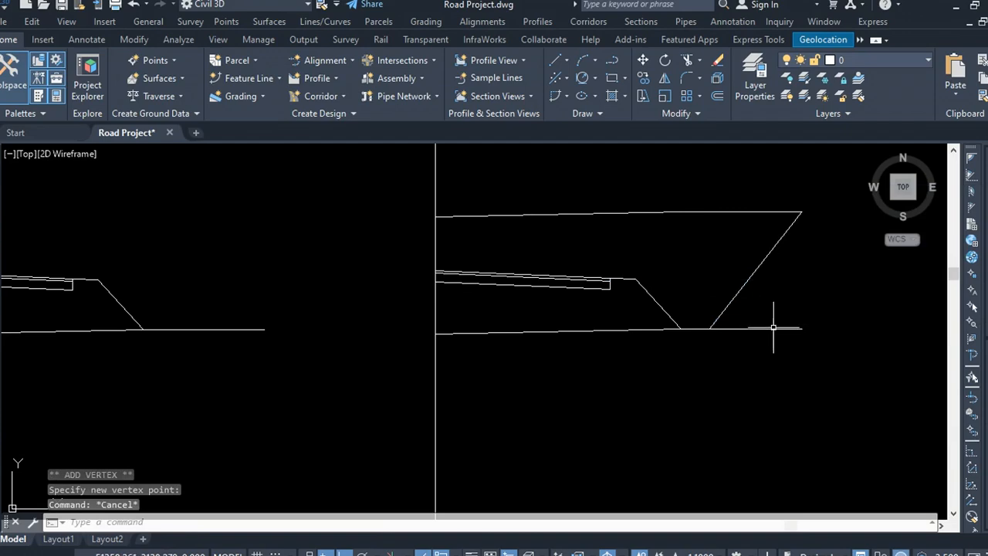
# Step: Delete the bottom ground line of the copied cross-section
pyautogui.click(759, 368)
pyautogui.click(756, 367)
pyautogui.click(740, 353)
pyautogui.click(741, 353)
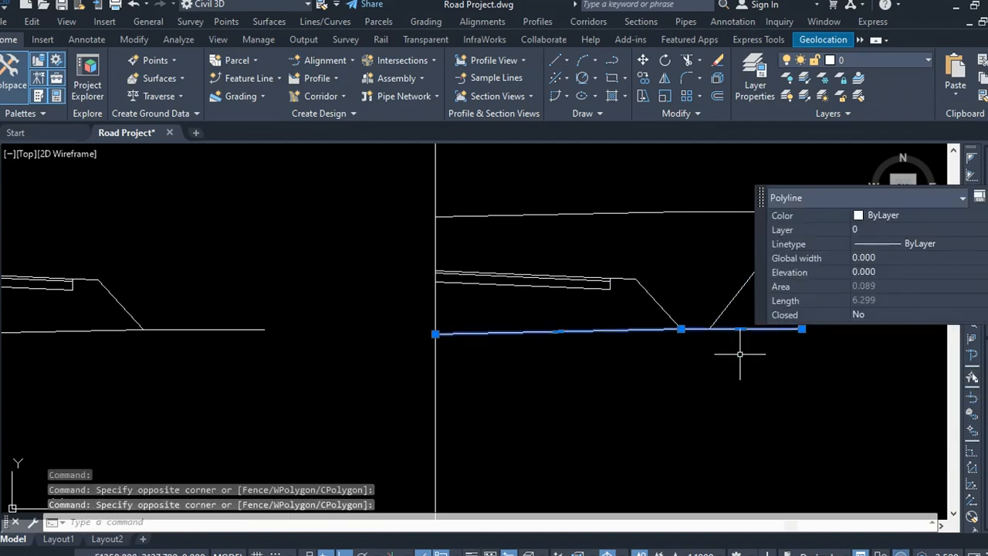
pyautogui.press('Delete')
# Step: Reshape the raised ground line so it rises to the right from the top of the cut slope, removing its middle vertex
pyautogui.scroll(-1, 536, 328)
pyautogui.scroll(2, 572, 296)
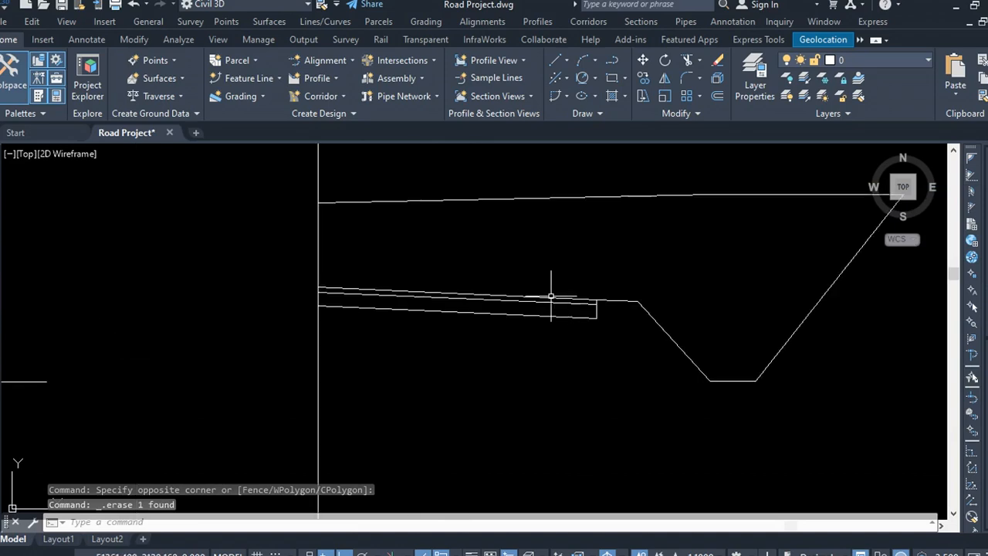
pyautogui.scroll(-2, 494, 285)
pyautogui.click(586, 254)
pyautogui.click(586, 245)
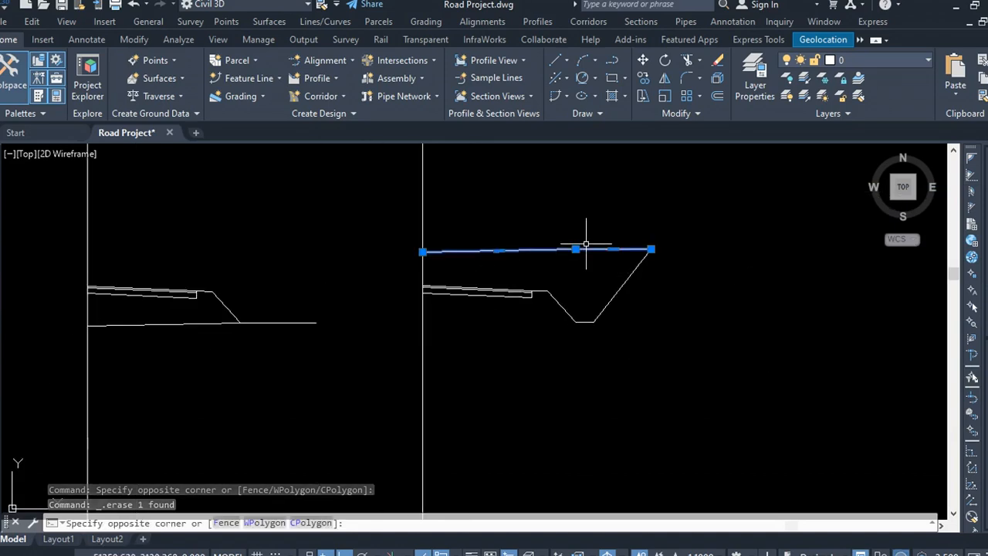
pyautogui.click(422, 251)
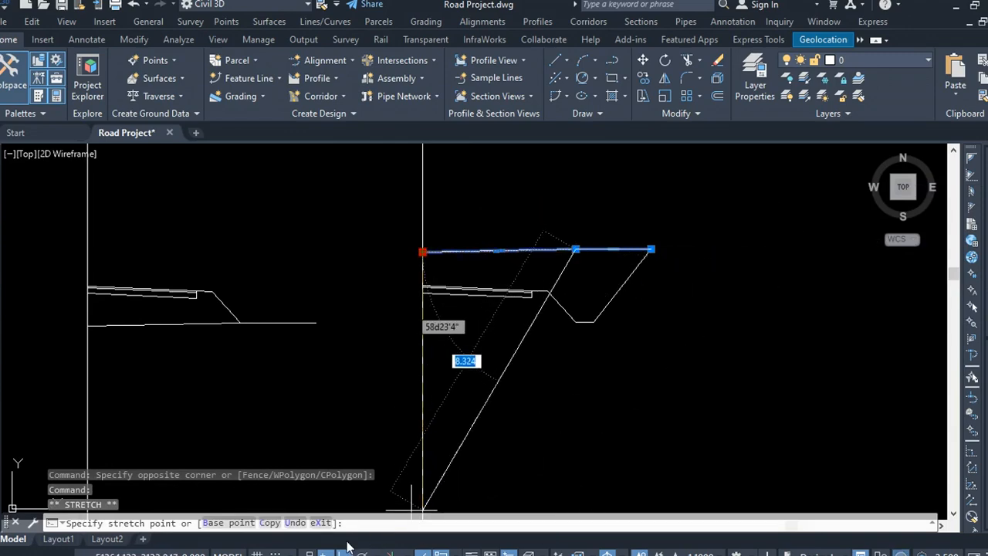
pyautogui.press('F8')
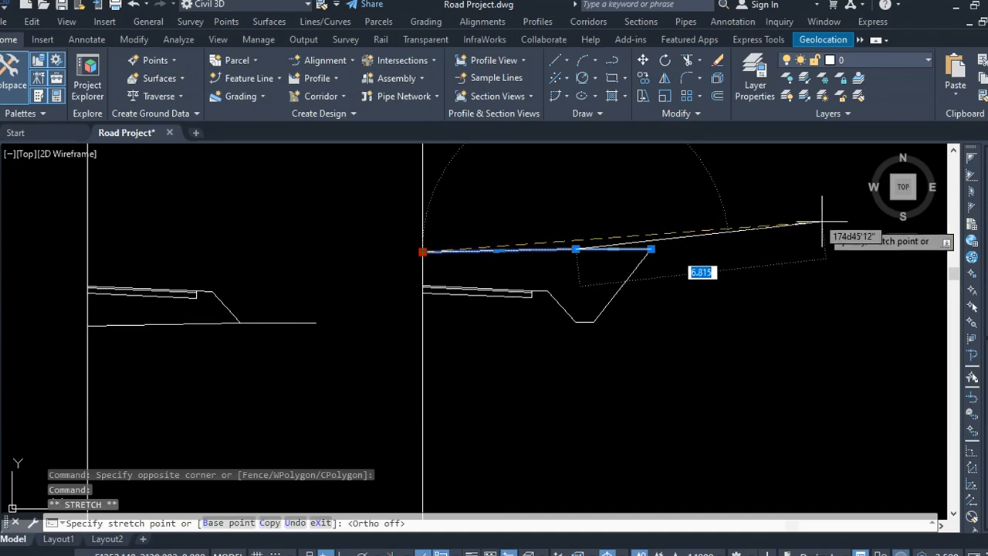
pyautogui.click(823, 221)
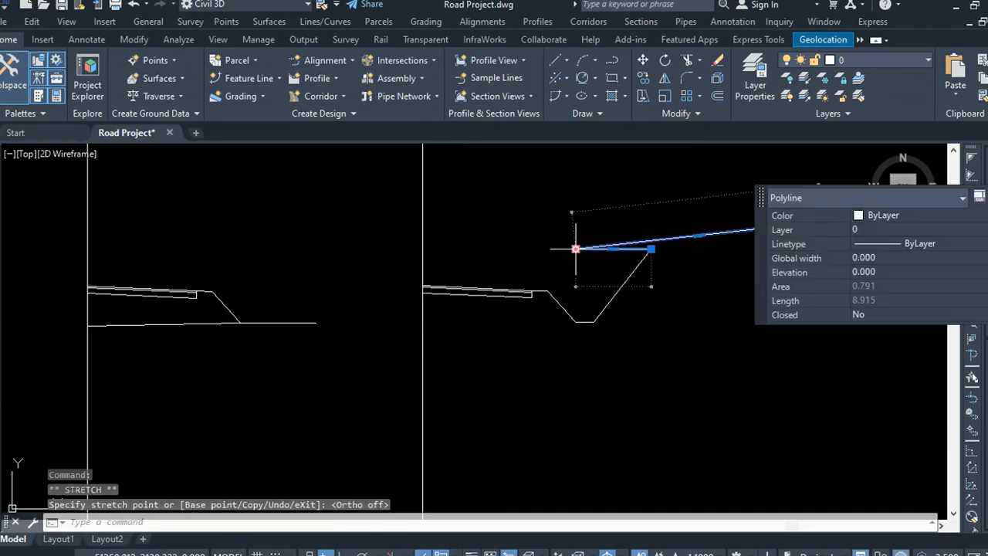
pyautogui.moveTo(575, 249)
pyautogui.click(621, 310)
pyautogui.scroll(-3, 614, 305)
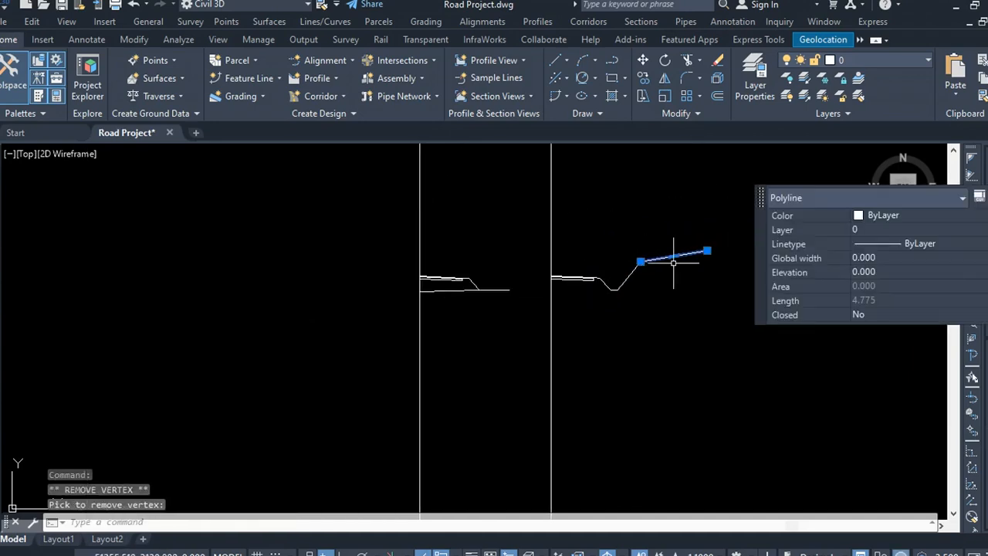
pyautogui.scroll(4, 626, 263)
pyautogui.press('Escape')
pyautogui.press('Escape')
pyautogui.scroll(-2, 624, 308)
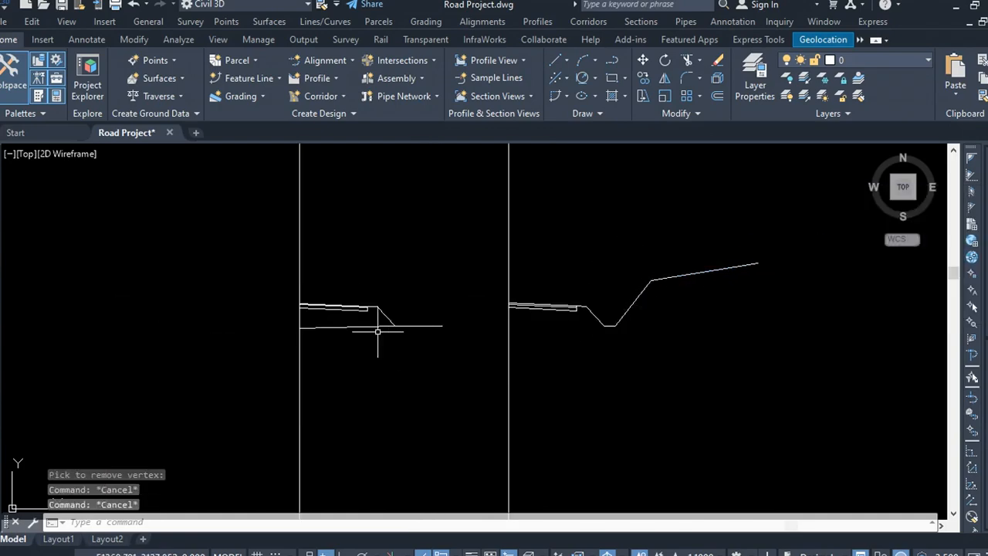
pyautogui.scroll(4, 377, 331)
pyautogui.scroll(-2, 506, 289)
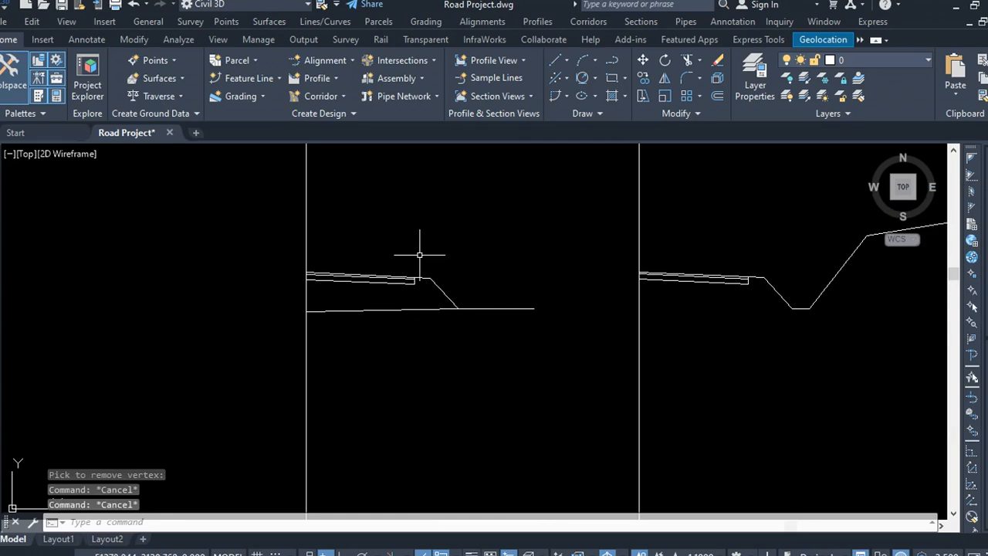
pyautogui.scroll(-2, 432, 267)
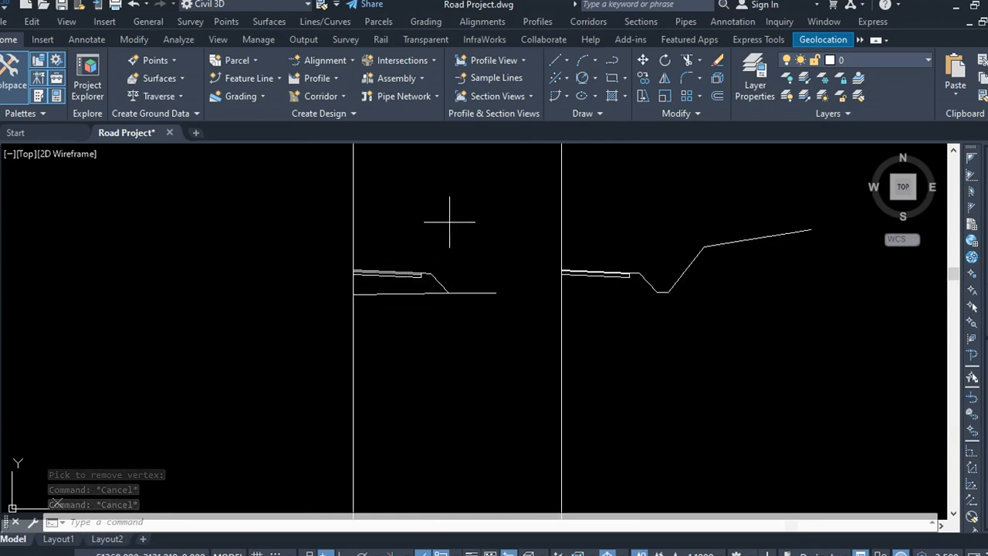
pyautogui.click(467, 287)
pyautogui.scroll(4, 709, 273)
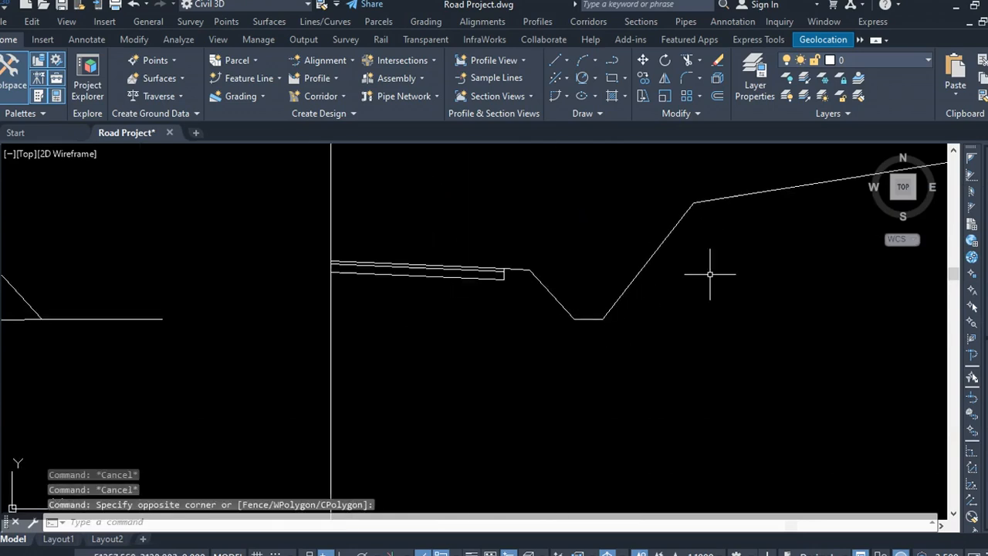
pyautogui.scroll(-4, 589, 323)
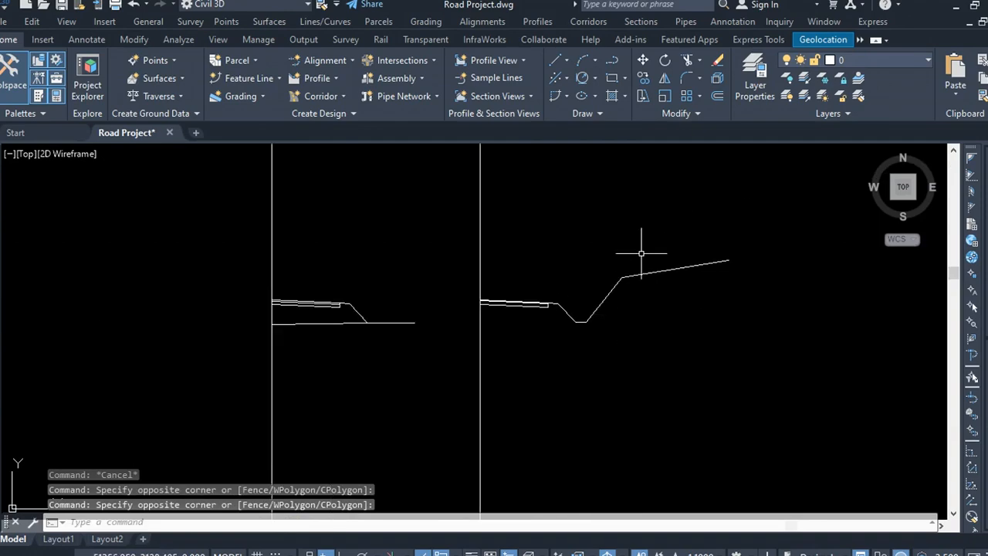
pyautogui.click(592, 206)
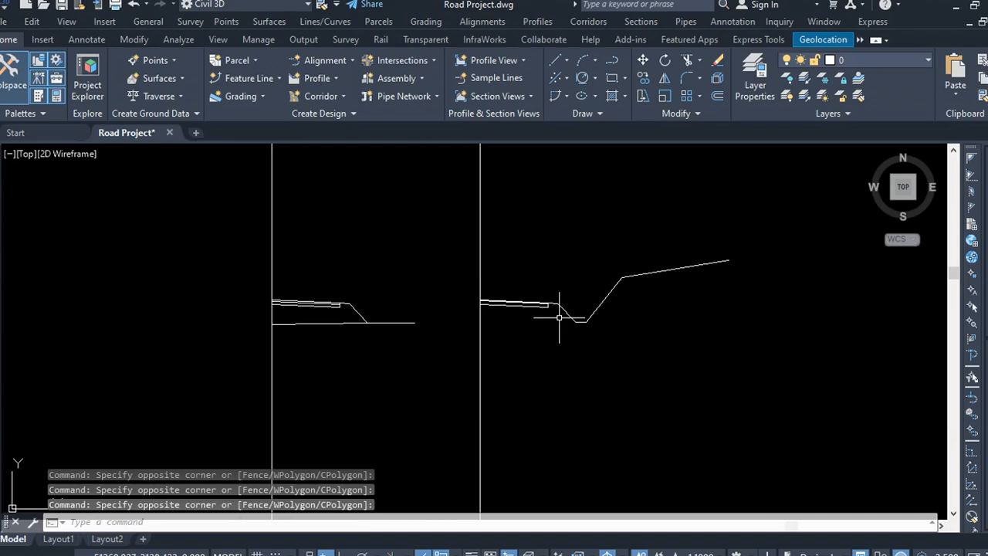
# Step: Draw a polyline from the top of the cut slope left to the vertical centre line
pyautogui.scroll(4, 559, 317)
pyautogui.click(608, 63)
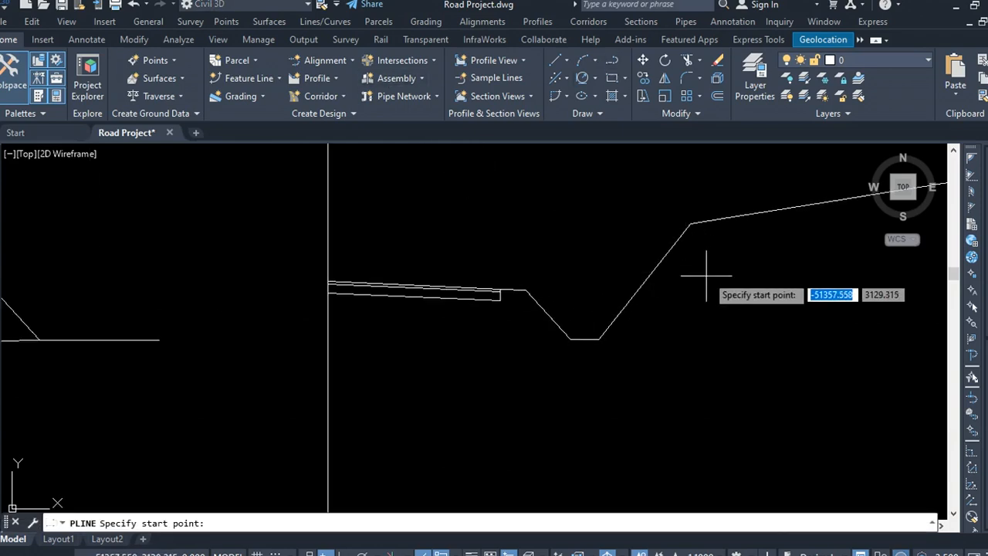
pyautogui.click(690, 223)
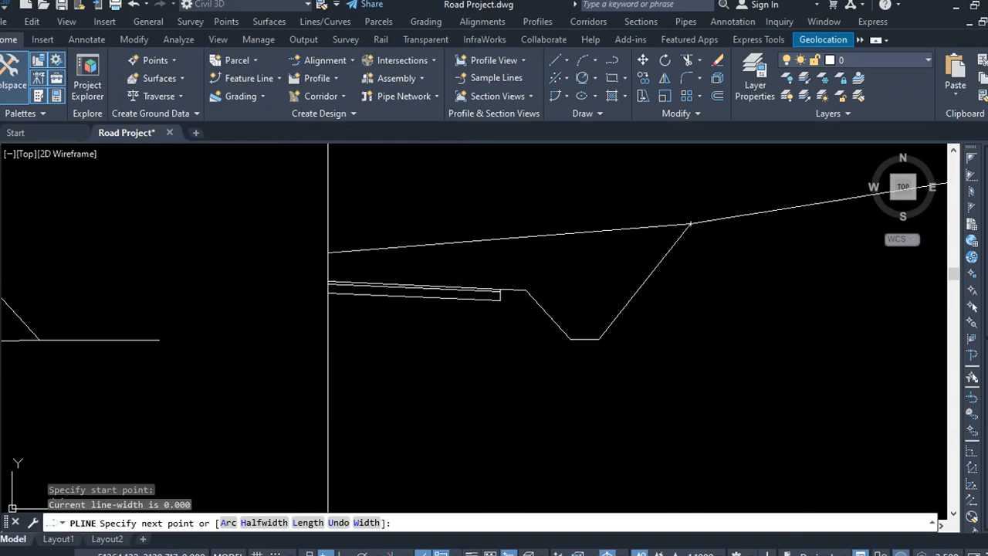
pyautogui.click(328, 253)
pyautogui.press('Escape')
# Step: Set the new ground polyline's linetype to DASHED2
pyautogui.click(413, 246)
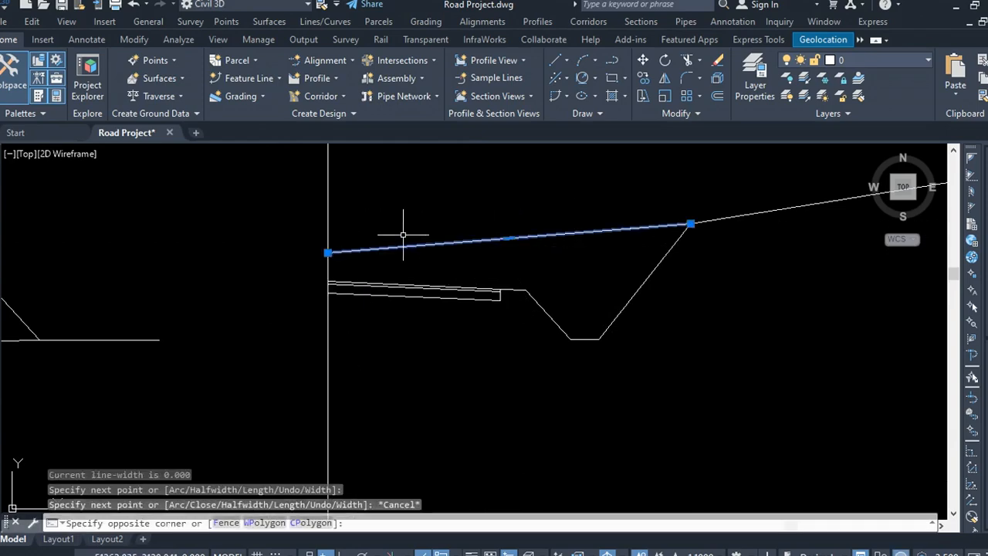
pyautogui.click(928, 242)
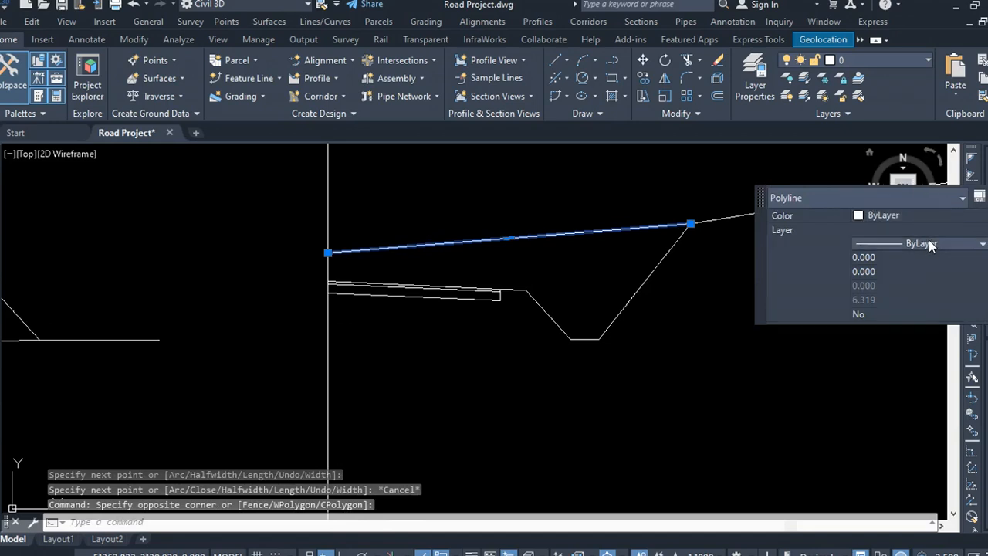
pyautogui.click(929, 242)
pyautogui.click(891, 334)
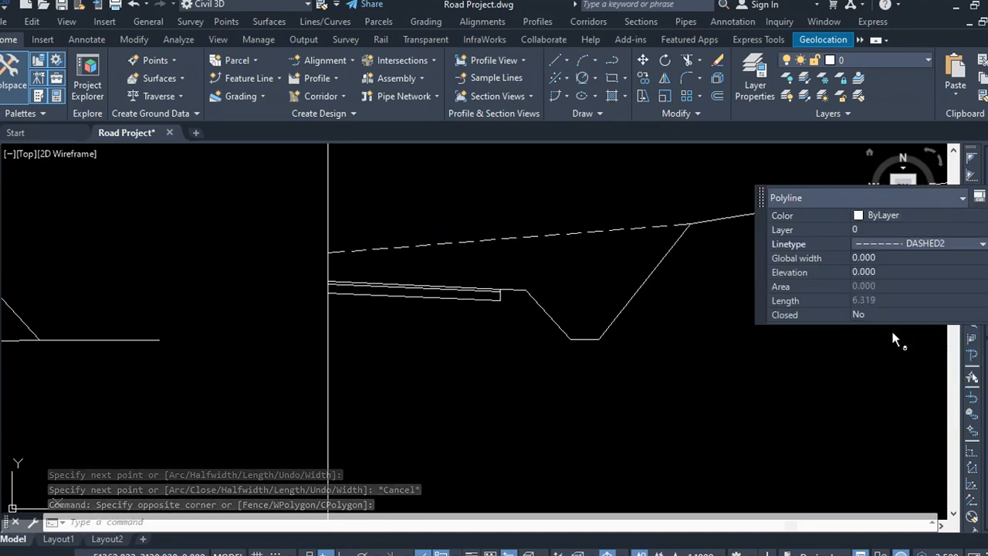
pyautogui.press('Escape')
# Step: Hatch the fill area under the first section's pavement with the ANSI31 pattern
pyautogui.scroll(-3, 553, 366)
pyautogui.scroll(2, 583, 319)
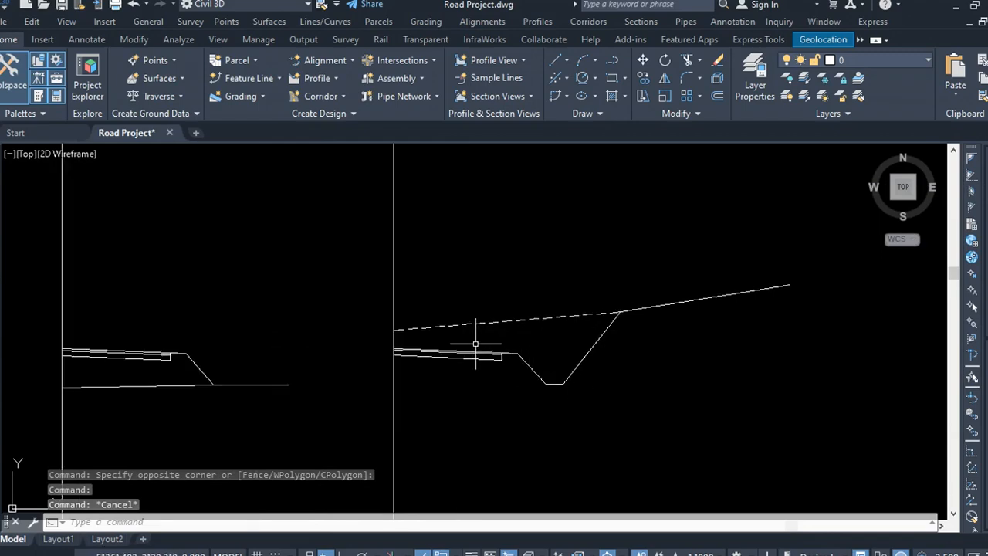
pyautogui.scroll(4, 420, 338)
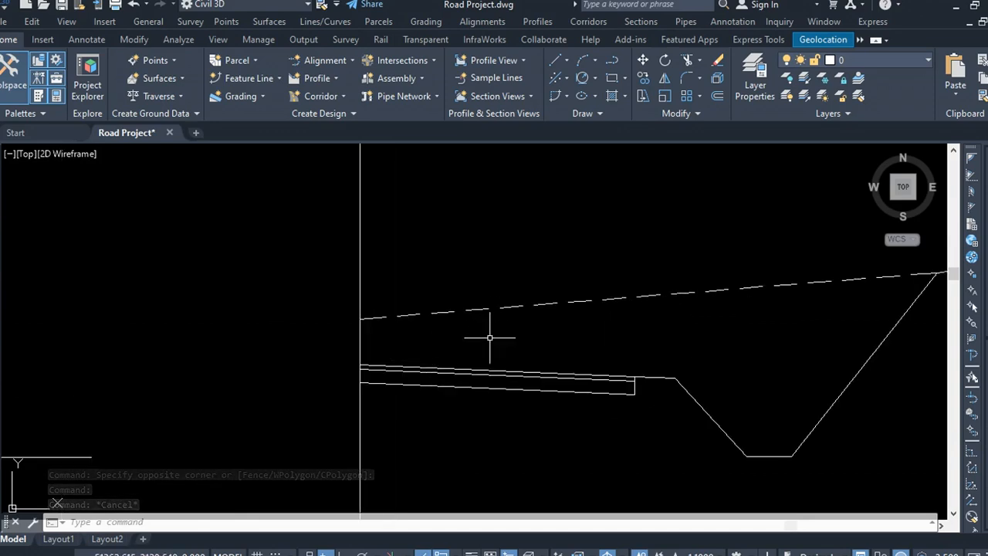
pyautogui.scroll(-2, 718, 335)
pyautogui.scroll(4, 360, 419)
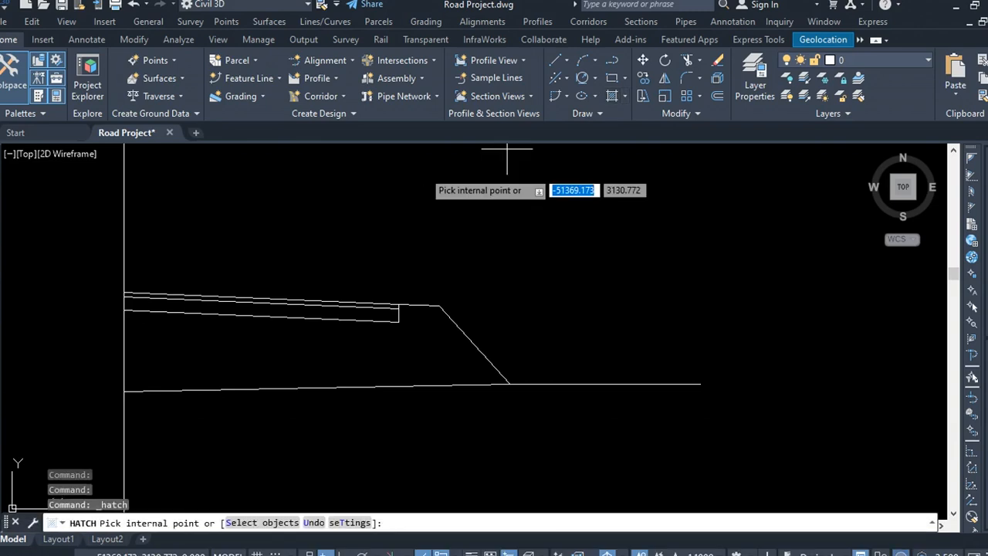
pyautogui.scroll(-2, 566, 292)
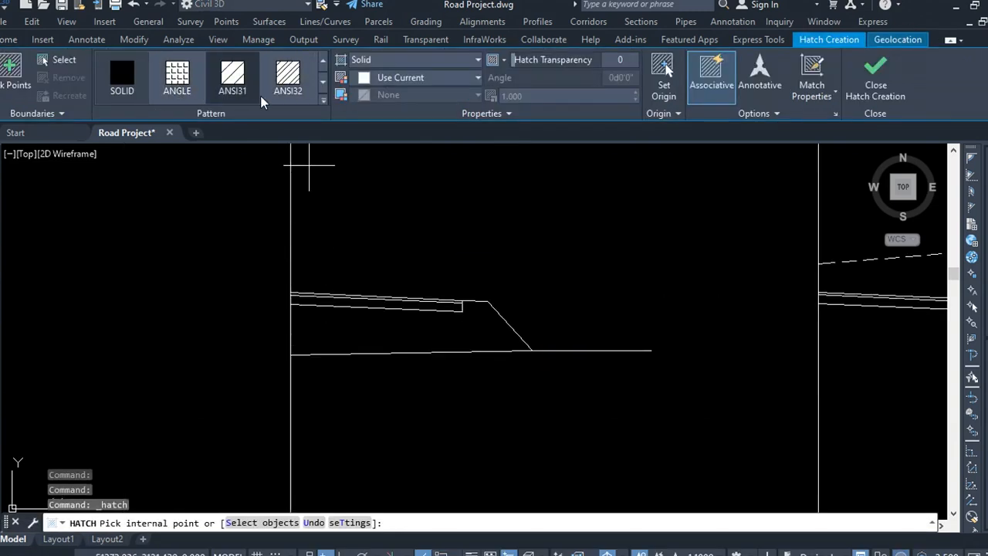
pyautogui.click(236, 89)
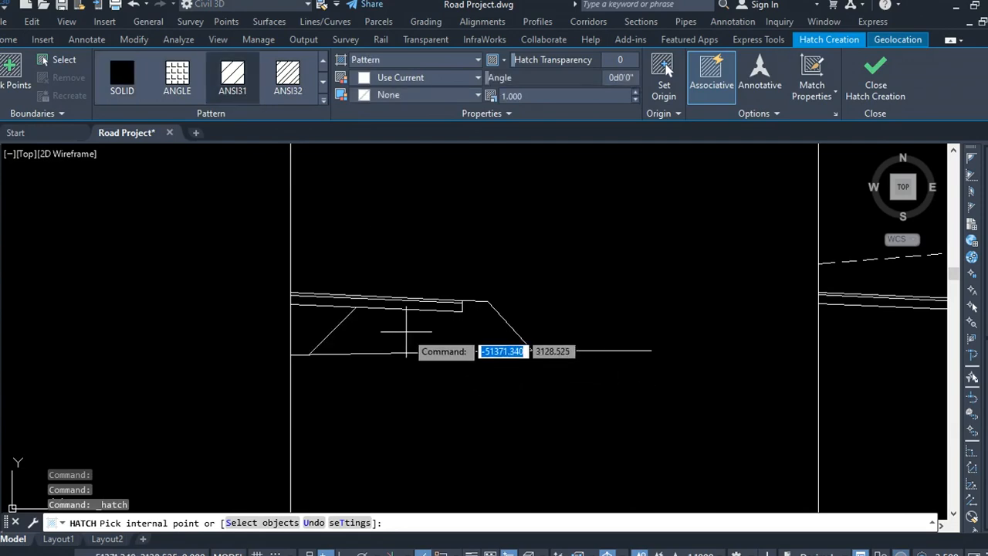
pyautogui.click(406, 332)
pyautogui.scroll(-2, 273, 339)
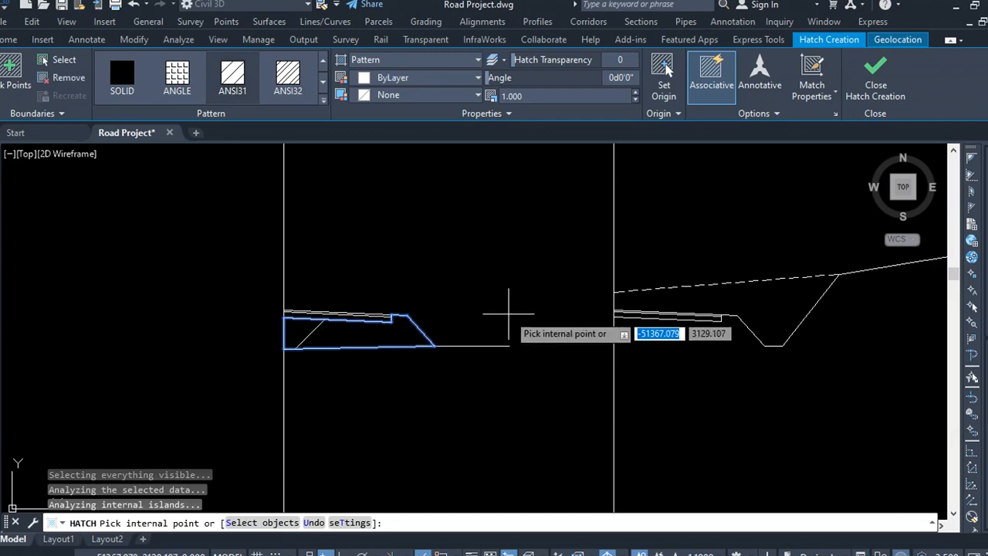
pyautogui.press('Escape')
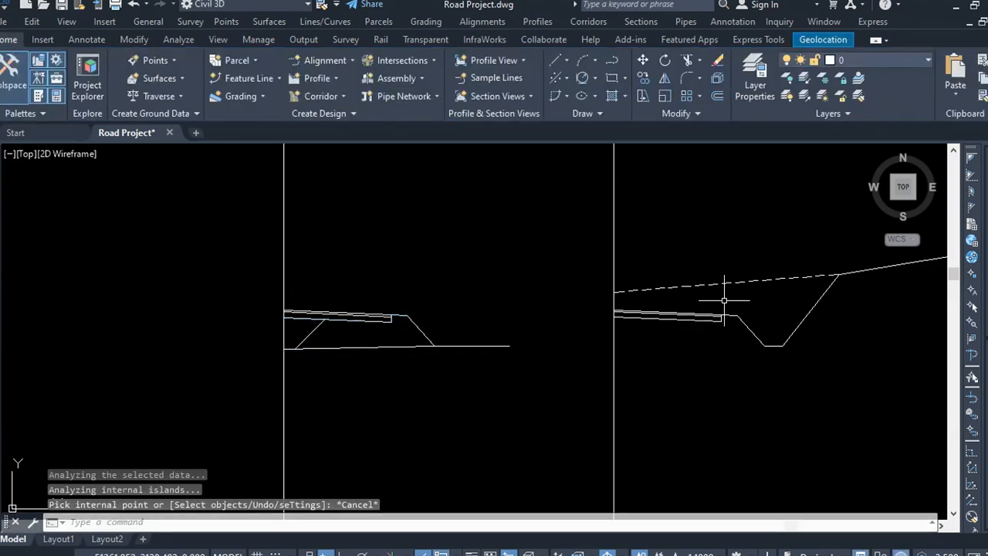
# Step: Try to hatch the cut area between the dashed ground line and the copied section
pyautogui.click(730, 303)
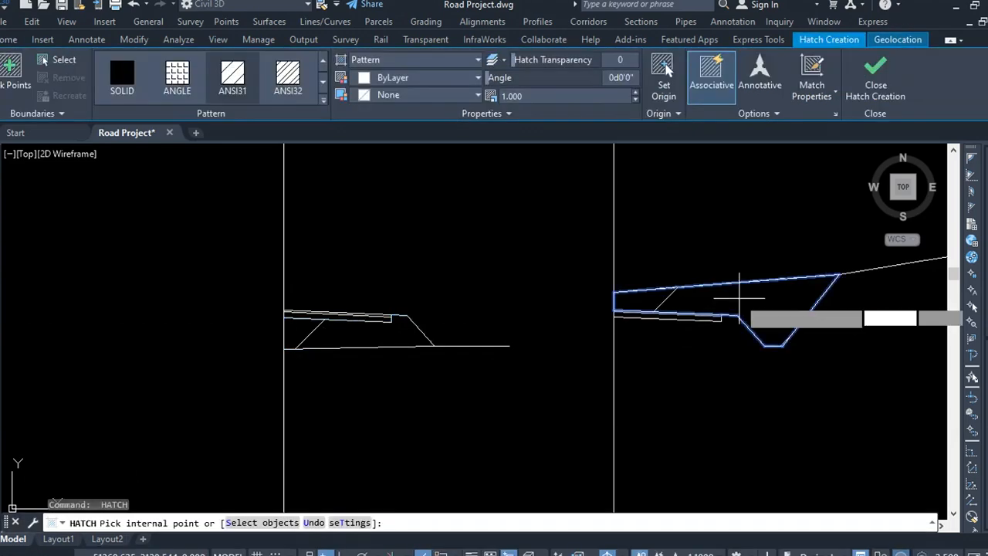
pyautogui.press('Escape')
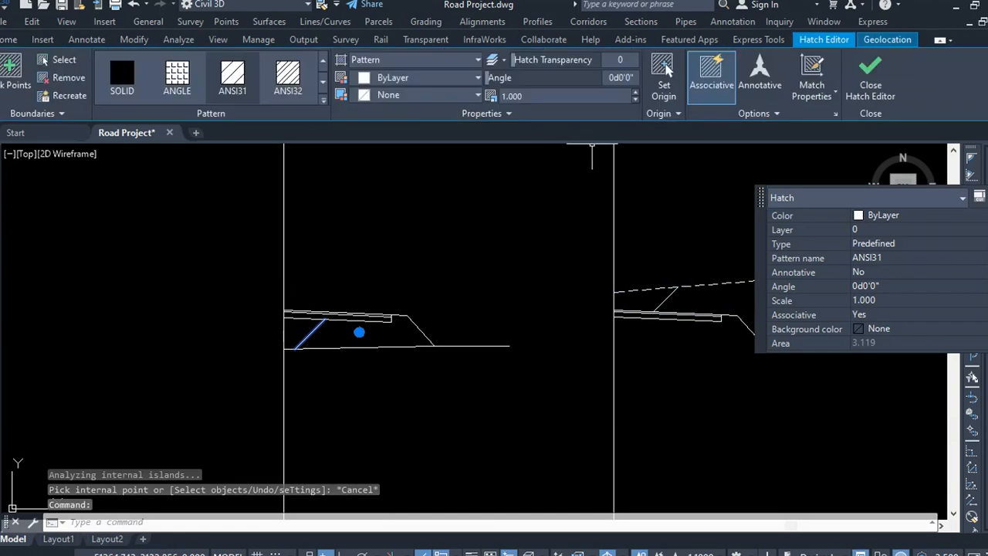
# Step: Change the fill hatch's pattern to ANSI37
pyautogui.click(324, 100)
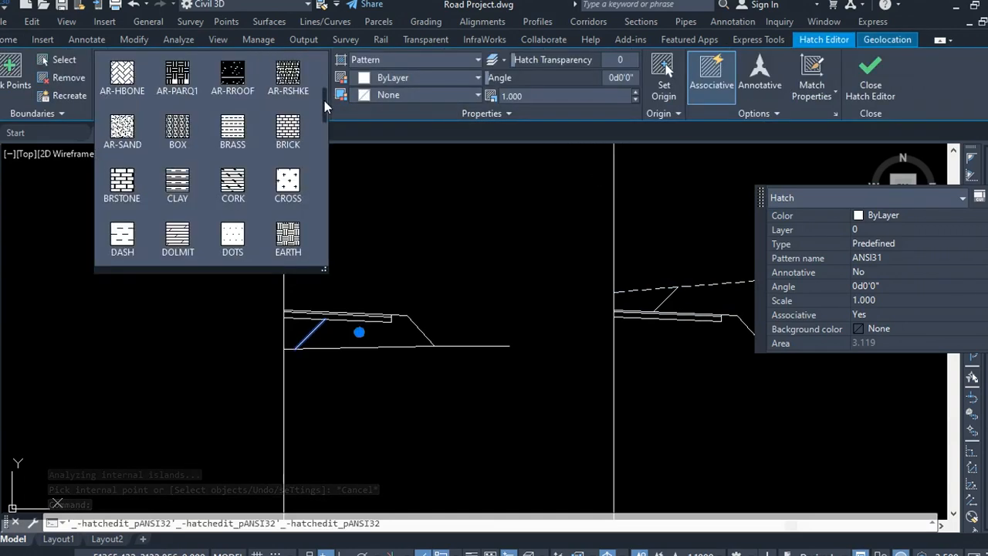
pyautogui.scroll(3, 228, 154)
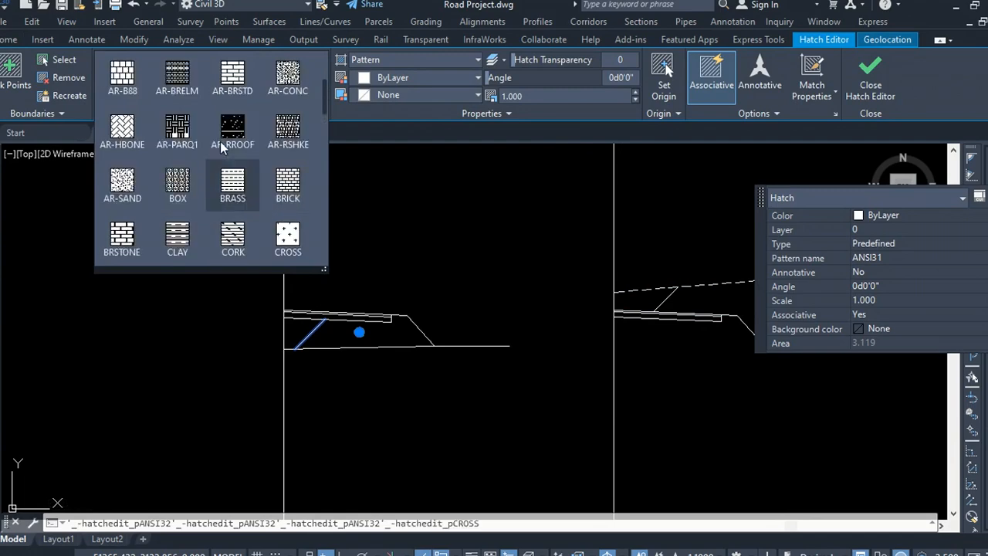
pyautogui.click(135, 146)
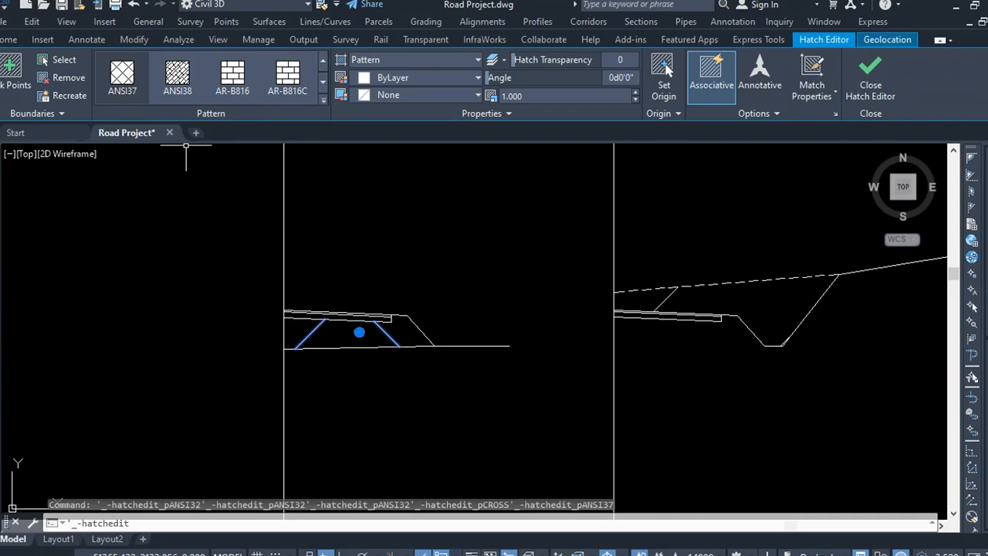
# Step: Set the fill hatch's scale to 0.25
pyautogui.click(551, 93)
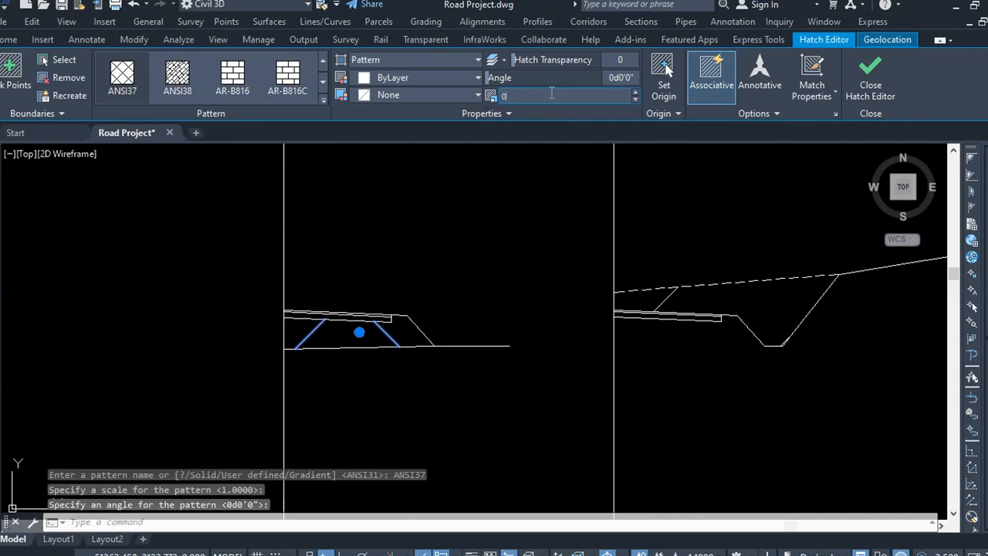
pyautogui.write('0.')
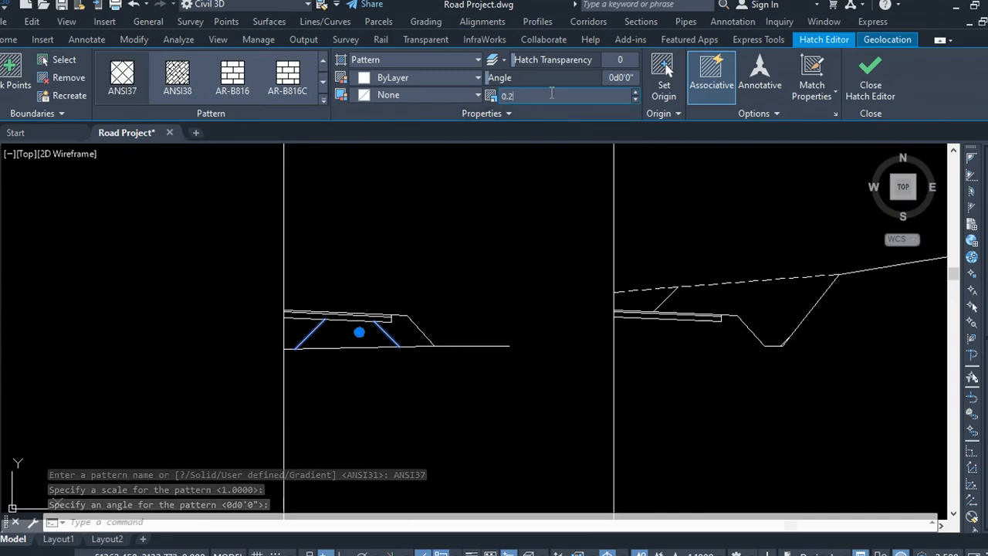
pyautogui.write('25')
pyautogui.press('Return')
pyautogui.click(518, 176)
pyautogui.click(507, 181)
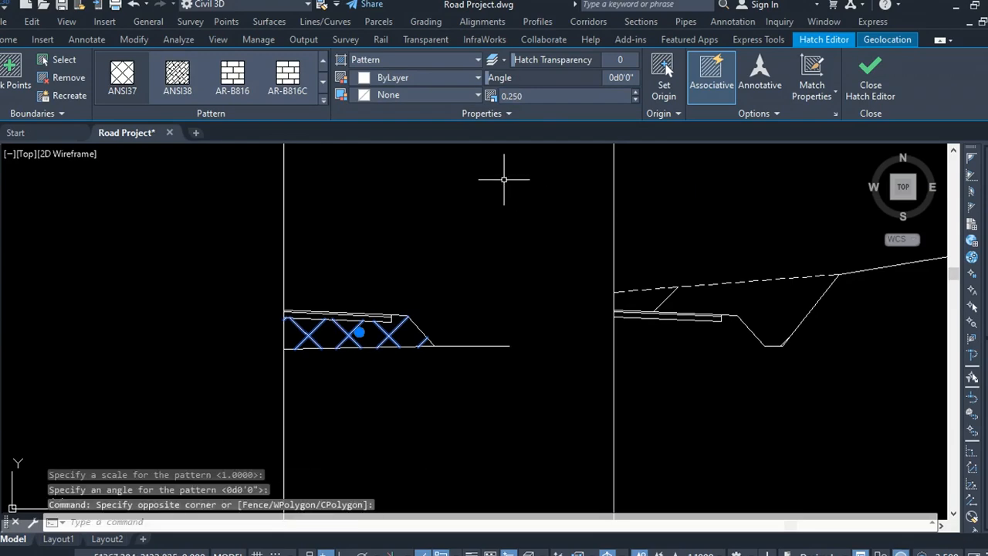
# Step: Set the fill hatch's scale to 0.15
pyautogui.click(511, 100)
pyautogui.write('0.15')
pyautogui.click(512, 202)
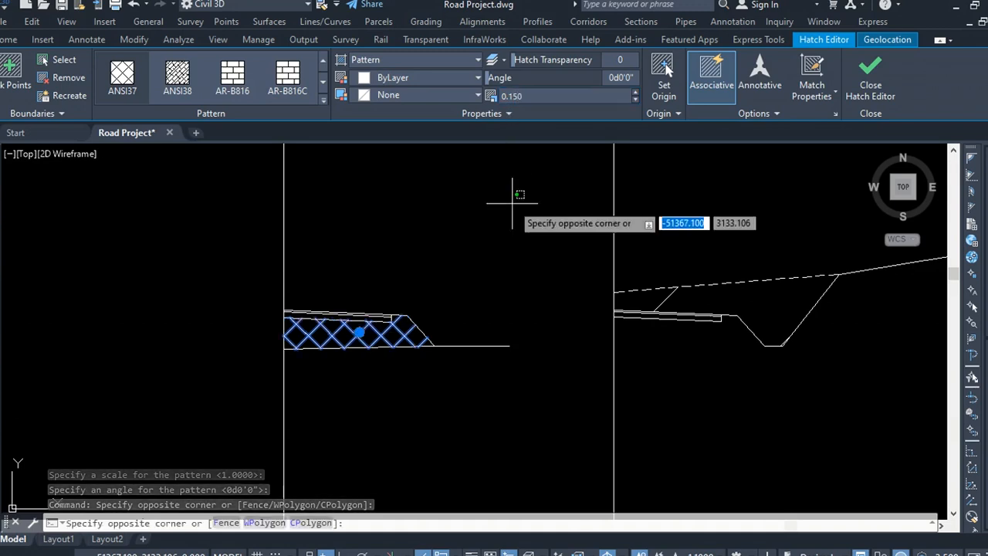
pyautogui.click(492, 185)
pyautogui.press('Escape')
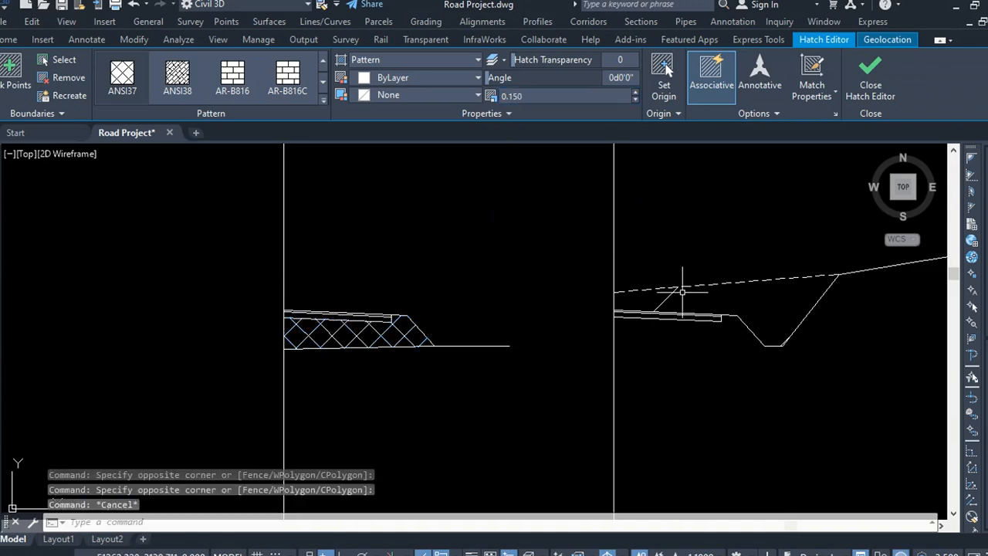
# Step: Hatch the cut area of the copied section with ANSI31 and set its scale to 0.15
pyautogui.click(661, 301)
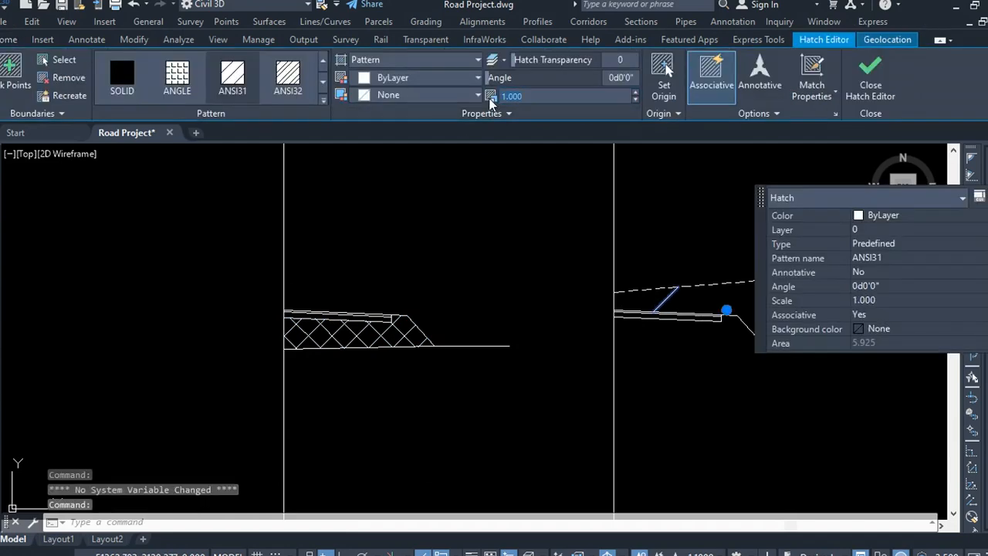
pyautogui.write('0.15')
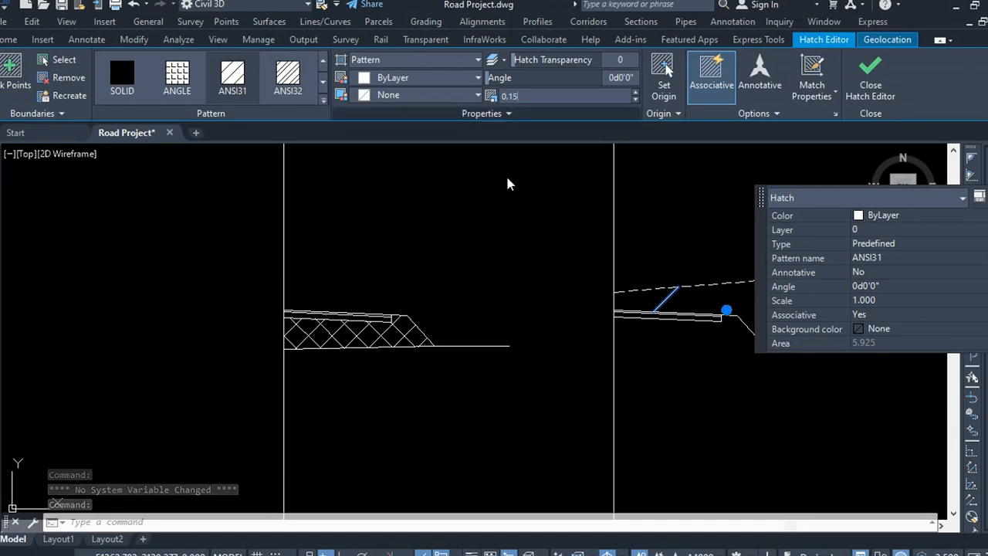
pyautogui.press('Return')
pyautogui.click(503, 219)
pyautogui.click(502, 218)
pyautogui.click(497, 218)
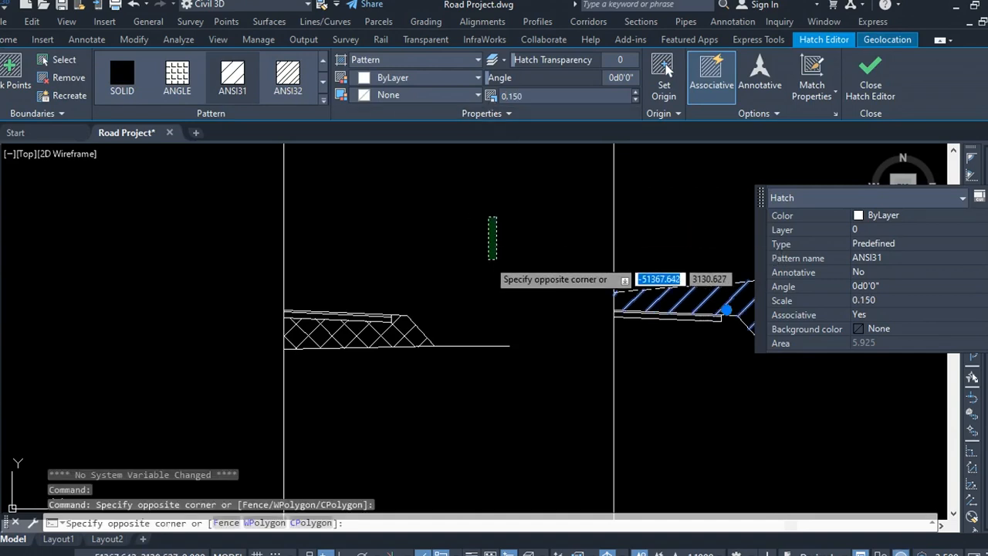
pyautogui.click(487, 261)
pyautogui.scroll(-4, 453, 341)
pyautogui.press('Escape')
pyautogui.scroll(2, 598, 325)
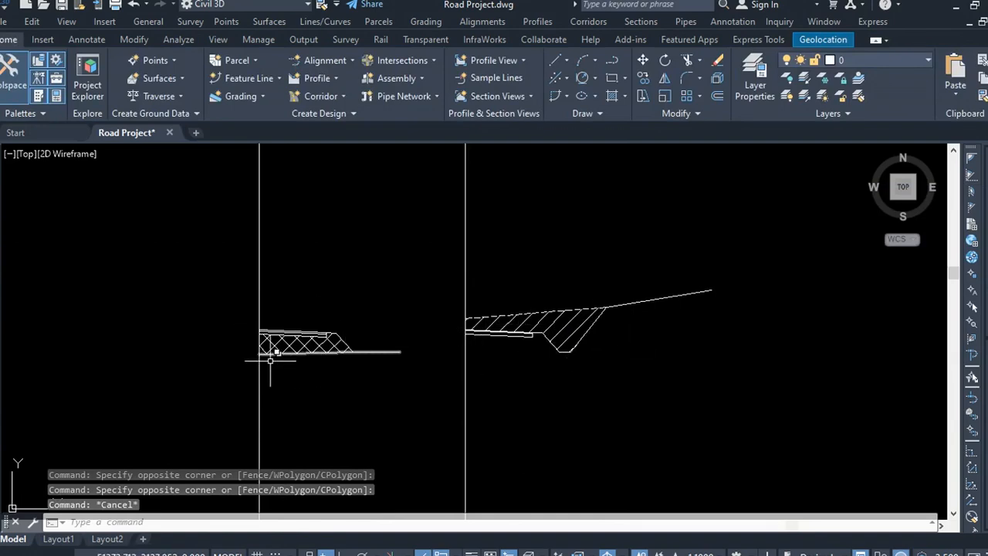
# Step: Draw a rectangle frame enclosing both cross-sections
pyautogui.click(402, 293)
pyautogui.click(313, 264)
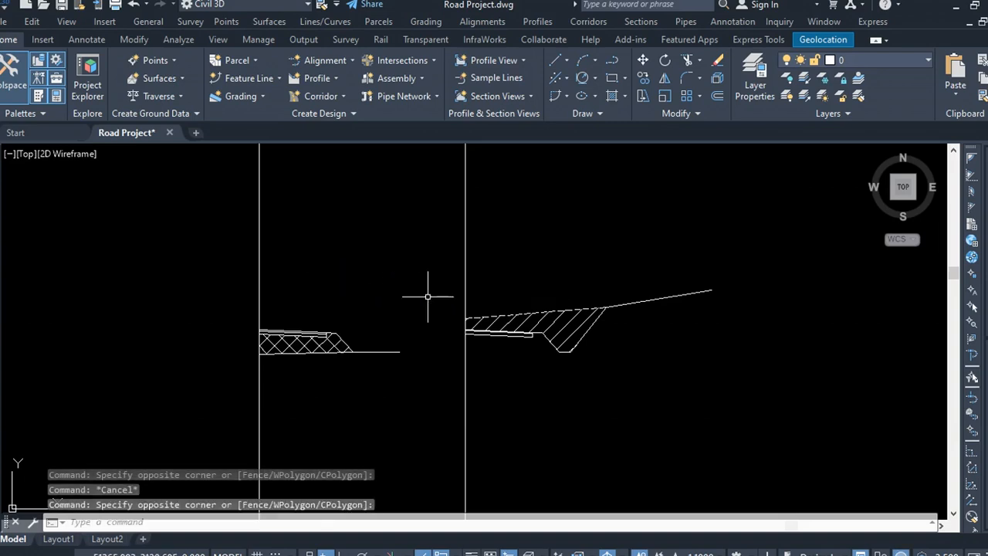
pyautogui.scroll(-5, 427, 297)
pyautogui.scroll(3, 590, 284)
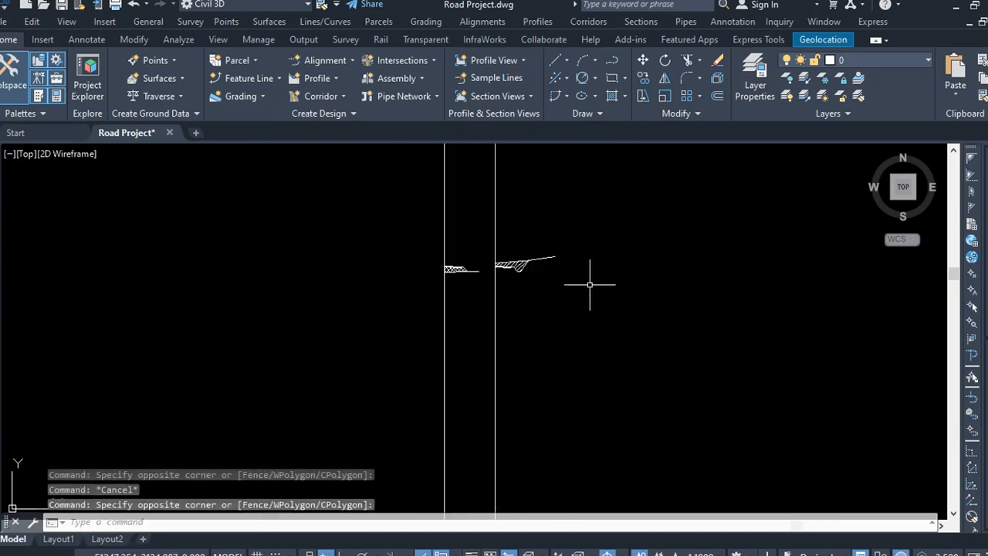
pyautogui.click(612, 78)
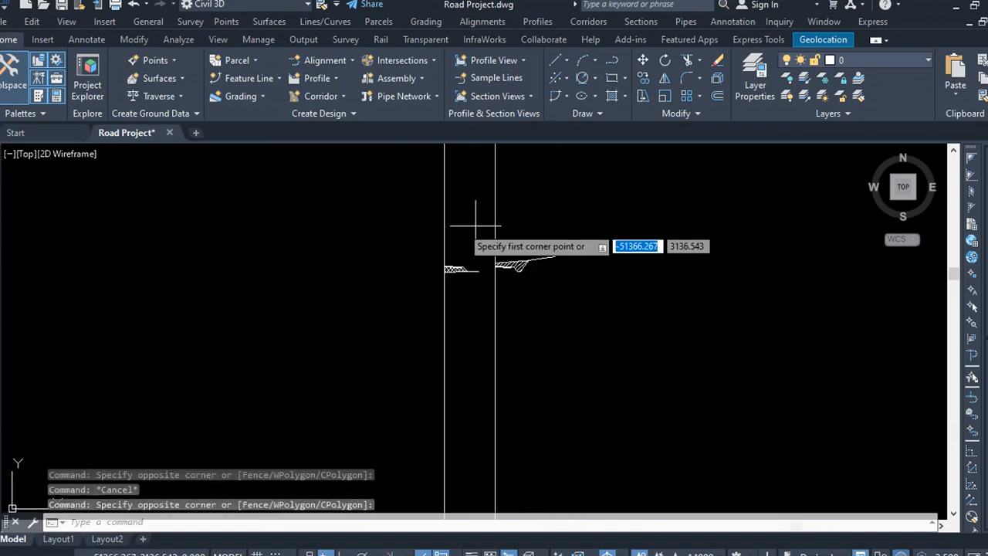
pyautogui.click(426, 232)
pyautogui.click(561, 305)
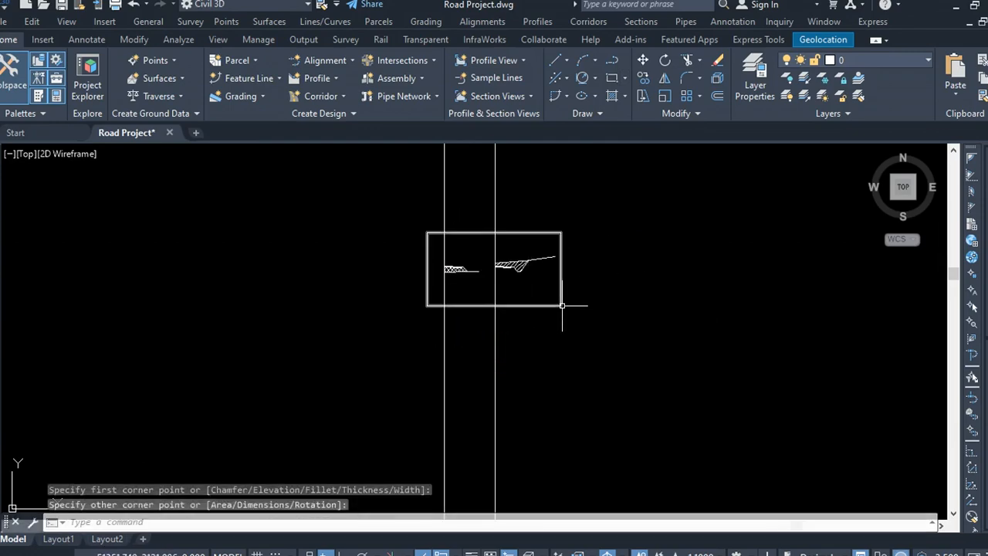
pyautogui.click(531, 295)
pyautogui.click(520, 325)
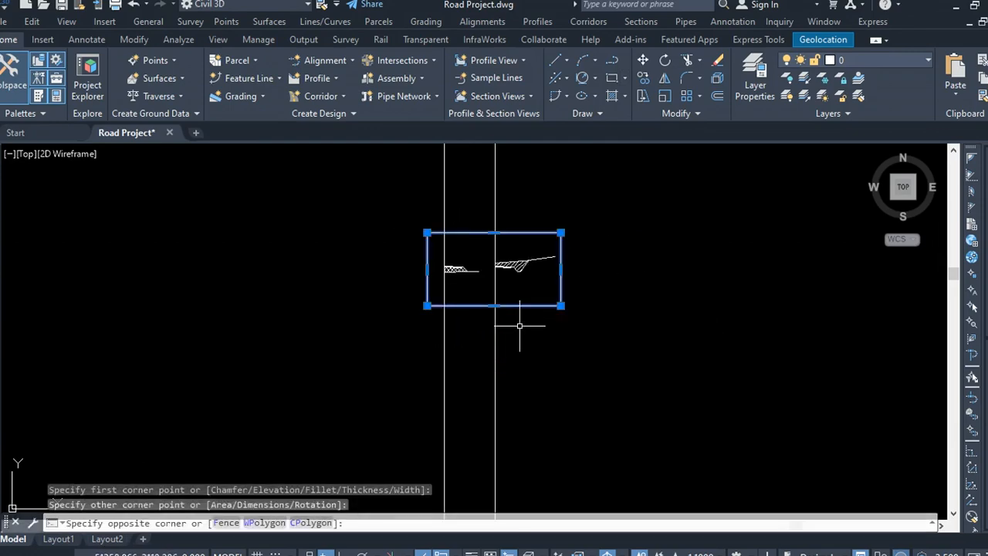
# Step: Trim the vertical lines where they extend beyond the rectangle frame
pyautogui.click(689, 59)
pyautogui.moveTo(580, 168); pyautogui.dragTo(406, 189)
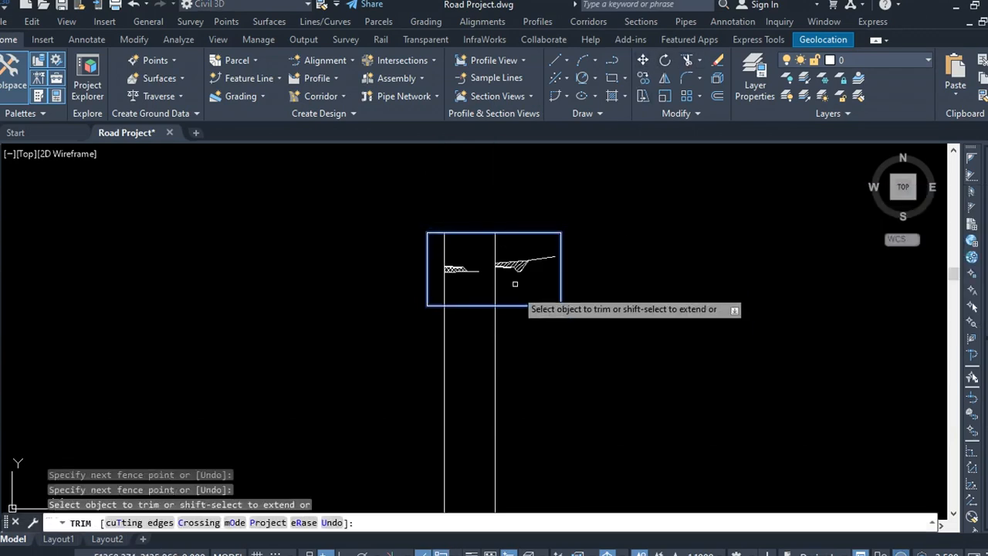
pyautogui.click(534, 322)
pyautogui.click(401, 344)
pyautogui.press('Escape')
pyautogui.press('Escape')
# Step: Move the entire framed cross-section drawing next to the contour map
pyautogui.click(613, 338)
pyautogui.click(566, 308)
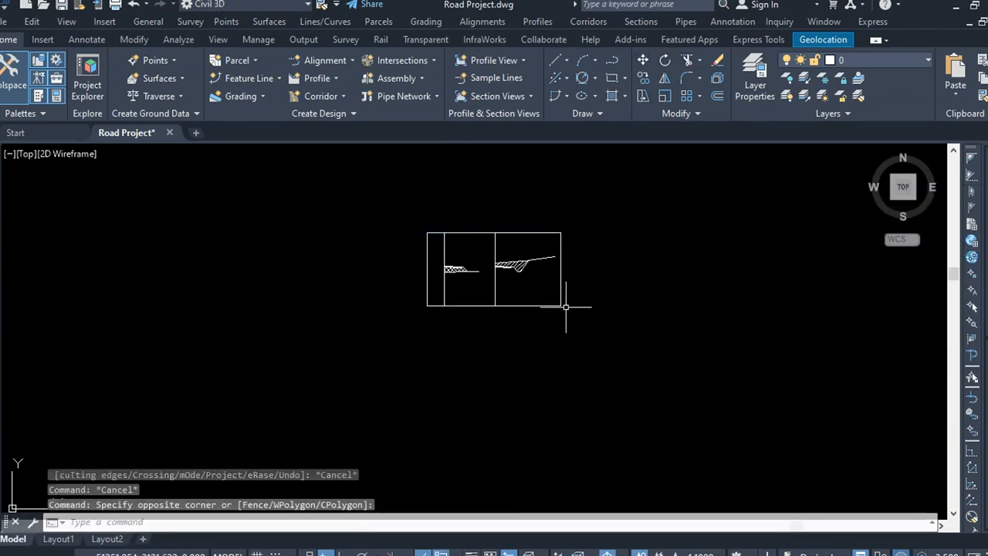
pyautogui.scroll(-3, 792, 406)
pyautogui.scroll(3, 755, 389)
pyautogui.scroll(-2, 666, 333)
pyautogui.click(786, 306)
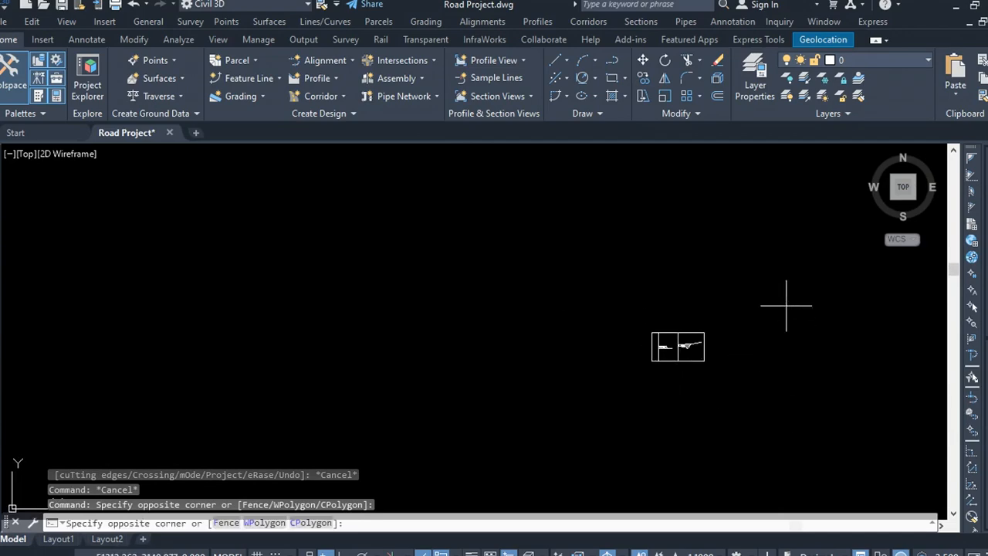
pyautogui.click(546, 393)
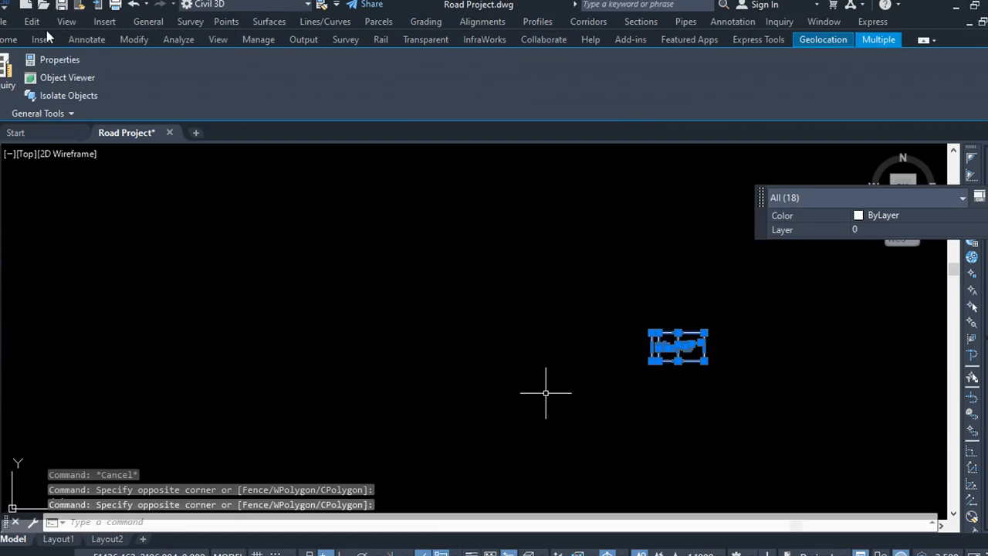
pyautogui.click(14, 41)
pyautogui.click(642, 60)
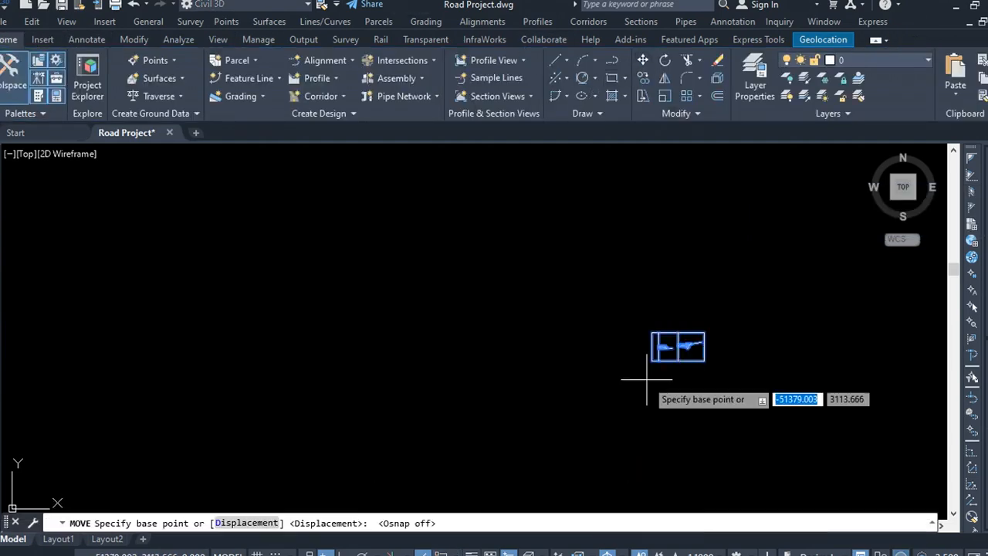
pyautogui.click(701, 333)
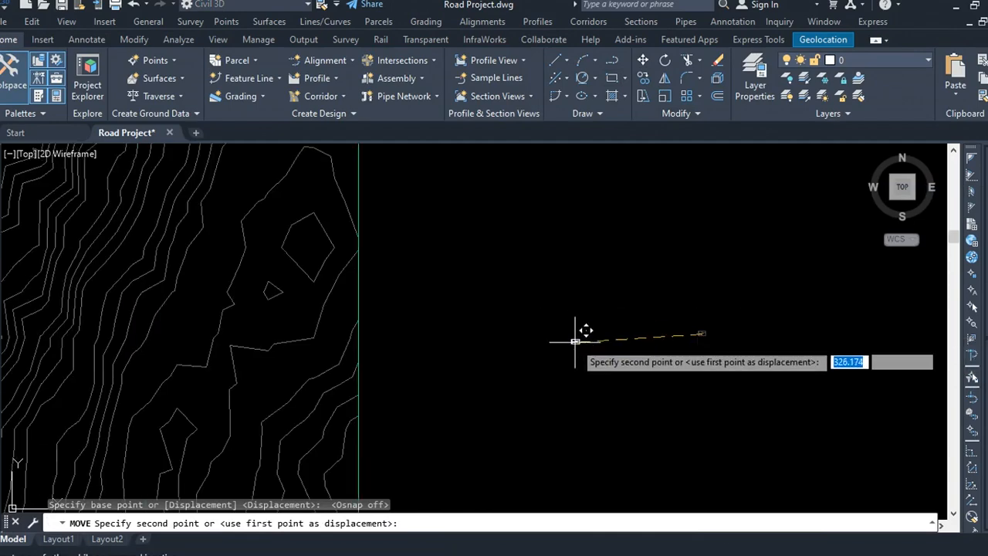
pyautogui.click(450, 386)
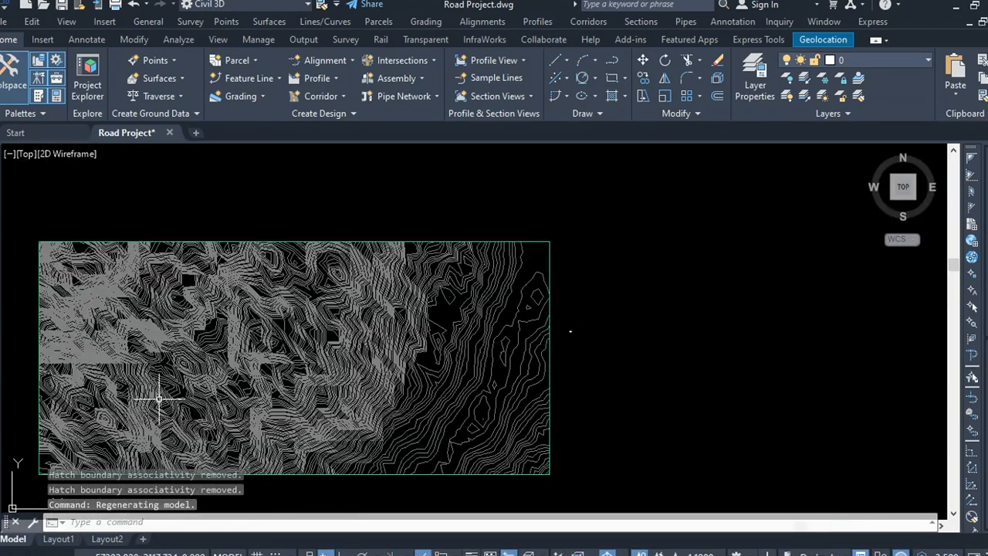
pyautogui.click(614, 60)
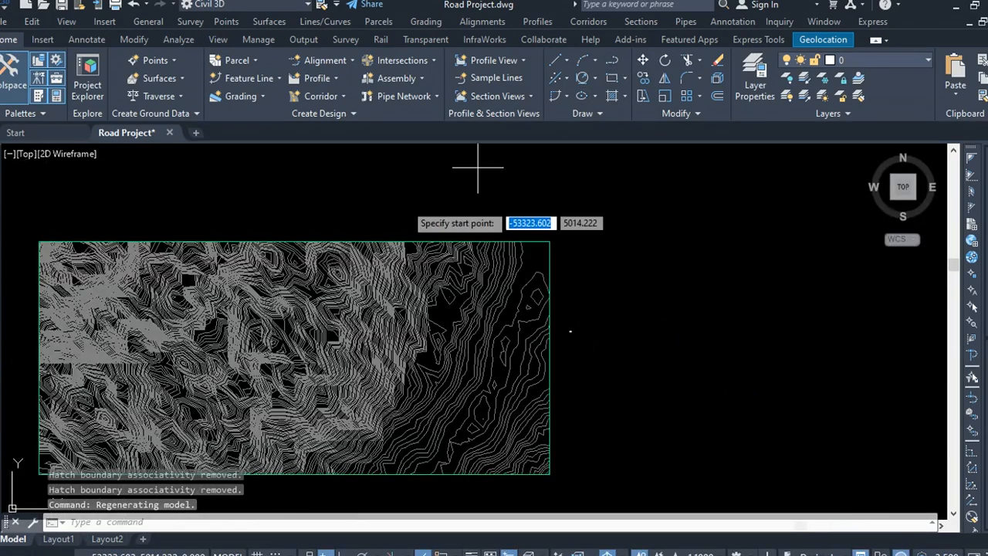
pyautogui.scroll(4, 85, 390)
pyautogui.scroll(-4, 293, 339)
pyautogui.scroll(3, 245, 348)
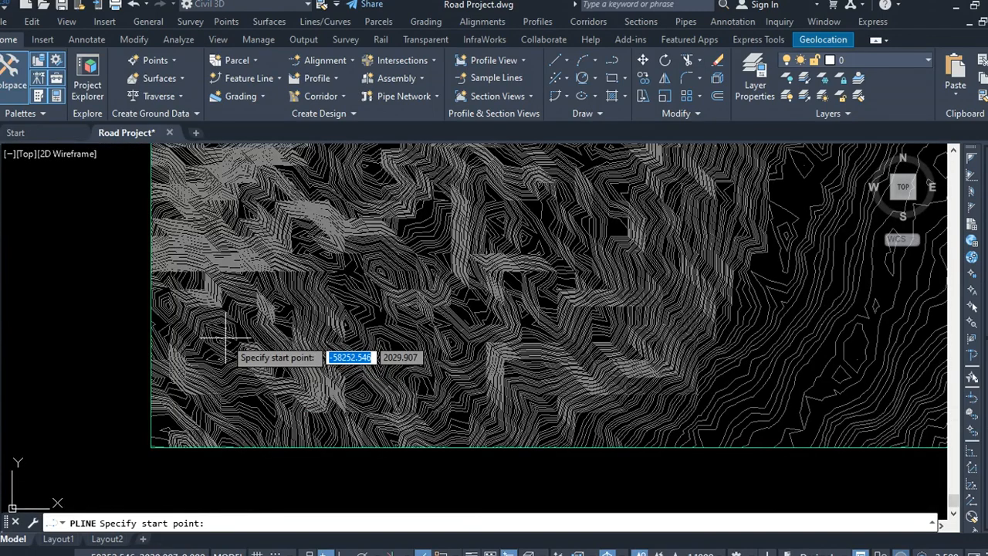
pyautogui.press('Escape')
# Step: Set the current drawing color to Red
pyautogui.moveTo(2, 392)
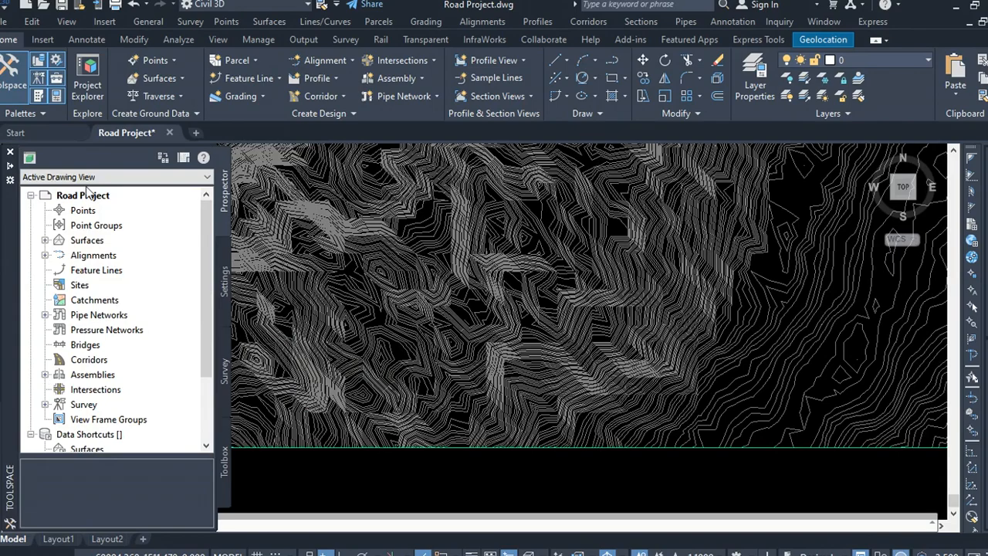
pyautogui.moveTo(8, 314)
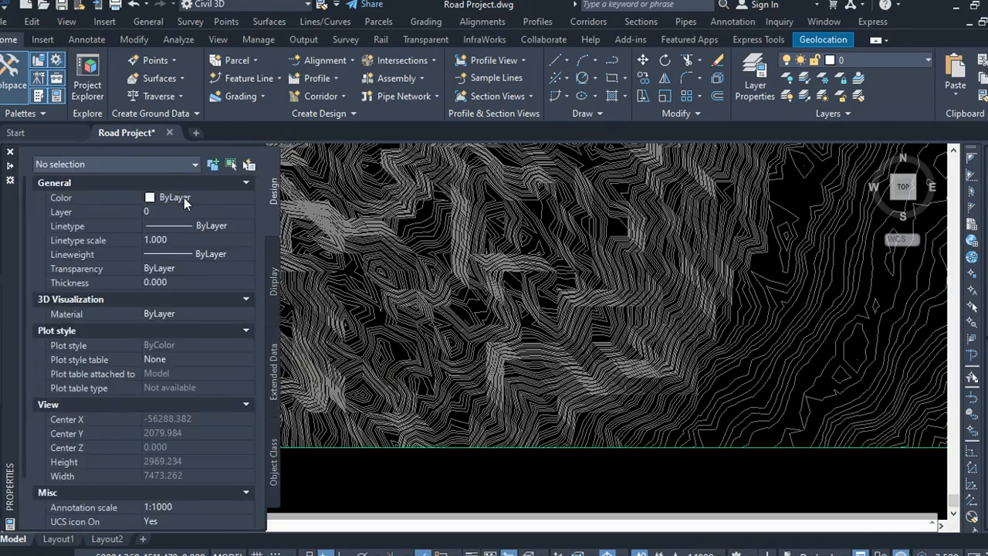
pyautogui.click(183, 197)
pyautogui.click(185, 198)
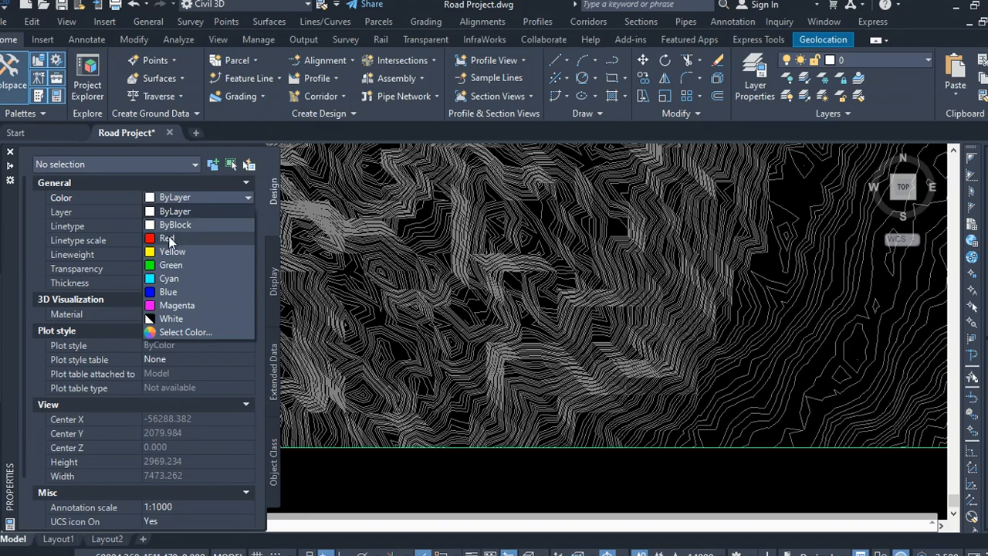
pyautogui.click(168, 240)
# Step: Draw a four-vertex polyline route across the contour map from the lower left to the upper right
pyautogui.scroll(-3, 491, 333)
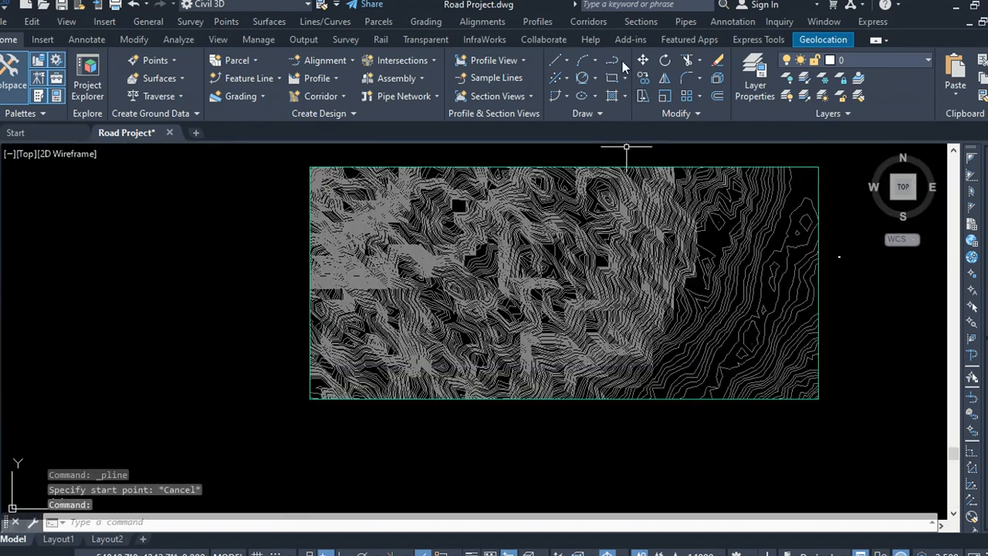
pyautogui.press('Return')
pyautogui.scroll(3, 447, 348)
pyautogui.scroll(-3, 305, 331)
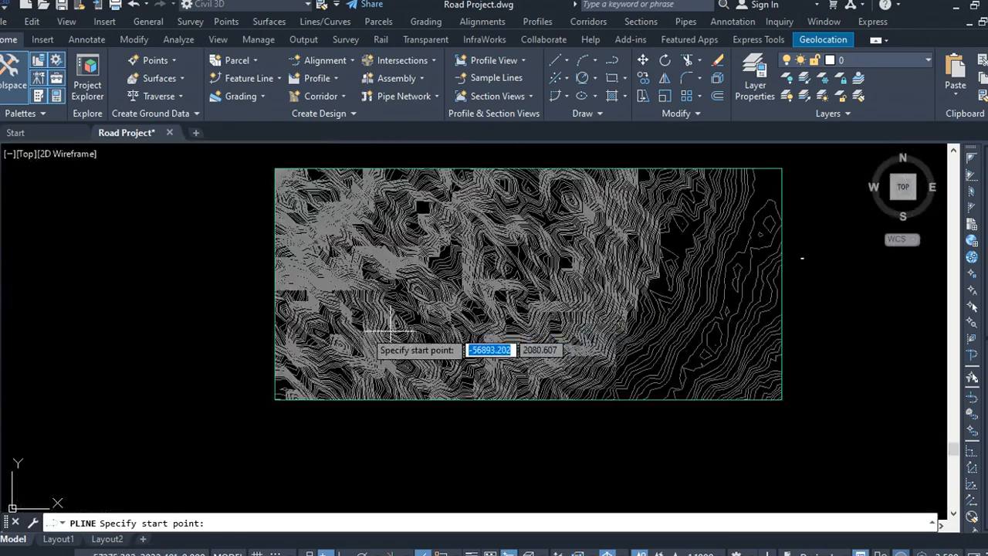
pyautogui.scroll(3, 286, 357)
pyautogui.click(246, 395)
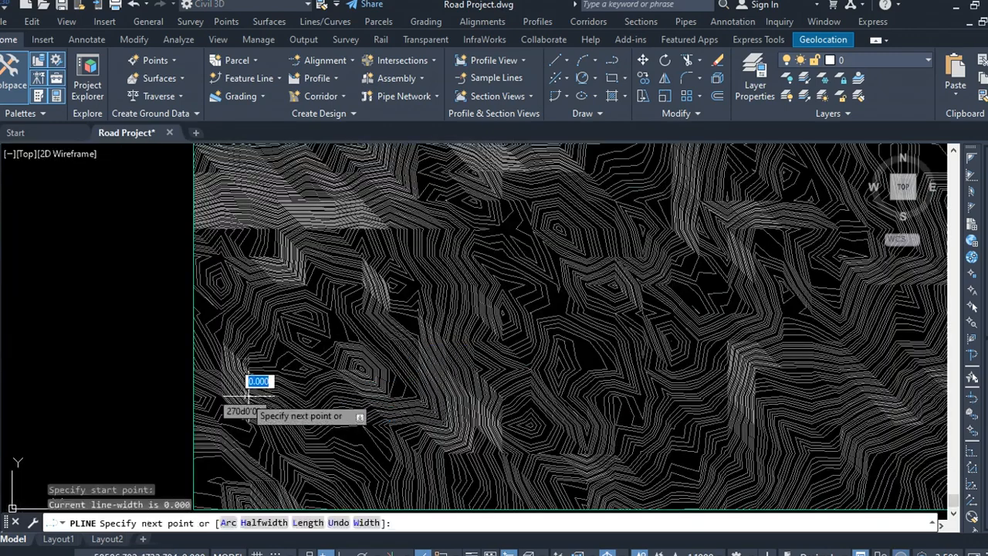
pyautogui.click(590, 298)
pyautogui.scroll(-2, 560, 323)
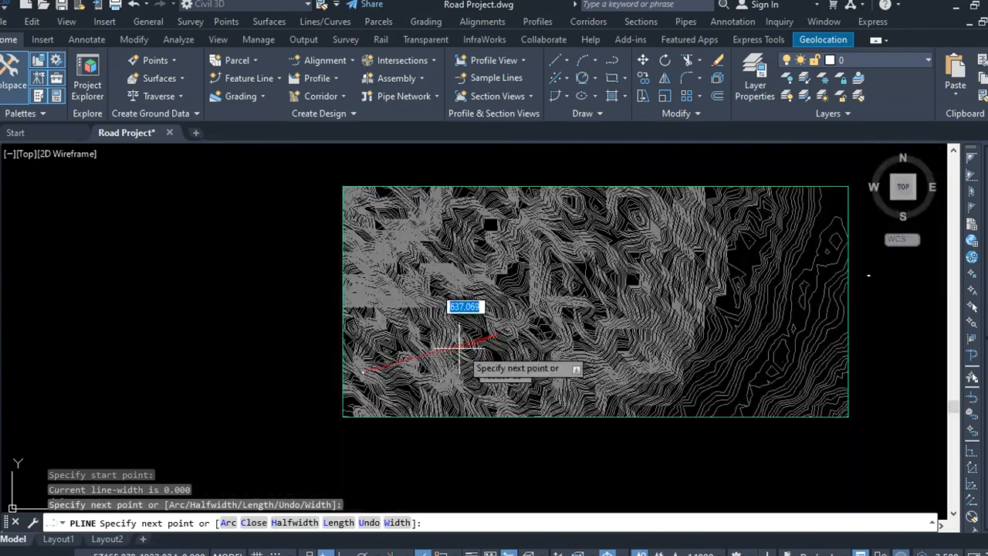
pyautogui.click(653, 343)
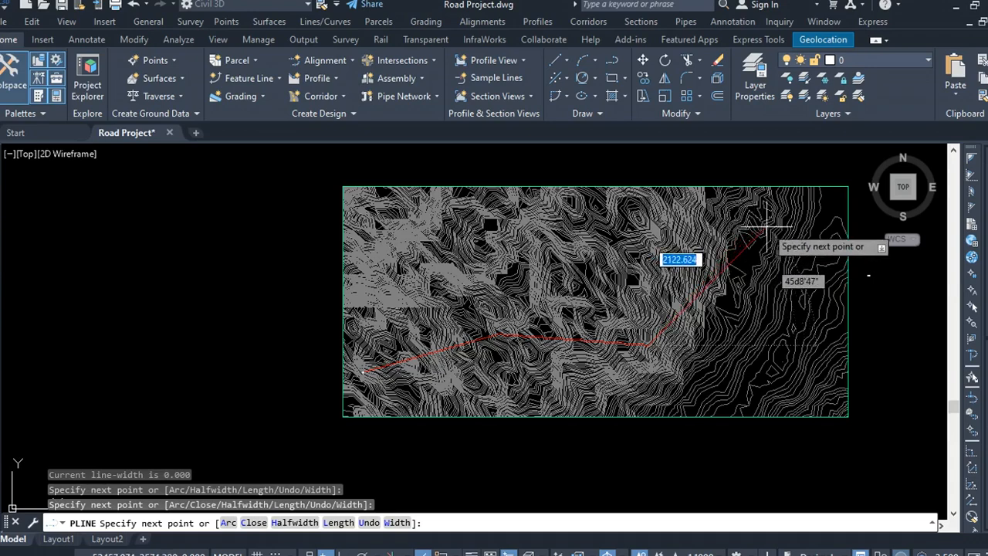
pyautogui.click(766, 230)
pyautogui.rightClick(766, 225)
pyautogui.click(797, 236)
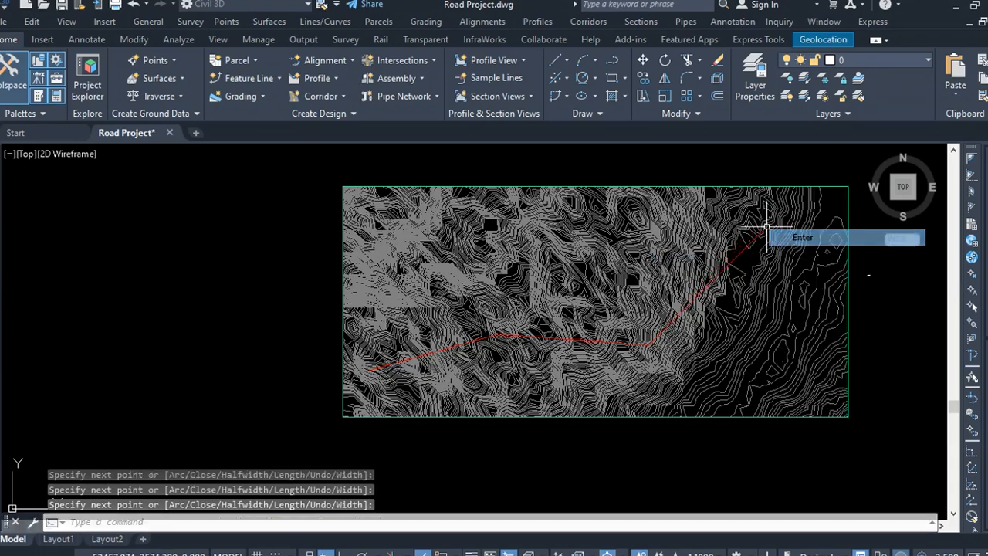
# Step: Examine the red route polyline and its properties on the contour map
pyautogui.click(739, 255)
pyautogui.scroll(-3, 347, 360)
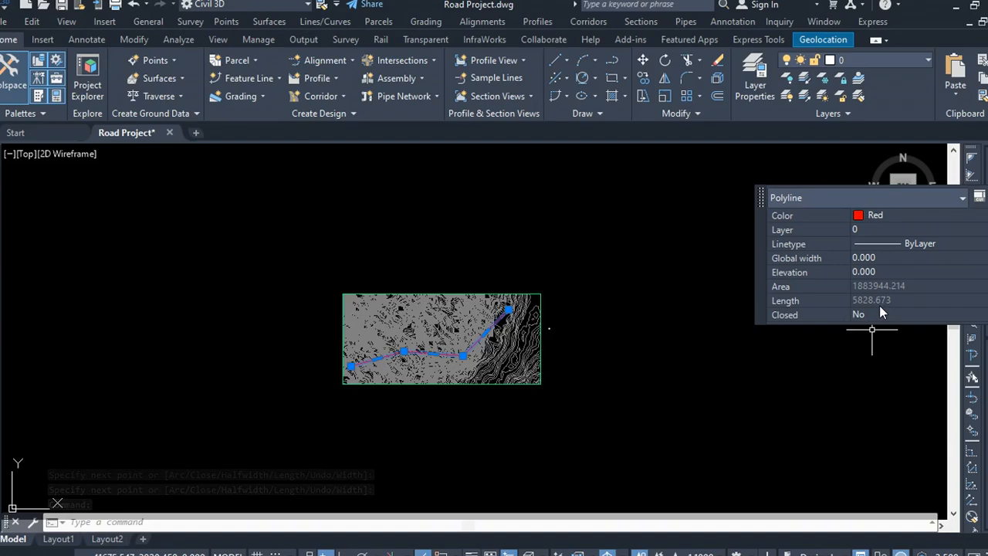
pyautogui.scroll(6, 423, 351)
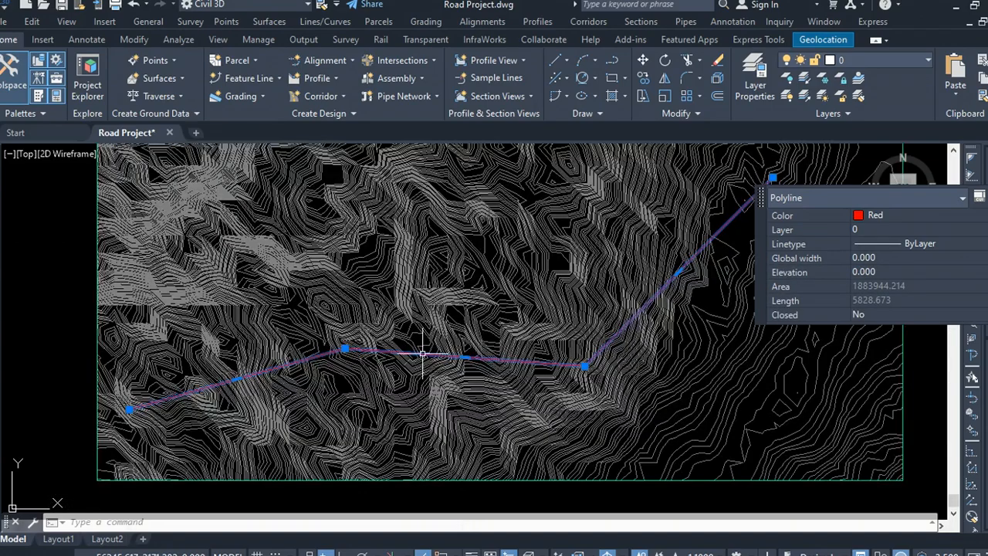
pyautogui.scroll(-4, 414, 321)
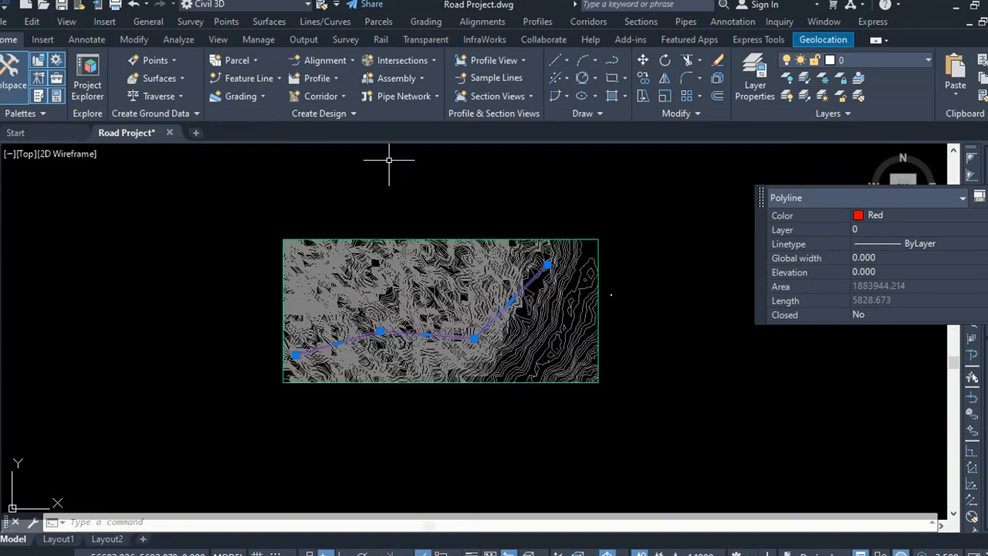
pyautogui.press('Escape')
pyautogui.click(364, 198)
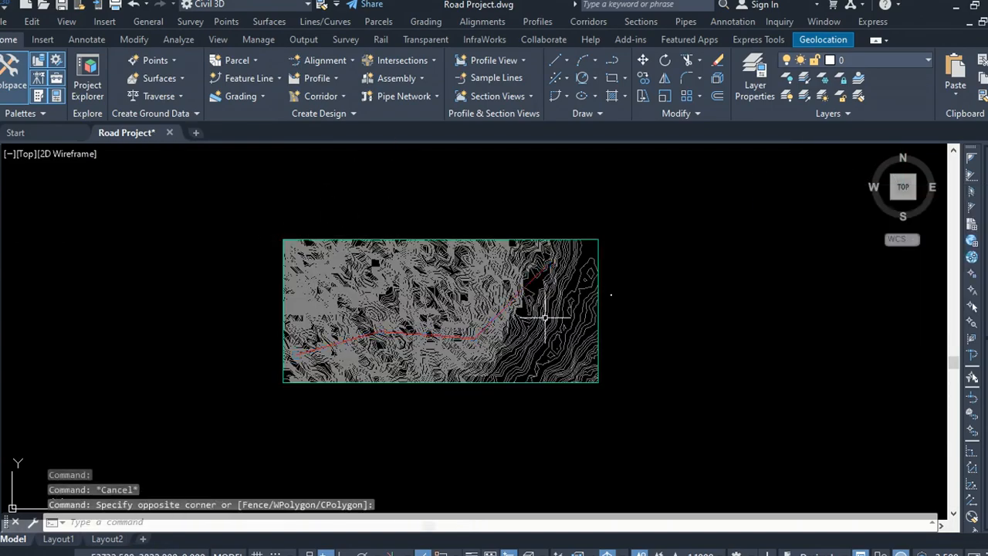
pyautogui.scroll(4, 585, 324)
pyautogui.scroll(-4, 502, 270)
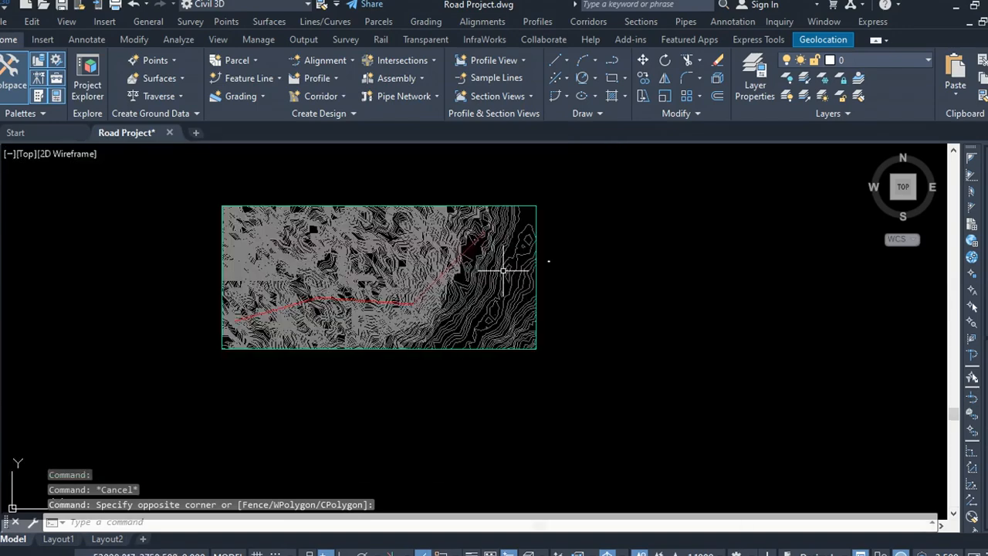
pyautogui.scroll(2, 410, 265)
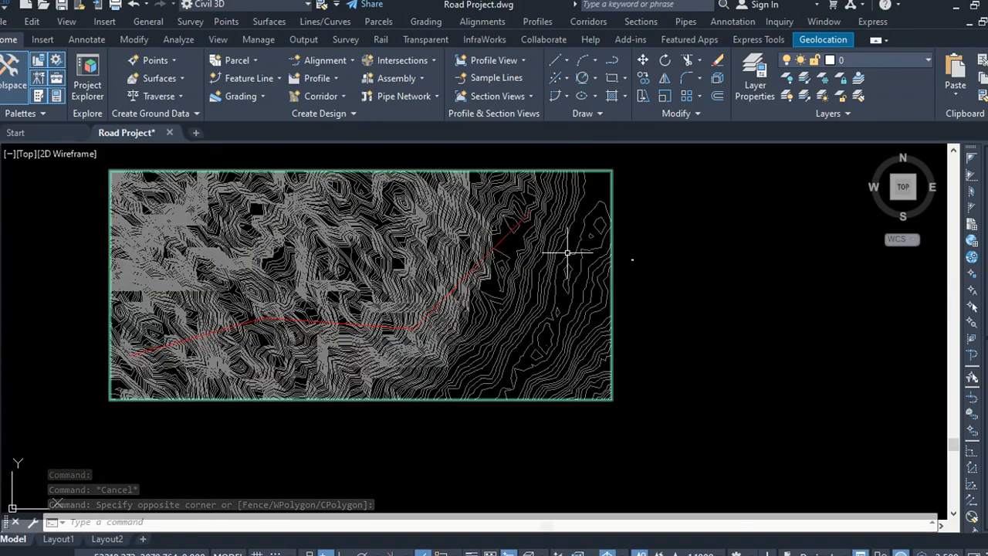
pyautogui.click(680, 243)
pyautogui.click(661, 219)
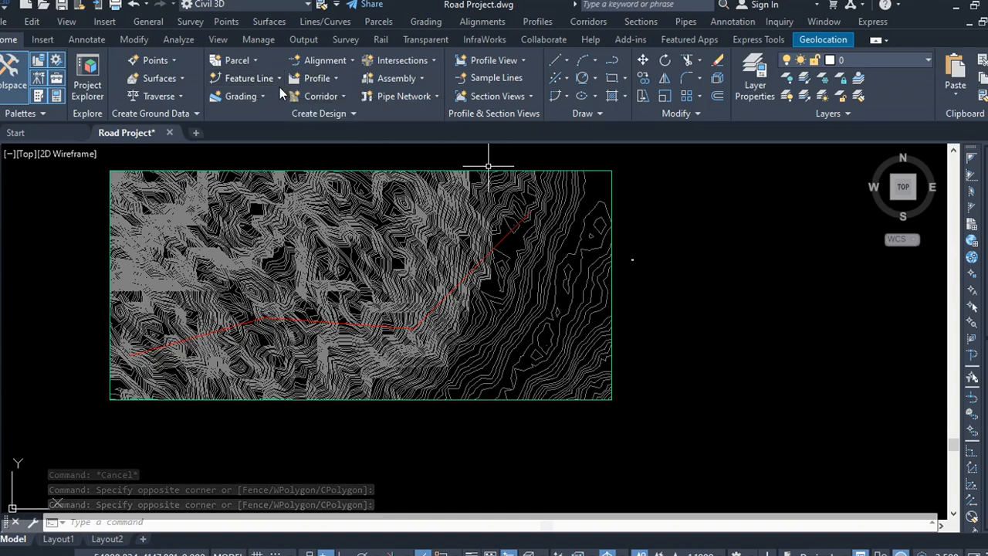
# Step: Start creating an alignment from objects by selecting the red route polyline and accepting its direction
pyautogui.click(353, 61)
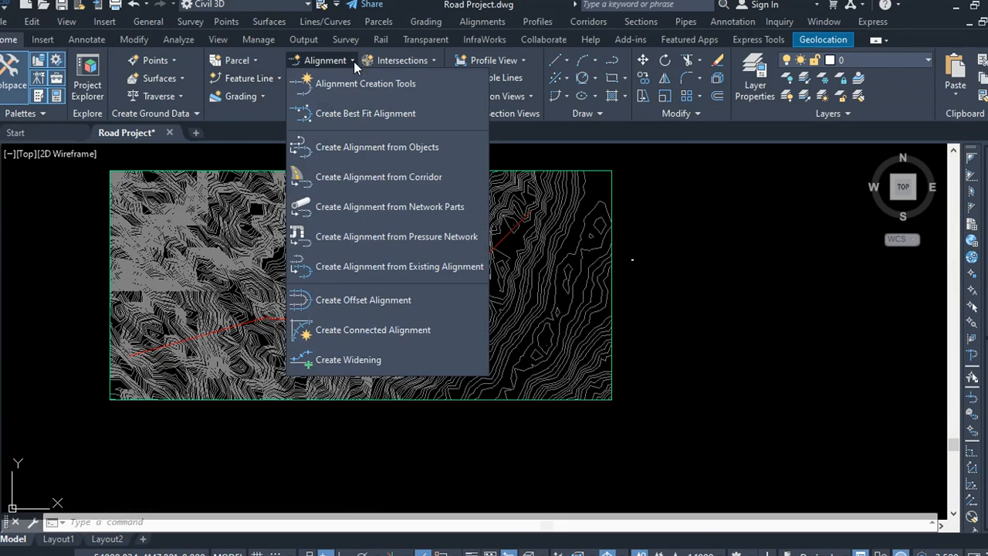
pyautogui.click(369, 149)
pyautogui.scroll(8, 262, 312)
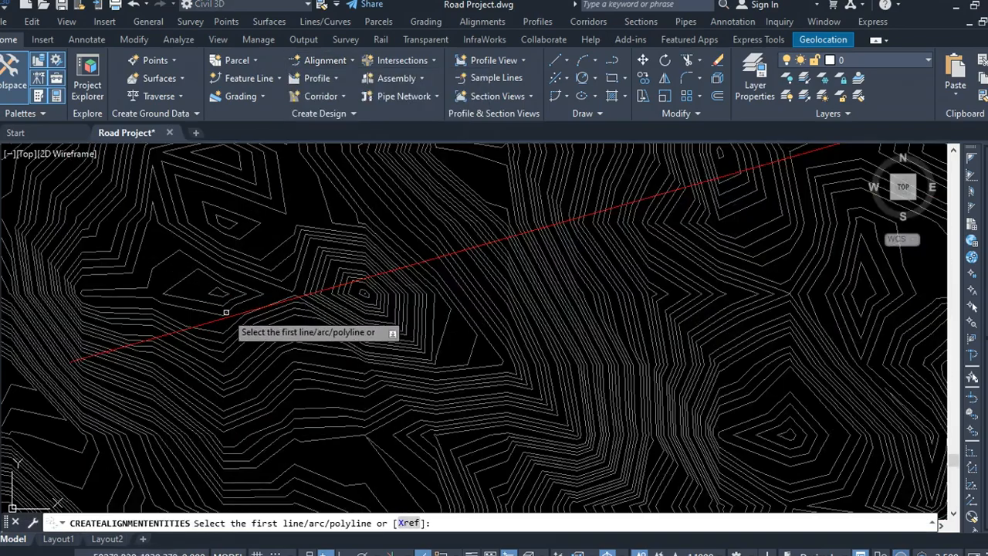
pyautogui.click(229, 317)
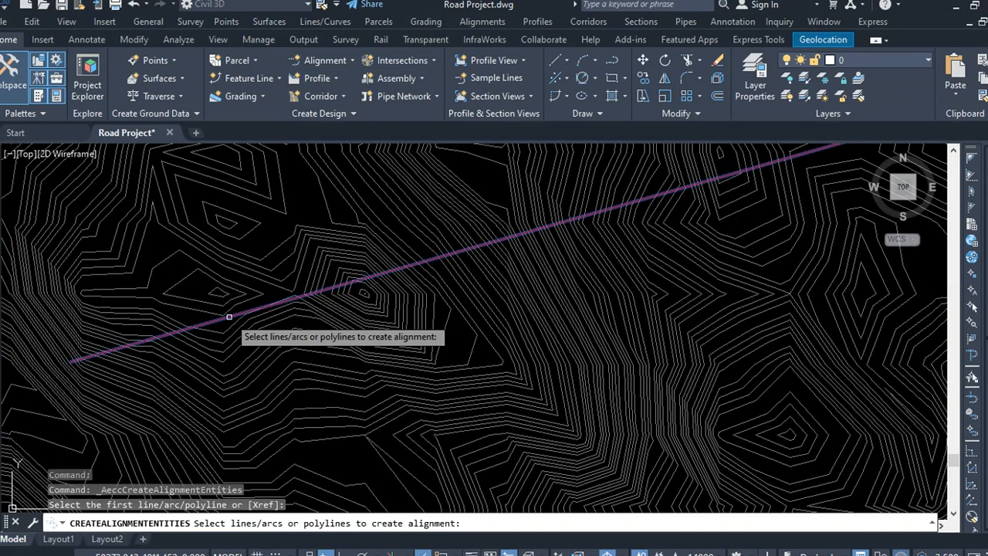
pyautogui.scroll(-5, 229, 316)
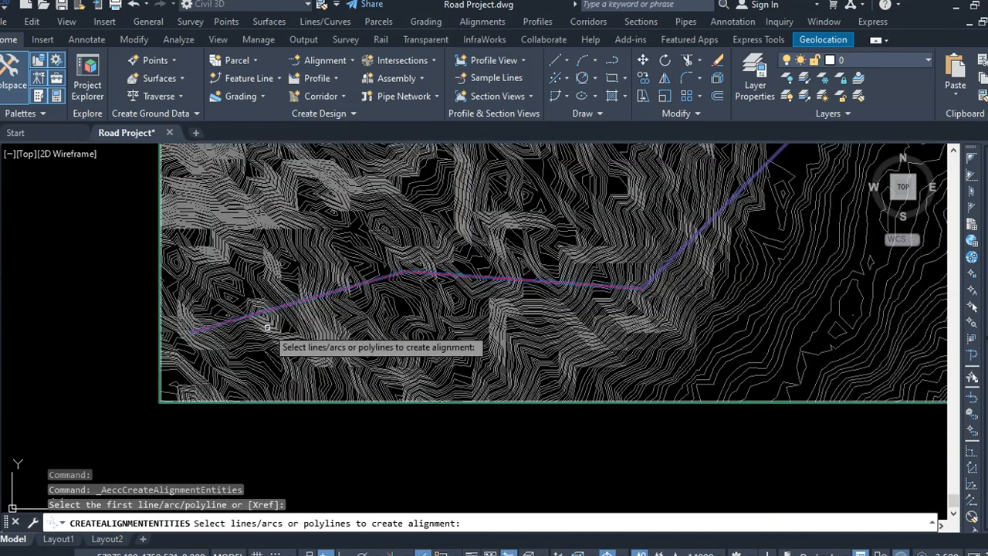
pyautogui.press('Return')
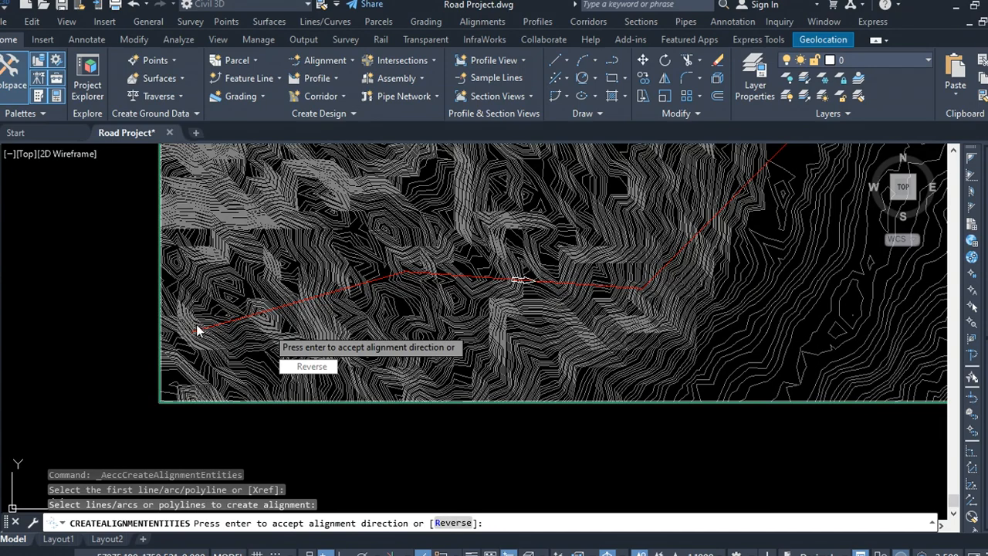
pyautogui.scroll(-2, 315, 356)
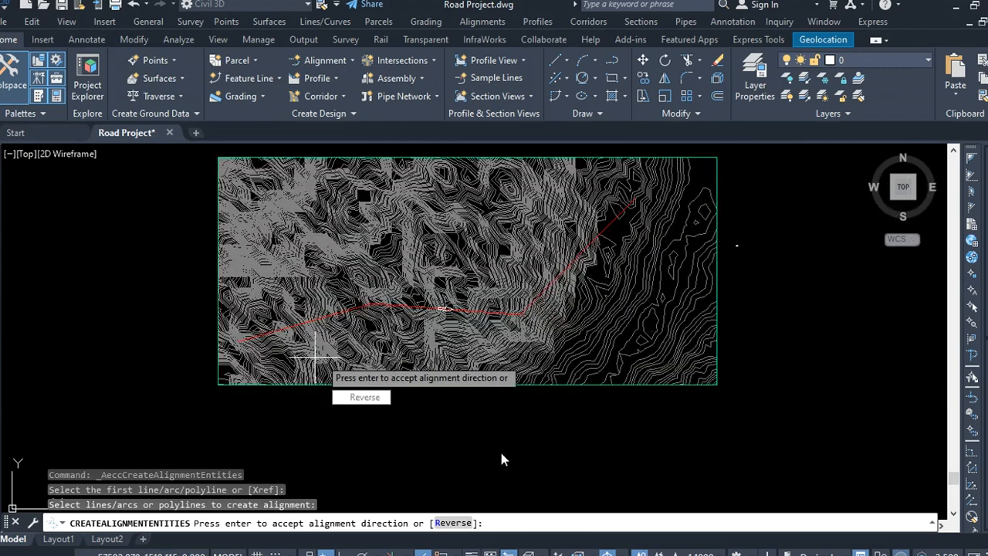
pyautogui.press('Return')
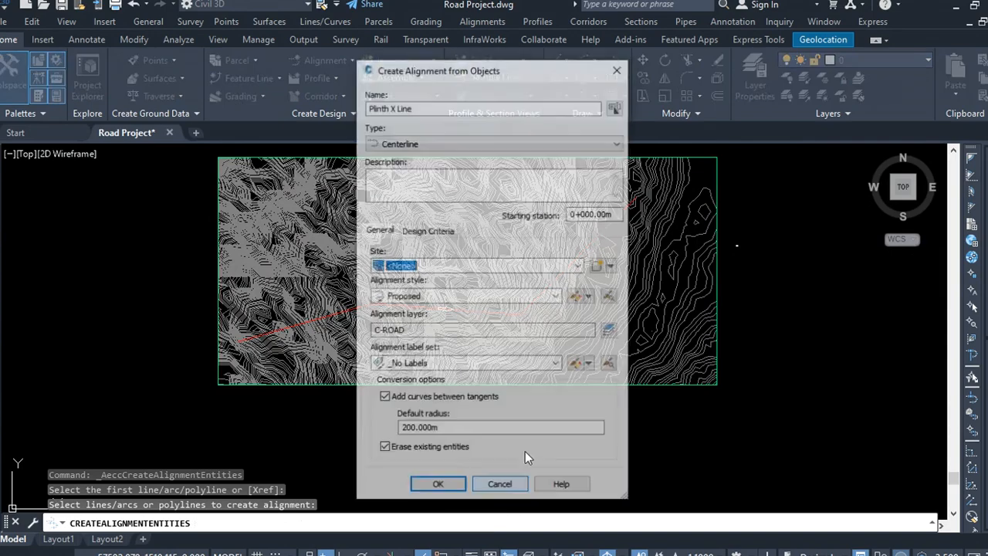
# Step: Name the alignment Porposed Road Centreline, set its label set to All Labels, and create it
pyautogui.moveTo(413, 106); pyautogui.dragTo(351, 107)
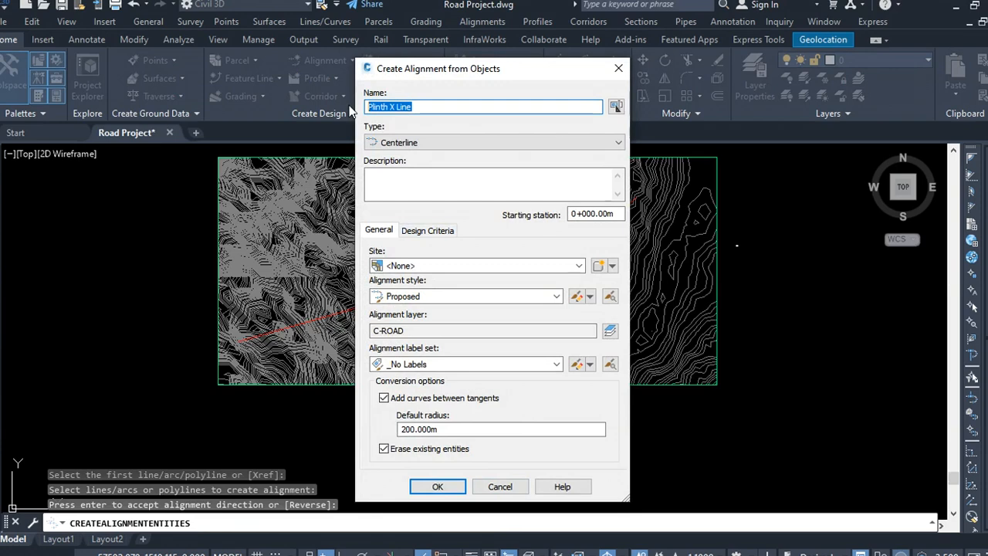
pyautogui.write('Road Centreline')
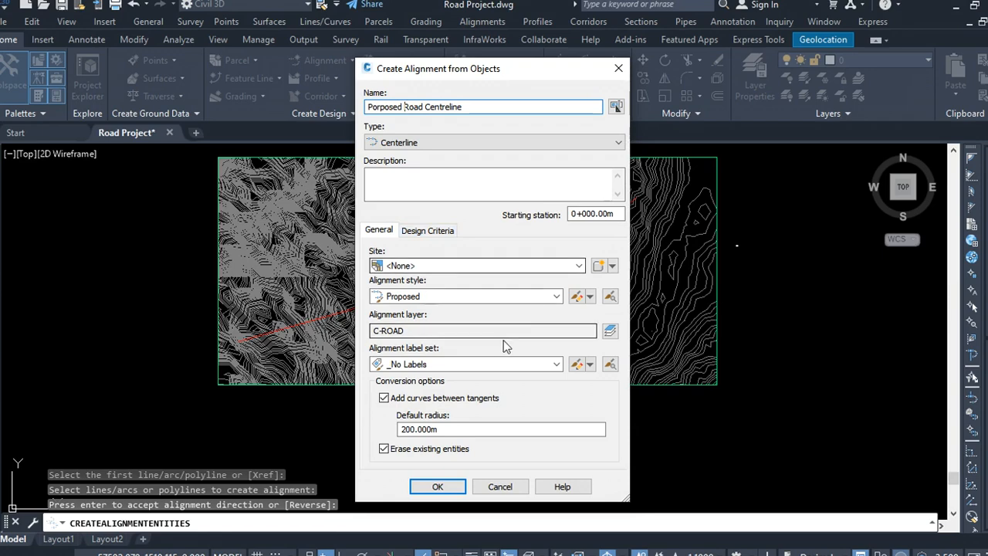
pyautogui.click(556, 364)
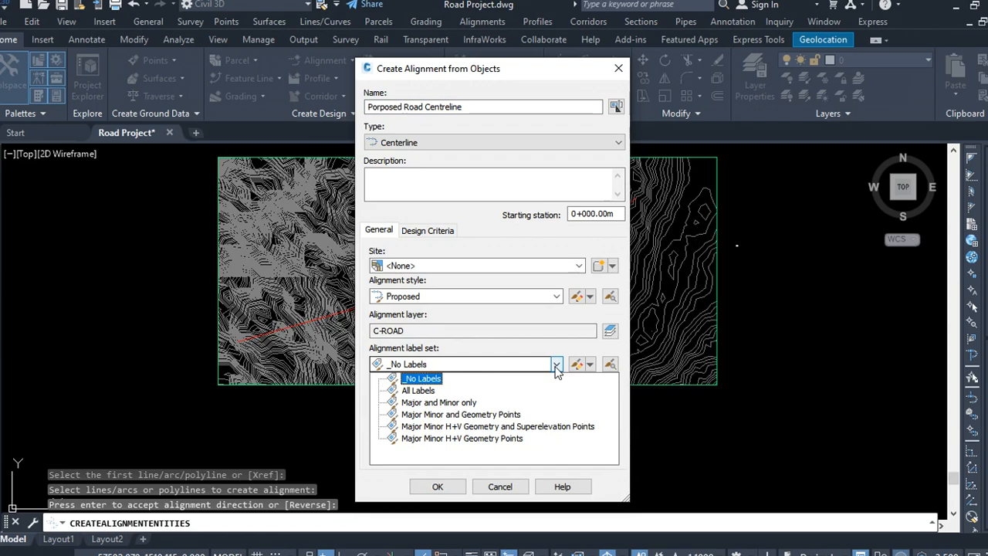
pyautogui.click(471, 392)
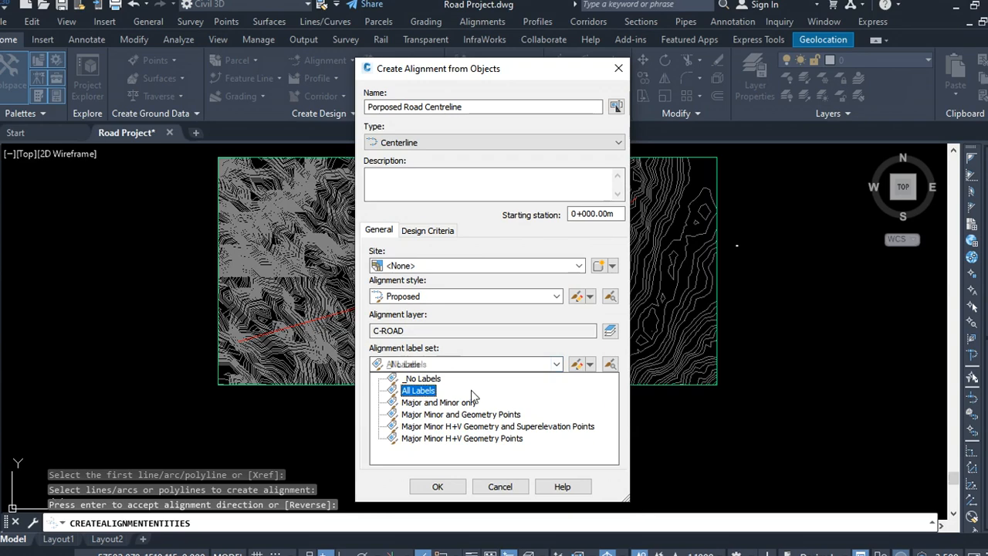
pyautogui.click(429, 392)
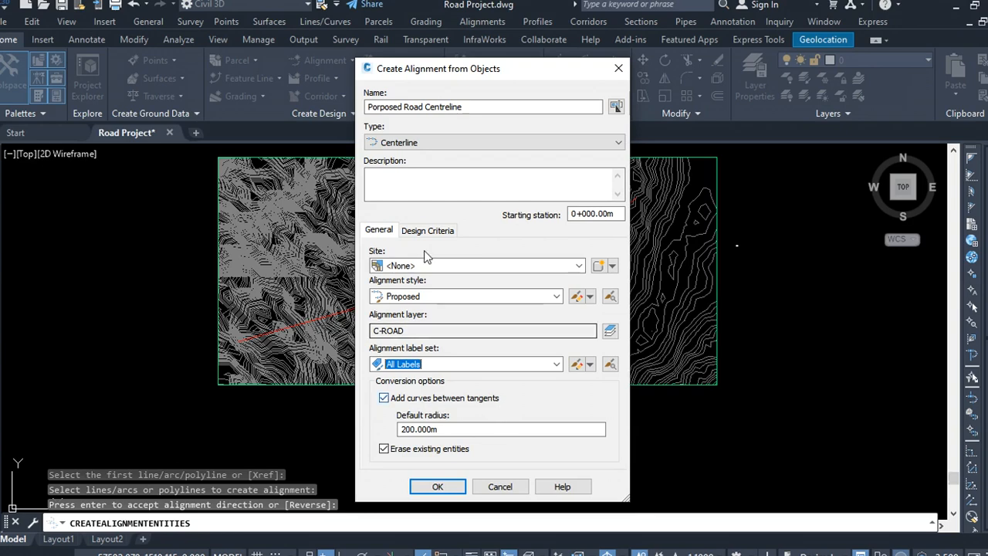
pyautogui.moveTo(482, 76); pyautogui.dragTo(675, 359)
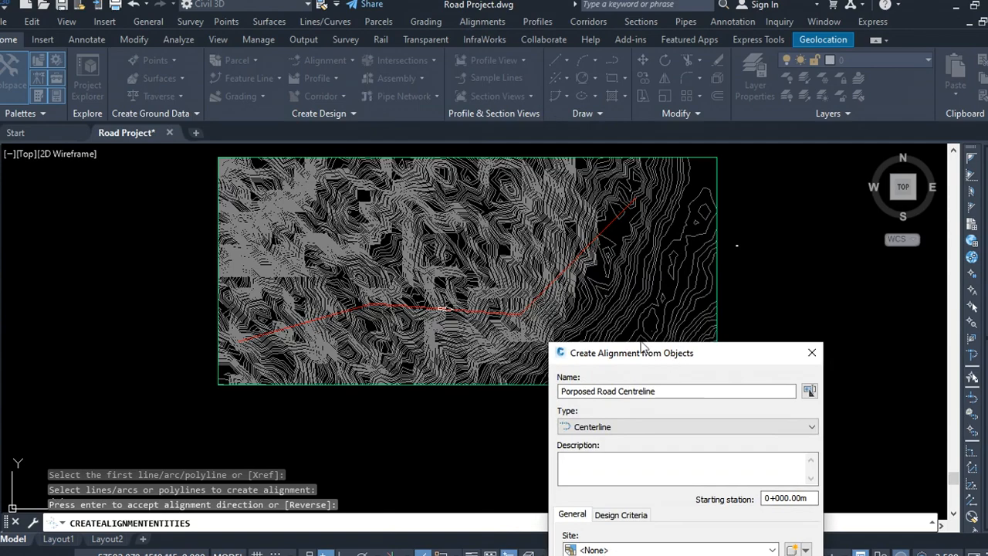
pyautogui.moveTo(643, 347)
pyautogui.mouseDown()
pyautogui.moveTo(359, 54)
pyautogui.moveTo(361, 91)
pyautogui.mouseUp()
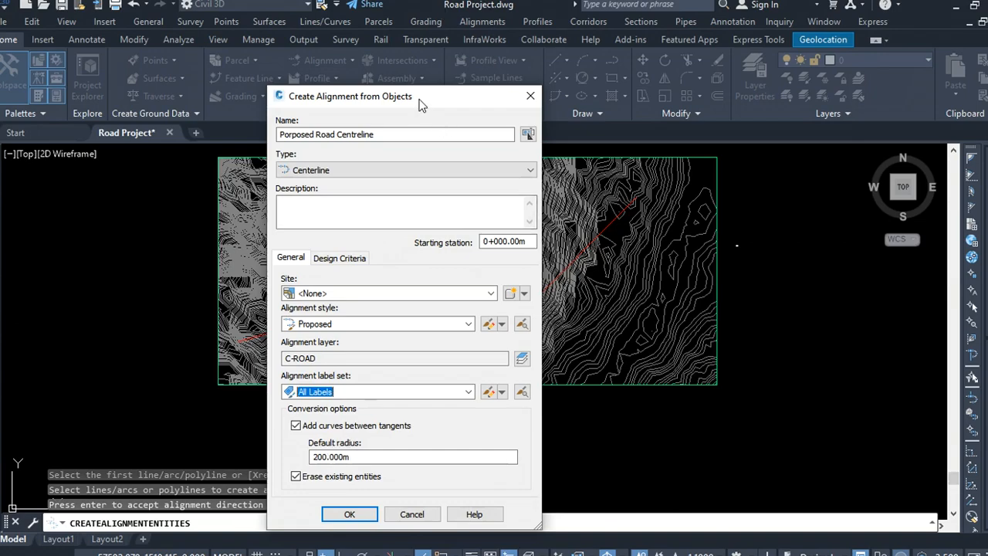
pyautogui.moveTo(422, 106); pyautogui.dragTo(590, 52)
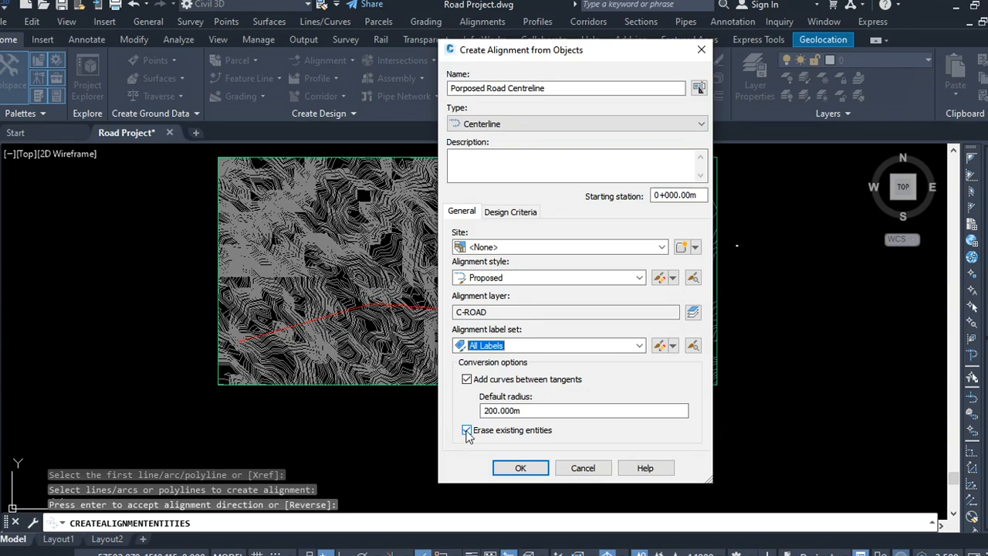
pyautogui.click(521, 468)
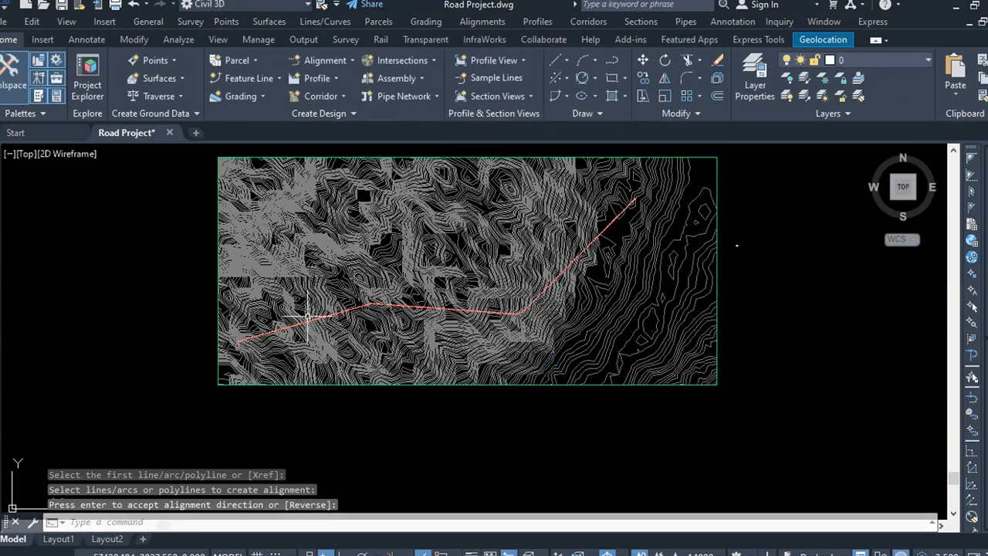
# Step: Examine the alignment's station labels along the route at its start and end
pyautogui.scroll(8, 302, 328)
pyautogui.scroll(-9, 463, 266)
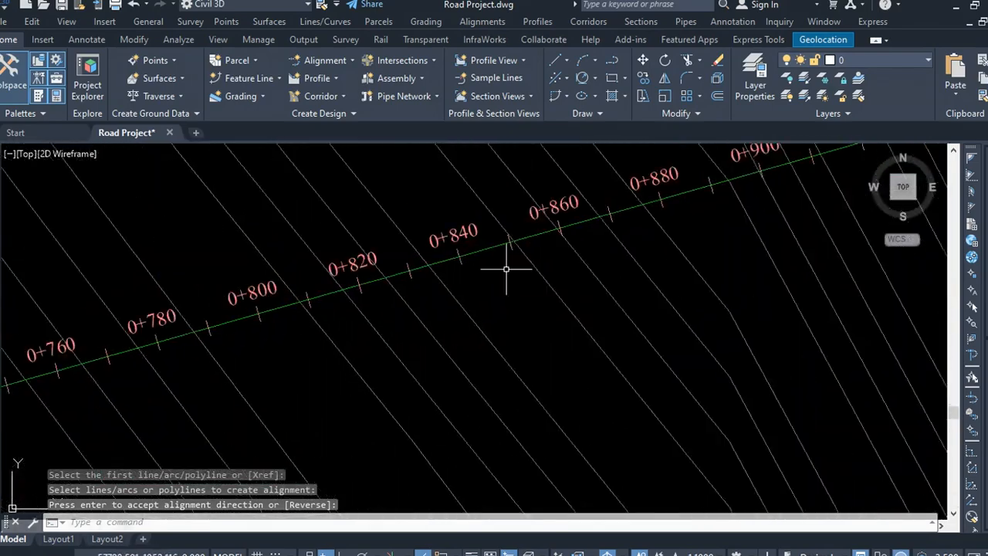
pyautogui.scroll(5, 378, 311)
pyautogui.scroll(6, 390, 287)
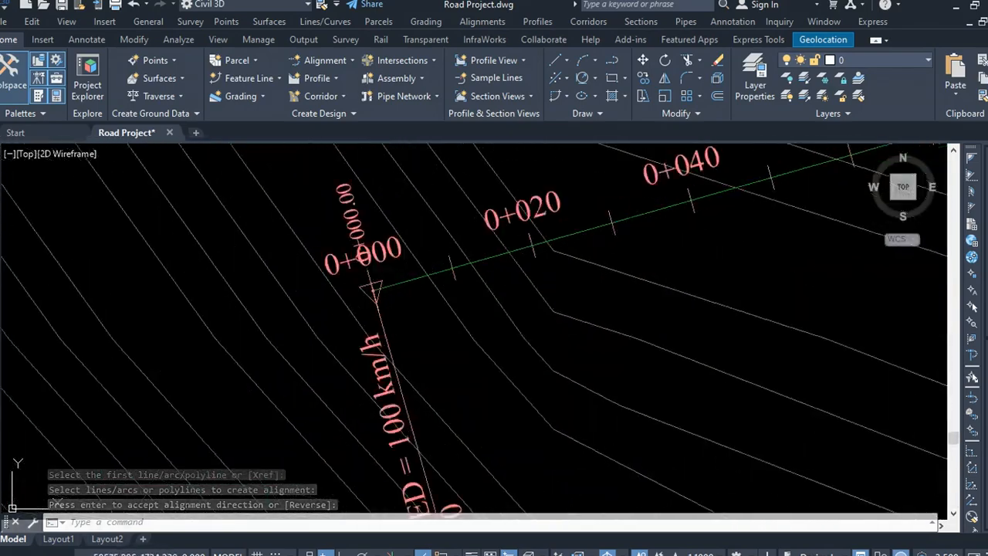
pyautogui.scroll(-8, 287, 307)
pyautogui.scroll(2, 287, 306)
pyautogui.scroll(-10, 287, 306)
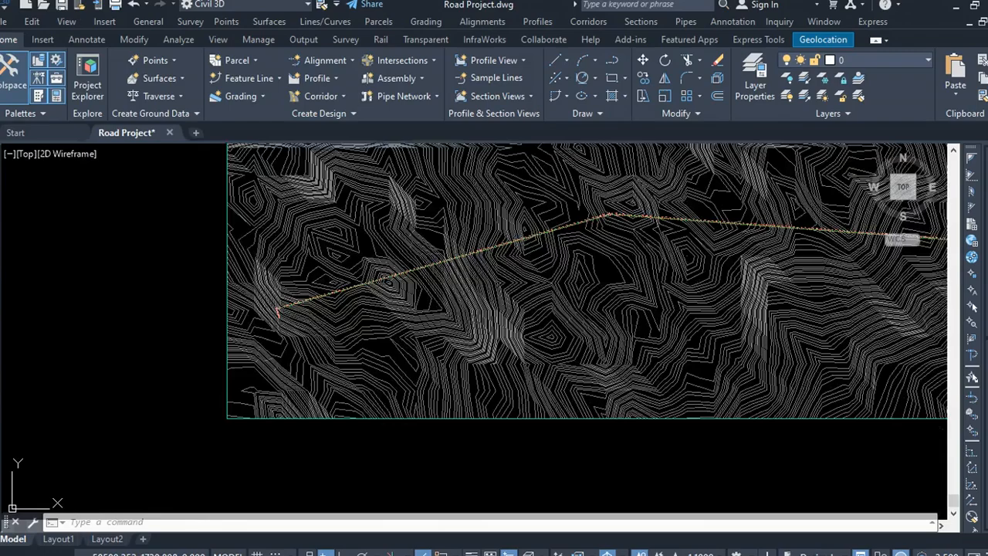
pyautogui.scroll(8, 699, 153)
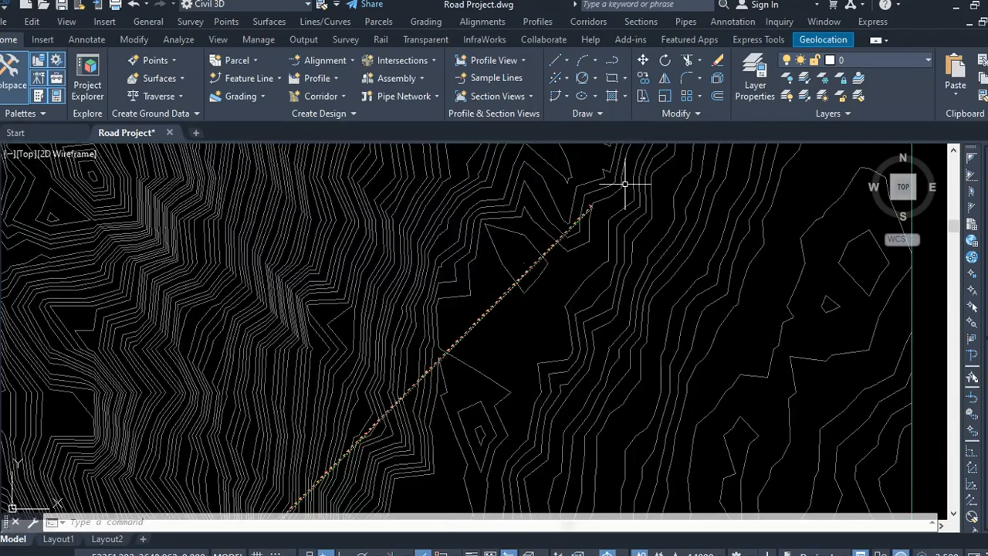
pyautogui.scroll(2, 620, 208)
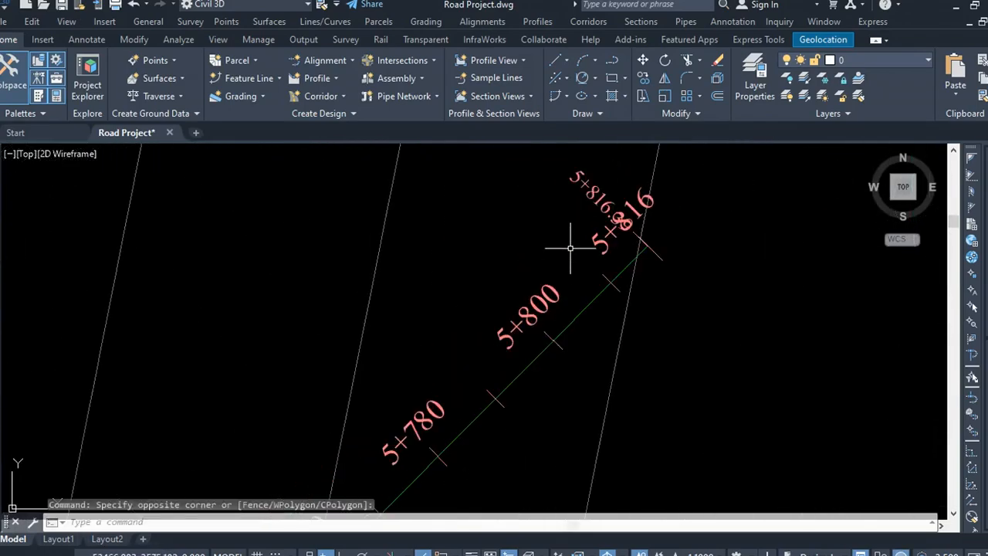
pyautogui.scroll(-10, 486, 265)
pyautogui.scroll(-3, 581, 255)
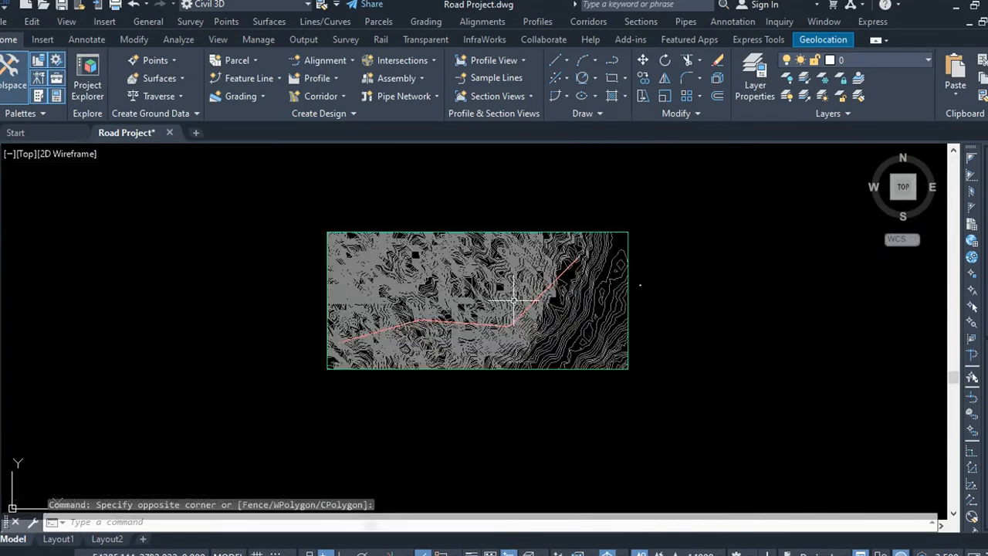
pyautogui.scroll(4, 540, 304)
pyautogui.scroll(-2, 531, 302)
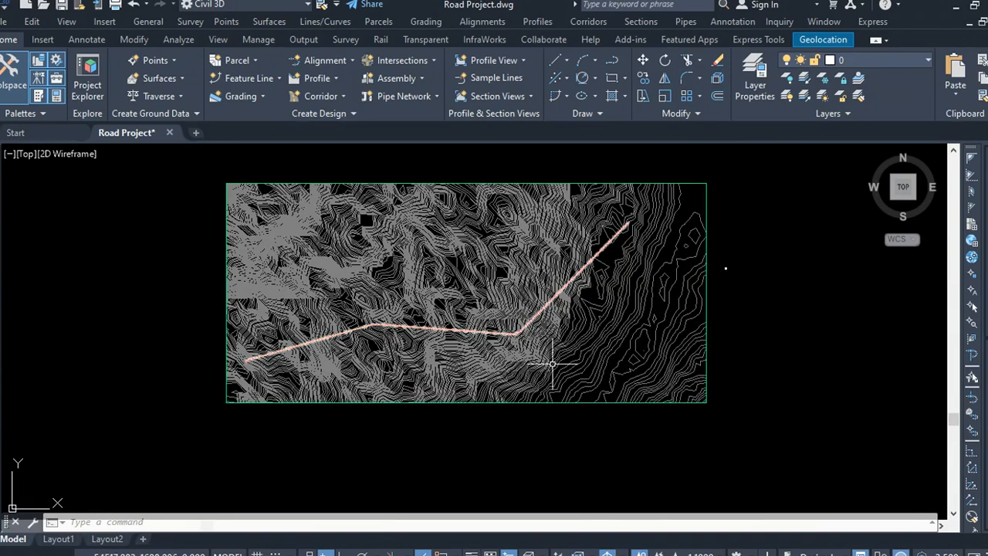
# Step: Set the drawing's annotation scale to 1:250
pyautogui.click(700, 554)
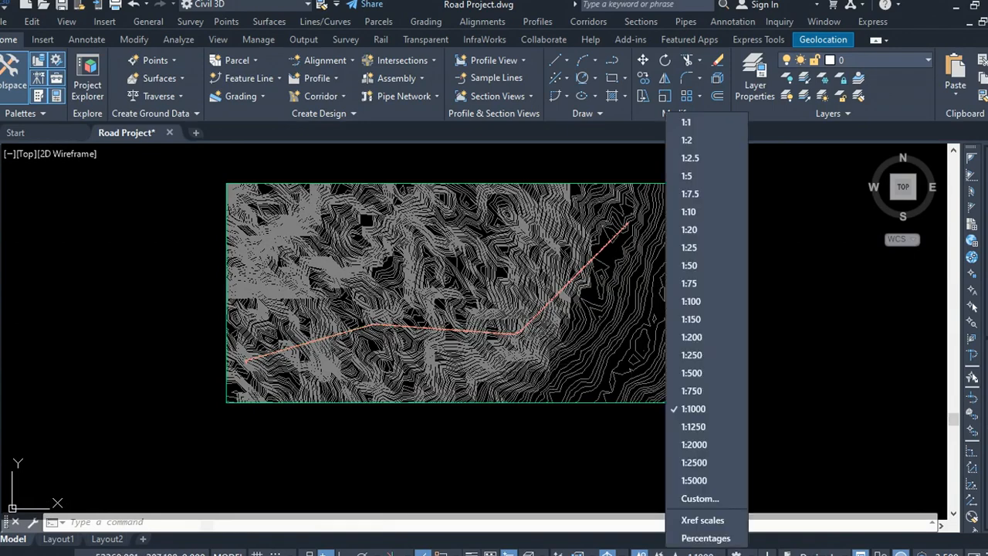
pyautogui.click(691, 356)
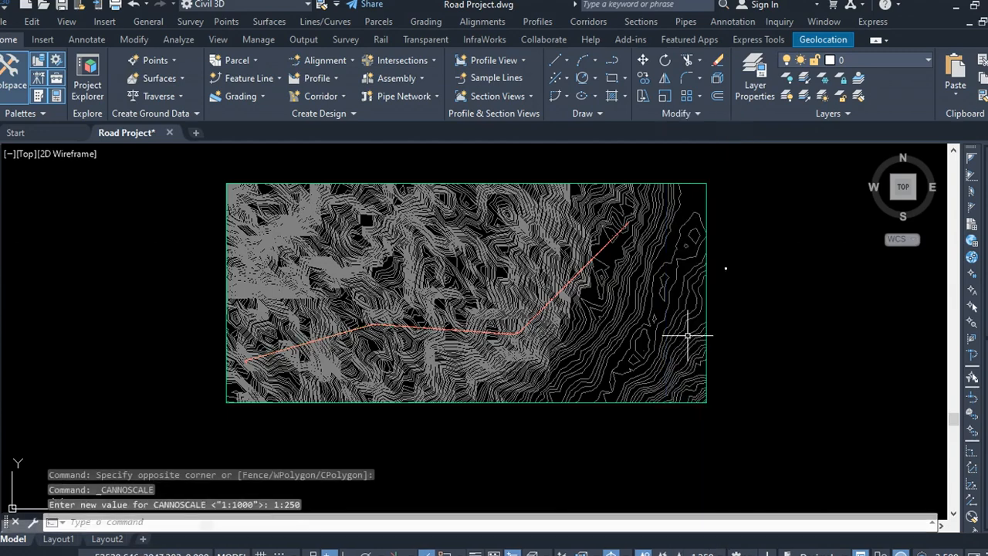
pyautogui.scroll(-4, 687, 336)
pyautogui.scroll(8, 520, 341)
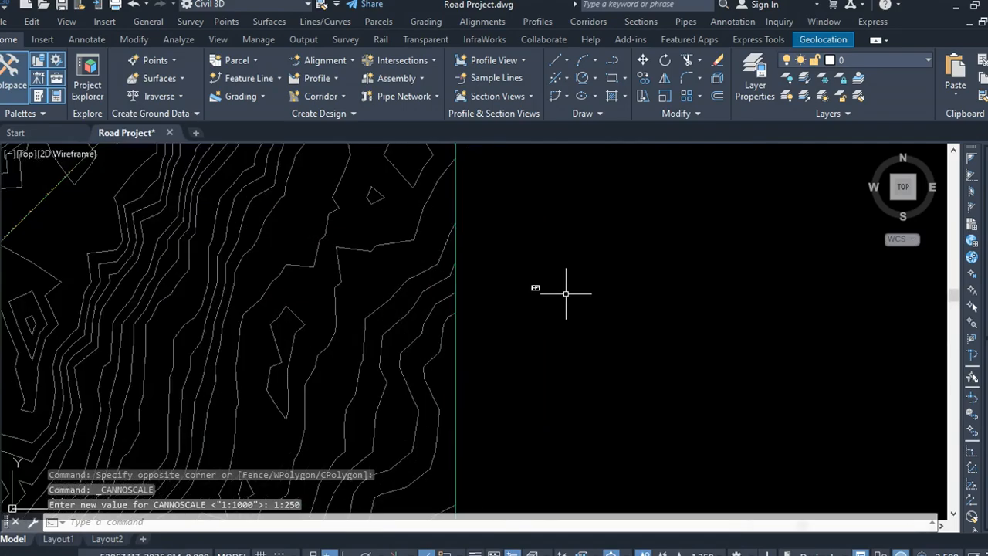
pyautogui.scroll(4, 566, 294)
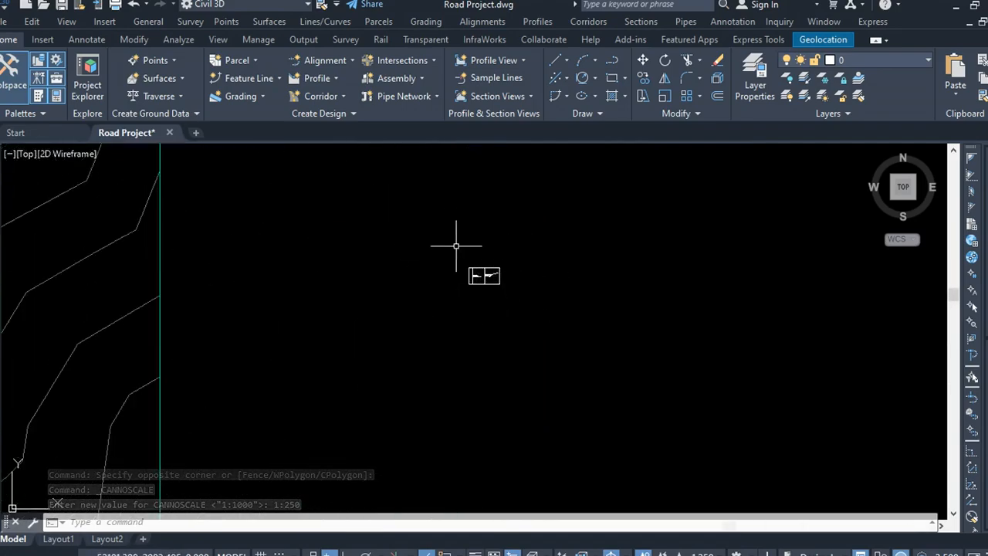
pyautogui.scroll(-8, 541, 278)
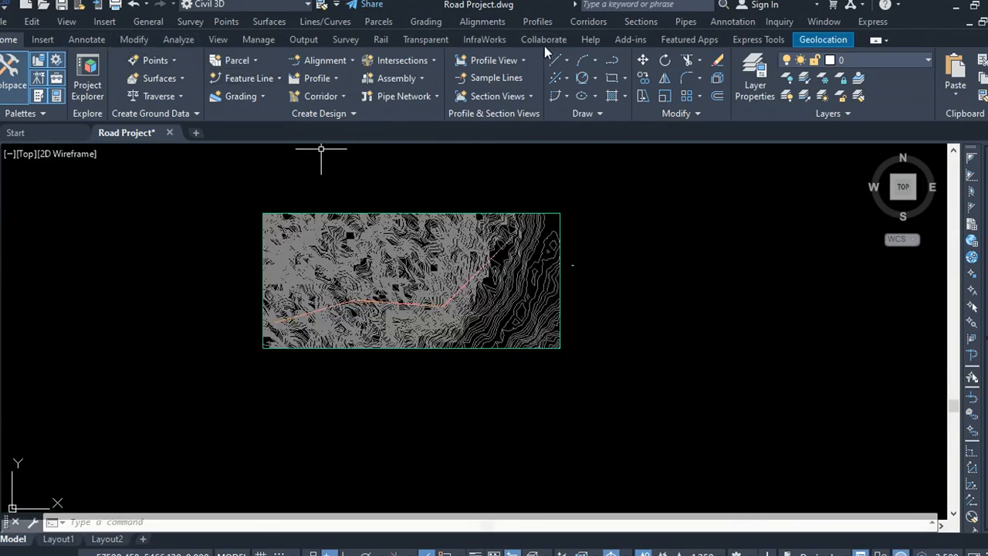
# Step: Create a surface profile for Porposed Road Centreline from OGL SURFACE and add it to the profile list
pyautogui.click(537, 22)
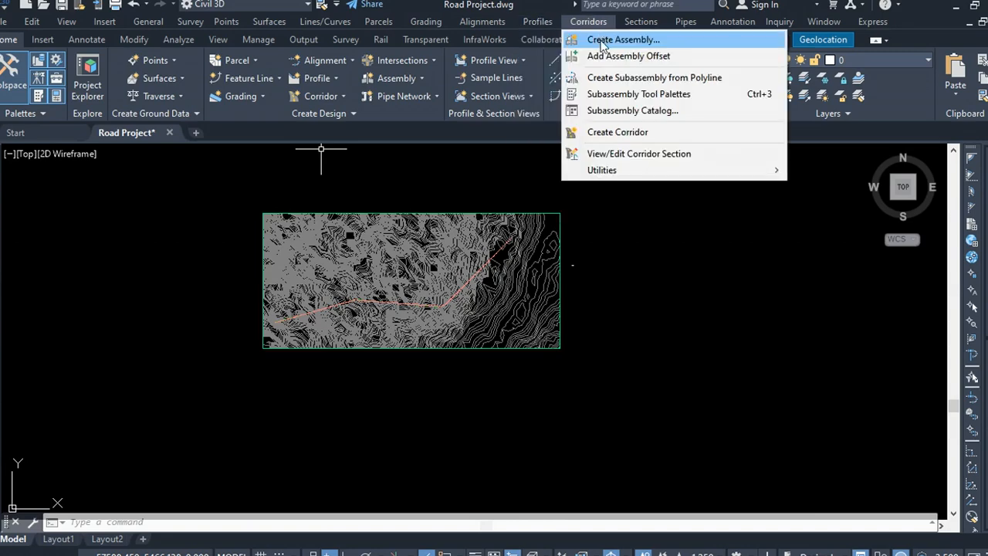
pyautogui.click(566, 40)
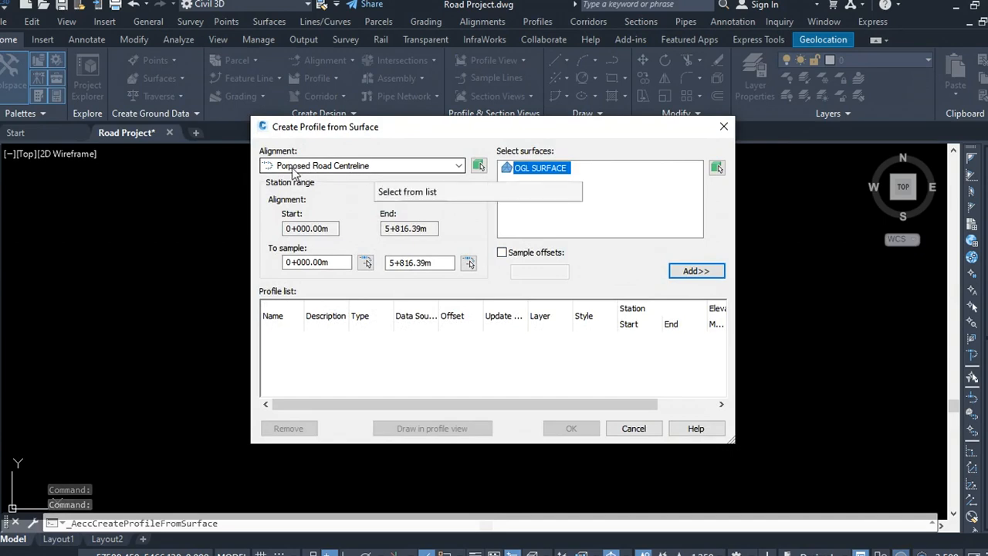
pyautogui.click(458, 166)
pyautogui.click(459, 167)
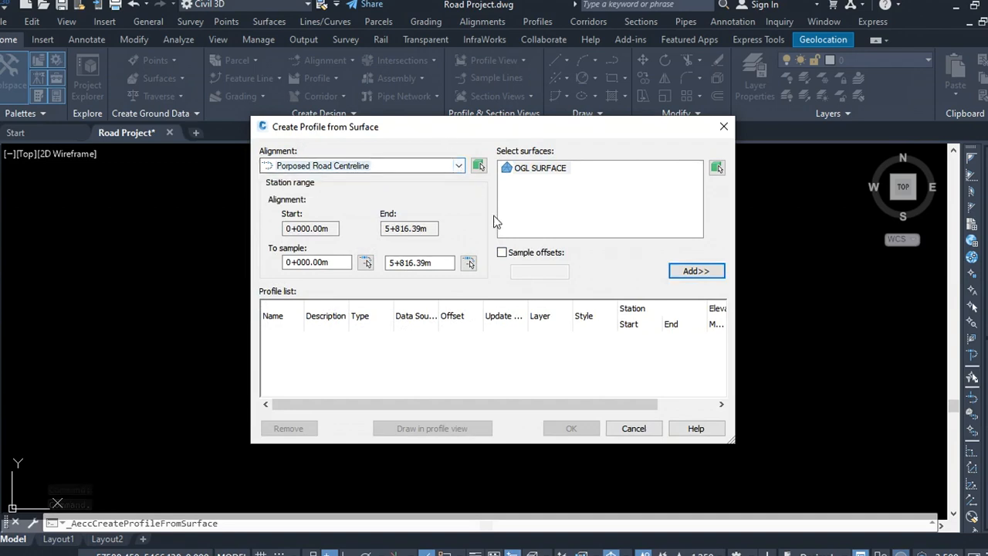
pyautogui.click(533, 168)
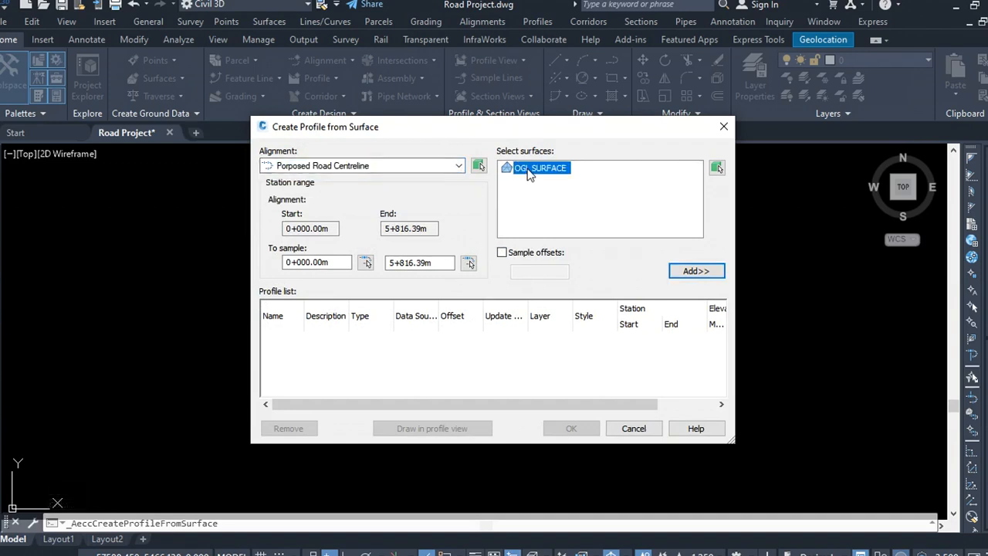
pyautogui.click(694, 271)
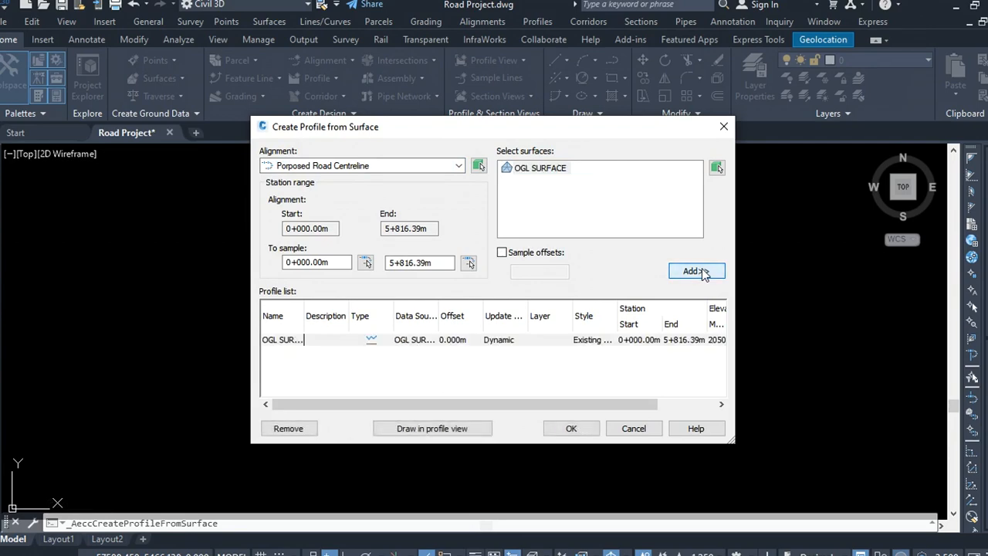
# Step: Create a profile view for Porposed Road Centreline with the default wizard settings, placing its origin to the right of the contour map
pyautogui.click(432, 428)
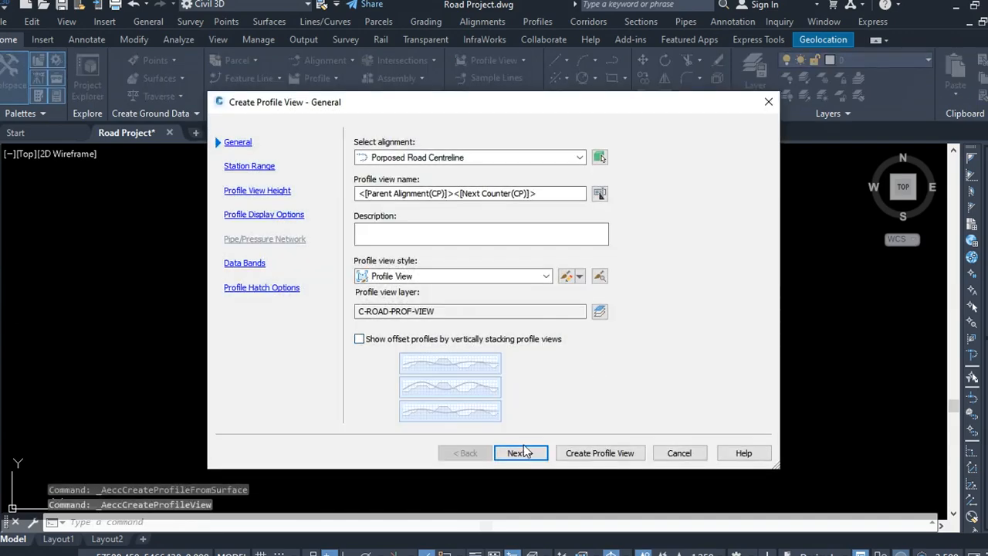
pyautogui.click(524, 452)
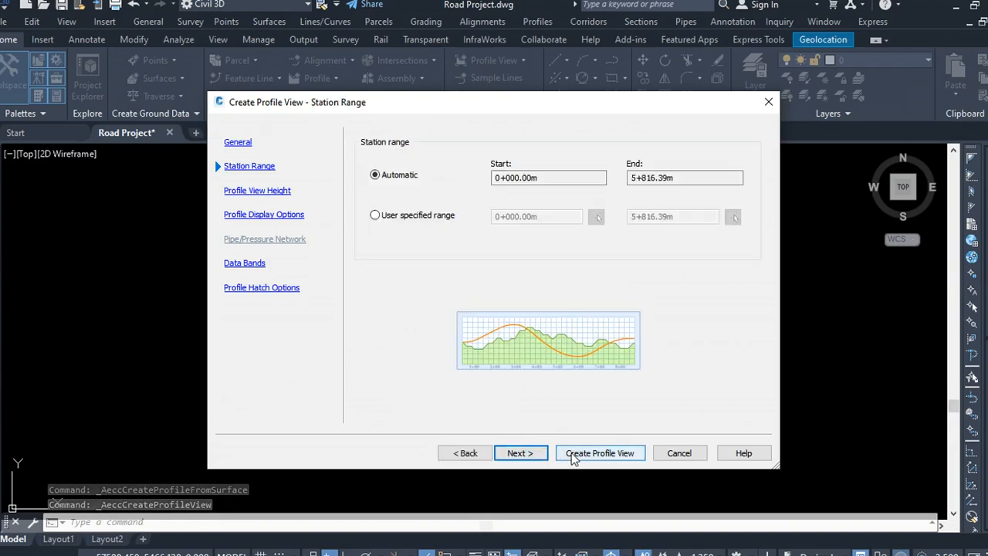
pyautogui.click(519, 453)
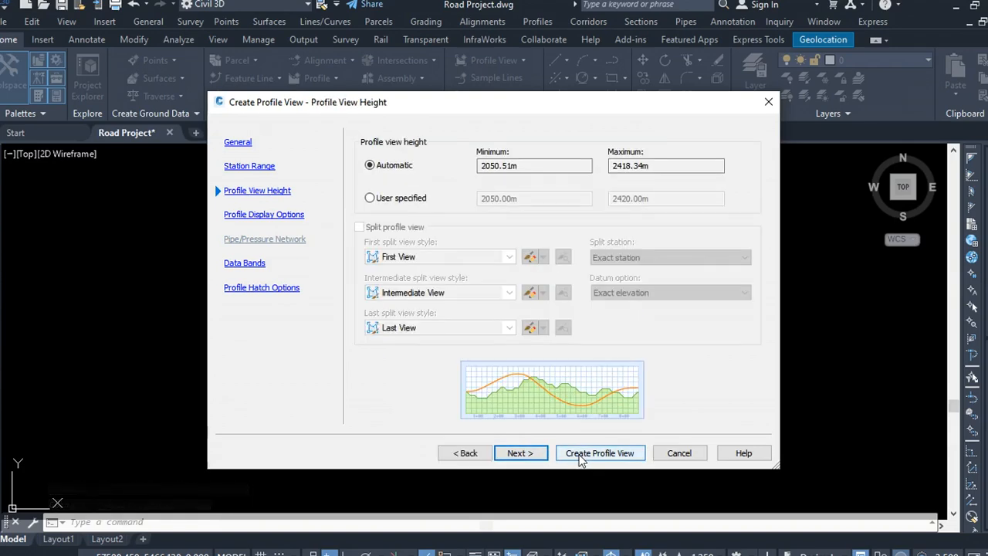
pyautogui.click(511, 455)
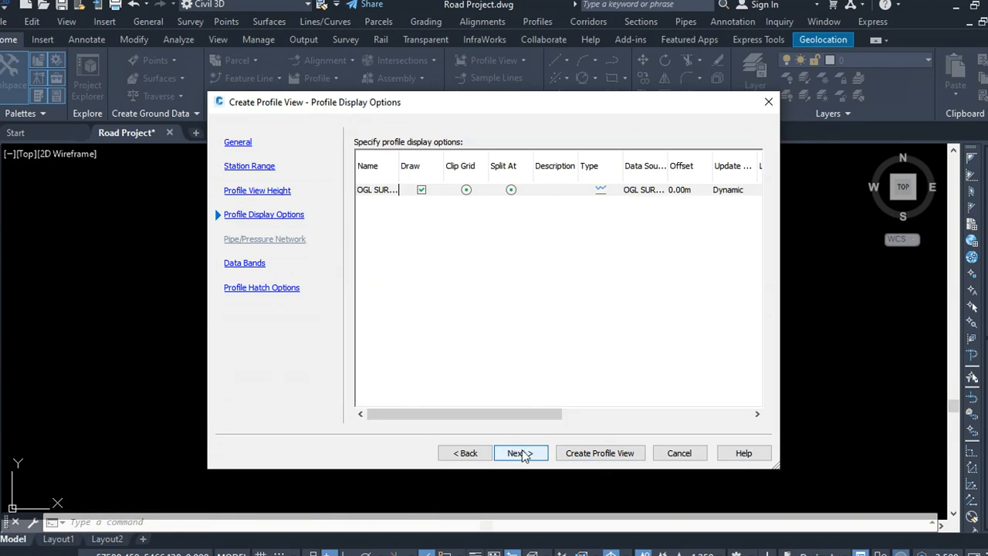
pyautogui.click(522, 454)
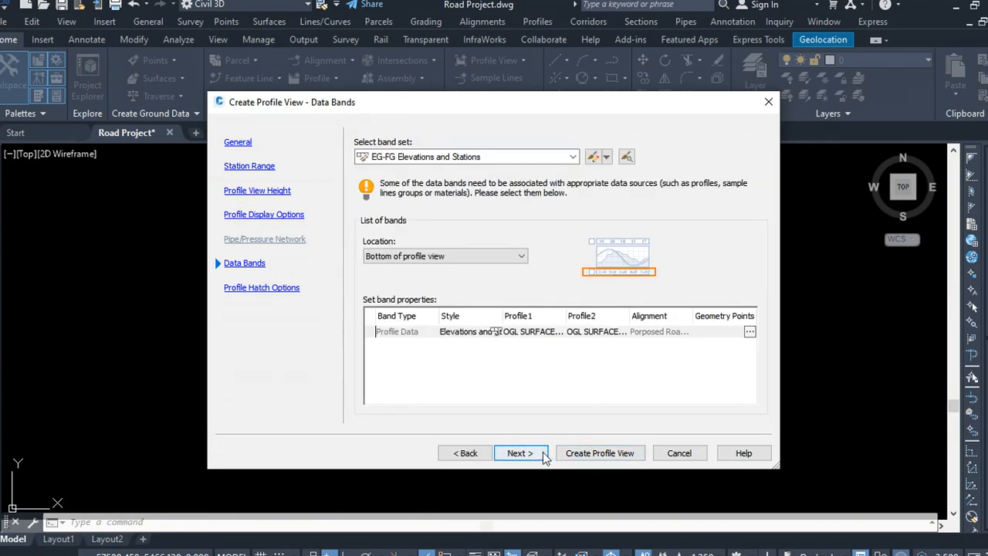
pyautogui.click(538, 453)
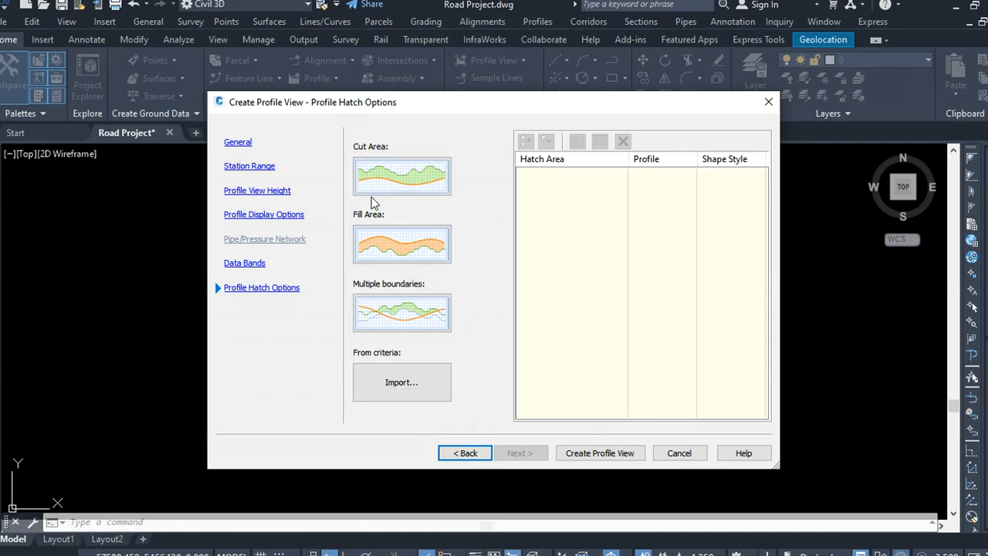
pyautogui.click(600, 453)
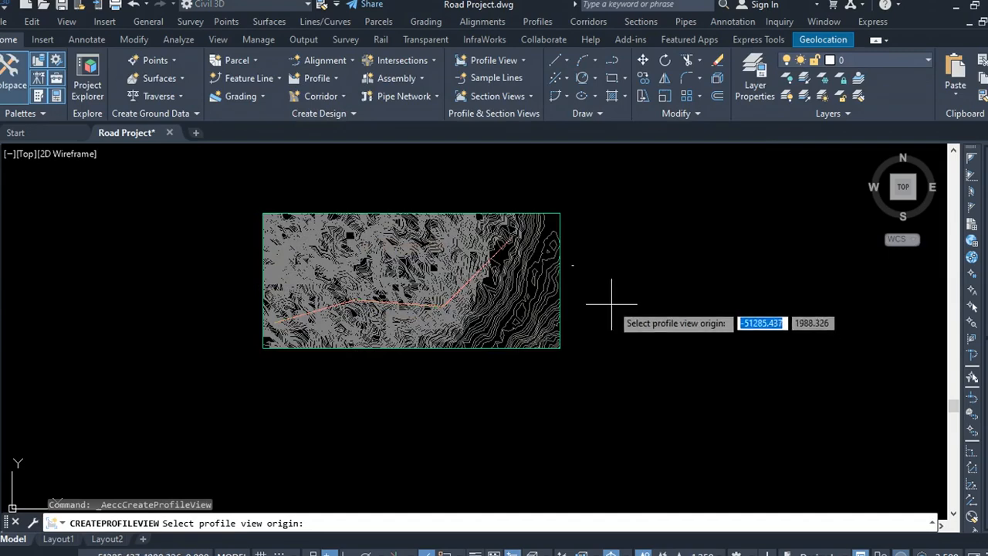
pyautogui.click(600, 265)
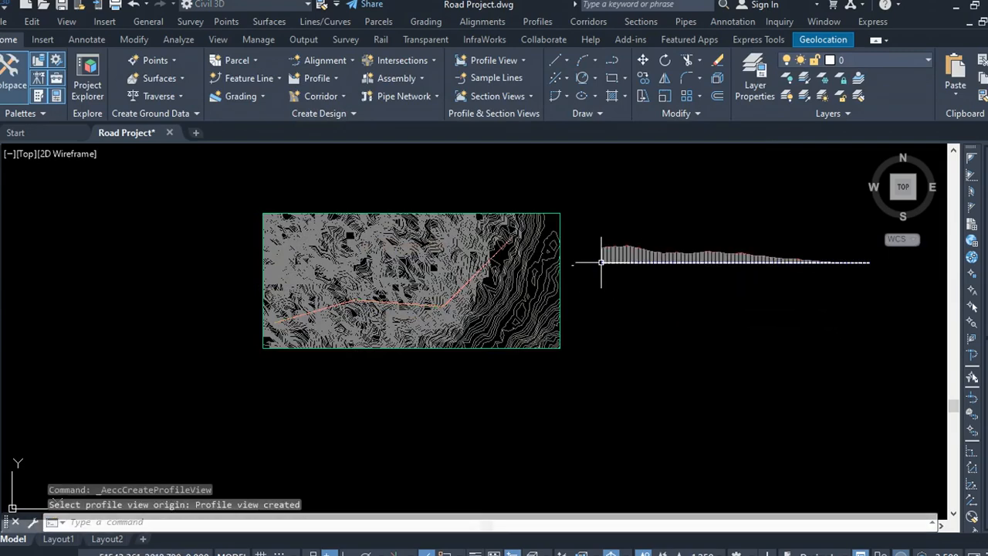
# Step: Zoom around the new profile view to examine its grid, ground line and elevation labels
pyautogui.scroll(5, 629, 250)
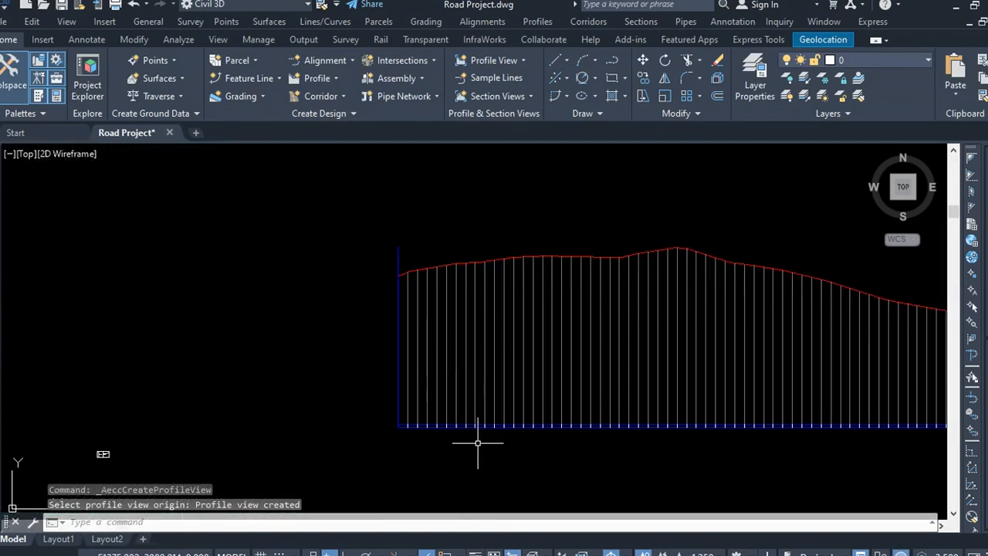
pyautogui.scroll(3, 322, 412)
pyautogui.scroll(2, 163, 342)
pyautogui.scroll(-4, 413, 391)
pyautogui.scroll(-5, 401, 382)
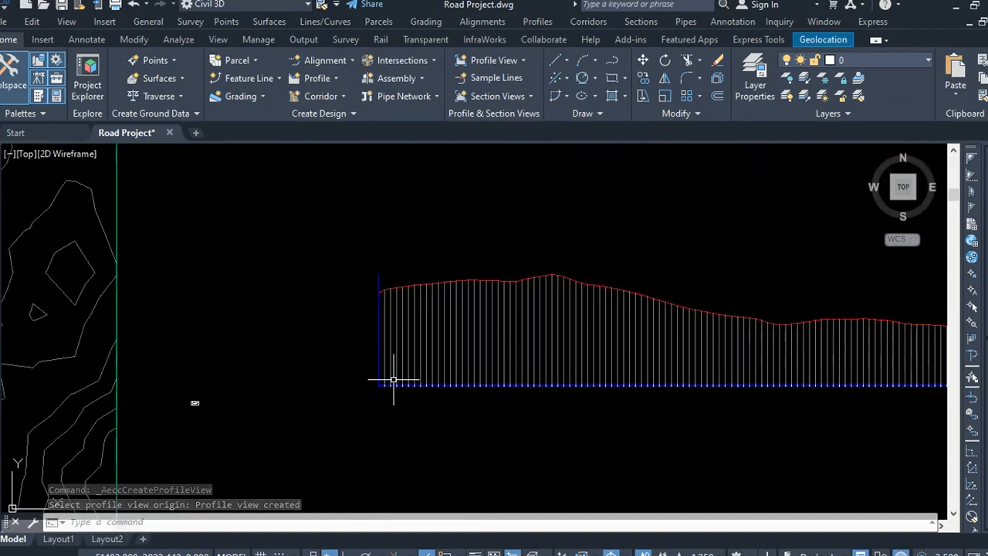
pyautogui.scroll(3, 688, 379)
pyautogui.scroll(-3, 728, 272)
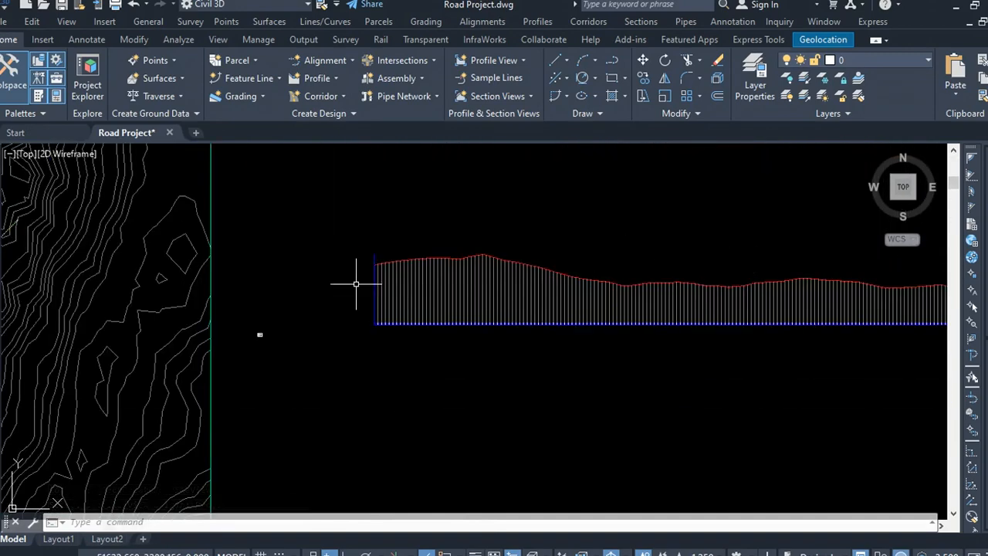
pyautogui.scroll(5, 414, 298)
pyautogui.scroll(3, 448, 216)
pyautogui.scroll(3, 433, 224)
pyautogui.scroll(-6, 421, 282)
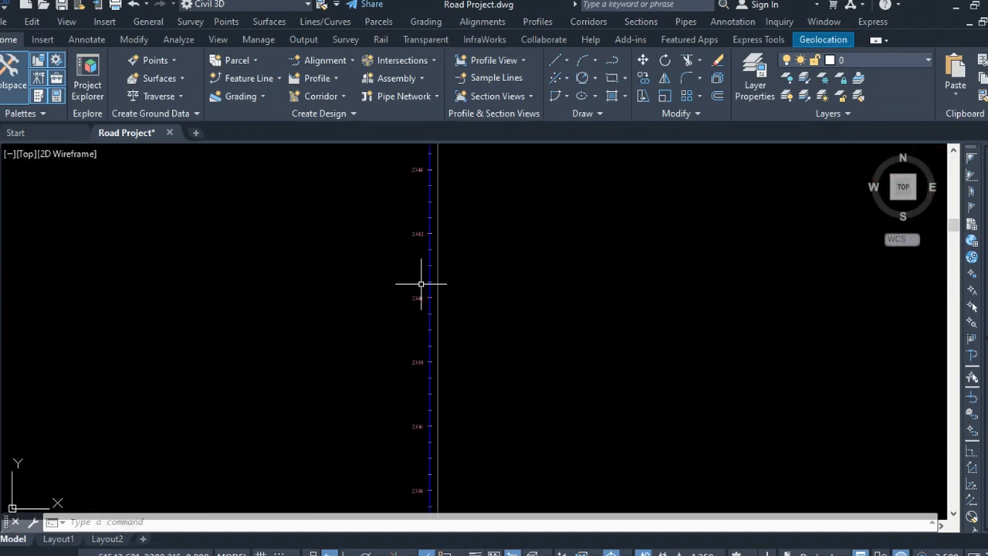
pyautogui.scroll(4, 444, 484)
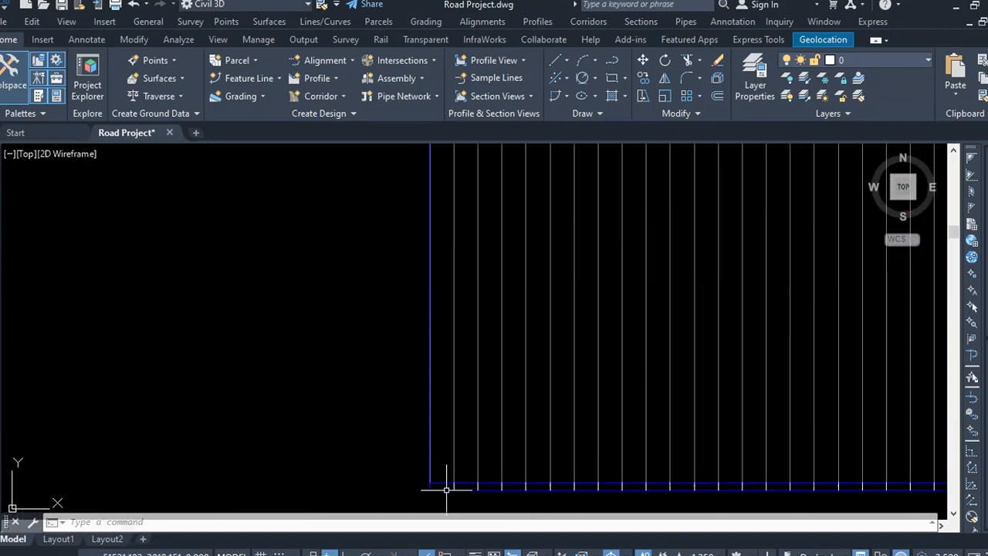
pyautogui.scroll(-3, 490, 379)
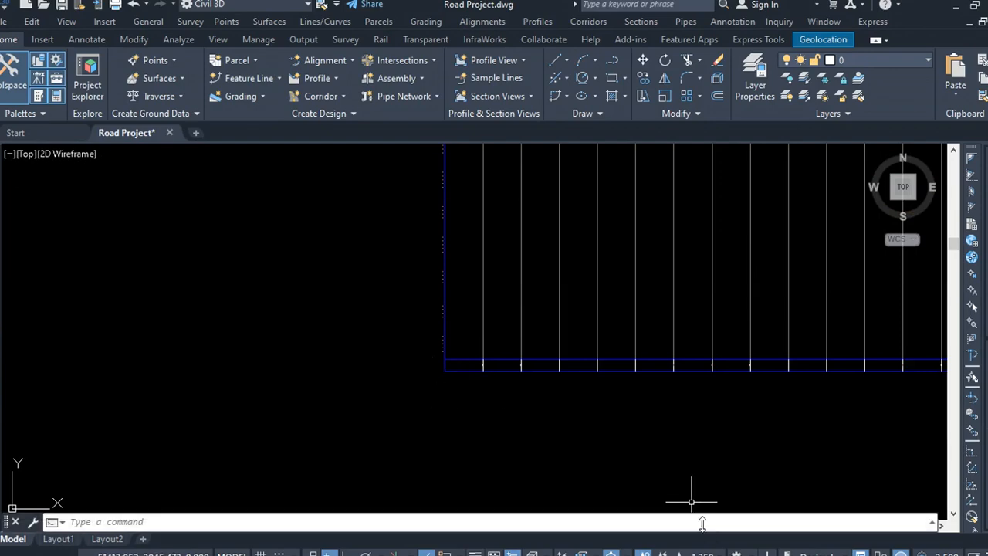
# Step: Try annotation scales 1:500, 1:1000 and 1:1250, settling on an annotation scale of 1:1000
pyautogui.click(700, 553)
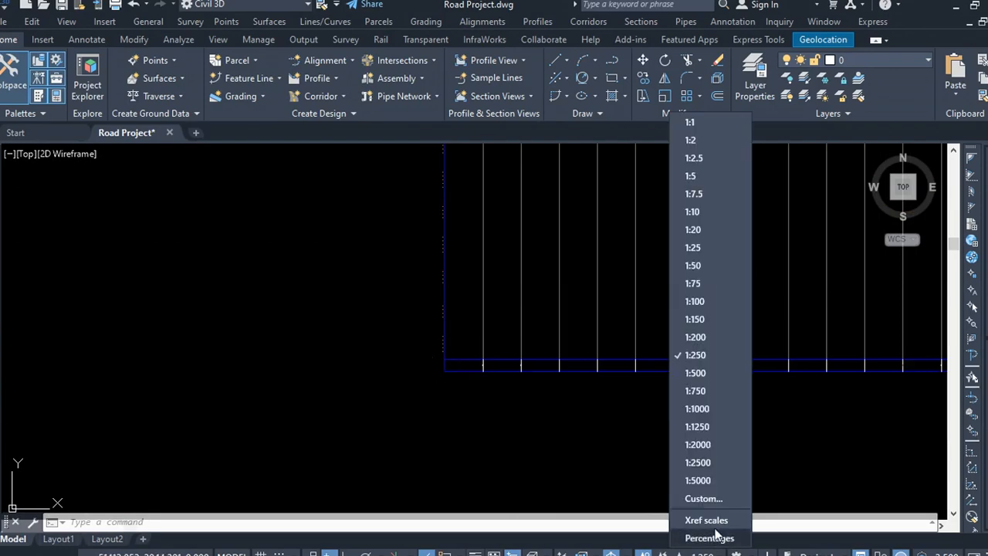
pyautogui.click(705, 374)
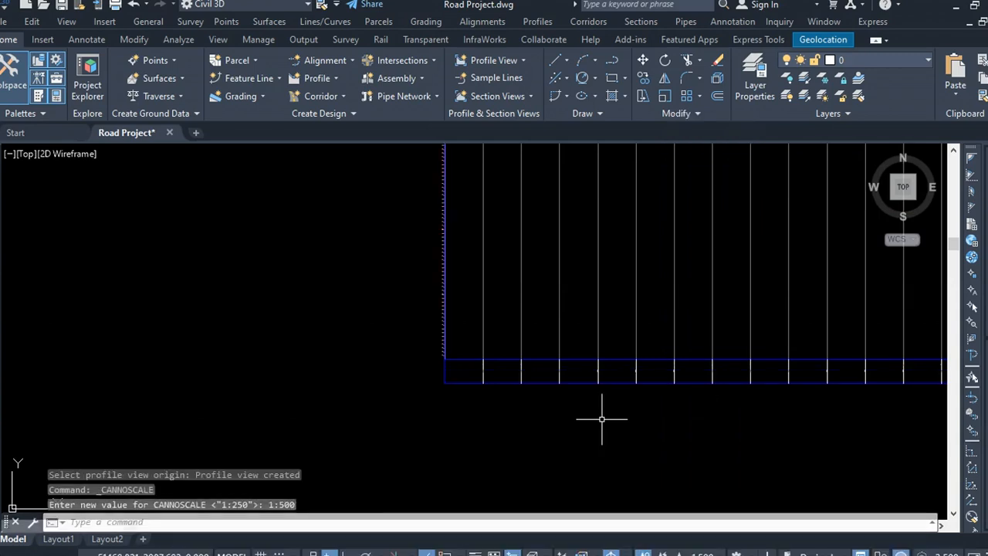
pyautogui.click(702, 553)
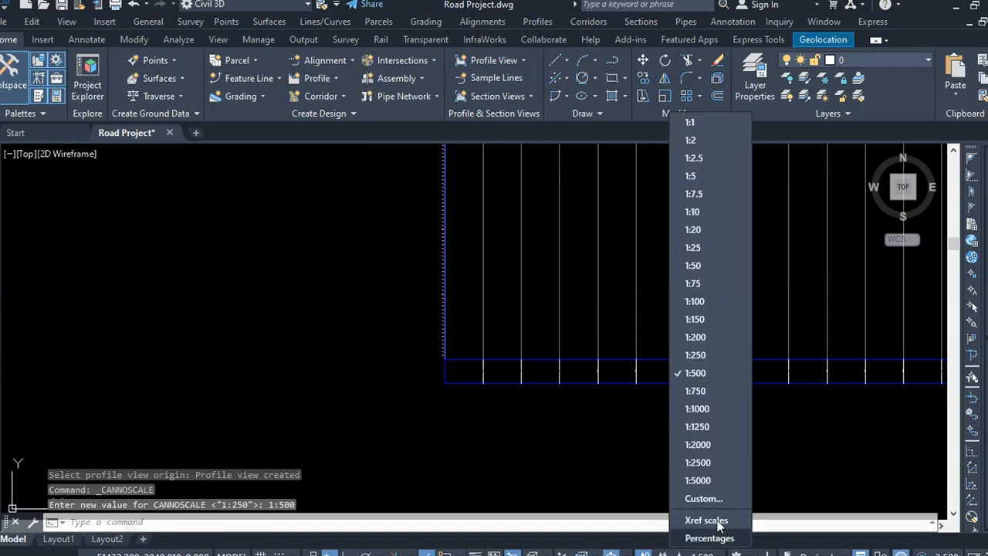
pyautogui.click(708, 412)
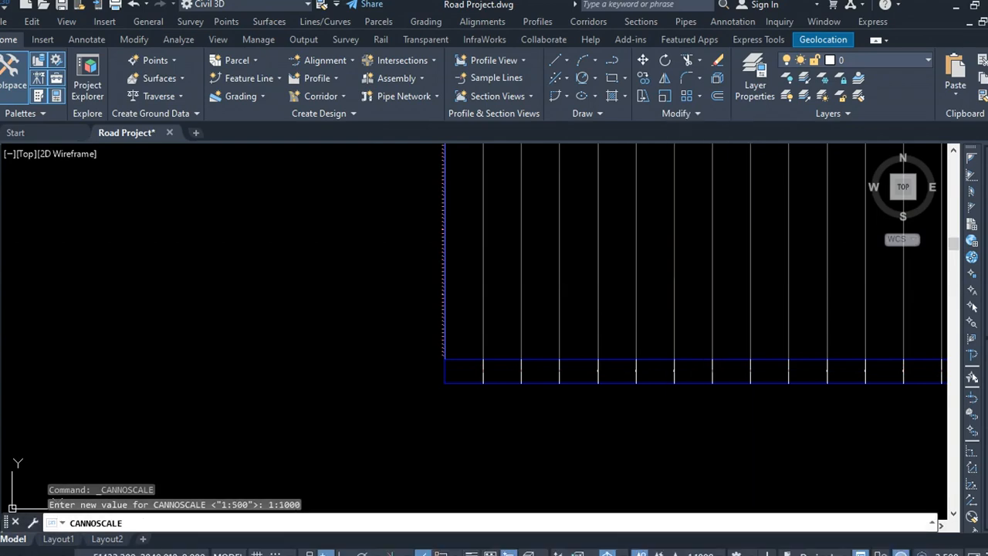
pyautogui.scroll(6, 493, 404)
pyautogui.scroll(-4, 445, 413)
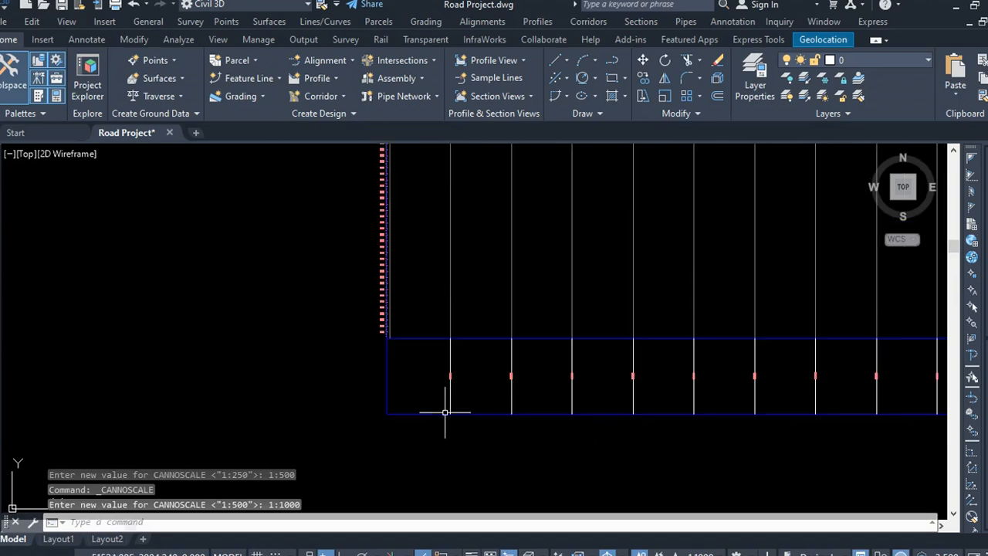
pyautogui.scroll(-3, 445, 412)
pyautogui.click(703, 553)
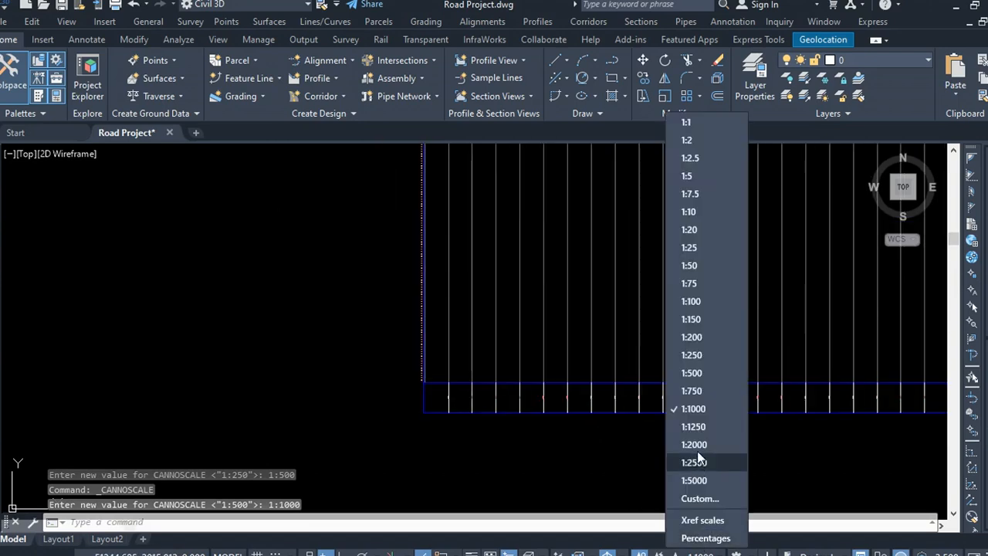
pyautogui.click(697, 428)
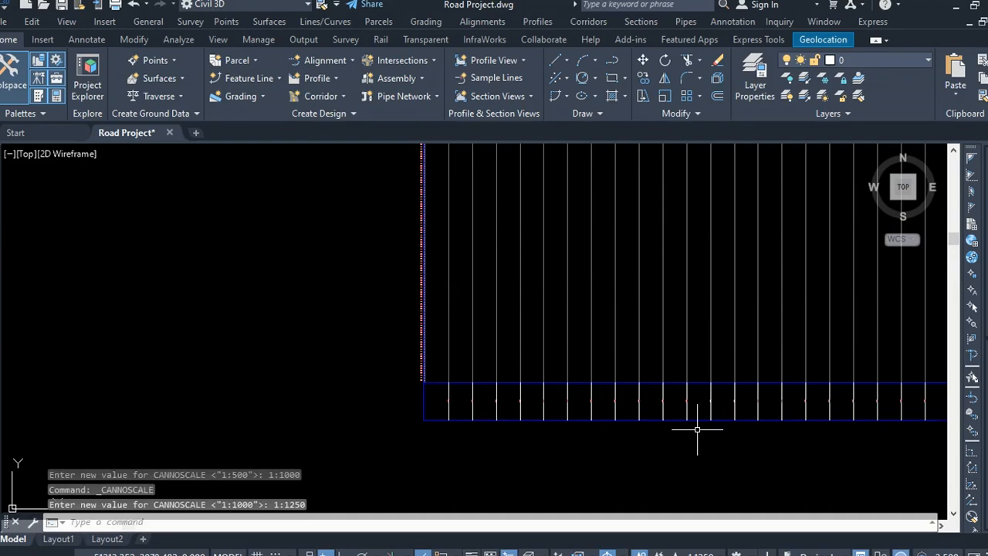
pyautogui.click(723, 550)
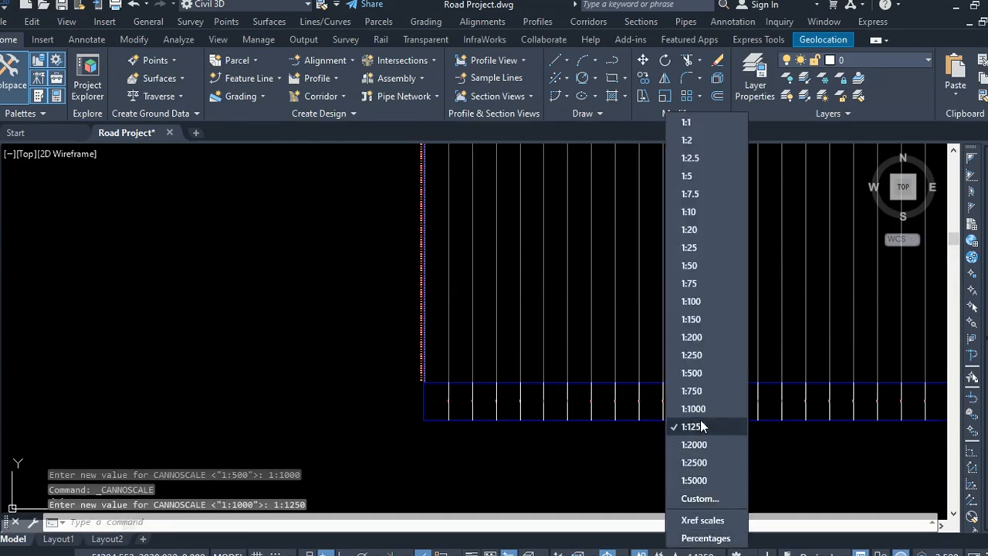
pyautogui.click(693, 408)
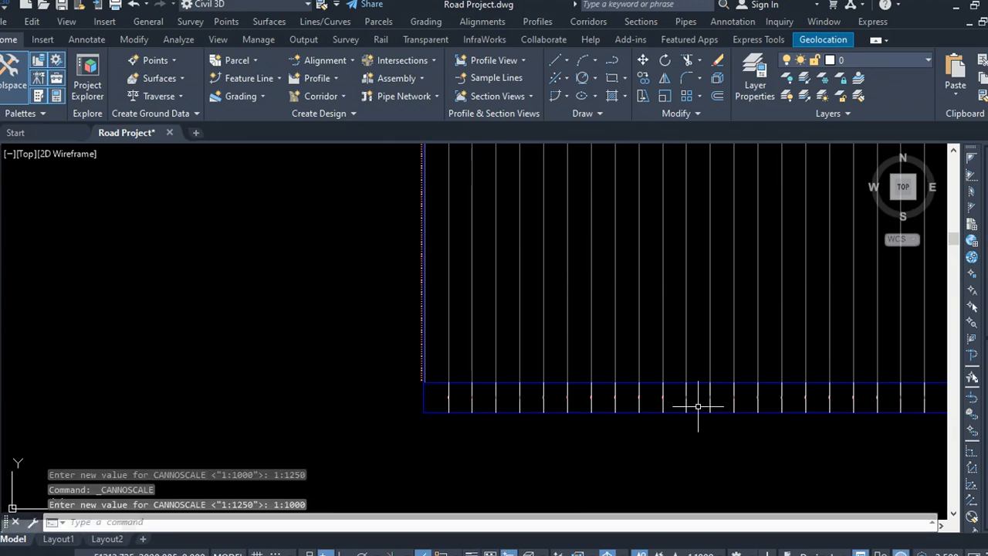
# Step: In the profile view's properties, remove the Elevations and Stations band and start importing a replacement band set
pyautogui.click(698, 409)
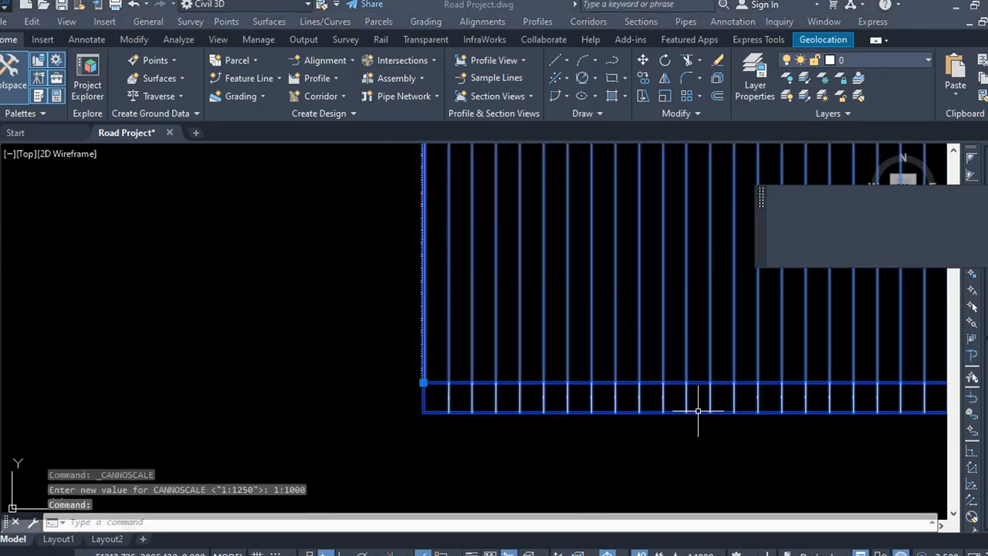
pyautogui.rightClick(584, 395)
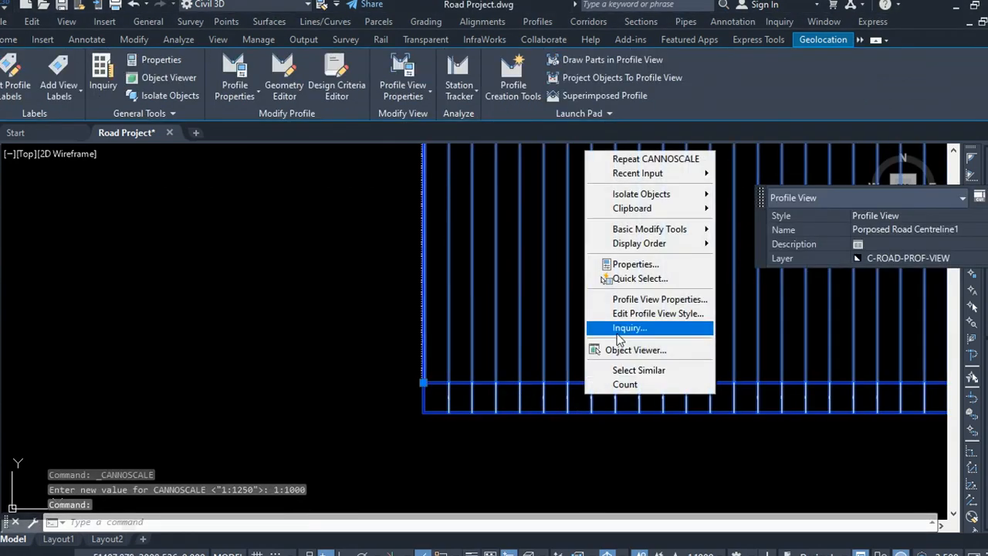
pyautogui.click(650, 301)
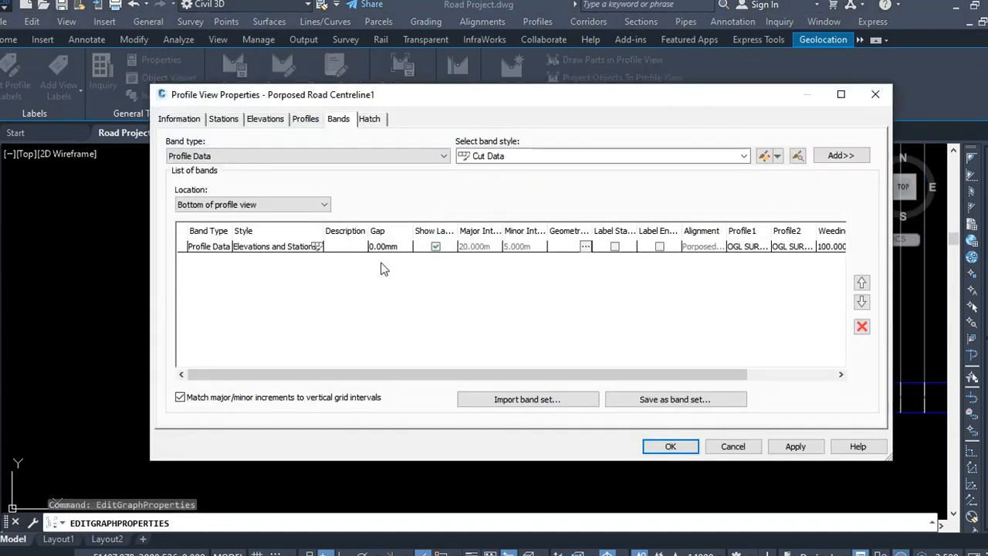
pyautogui.click(310, 248)
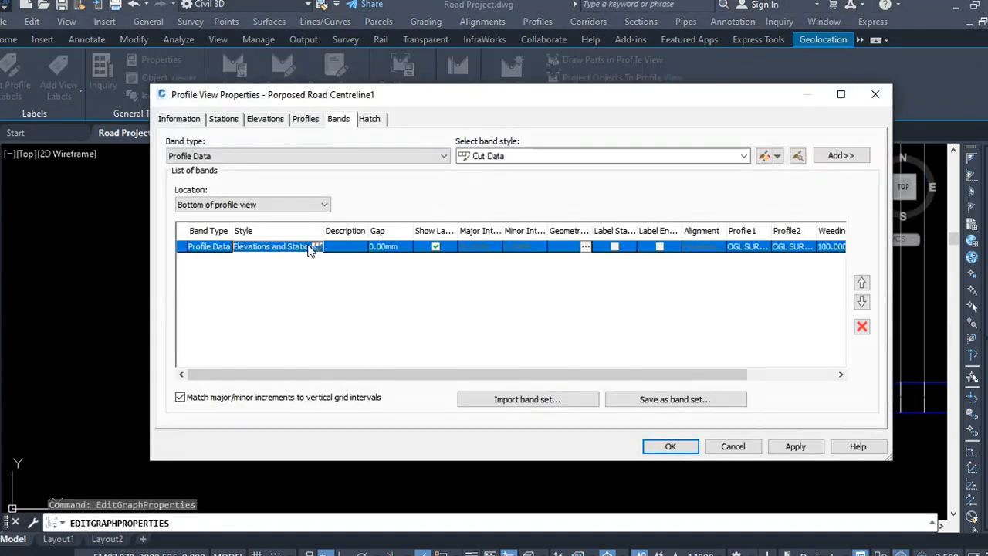
pyautogui.click(862, 327)
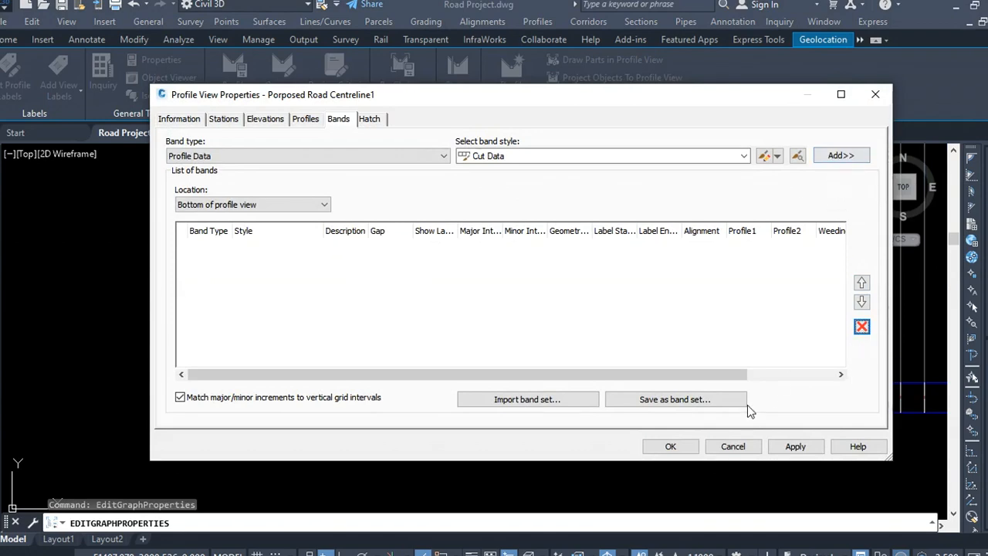
pyautogui.click(550, 402)
pyautogui.click(523, 280)
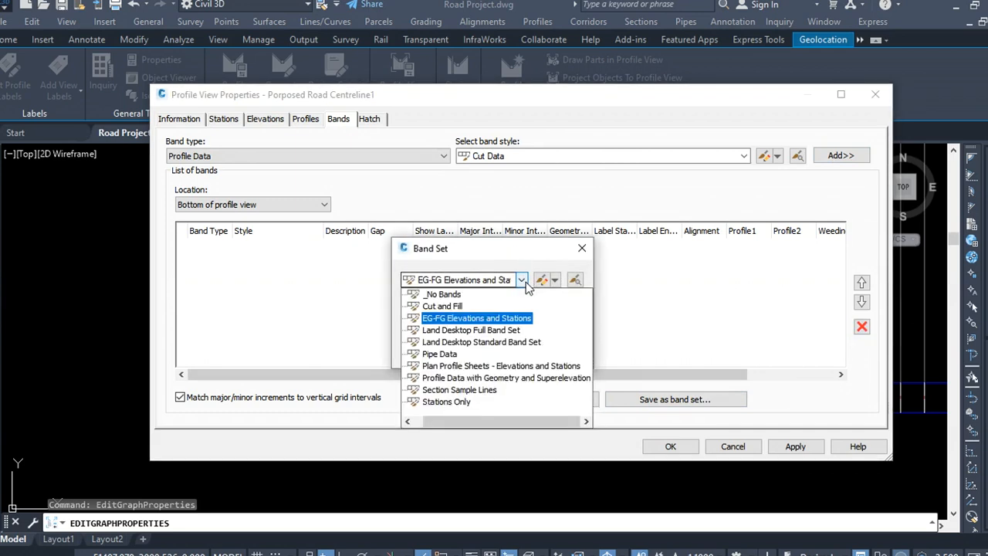
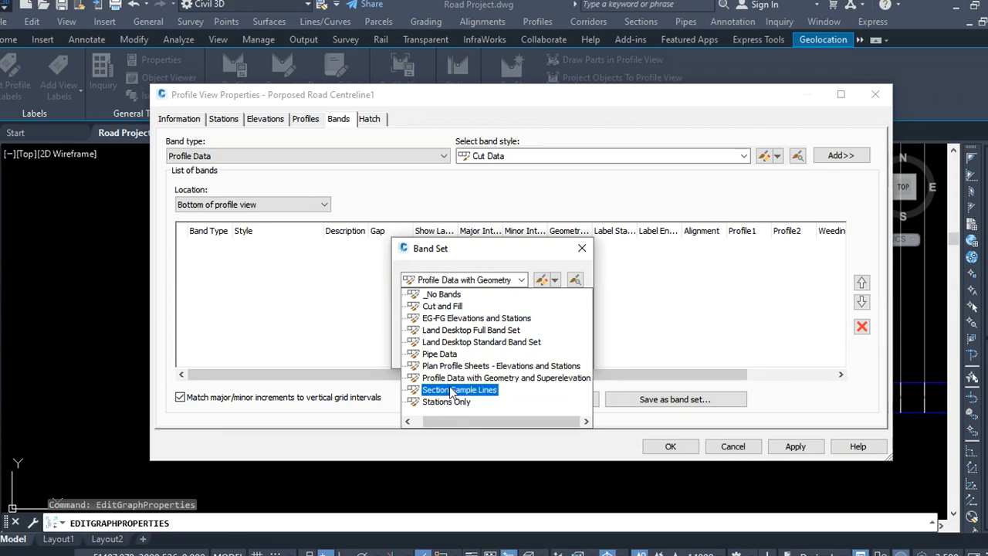
# Step: Add an Elevations profile data band at the bottom of the profile view with a 0 mm gap and apply
pyautogui.click(584, 250)
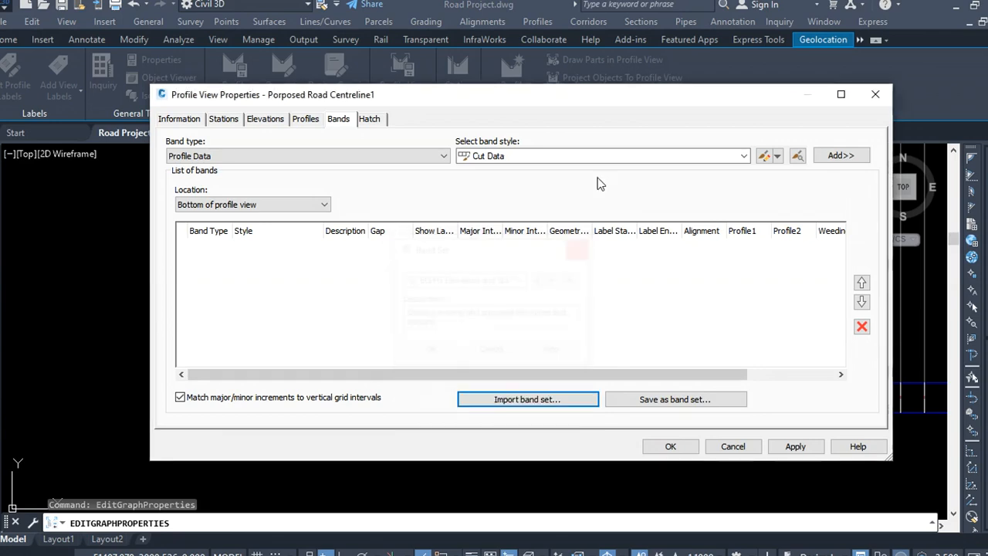
pyautogui.click(745, 157)
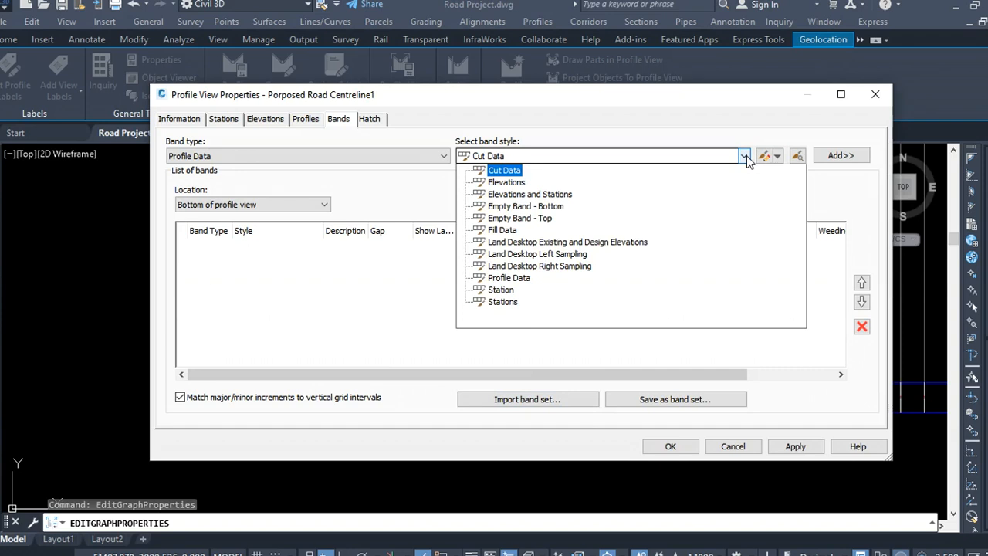
pyautogui.click(512, 185)
pyautogui.click(840, 155)
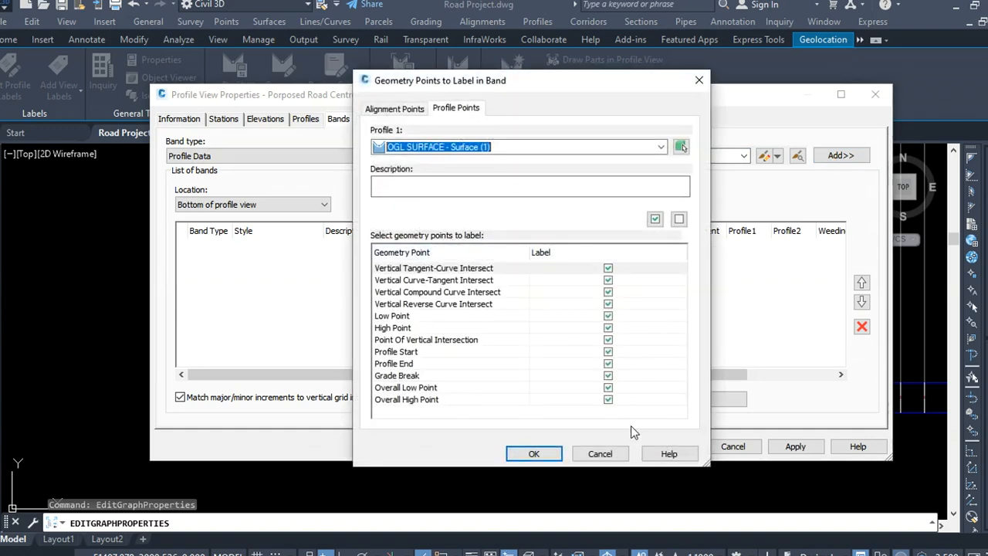
pyautogui.click(547, 456)
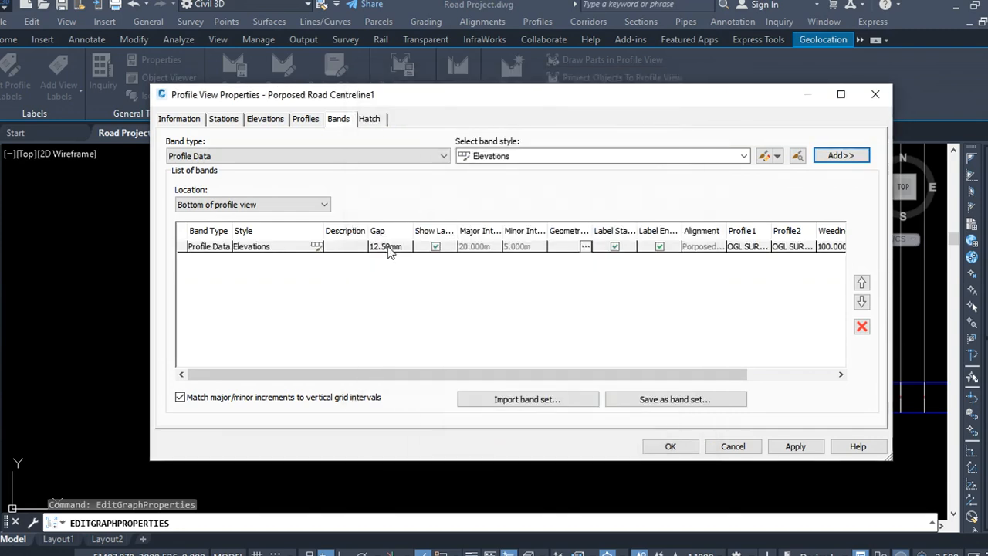
pyautogui.click(406, 246)
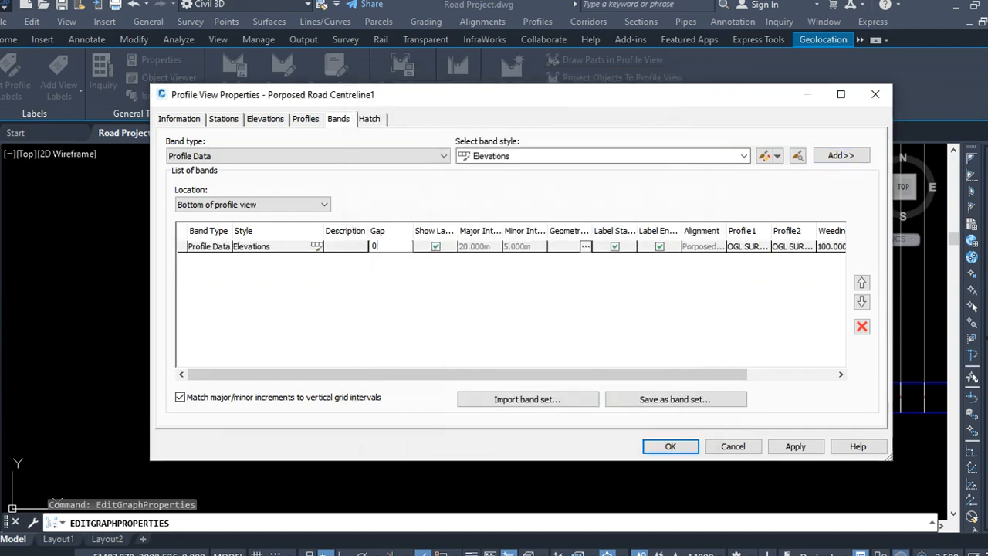
pyautogui.click(793, 446)
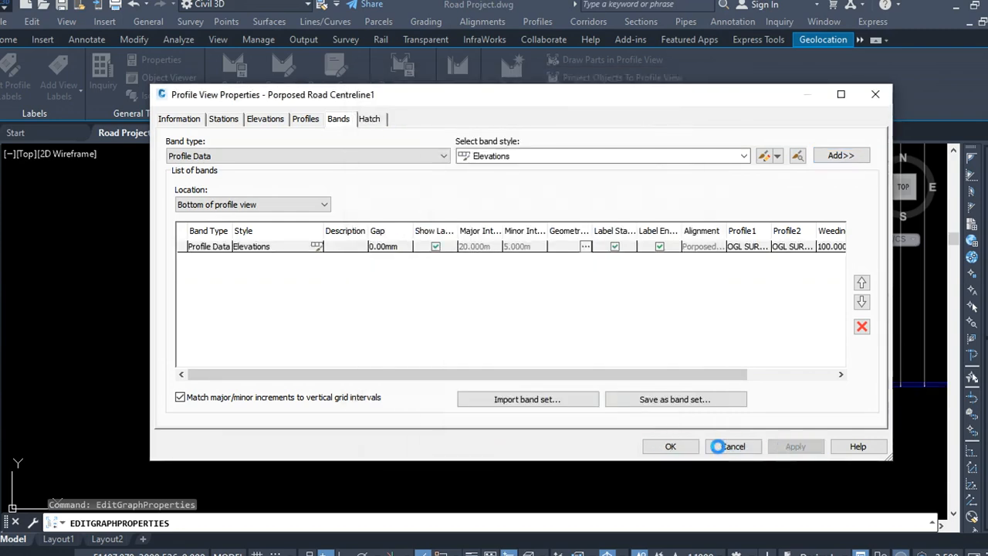
pyautogui.click(670, 448)
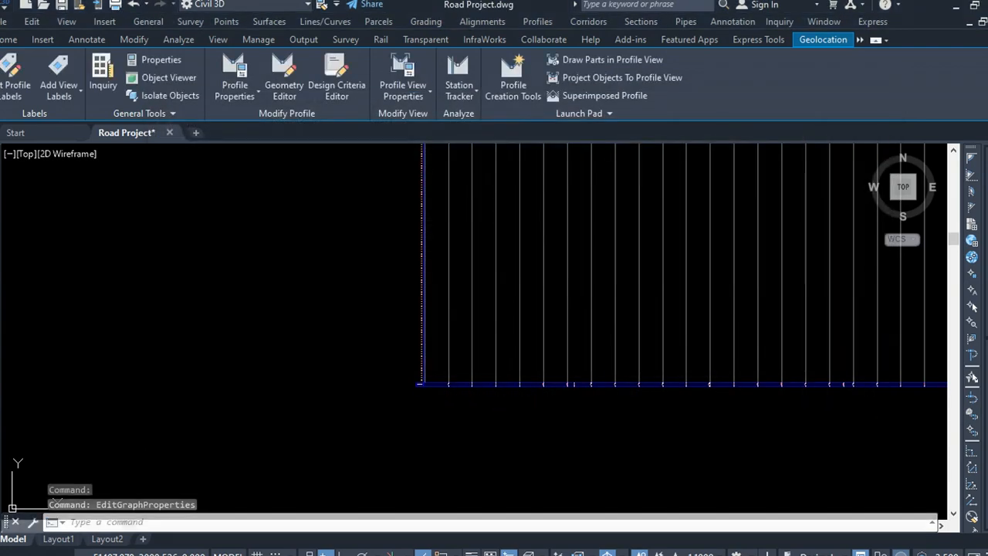
# Step: Zoom in to examine the new Elevation band beneath the profile view
pyautogui.scroll(8, 457, 391)
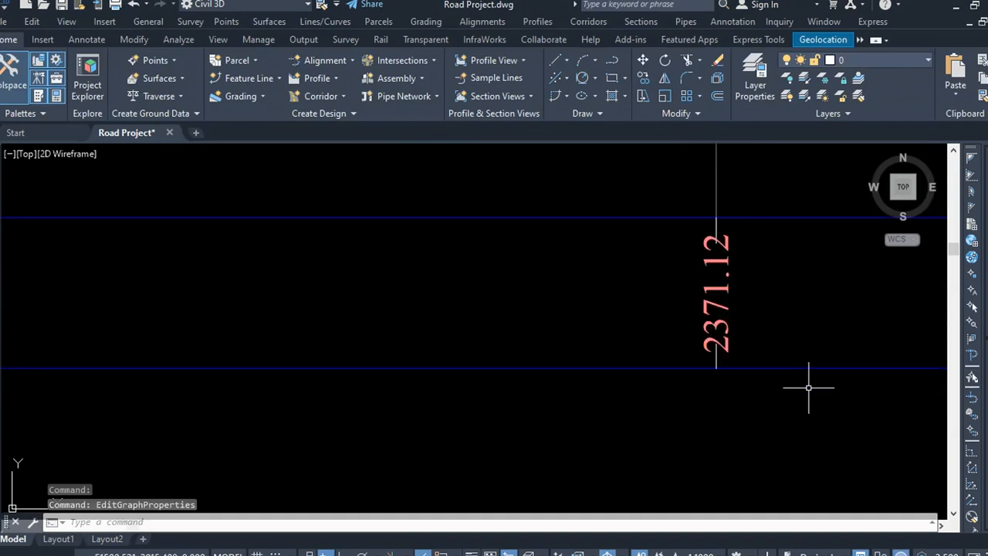
pyautogui.scroll(-7, 463, 368)
pyautogui.scroll(-4, 366, 369)
pyautogui.scroll(9, 351, 376)
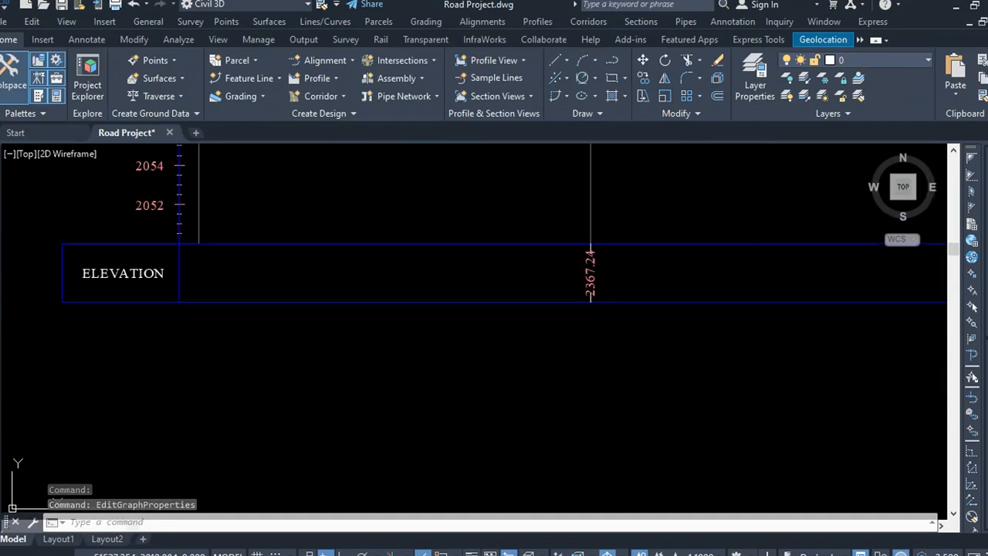
pyautogui.scroll(-4, 455, 291)
pyautogui.scroll(5, 412, 353)
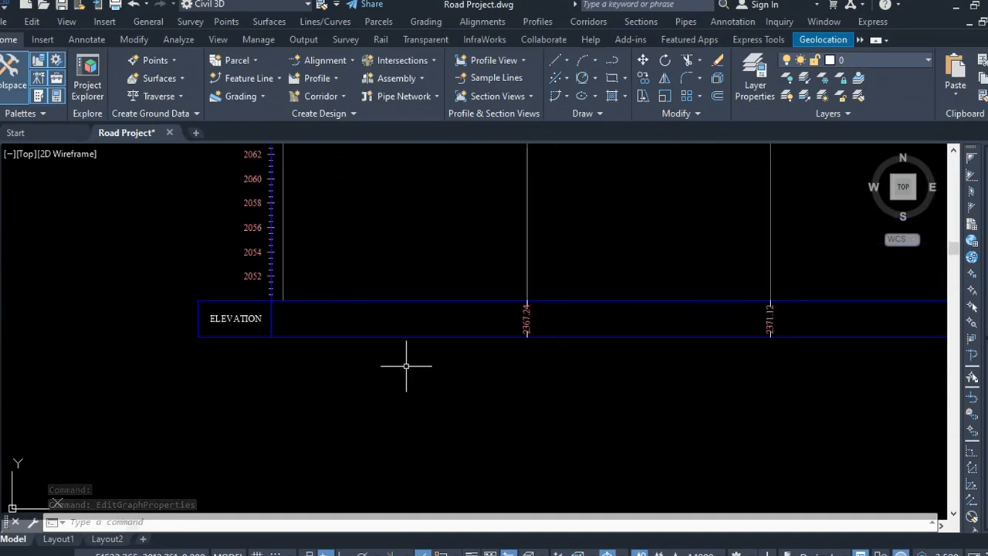
# Step: In the profile view's properties, add a Station profile data band with a 0 mm gap and apply
pyautogui.click(454, 356)
pyautogui.click(417, 302)
pyautogui.rightClick(419, 303)
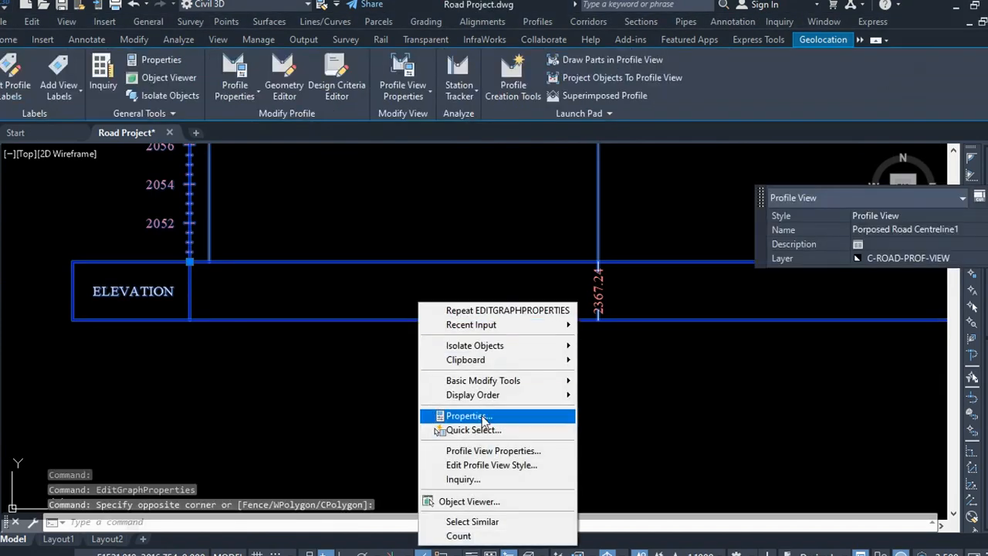
pyautogui.click(491, 451)
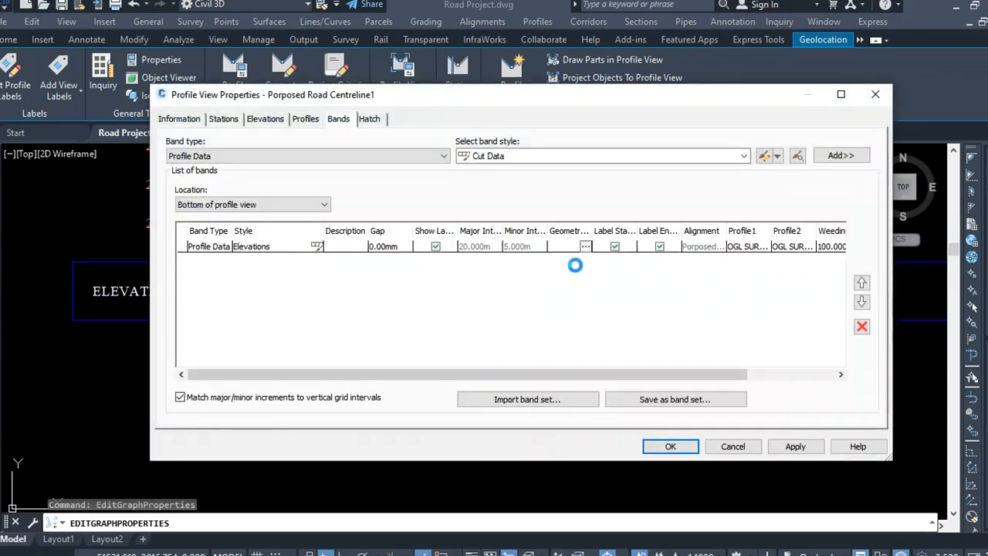
pyautogui.click(745, 157)
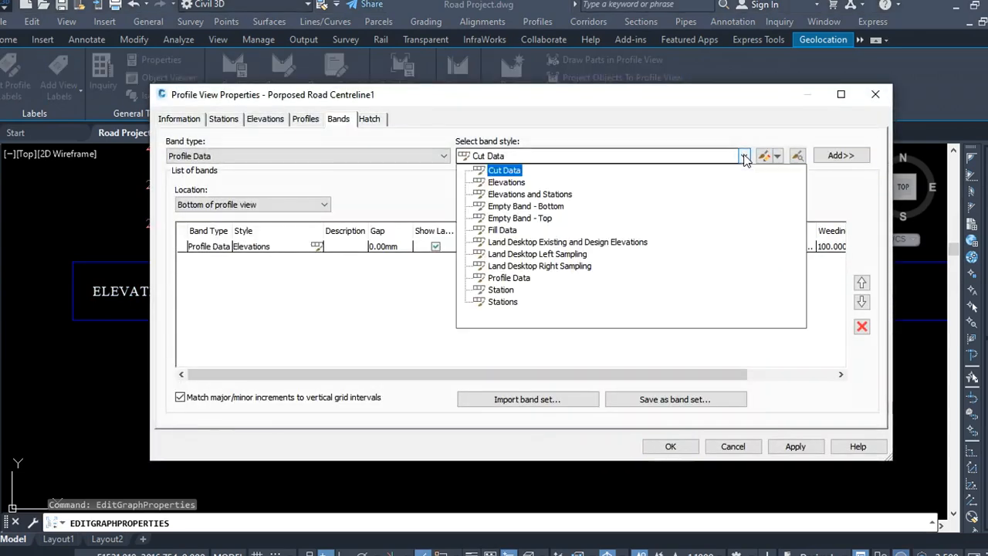
pyautogui.click(507, 291)
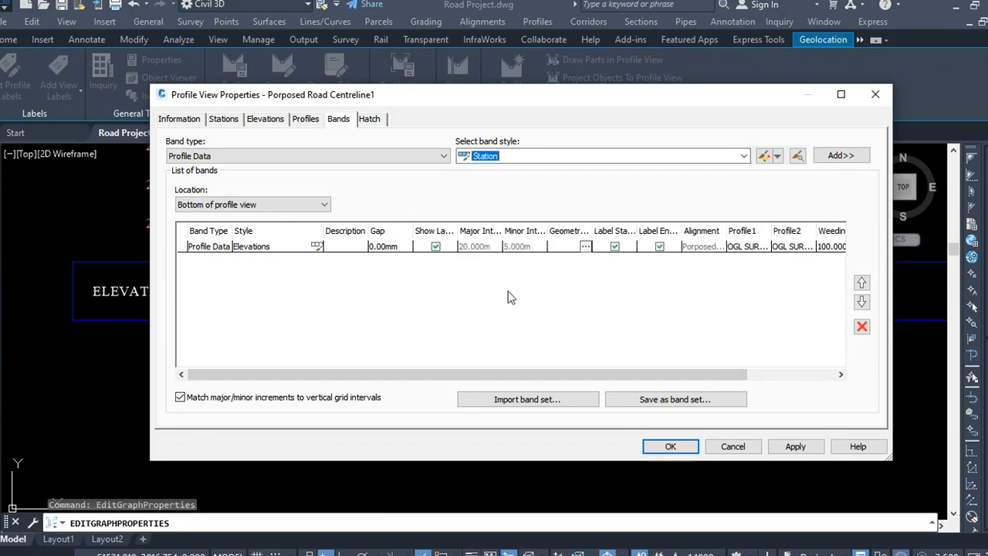
pyautogui.click(840, 156)
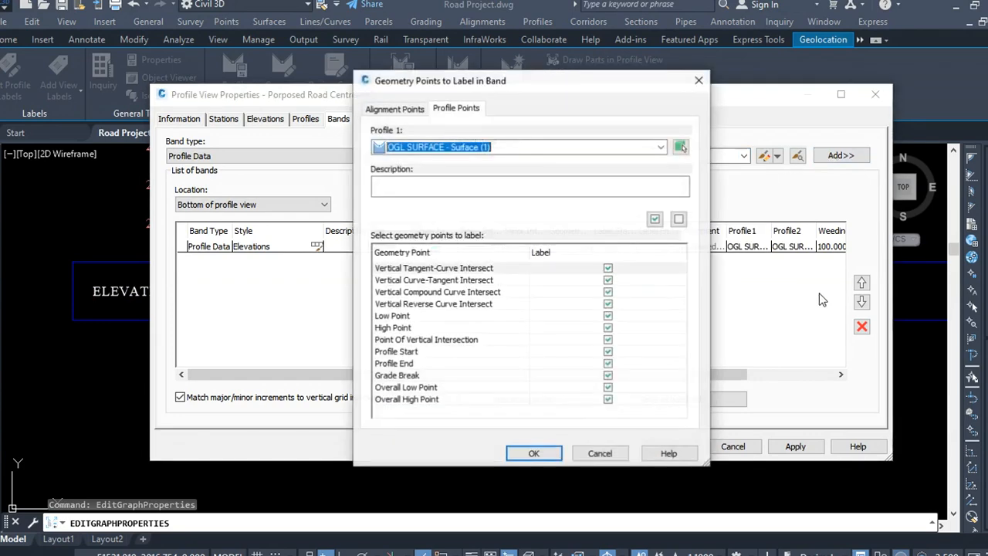
pyautogui.click(535, 454)
pyautogui.click(397, 260)
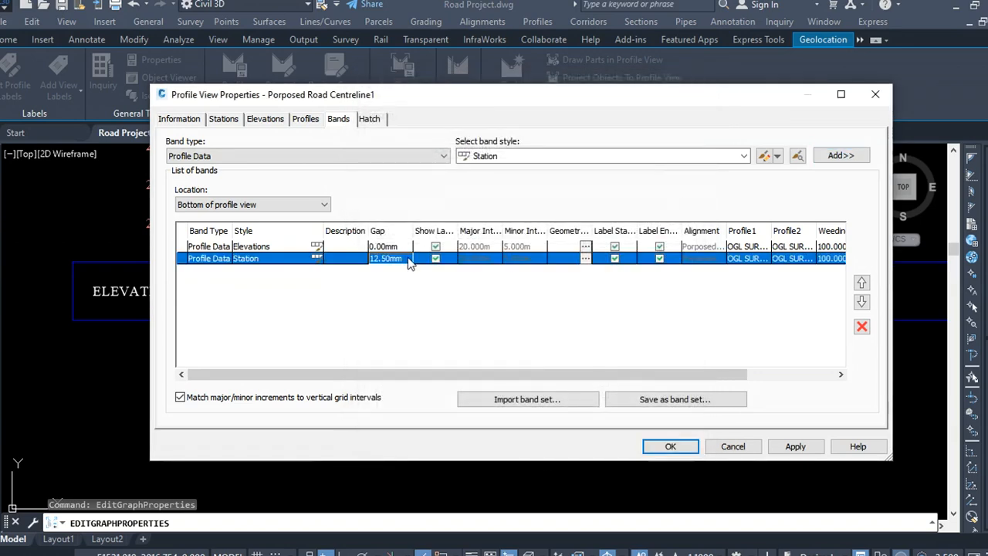
pyautogui.click(398, 259)
pyautogui.write('0')
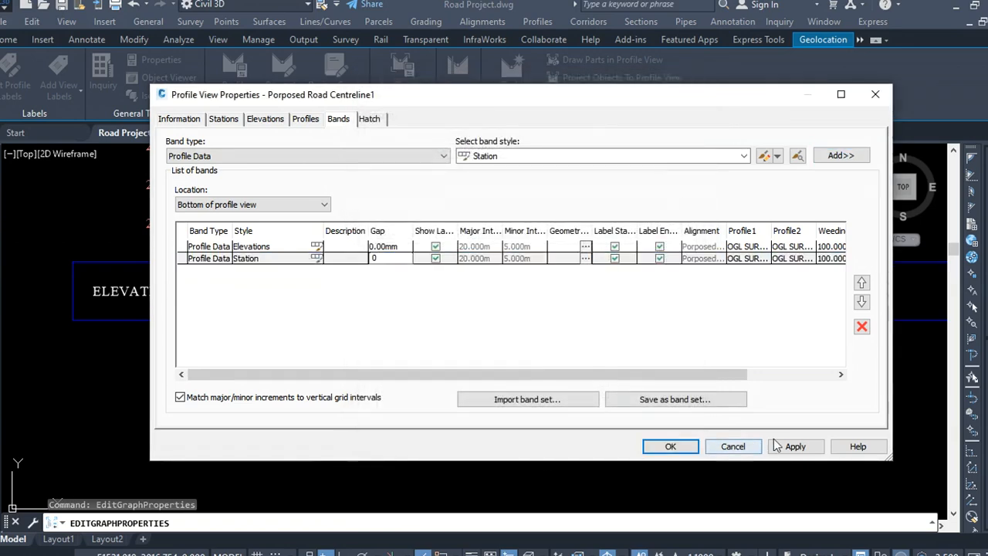
pyautogui.click(789, 446)
pyautogui.click(687, 450)
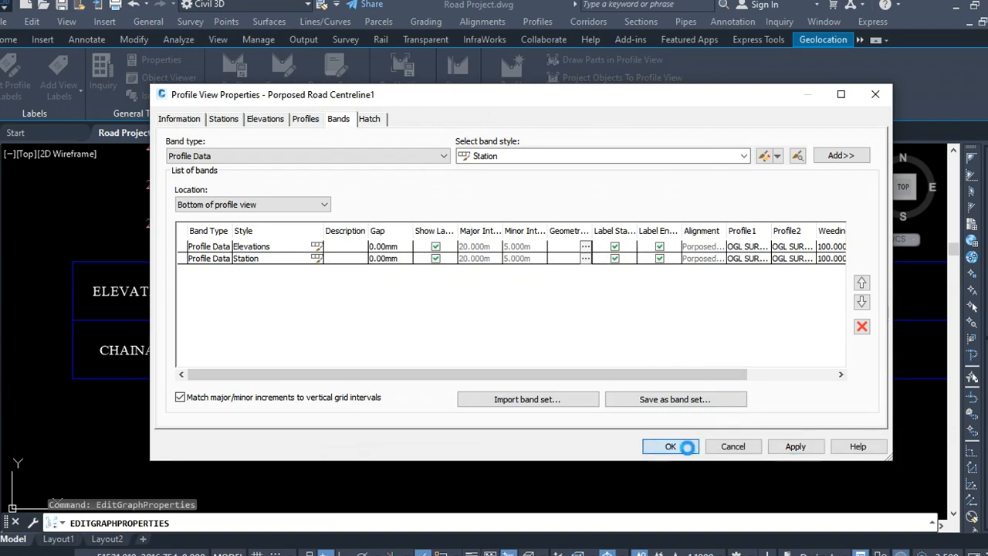
# Step: Zoom around the profile view to examine the ground line and new bands
pyautogui.scroll(-6, 764, 399)
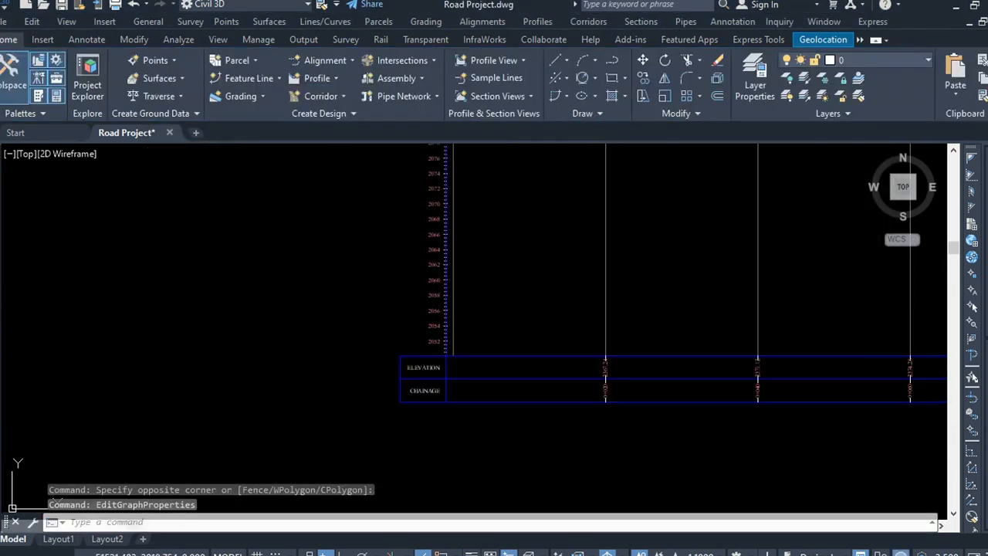
pyautogui.scroll(-3, 482, 342)
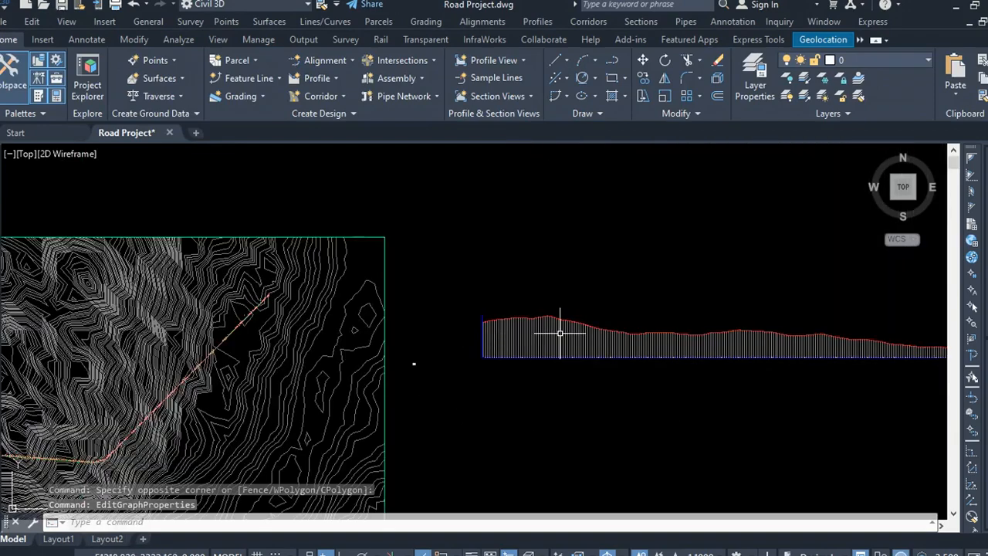
pyautogui.scroll(5, 818, 345)
pyautogui.scroll(-2, 448, 276)
pyautogui.scroll(-3, 650, 271)
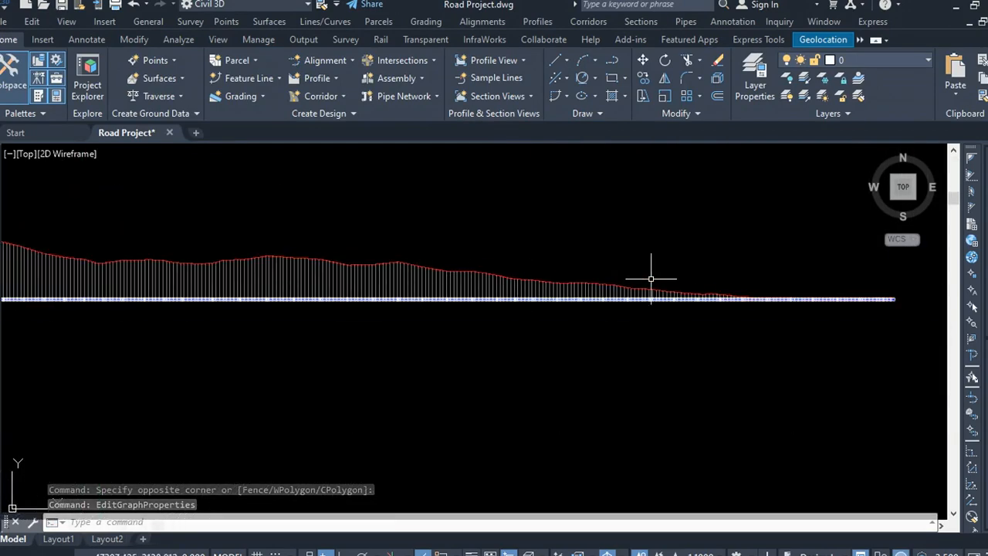
pyautogui.scroll(1, 787, 287)
pyautogui.scroll(5, 857, 274)
pyautogui.scroll(-5, 478, 339)
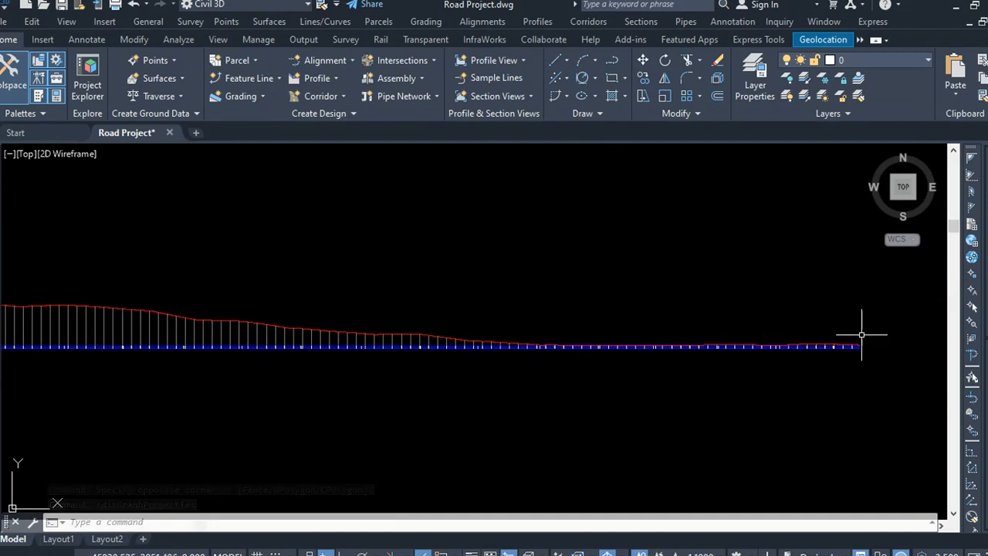
pyautogui.scroll(6, 834, 347)
pyautogui.scroll(-6, 687, 382)
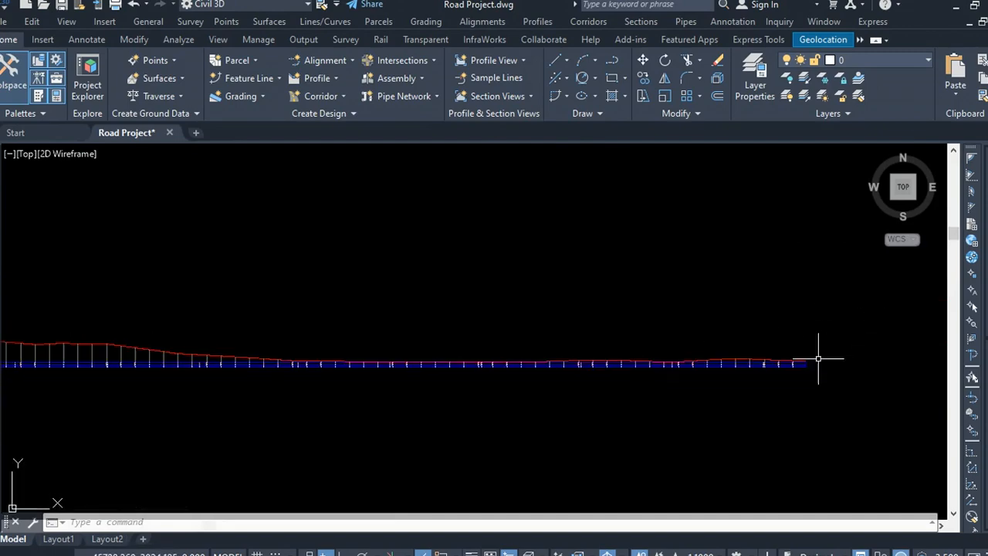
pyautogui.scroll(-2, 734, 357)
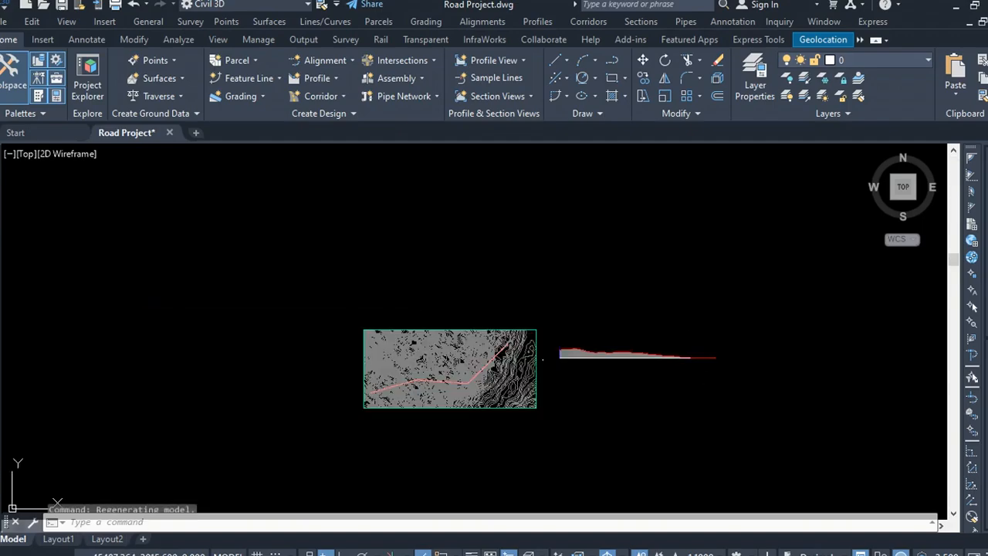
pyautogui.scroll(3, 645, 361)
pyautogui.scroll(4, 649, 347)
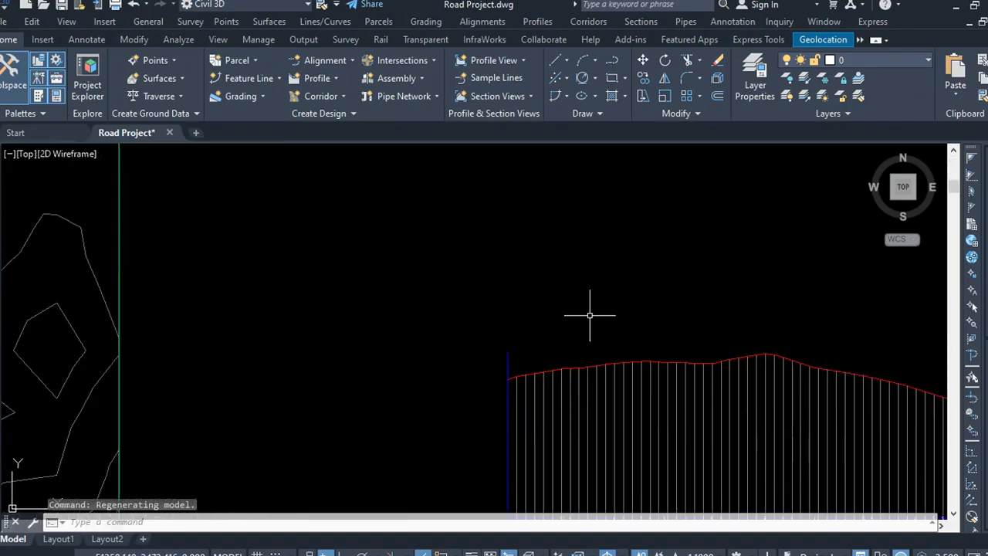
pyautogui.click(598, 303)
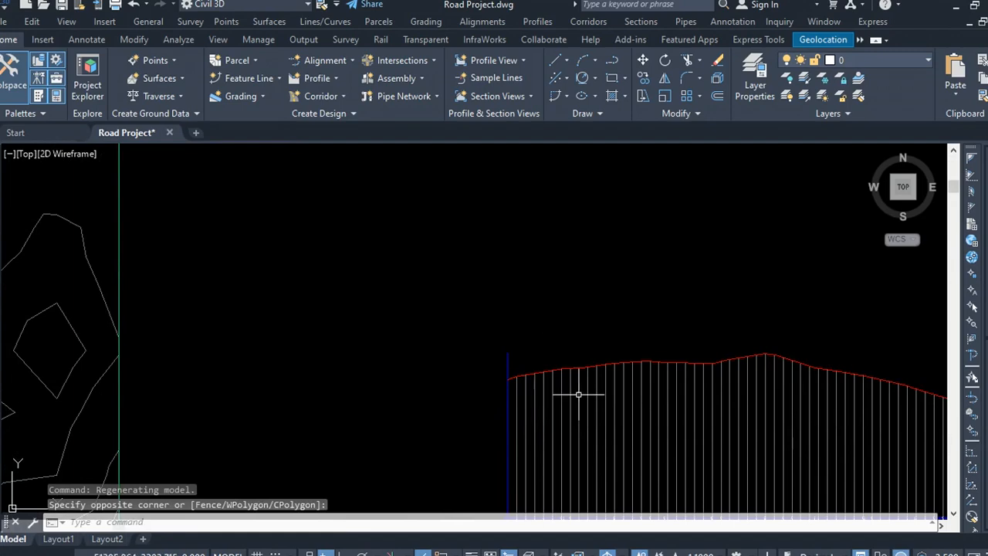
pyautogui.scroll(3, 563, 394)
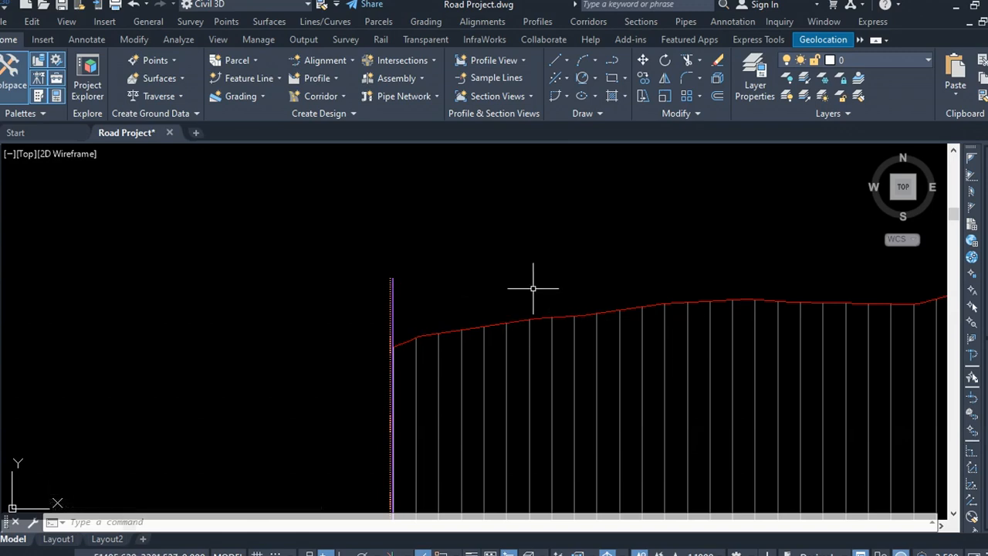
pyautogui.scroll(-2, 304, 260)
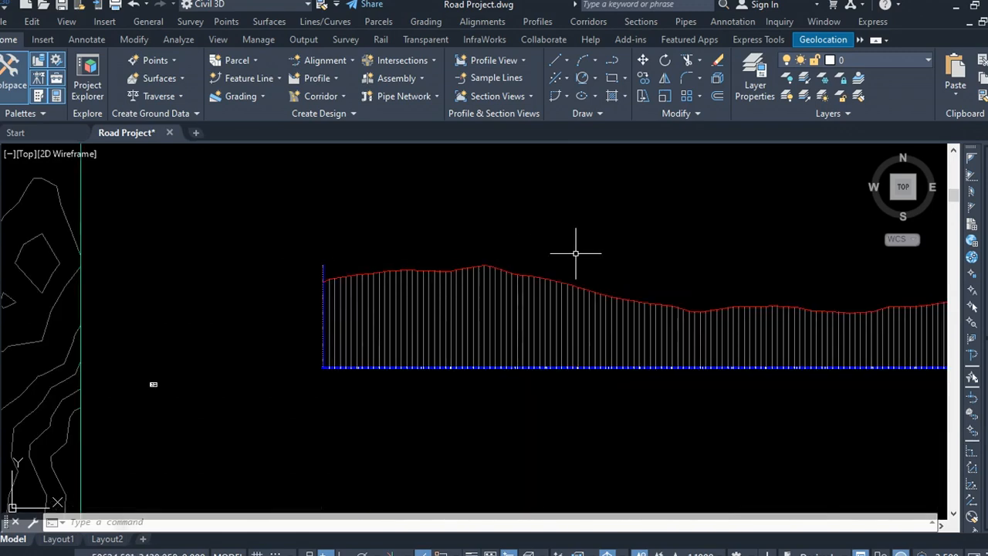
pyautogui.click(523, 229)
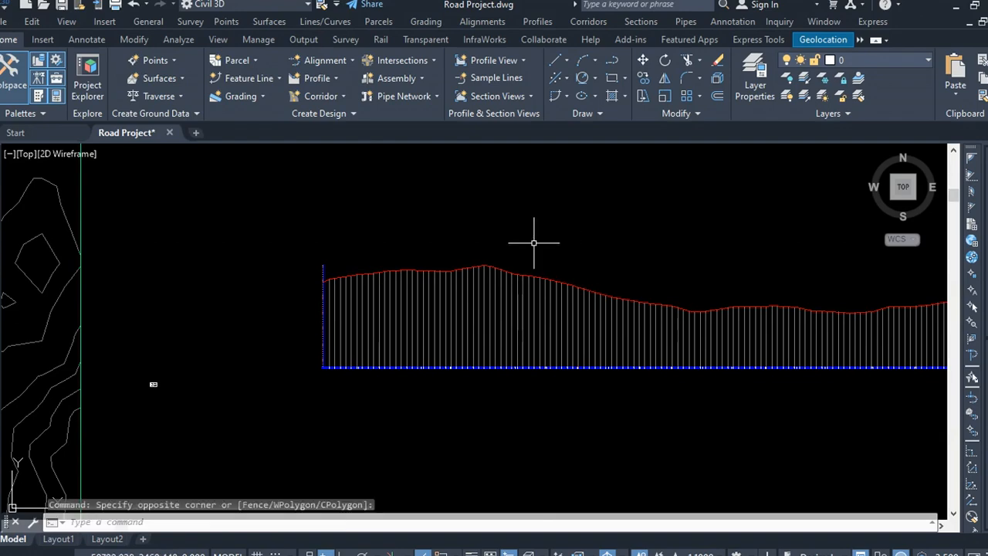
pyautogui.click(579, 245)
pyautogui.click(546, 236)
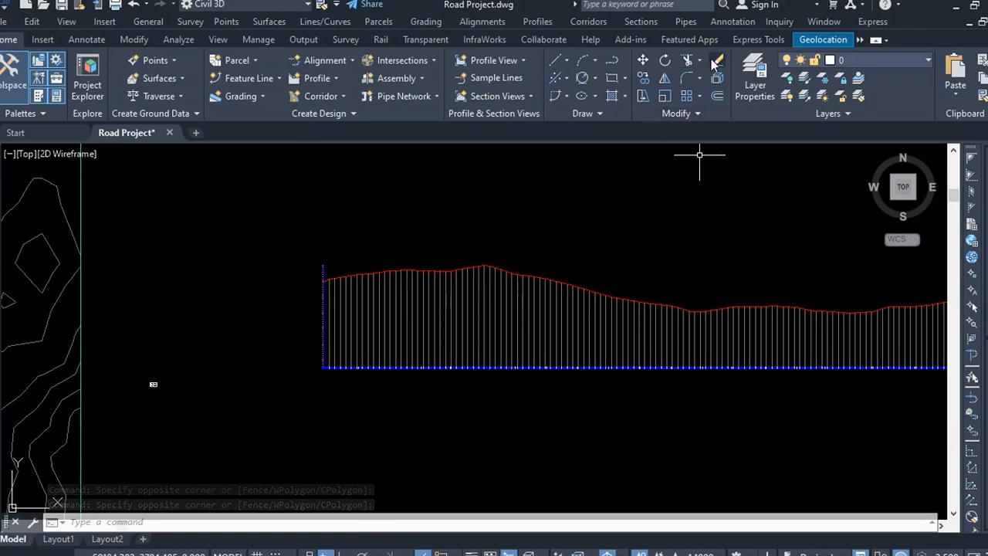
# Step: Sketch a three-segment polyline along the ground line from the profile view's left edge
pyautogui.click(612, 62)
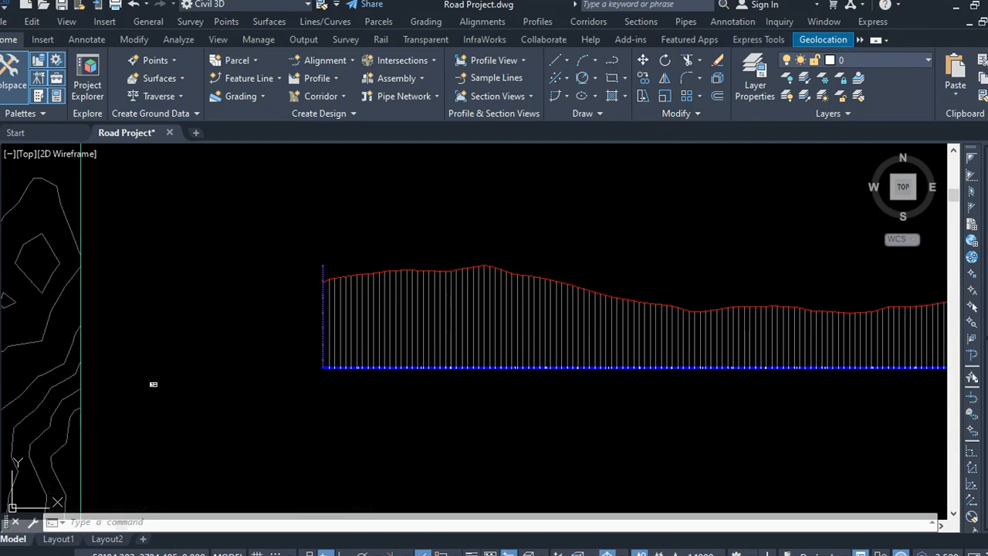
pyautogui.scroll(5, 376, 269)
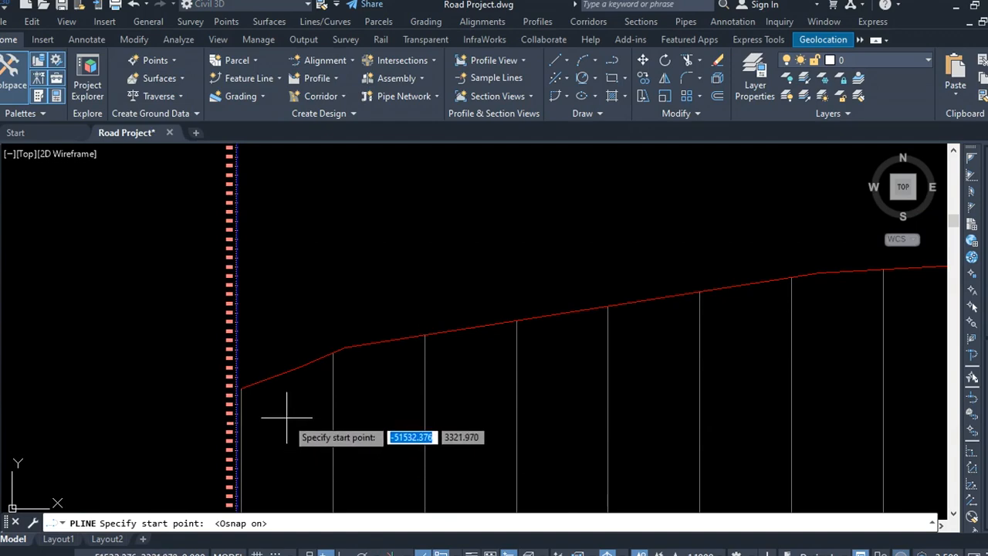
pyautogui.click(241, 388)
pyautogui.scroll(-8, 261, 368)
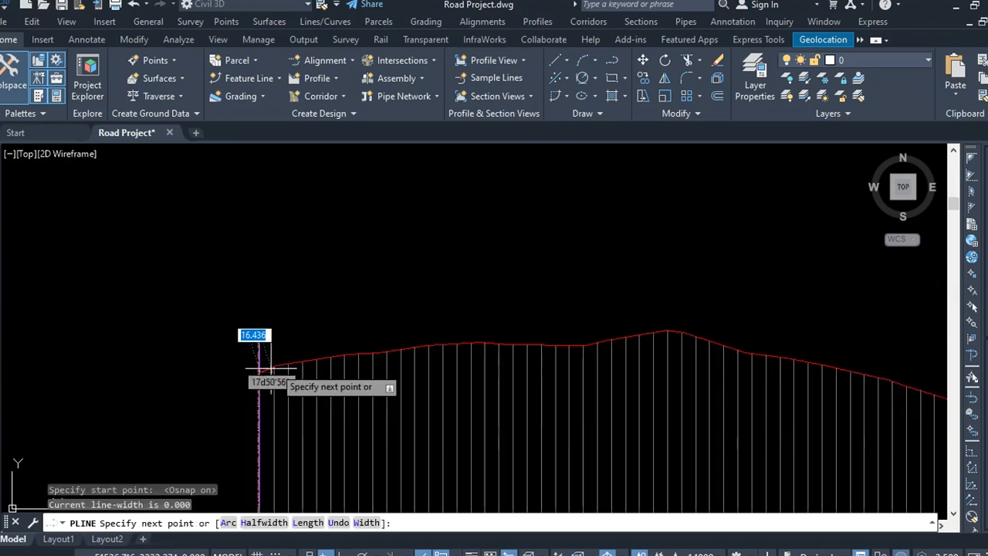
pyautogui.scroll(2, 632, 356)
pyautogui.scroll(5, 632, 351)
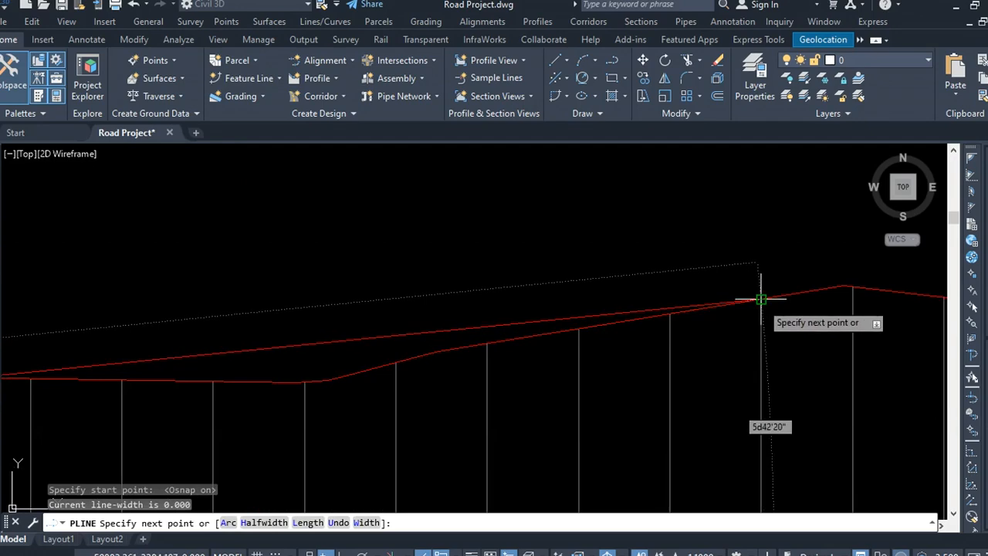
pyautogui.click(761, 298)
pyautogui.scroll(-5, 481, 331)
pyautogui.scroll(3, 541, 353)
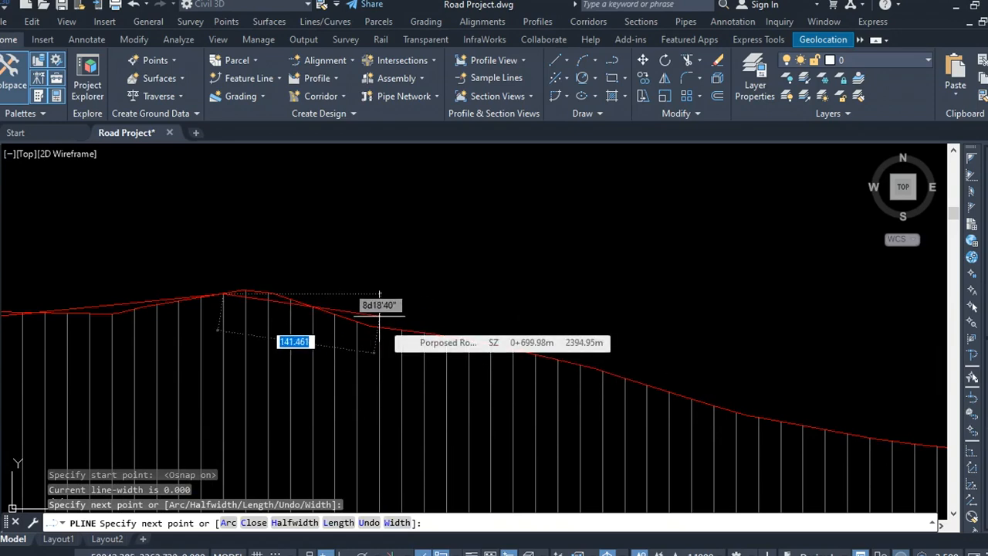
pyautogui.click(383, 255)
pyautogui.rightClick(382, 255)
pyautogui.click(401, 263)
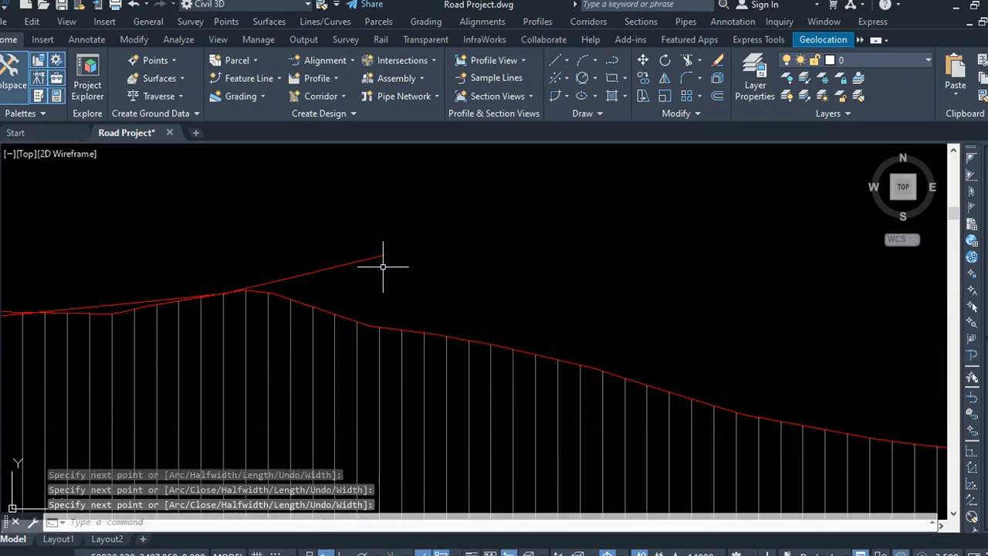
# Step: Change the sketched polyline's color to Green
pyautogui.click(383, 266)
pyautogui.click(347, 269)
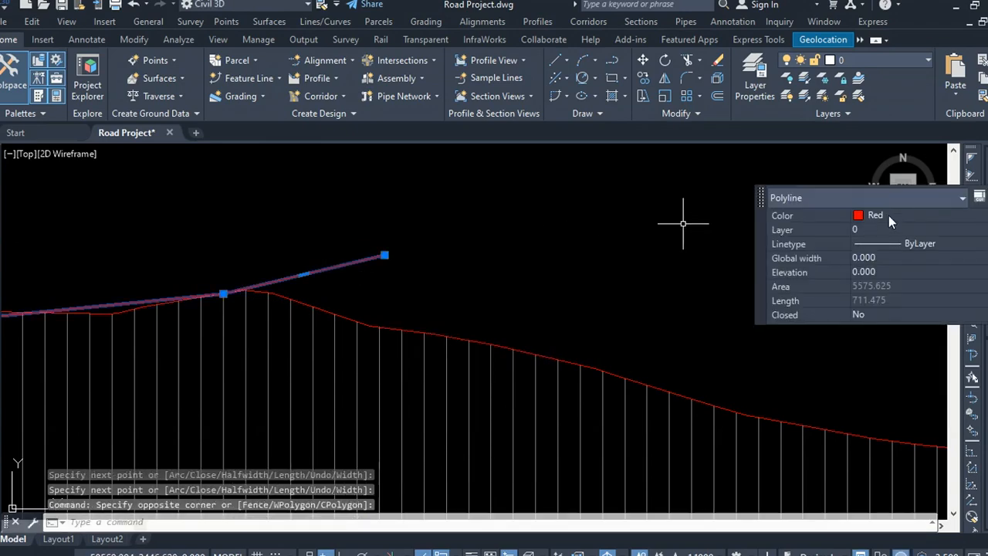
pyautogui.click(888, 215)
pyautogui.click(880, 283)
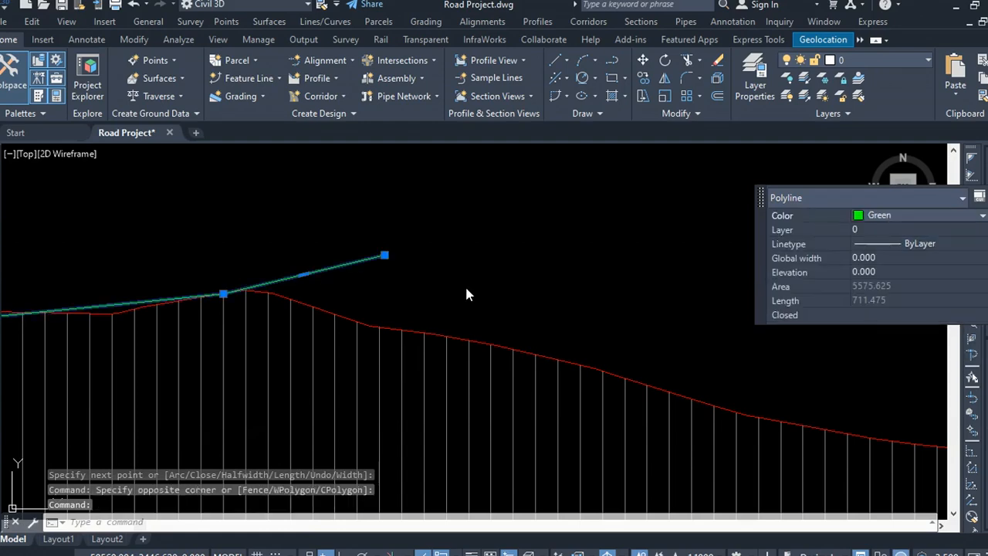
pyautogui.click(581, 283)
pyautogui.click(487, 248)
# Step: Delete the sketched polyline
pyautogui.scroll(-4, 455, 268)
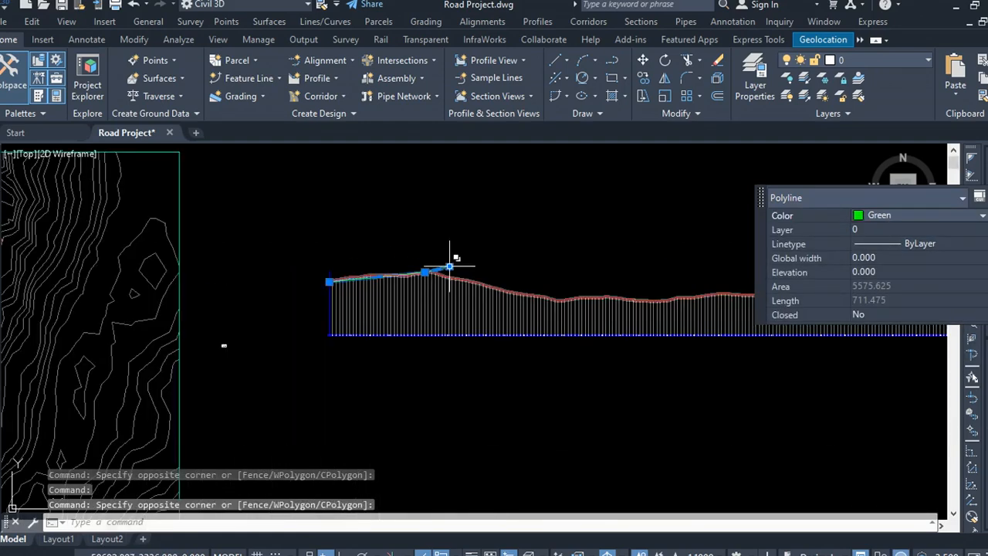
pyautogui.scroll(4, 450, 266)
pyautogui.press('Delete')
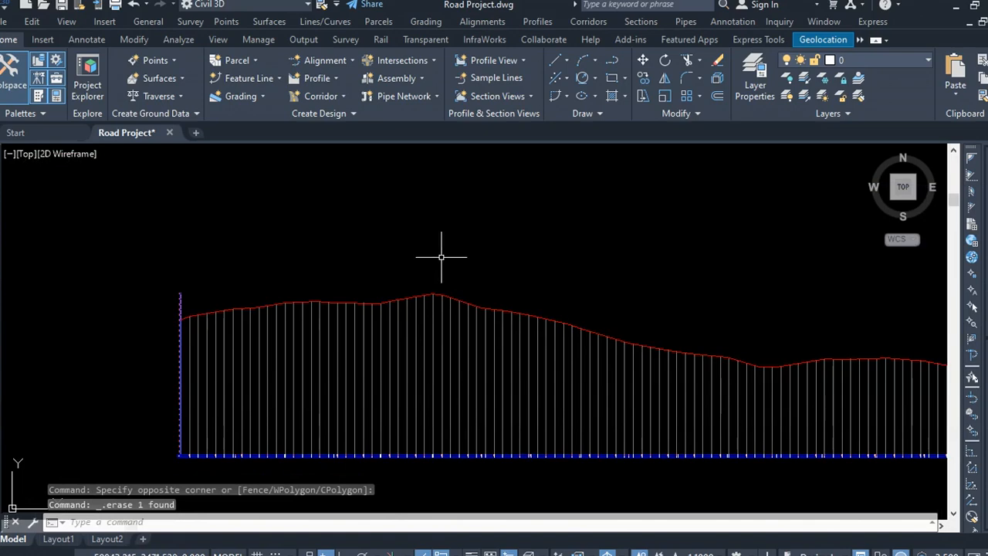
pyautogui.scroll(5, 202, 322)
pyautogui.scroll(-5, 209, 318)
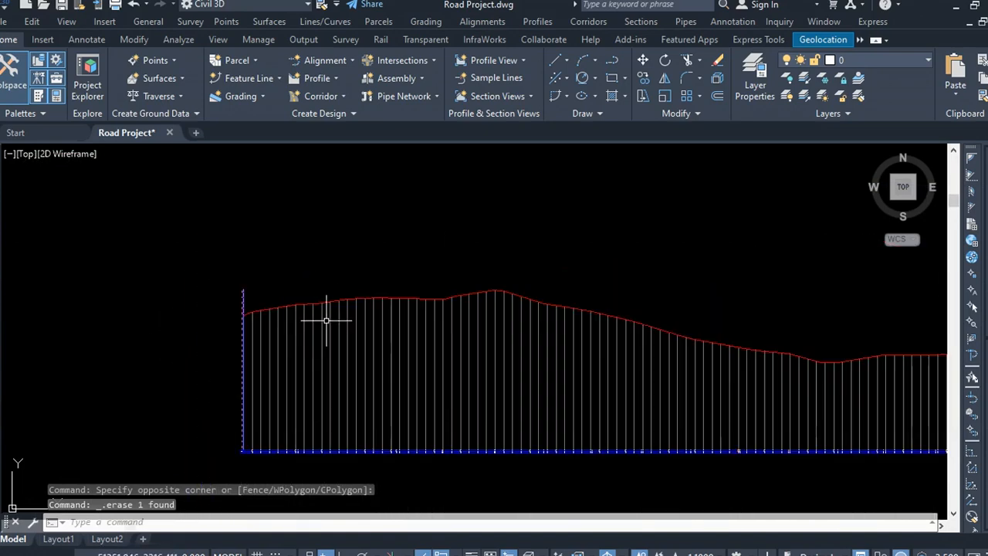
pyautogui.click(358, 269)
pyautogui.click(306, 251)
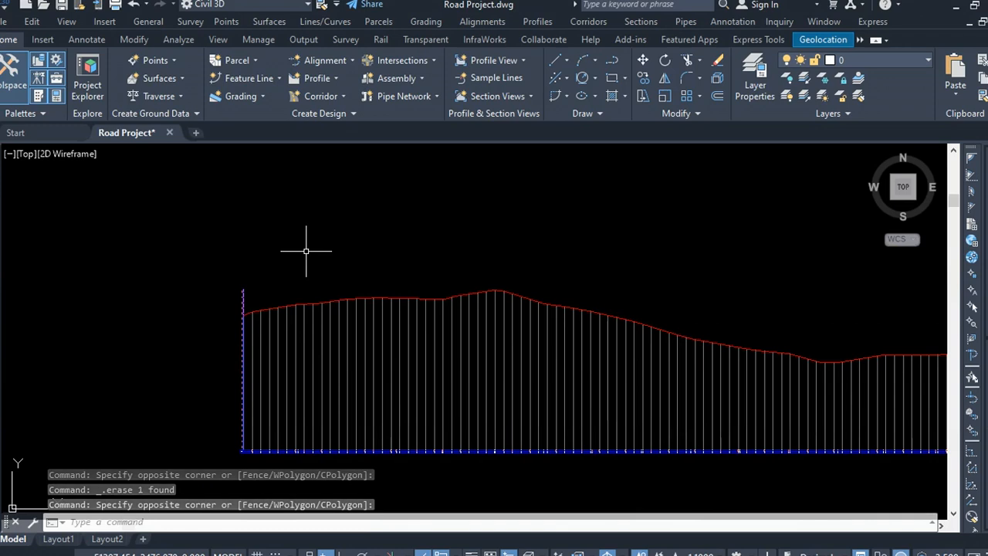
# Step: Try to create a layout profile named Design profile on the profile view, then close the layout tools
pyautogui.click(540, 26)
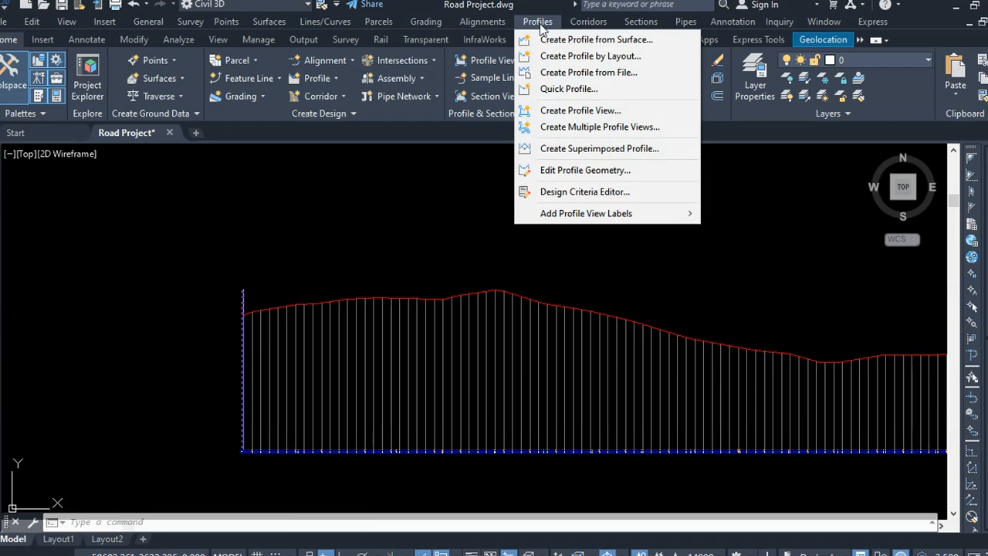
pyautogui.click(604, 61)
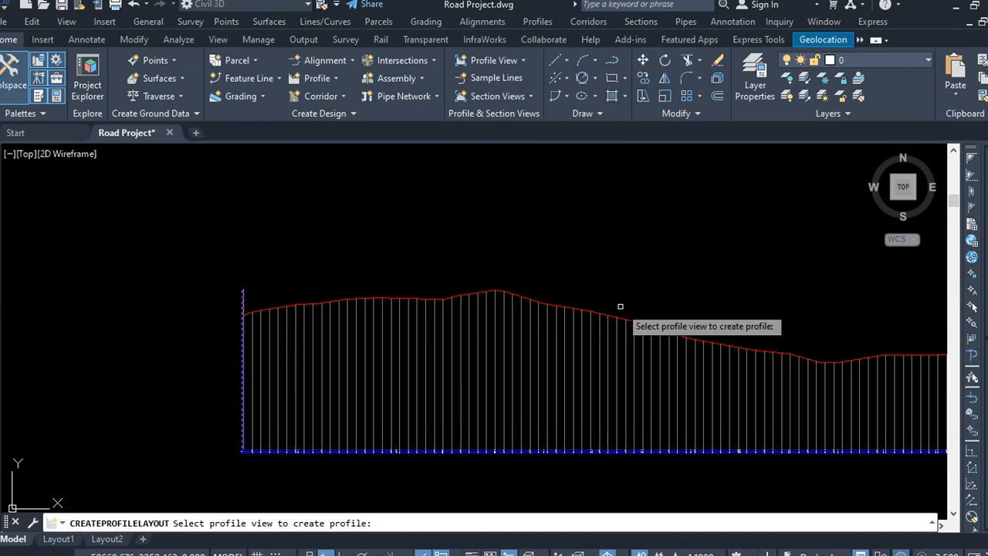
pyautogui.click(392, 340)
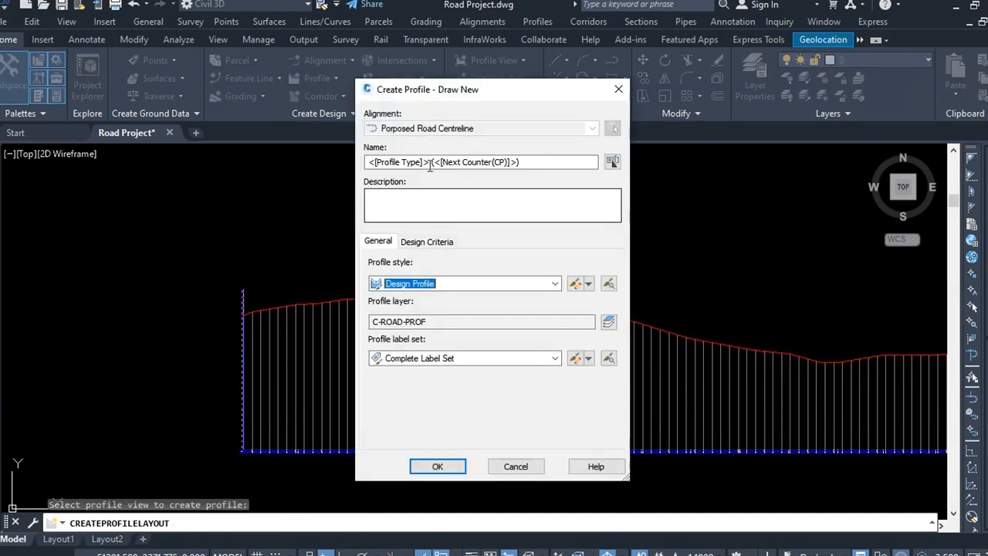
pyautogui.moveTo(595, 162); pyautogui.dragTo(354, 162)
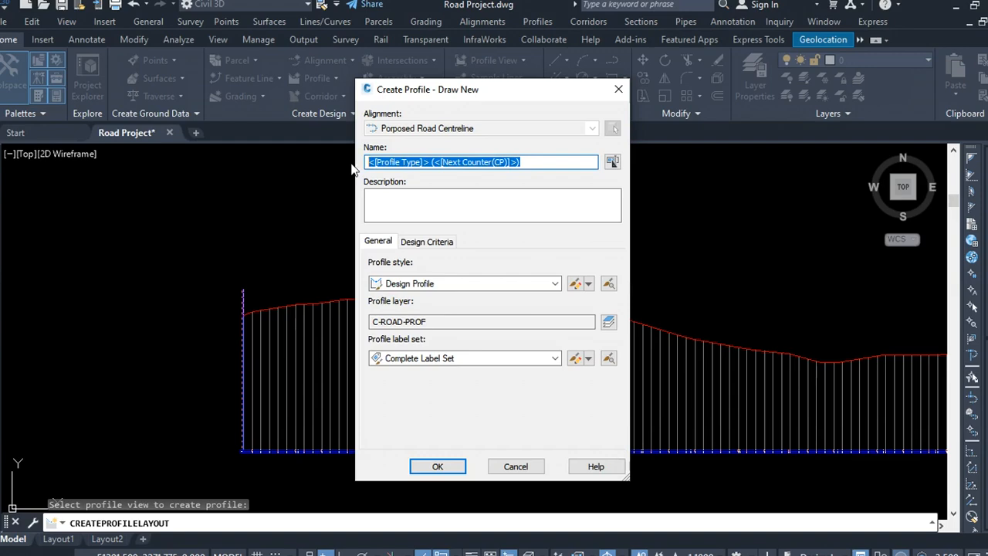
pyautogui.write('Design profile')
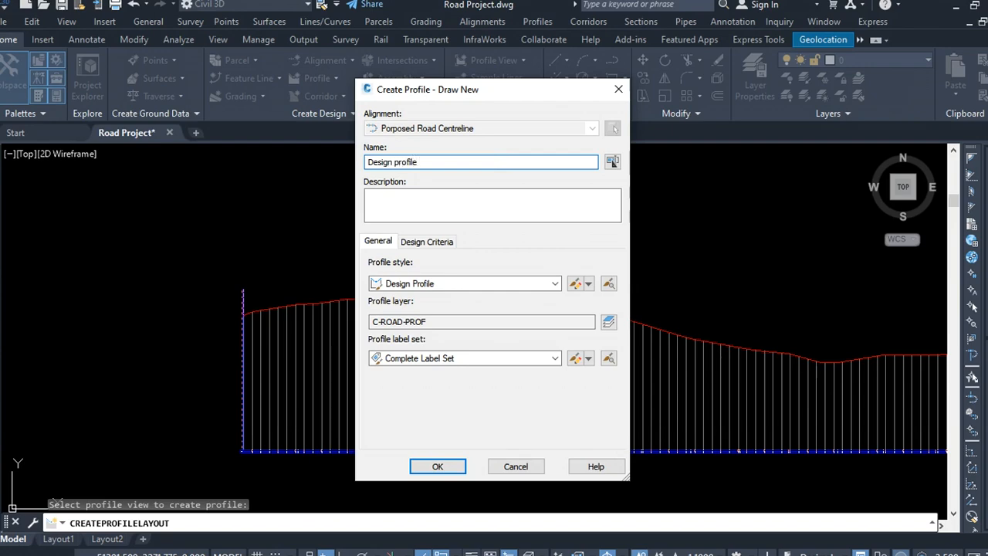
pyautogui.click(454, 468)
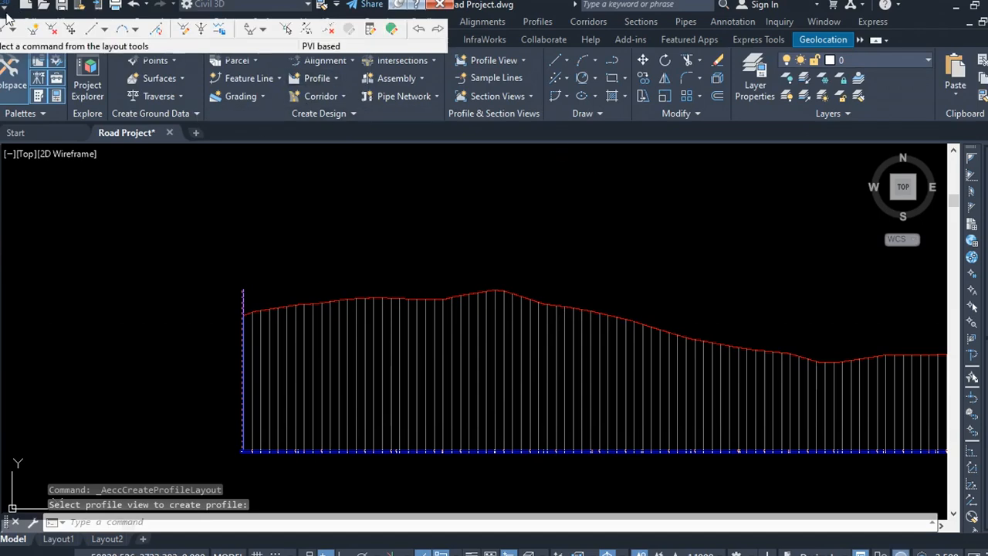
pyautogui.moveTo(6, 17)
pyautogui.mouseDown()
pyautogui.moveTo(122, 44)
pyautogui.moveTo(263, 122)
pyautogui.moveTo(290, 180)
pyautogui.mouseUp()
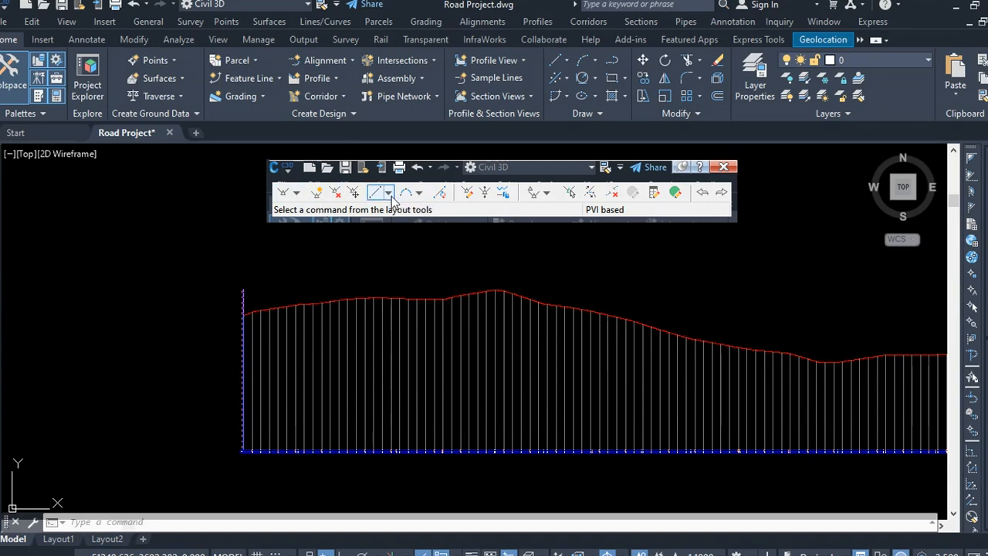
pyautogui.click(295, 193)
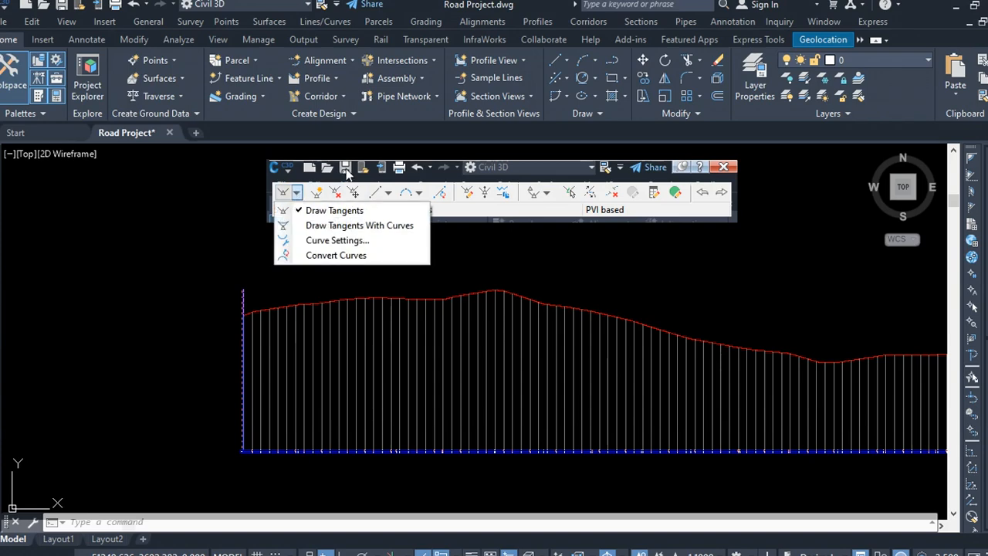
pyautogui.click(295, 193)
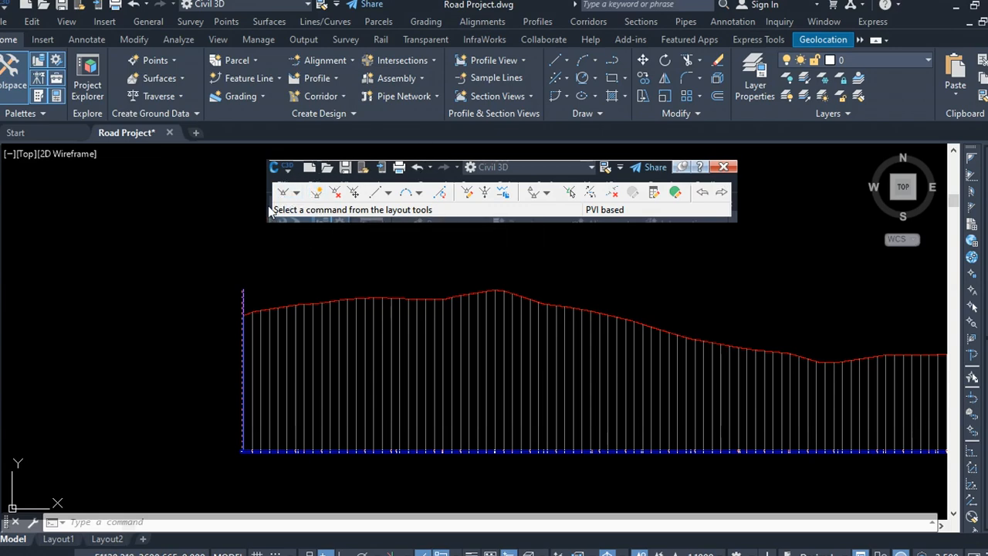
pyautogui.click(726, 168)
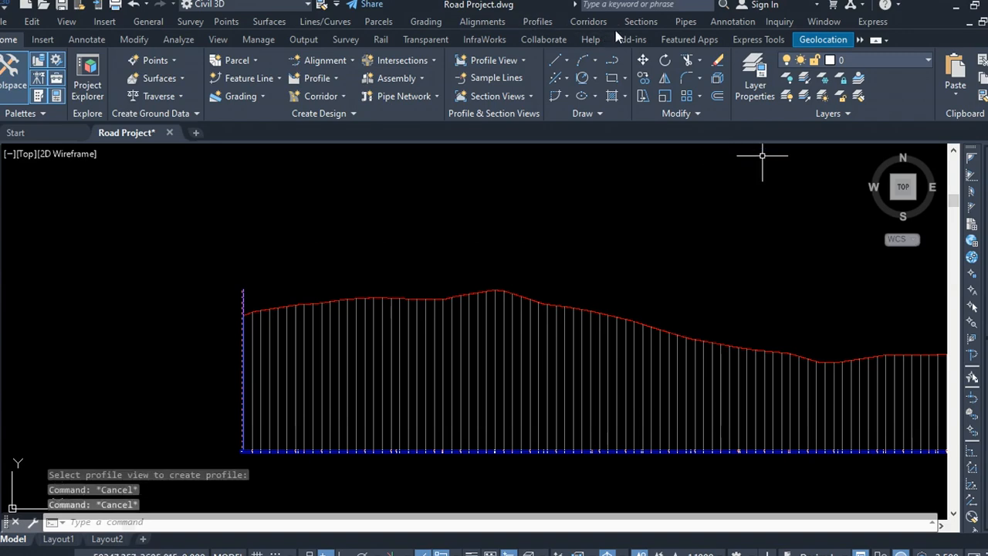
# Step: Create a profile by layout on the profile view named Design Profile
pyautogui.click(537, 22)
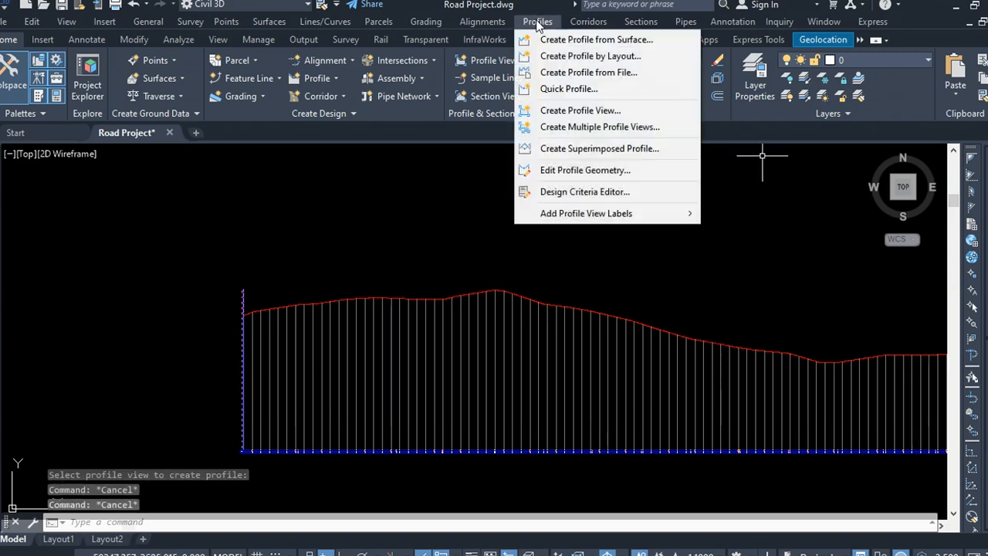
pyautogui.click(619, 54)
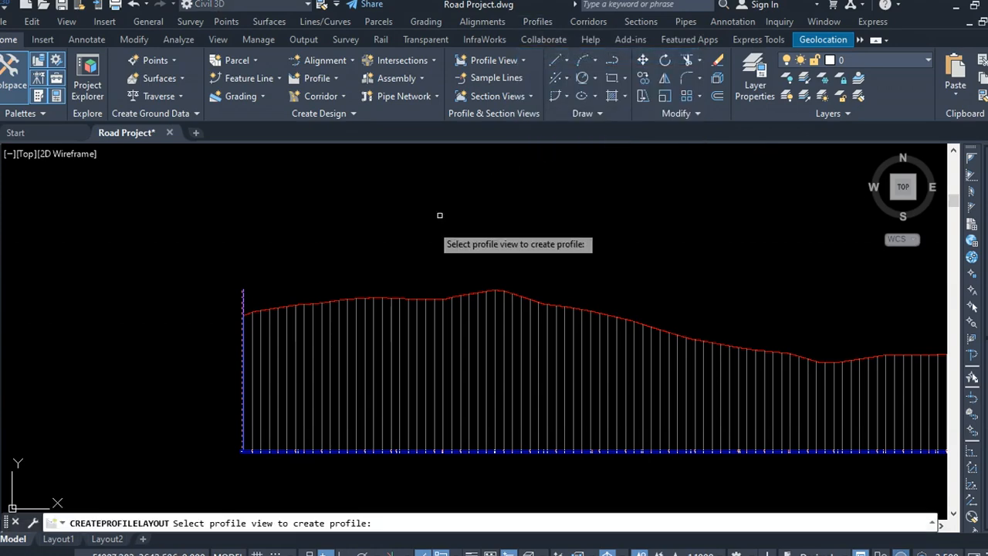
pyautogui.click(275, 393)
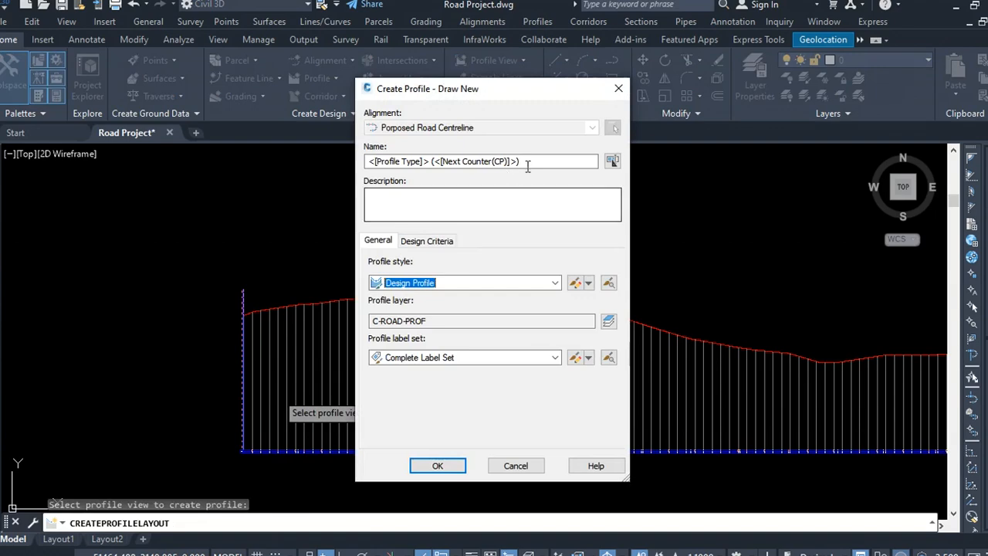
pyautogui.moveTo(528, 166); pyautogui.dragTo(309, 161)
pyautogui.write('Design Profile')
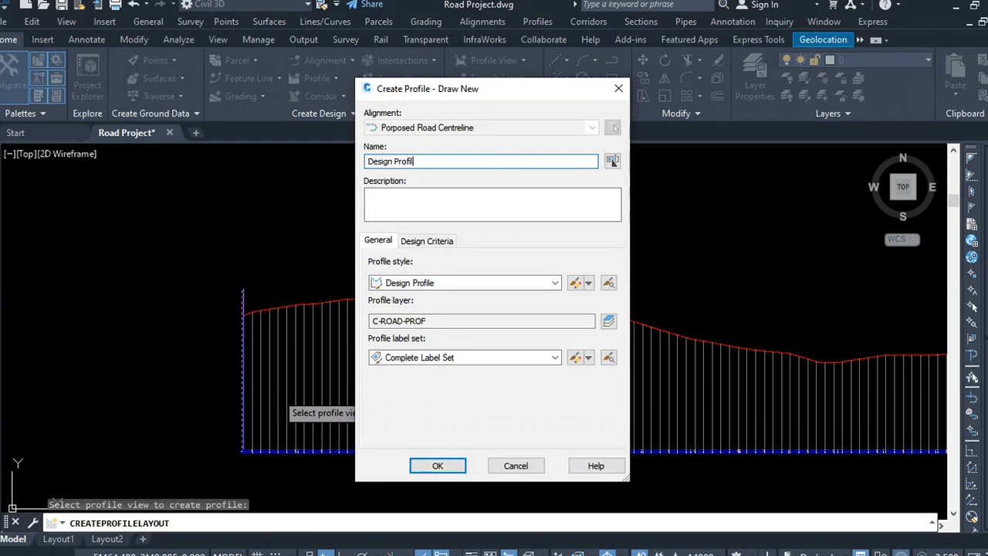
pyautogui.click(438, 466)
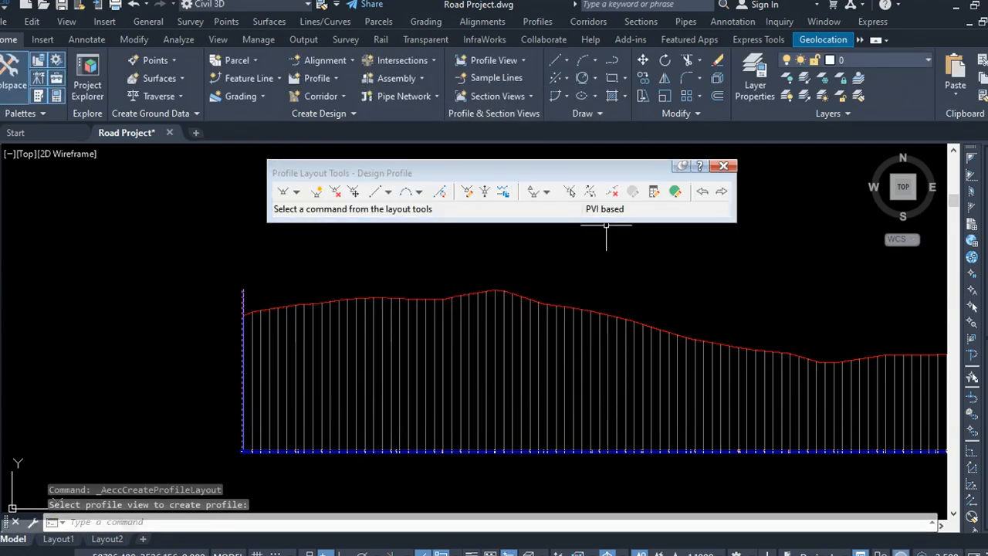
# Step: Set the vertical curve settings to Circular with a 150 m default radius for crest and sag curves
pyautogui.click(297, 192)
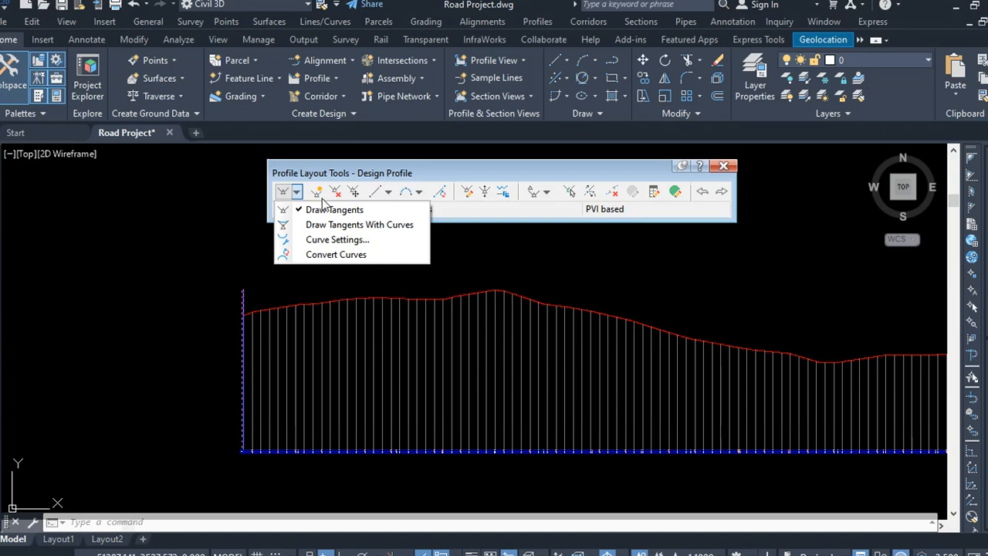
pyautogui.click(342, 240)
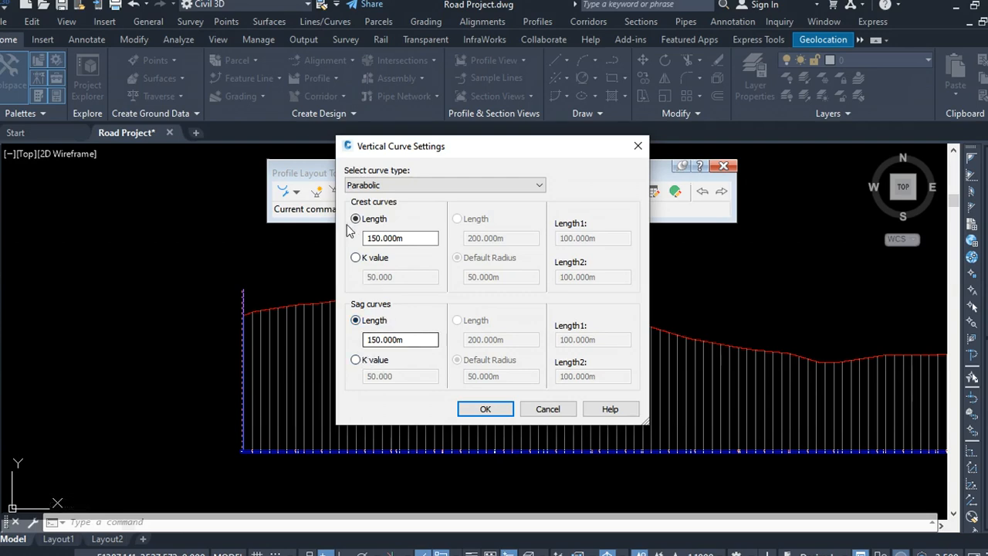
pyautogui.click(423, 187)
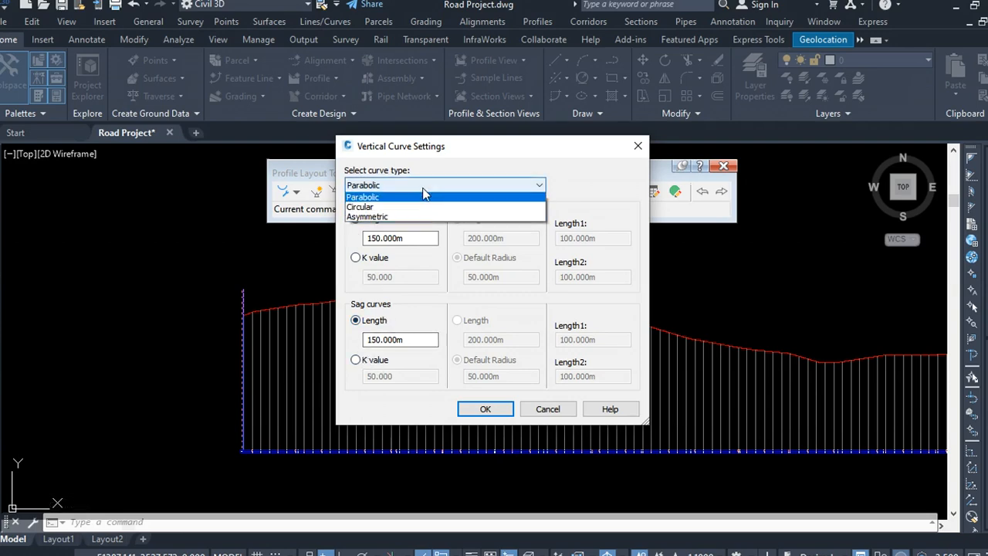
pyautogui.click(378, 209)
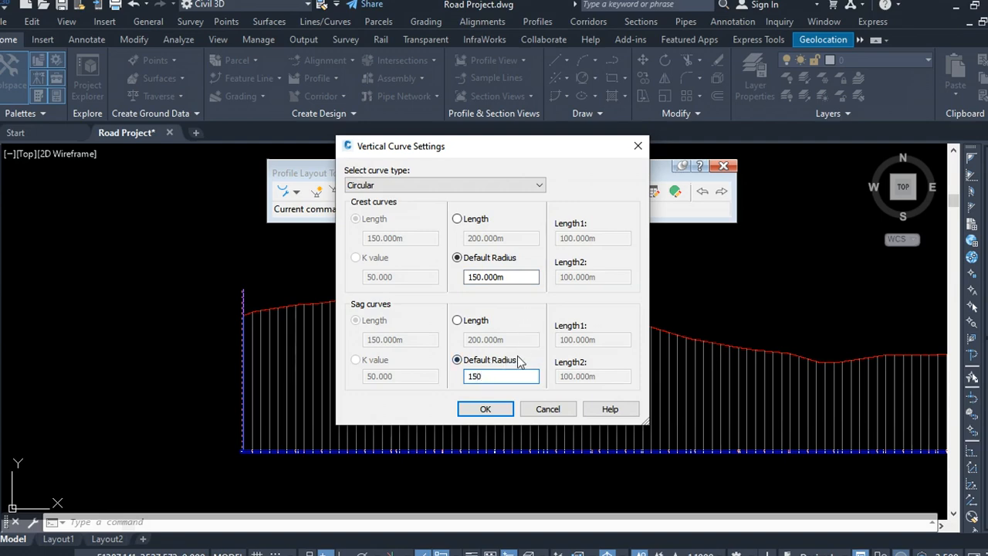
pyautogui.click(503, 414)
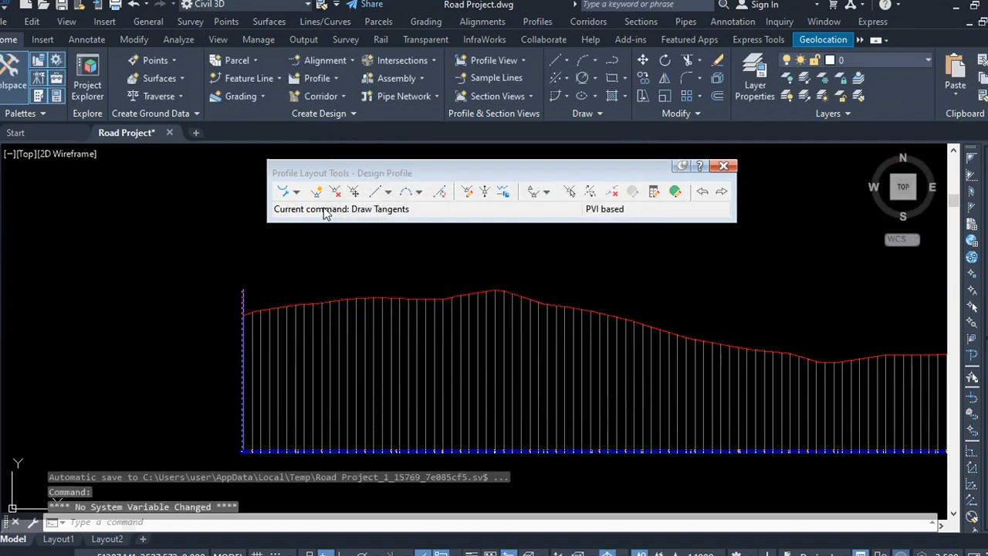
# Step: Start drawing tangents with curves and pick the design profile's start point at the profile view's left edge, about elevation 2359
pyautogui.click(298, 192)
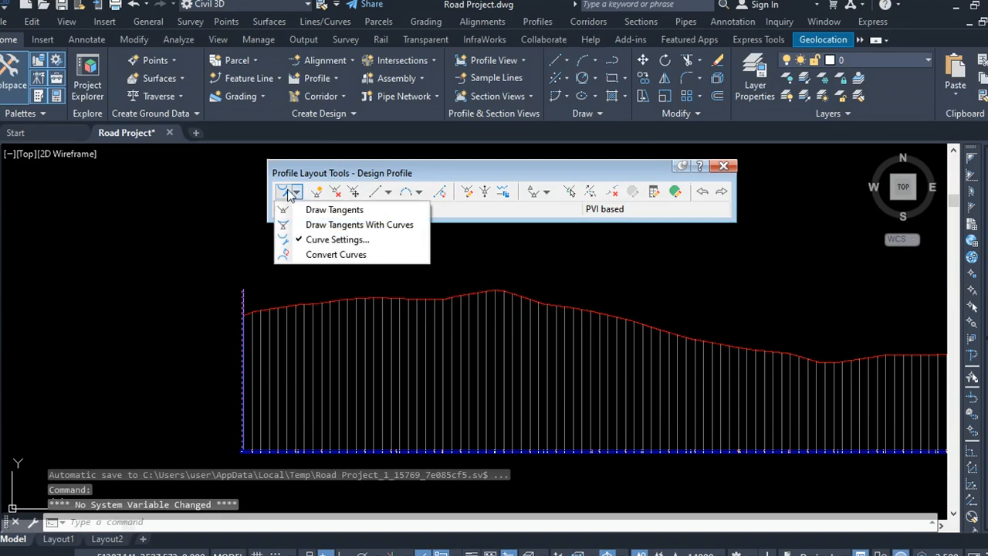
pyautogui.click(328, 225)
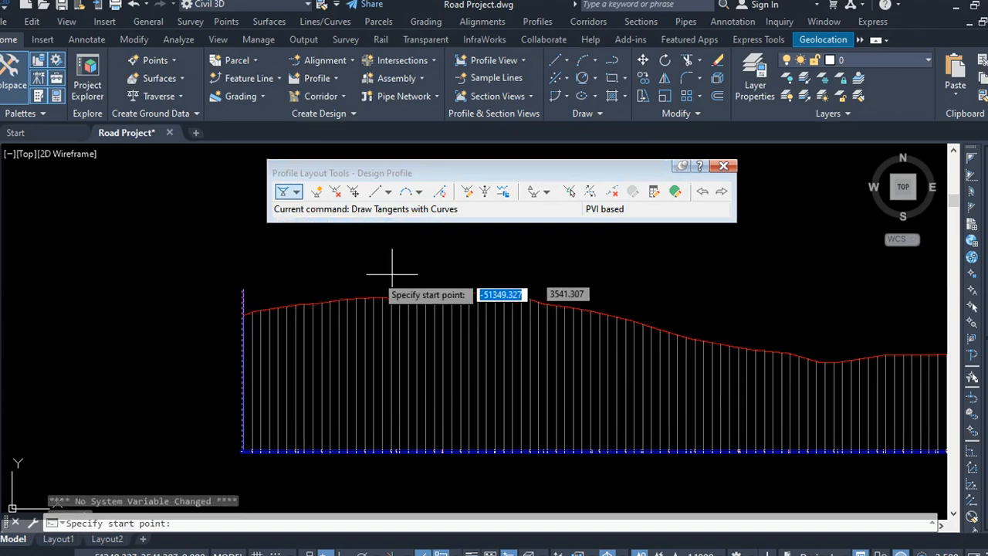
pyautogui.scroll(5, 247, 321)
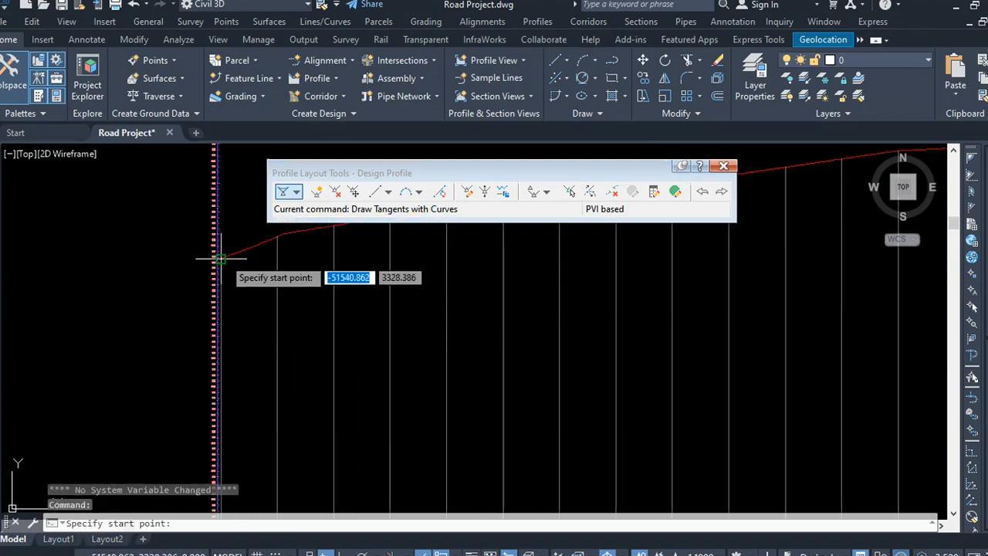
pyautogui.scroll(4, 225, 254)
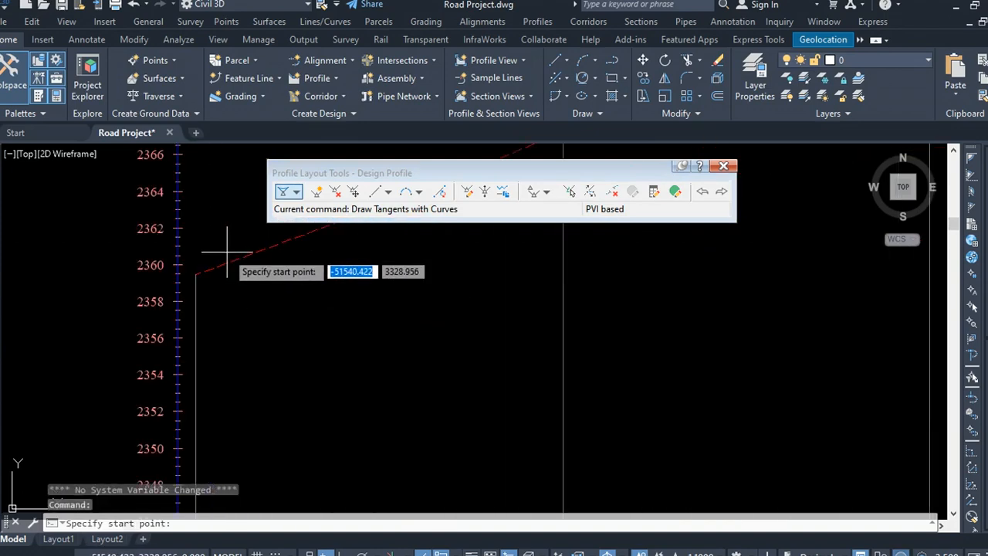
pyautogui.click(195, 274)
# Step: Place the next PVIs along the ground line, following the gentle rise up to the first crest
pyautogui.scroll(-2, 160, 413)
pyautogui.scroll(-5, 174, 382)
pyautogui.scroll(3, 456, 344)
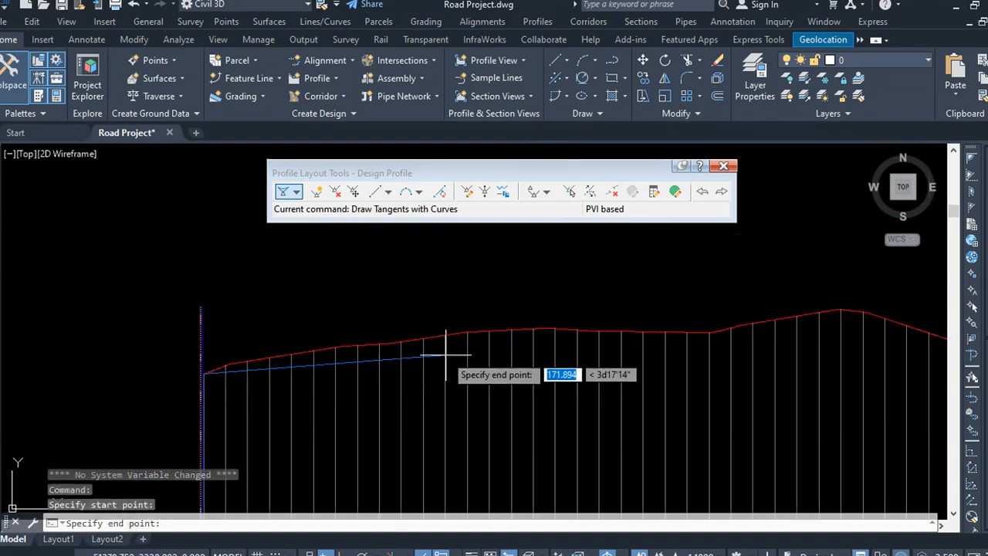
pyautogui.scroll(-4, 298, 363)
pyautogui.scroll(4, 93, 360)
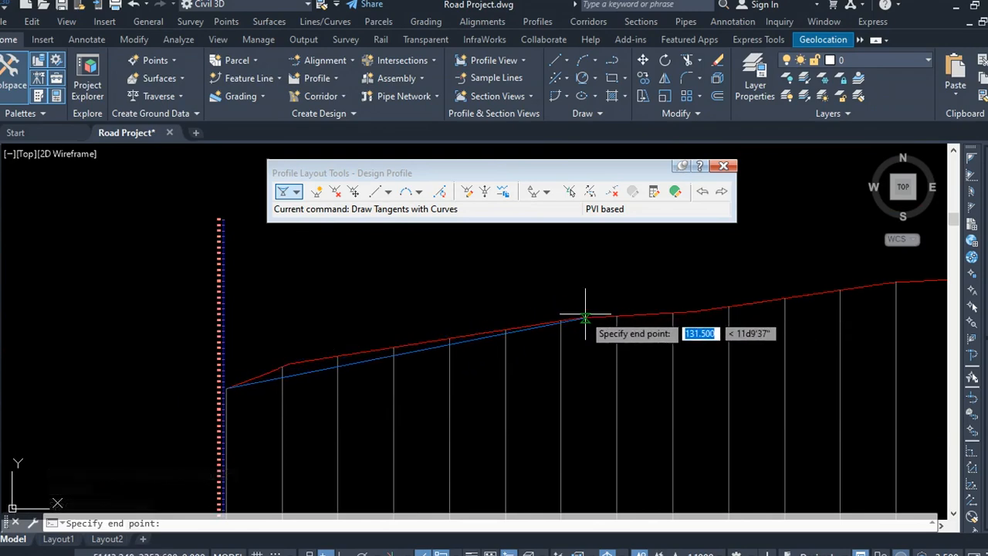
pyautogui.scroll(-4, 374, 349)
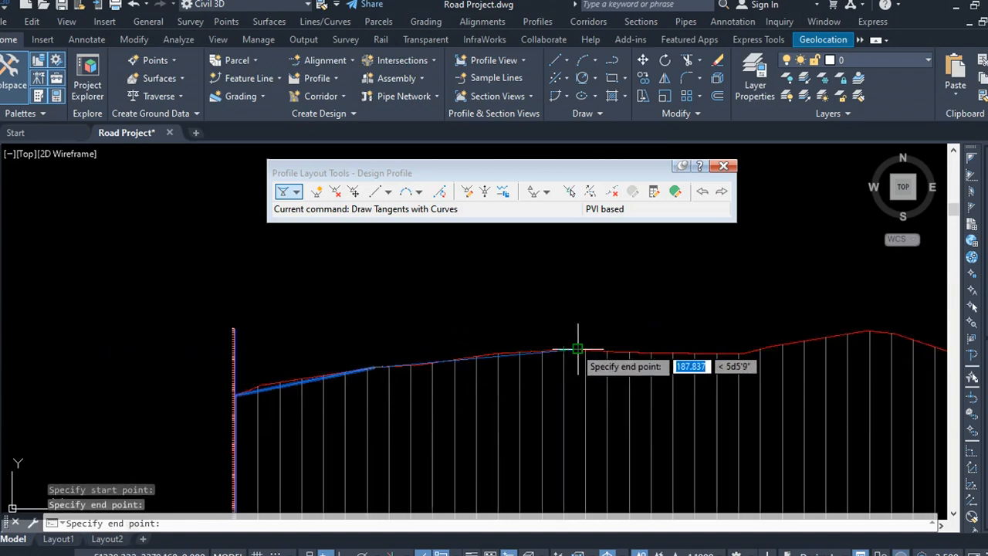
pyautogui.click(579, 349)
pyautogui.scroll(5, 752, 344)
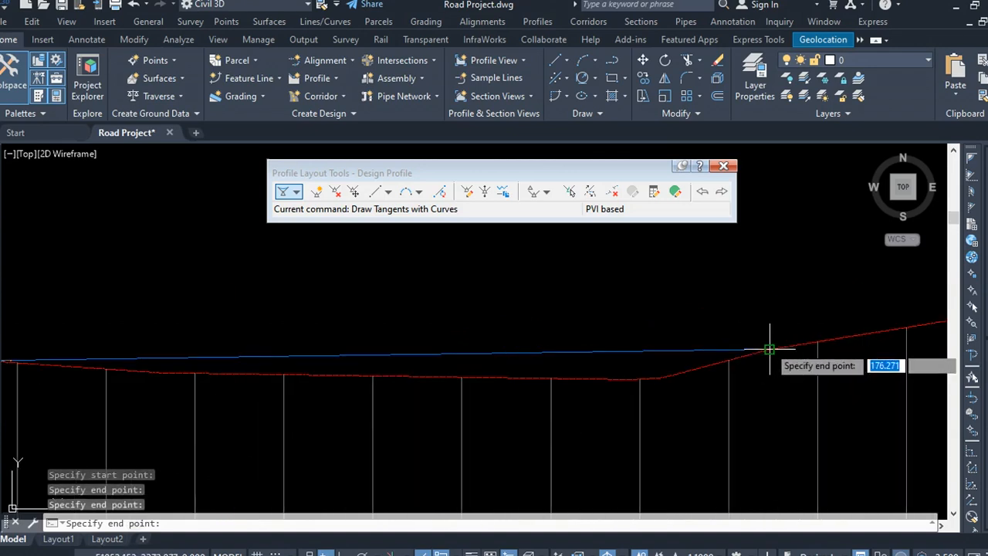
pyautogui.click(734, 359)
pyautogui.scroll(-7, 373, 376)
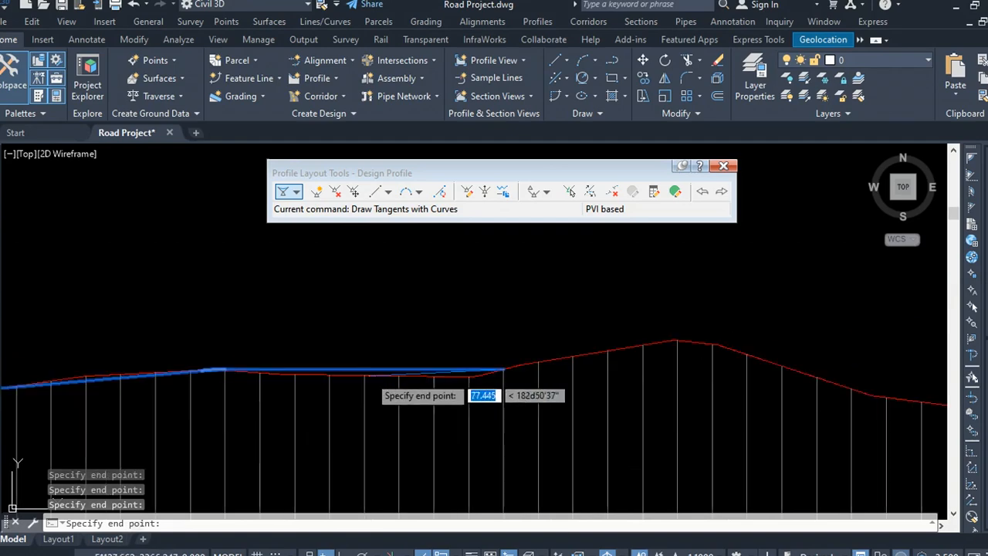
pyautogui.scroll(7, 498, 375)
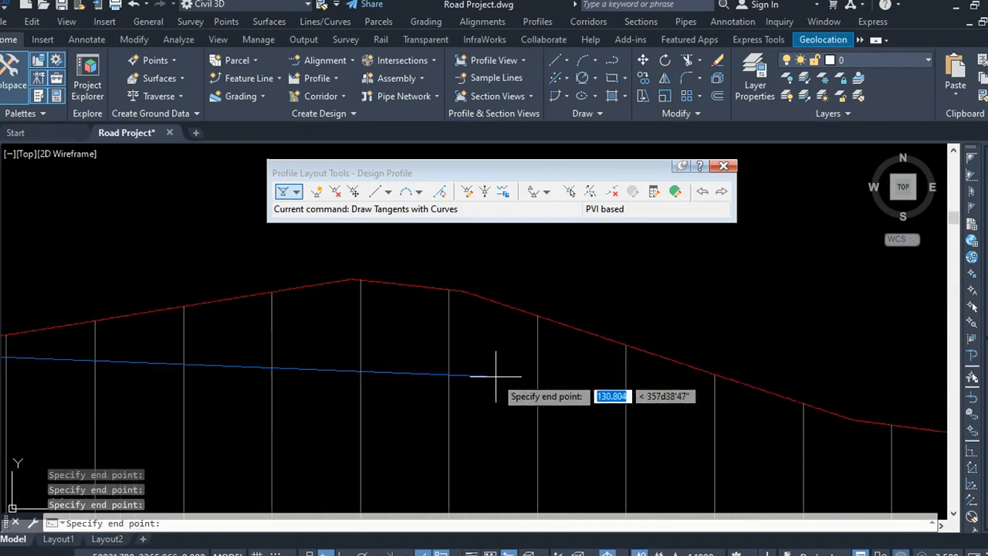
pyautogui.click(360, 279)
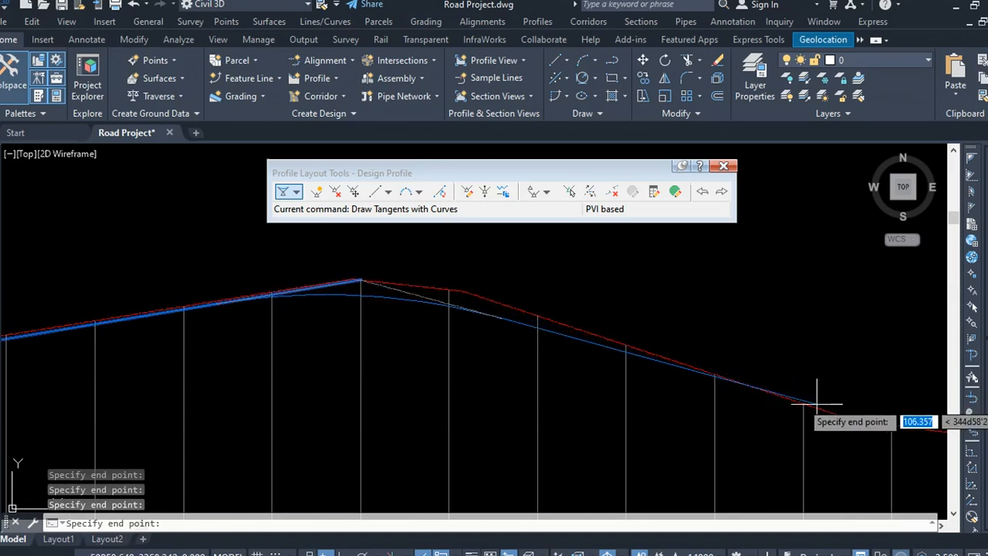
# Step: Continue placing PVIs down the long descending slope, keeping the tangents close to the ground line
pyautogui.scroll(-4, 358, 355)
pyautogui.scroll(4, 391, 347)
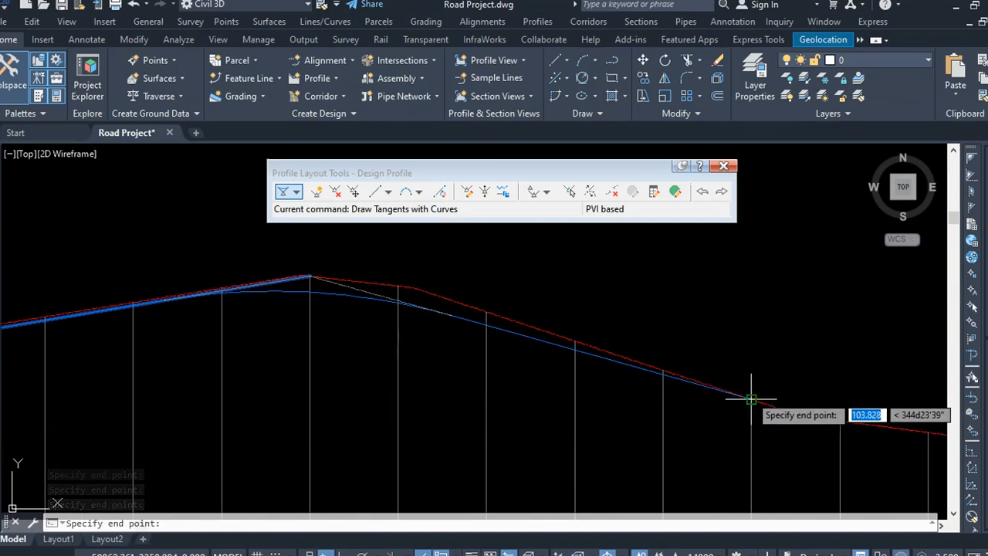
pyautogui.click(575, 339)
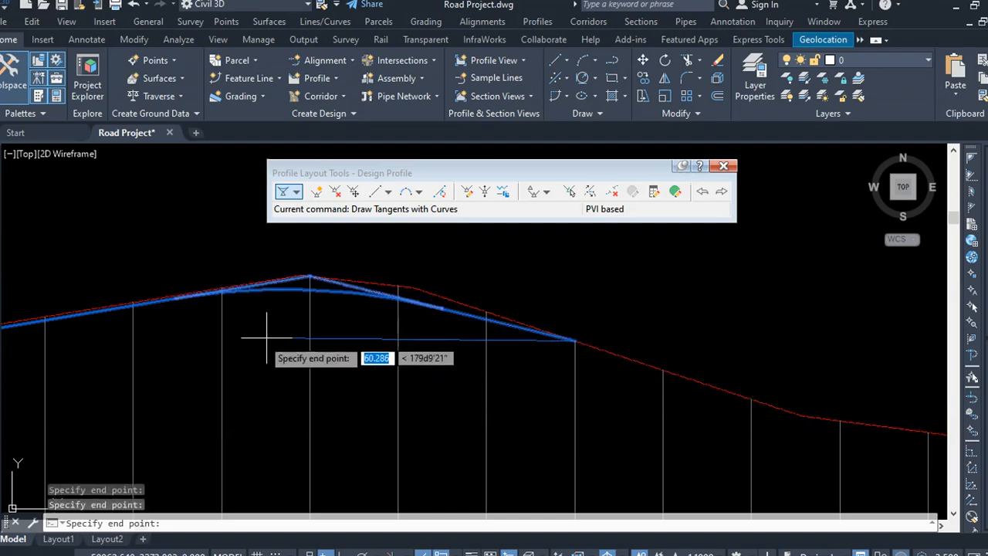
pyautogui.scroll(-4, 414, 360)
pyautogui.scroll(4, 506, 381)
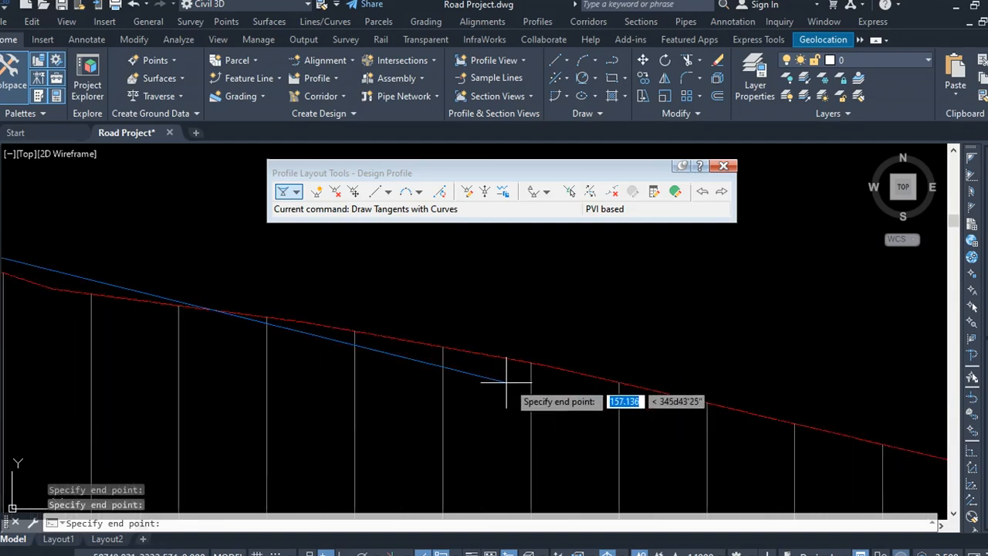
pyautogui.click(442, 347)
pyautogui.scroll(-4, 324, 298)
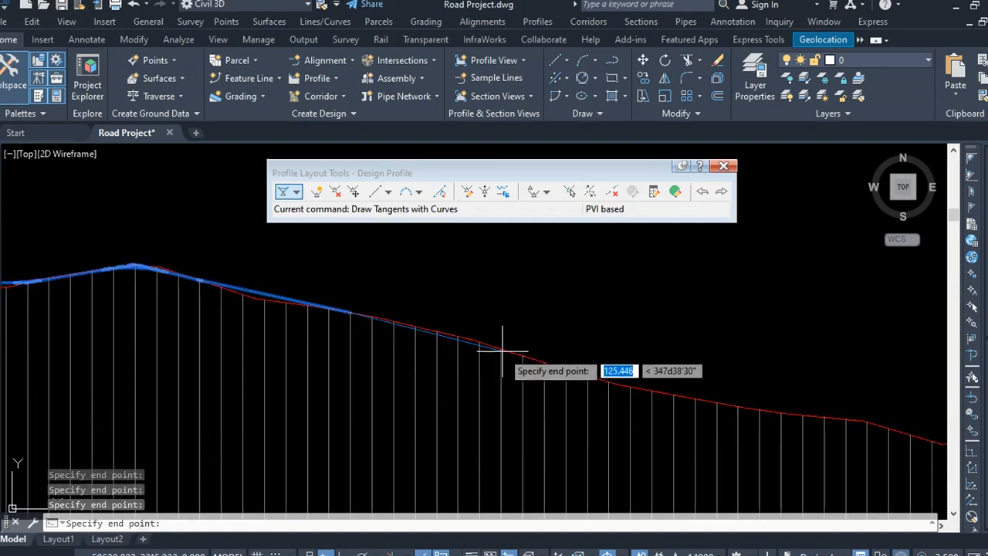
pyautogui.scroll(4, 563, 368)
pyautogui.click(606, 359)
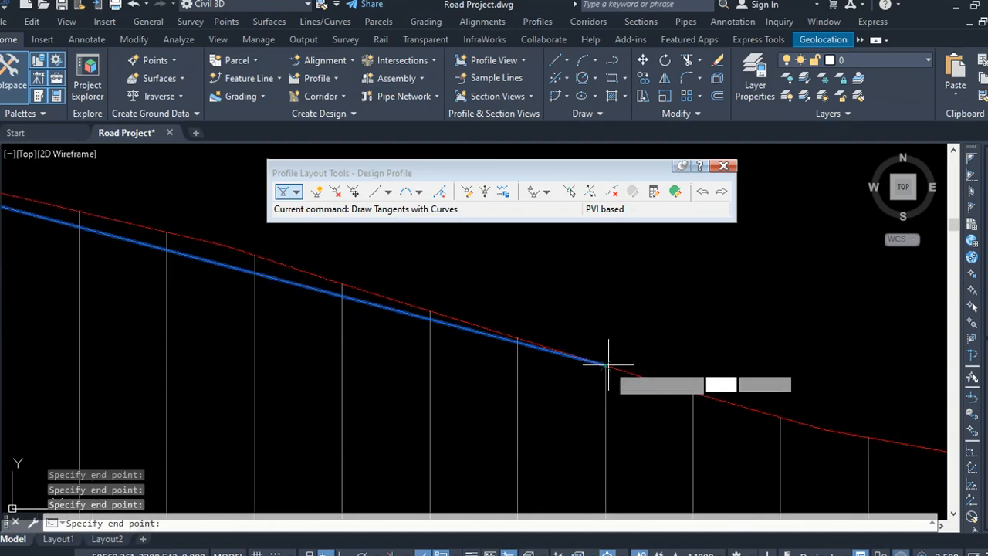
pyautogui.scroll(-4, 432, 348)
pyautogui.scroll(4, 772, 410)
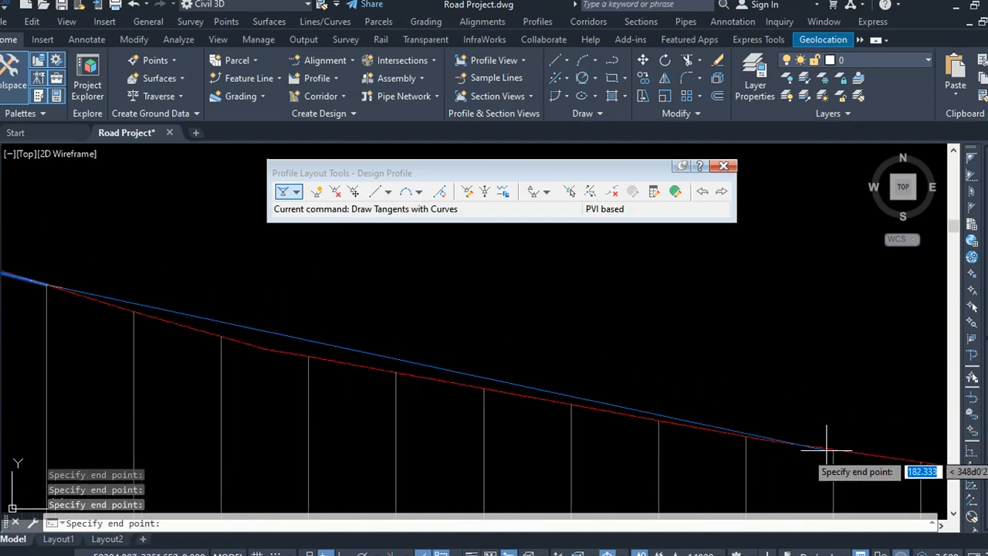
pyautogui.click(829, 448)
# Step: Place PVIs through the low valley and along the following nearly level stretch of ground
pyautogui.scroll(-6, 166, 335)
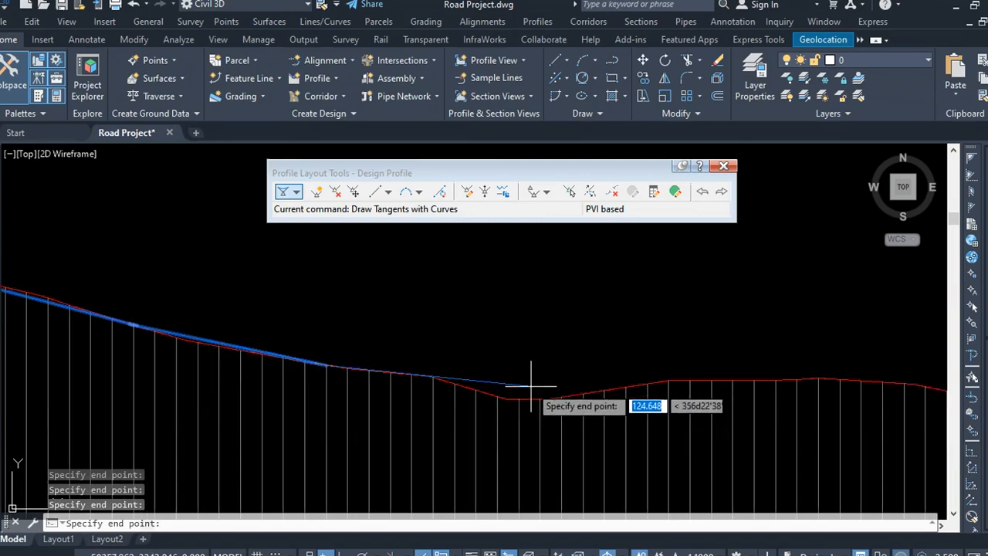
pyautogui.scroll(4, 455, 372)
pyautogui.scroll(4, 341, 373)
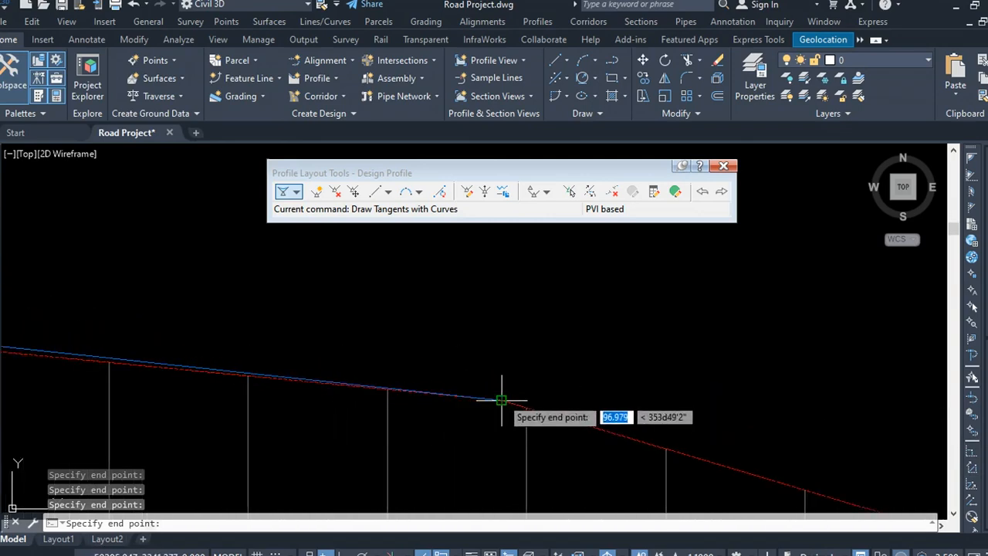
pyautogui.scroll(-6, 490, 404)
pyautogui.scroll(4, 503, 393)
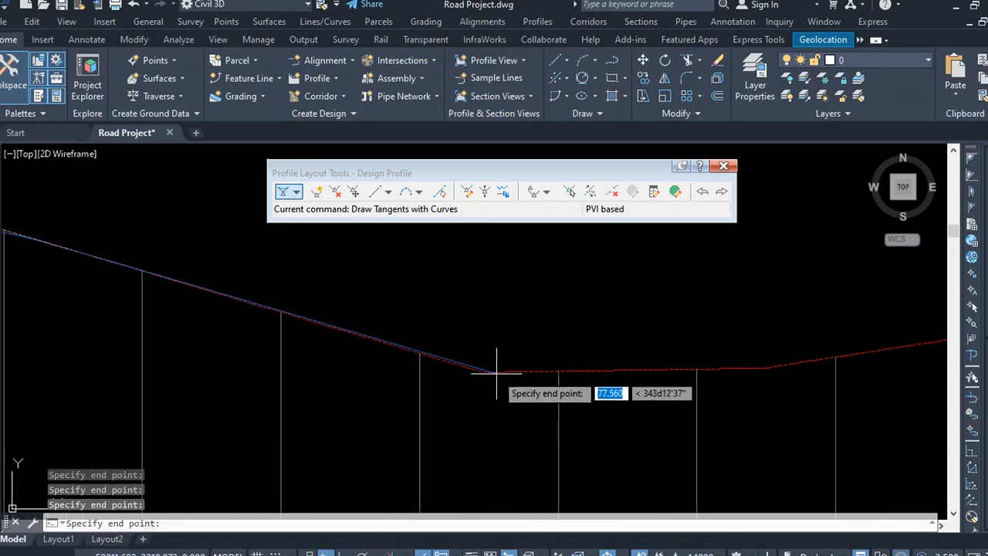
pyautogui.scroll(-4, 533, 374)
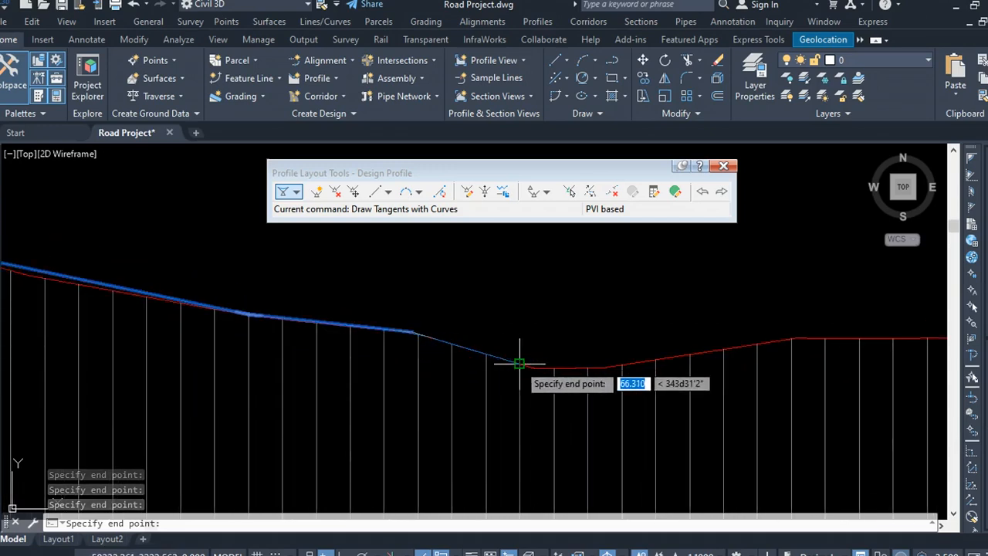
pyautogui.click(488, 353)
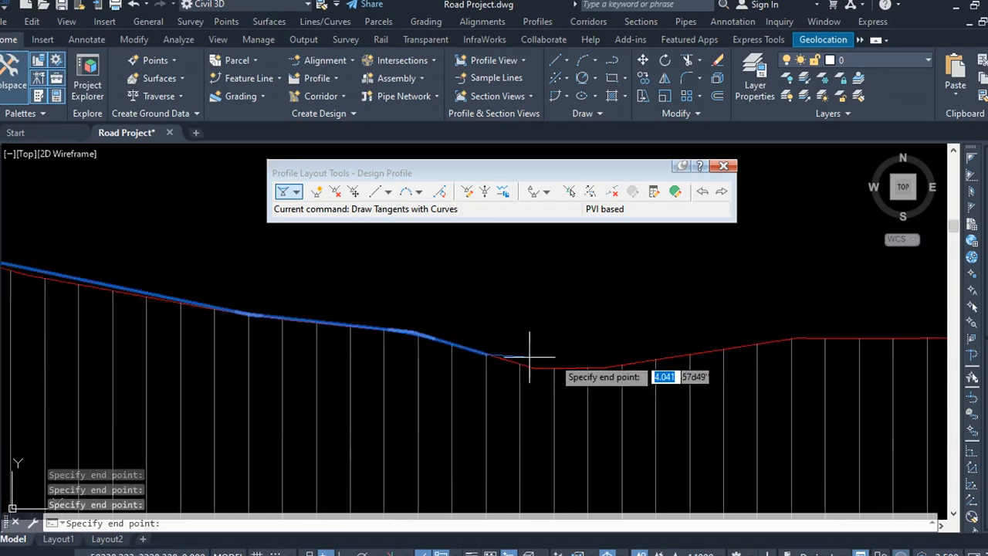
pyautogui.click(605, 367)
pyautogui.scroll(4, 756, 343)
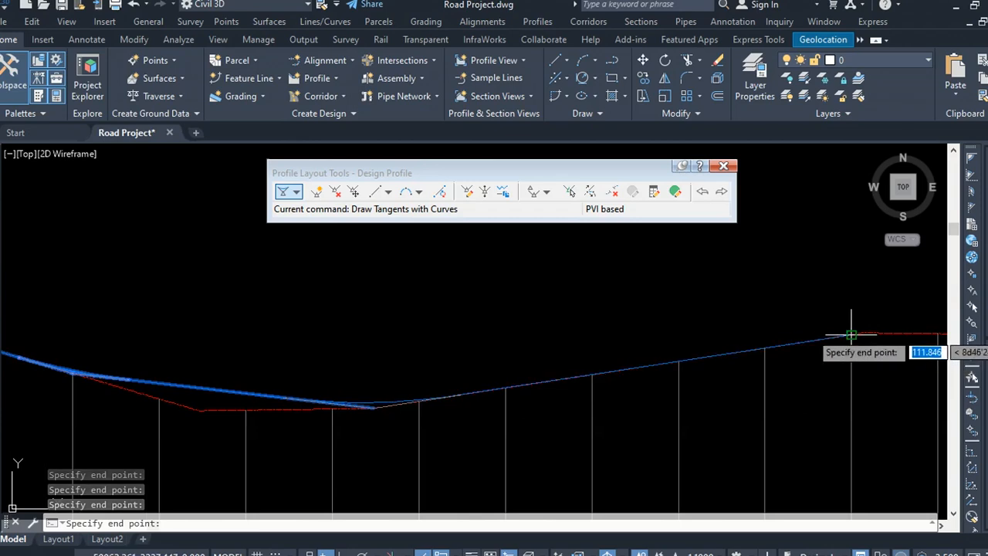
pyautogui.scroll(-4, 481, 370)
pyautogui.scroll(4, 617, 370)
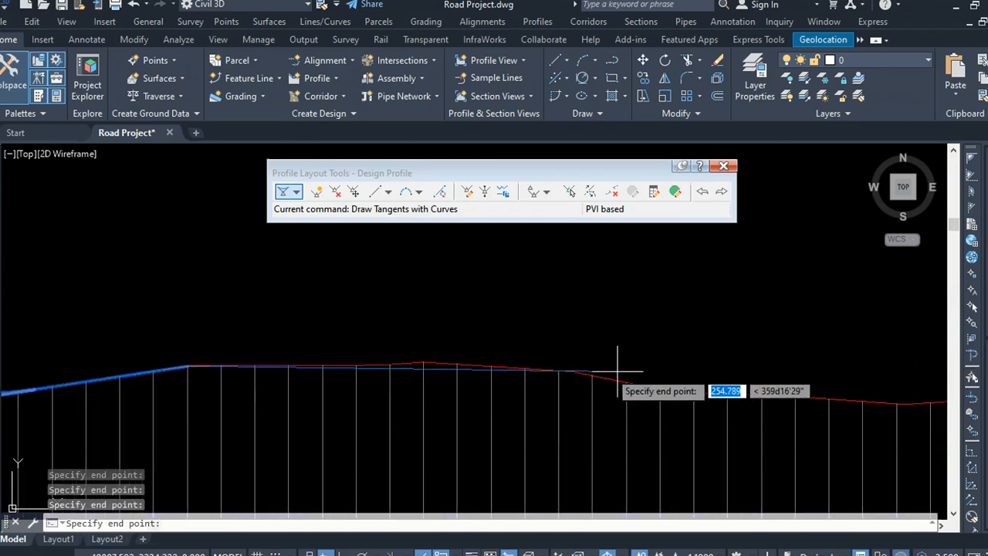
pyautogui.click(423, 361)
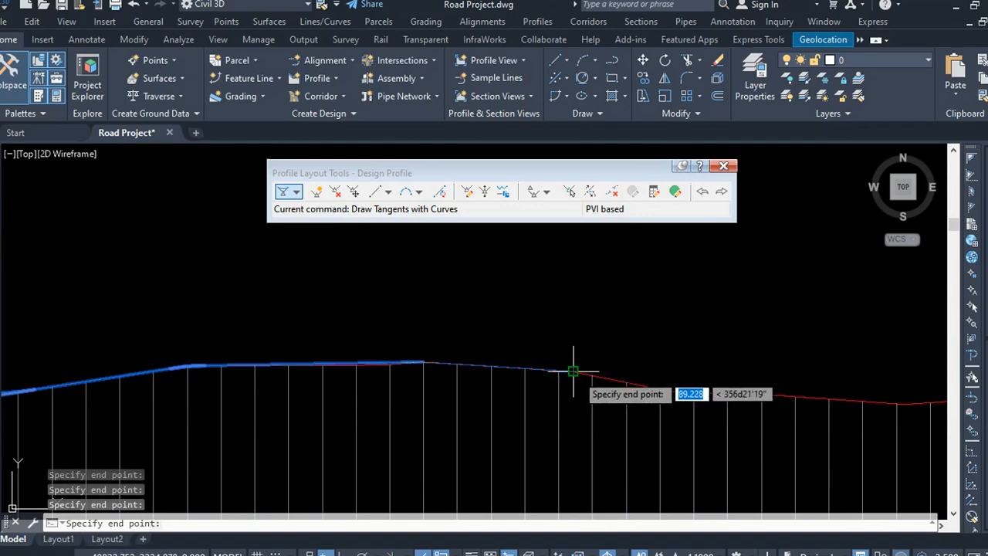
pyautogui.click(756, 393)
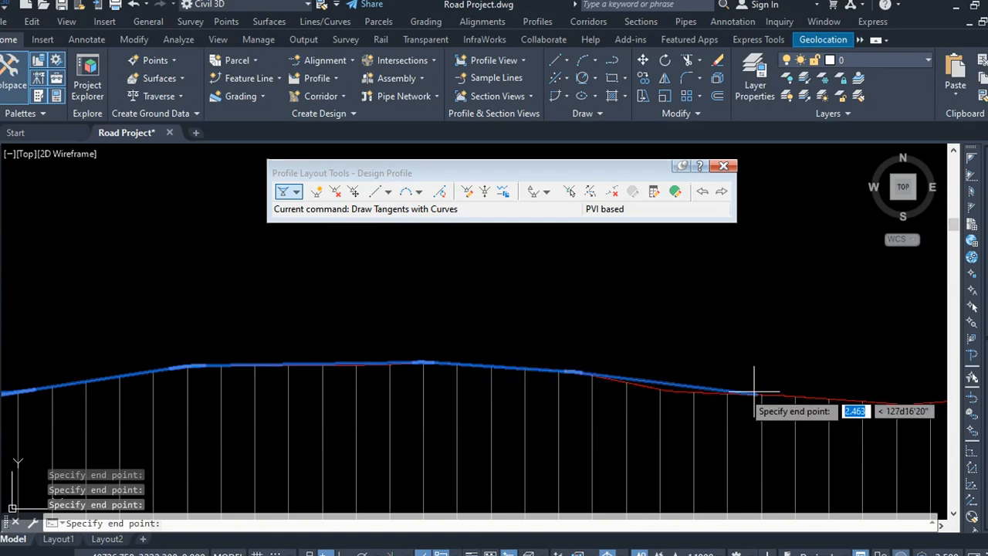
# Step: Add PVIs across the next dip and up the rising ground beyond it
pyautogui.scroll(-5, 465, 403)
pyautogui.scroll(5, 635, 404)
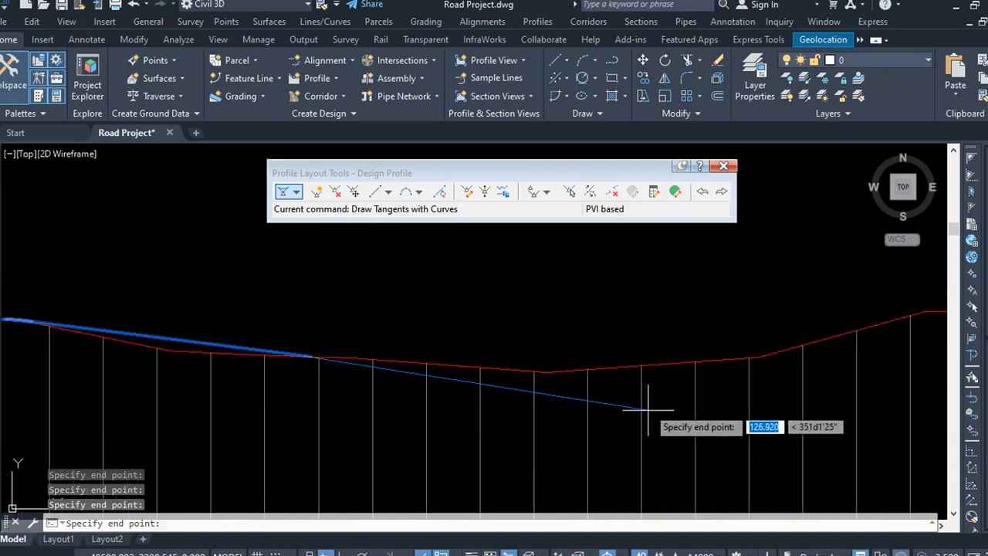
pyautogui.click(749, 357)
pyautogui.scroll(-4, 340, 351)
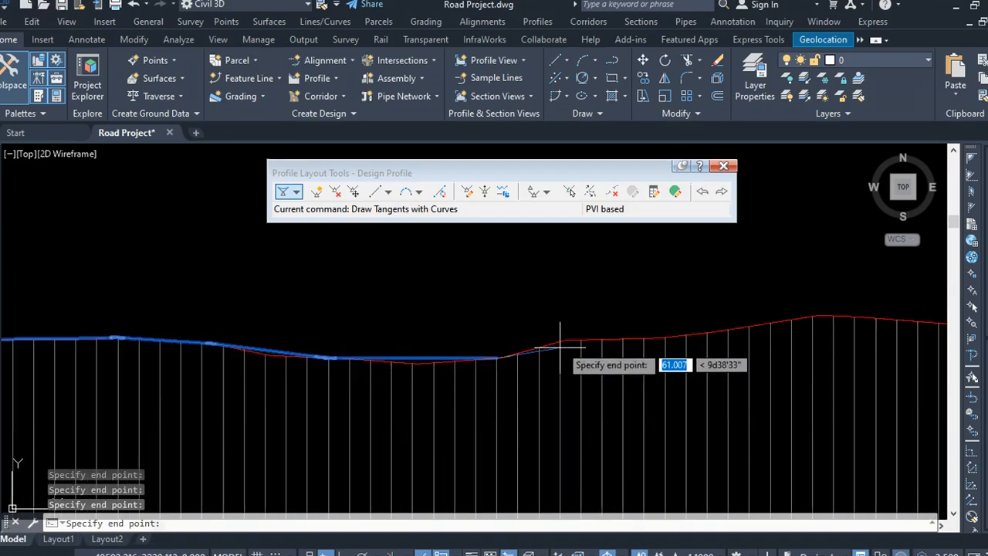
pyautogui.scroll(6, 564, 344)
pyautogui.click(575, 337)
pyautogui.scroll(-3, 240, 293)
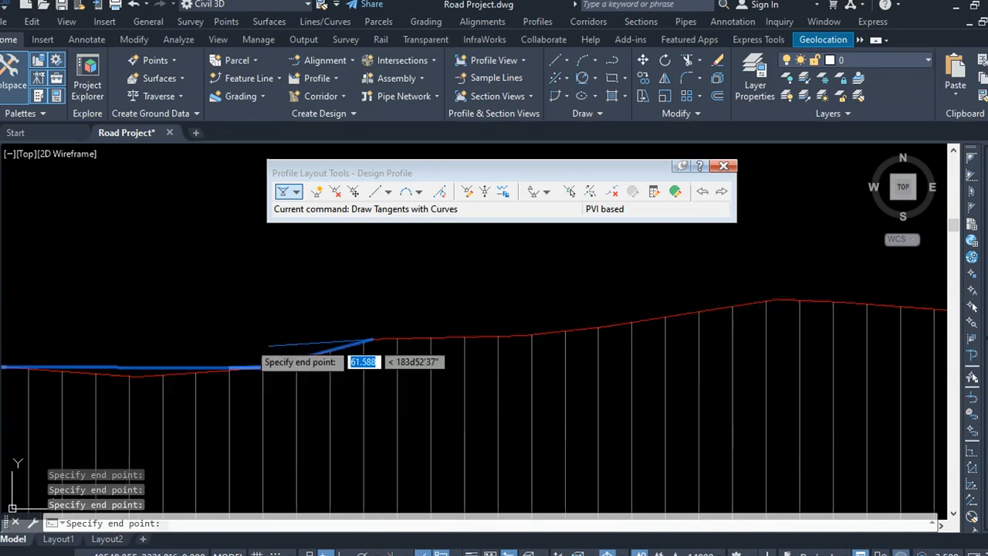
pyautogui.scroll(3, 556, 332)
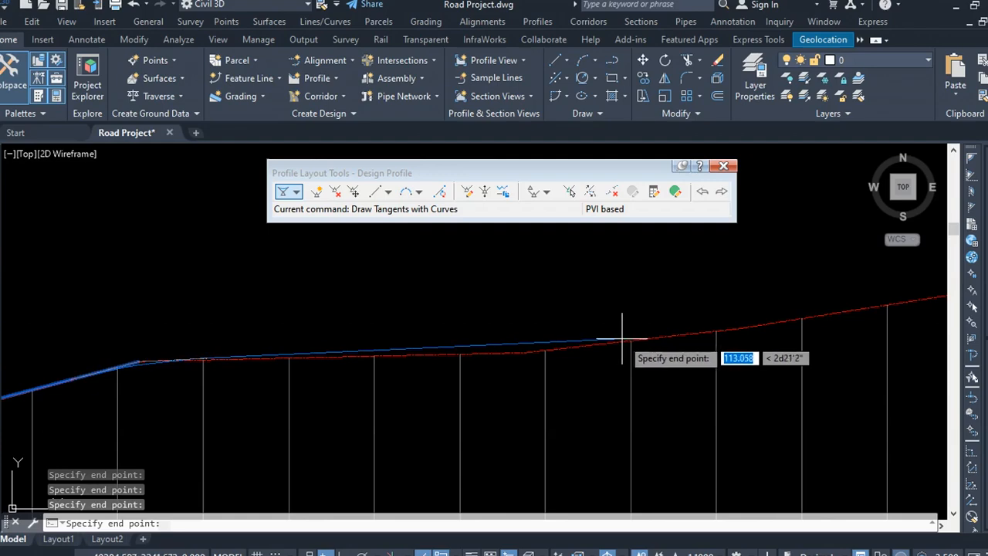
pyautogui.click(617, 335)
# Step: Place further PVIs over the next rise and down into the following dip of the ground line
pyautogui.scroll(-3, 228, 329)
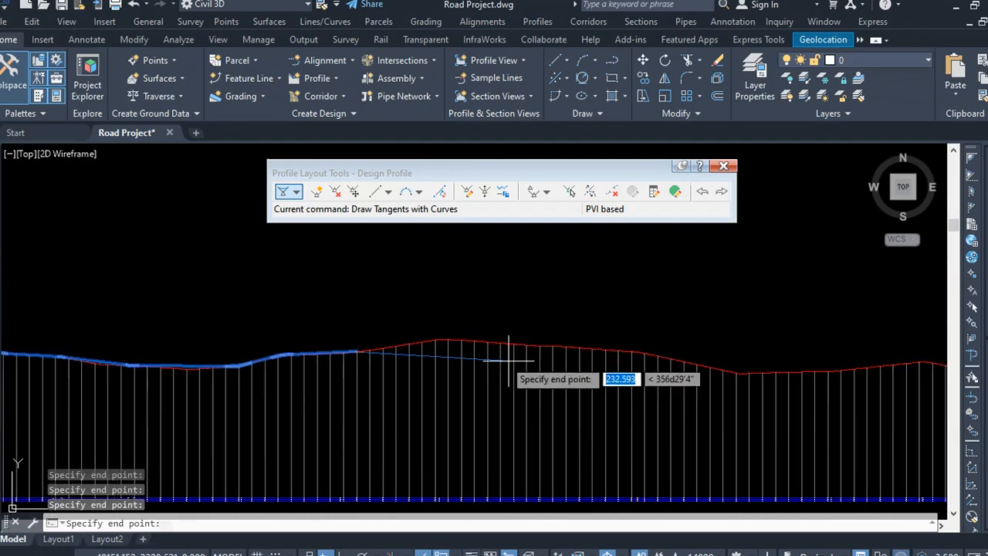
pyautogui.scroll(5, 386, 309)
pyautogui.click(237, 283)
pyautogui.scroll(-3, 237, 283)
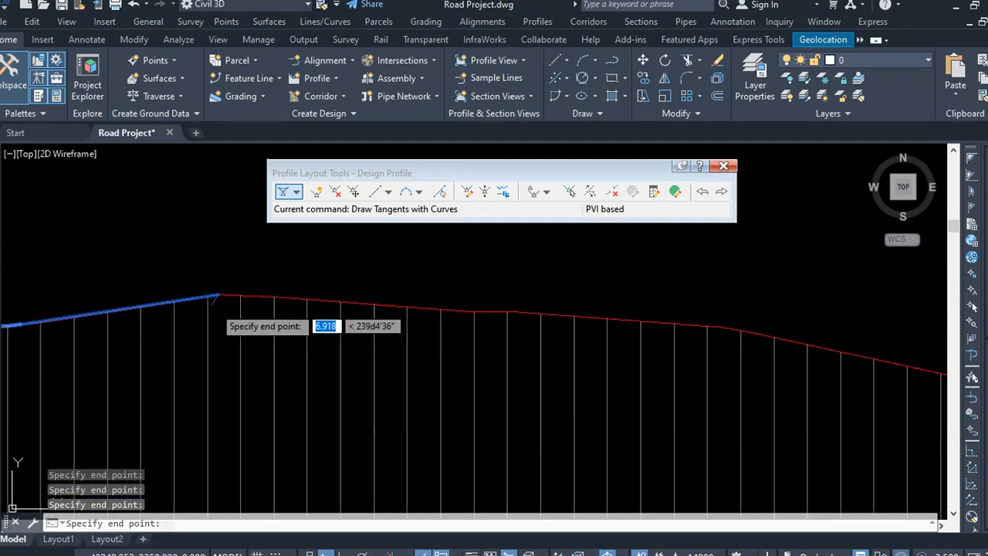
pyautogui.click(510, 322)
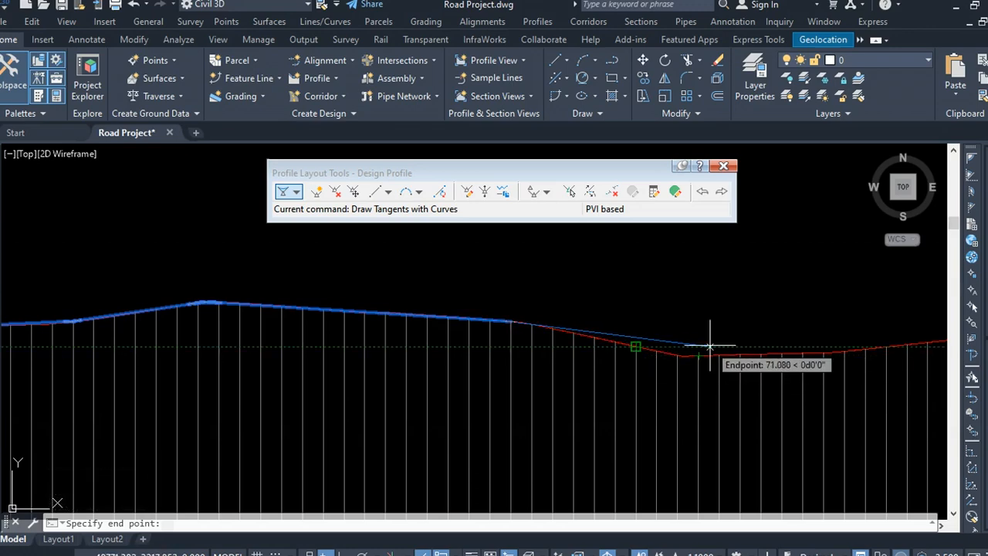
pyautogui.click(711, 346)
pyautogui.scroll(-3, 381, 326)
pyautogui.scroll(3, 708, 341)
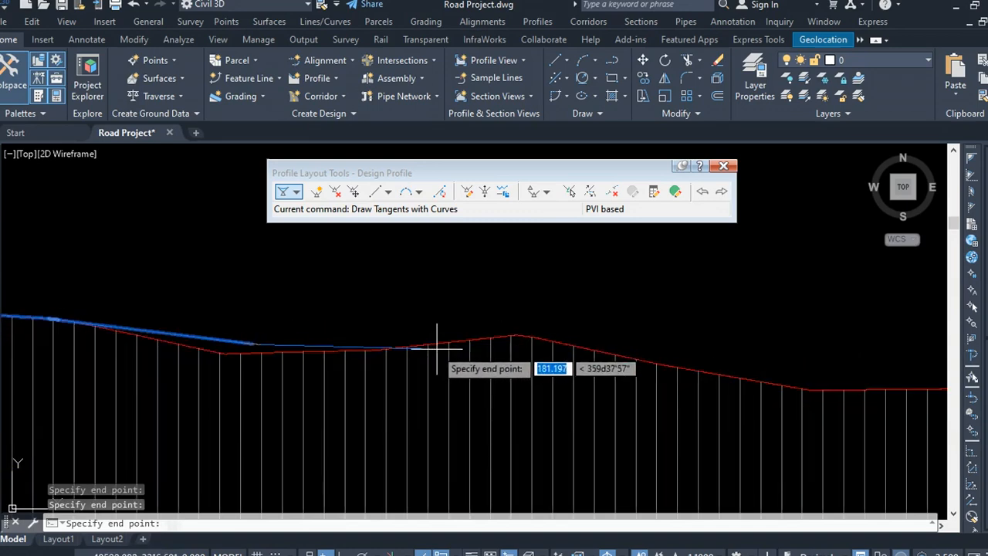
pyautogui.scroll(2, 437, 349)
pyautogui.click(596, 334)
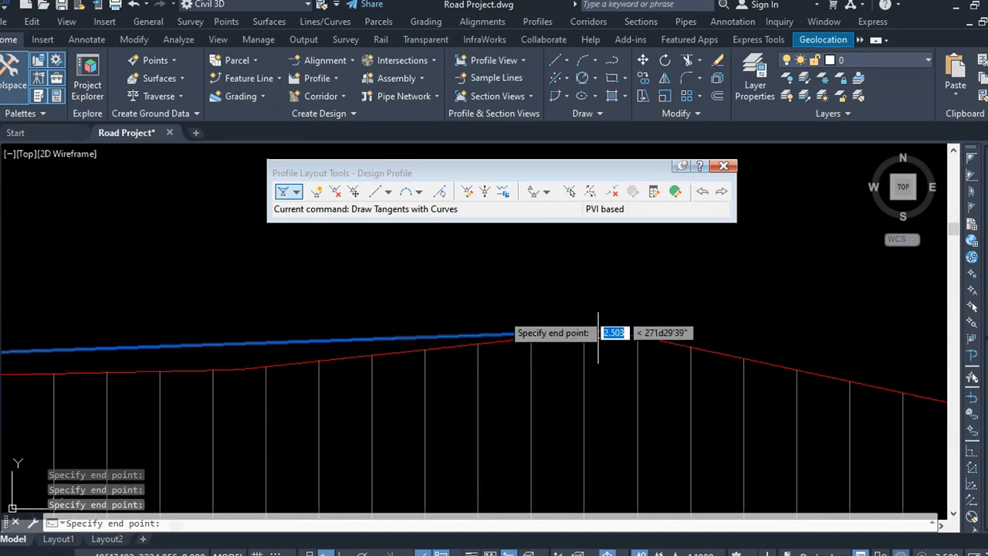
# Step: Continue placing PVIs down the descending ground, keeping the design tangents close to the ground line
pyautogui.scroll(-4, 388, 331)
pyautogui.scroll(5, 633, 358)
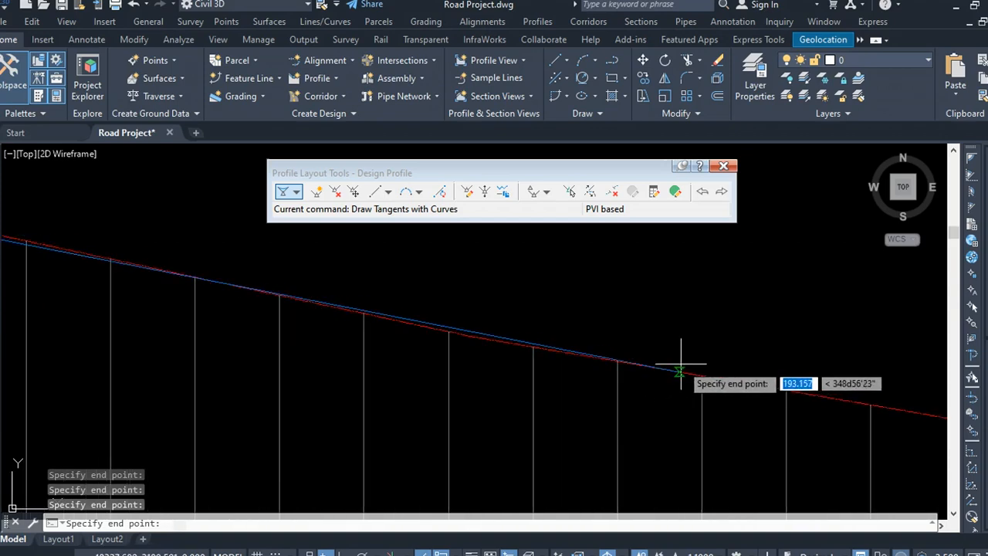
pyautogui.scroll(-4, 452, 346)
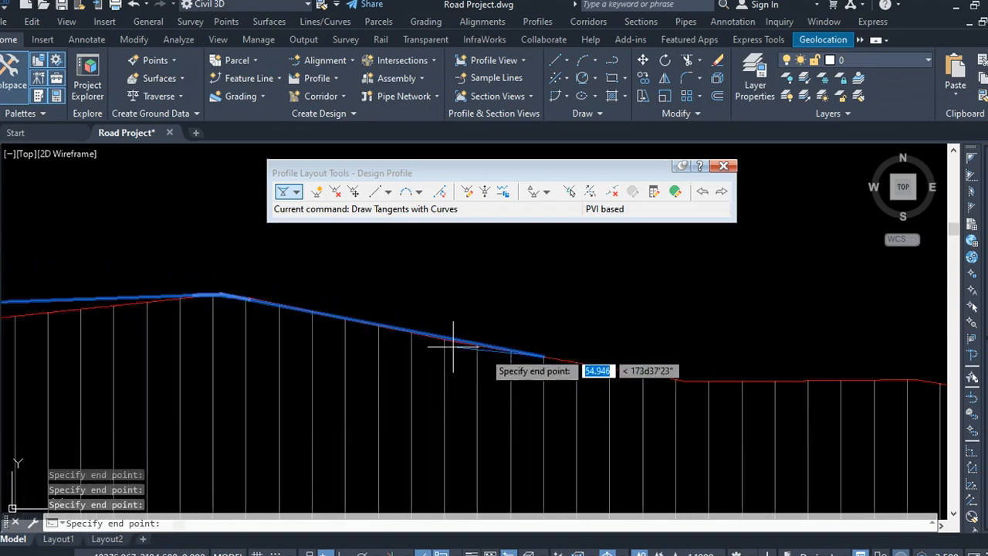
pyautogui.scroll(5, 741, 367)
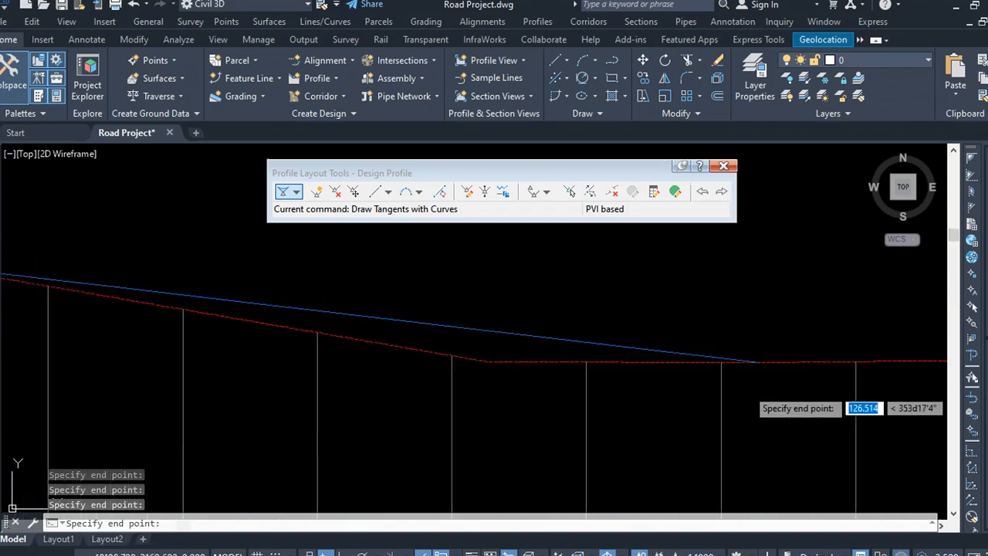
pyautogui.click(760, 361)
pyautogui.scroll(-4, 407, 353)
pyautogui.scroll(2, 666, 367)
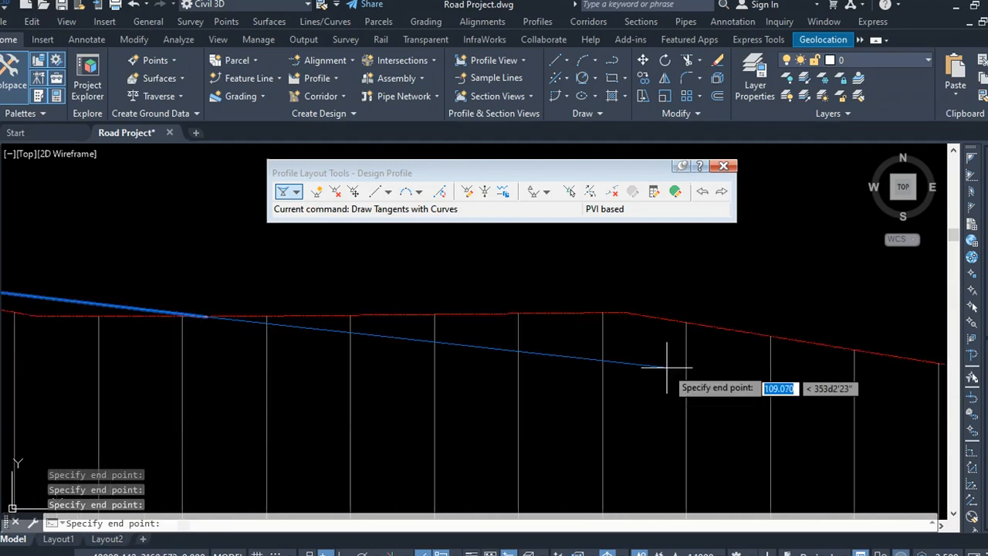
pyautogui.click(668, 300)
pyautogui.scroll(-4, 356, 312)
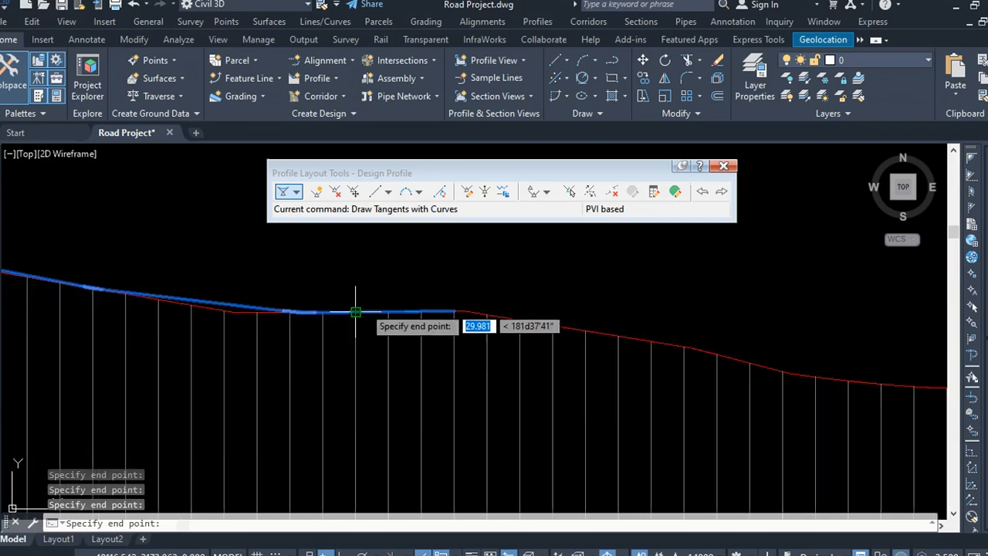
pyautogui.scroll(5, 586, 336)
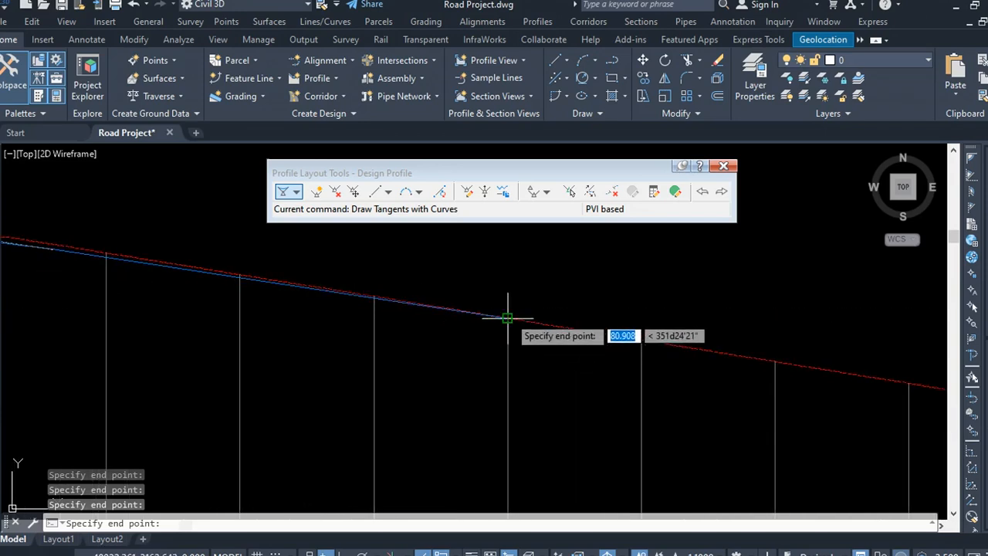
pyautogui.scroll(-4, 524, 342)
pyautogui.scroll(2, 490, 324)
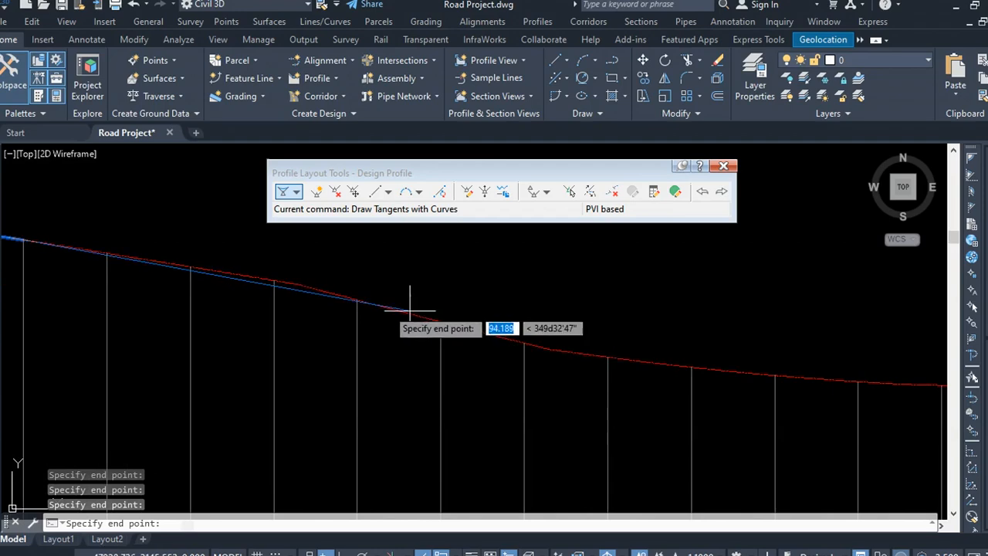
pyautogui.click(297, 284)
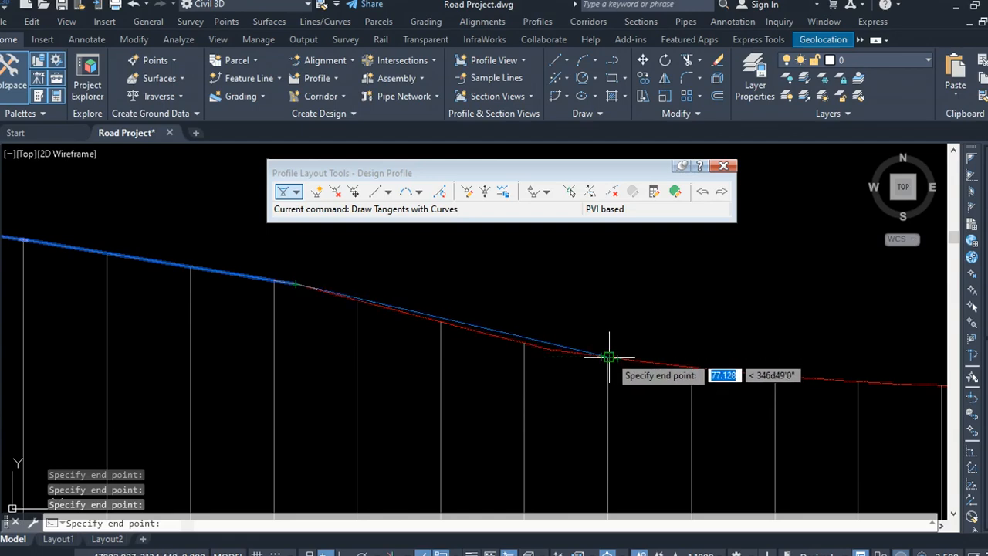
# Step: Place PVIs along the gentle descent toward the nearly level ground near the end of the alignment
pyautogui.scroll(-3, 309, 336)
pyautogui.scroll(2, 455, 366)
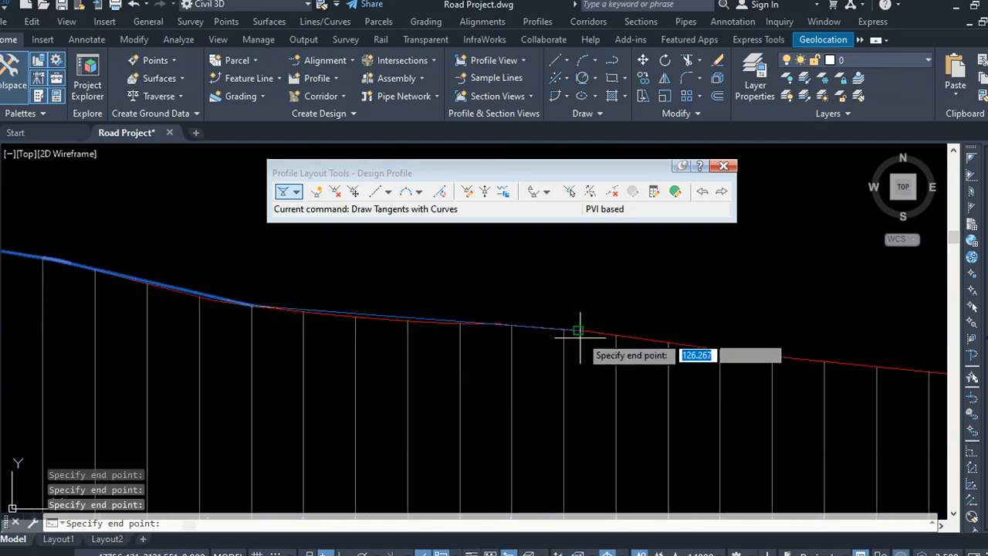
pyautogui.scroll(-3, 343, 297)
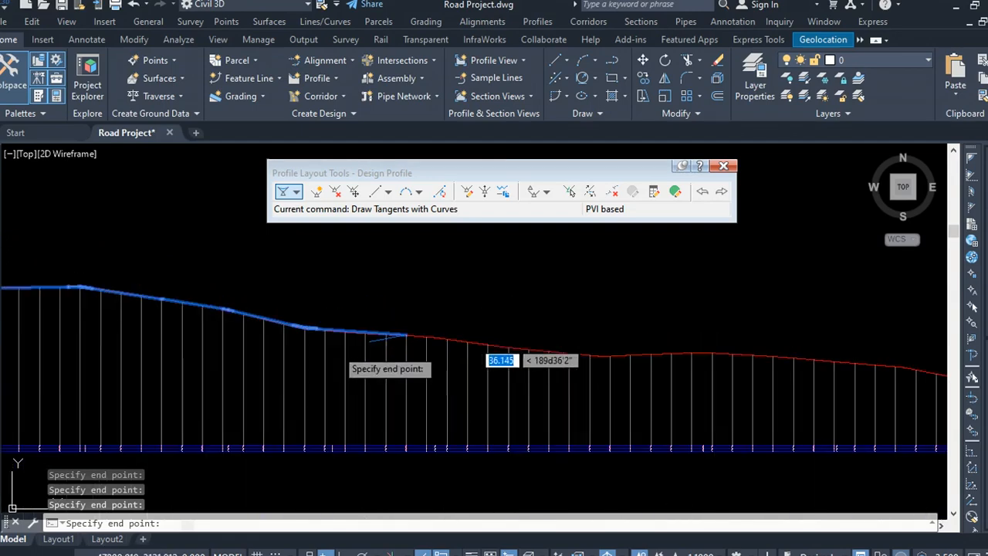
pyautogui.scroll(2, 541, 348)
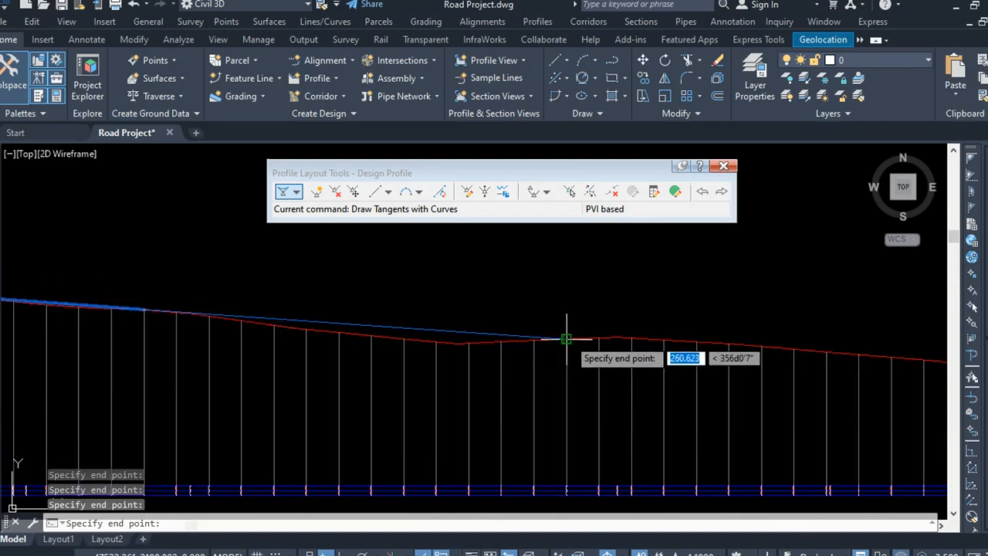
pyautogui.click(566, 339)
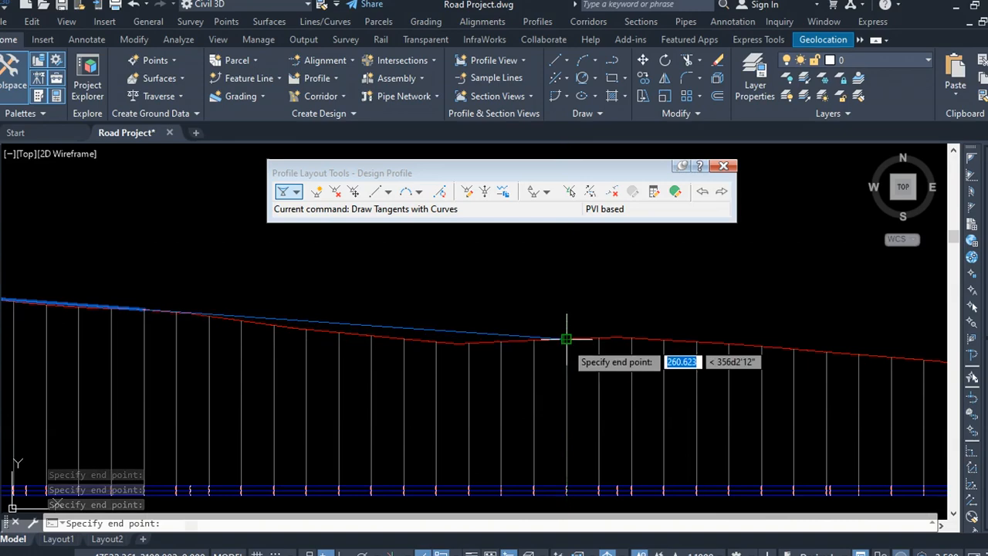
pyautogui.scroll(-4, 347, 340)
pyautogui.scroll(2, 486, 341)
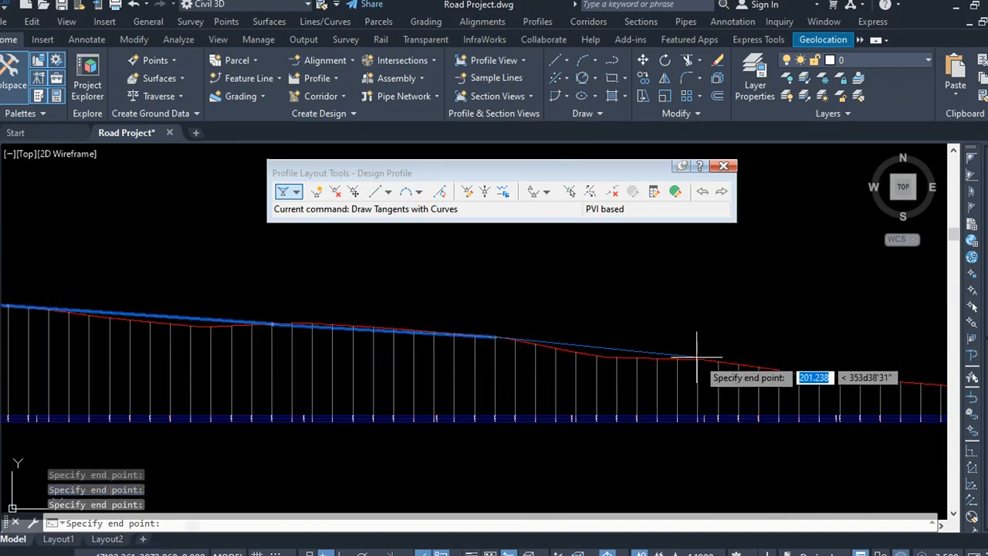
pyautogui.click(697, 358)
pyautogui.scroll(-4, 444, 336)
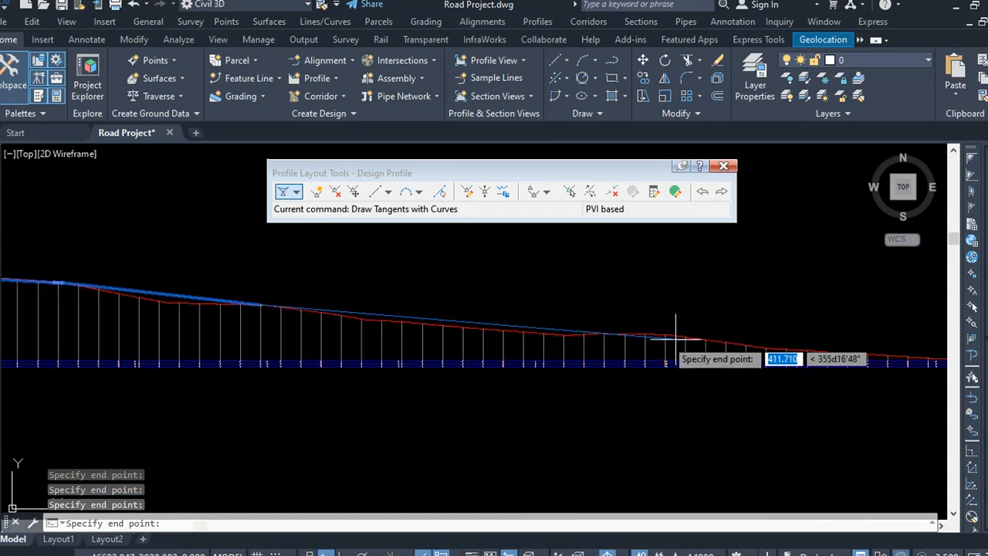
pyautogui.scroll(-4, 434, 328)
pyautogui.scroll(4, 756, 350)
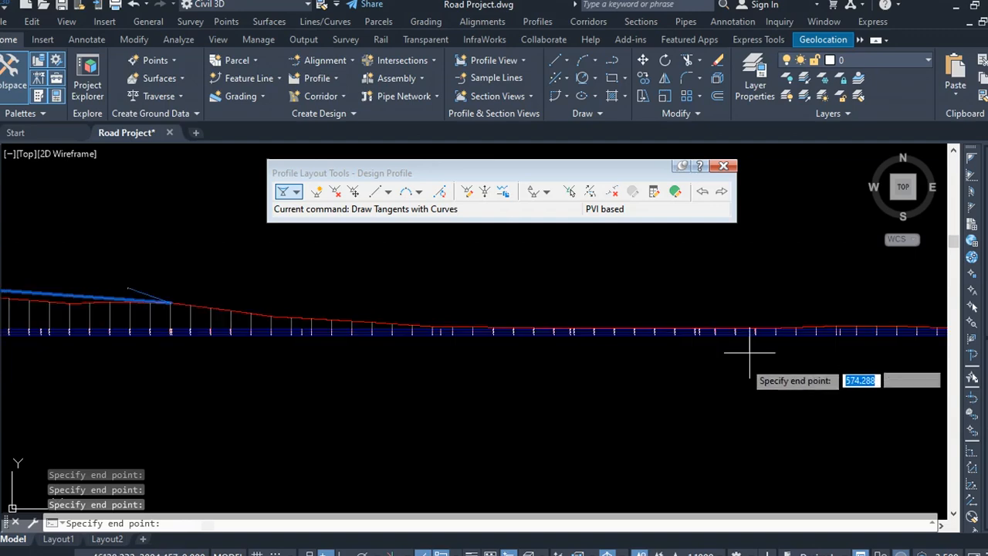
pyautogui.scroll(2, 470, 340)
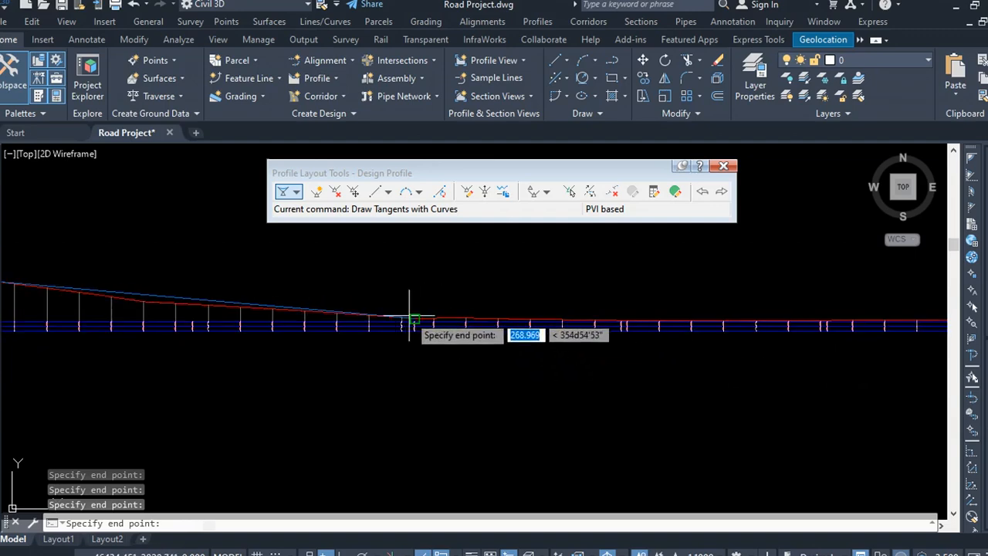
pyautogui.scroll(3, 410, 318)
pyautogui.scroll(1, 270, 313)
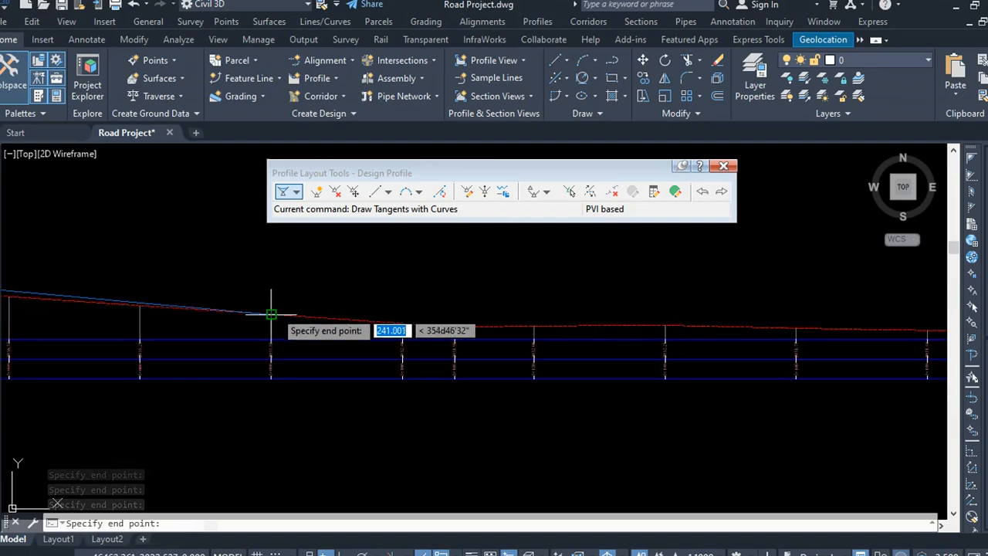
pyautogui.click(271, 314)
# Step: Place the last PVIs across the level stretch and finish the design profile at the profile view's end
pyautogui.scroll(-3, 228, 309)
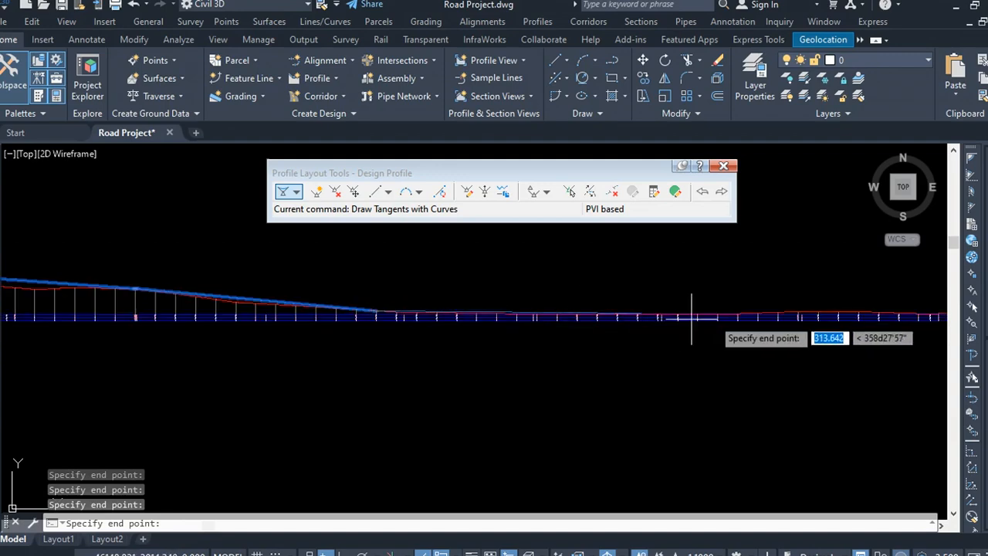
pyautogui.scroll(4, 740, 328)
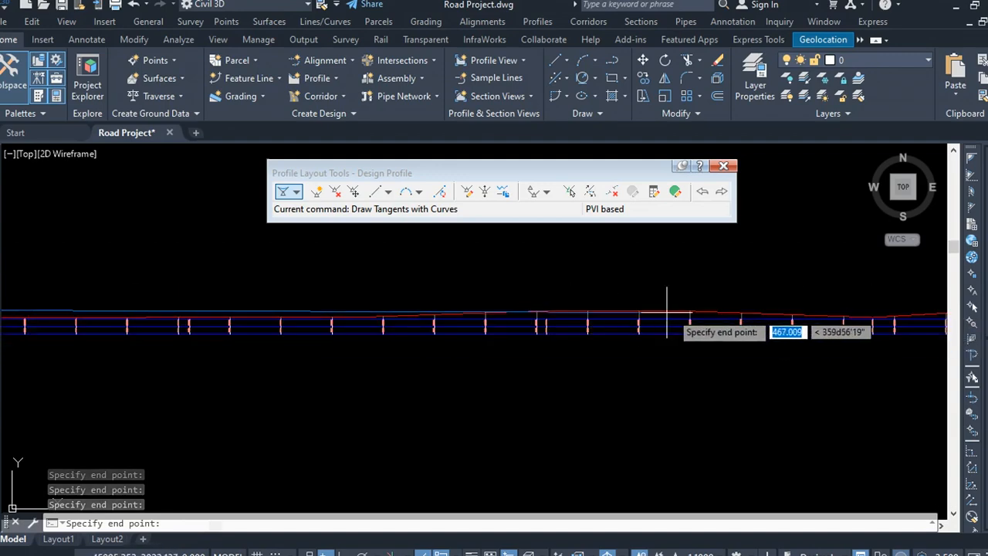
pyautogui.scroll(2, 695, 306)
pyautogui.click(708, 305)
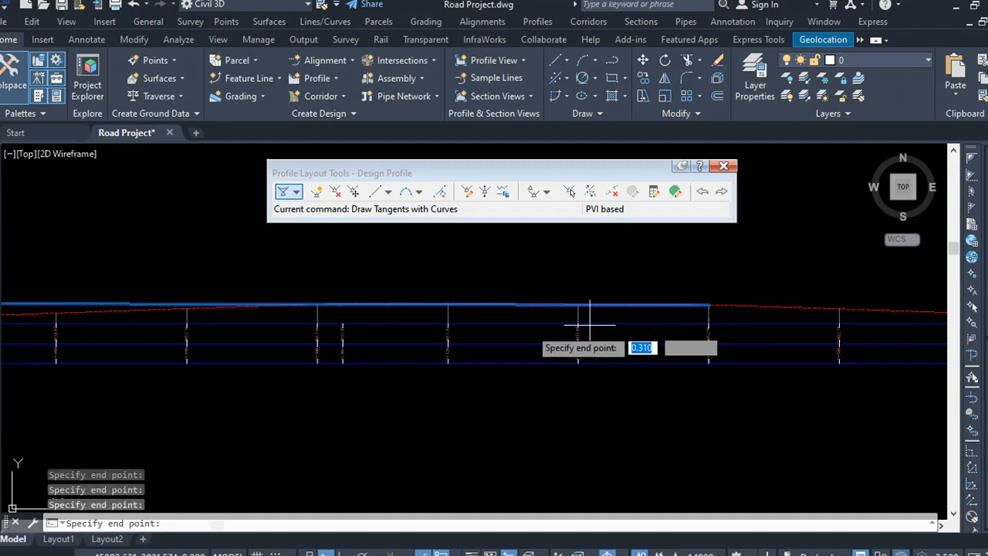
pyautogui.scroll(-6, 252, 306)
pyautogui.scroll(6, 637, 307)
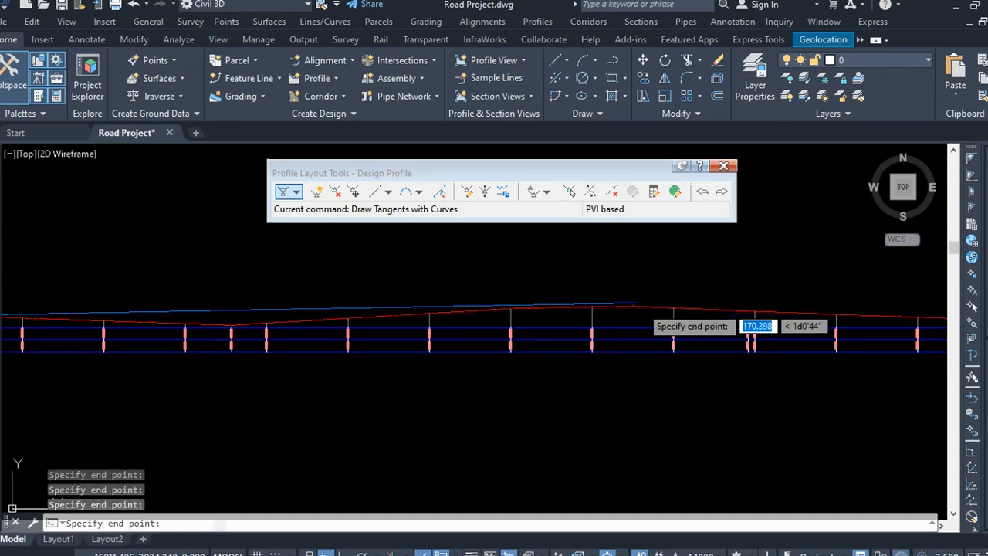
pyautogui.click(562, 307)
pyautogui.scroll(-5, 392, 308)
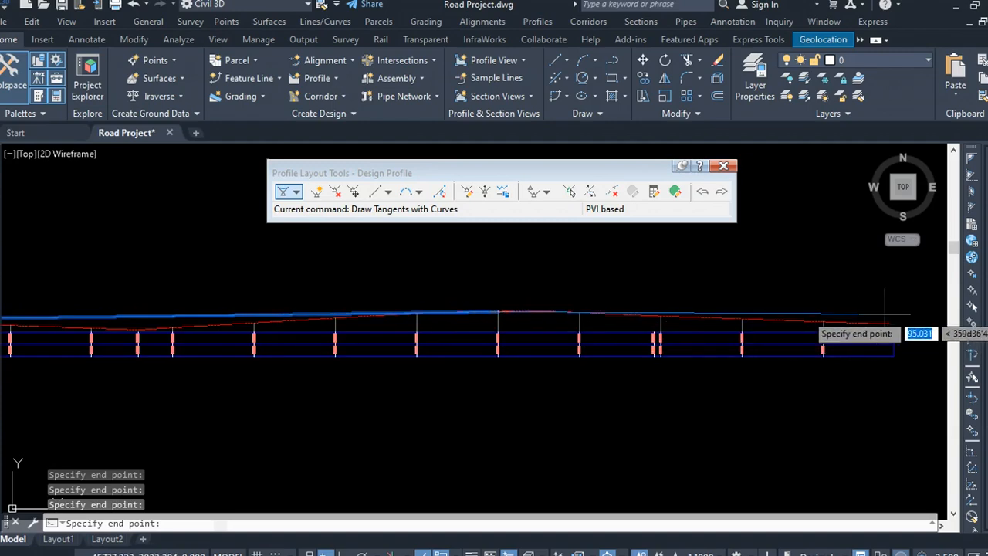
pyautogui.scroll(5, 882, 309)
pyautogui.scroll(4, 880, 333)
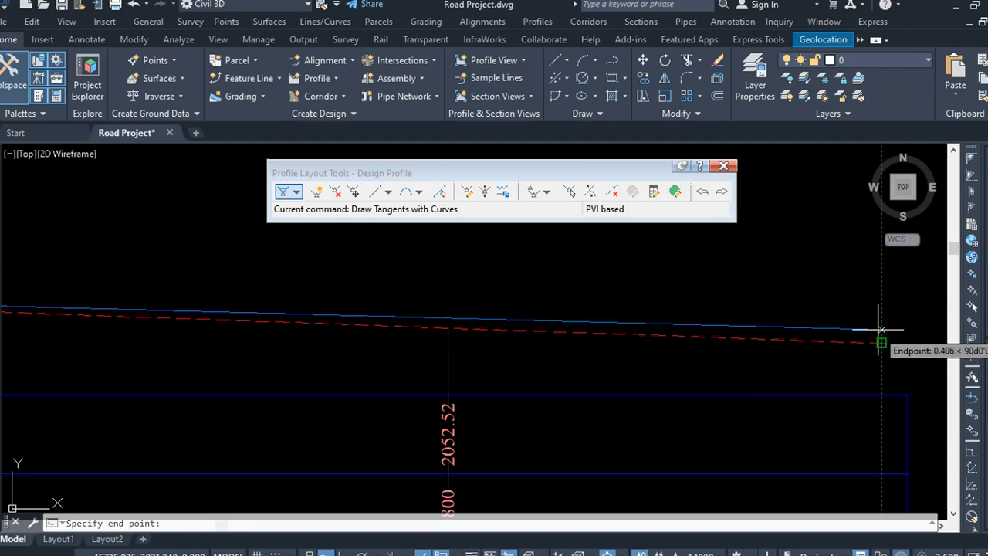
pyautogui.click(881, 325)
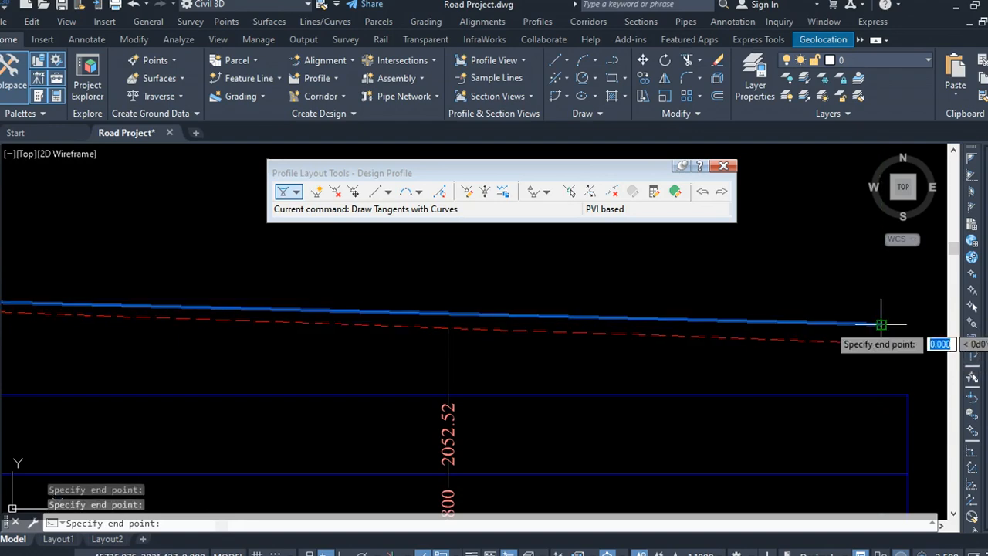
pyautogui.press('Return')
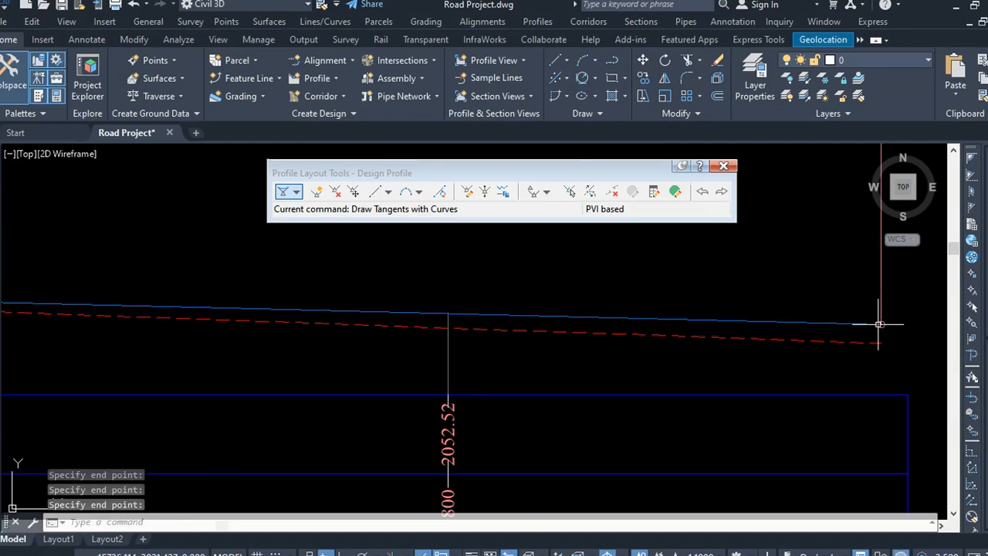
# Step: Select the finished design profile and review its PVIs and grades along the profile view
pyautogui.scroll(-6, 873, 325)
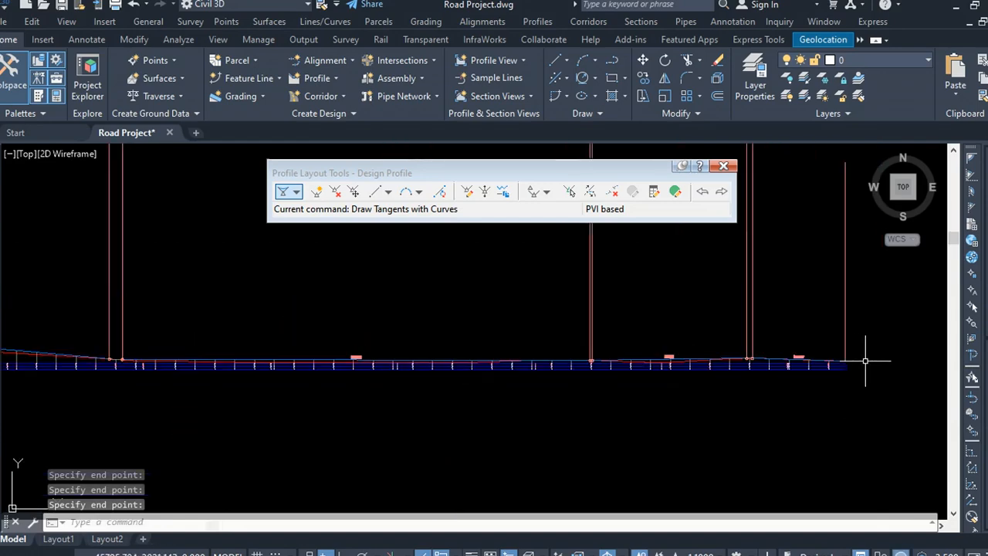
pyautogui.scroll(2, 867, 357)
pyautogui.scroll(4, 668, 329)
pyautogui.scroll(3, 679, 378)
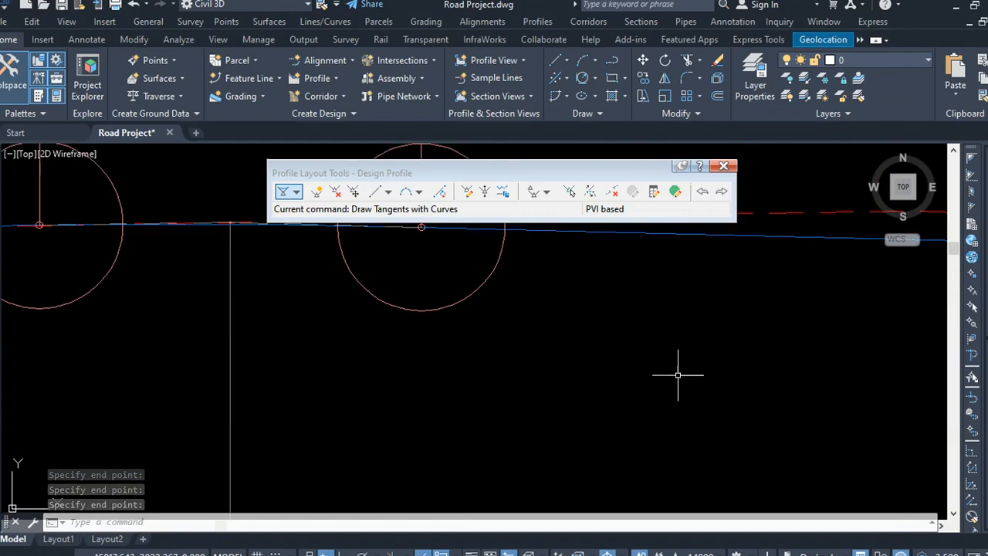
pyautogui.scroll(-4, 704, 374)
pyautogui.scroll(4, 703, 375)
pyautogui.scroll(4, 679, 362)
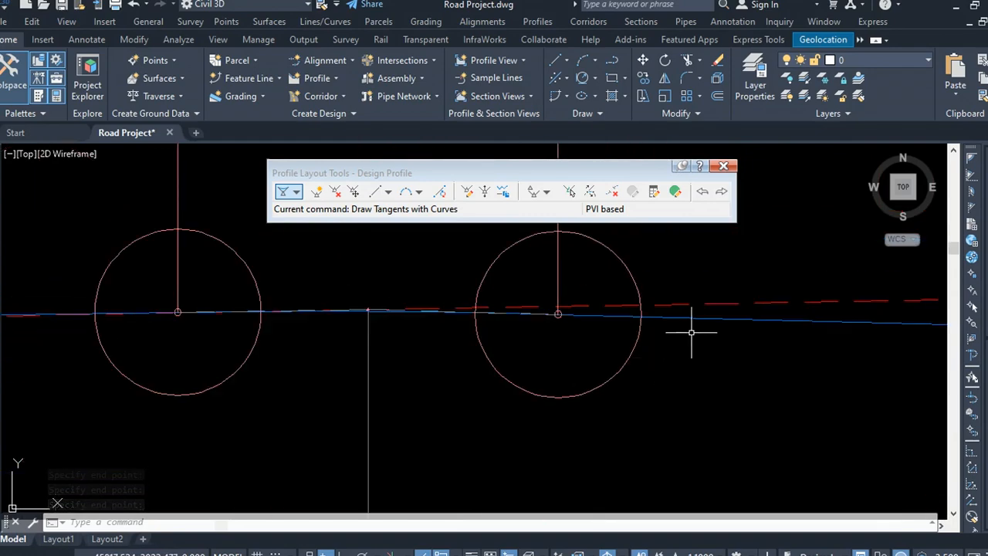
pyautogui.click(743, 317)
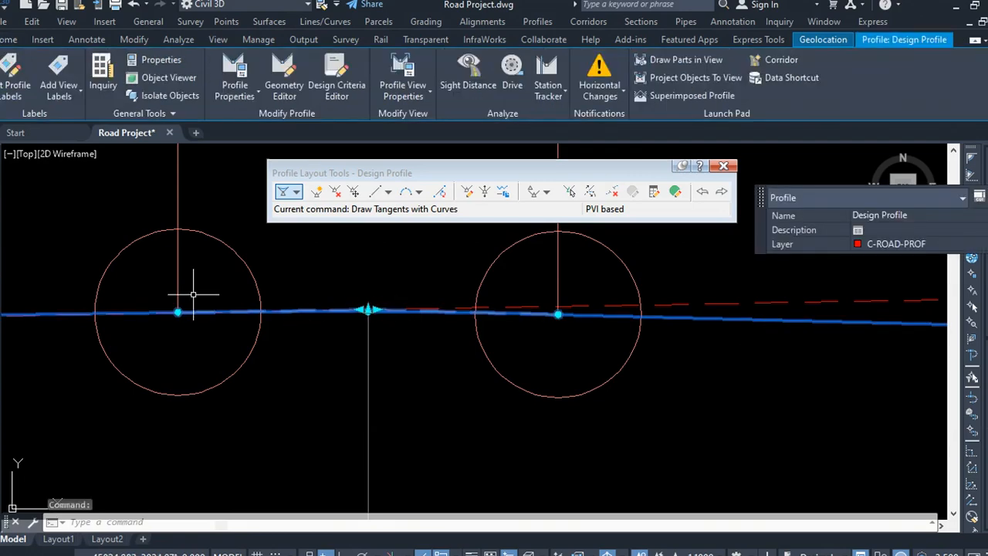
pyautogui.scroll(-10, 563, 341)
pyautogui.moveTo(563, 342); pyautogui.dragTo(836, 366, button='middle')
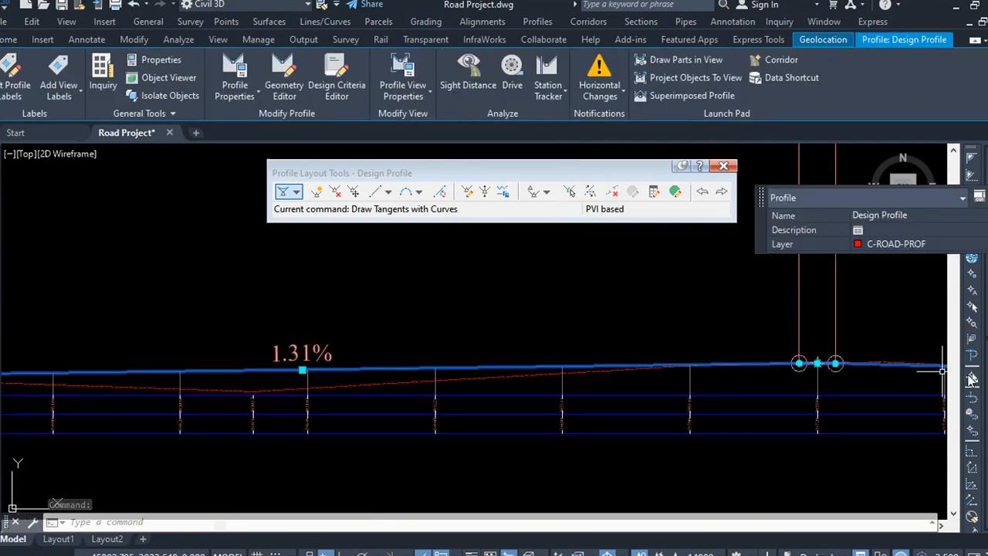
# Step: Stretch the crest PVI of the design profile down so the tangents sit closer to the ground line
pyautogui.scroll(-8, 701, 351)
pyautogui.scroll(-8, 876, 376)
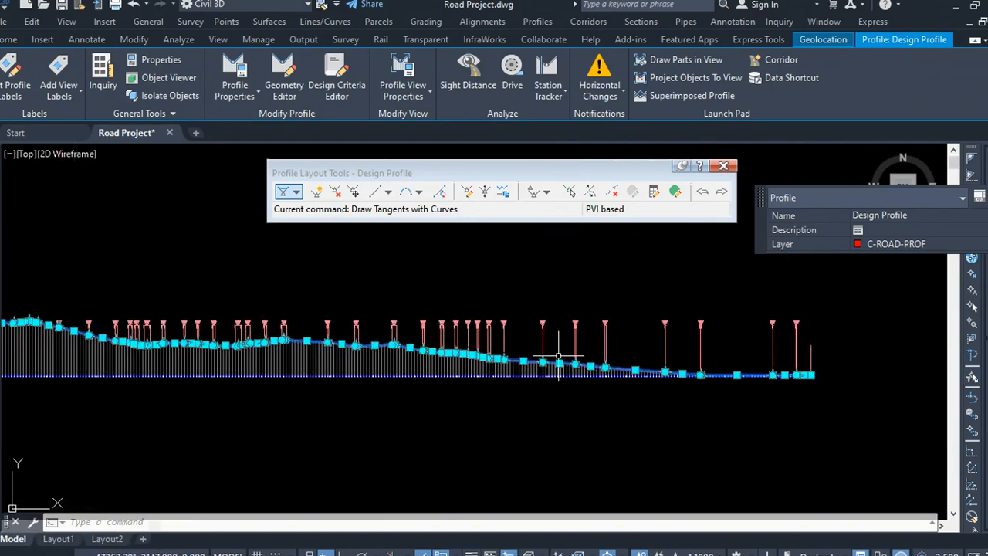
pyautogui.scroll(6, 417, 349)
pyautogui.scroll(3, 316, 349)
pyautogui.scroll(3, 457, 331)
pyautogui.scroll(5, 502, 336)
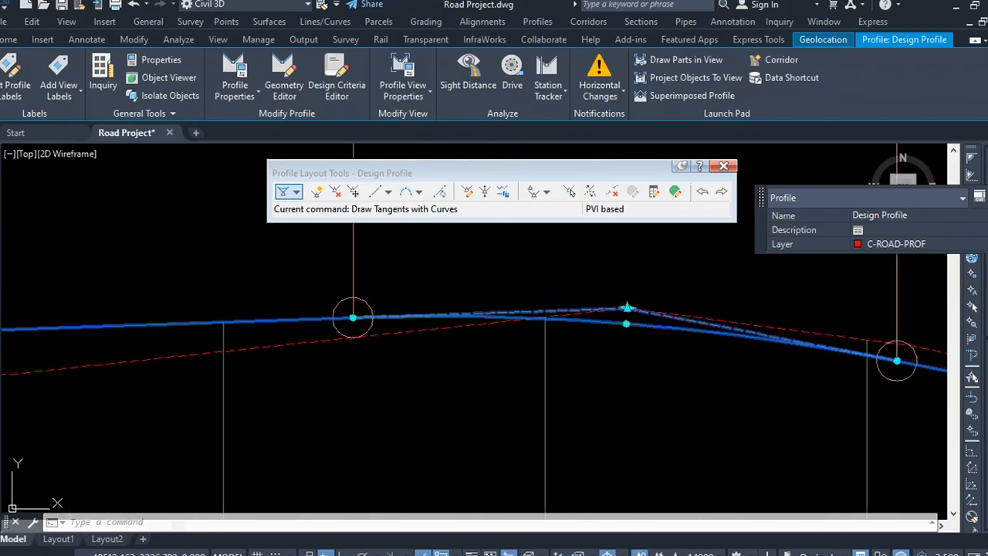
pyautogui.scroll(-3, 355, 316)
pyautogui.scroll(-3, 463, 332)
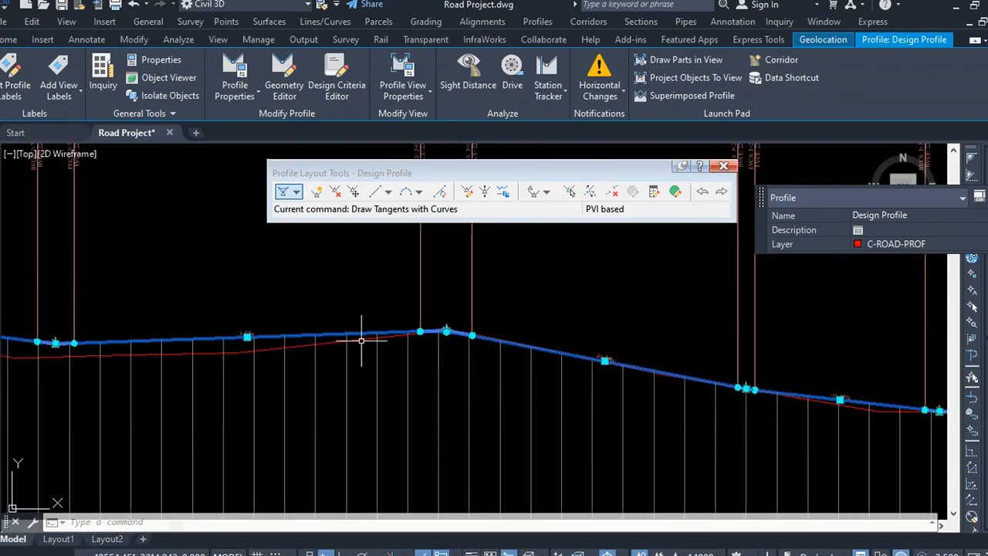
pyautogui.scroll(5, 370, 341)
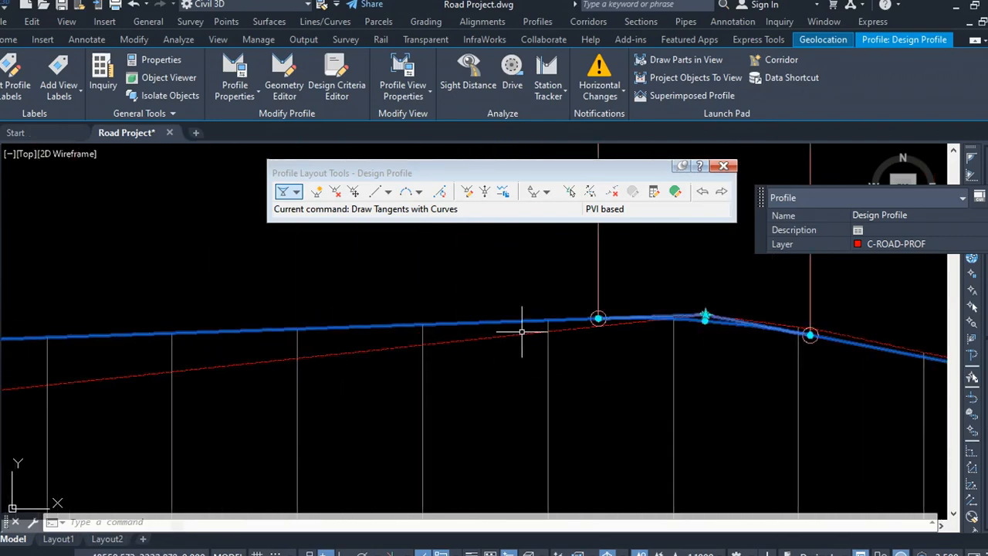
pyautogui.click(705, 317)
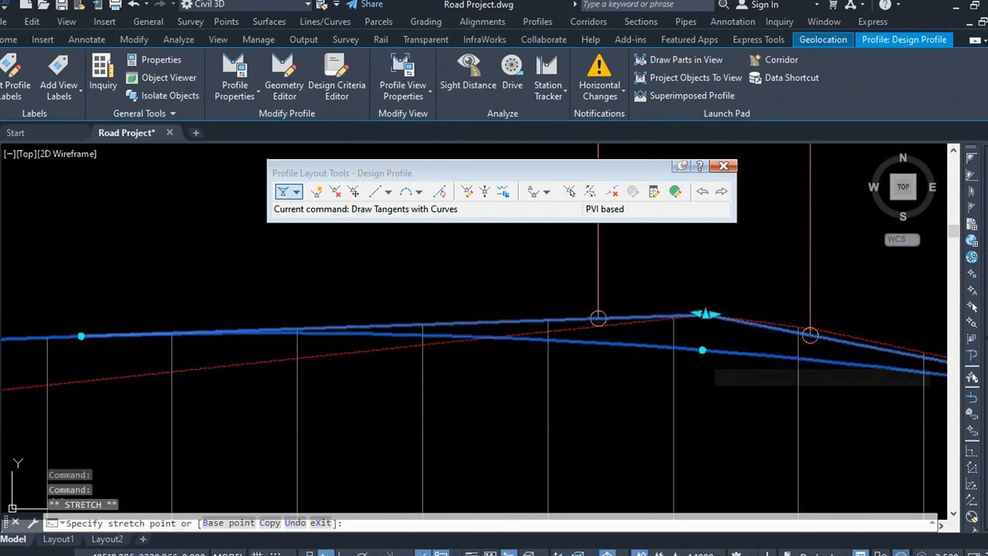
pyautogui.click(702, 351)
# Step: Delete the PVI on the steep descending stretch of the design profile
pyautogui.scroll(-3, 470, 362)
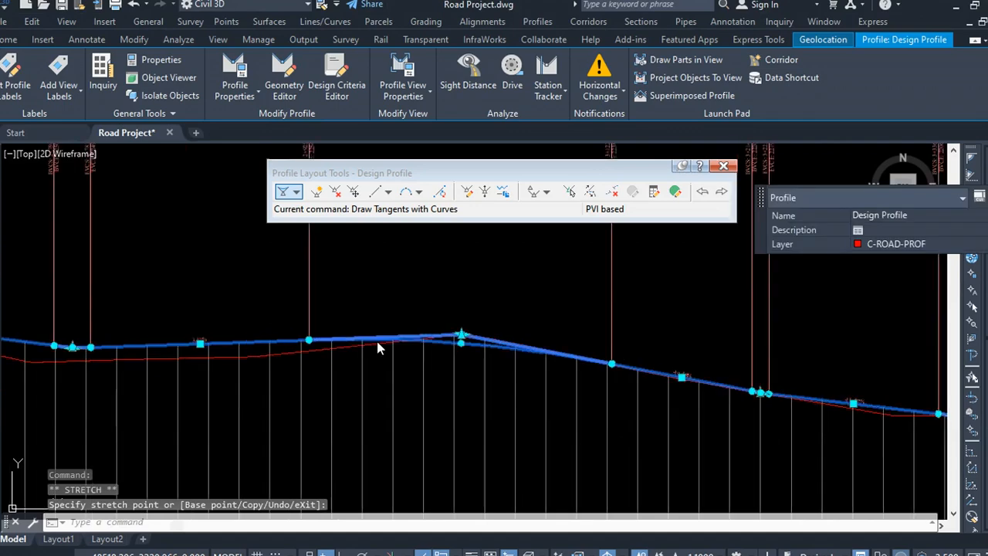
pyautogui.scroll(4, 284, 329)
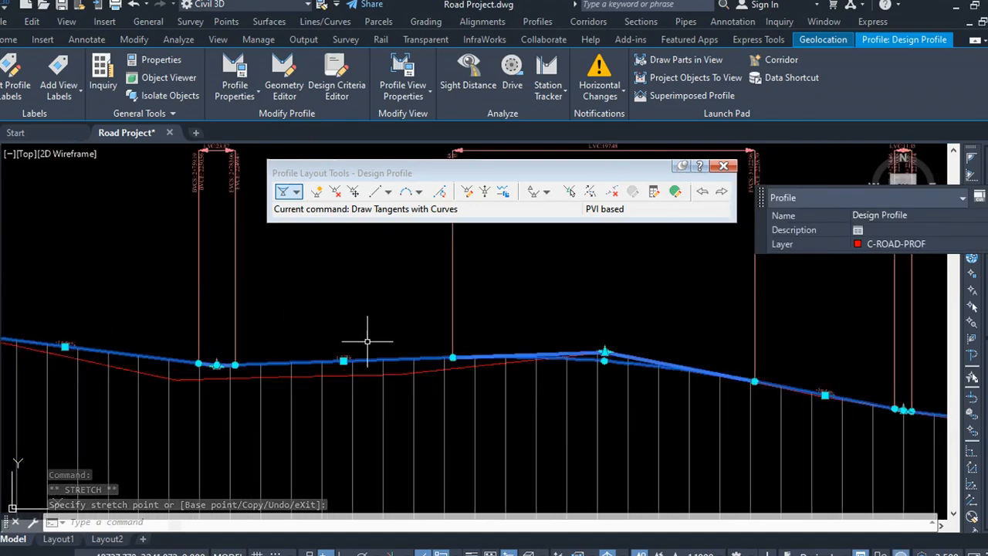
pyautogui.scroll(-4, 368, 342)
pyautogui.scroll(-6, 714, 380)
pyautogui.scroll(8, 458, 375)
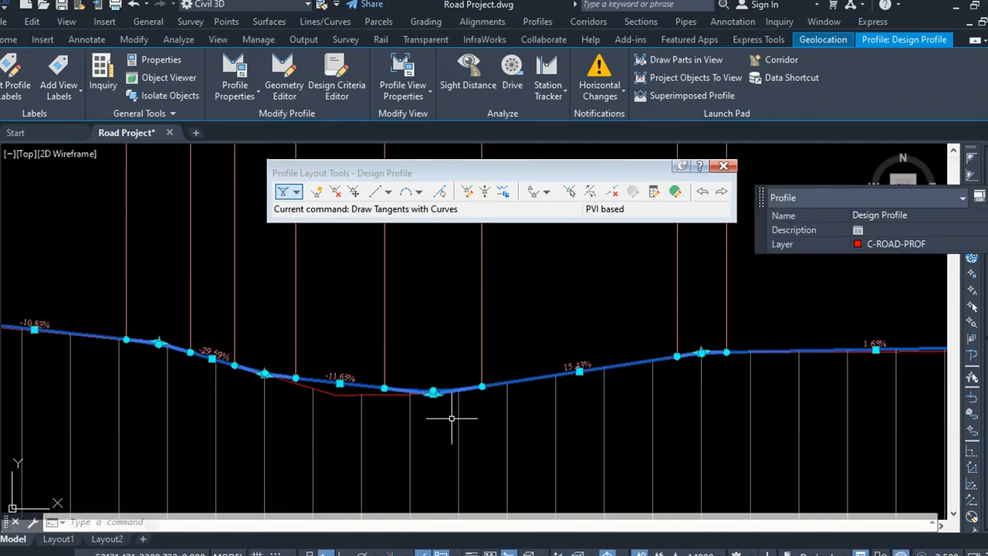
pyautogui.scroll(5, 532, 331)
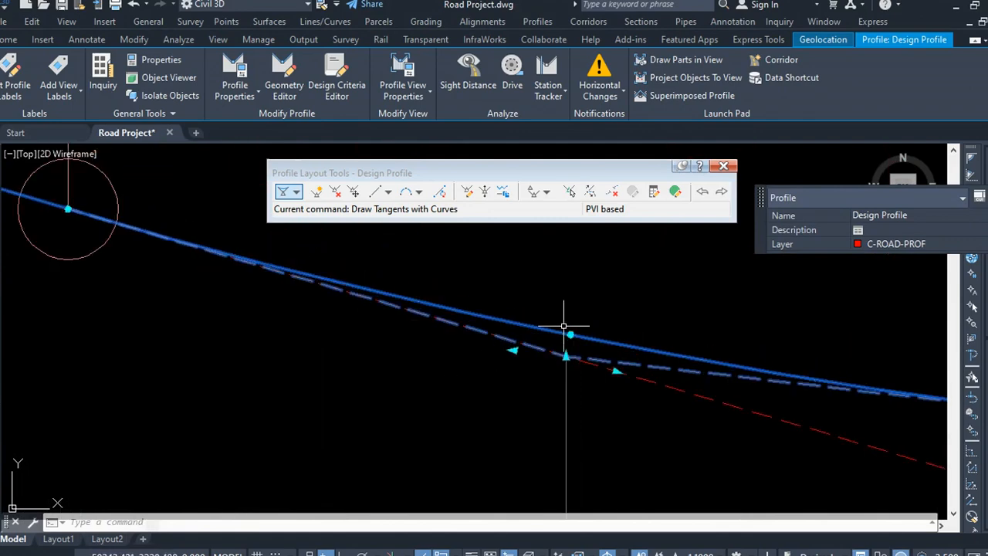
pyautogui.click(334, 193)
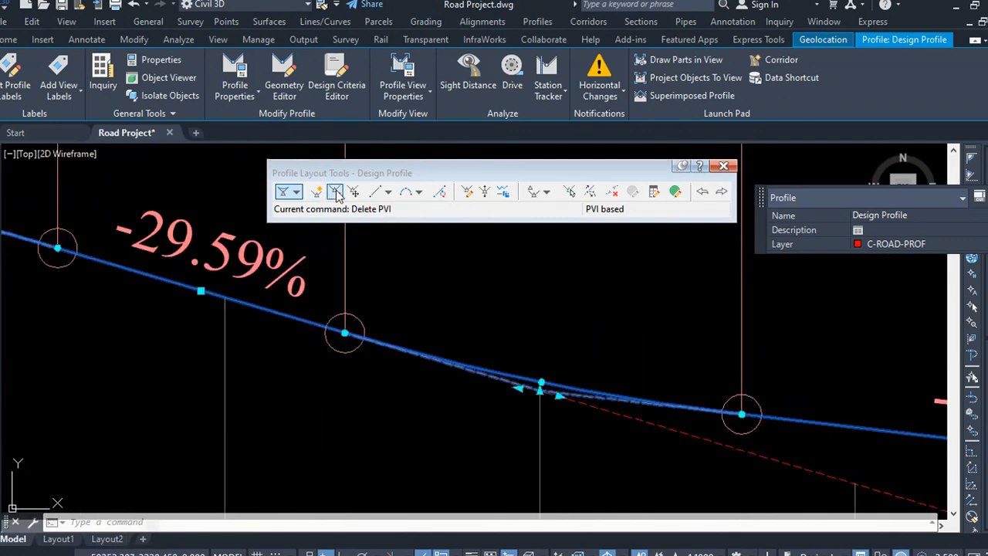
pyautogui.click(540, 389)
pyautogui.scroll(-3, 464, 393)
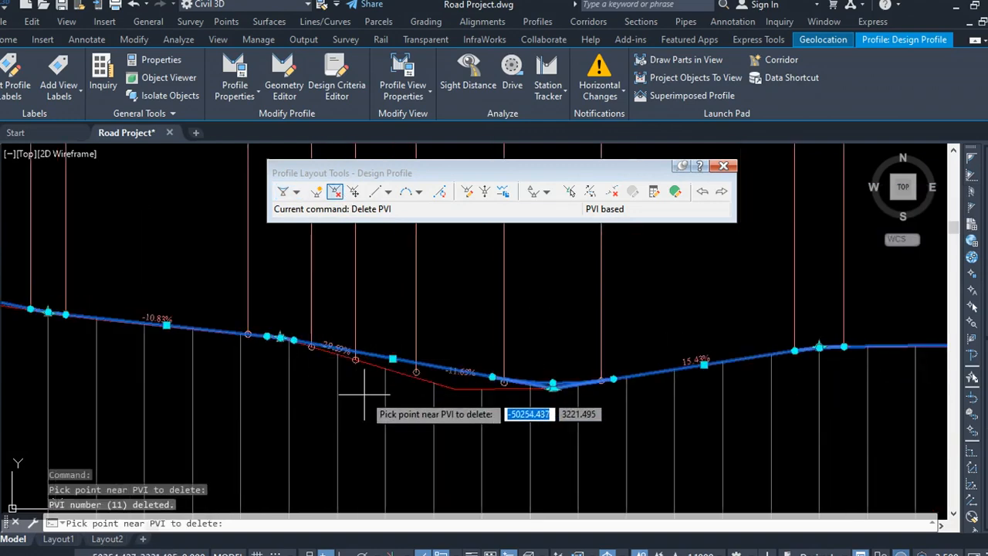
pyautogui.scroll(3, 362, 396)
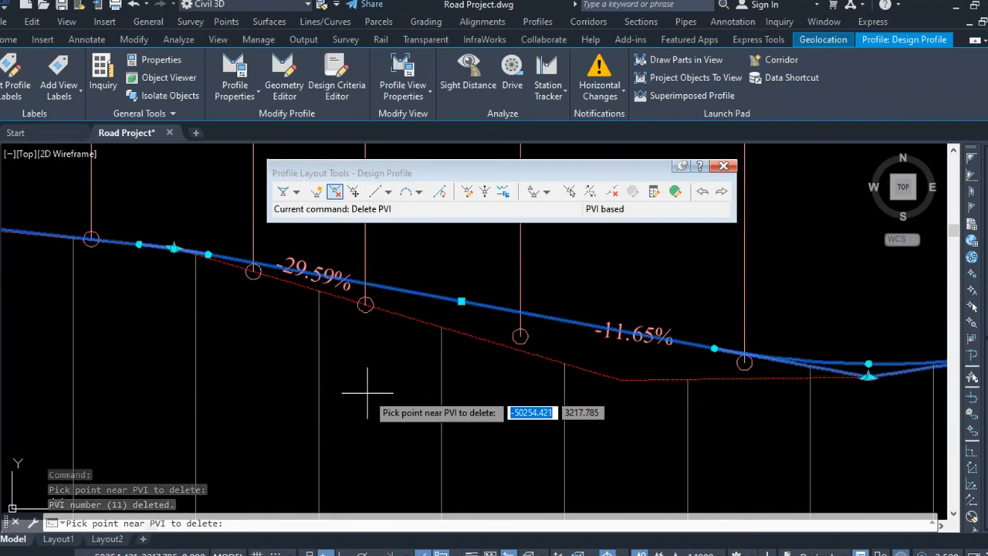
# Step: Insert a new PVI midway along the -18.57% tangent of the design profile
pyautogui.click(317, 191)
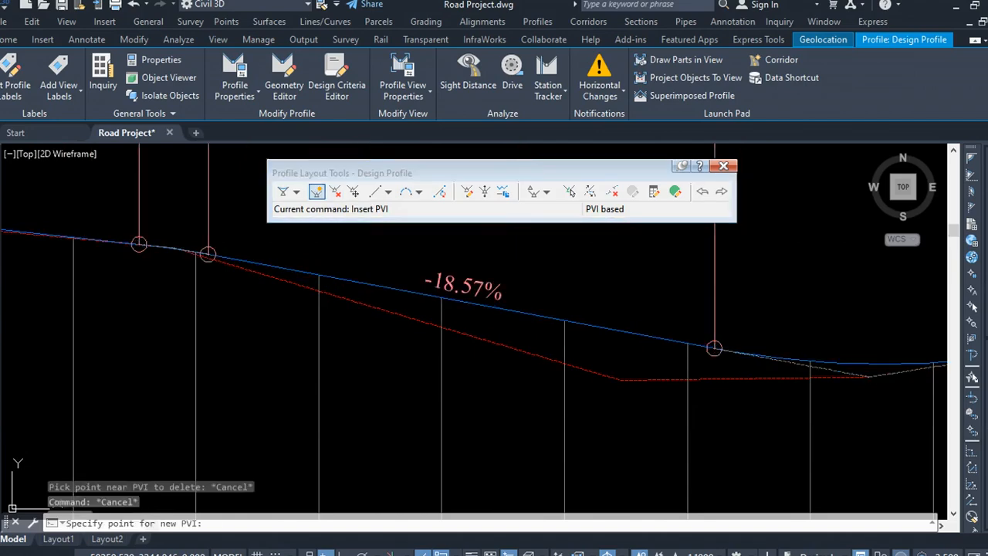
pyautogui.click(474, 324)
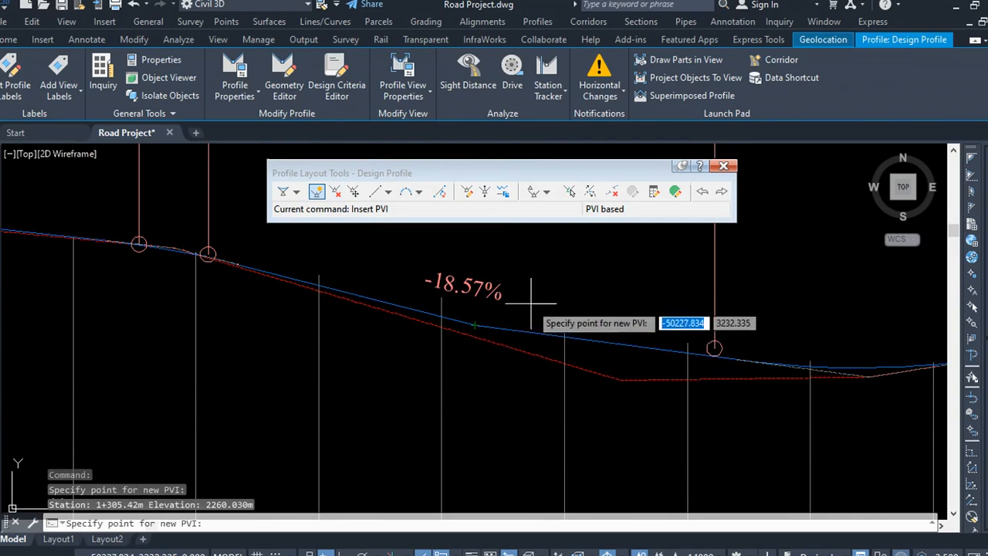
pyautogui.press('Return')
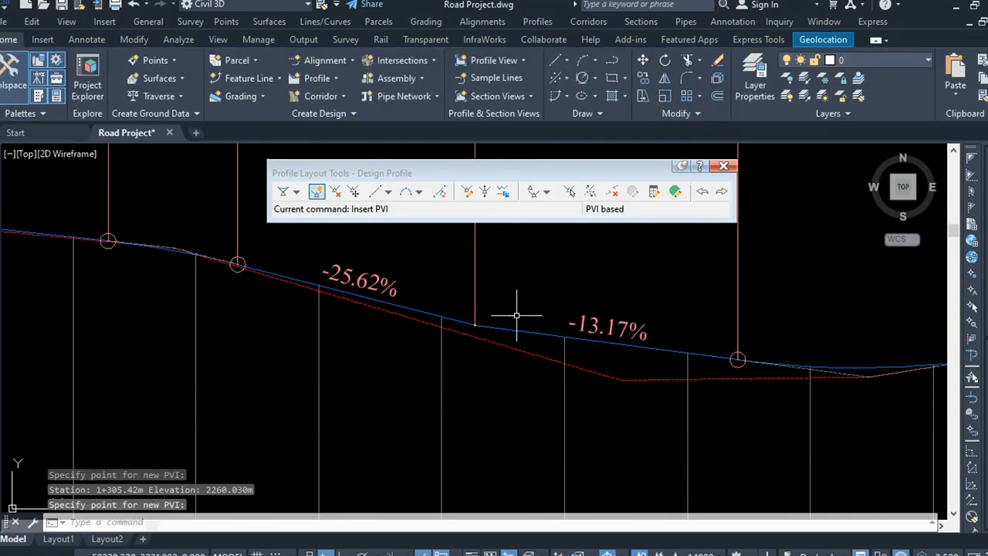
pyautogui.scroll(5, 432, 322)
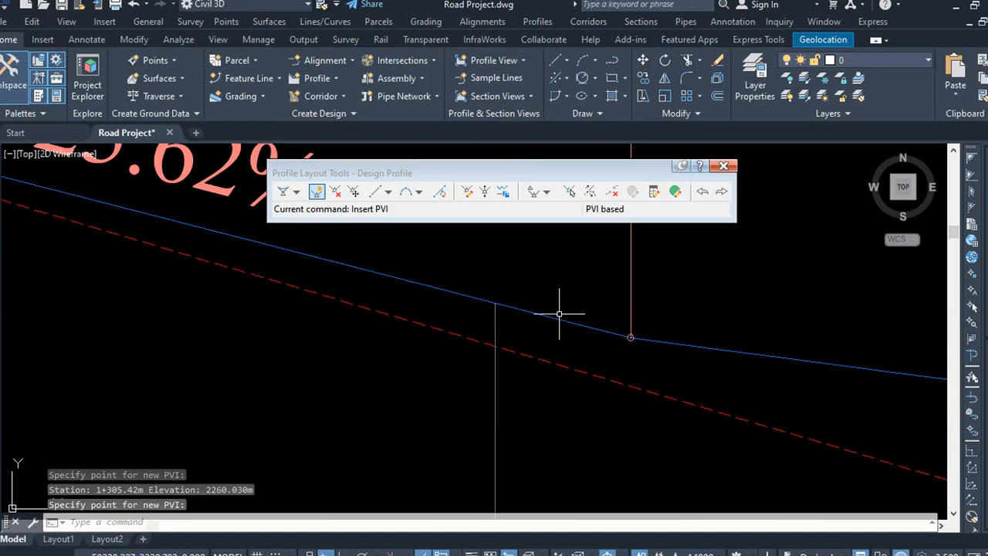
pyautogui.click(580, 286)
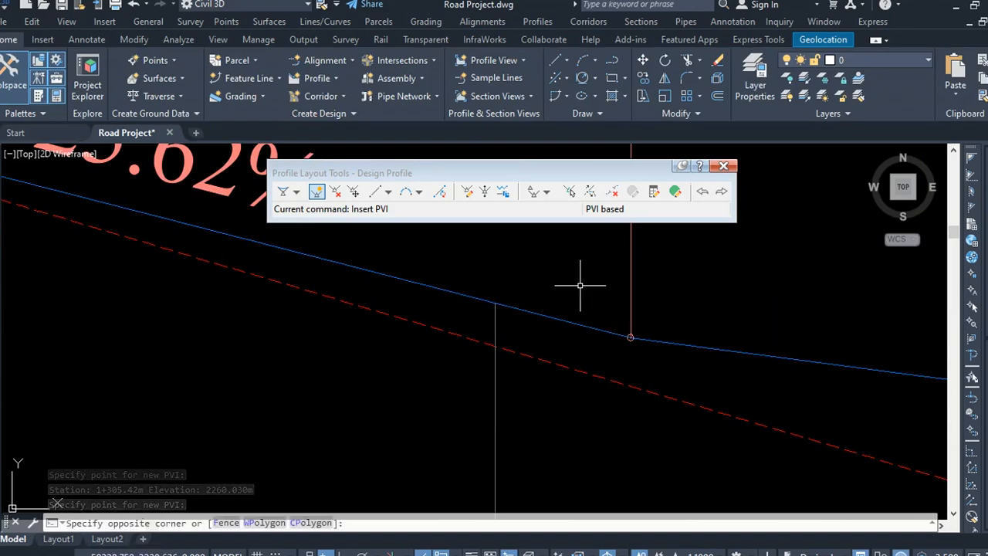
pyautogui.click(576, 286)
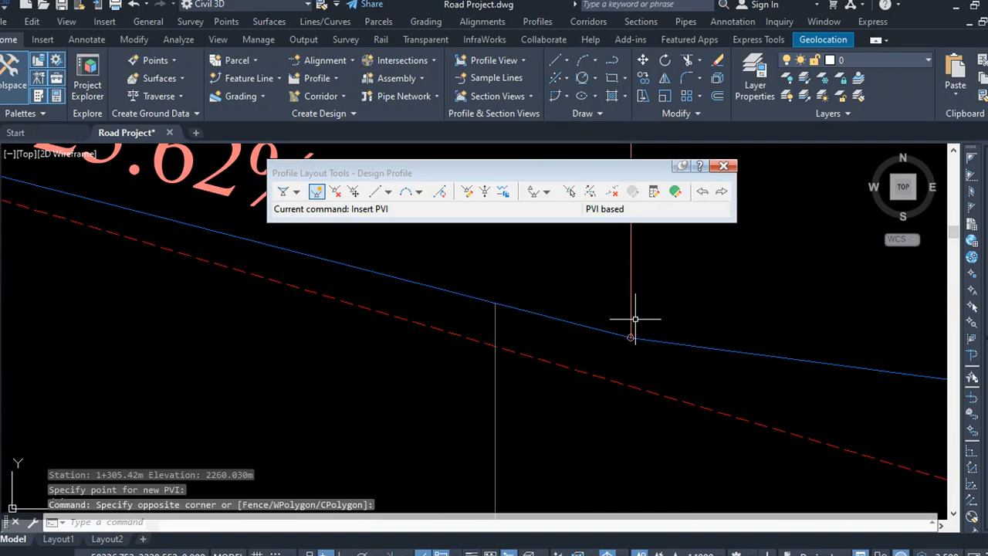
# Step: Undo the inserted PVI and the PVI deletion
pyautogui.hotkey('ctrl', 'z')
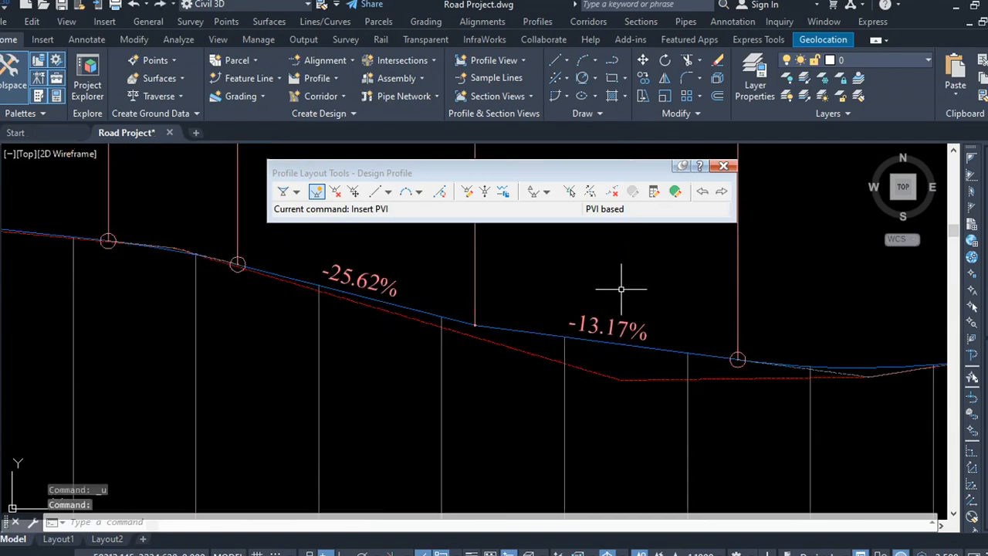
pyautogui.hotkey('ctrl', 'z')
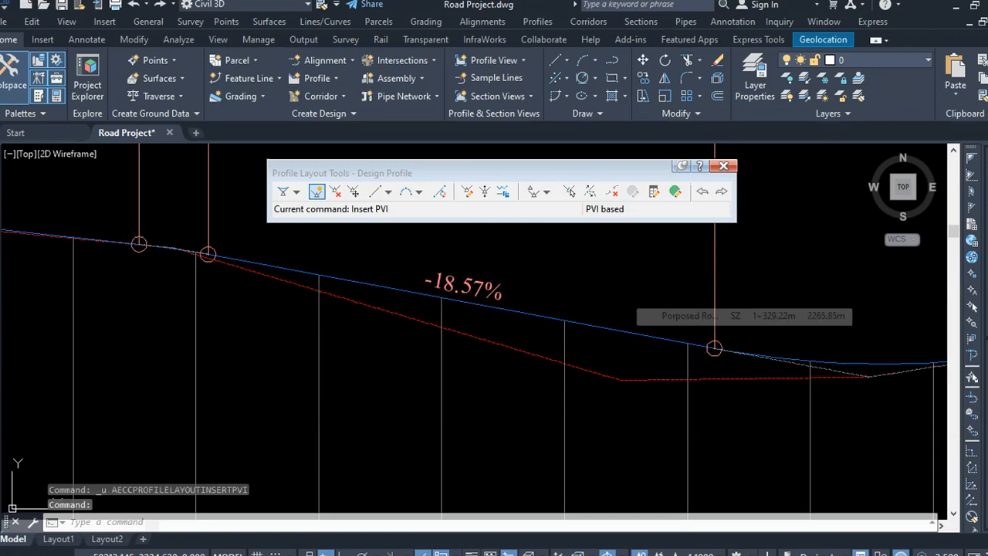
pyautogui.hotkey('ctrl', 'z')
pyautogui.hotkey('ctrl', 'z')
pyautogui.hotkey('ctrl', 'z')
pyautogui.hotkey('ctrl', 'z')
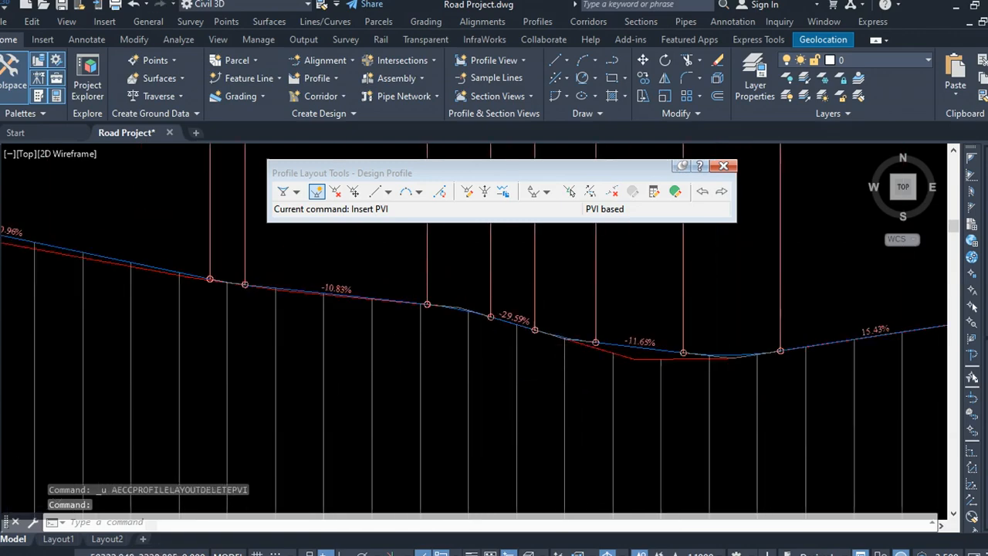
# Step: Review the profile view, the alignment on the surface and the road cross-section drawings
pyautogui.scroll(-8, 465, 340)
pyautogui.click(602, 286)
pyautogui.click(535, 270)
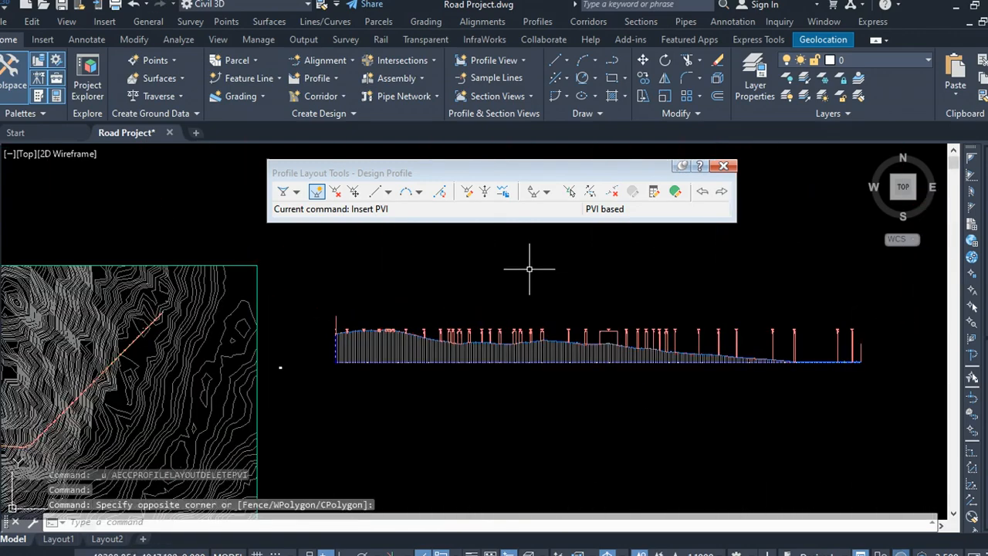
pyautogui.scroll(8, 340, 320)
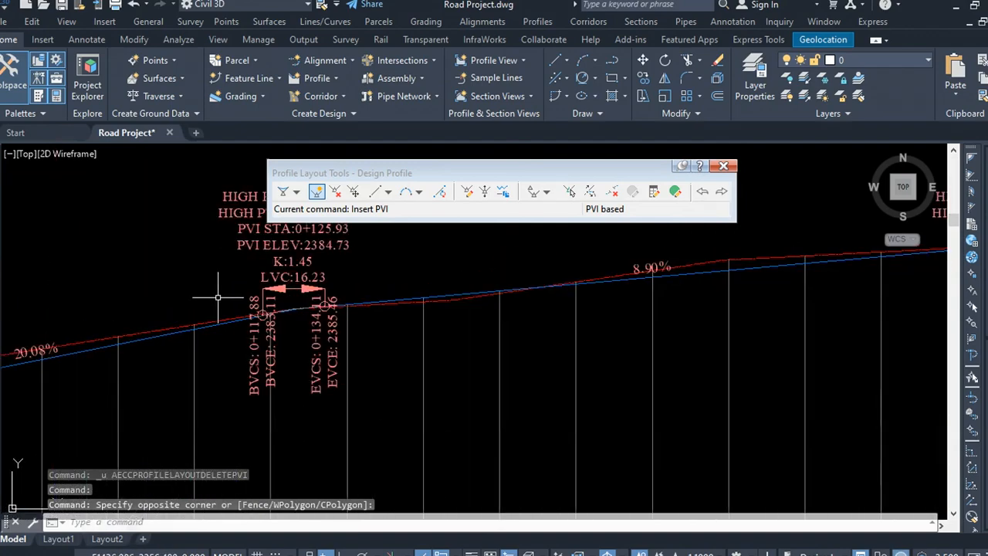
pyautogui.moveTo(378, 278); pyautogui.dragTo(375, 260)
pyautogui.scroll(-4, 453, 294)
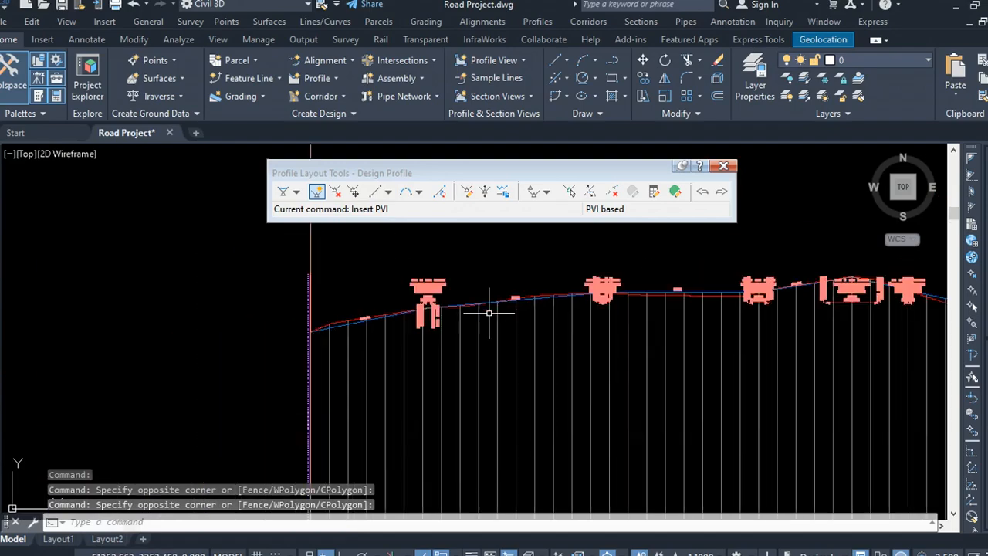
pyautogui.moveTo(524, 276); pyautogui.dragTo(470, 265)
pyautogui.scroll(6, 307, 319)
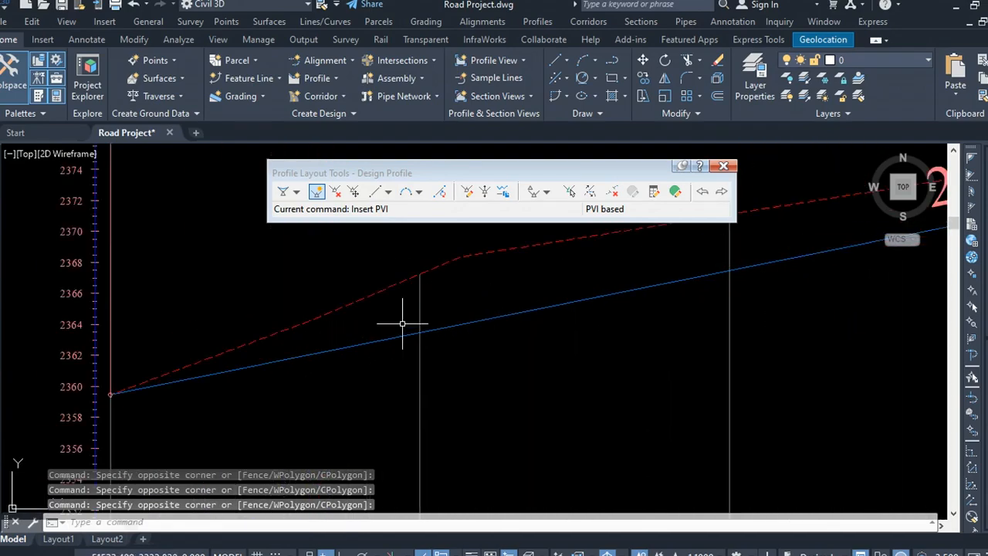
pyautogui.scroll(-10, 309, 347)
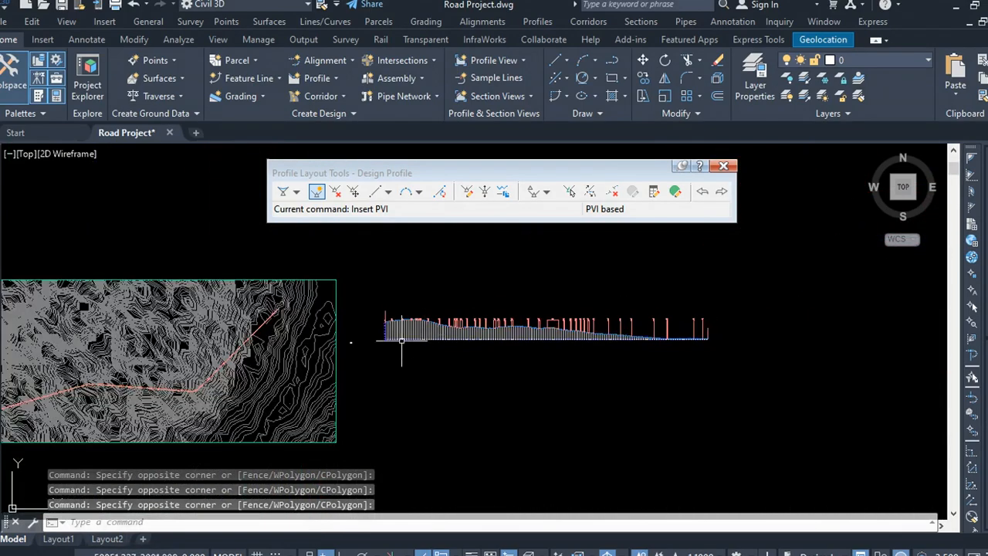
pyautogui.scroll(8, 349, 343)
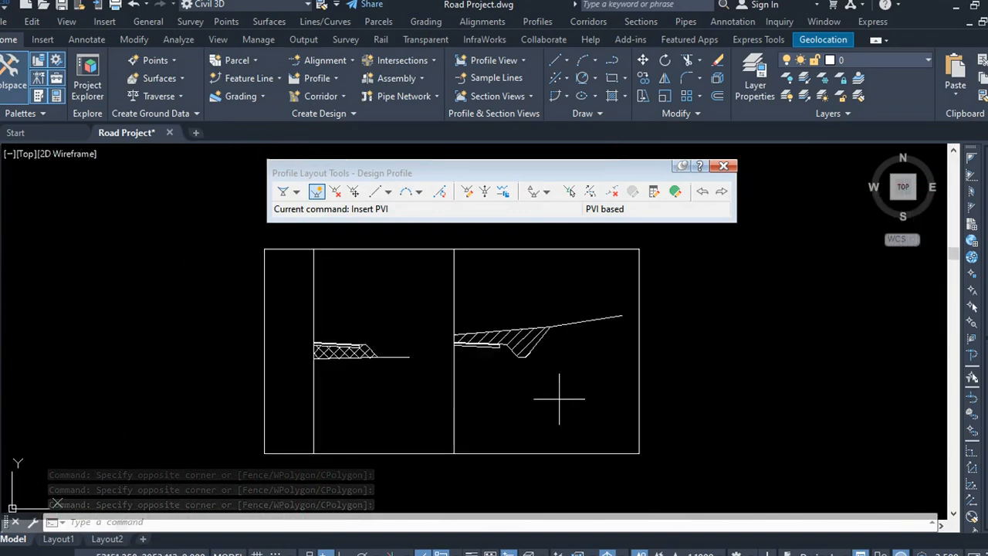
pyautogui.scroll(2, 346, 393)
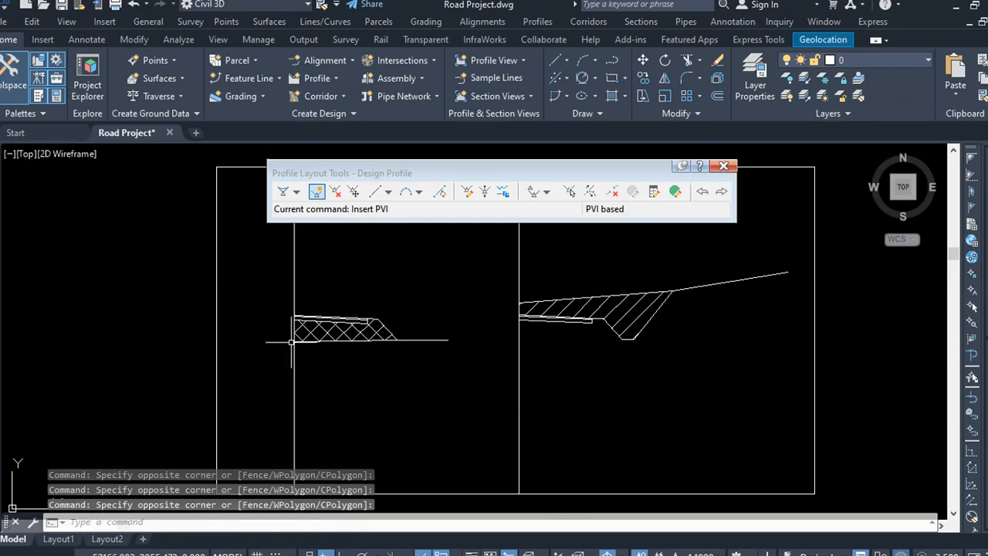
pyautogui.scroll(-10, 389, 312)
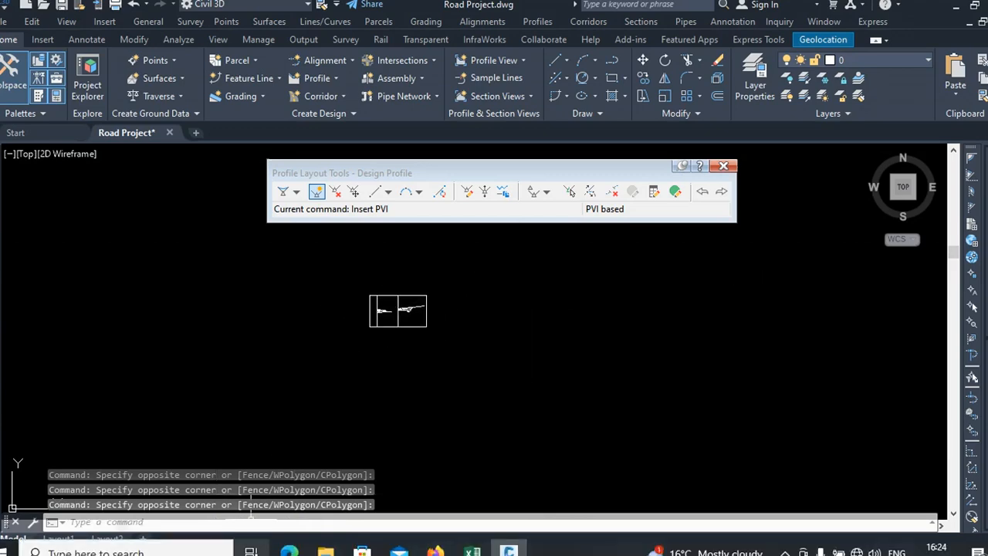
# Step: Switch to Autodesk Subassembly Composer 2022 by launching it from the Windows search
pyautogui.click(116, 551)
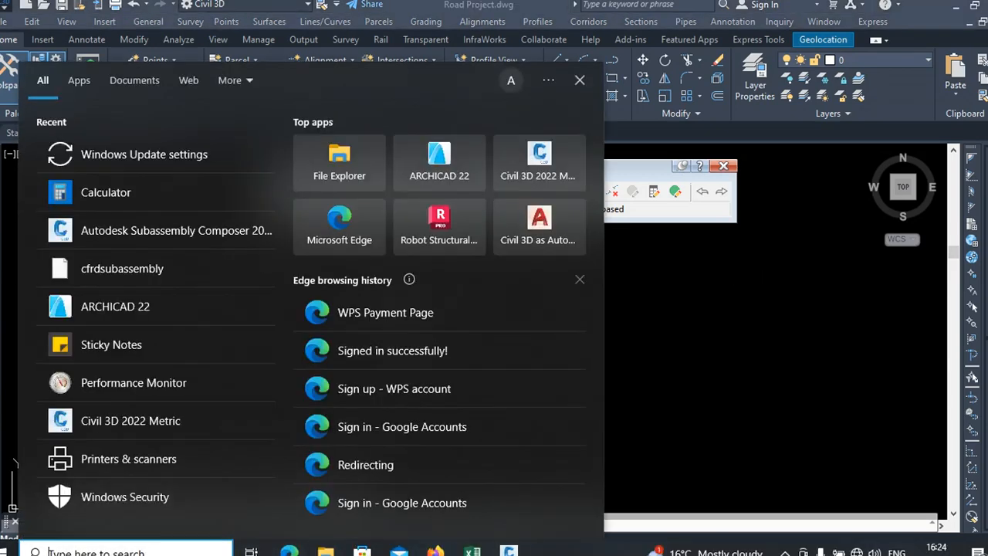
pyautogui.write('subas')
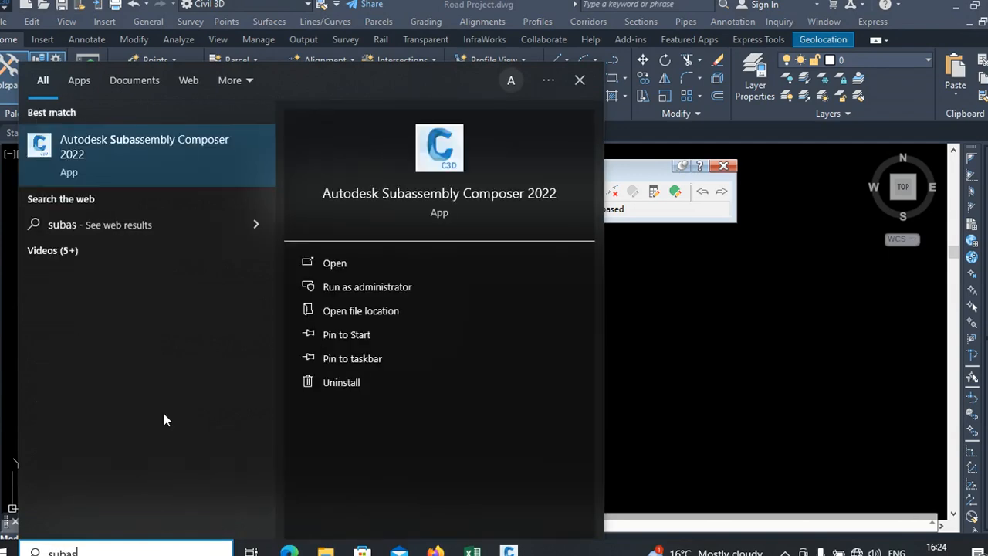
pyautogui.click(129, 155)
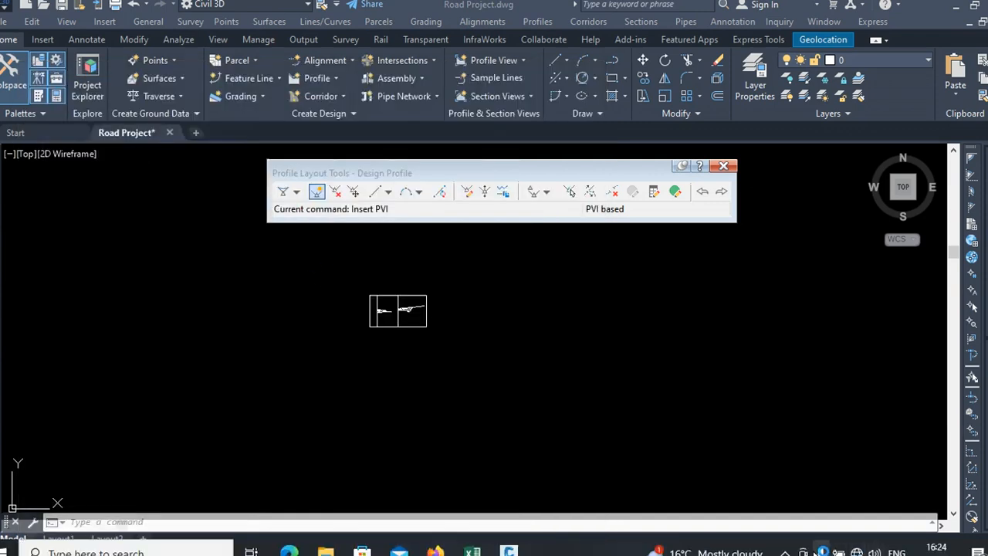
pyautogui.click(785, 553)
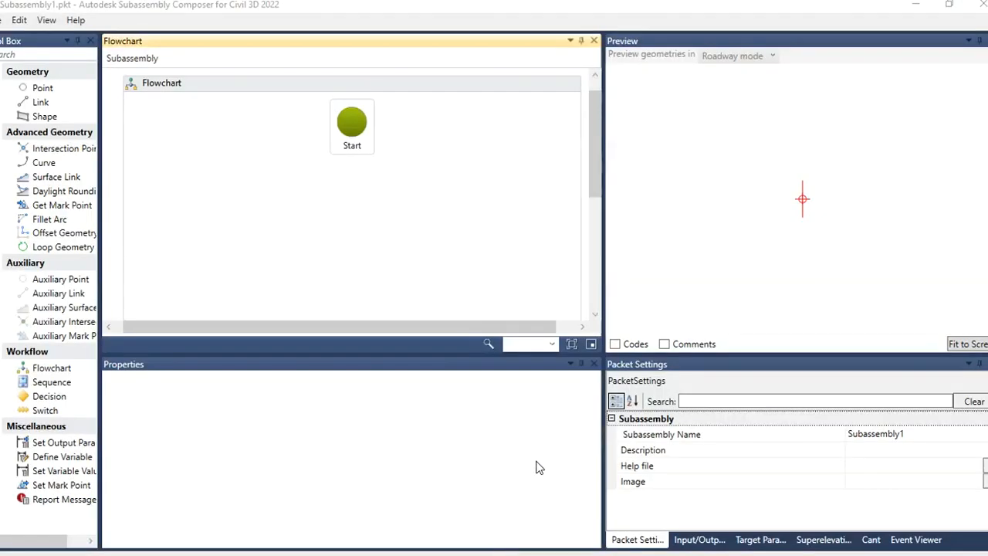
# Step: Add a Point element P1 to the subassembly flowchart below Start
pyautogui.click(492, 260)
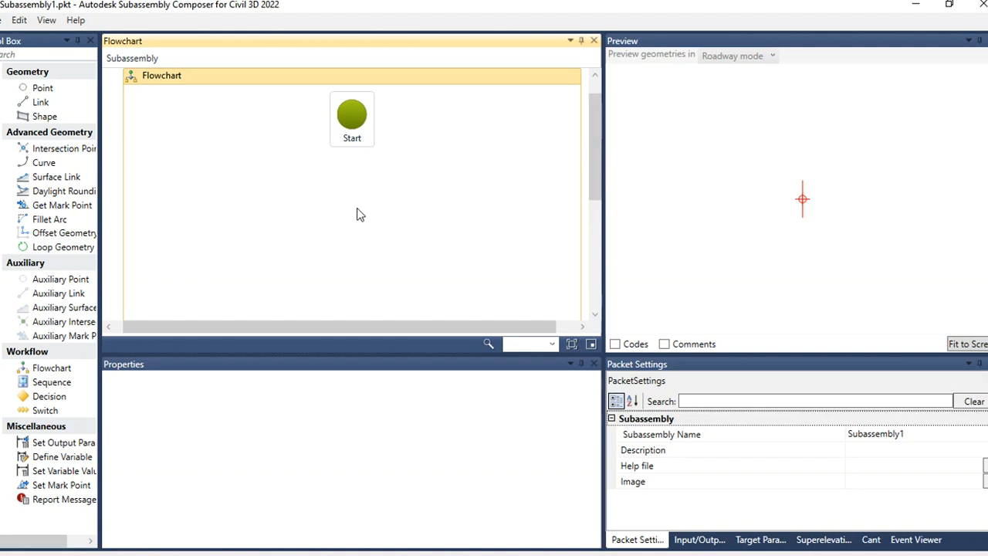
pyautogui.moveTo(43, 88); pyautogui.dragTo(349, 192)
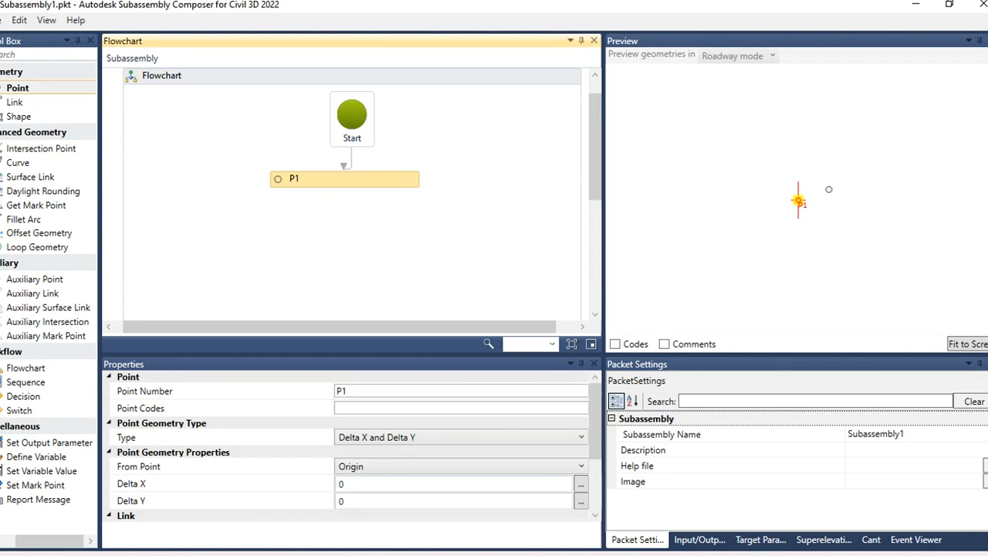
# Step: Add a second point P2 with link L1 below P1 in the subassembly flowchart
pyautogui.click(38, 90)
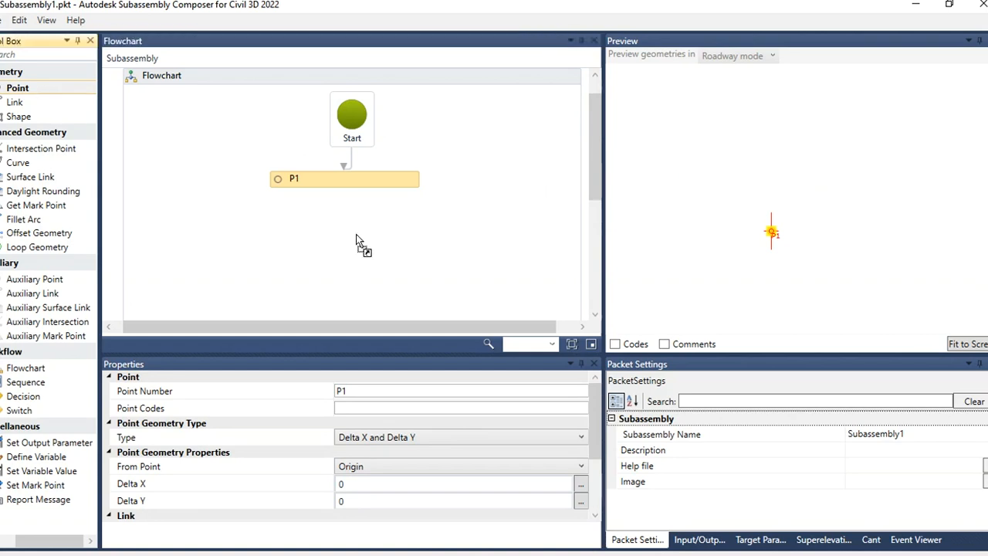
pyautogui.moveTo(357, 224); pyautogui.dragTo(426, 221)
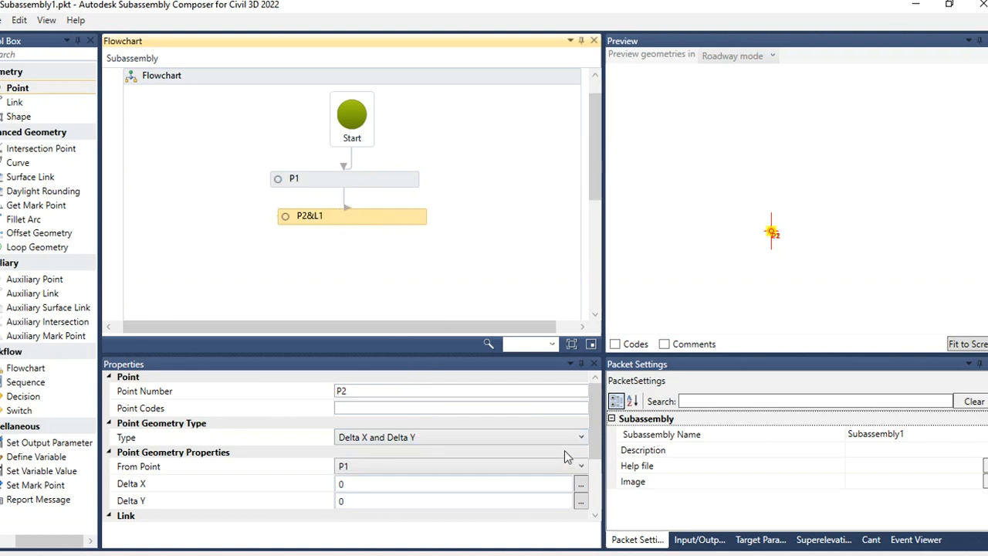
pyautogui.moveTo(597, 410)
pyautogui.mouseDown()
pyautogui.moveTo(601, 471)
pyautogui.moveTo(594, 401)
pyautogui.mouseUp()
pyautogui.scroll(-1, 591, 406)
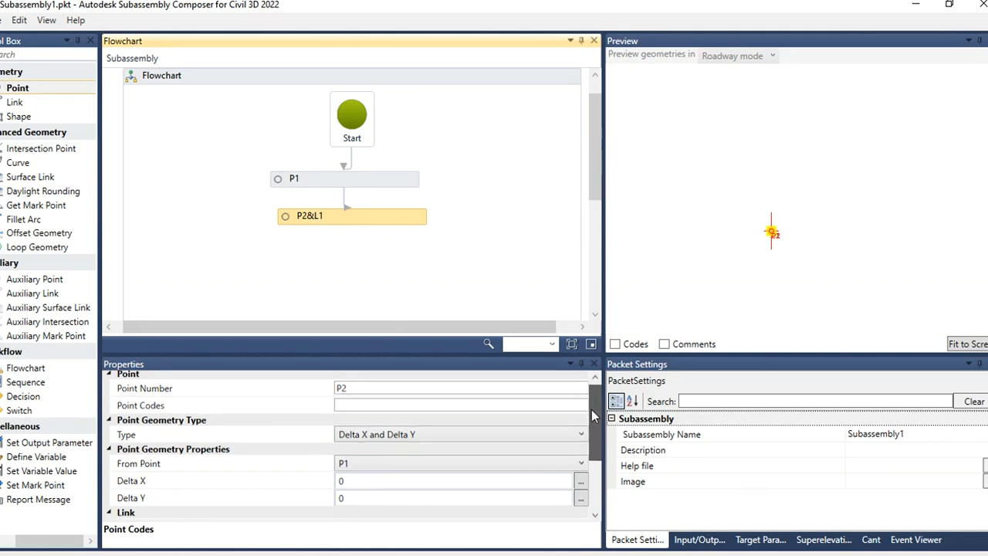
# Step: Set P2's point geometry type to Angle and Delta Y
pyautogui.click(492, 431)
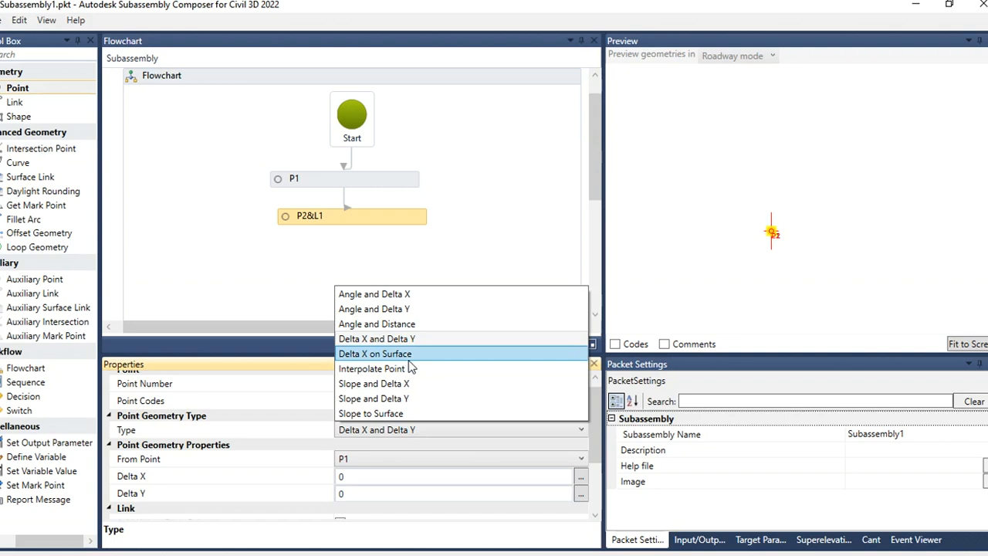
pyautogui.click(380, 310)
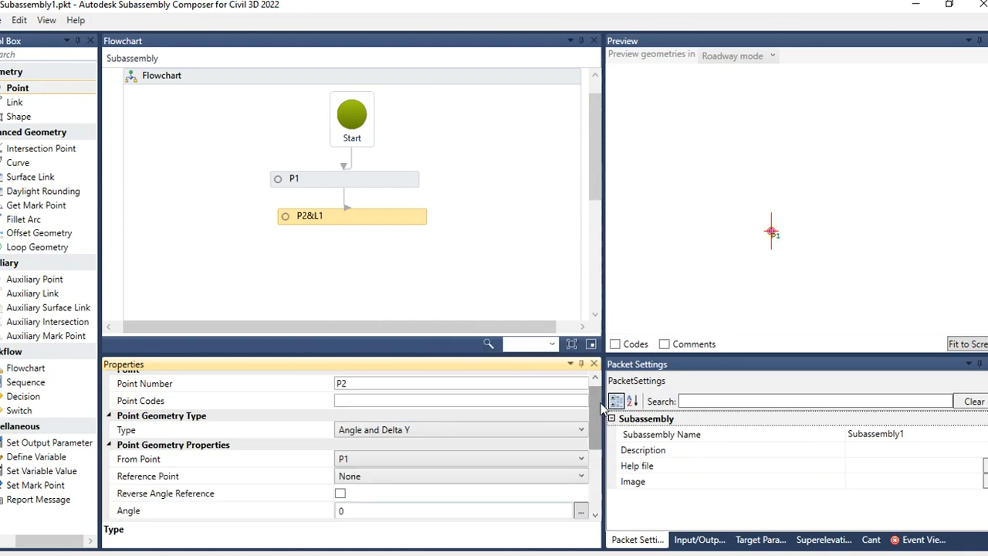
pyautogui.moveTo(598, 402)
pyautogui.mouseDown()
pyautogui.moveTo(598, 447)
pyautogui.moveTo(602, 415)
pyautogui.mouseUp()
pyautogui.scroll(1, 602, 414)
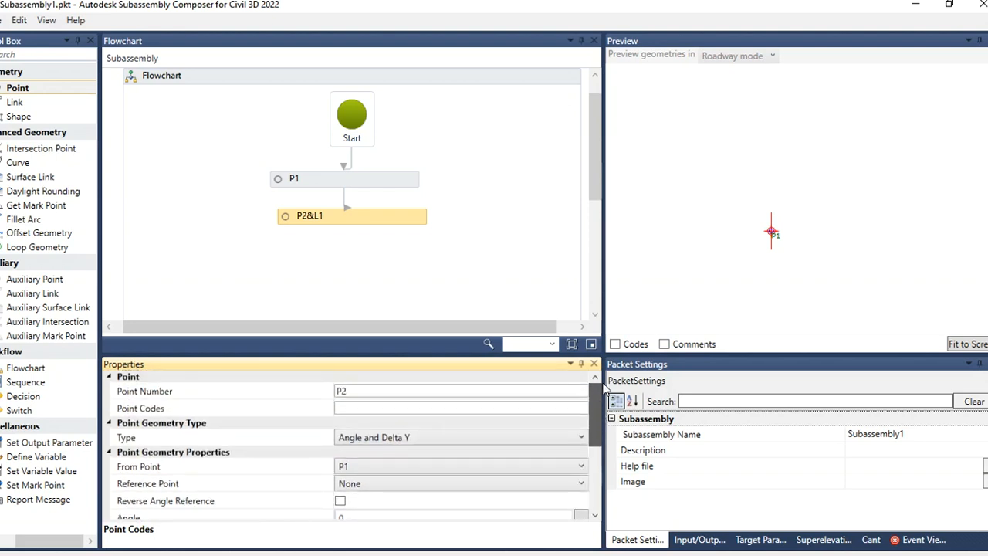
# Step: Change P2's point geometry type to Slope and Delta X
pyautogui.click(571, 437)
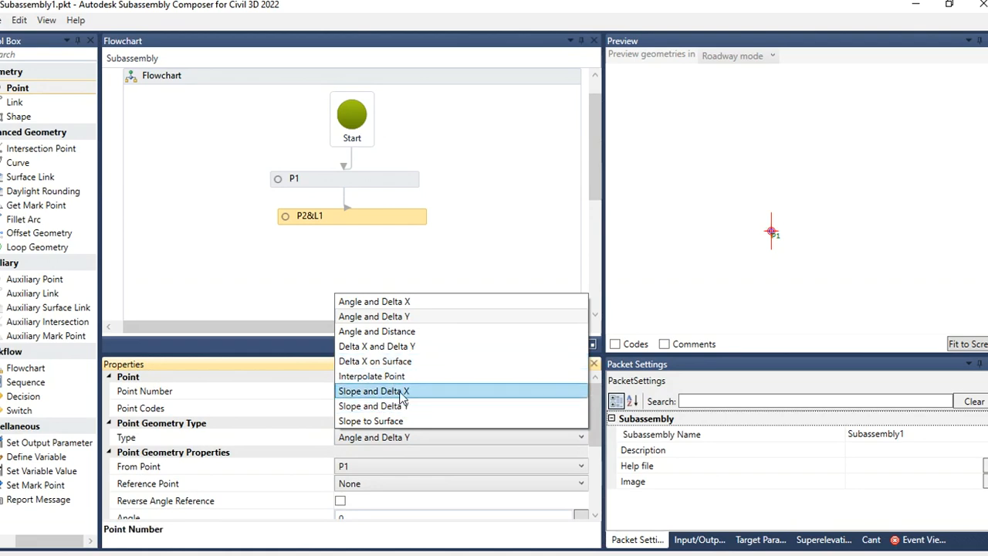
pyautogui.click(398, 391)
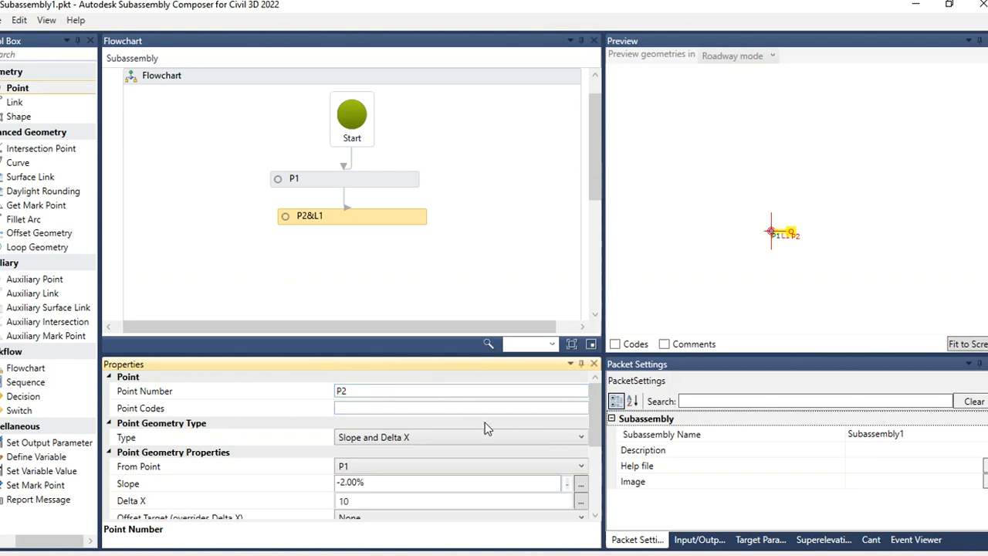
pyautogui.moveTo(593, 415); pyautogui.dragTo(599, 435)
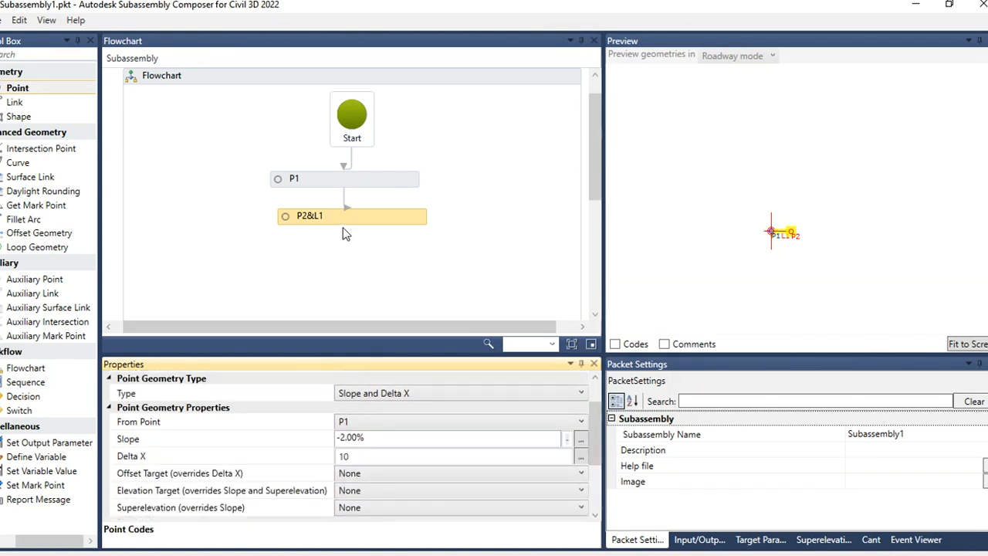
# Step: Create a new input parameter and set the Side parameter's default value to Right
pyautogui.click(697, 540)
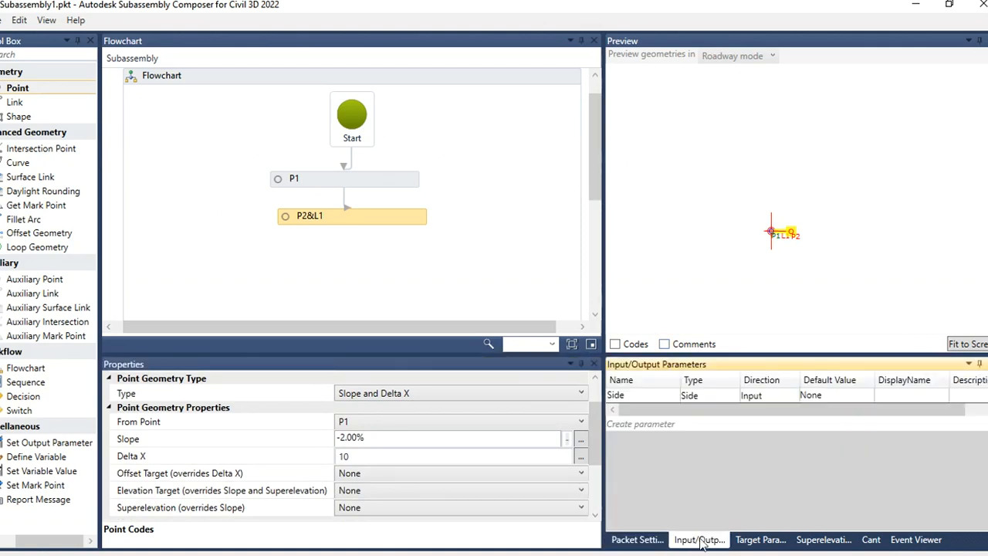
pyautogui.click(658, 423)
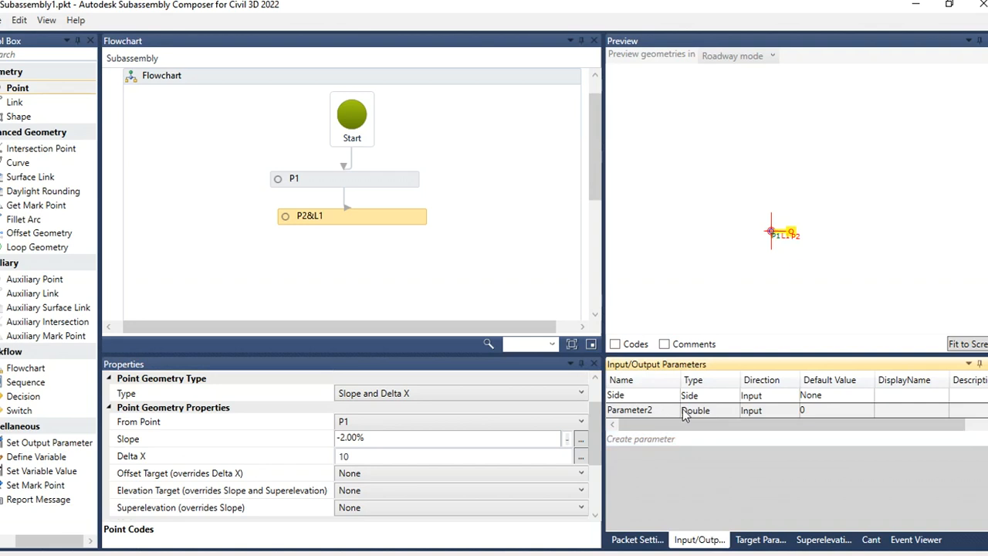
pyautogui.doubleClick(849, 397)
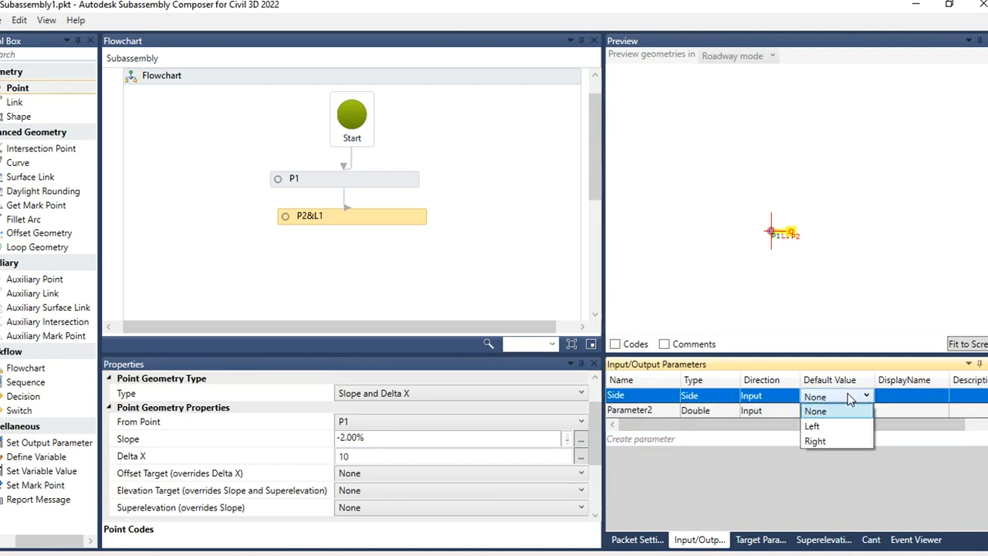
pyautogui.click(823, 441)
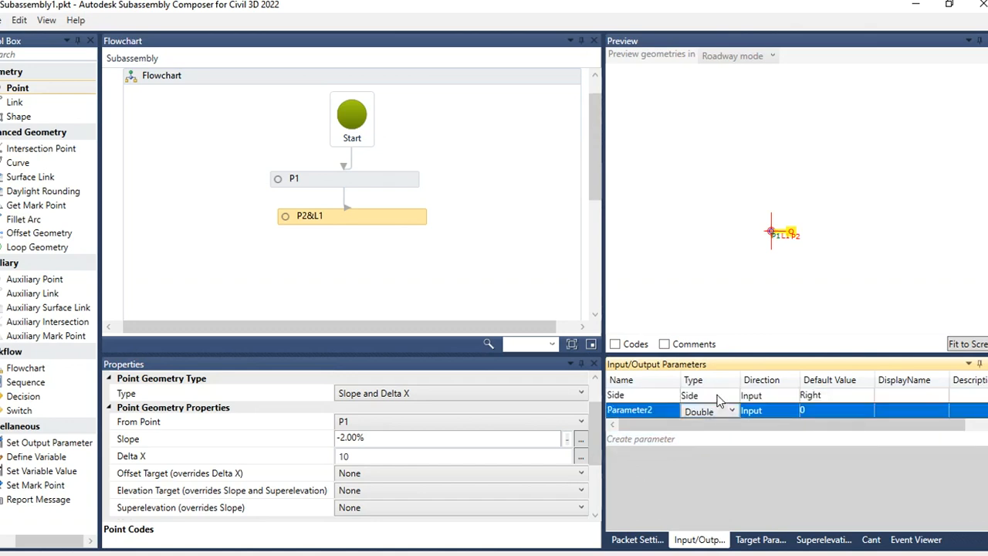
# Step: Rename the new input parameter to RoadCrossfall
pyautogui.click(667, 414)
pyautogui.click(655, 412)
pyautogui.moveTo(653, 411); pyautogui.dragTo(590, 419)
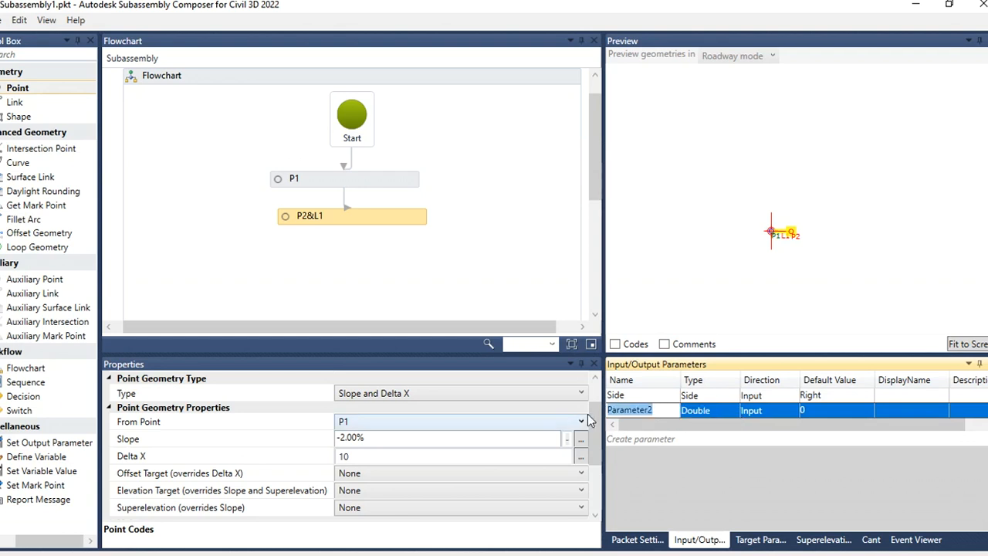
pyautogui.write('Crossfall')
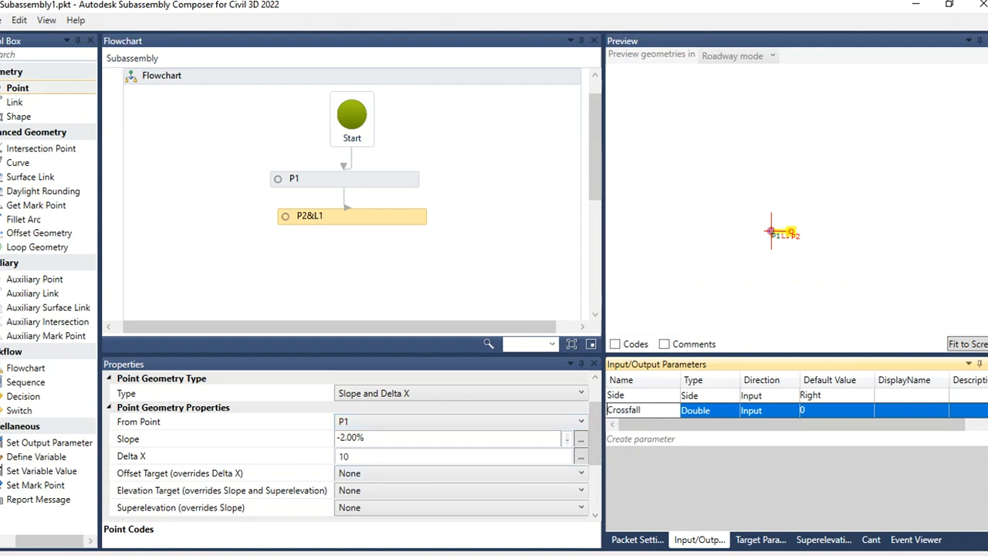
pyautogui.write('Road')
# Step: Set RoadCrossfall's type to Grade and its default value to 2.5%
pyautogui.click(721, 410)
pyautogui.click(721, 410)
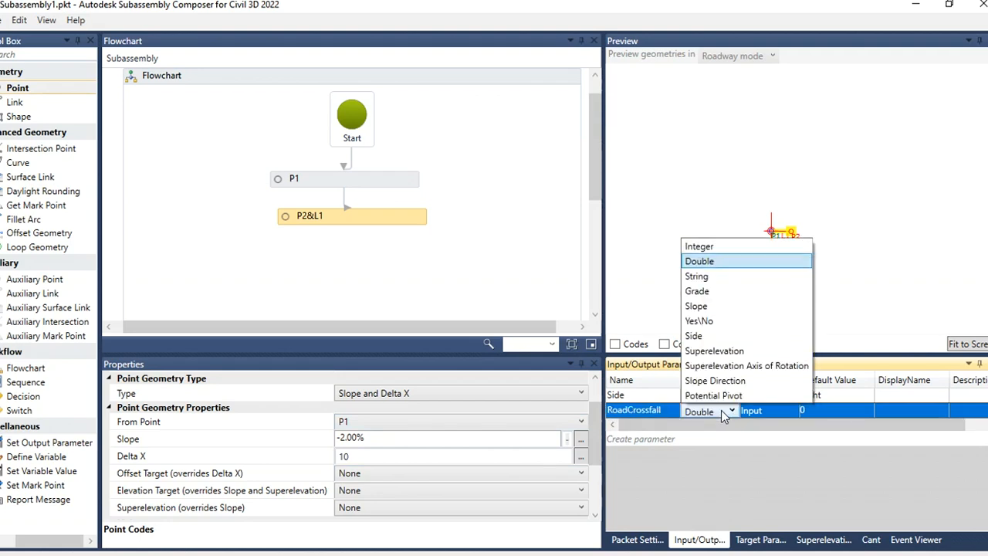
pyautogui.click(697, 291)
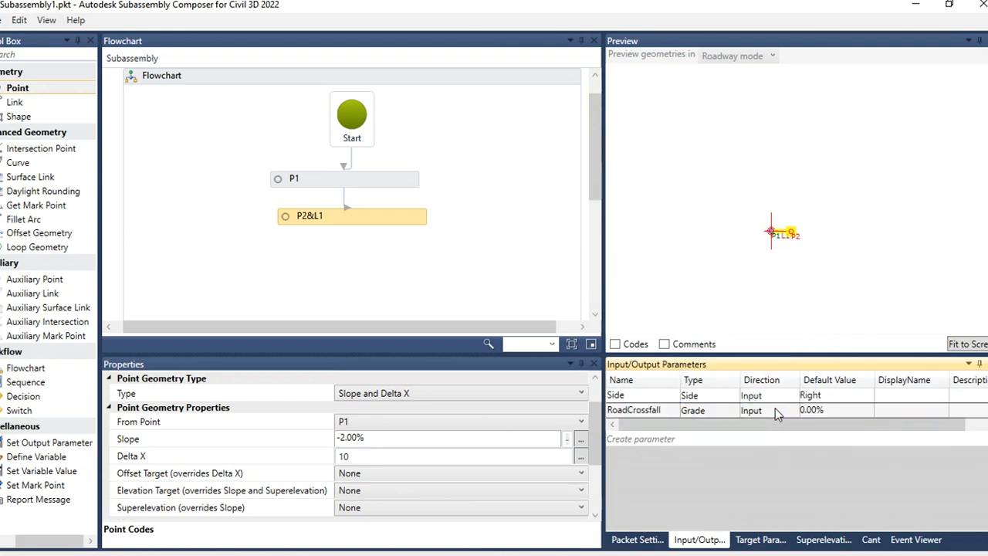
pyautogui.click(855, 411)
pyautogui.moveTo(828, 409); pyautogui.dragTo(785, 414)
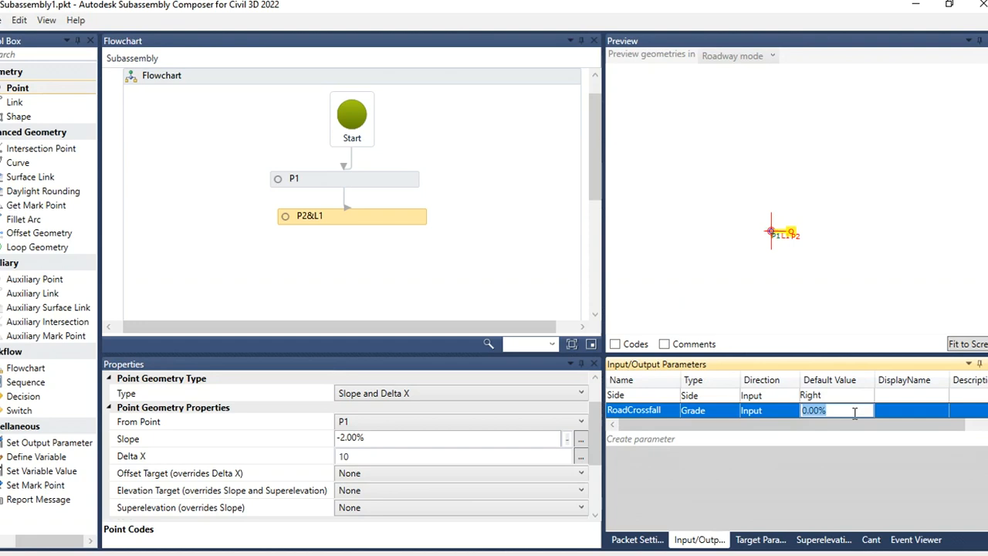
pyautogui.write('2.5')
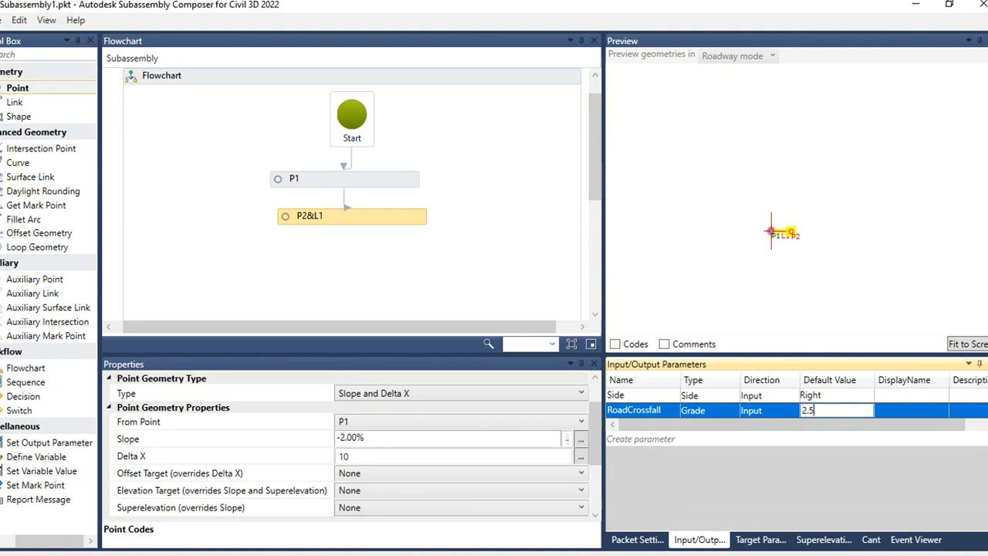
pyautogui.click(748, 415)
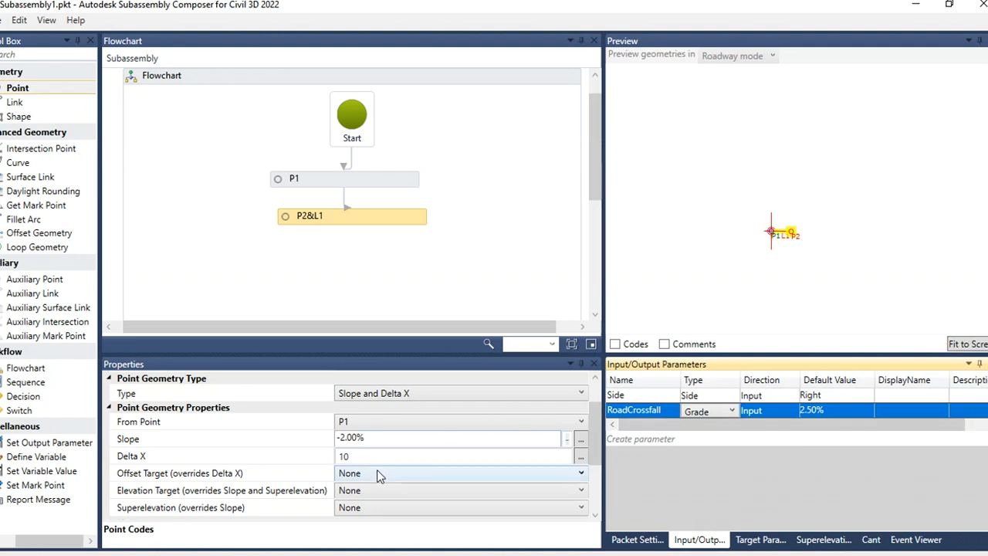
# Step: Set P2's slope to -RoadCrossfall by pasting the parameter name into the Slope property
pyautogui.click(375, 437)
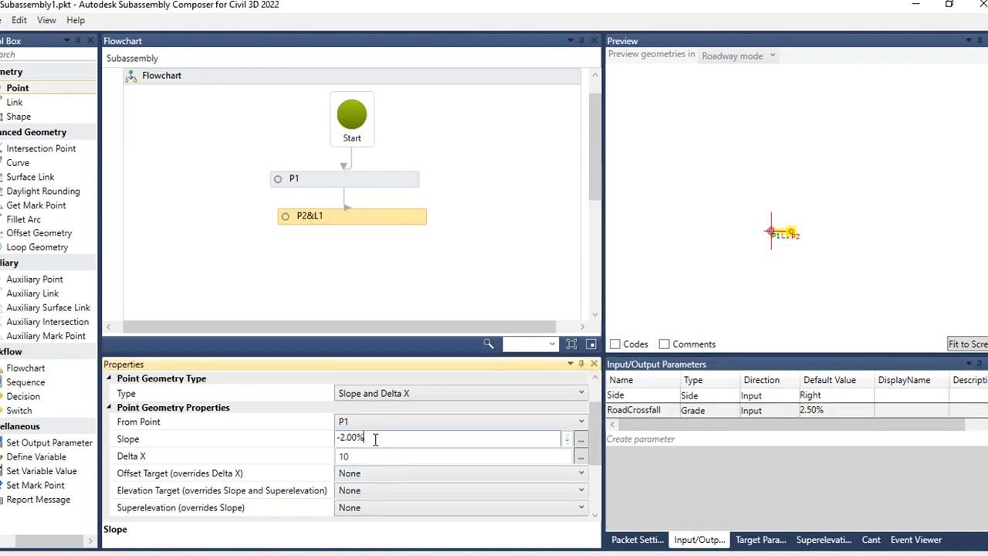
pyautogui.click(672, 411)
pyautogui.click(670, 410)
pyautogui.hotkey('ctrl', 'c')
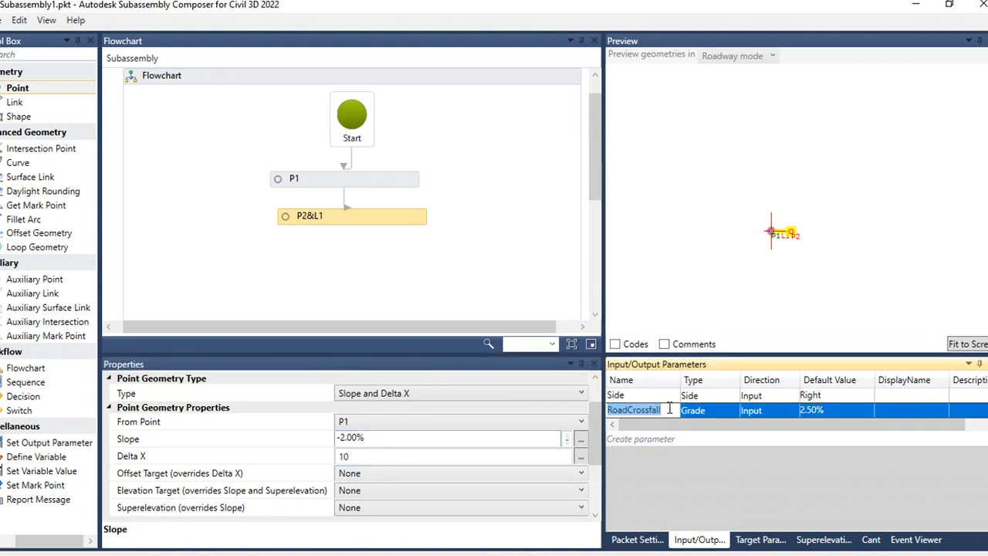
pyautogui.click(392, 437)
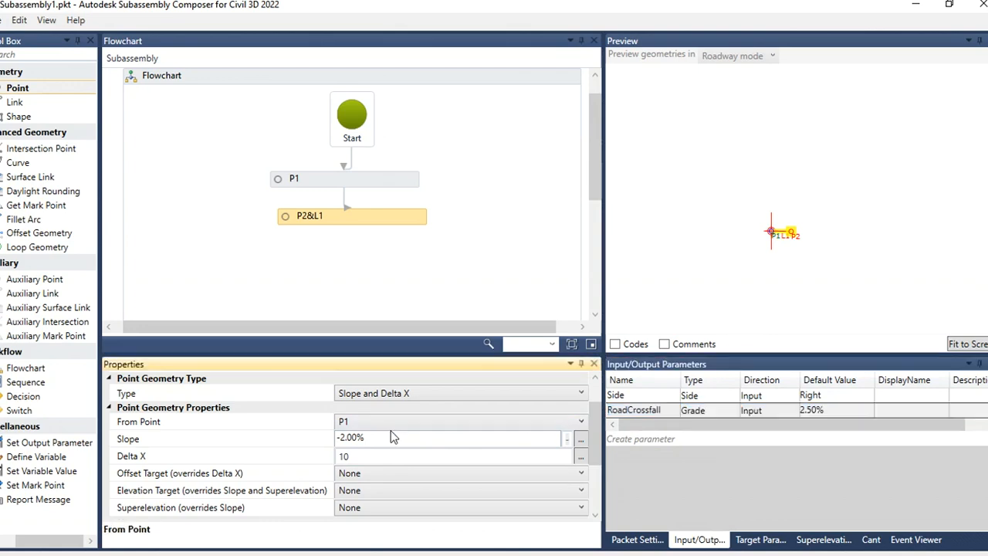
pyautogui.moveTo(379, 439); pyautogui.dragTo(342, 442)
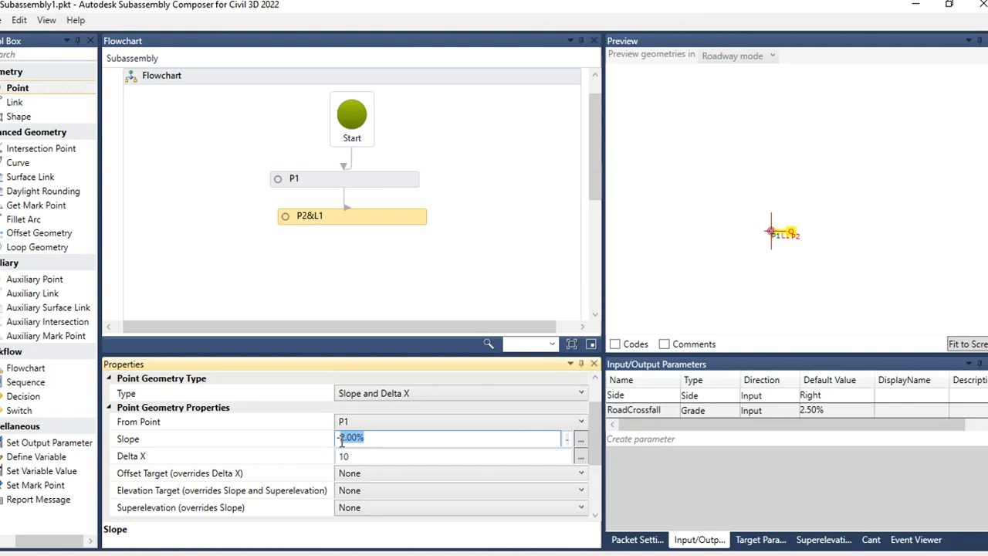
pyautogui.hotkey('ctrl', 'v')
pyautogui.click(452, 282)
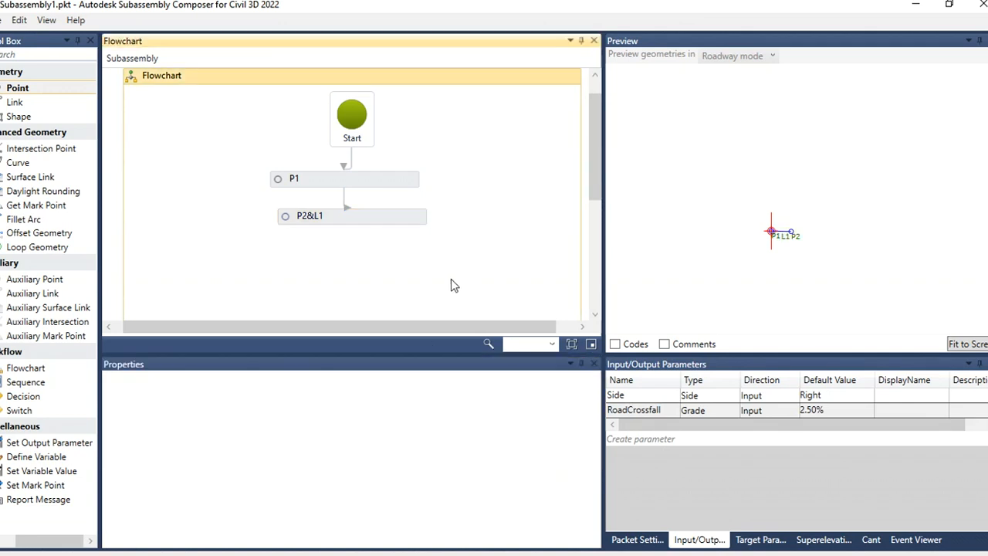
pyautogui.click(360, 221)
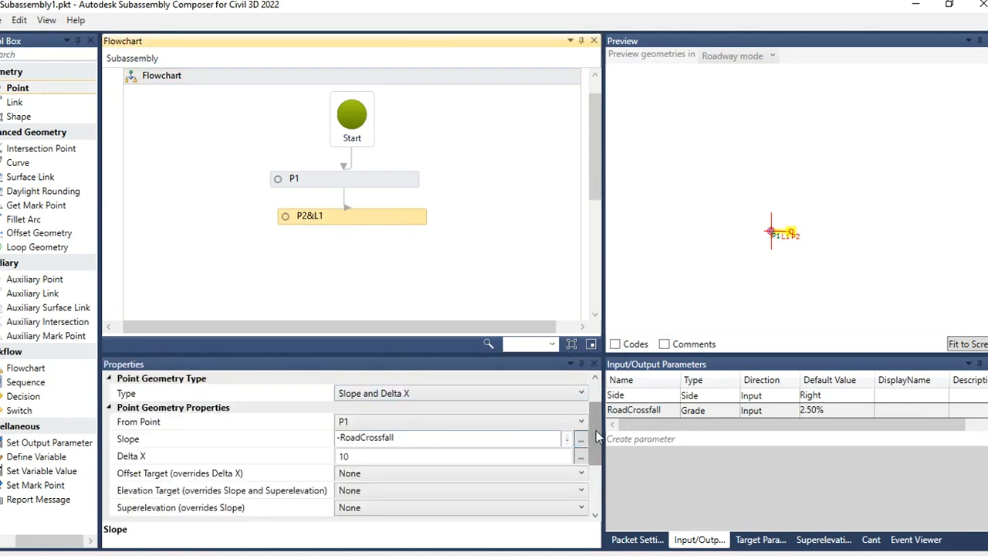
pyautogui.moveTo(596, 430)
pyautogui.mouseDown()
pyautogui.moveTo(599, 447)
pyautogui.moveTo(596, 439)
pyautogui.mouseUp()
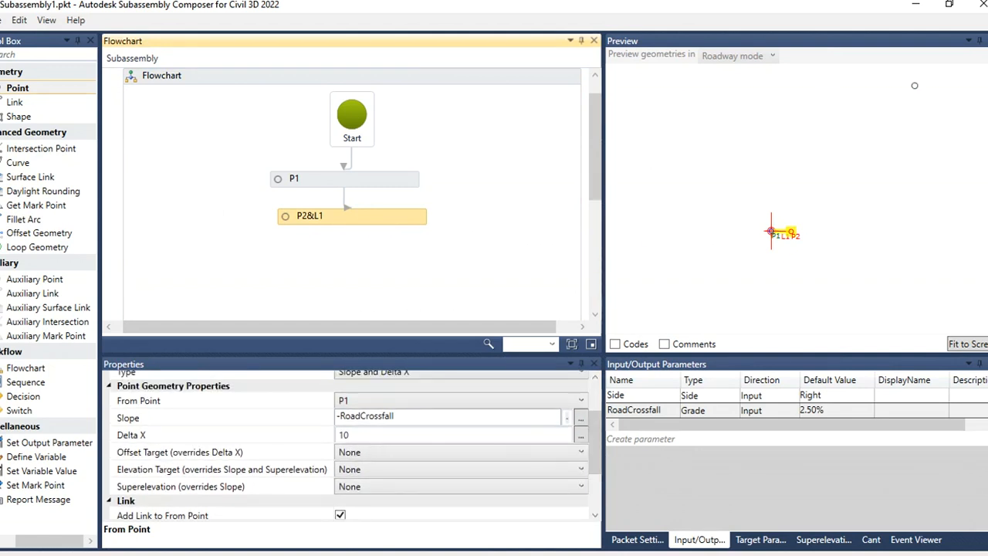
# Step: Return to Civil 3D and add a linear dimension across the top lane of the road cross-section drawing
pyautogui.click(915, 4)
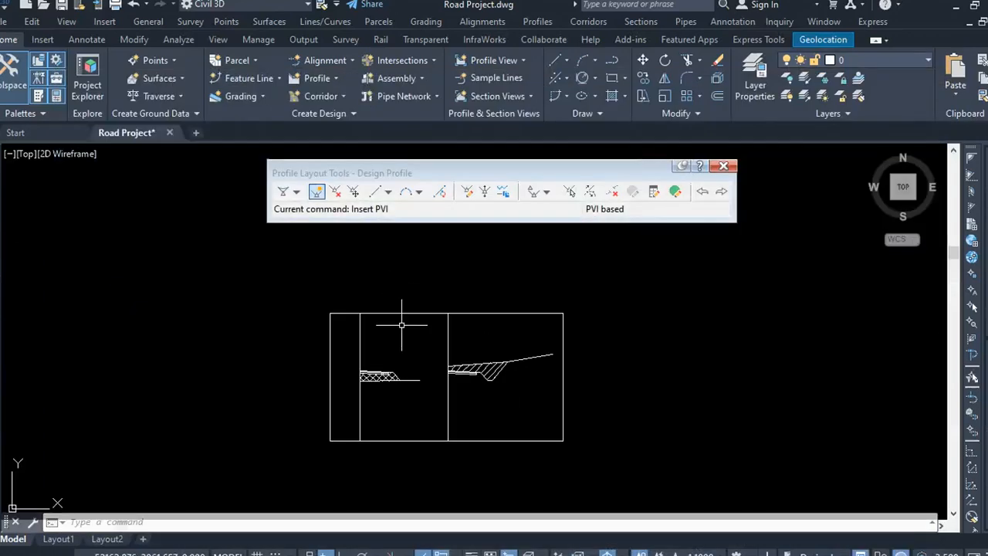
pyautogui.scroll(5, 401, 325)
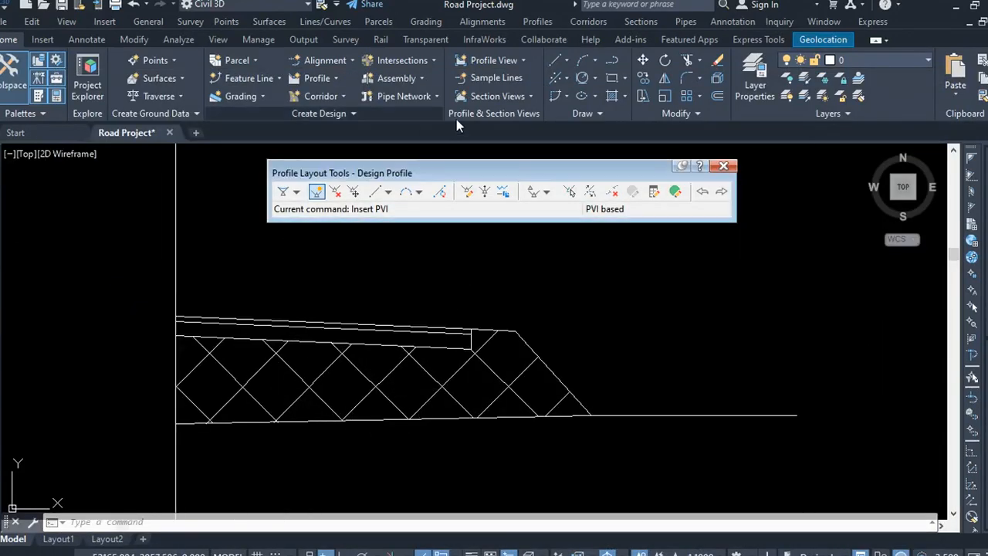
pyautogui.click(88, 39)
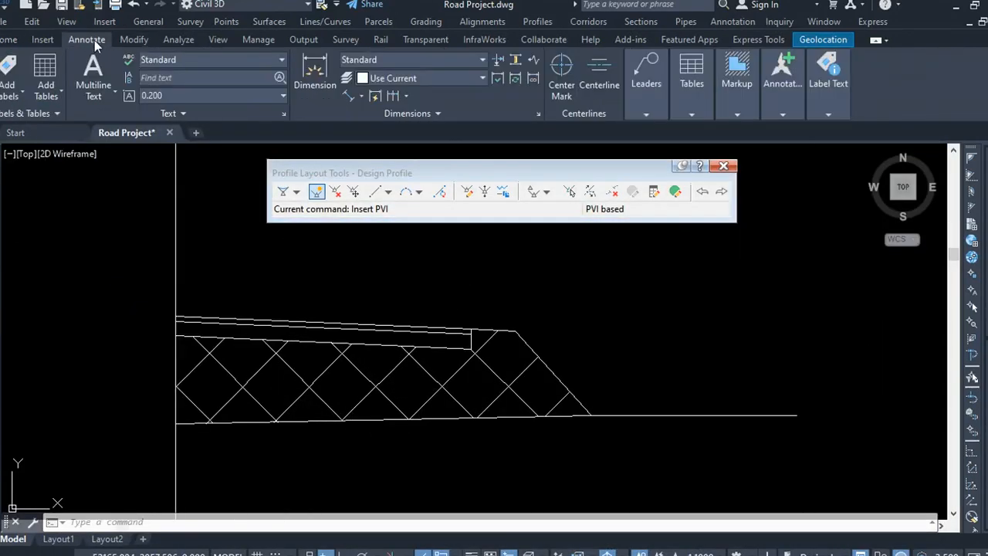
pyautogui.click(360, 96)
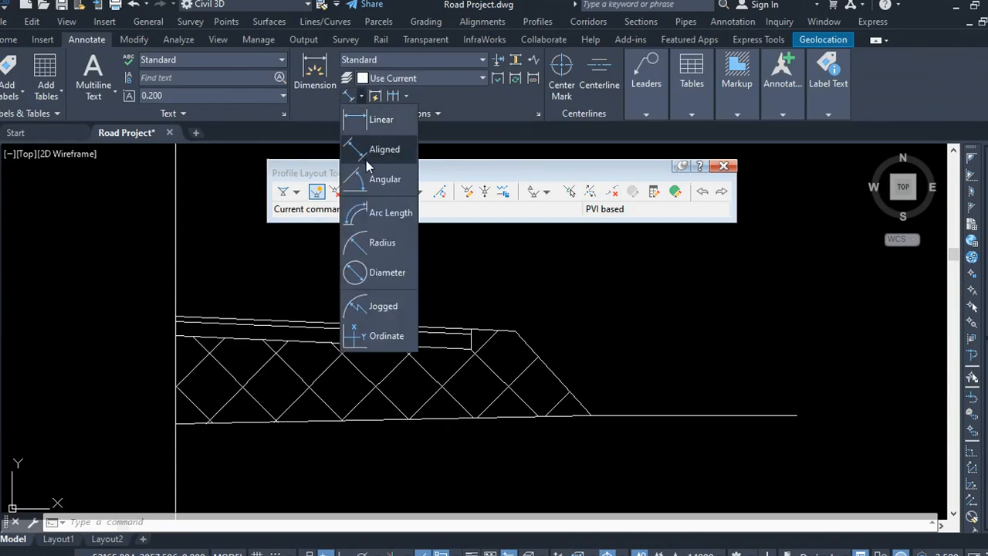
pyautogui.click(355, 120)
pyautogui.click(177, 317)
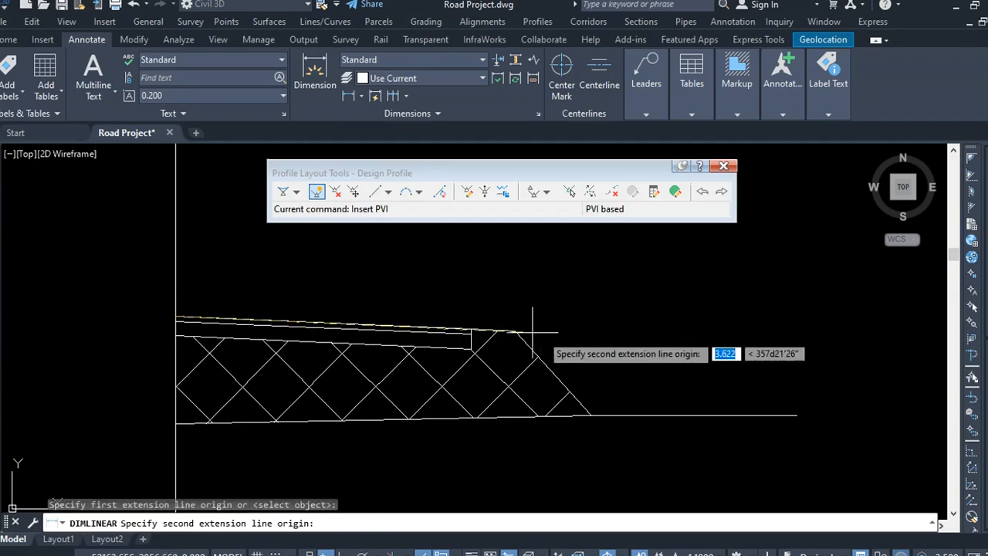
pyautogui.click(471, 330)
pyautogui.click(399, 296)
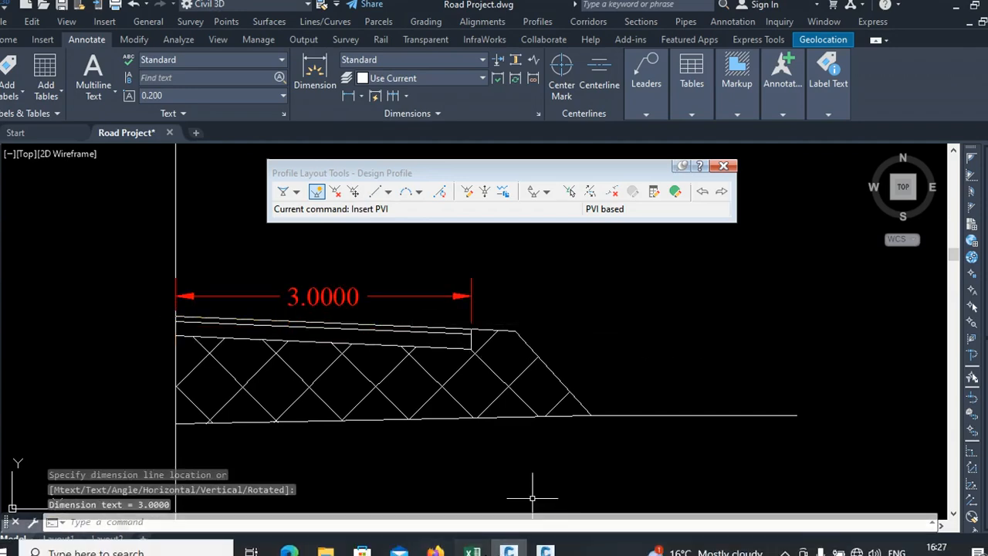
pyautogui.click(473, 552)
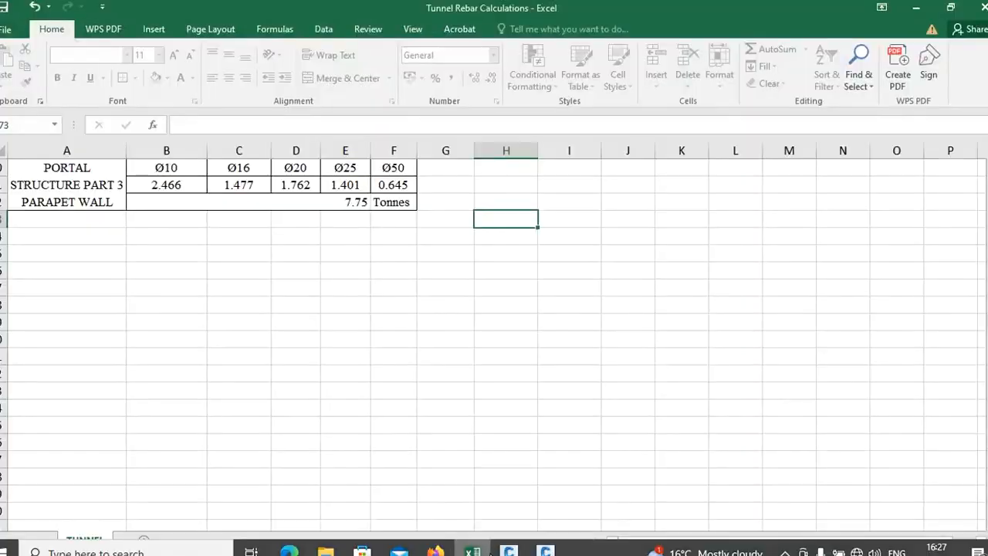
pyautogui.click(982, 7)
pyautogui.click(494, 316)
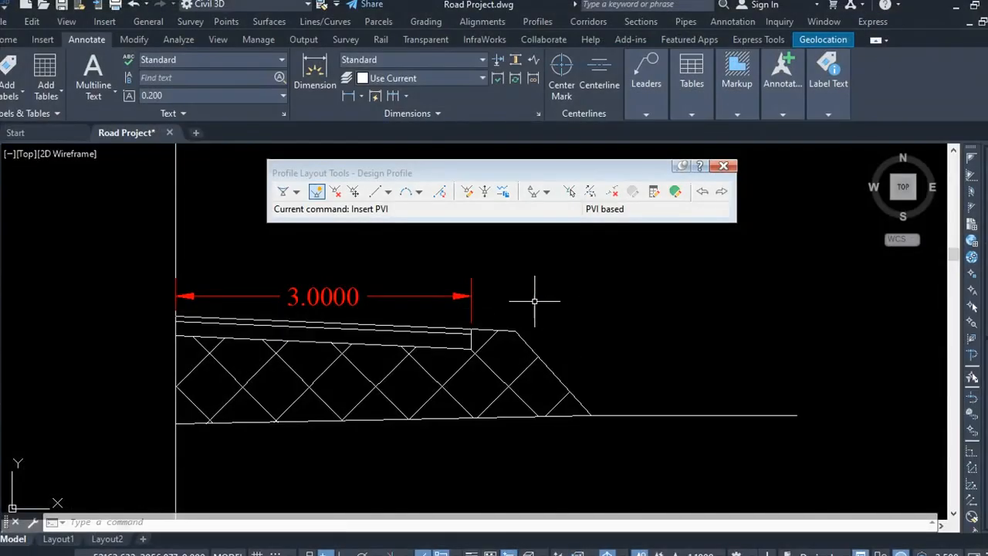
pyautogui.click(529, 293)
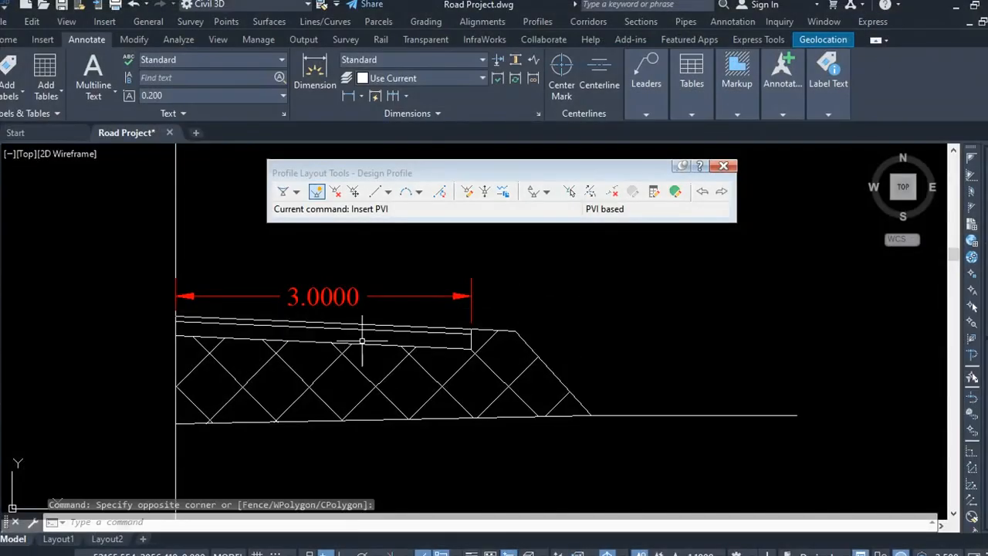
pyautogui.scroll(2, 455, 301)
pyautogui.scroll(-3, 344, 277)
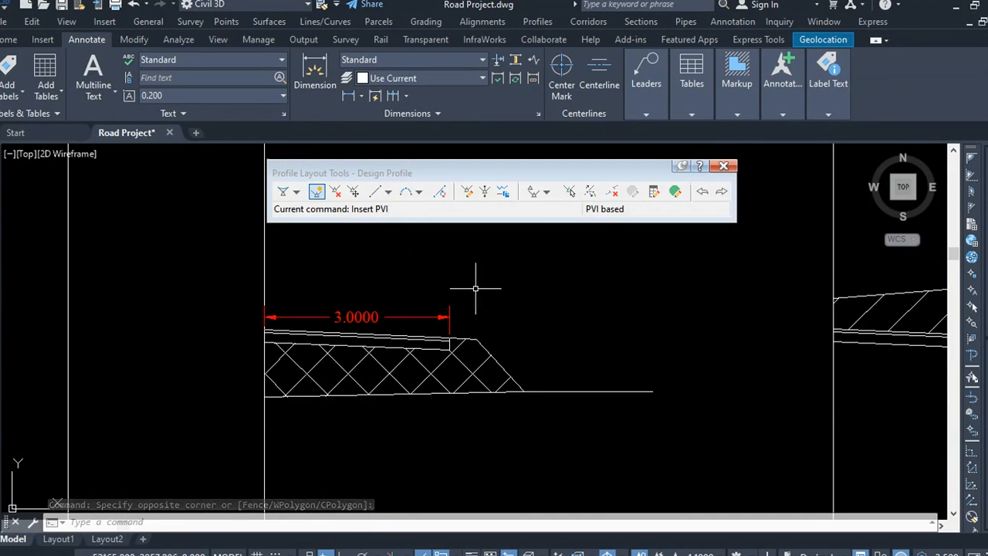
pyautogui.moveTo(436, 554)
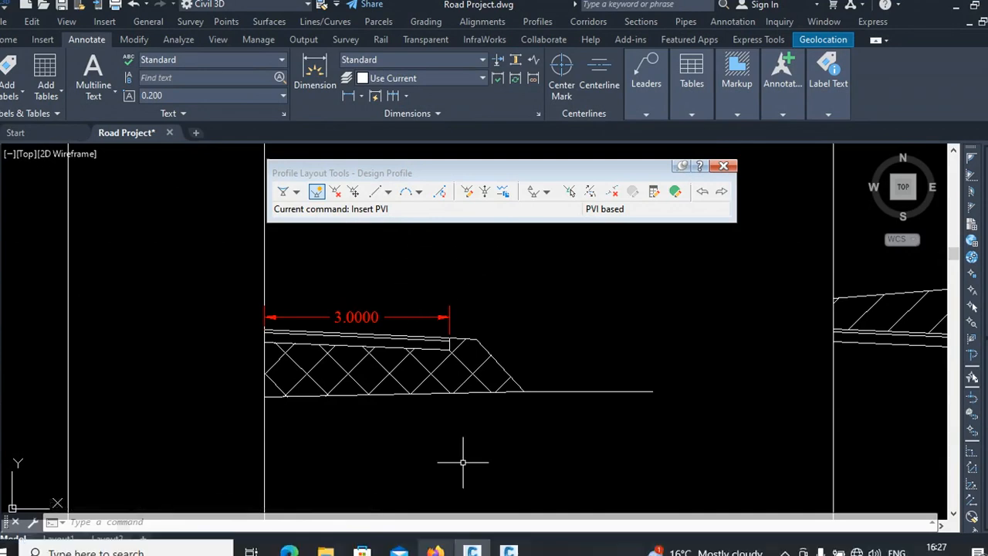
pyautogui.moveTo(472, 551)
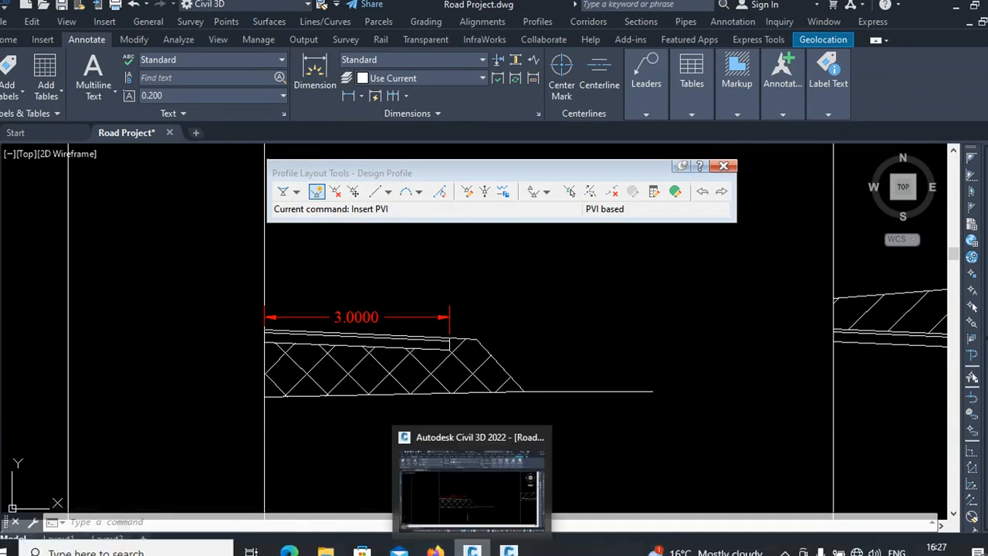
# Step: Switch to Subassembly Composer and add a Double input parameter named Roadwidth with a default value of 3
pyautogui.click(498, 456)
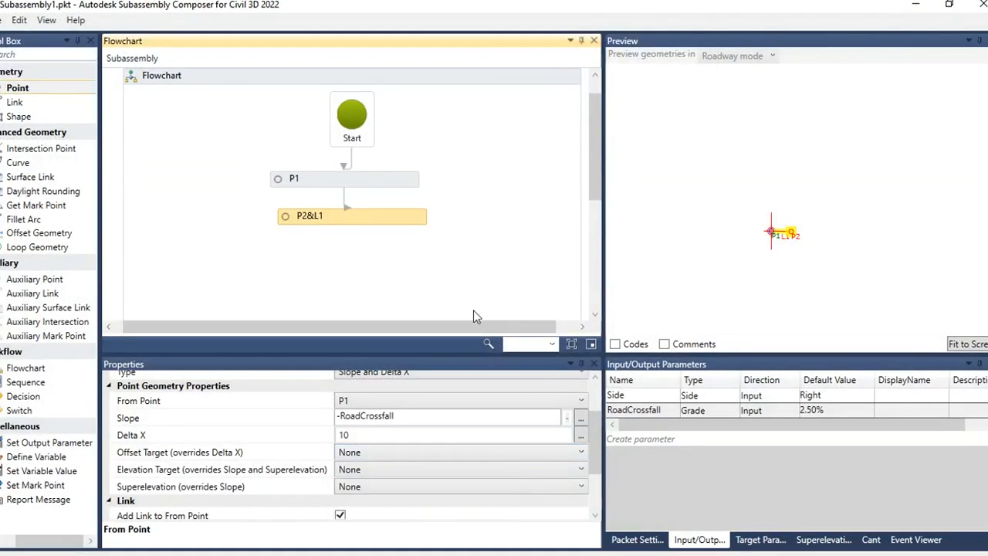
pyautogui.click(473, 270)
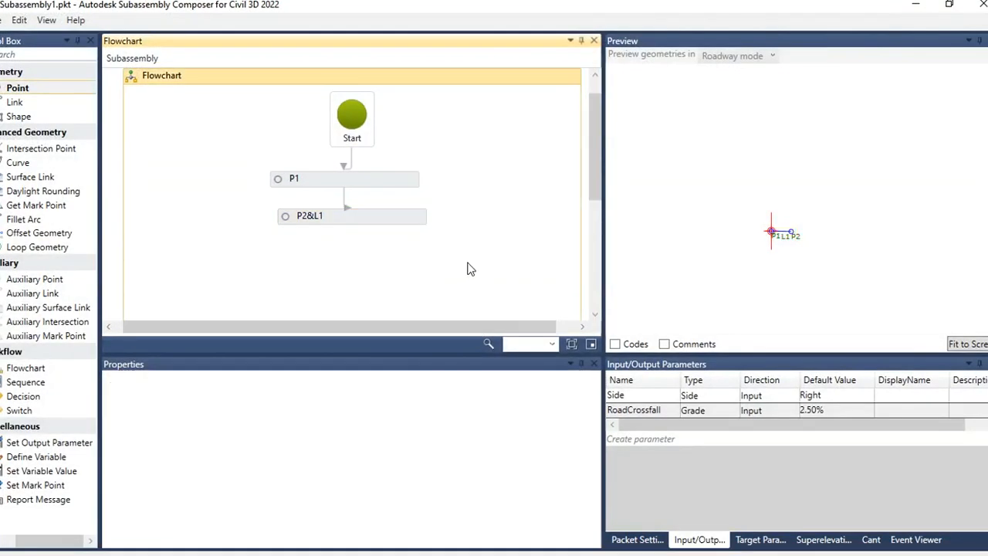
pyautogui.click(402, 215)
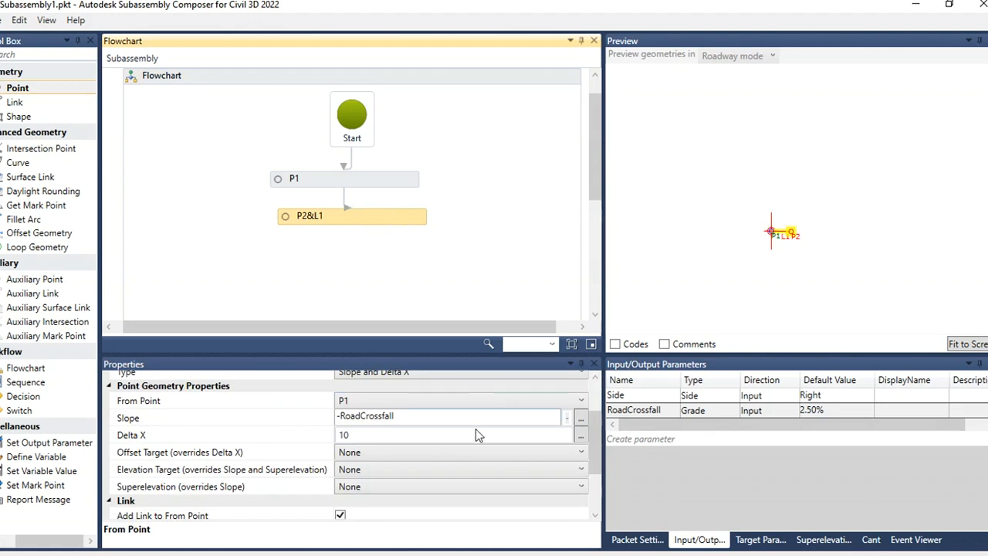
pyautogui.click(368, 436)
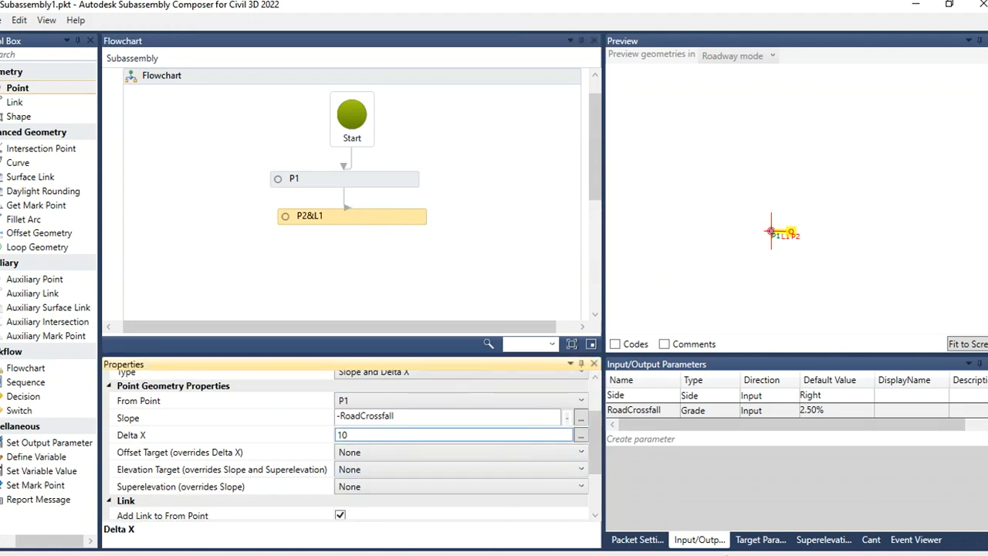
pyautogui.click(661, 438)
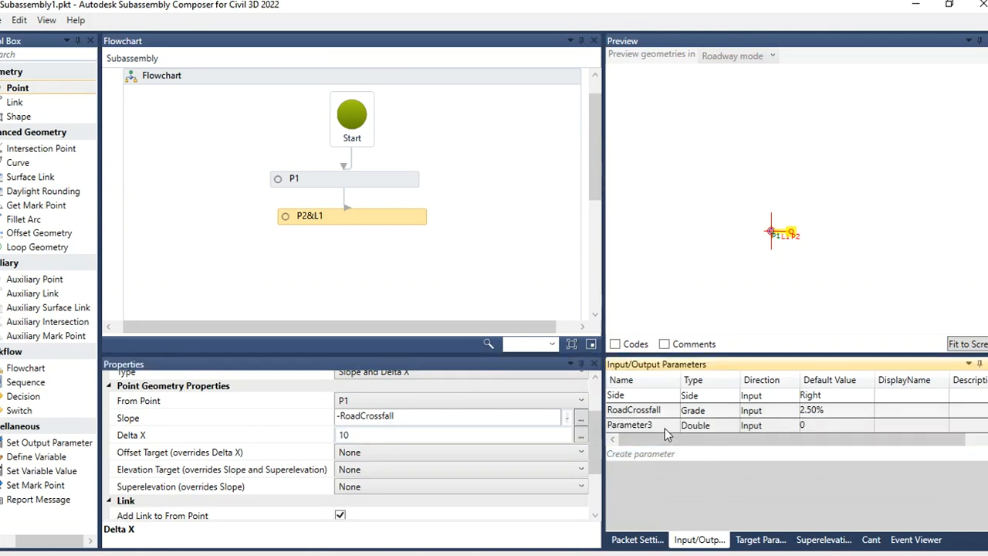
pyautogui.doubleClick(665, 426)
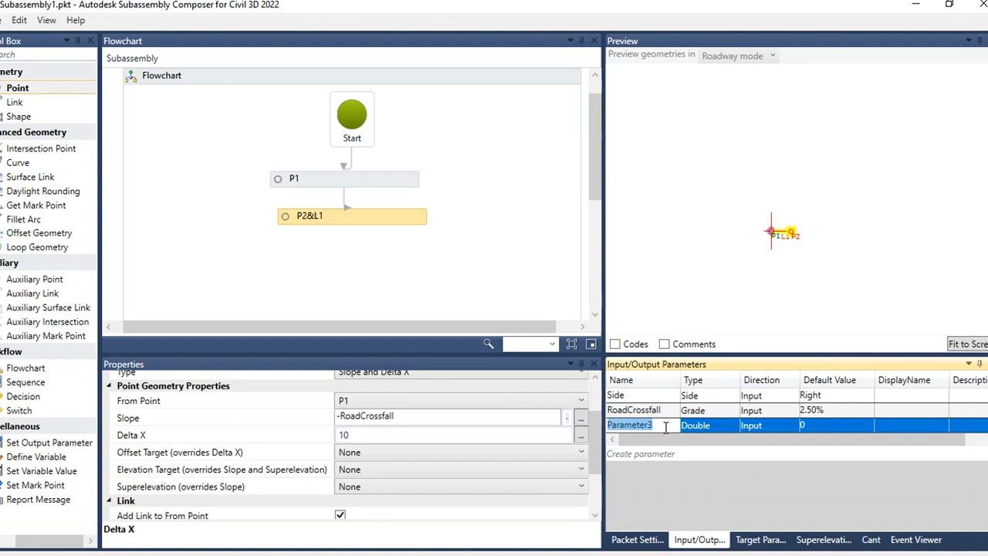
pyautogui.write('Roadwidth')
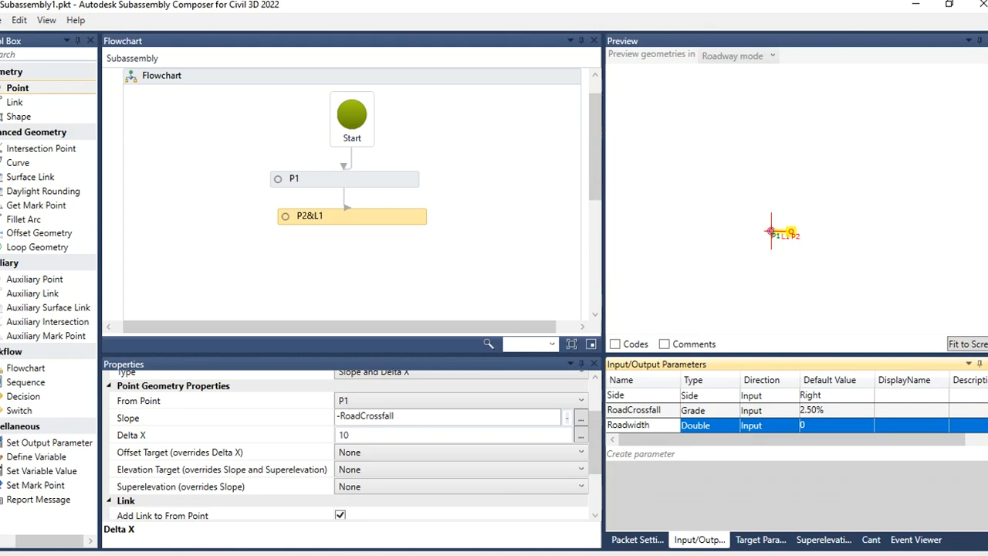
pyautogui.click(721, 425)
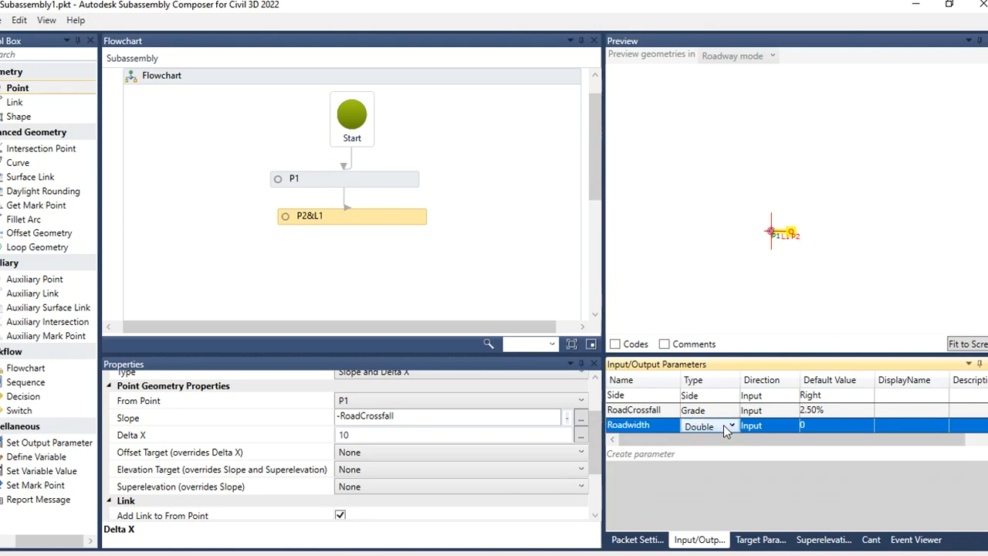
pyautogui.click(803, 426)
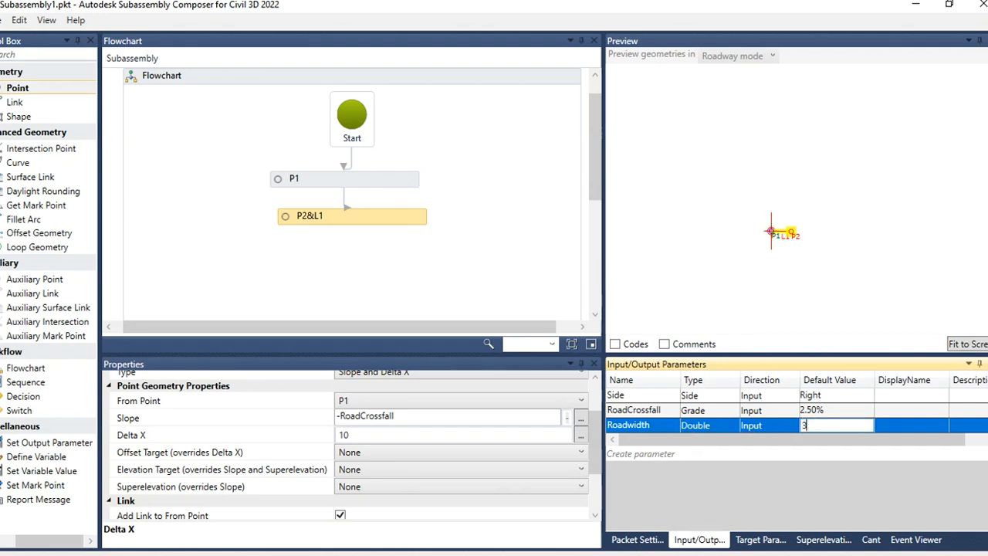
# Step: Set P2's Delta X to Roadwidth by pasting the parameter name into the Delta X property
pyautogui.click(669, 426)
pyautogui.hotkey('ctrl', 'c')
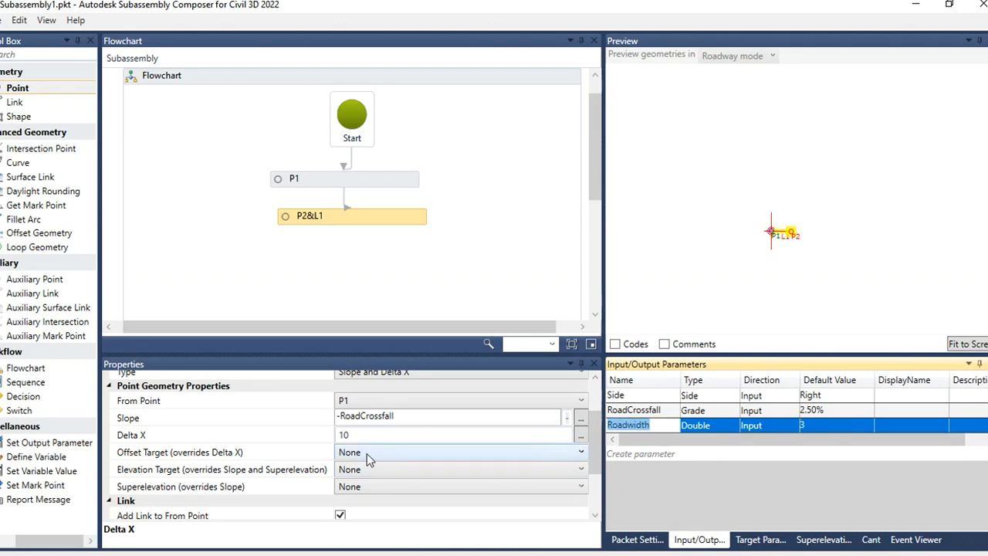
pyautogui.click(360, 434)
pyautogui.moveTo(351, 435); pyautogui.dragTo(332, 433)
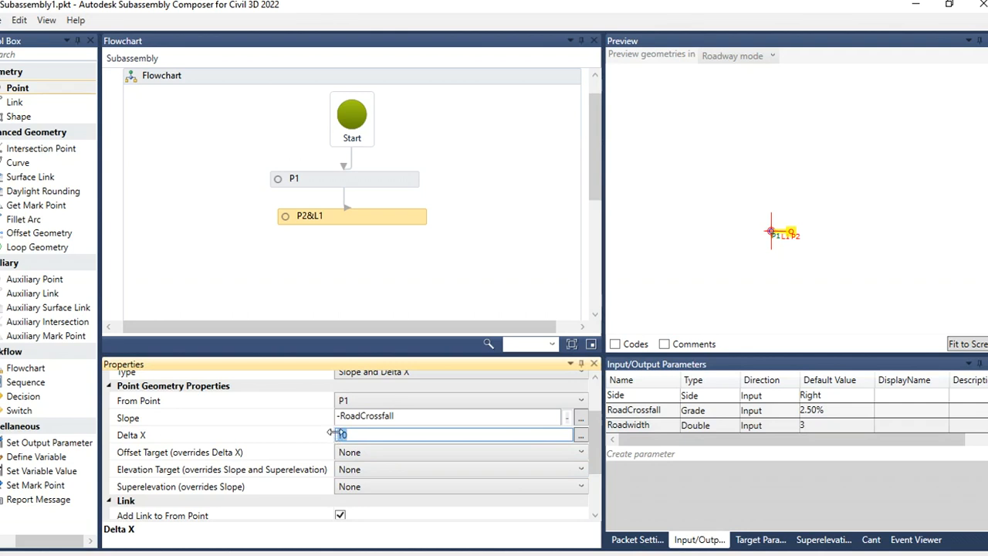
pyautogui.hotkey('ctrl', 'v')
pyautogui.click(914, 301)
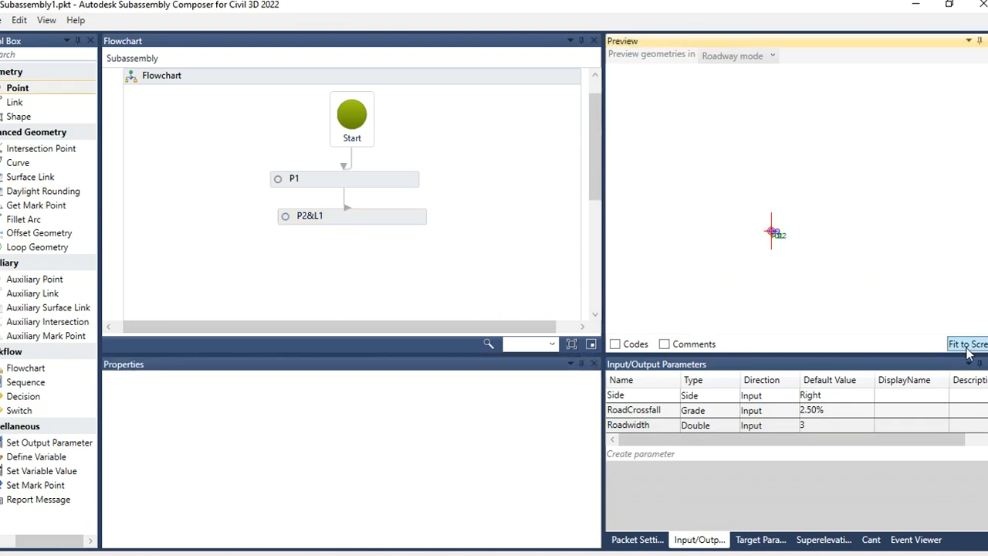
# Step: Change Roadwidth's default value to 2.5 and select P2 in the preview
pyautogui.doubleClick(807, 426)
pyautogui.write('2.5')
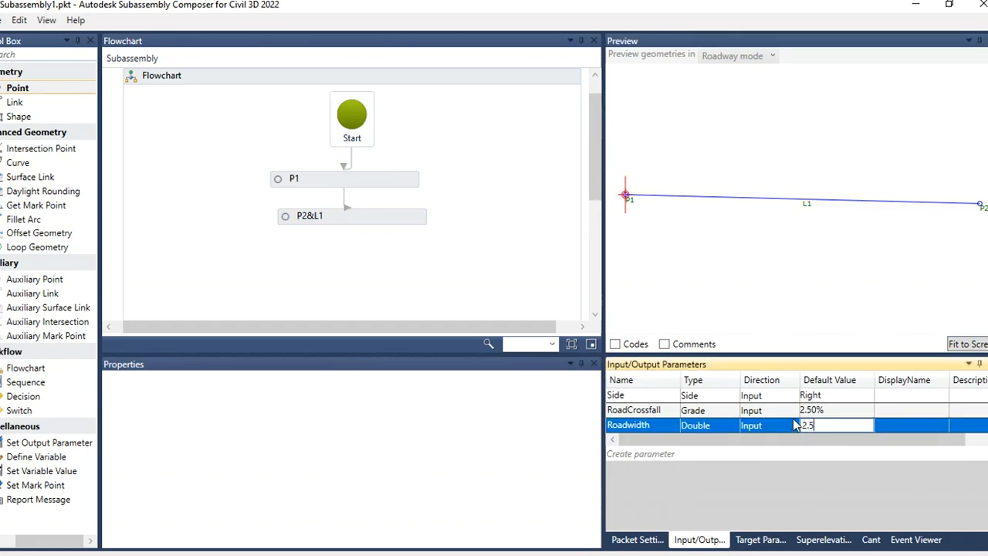
pyautogui.doubleClick(849, 409)
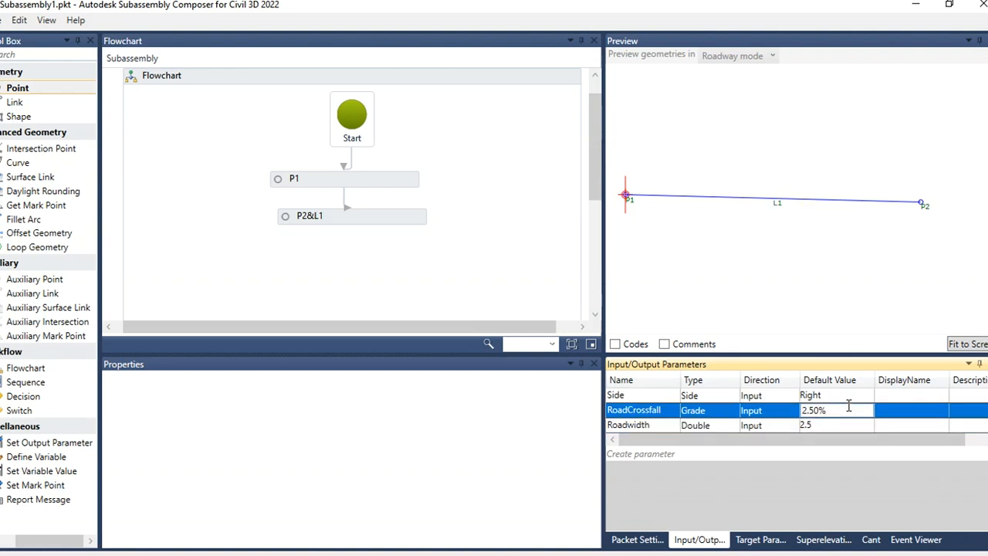
pyautogui.click(777, 222)
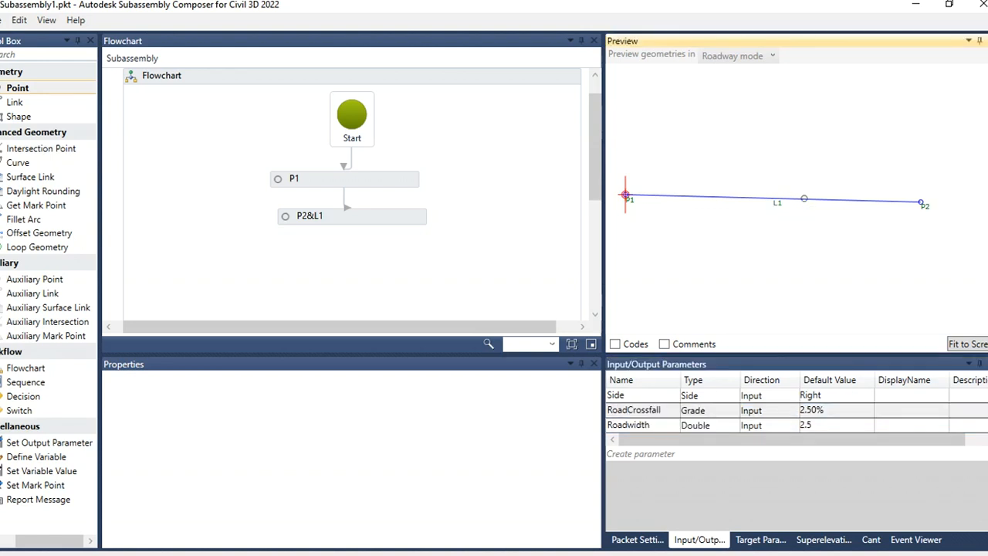
pyautogui.click(804, 198)
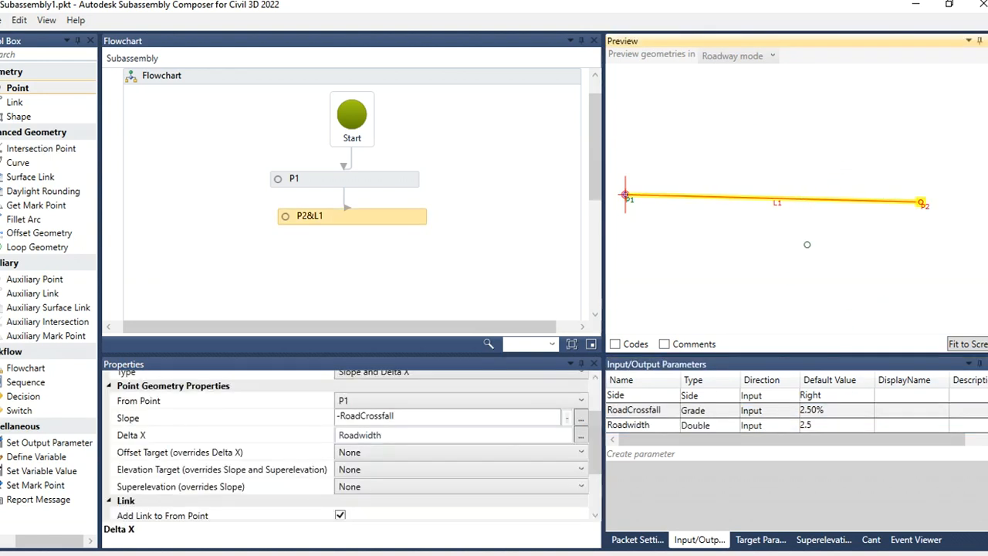
# Step: Set Roadwidth's default value to 3
pyautogui.doubleClick(818, 428)
pyautogui.moveTo(819, 428); pyautogui.dragTo(781, 423)
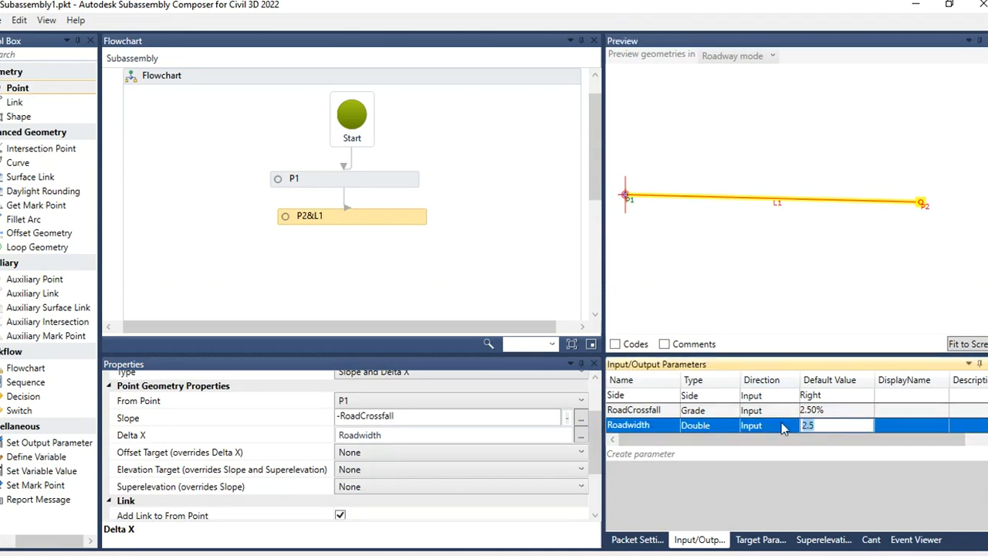
pyautogui.write('3')
pyautogui.click(832, 245)
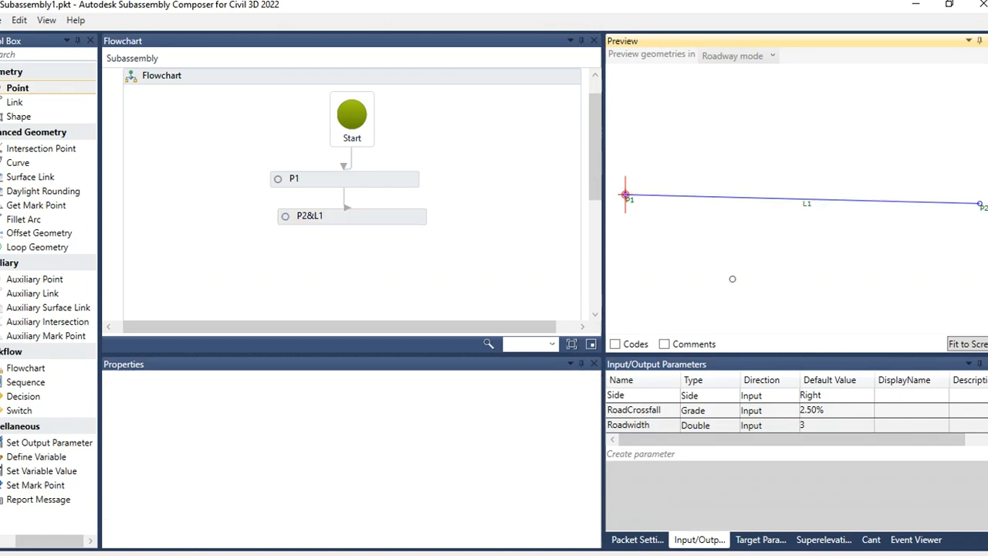
# Step: Switch to Civil 3D and examine the road alignment and cross-section drawing
pyautogui.click(918, 7)
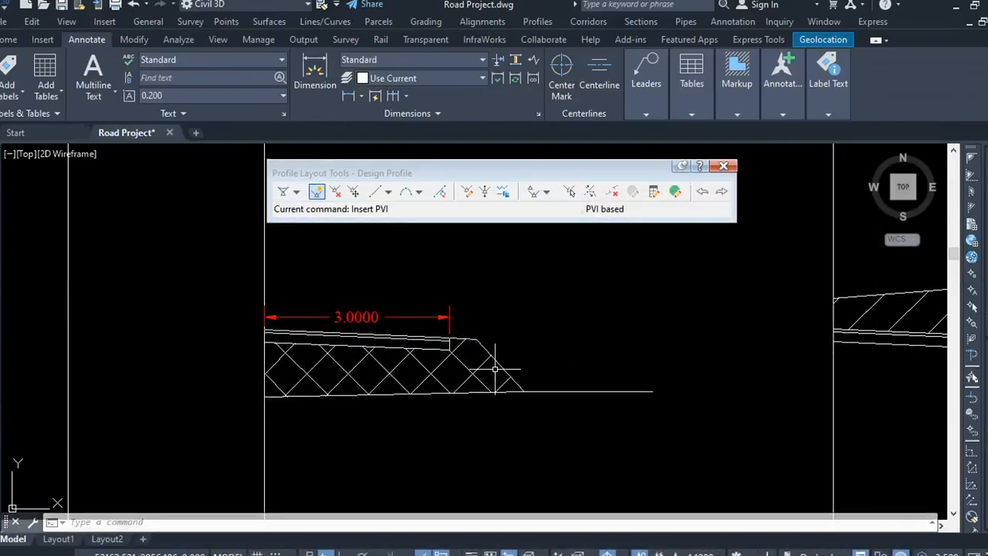
pyautogui.scroll(-12, 476, 328)
pyautogui.scroll(10, 475, 313)
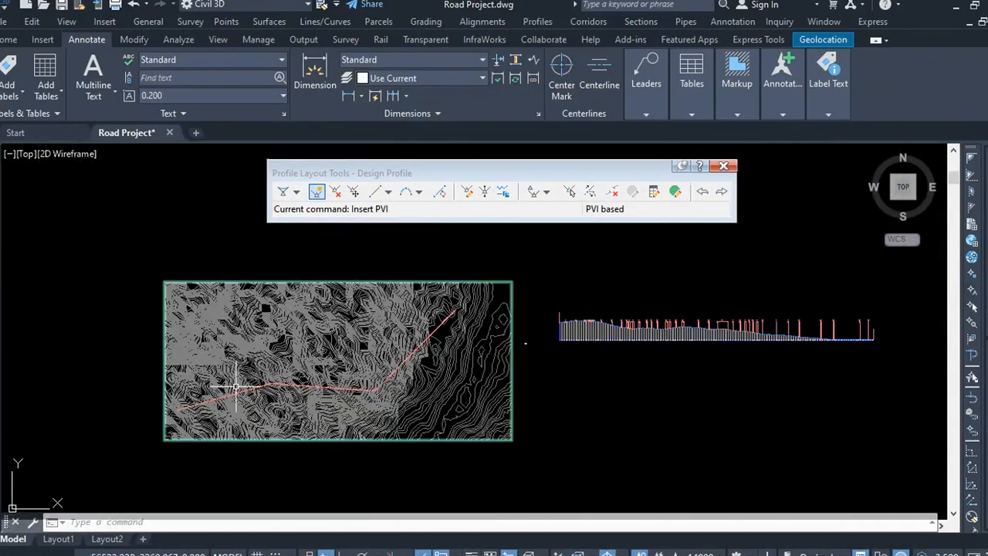
pyautogui.scroll(5, 193, 405)
pyautogui.scroll(4, 485, 332)
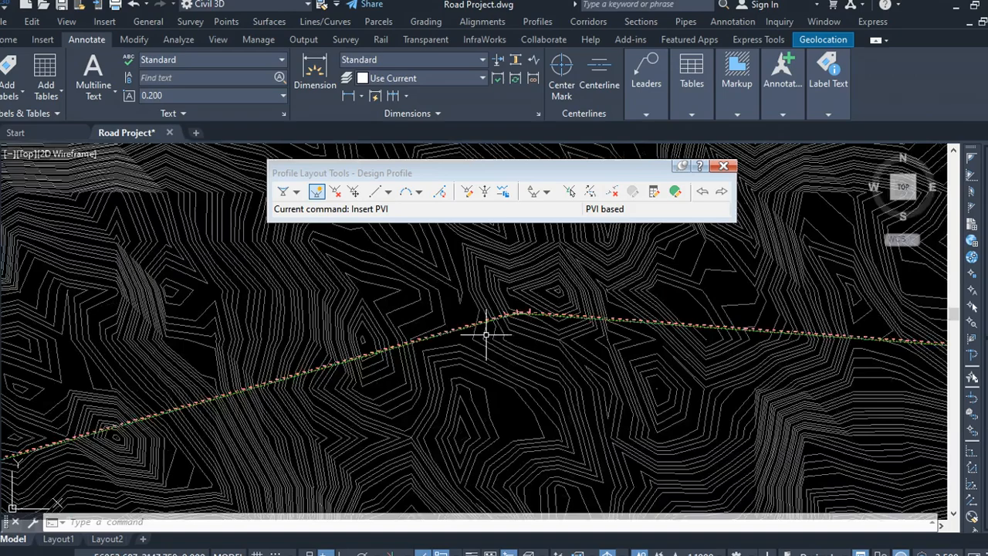
pyautogui.scroll(3, 483, 334)
pyautogui.scroll(-5, 408, 326)
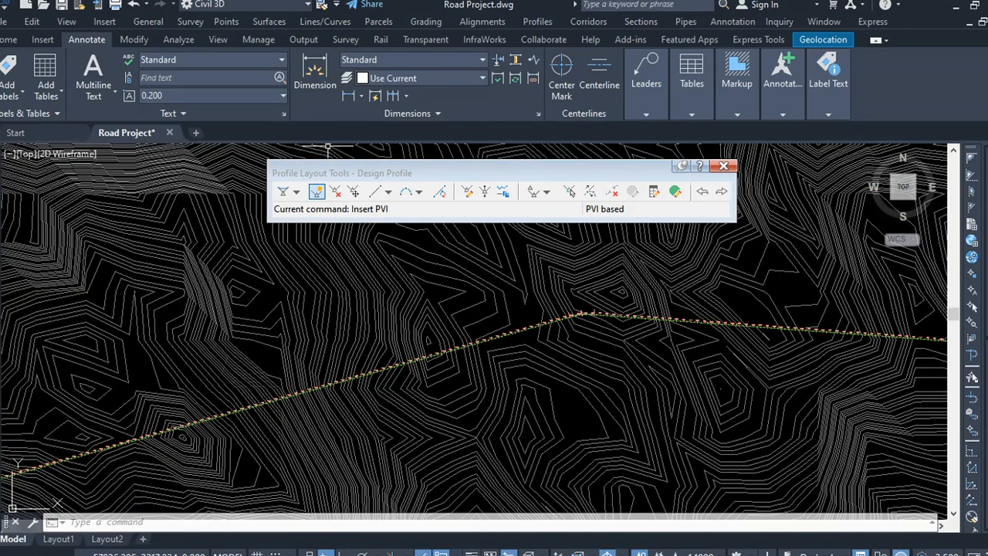
pyautogui.scroll(5, 518, 314)
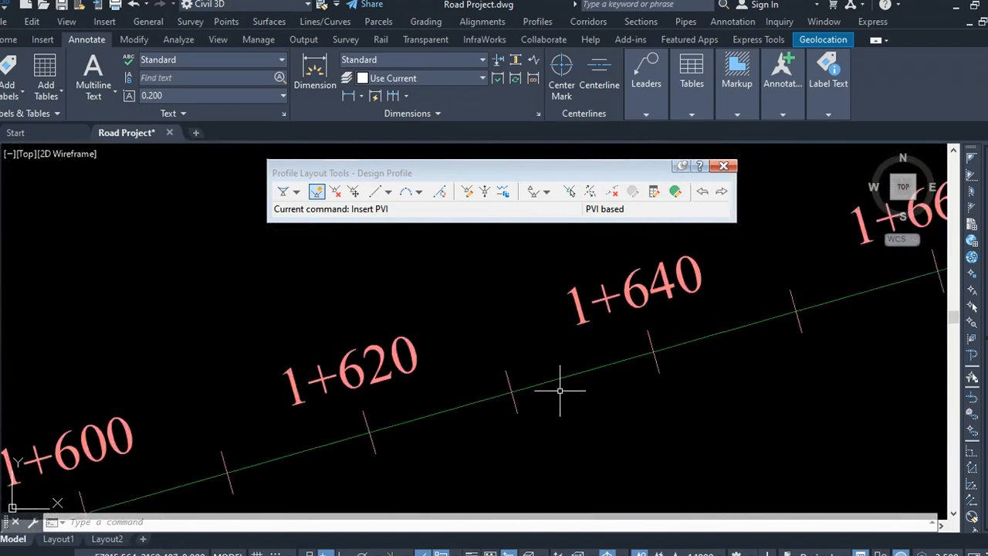
pyautogui.scroll(-5, 561, 378)
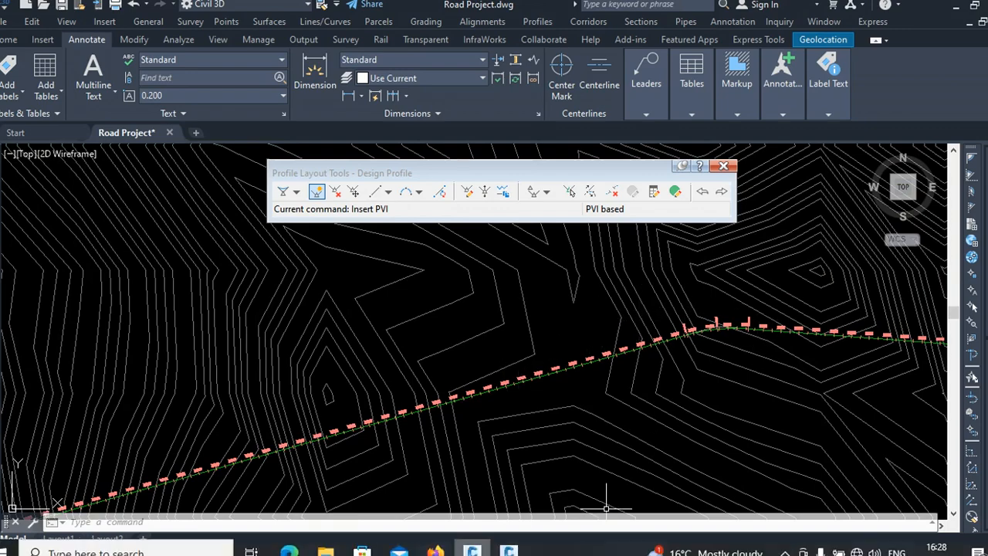
# Step: Return to Subassembly Composer and create a new target parameter of type Offset
pyautogui.click(508, 550)
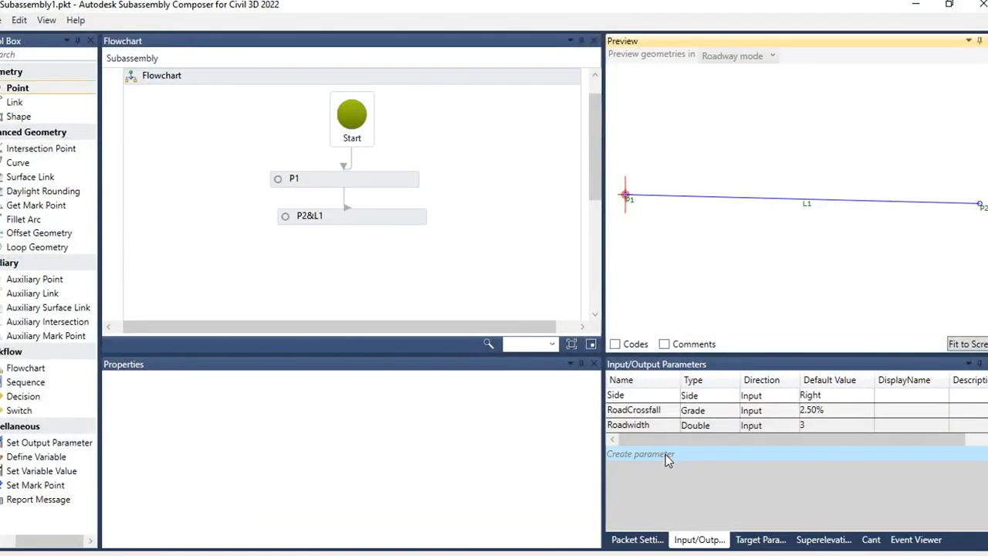
pyautogui.click(762, 539)
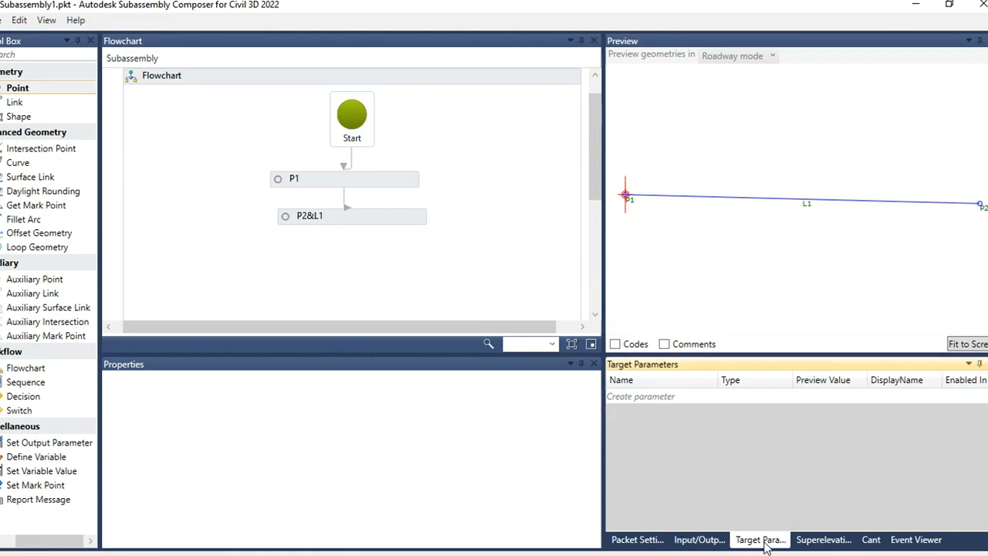
pyautogui.click(663, 397)
pyautogui.click(765, 395)
pyautogui.click(768, 398)
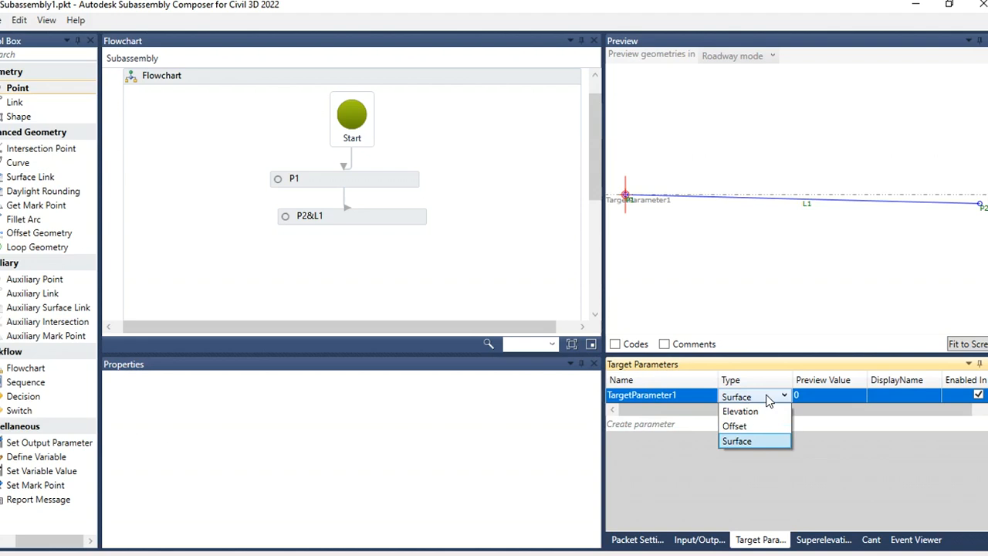
pyautogui.click(754, 425)
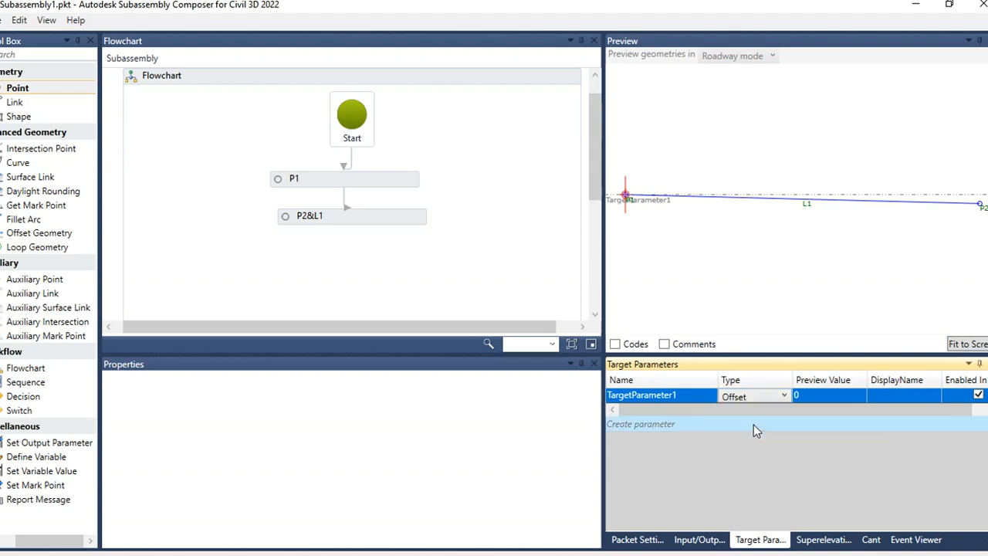
# Step: Rename the new offset target parameter to Roadoffsets
pyautogui.click(699, 395)
pyautogui.click(682, 393)
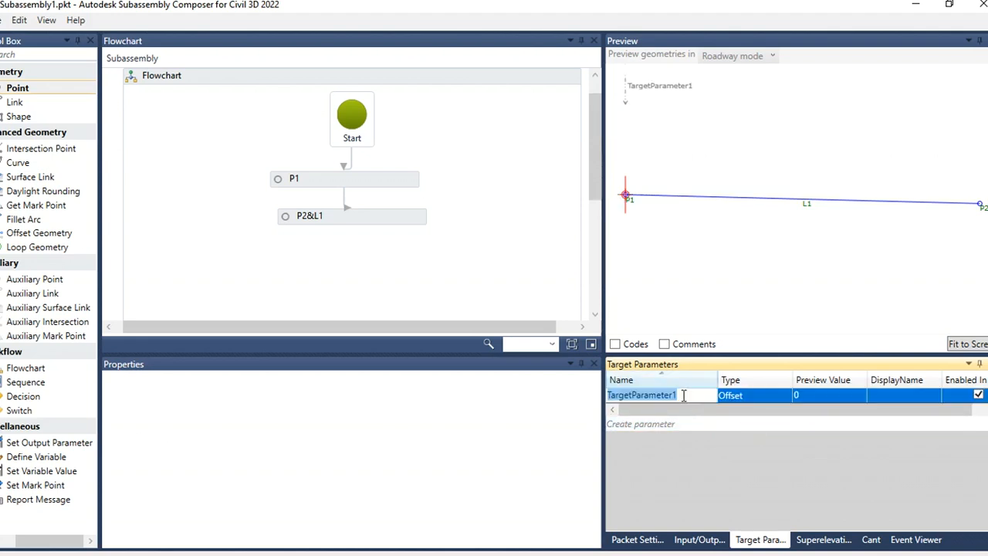
pyautogui.write('R')
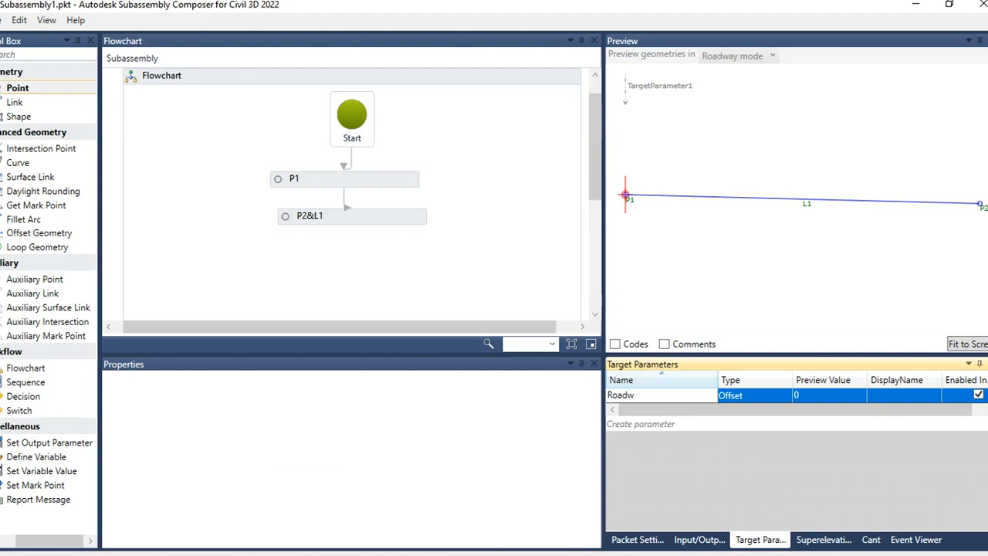
pyautogui.write('oadoffsets')
# Step: Move the Roadoffsets target marker in the preview to a preview value of about 2.42
pyautogui.click(805, 398)
pyautogui.click(807, 397)
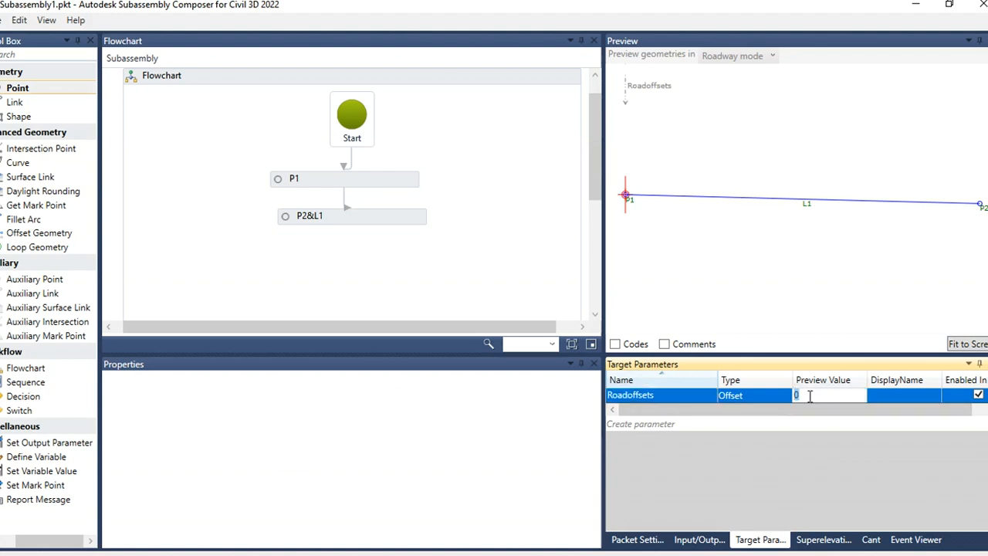
pyautogui.moveTo(650, 88); pyautogui.dragTo(936, 112)
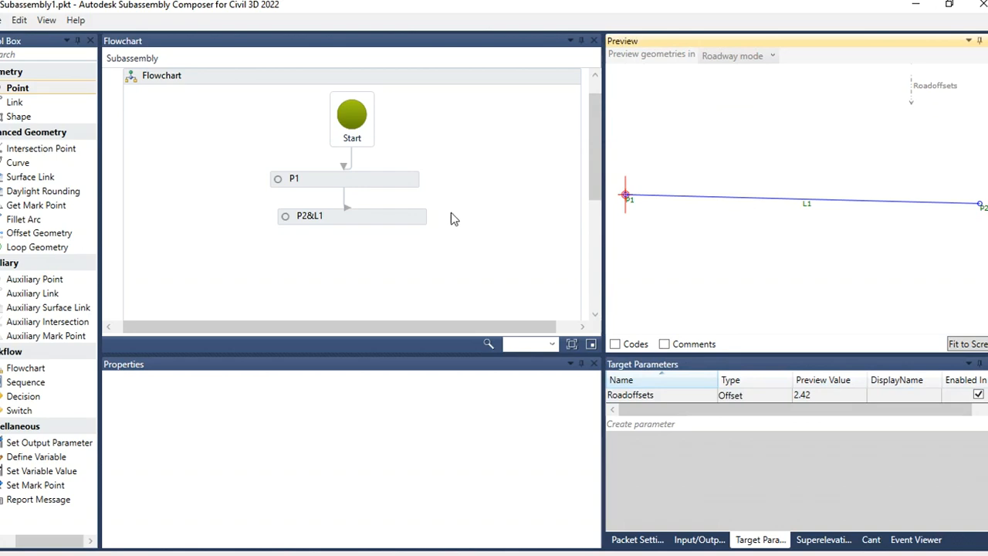
# Step: Select P2&L1 and set its Offset Target to Roadoffsets
pyautogui.click(390, 220)
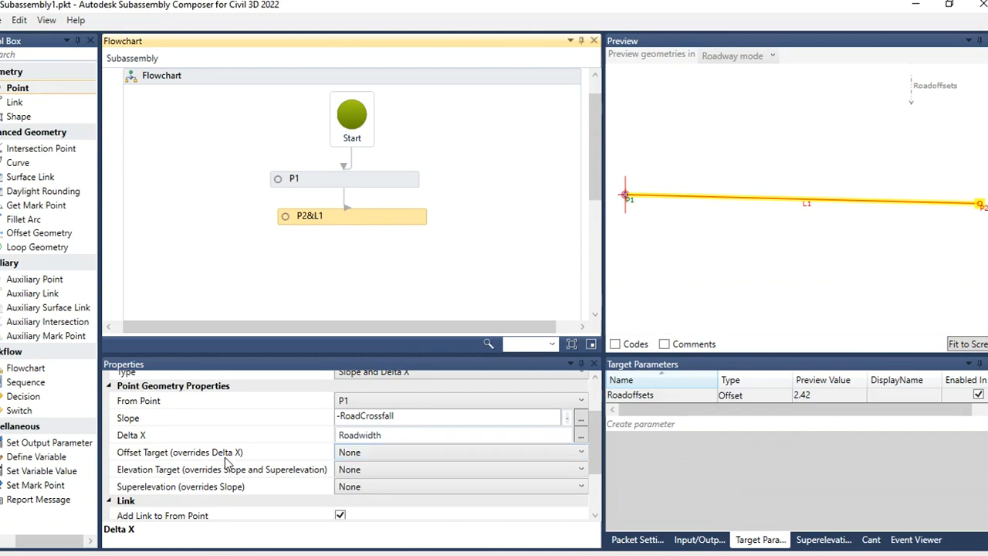
pyautogui.click(421, 459)
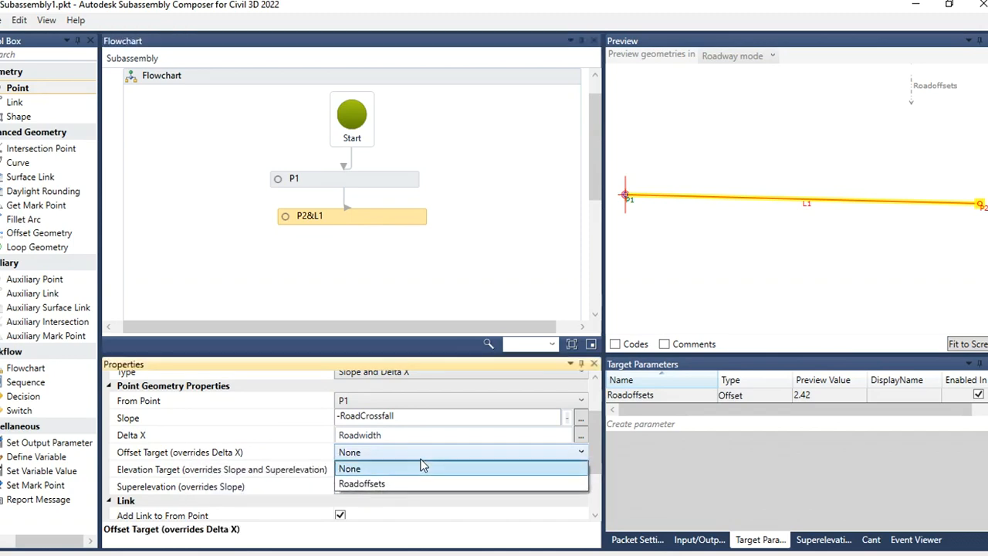
pyautogui.click(419, 480)
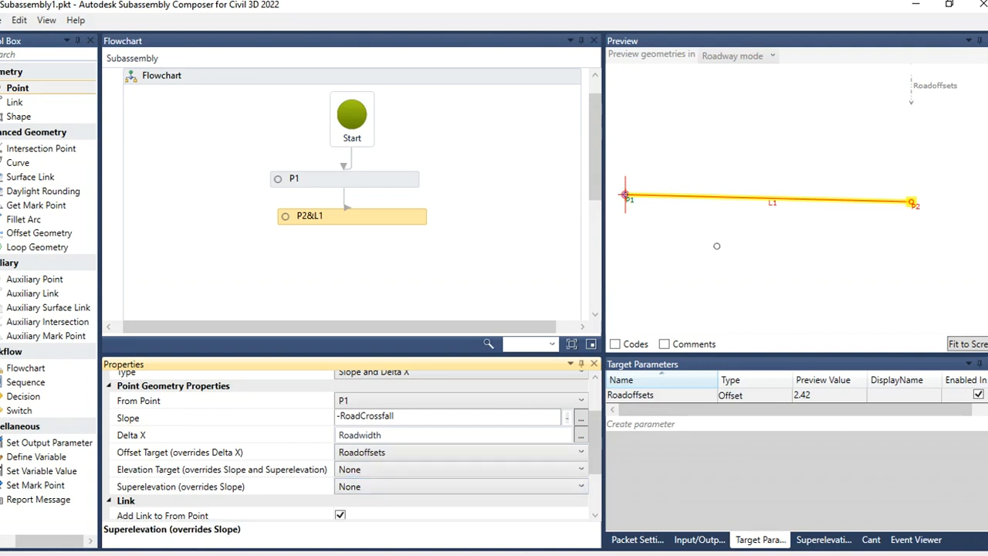
# Step: Move the Roadoffsets target marker in the preview to a preview value of about 1.371
pyautogui.moveTo(928, 85); pyautogui.dragTo(767, 85)
pyautogui.moveTo(766, 85)
pyautogui.mouseDown()
pyautogui.moveTo(857, 86)
pyautogui.moveTo(788, 86)
pyautogui.mouseUp()
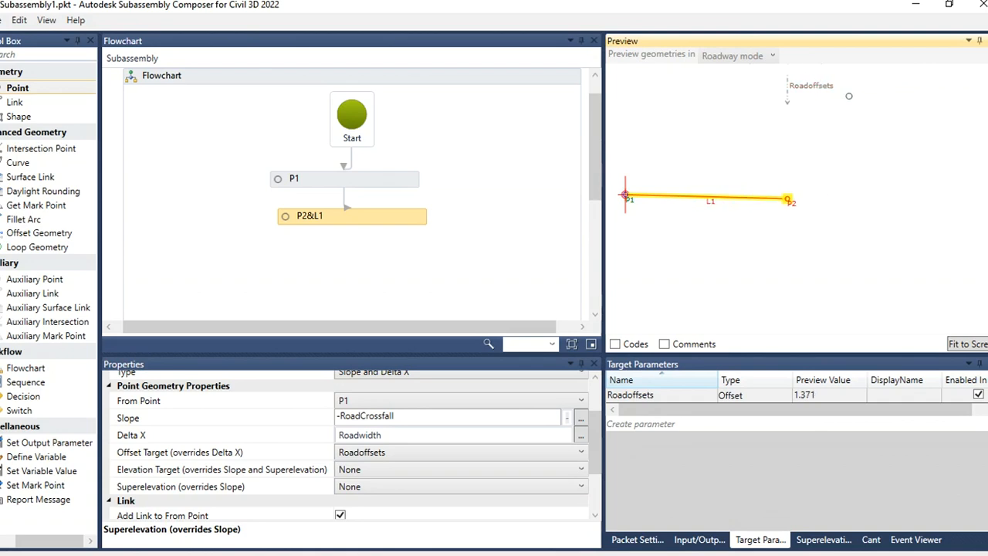
pyautogui.click(853, 133)
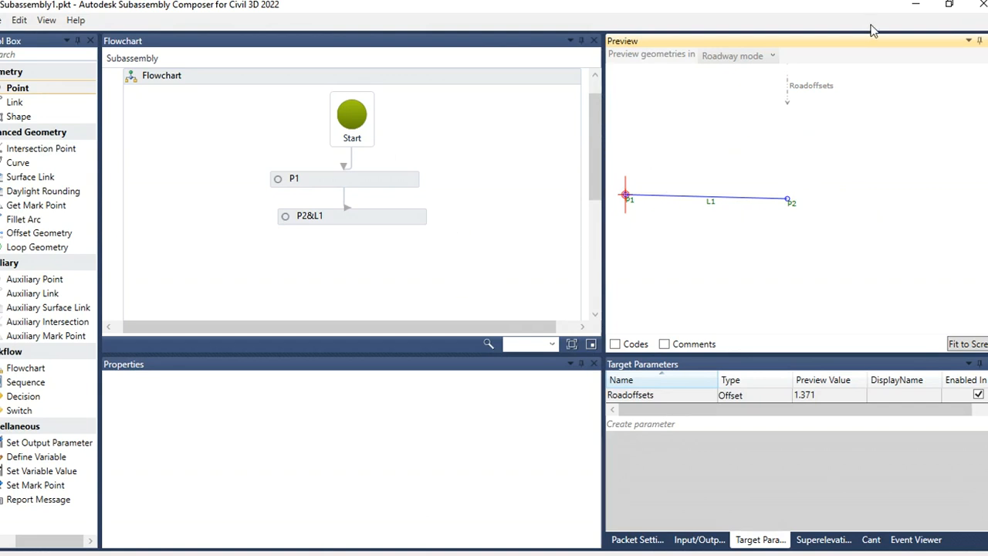
# Step: Switch to Civil 3D and add a vertical linear dimension for the crossfall drop at the road section's edge
pyautogui.click(915, 4)
pyautogui.scroll(-6, 414, 368)
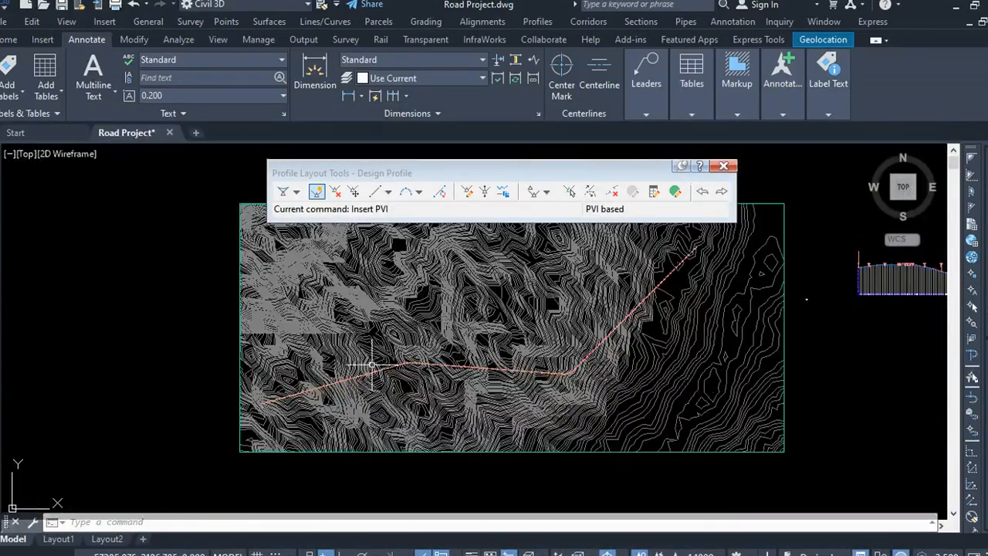
pyautogui.scroll(6, 507, 349)
pyautogui.scroll(5, 583, 332)
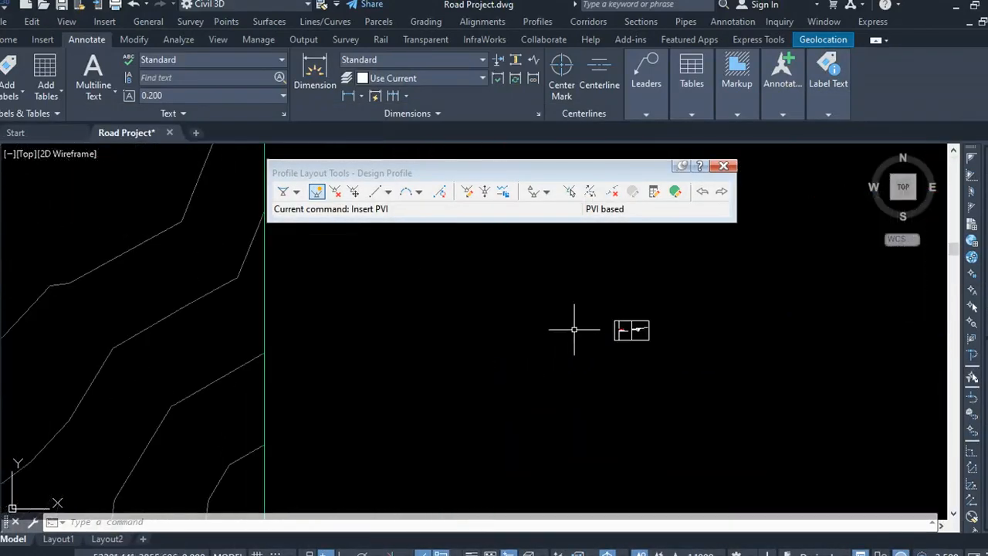
pyautogui.scroll(6, 284, 340)
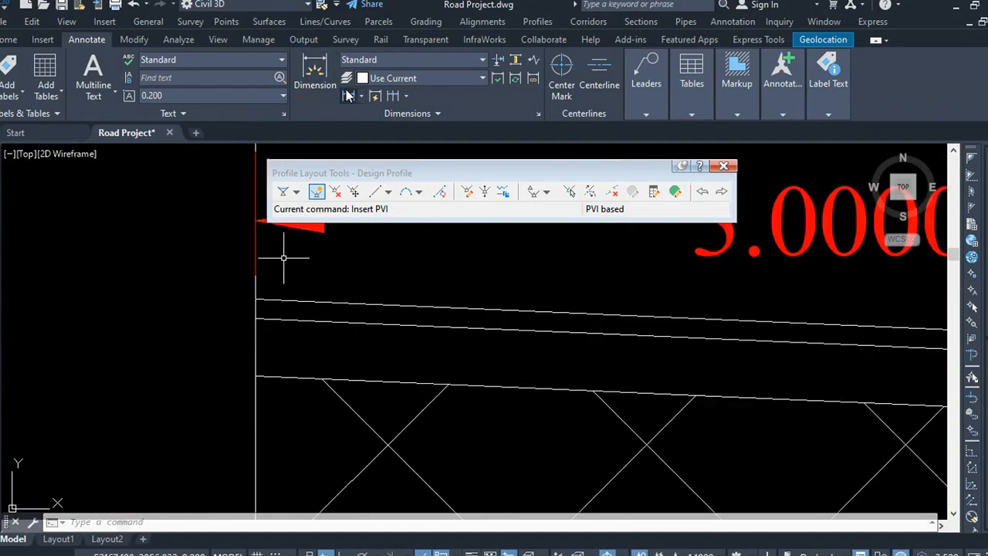
pyautogui.click(309, 85)
pyautogui.click(255, 298)
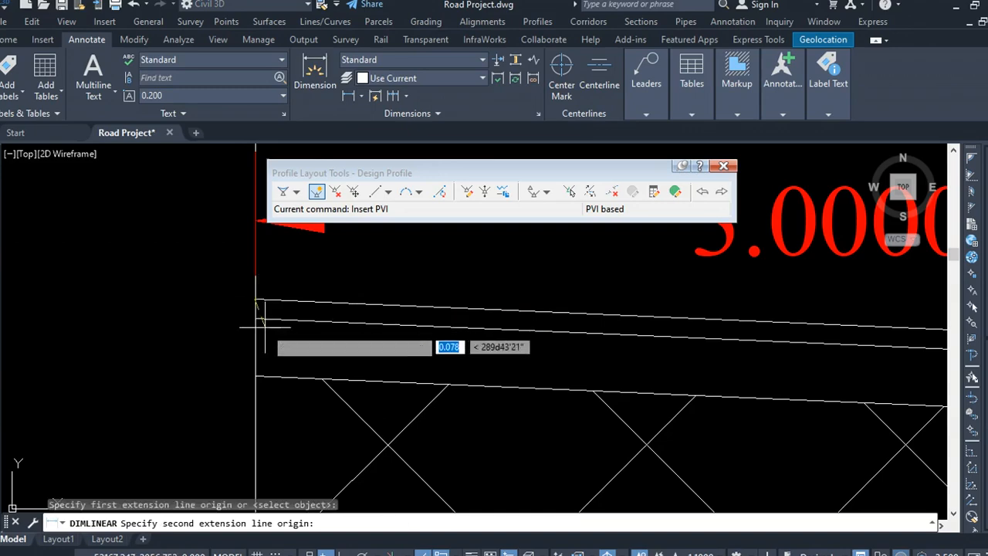
pyautogui.click(254, 319)
pyautogui.scroll(-2, 245, 282)
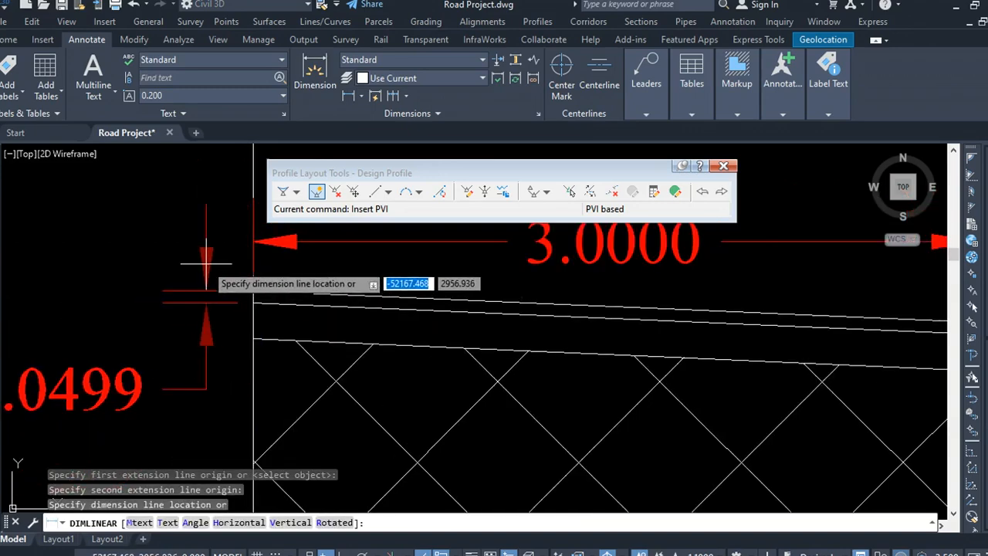
pyautogui.click(204, 271)
pyautogui.scroll(-2, 223, 267)
pyautogui.scroll(1, 240, 299)
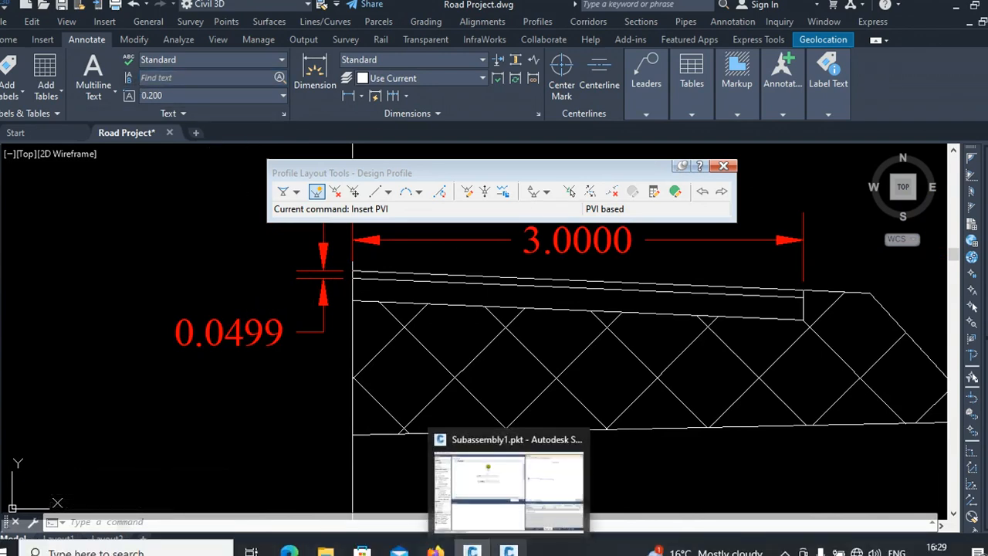
# Step: Return to Subassembly Composer and add a new Point below P2&L1 in the flowchart
pyautogui.click(474, 474)
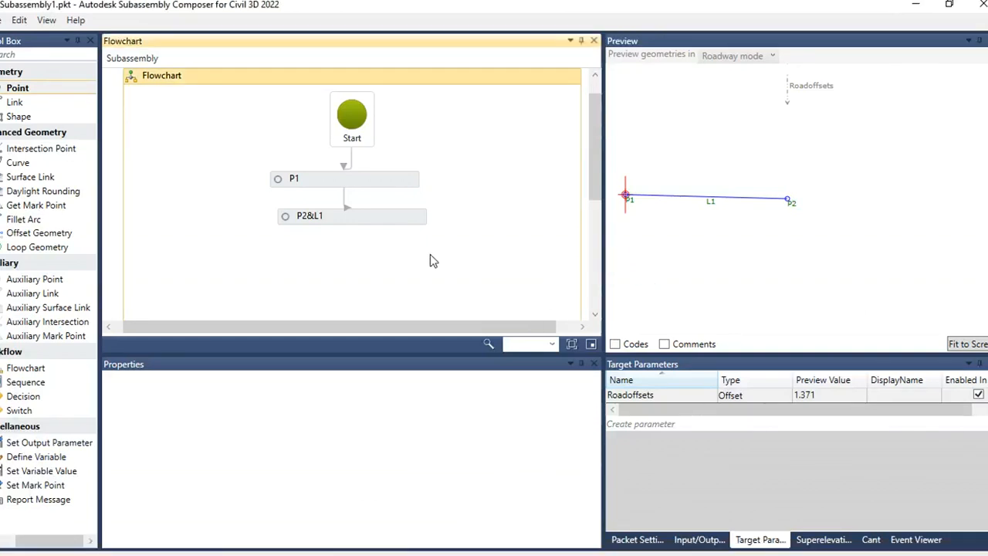
pyautogui.scroll(1, 598, 213)
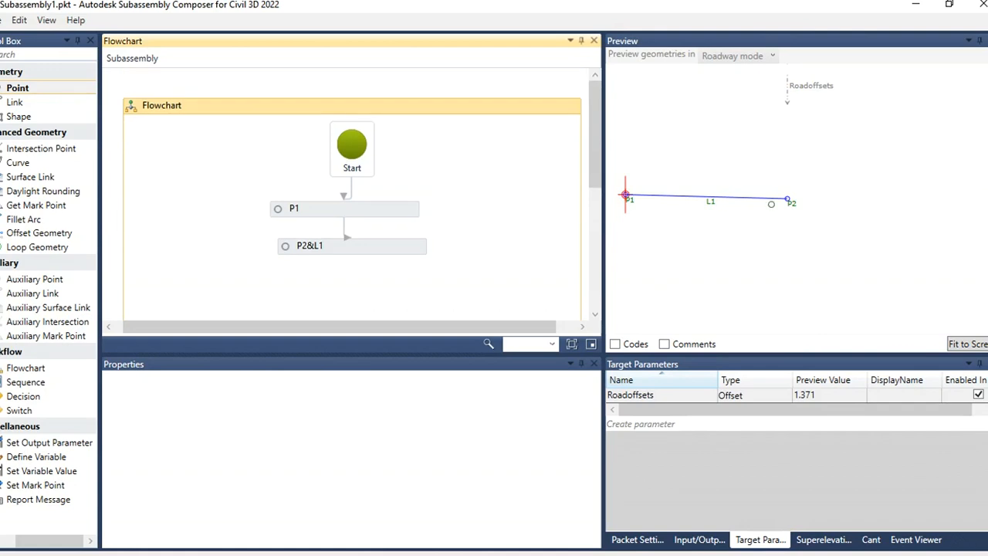
pyautogui.scroll(4, 615, 202)
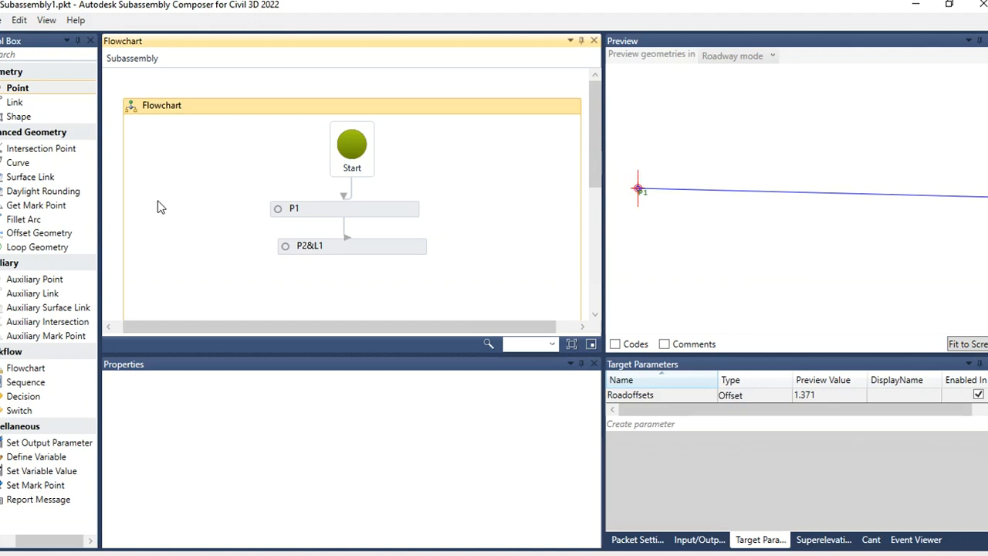
pyautogui.moveTo(17, 88); pyautogui.dragTo(334, 239)
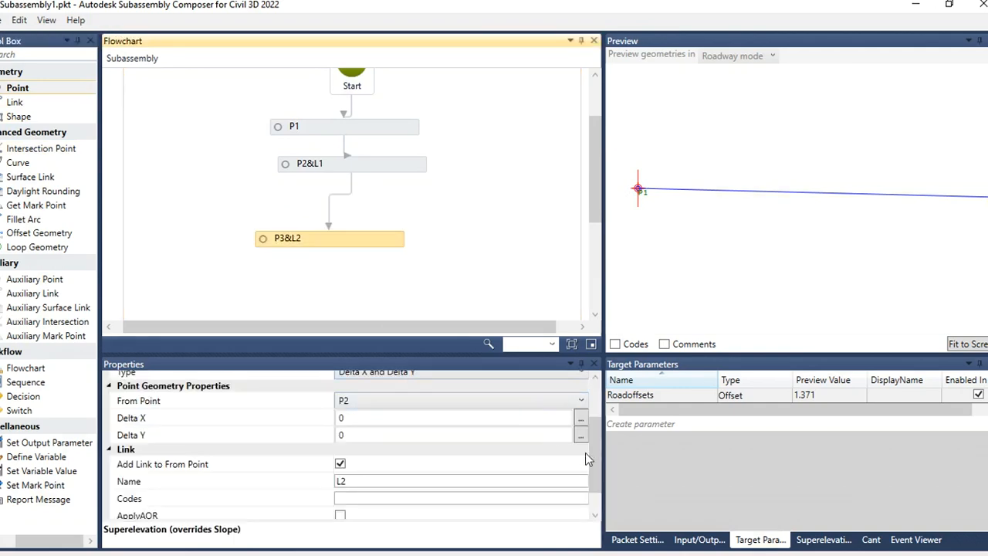
pyautogui.moveTo(591, 454); pyautogui.dragTo(606, 426)
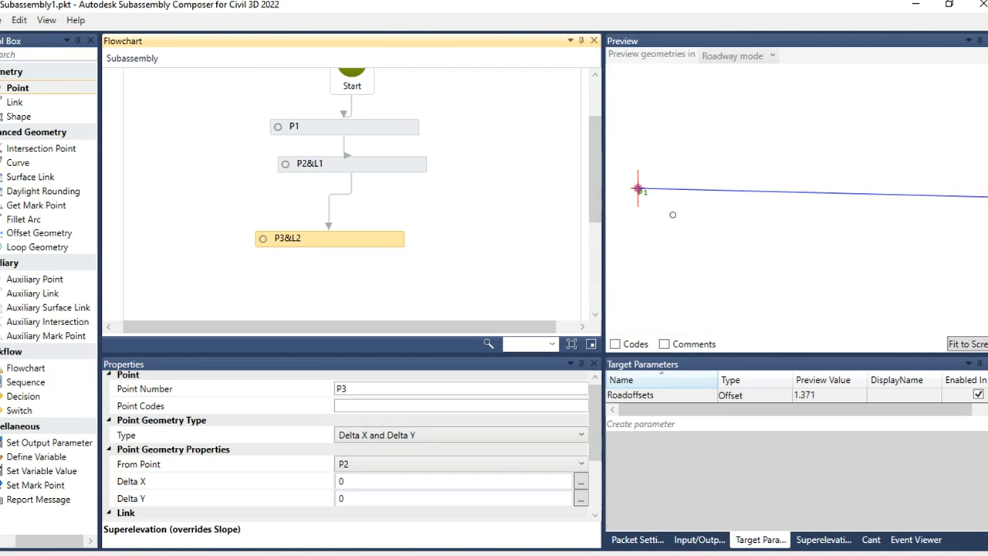
# Step: Create a new Double input parameter named Wearingcoursethickness with a default value of 0.05
pyautogui.click(699, 540)
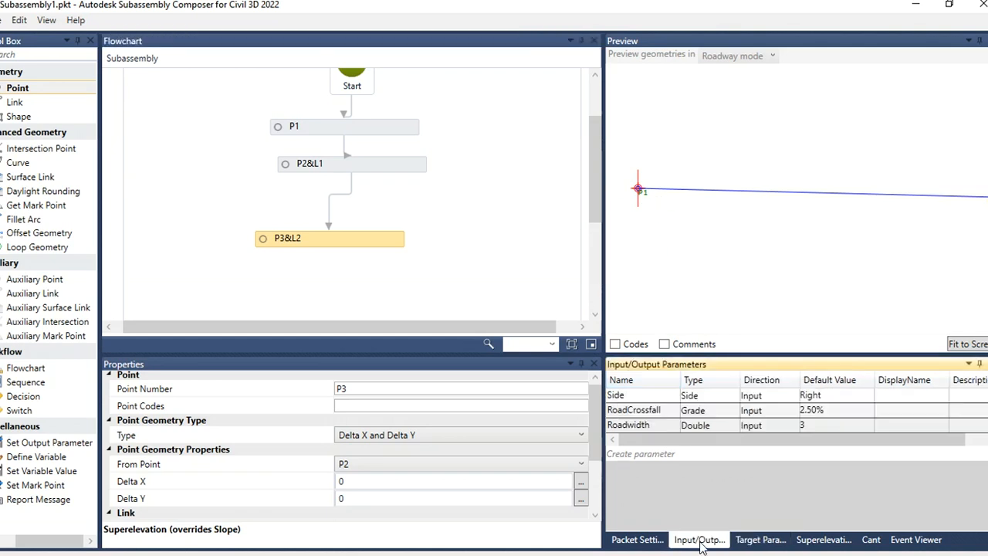
pyautogui.click(656, 455)
pyautogui.click(664, 439)
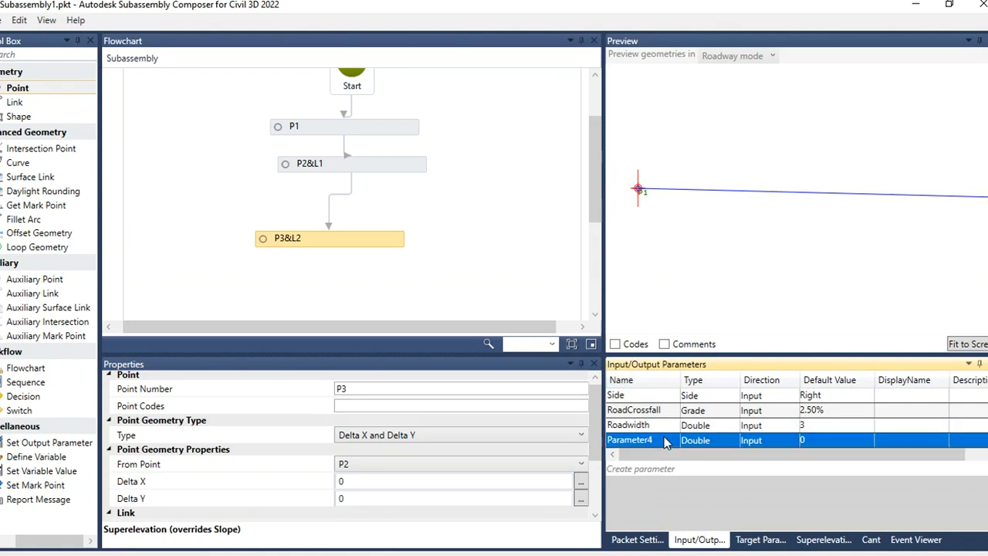
pyautogui.click(665, 439)
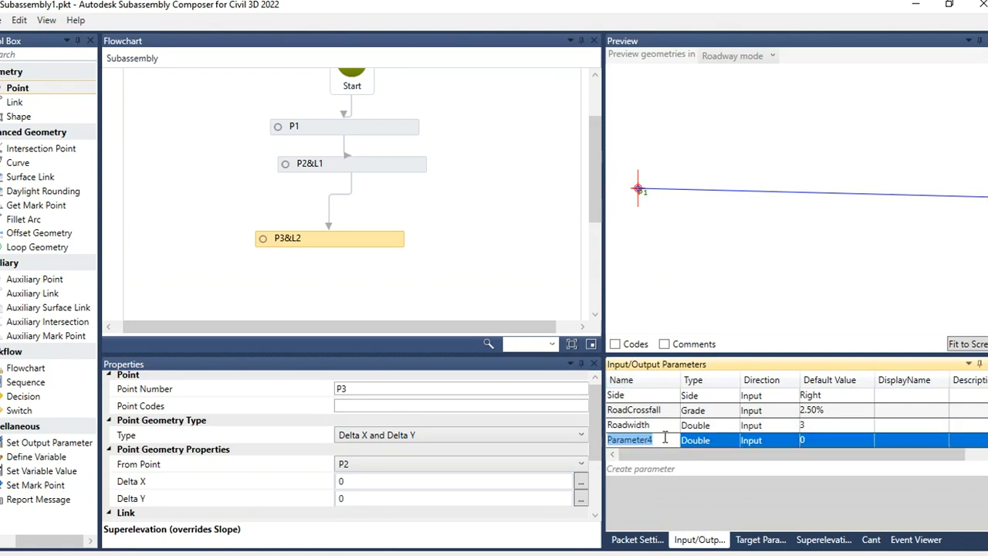
pyautogui.write('Wearingcourseth')
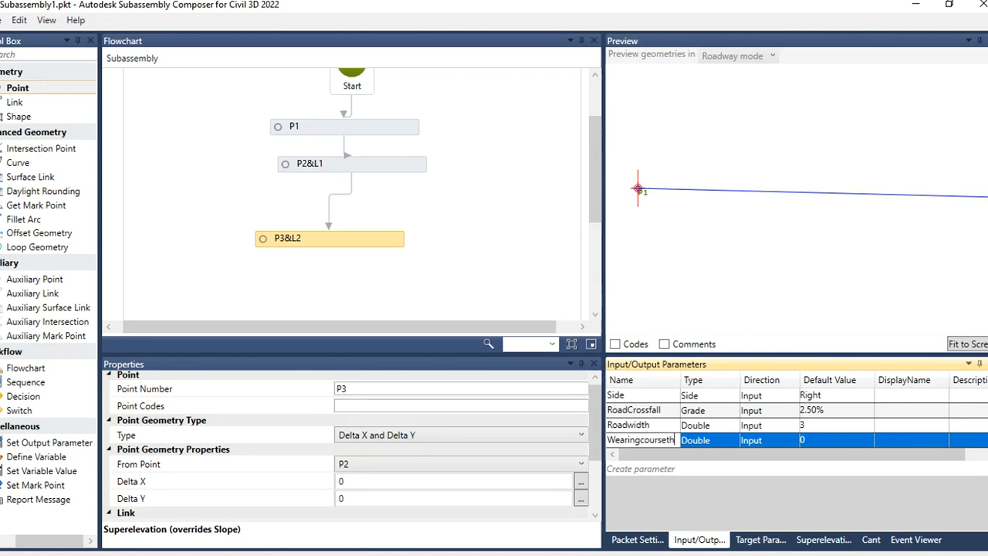
pyautogui.write('ickness')
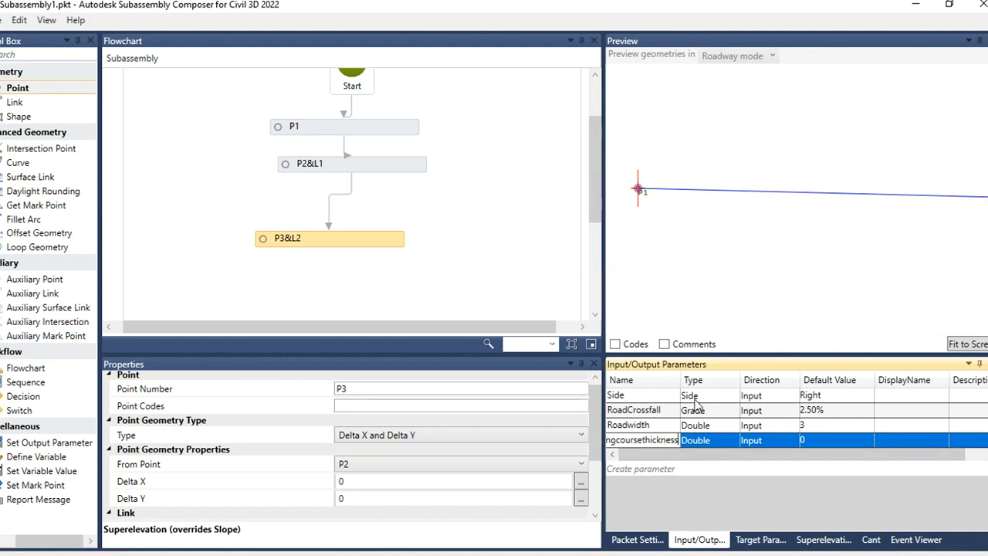
pyautogui.moveTo(682, 380); pyautogui.dragTo(711, 380)
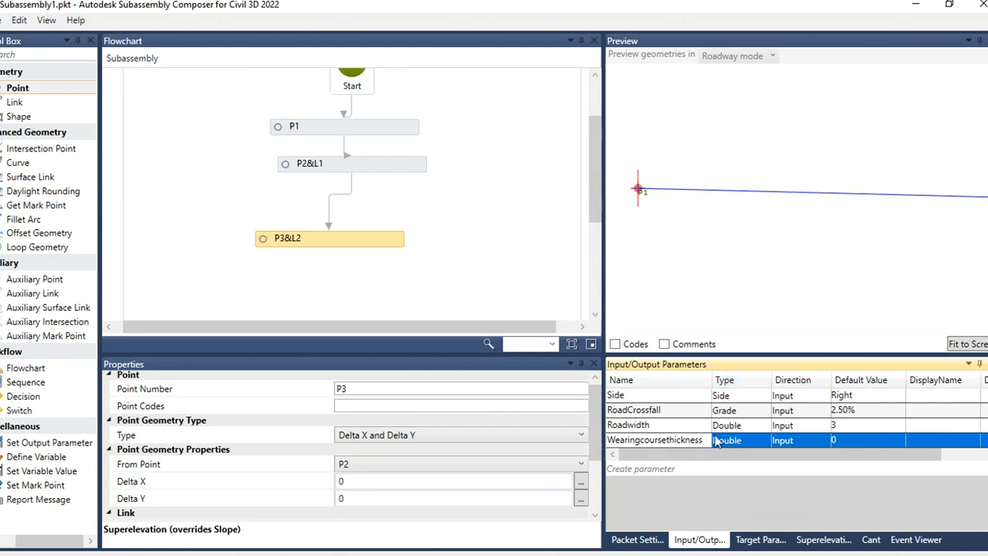
pyautogui.click(844, 441)
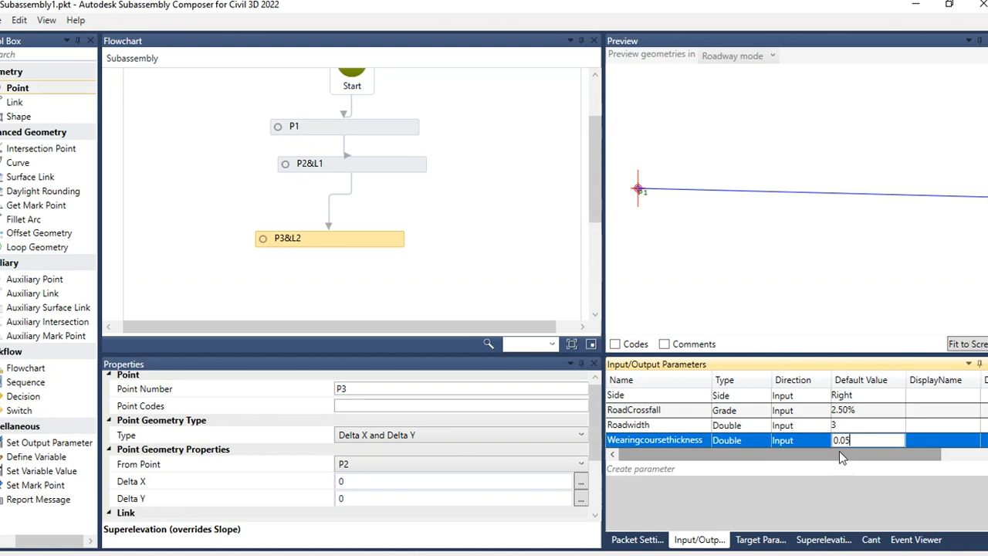
pyautogui.click(355, 247)
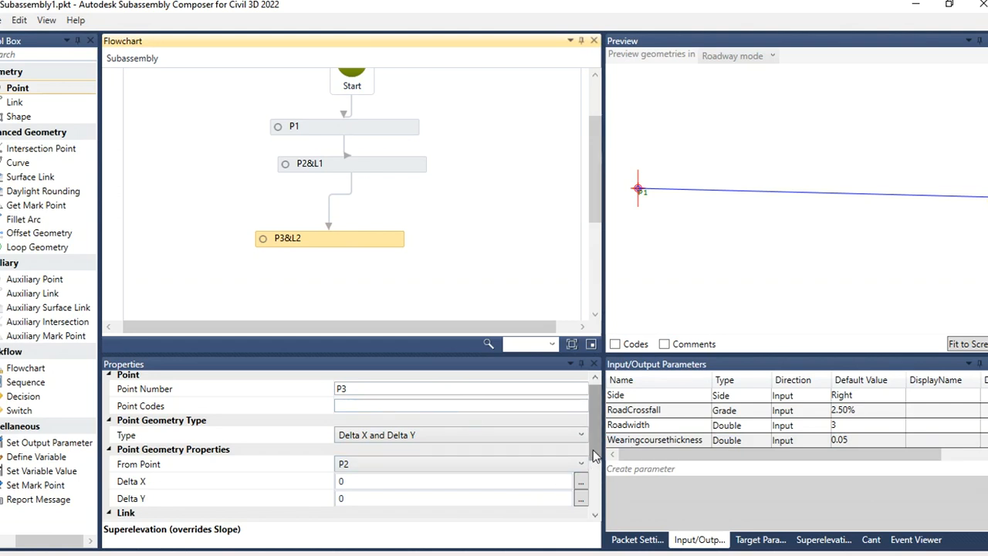
# Step: Set P3's Delta Y to -Wearingcoursethickness, using the copied parameter name, and fit the preview to the screen
pyautogui.moveTo(594, 451)
pyautogui.mouseDown()
pyautogui.moveTo(593, 464)
pyautogui.moveTo(607, 430)
pyautogui.moveTo(607, 476)
pyautogui.moveTo(600, 469)
pyautogui.mouseUp()
pyautogui.scroll(2, 376, 434)
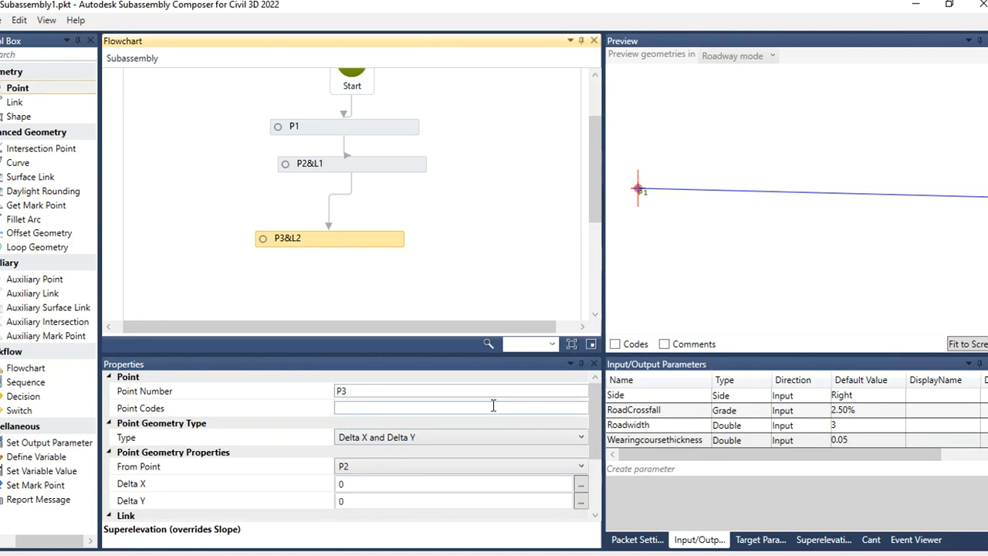
pyautogui.click(349, 502)
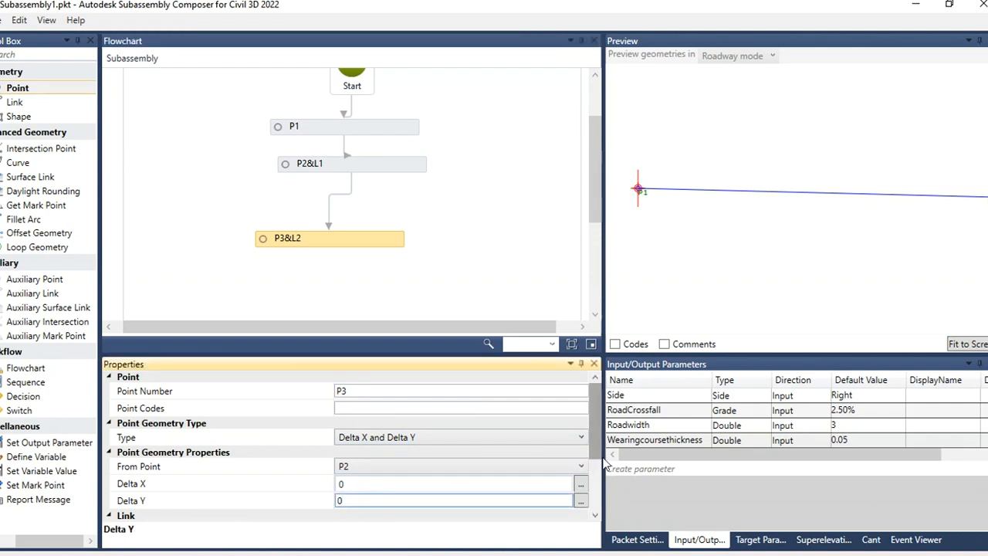
pyautogui.click(704, 440)
pyautogui.click(706, 440)
pyautogui.hotkey('ctrl', 'c')
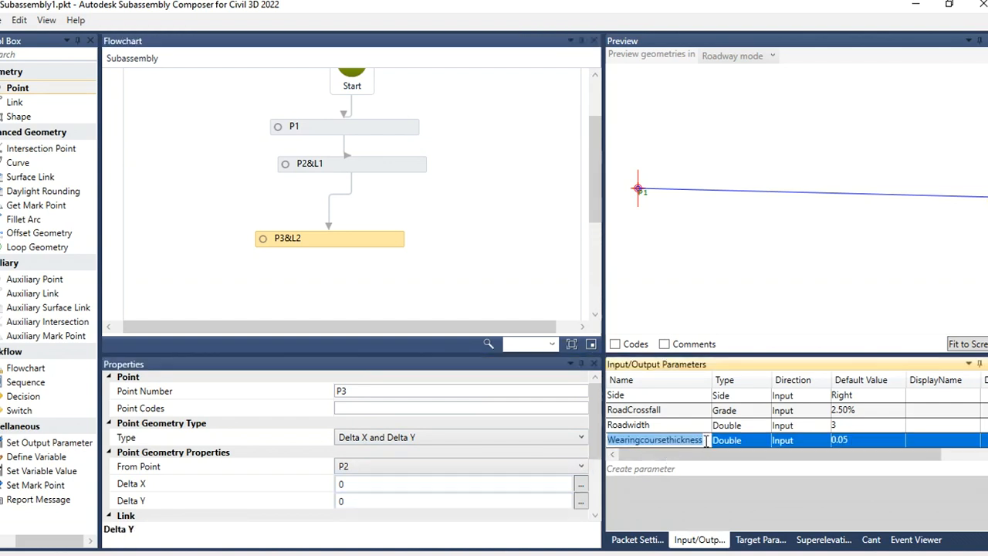
pyautogui.click(344, 501)
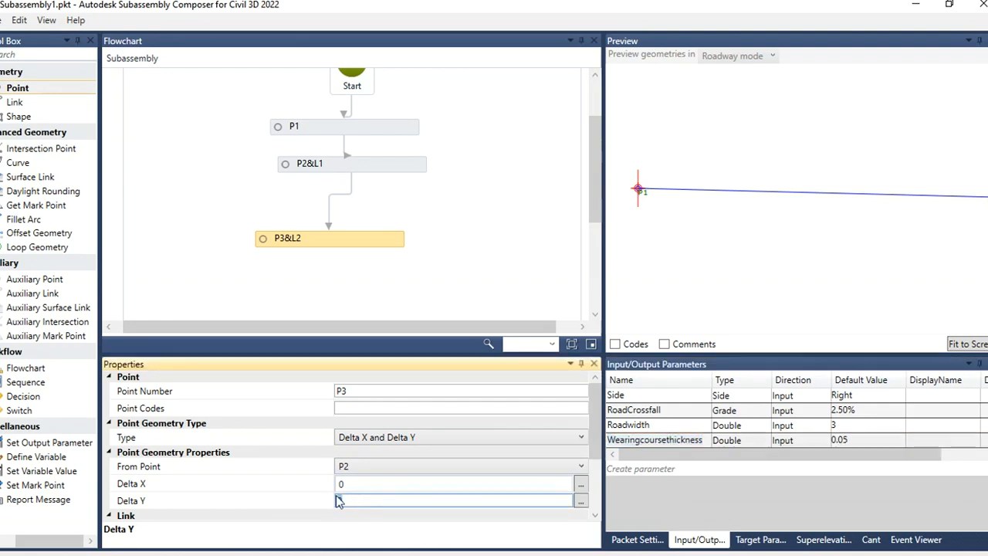
pyautogui.write('-')
pyautogui.hotkey('ctrl', 'v')
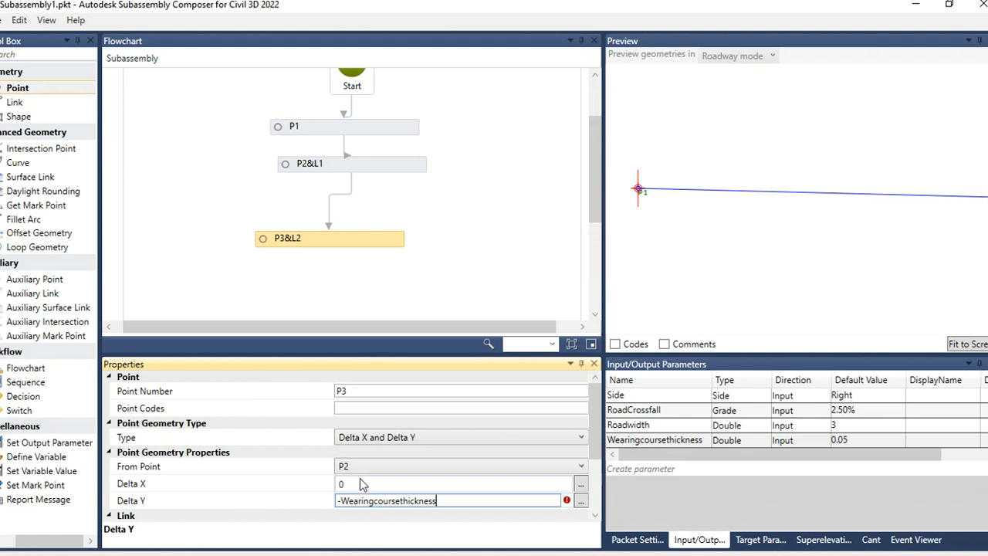
pyautogui.click(489, 483)
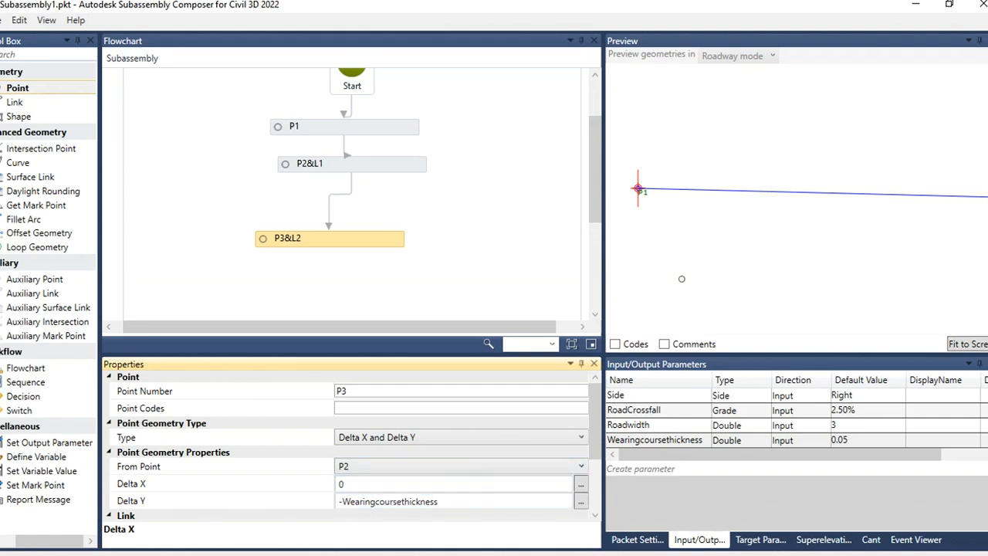
pyautogui.click(682, 279)
pyautogui.click(967, 345)
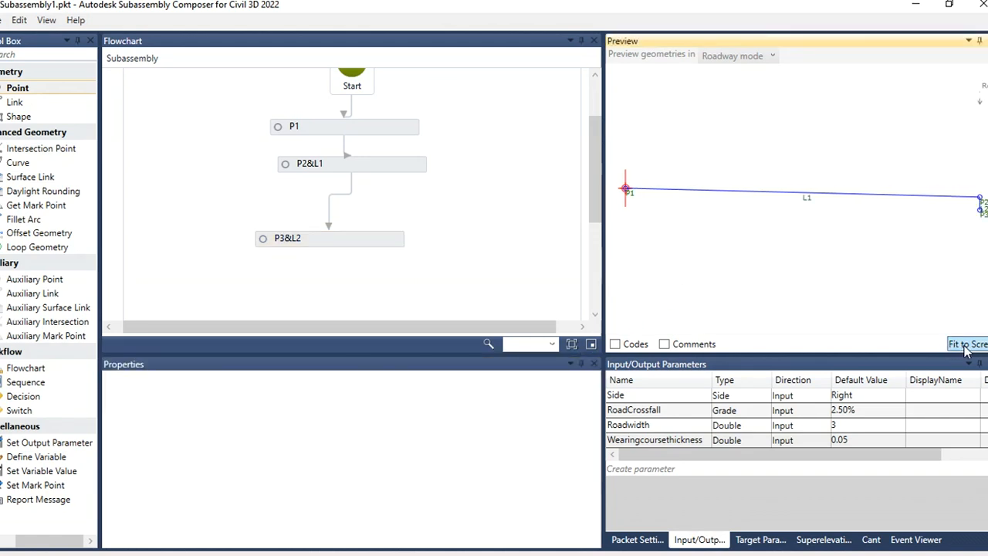
# Step: Change P3&L2's From Point to P1
pyautogui.click(344, 239)
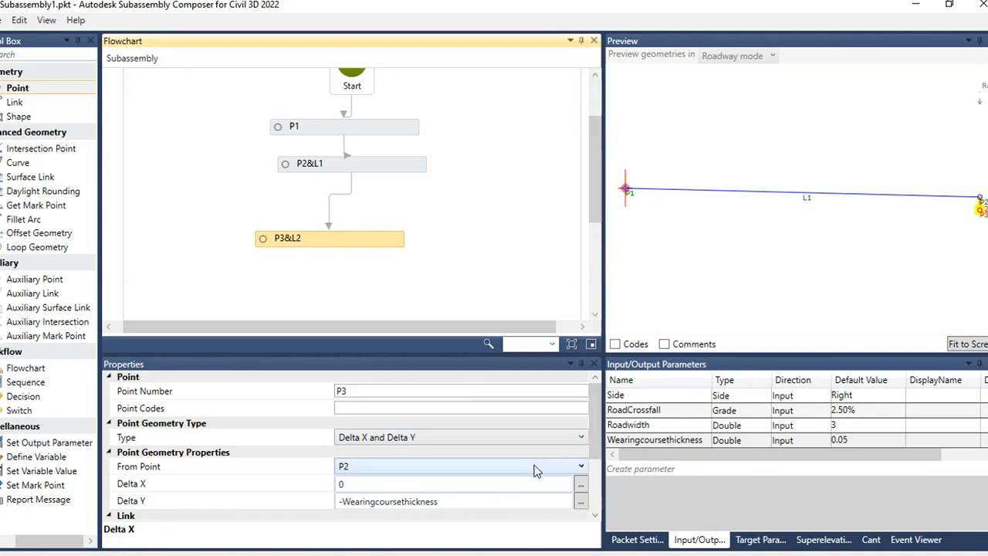
pyautogui.click(449, 466)
pyautogui.click(366, 497)
pyautogui.click(677, 290)
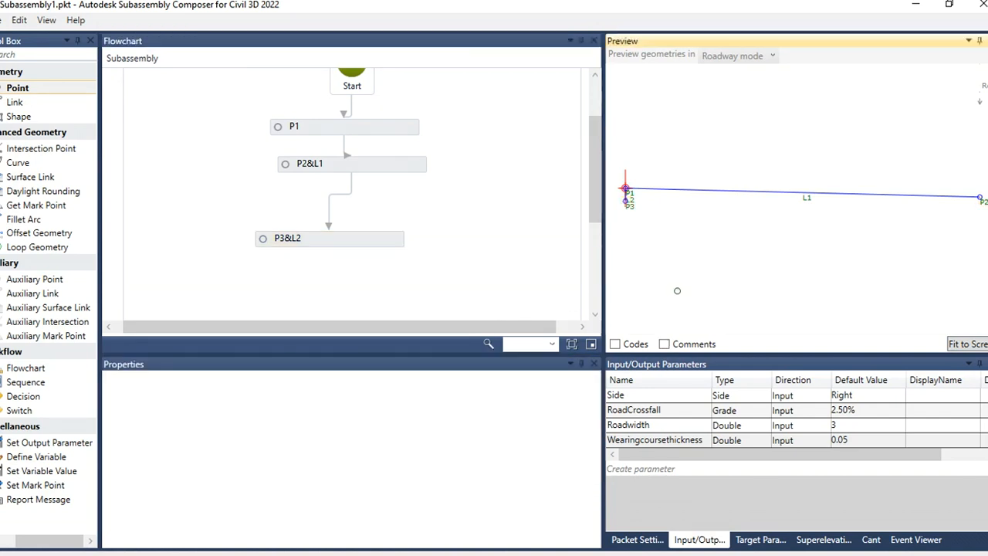
# Step: Zoom and pan the preview to examine the new point P3 and link L2 below P1
pyautogui.scroll(3, 618, 190)
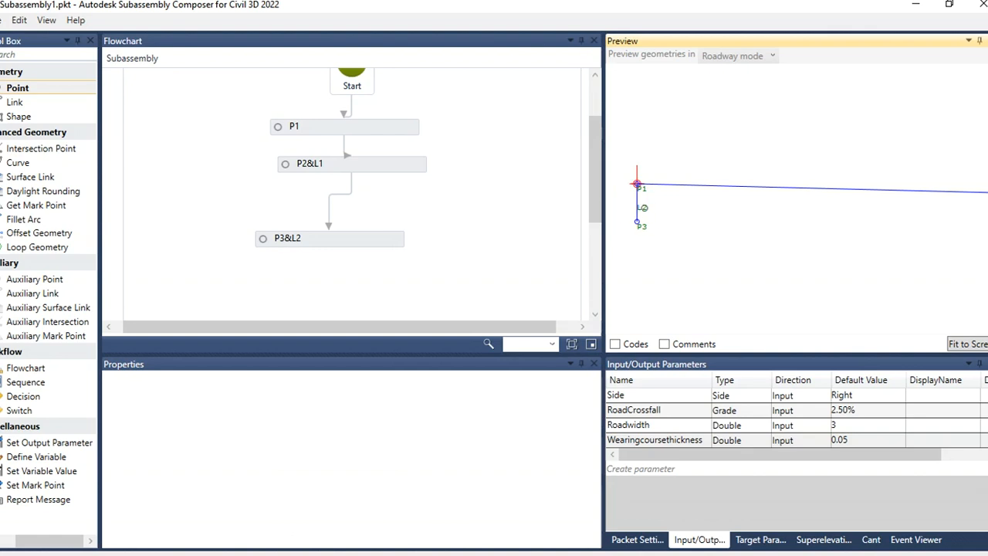
pyautogui.click(643, 207)
pyautogui.click(687, 241)
pyautogui.scroll(-5, 374, 205)
pyautogui.scroll(4, 379, 199)
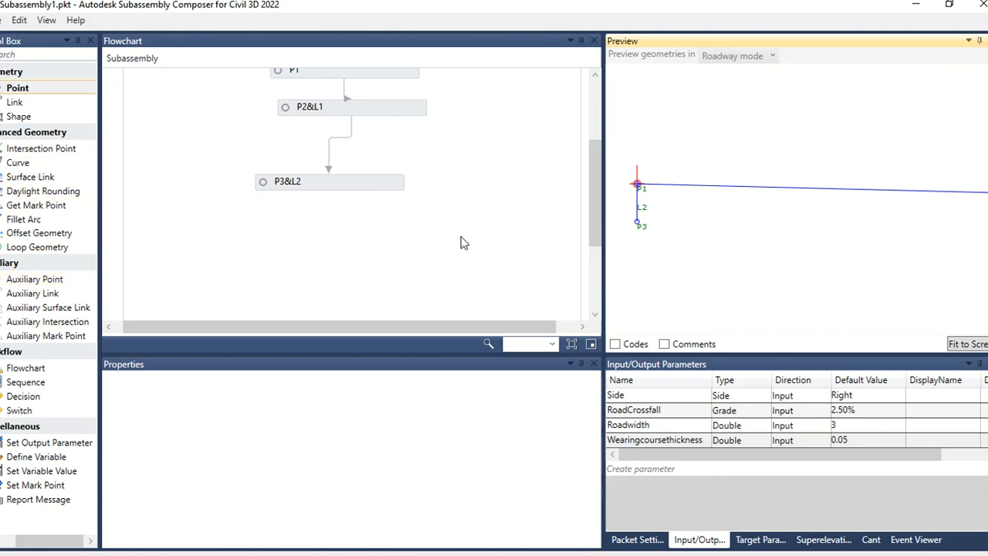
pyautogui.scroll(-5, 662, 234)
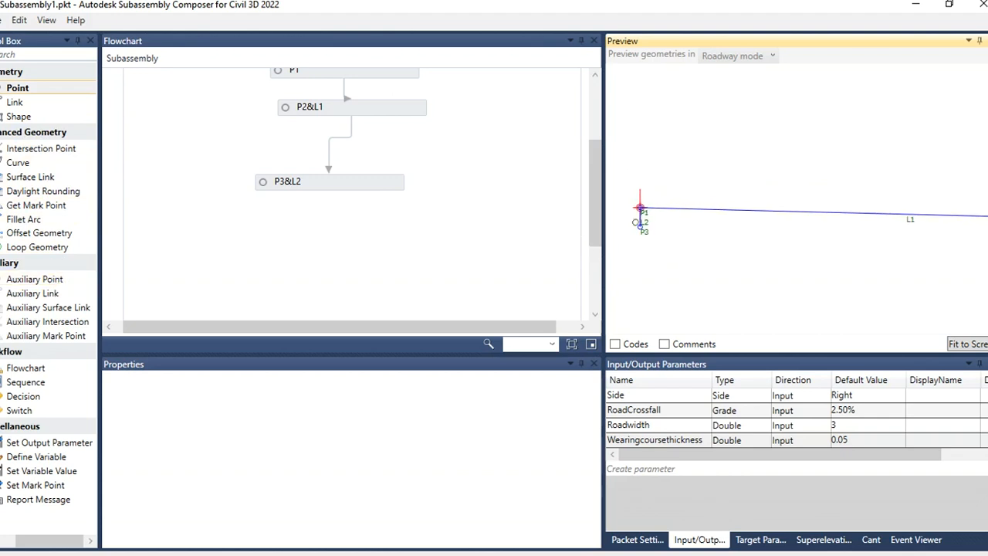
pyautogui.scroll(8, 842, 218)
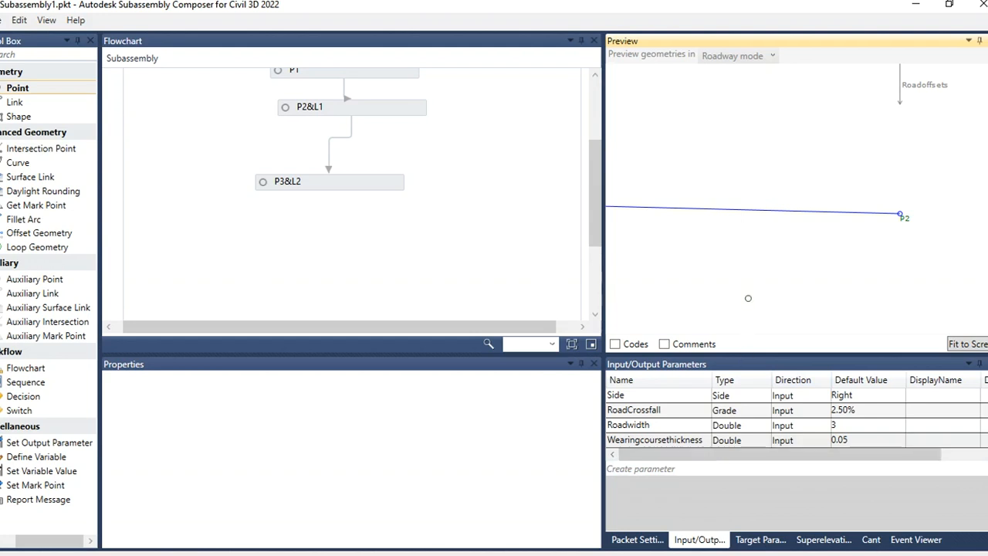
pyautogui.scroll(-3, 826, 282)
# Step: Rename the Wearingcoursethickness parameter to CrownWearingcoursethickness
pyautogui.doubleClick(706, 440)
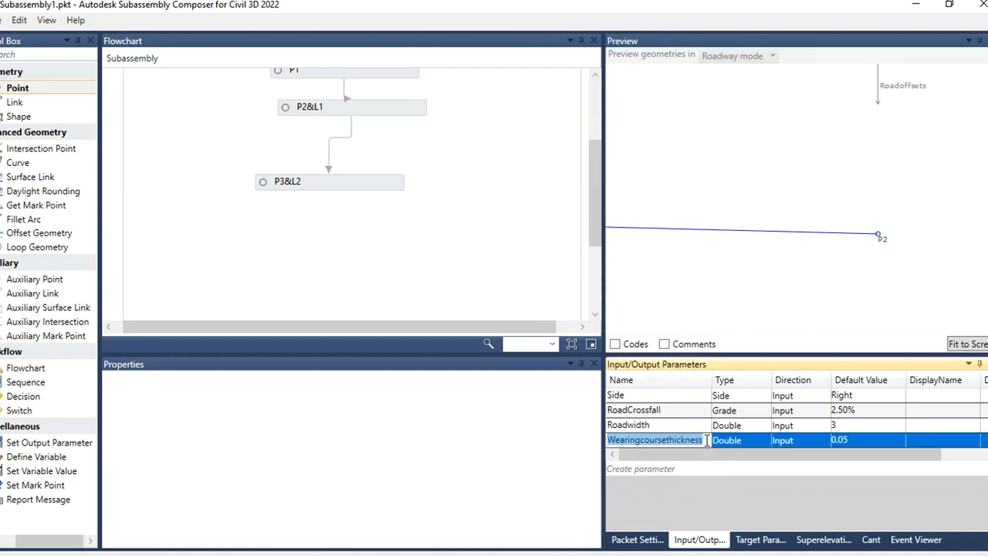
pyautogui.moveTo(707, 440); pyautogui.dragTo(609, 440)
pyautogui.write('Crown')
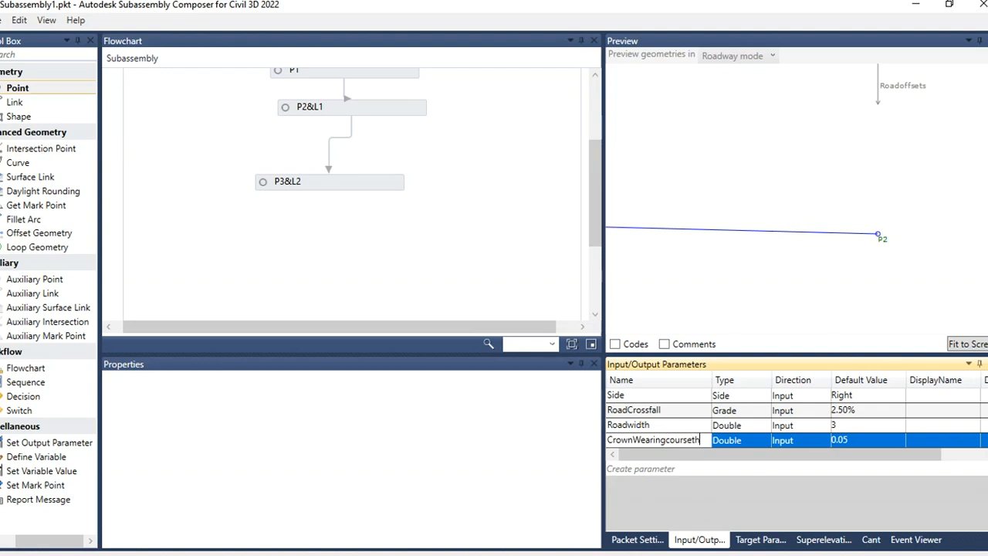
pyautogui.write('ickness')
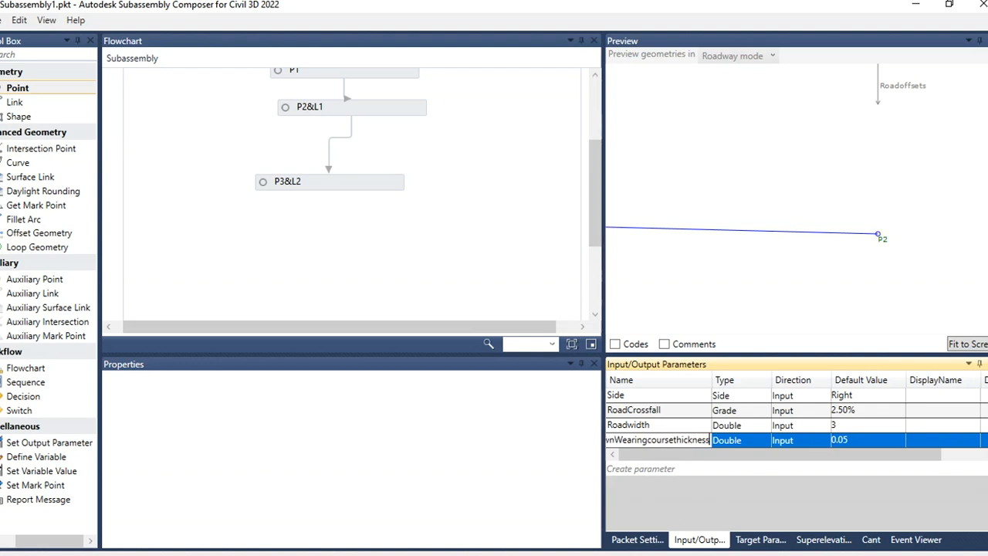
pyautogui.moveTo(711, 380); pyautogui.dragTo(720, 380)
pyautogui.click(716, 425)
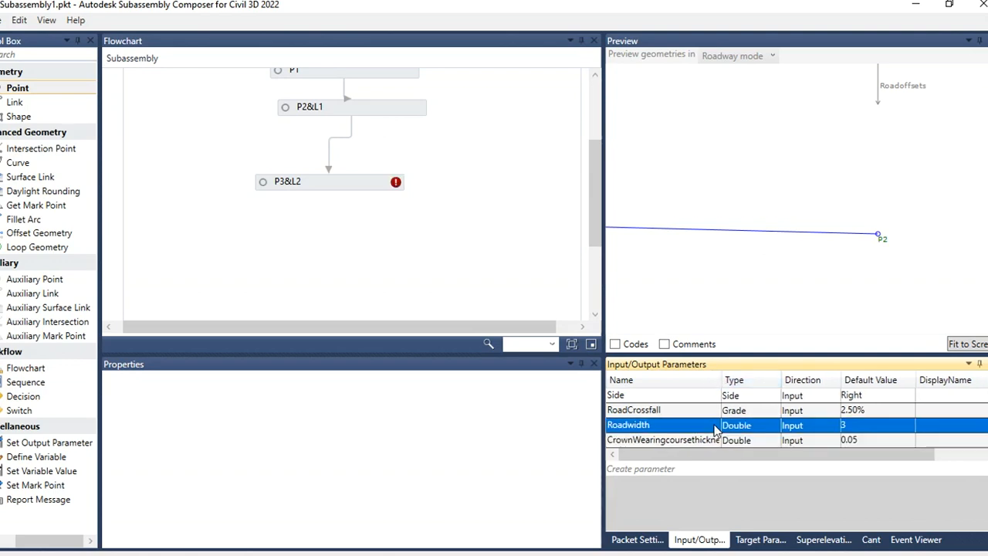
# Step: Update P3&L2's Delta Y to -CrownWearingcoursethickness by pasting the renamed parameter name
pyautogui.click(360, 184)
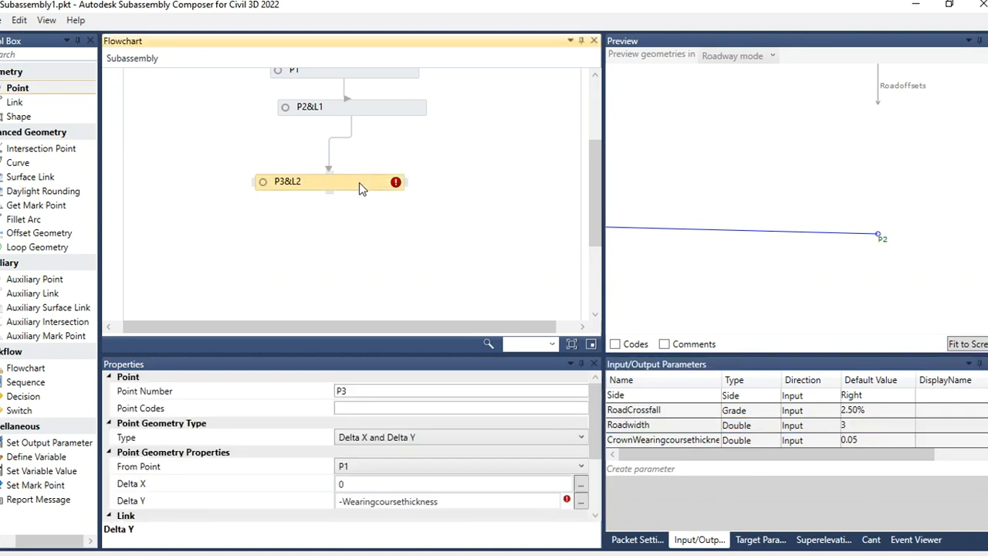
pyautogui.click(712, 440)
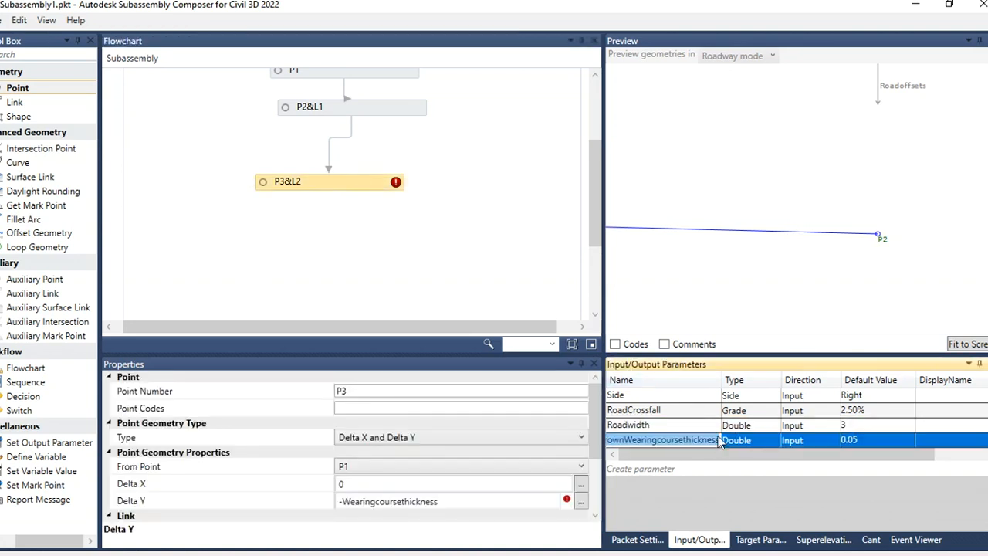
pyautogui.click(711, 441)
pyautogui.moveTo(718, 440); pyautogui.dragTo(598, 441)
pyautogui.hotkey('ctrl', 'c')
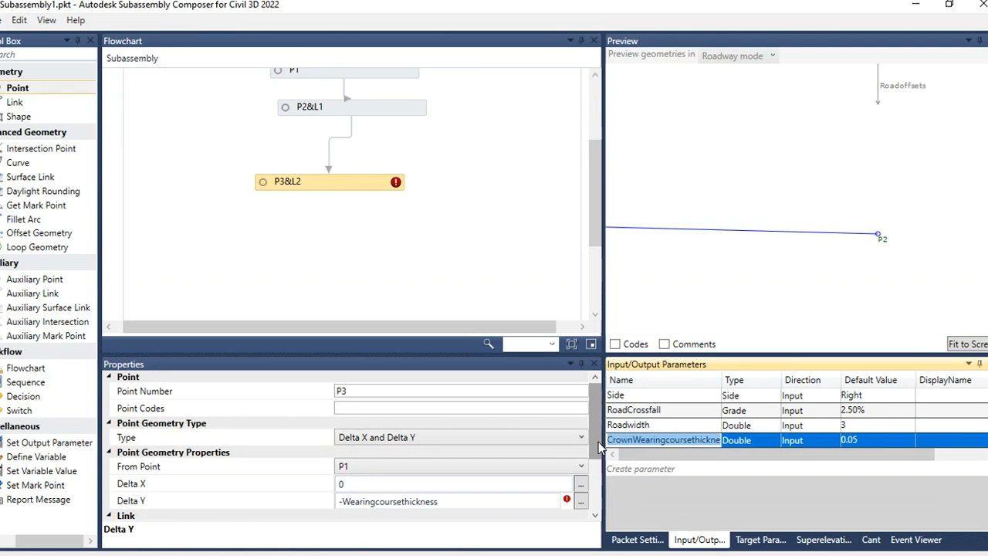
pyautogui.click(456, 501)
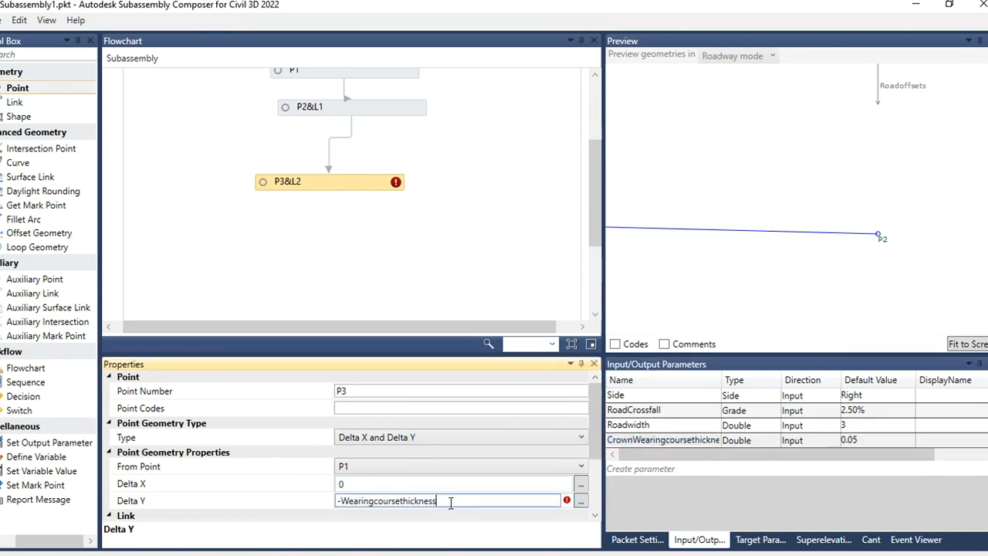
pyautogui.moveTo(453, 501); pyautogui.dragTo(328, 503)
pyautogui.moveTo(339, 500); pyautogui.dragTo(488, 515)
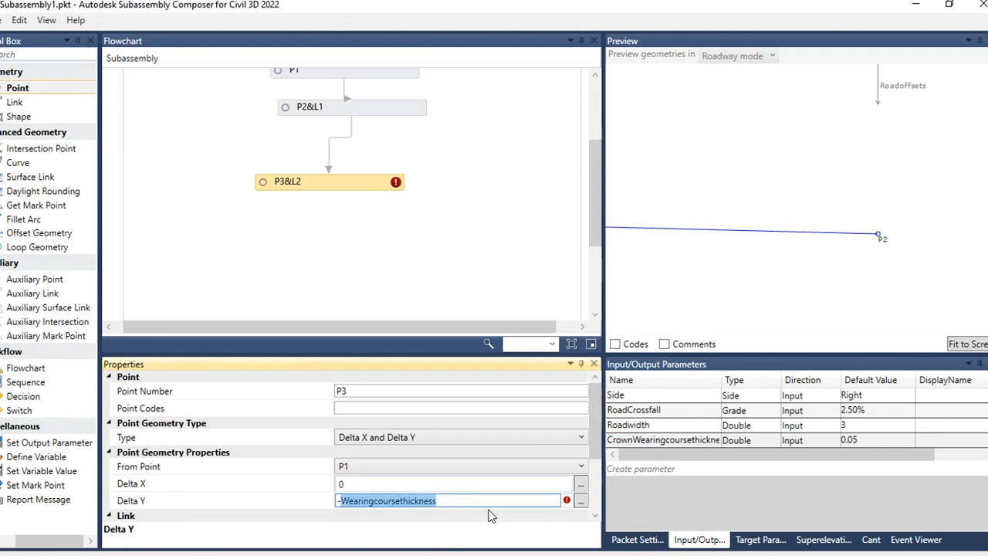
pyautogui.hotkey('ctrl', 'v')
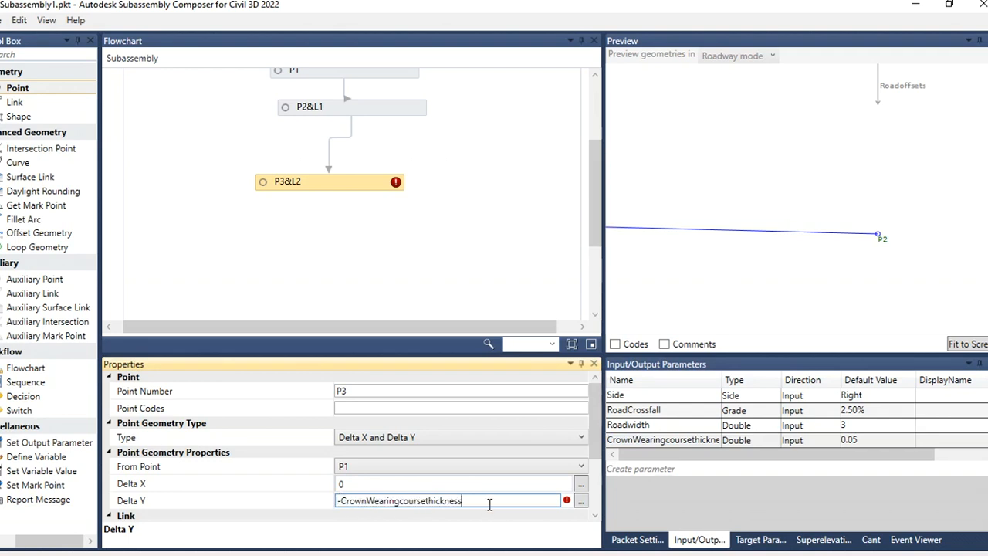
pyautogui.click(470, 255)
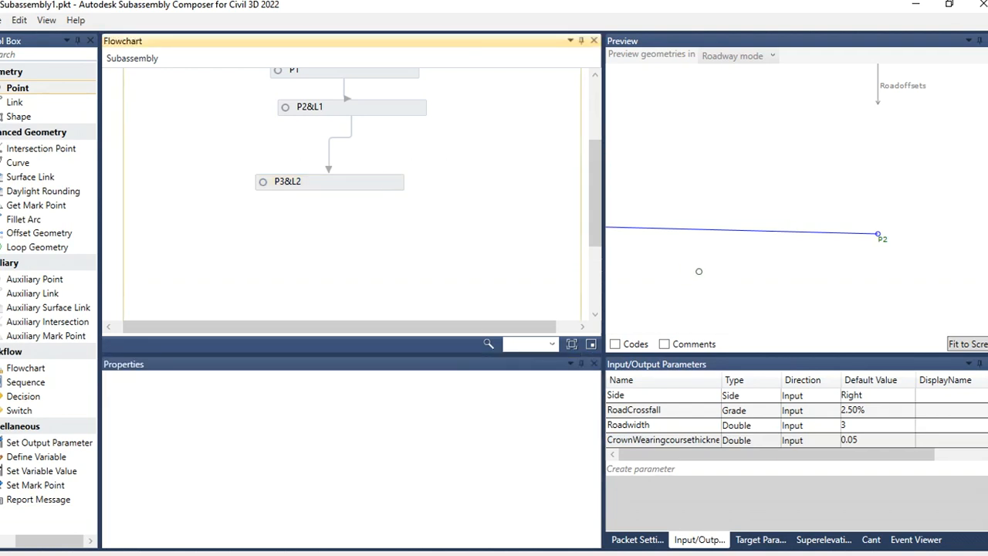
# Step: Create a new input parameter named Edgewearingcoursethickness with a default value of 0.05
pyautogui.click(710, 268)
pyautogui.scroll(-5, 778, 249)
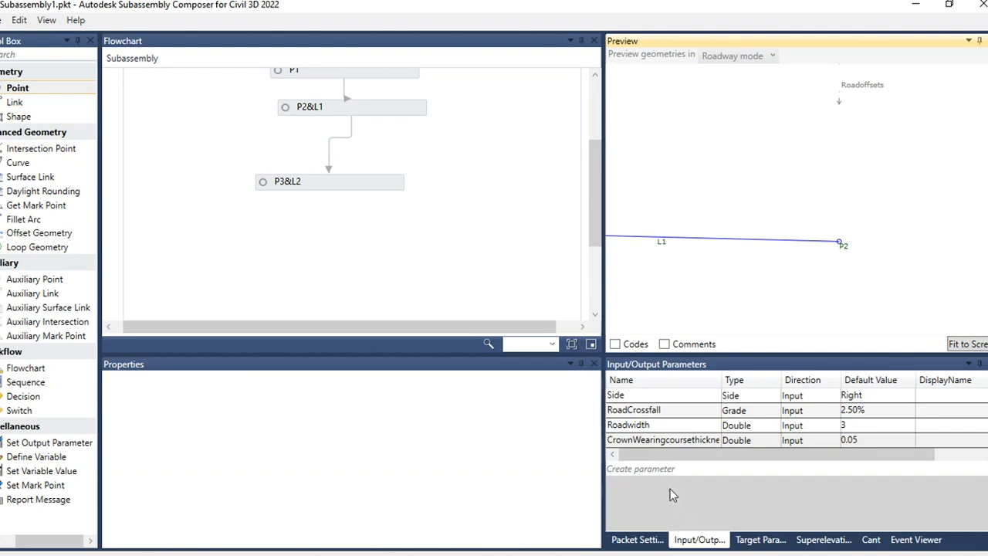
pyautogui.click(664, 469)
pyautogui.click(665, 454)
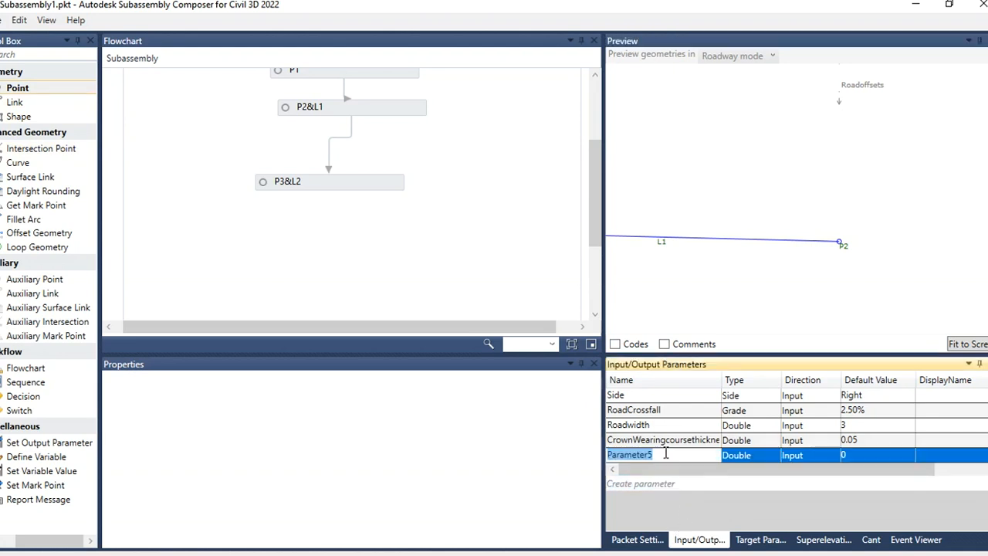
pyautogui.write('Edgewearingc')
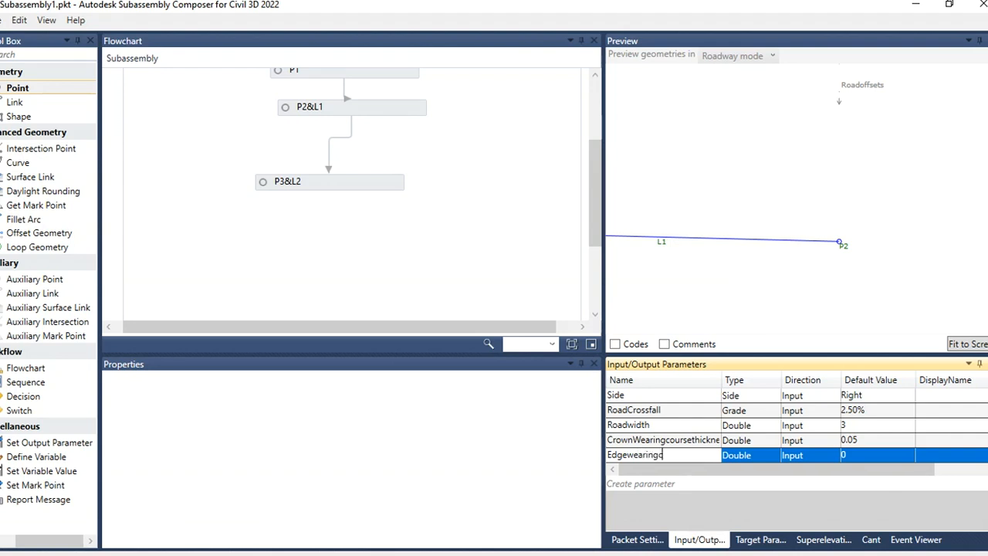
pyautogui.write('oursethickness')
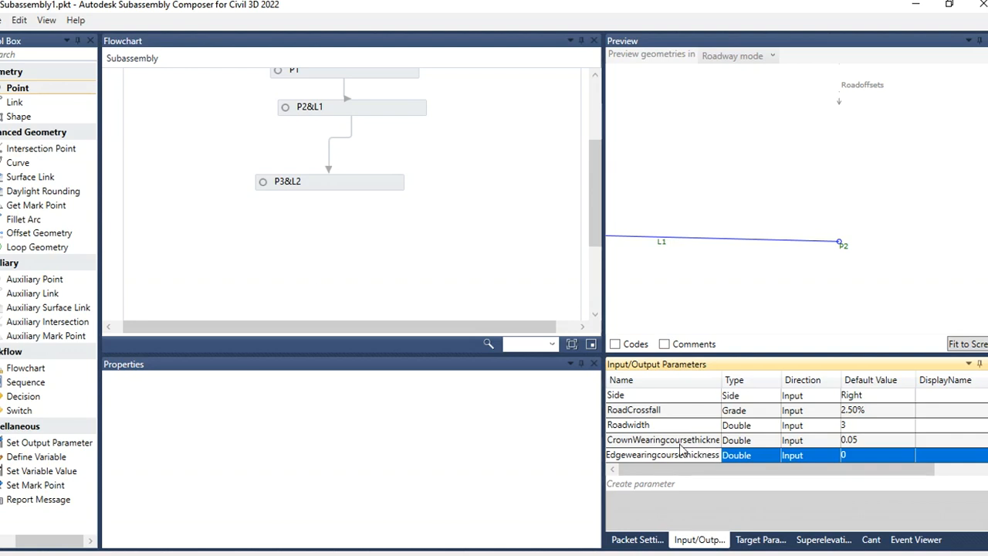
pyautogui.click(845, 455)
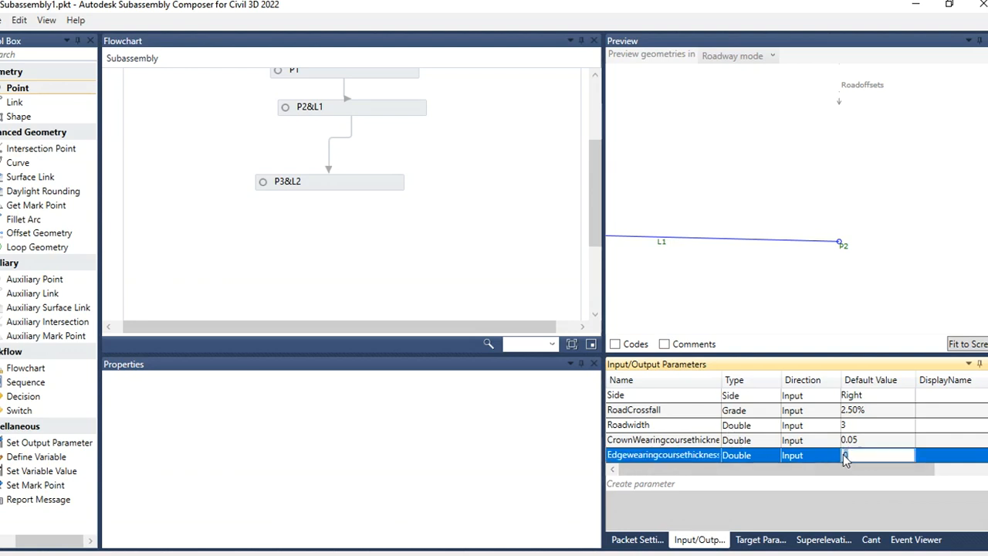
pyautogui.click(861, 439)
pyautogui.hotkey('ctrl', 'c')
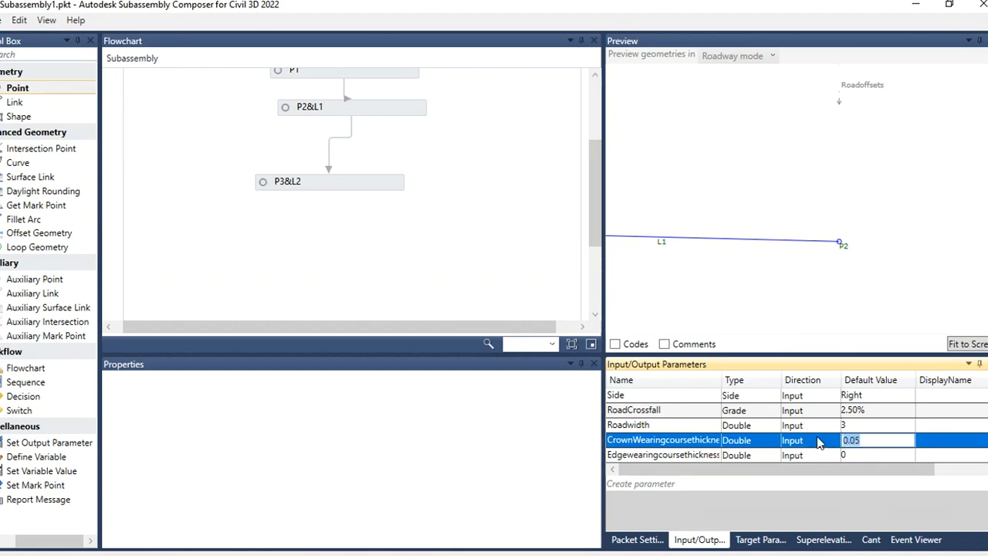
pyautogui.click(858, 455)
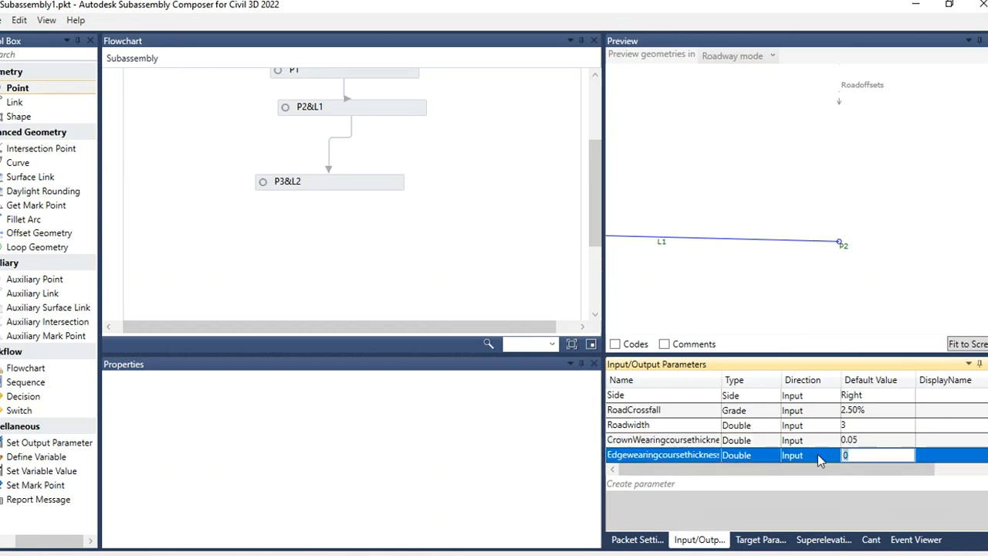
pyautogui.hotkey('ctrl', 'v')
pyautogui.click(863, 440)
pyautogui.click(863, 454)
# Step: Add a new point P4&L3 below P3&L2 and set its From Point to P2
pyautogui.moveTo(17, 87); pyautogui.dragTo(347, 236)
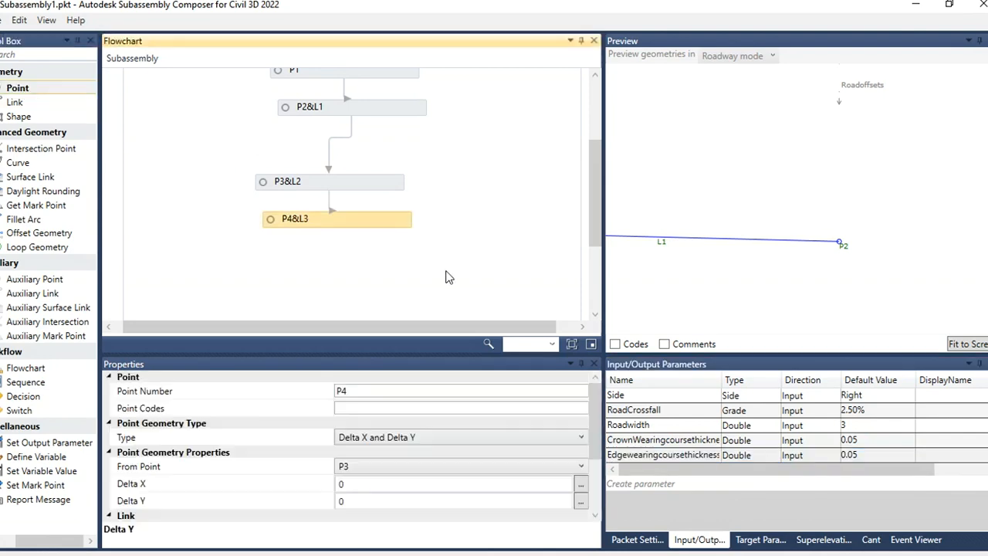
pyautogui.click(376, 474)
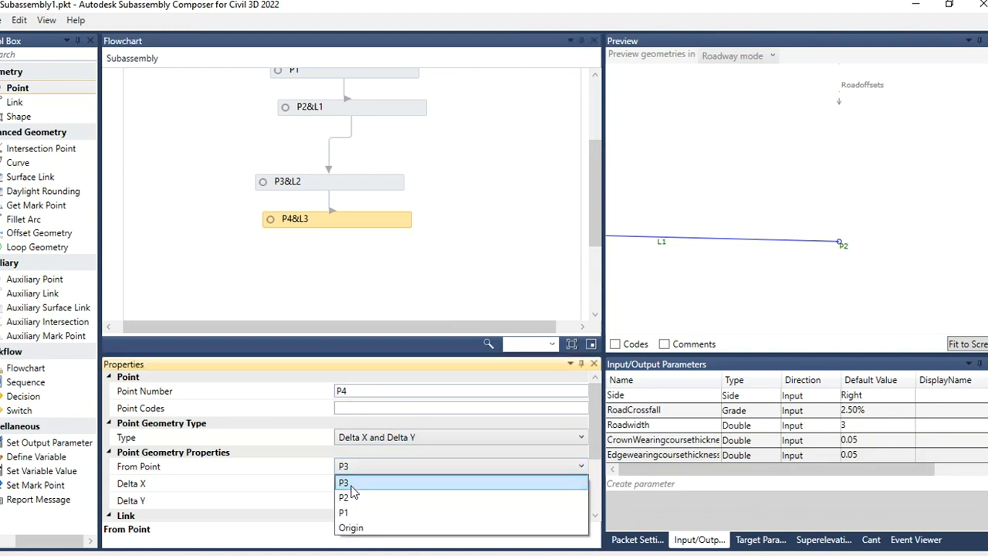
pyautogui.click(376, 492)
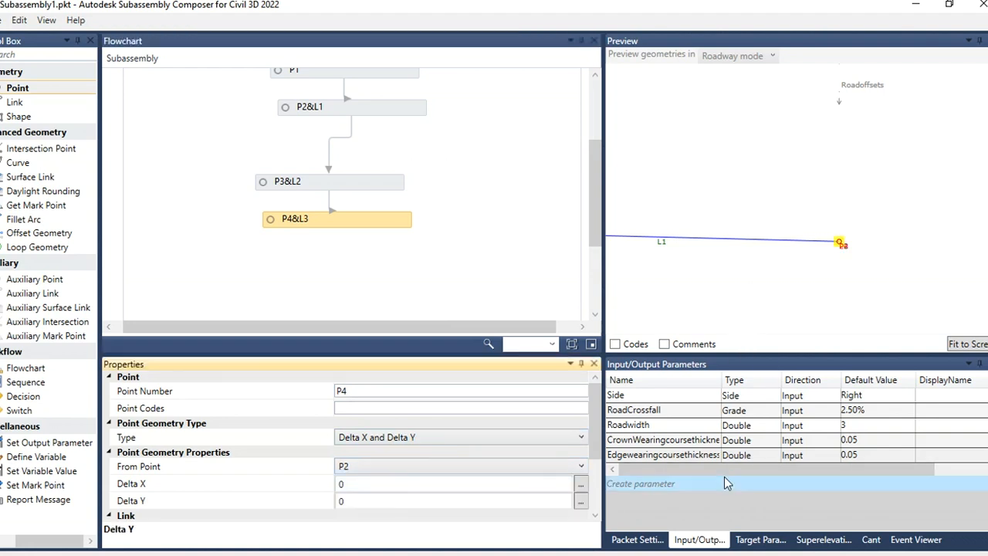
# Step: Set P4&L3's Delta Y to -Edgewearingcoursethickness by copying the parameter name into the field
pyautogui.doubleClick(724, 455)
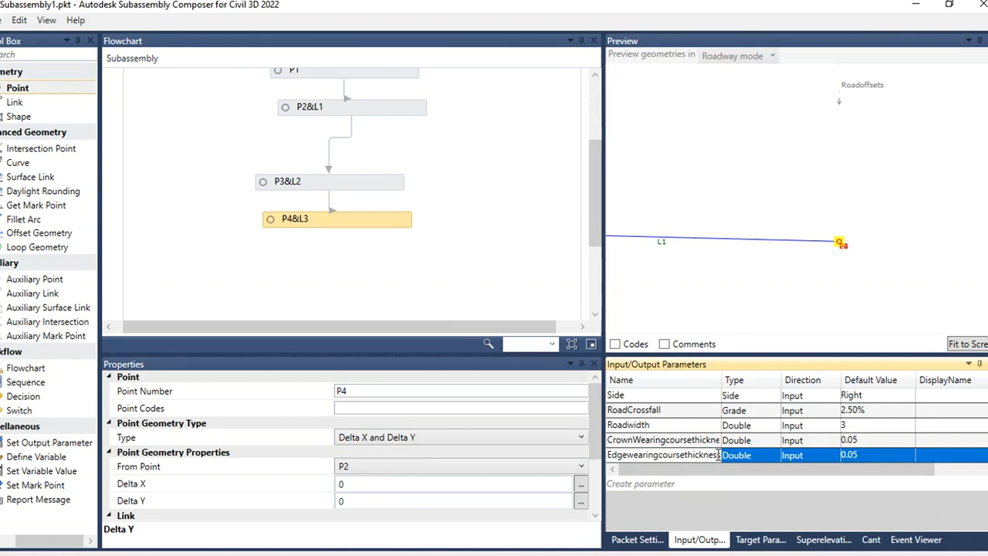
pyautogui.doubleClick(719, 456)
pyautogui.hotkey('ctrl', 'c')
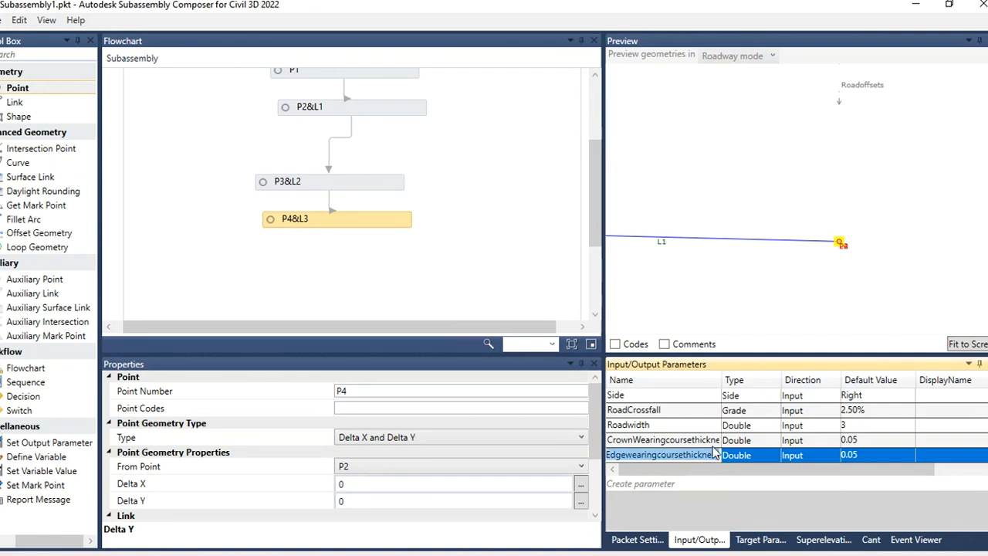
pyautogui.click(356, 500)
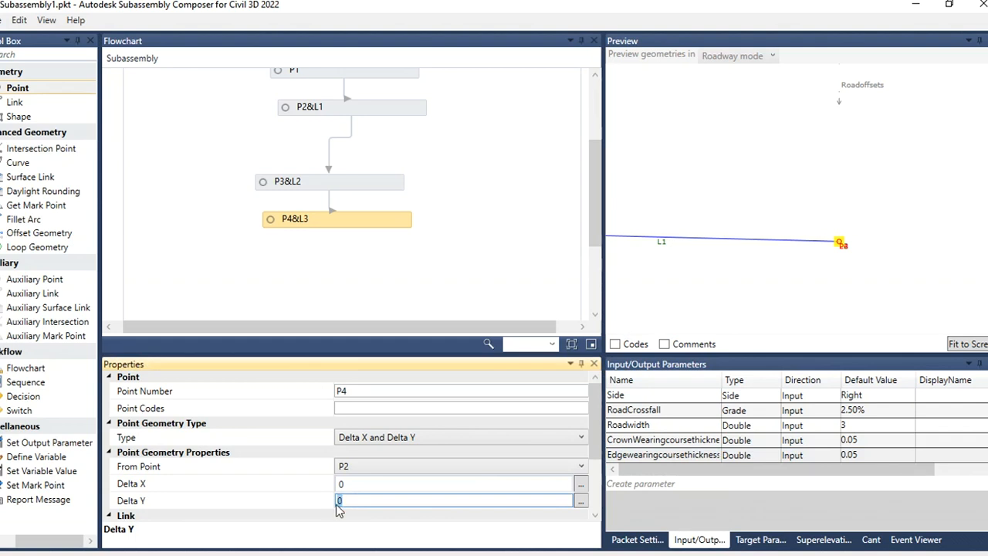
pyautogui.write('-')
pyautogui.hotkey('ctrl', 'v')
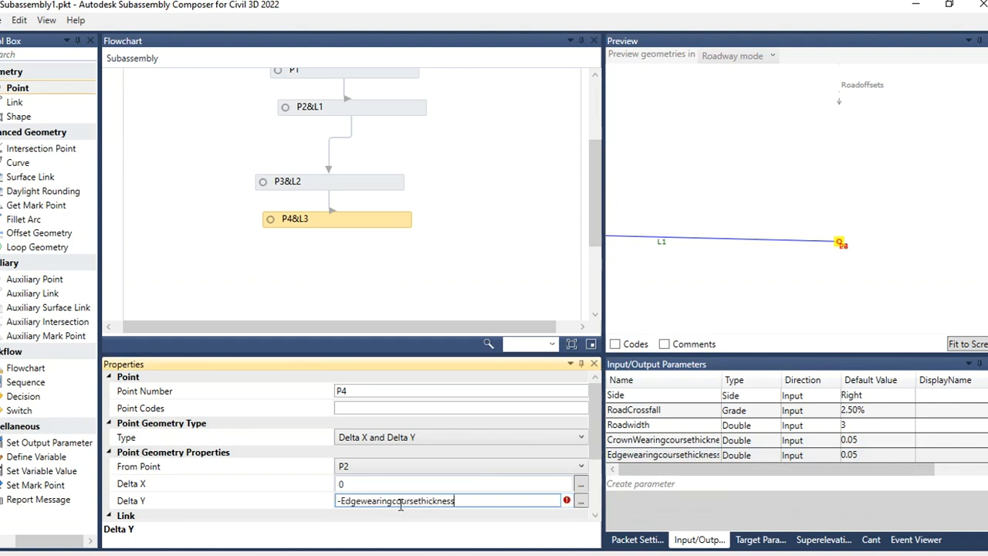
pyautogui.click(510, 288)
pyautogui.click(887, 263)
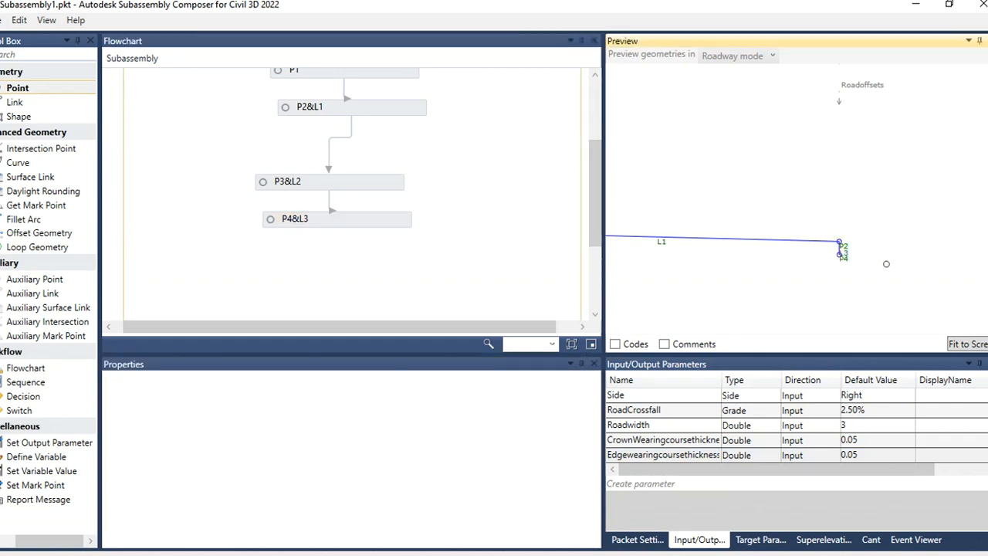
# Step: Add a link L4 below P4&L3 with Start Point P3 and End Point P4
pyautogui.scroll(-8, 946, 258)
pyautogui.scroll(2, 940, 247)
pyautogui.scroll(6, 728, 245)
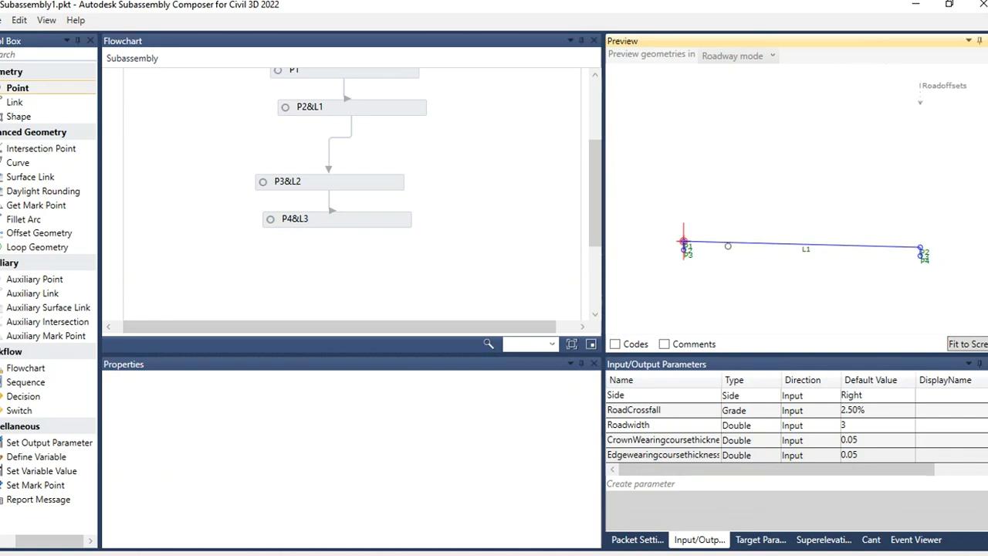
pyautogui.scroll(2, 626, 251)
pyautogui.scroll(-2, 626, 246)
pyautogui.scroll(-2, 626, 245)
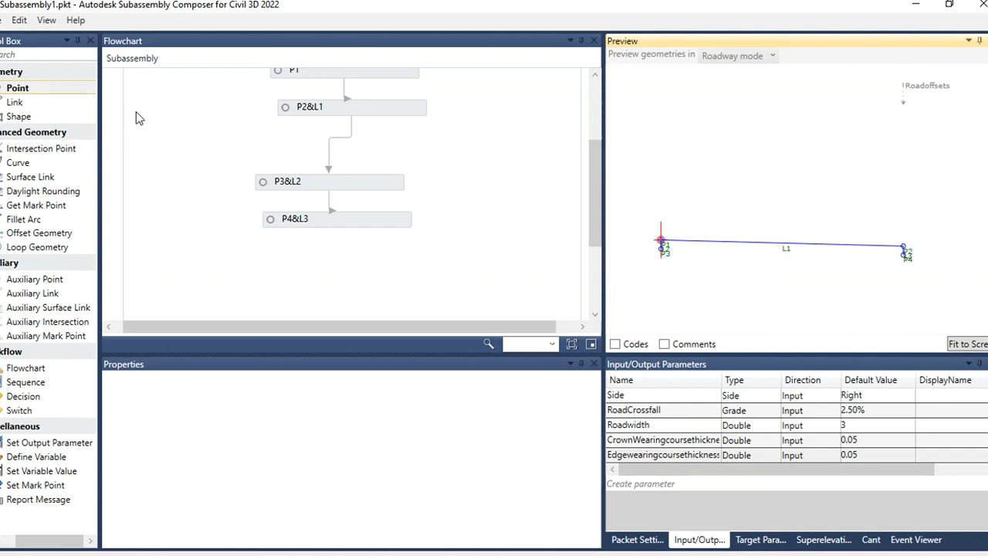
pyautogui.moveTo(17, 105); pyautogui.dragTo(327, 266)
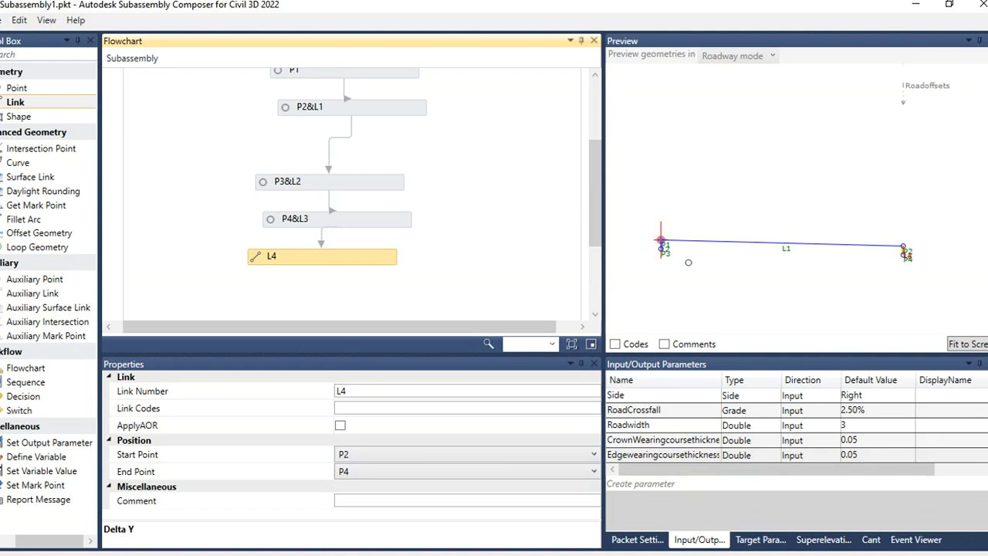
pyautogui.click(379, 460)
pyautogui.click(379, 484)
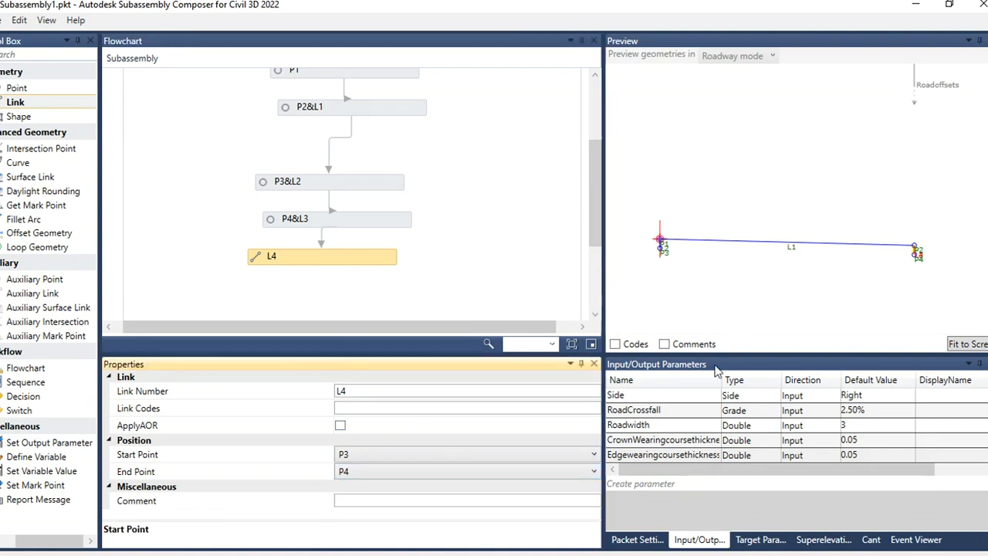
# Step: Reposition the P2&L1, P3&L2, P4&L3 and L4 nodes in the flowchart into a tidy vertical chain
pyautogui.click(774, 291)
pyautogui.scroll(6, 681, 234)
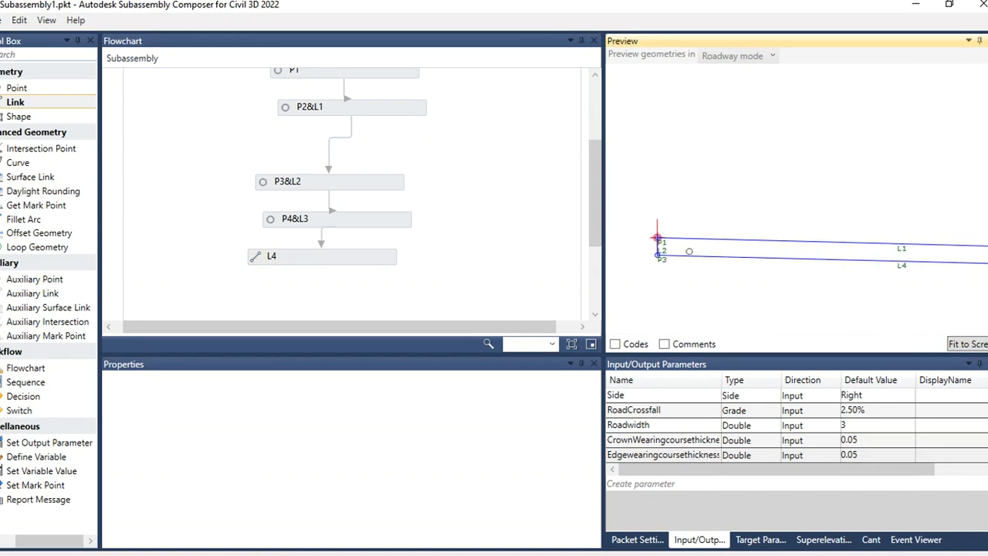
pyautogui.scroll(-5, 730, 206)
pyautogui.scroll(-1, 781, 207)
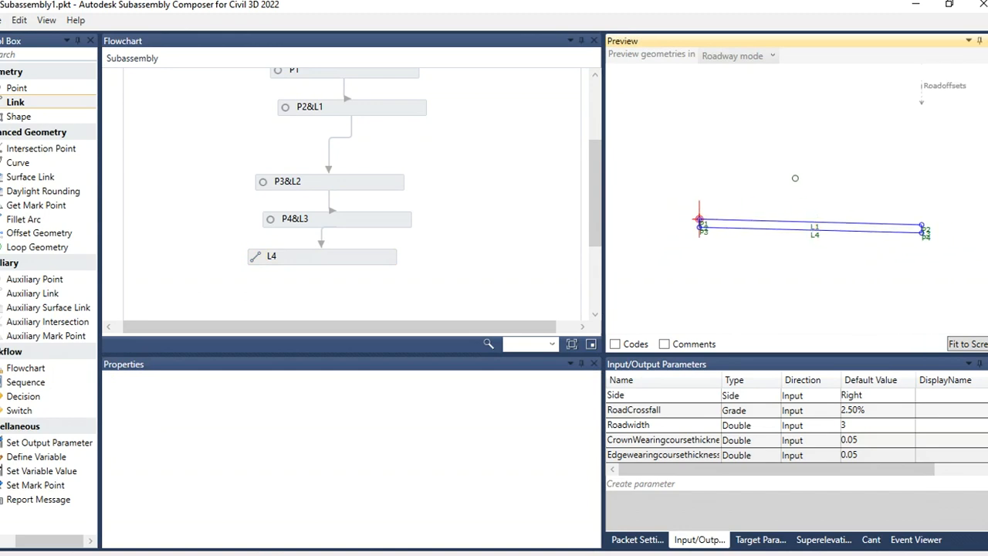
pyautogui.scroll(2, 781, 206)
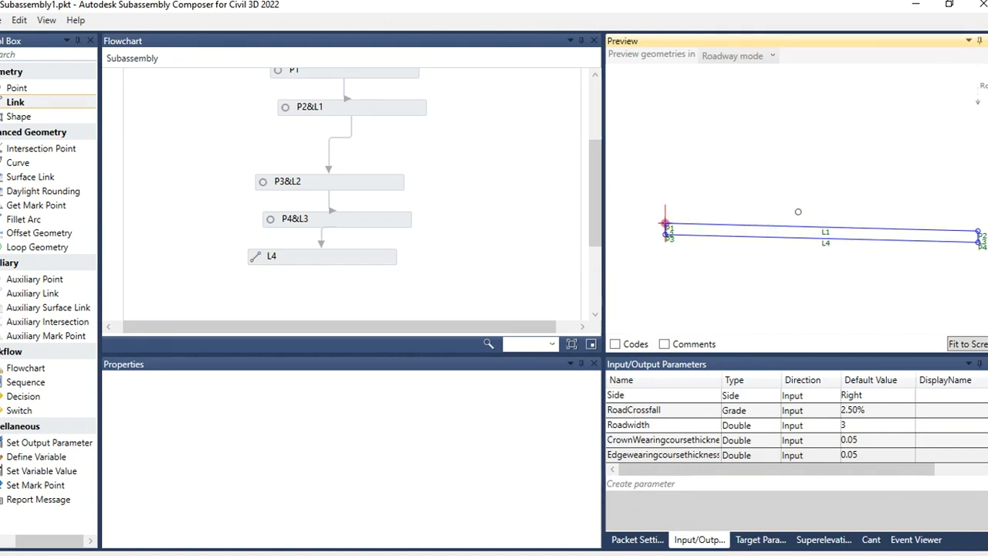
pyautogui.moveTo(380, 185); pyautogui.dragTo(392, 153)
pyautogui.moveTo(349, 220); pyautogui.dragTo(363, 182)
pyautogui.moveTo(355, 253); pyautogui.dragTo(386, 210)
pyautogui.click(759, 267)
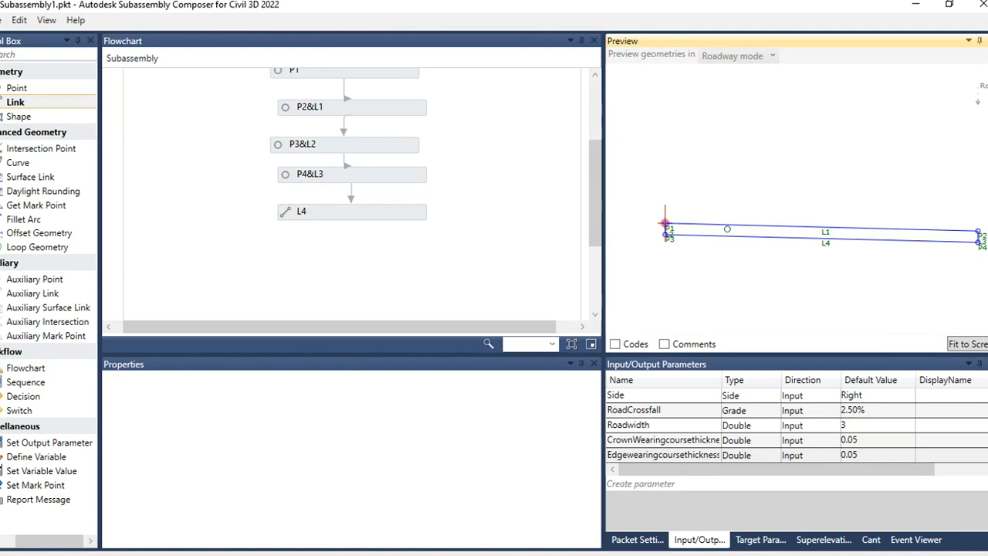
pyautogui.scroll(3, 727, 229)
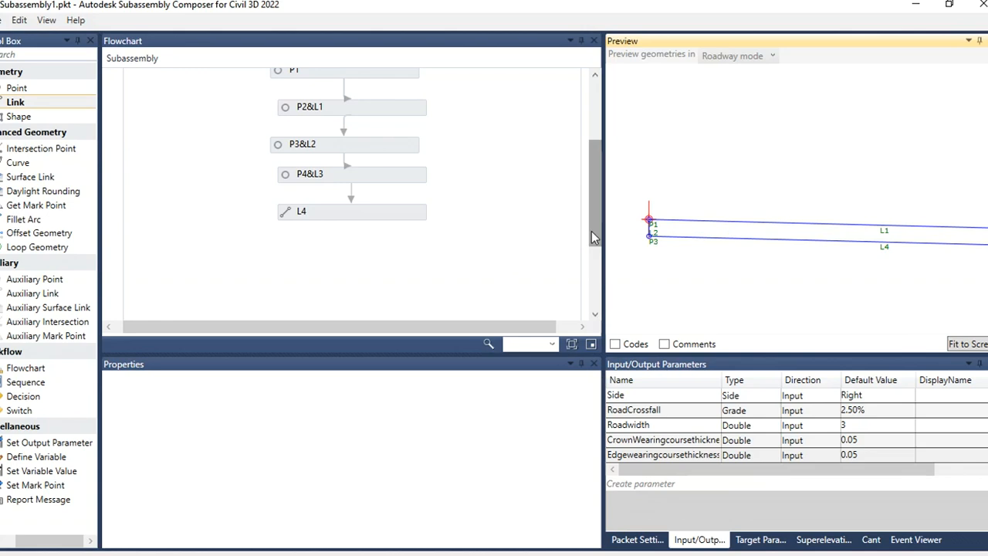
pyautogui.moveTo(591, 231); pyautogui.dragTo(594, 237)
pyautogui.click(467, 256)
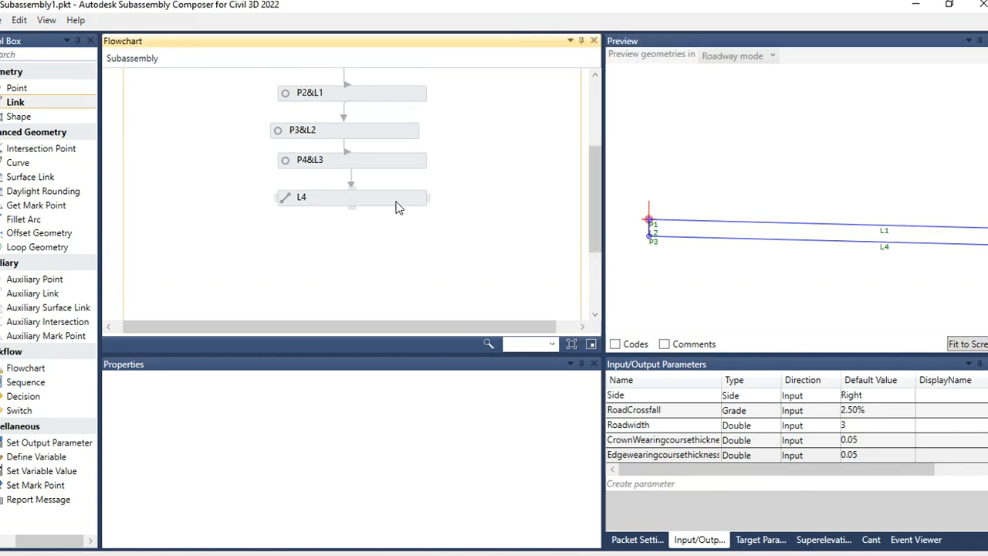
pyautogui.moveTo(397, 204); pyautogui.dragTo(419, 242)
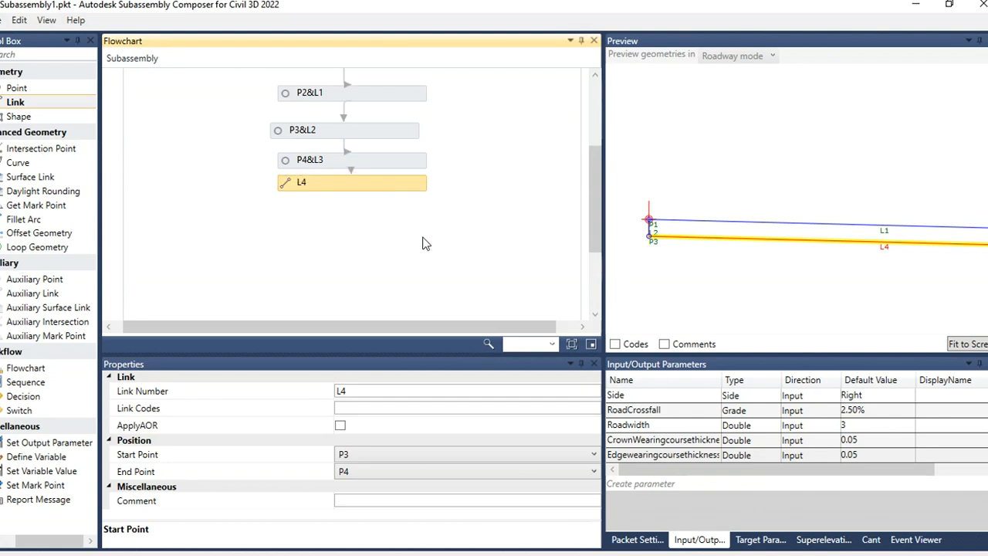
pyautogui.click(402, 249)
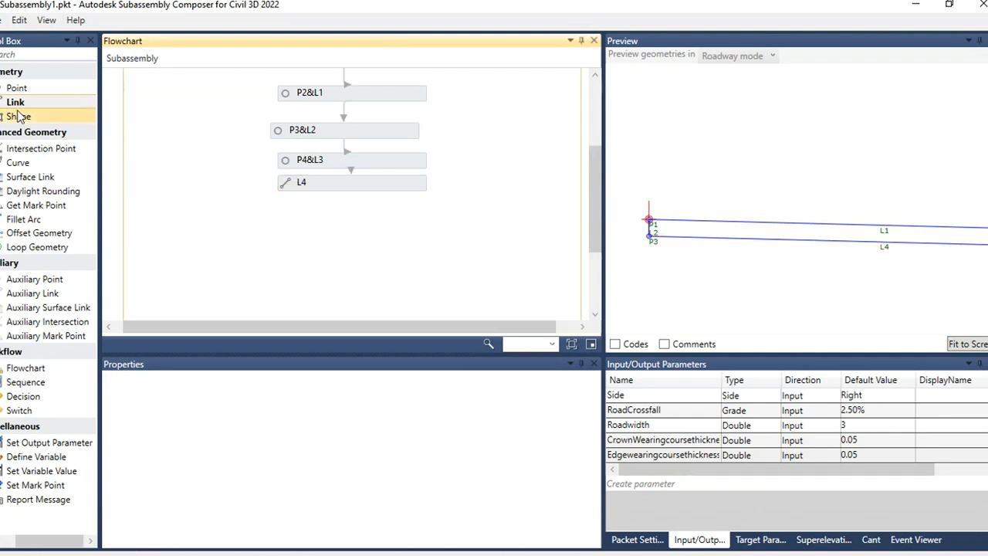
# Step: Add shape S1 below L4 and define it by picking the region enclosed by links L1, L2, L4 and L3
pyautogui.moveTo(19, 117); pyautogui.dragTo(352, 224)
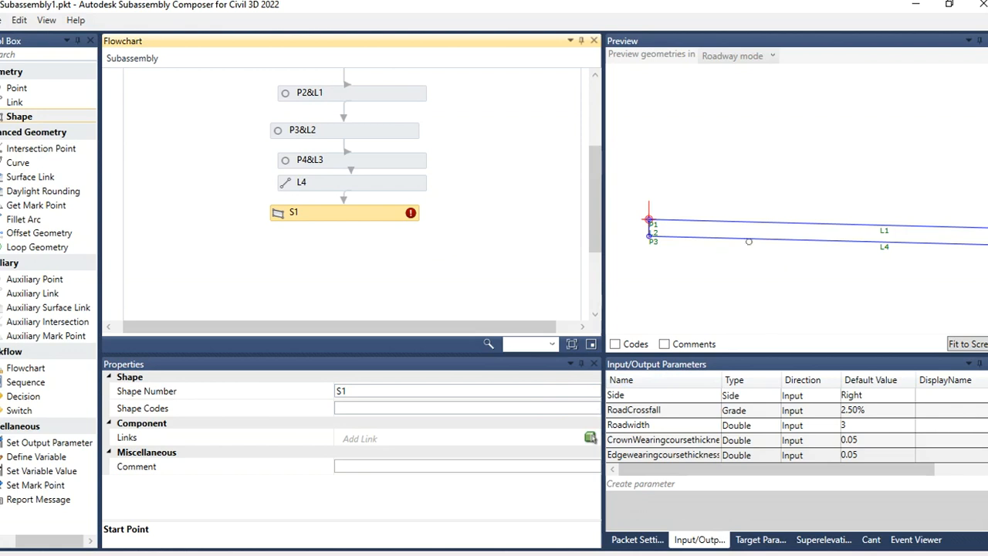
pyautogui.click(590, 437)
pyautogui.click(805, 242)
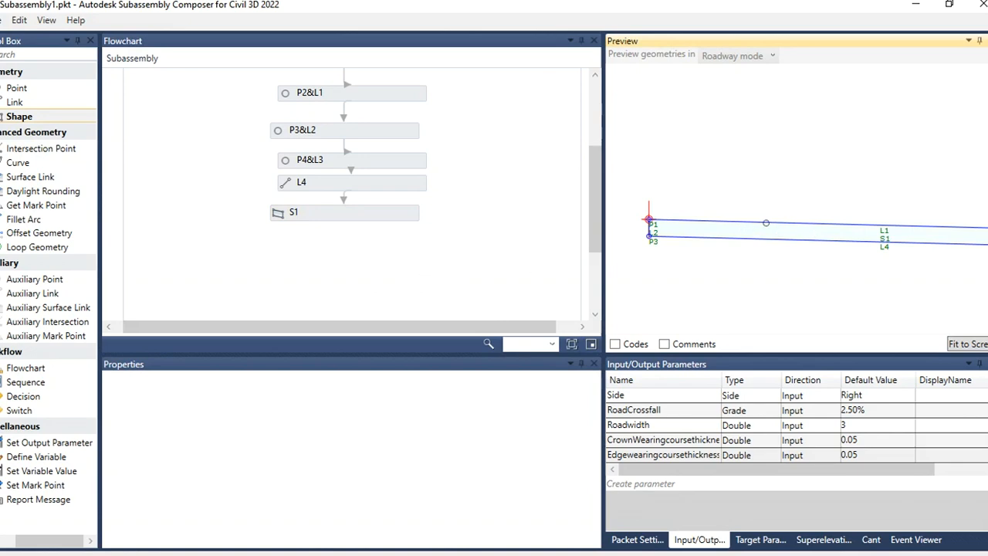
pyautogui.click(391, 219)
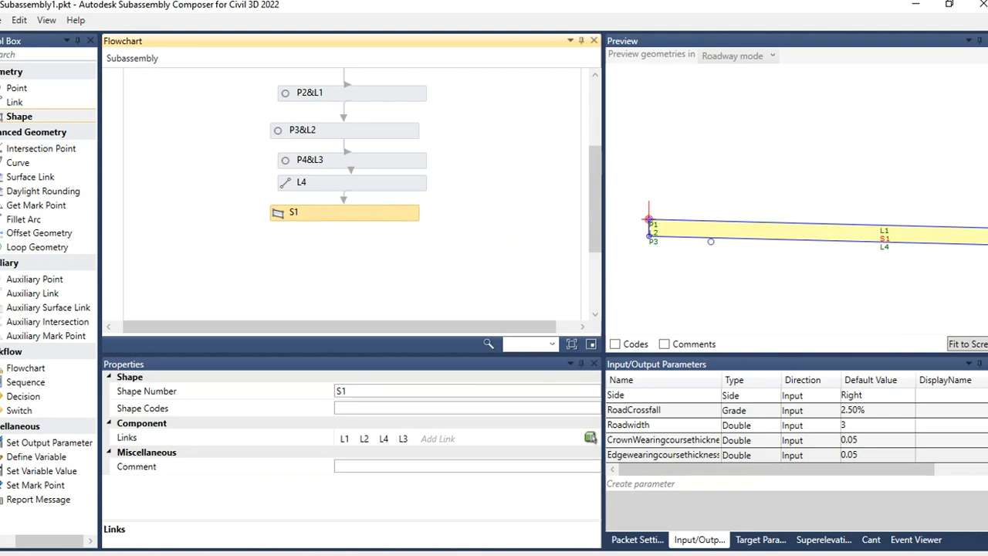
# Step: Set S1's shape code to WearingCourse
pyautogui.click(353, 409)
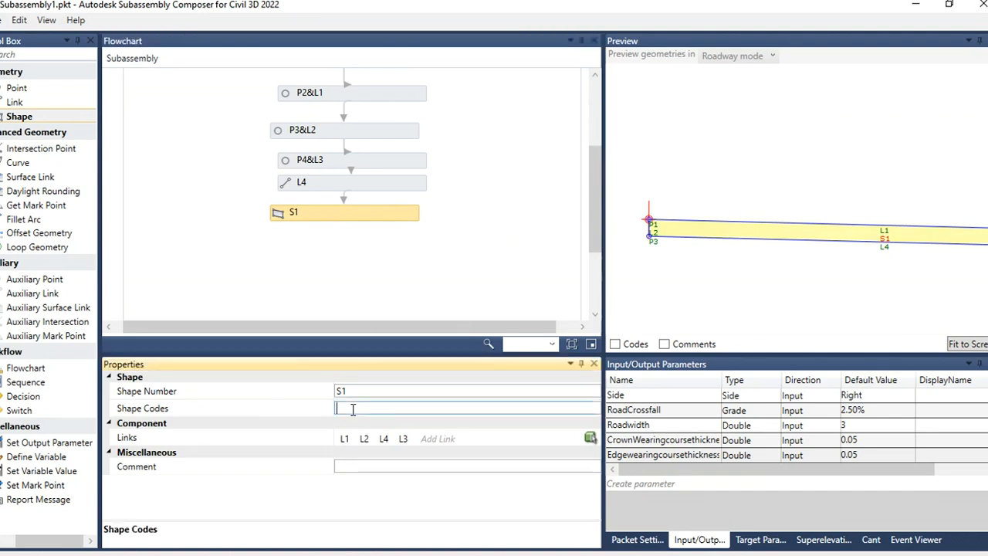
pyautogui.write('WearingCourse')
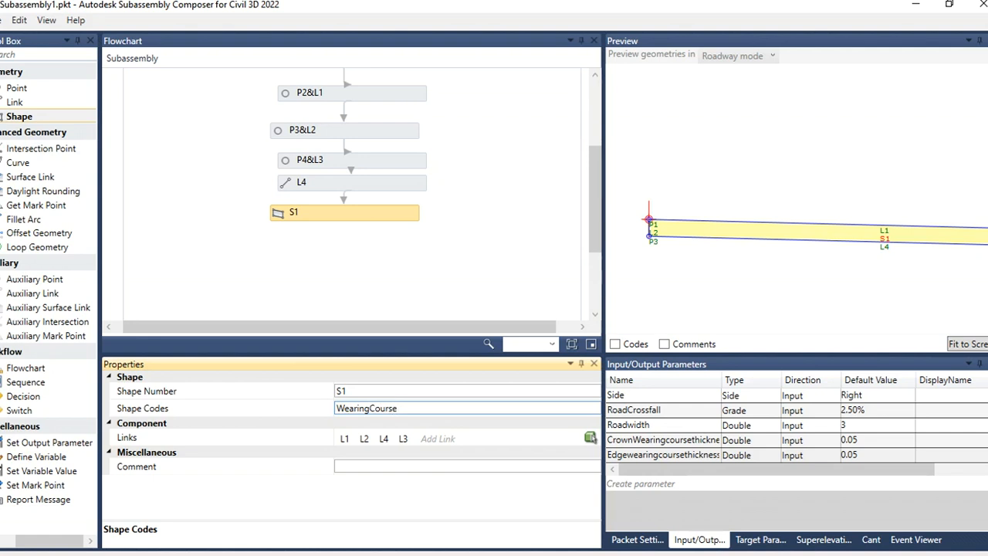
# Step: Create a new input parameter named Wearingcourse
pyautogui.click(654, 484)
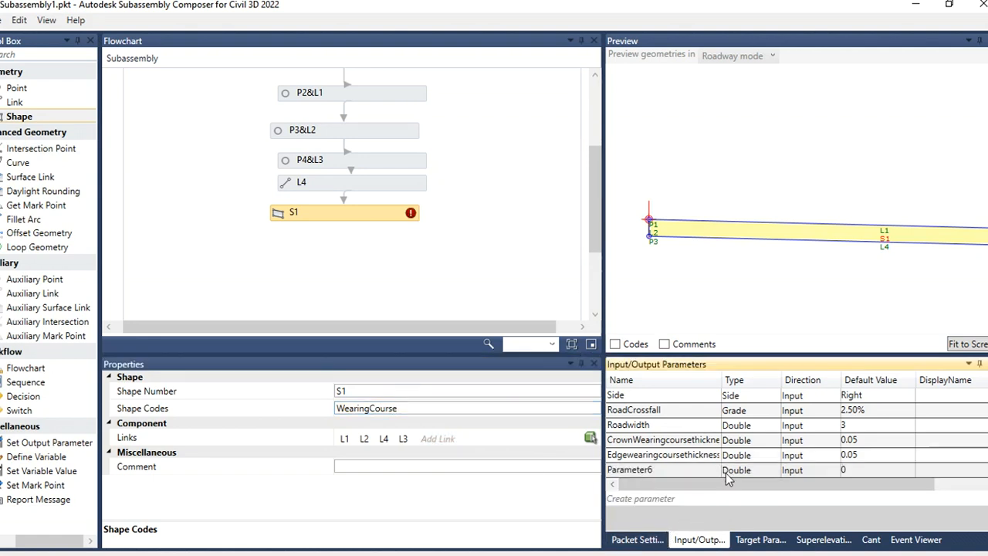
pyautogui.doubleClick(672, 471)
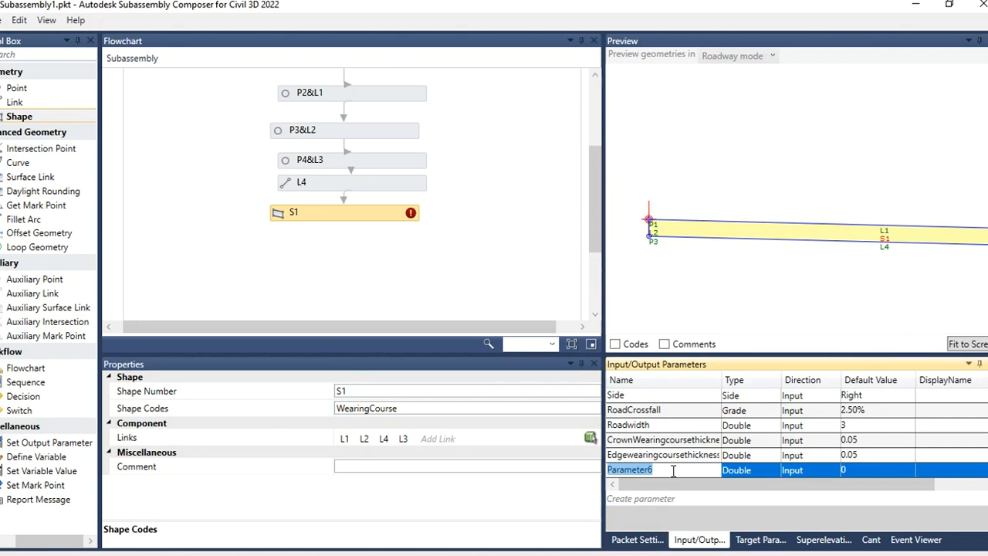
pyautogui.write('C')
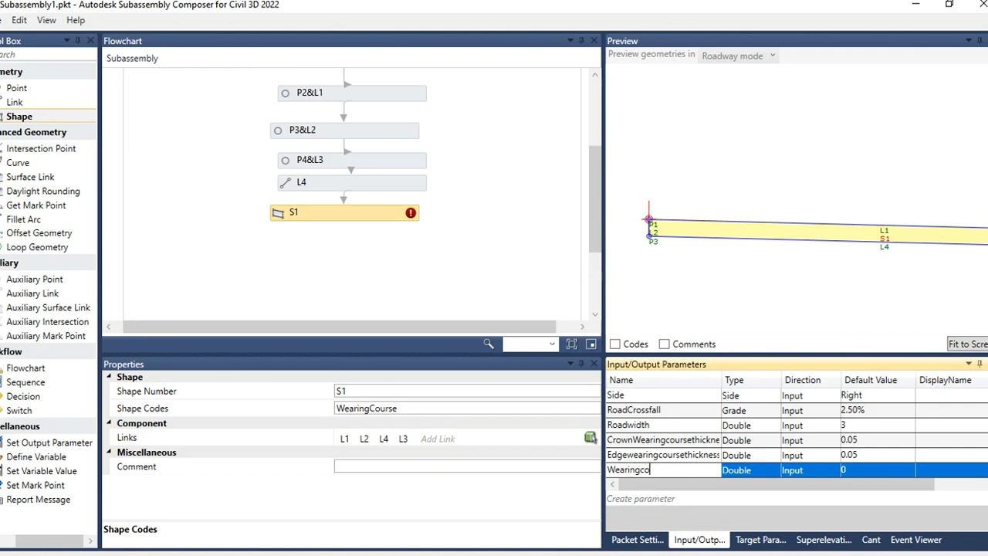
pyautogui.write('earingcourse')
# Step: Set the Wearingcourse parameter's type to String and its default value to Wearing Course
pyautogui.click(771, 470)
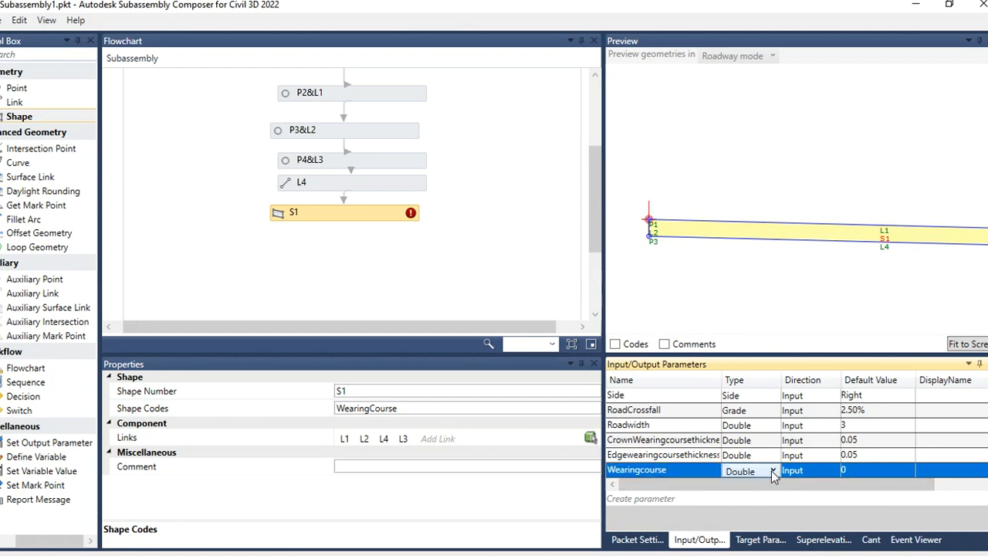
pyautogui.click(862, 471)
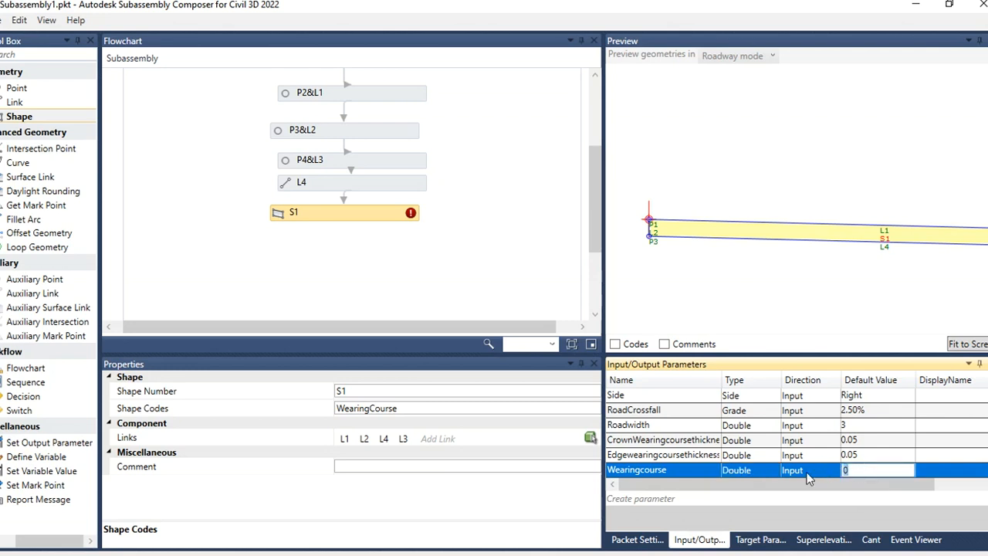
pyautogui.click(760, 470)
pyautogui.click(753, 471)
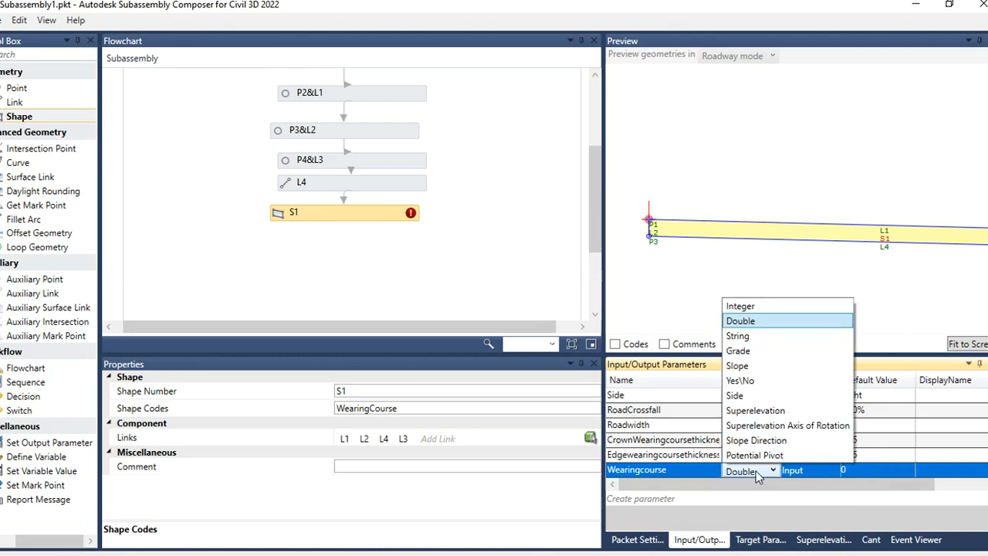
pyautogui.click(737, 336)
pyautogui.click(865, 467)
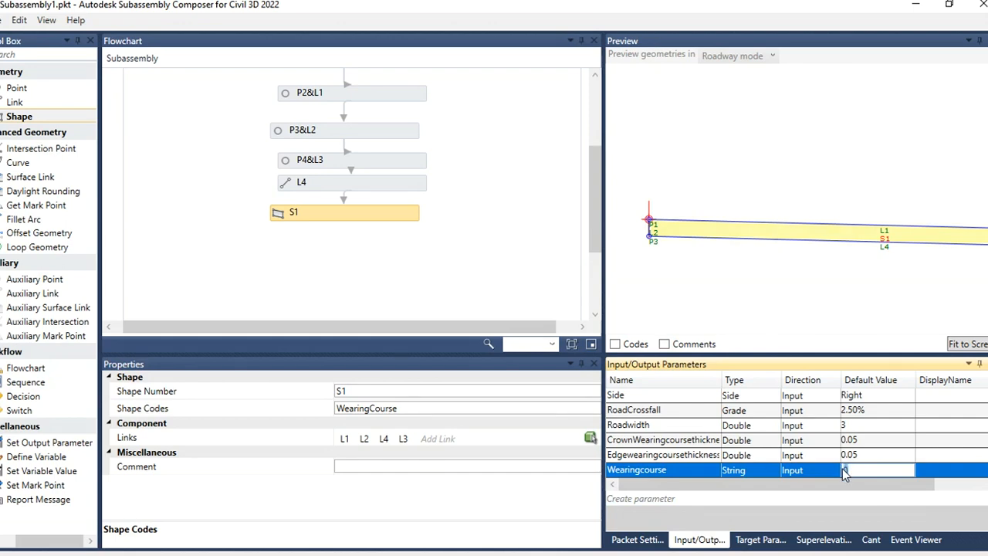
pyautogui.write('Wearing Course')
pyautogui.click(865, 454)
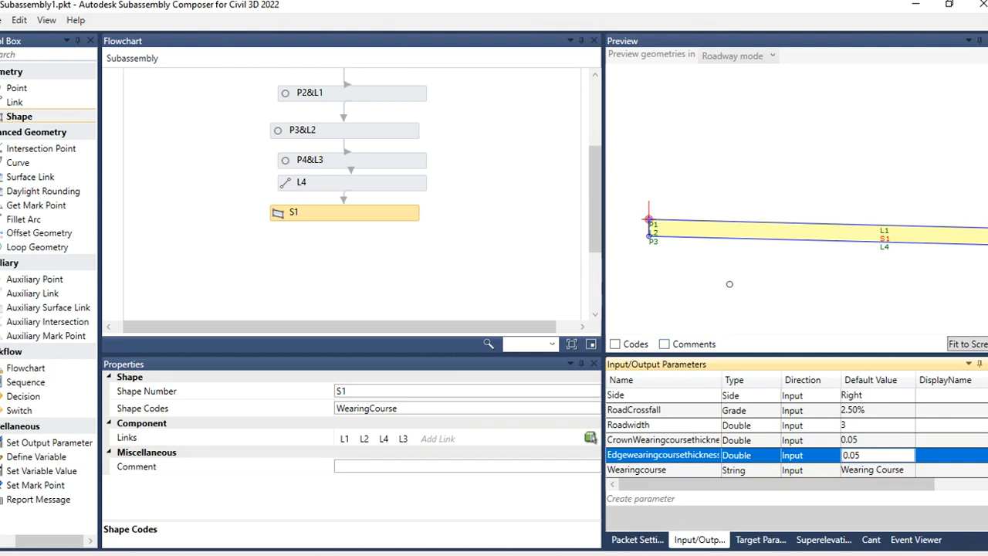
# Step: Align the S1 node with the vertical chain of nodes in the flowchart
pyautogui.click(730, 284)
pyautogui.scroll(-3, 713, 276)
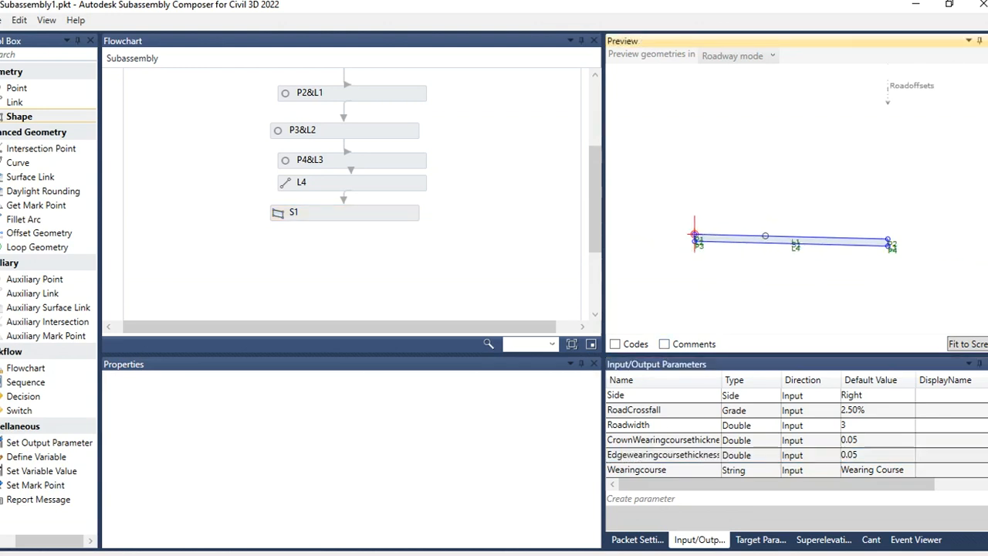
pyautogui.scroll(5, 718, 249)
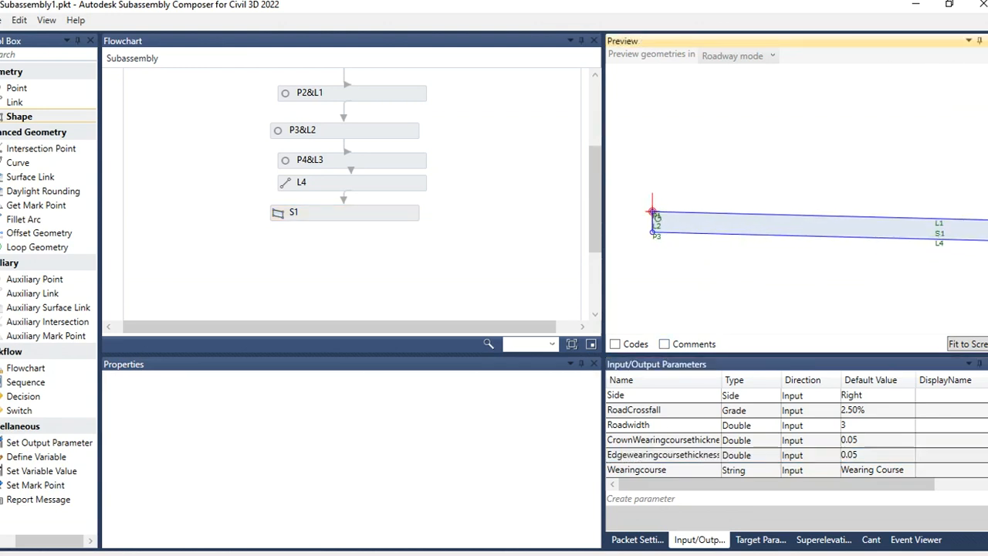
pyautogui.scroll(-3, 650, 250)
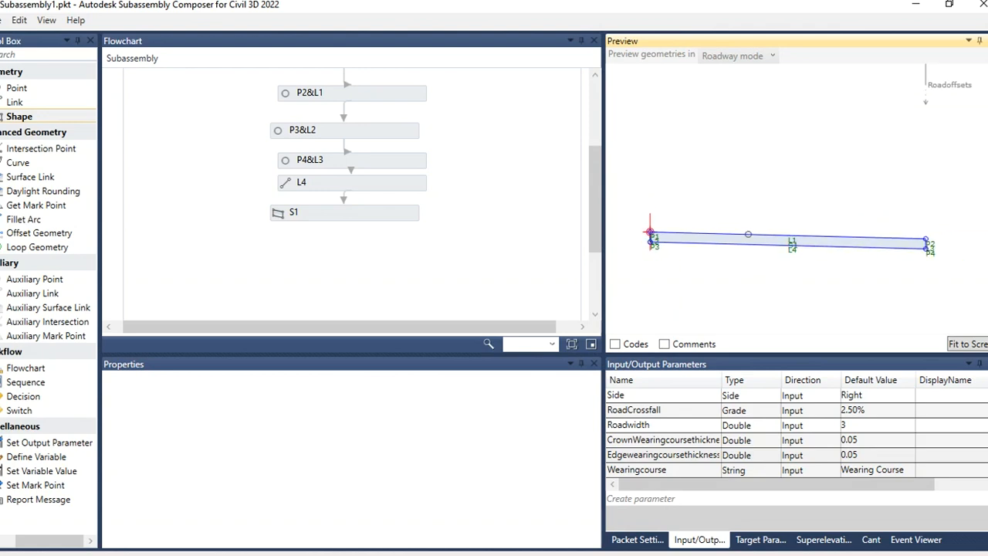
pyautogui.scroll(4, 650, 234)
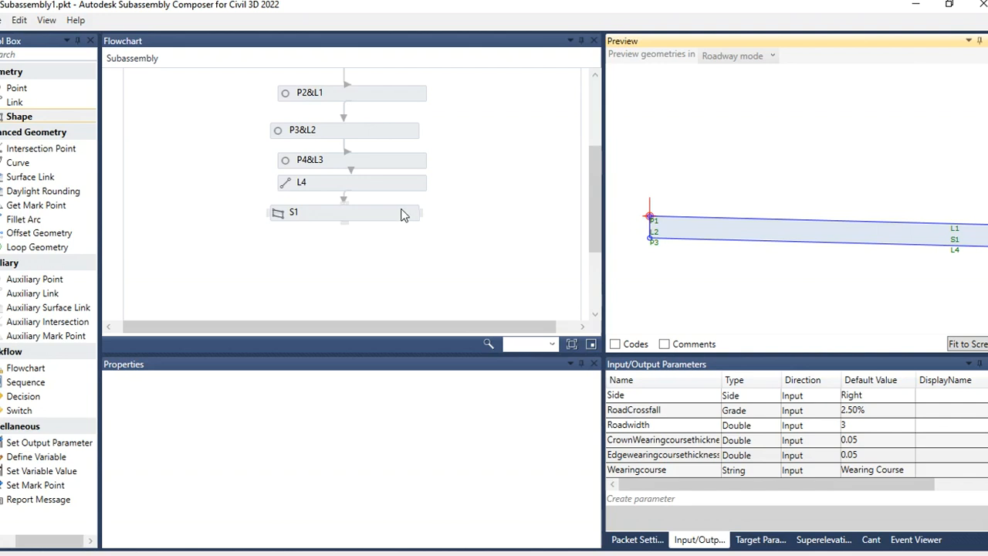
pyautogui.moveTo(401, 214); pyautogui.dragTo(411, 208)
pyautogui.click(477, 253)
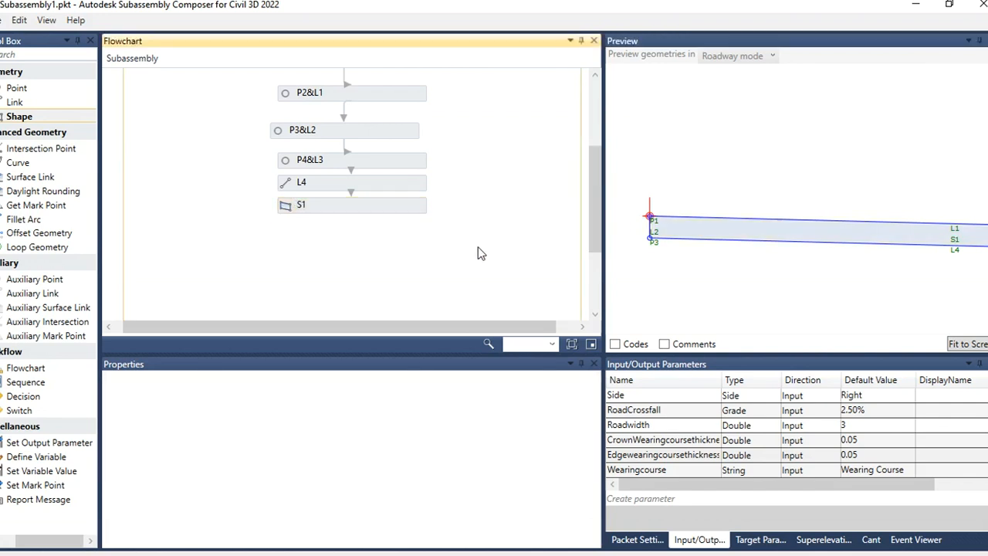
# Step: Add a point P5 below S1 in the flowchart with its From Point set to P3
pyautogui.moveTo(17, 88); pyautogui.dragTo(361, 240)
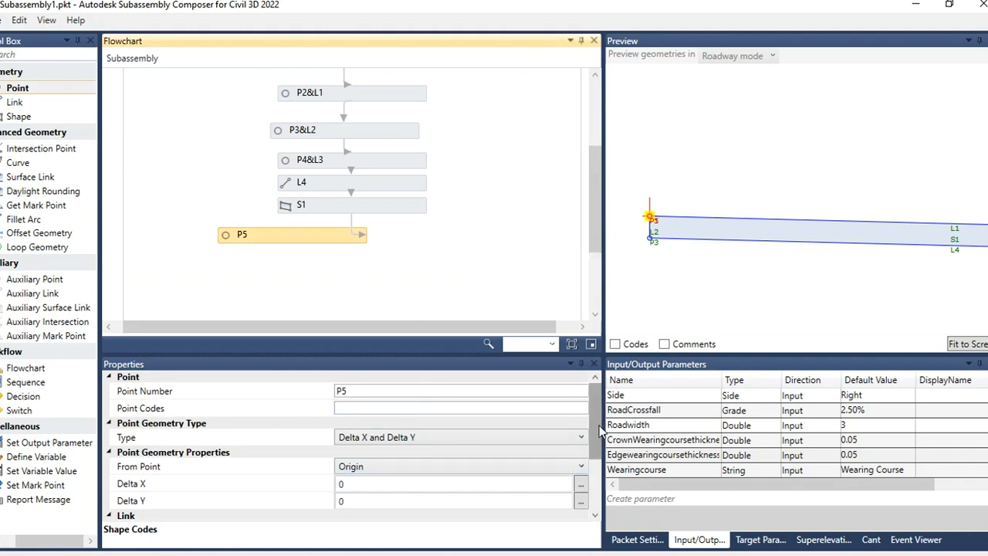
pyautogui.scroll(-1, 597, 434)
pyautogui.click(448, 448)
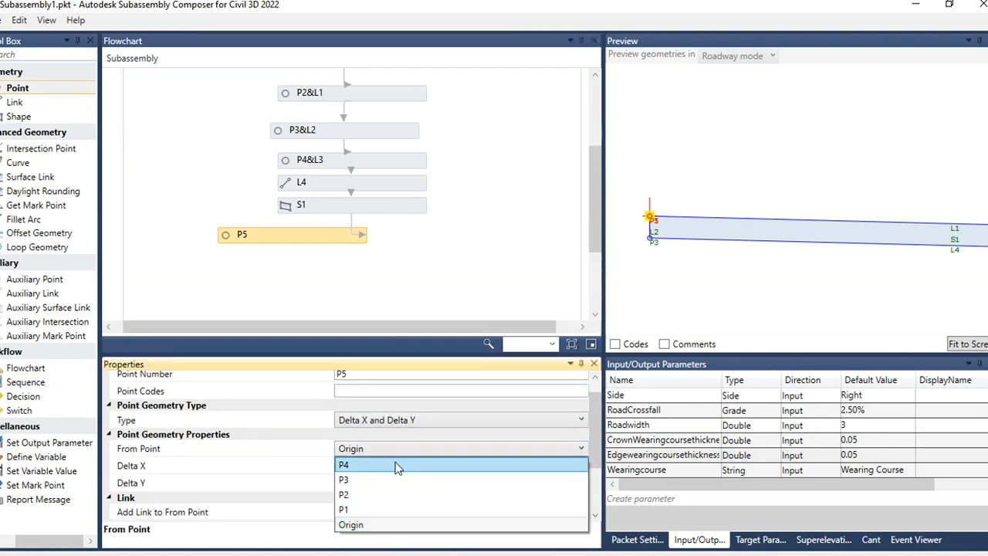
pyautogui.click(358, 474)
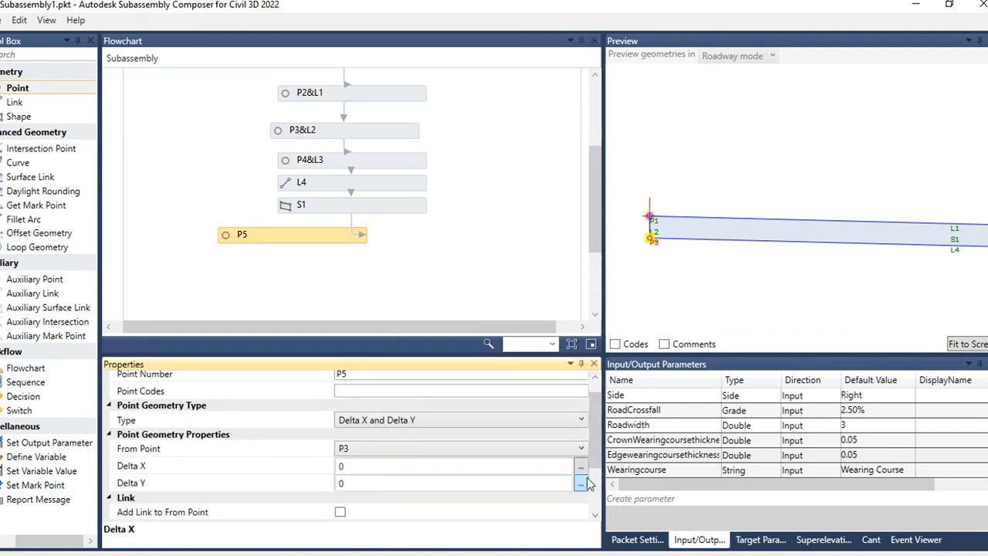
# Step: Create a new input parameter named Basethickness with a default value of 0.15
pyautogui.click(647, 500)
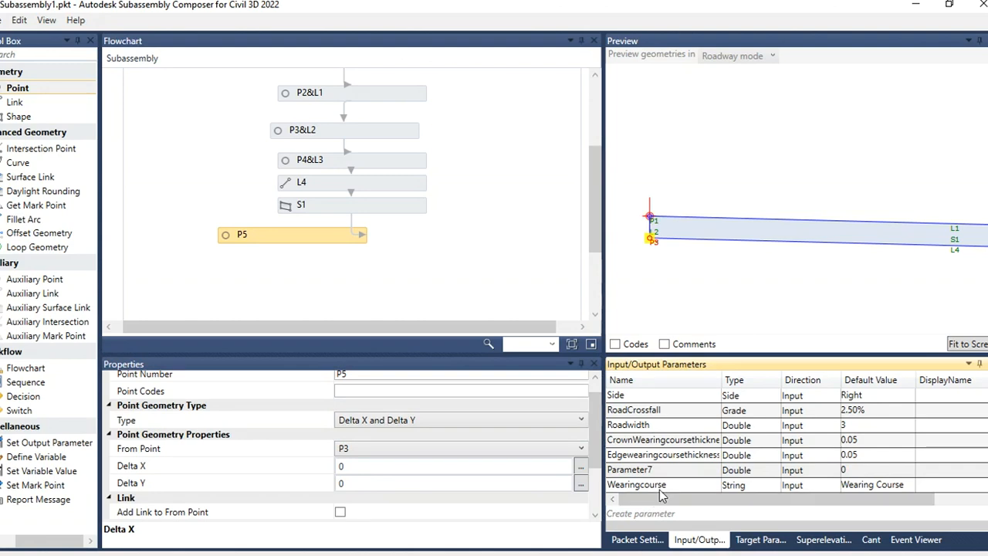
pyautogui.doubleClick(660, 471)
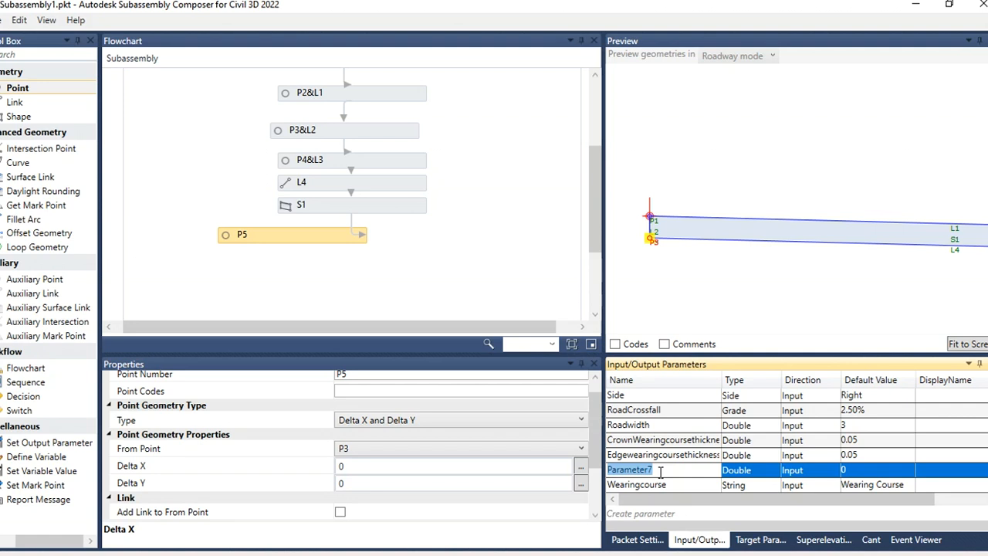
pyautogui.write('Baseth')
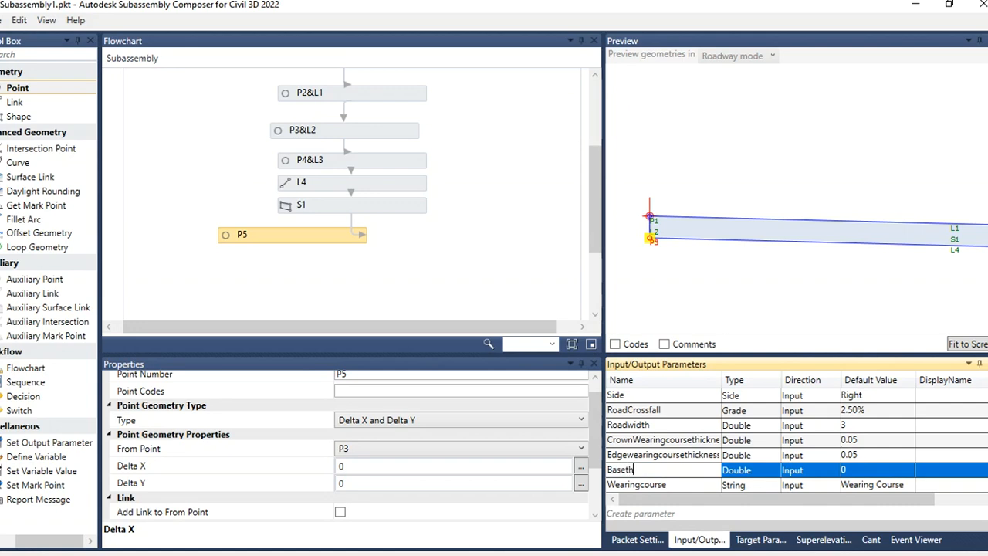
pyautogui.write('ickness')
pyautogui.click(851, 474)
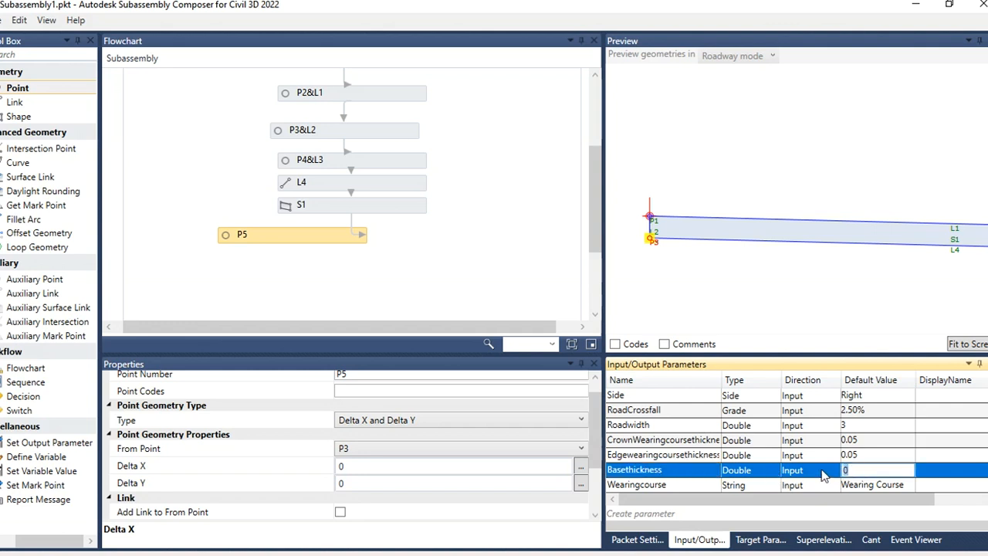
pyautogui.write('0.15')
pyautogui.click(668, 471)
pyautogui.hotkey('ctrl', 'c')
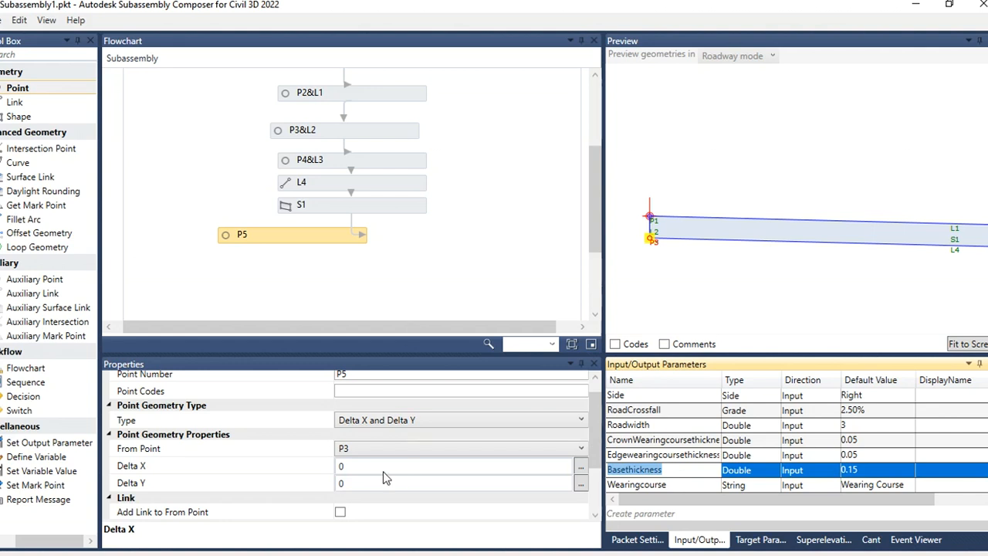
# Step: Set P5's Delta Y to -Basethickness and enable adding a link to its From Point
pyautogui.click(362, 484)
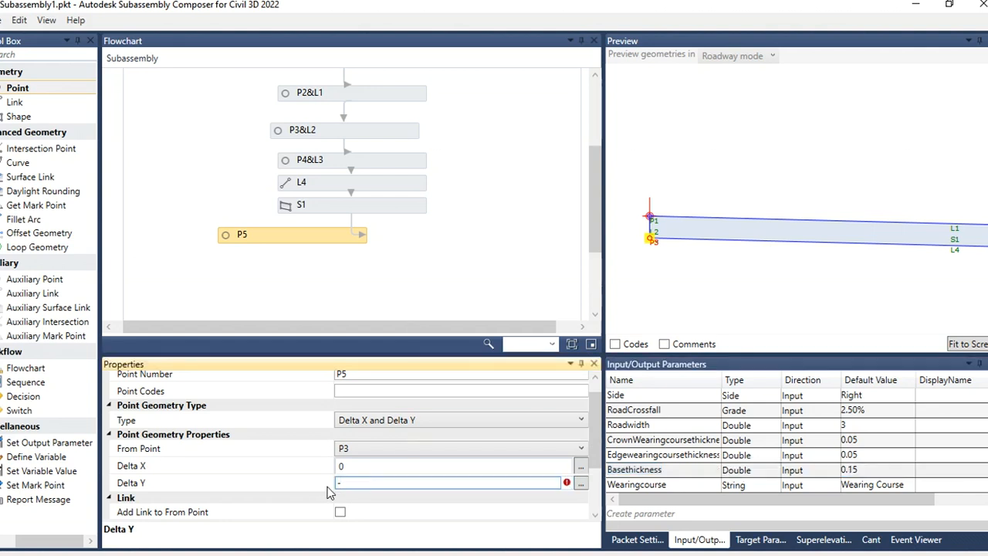
pyautogui.write('-')
pyautogui.hotkey('ctrl', 'v')
pyautogui.click(389, 276)
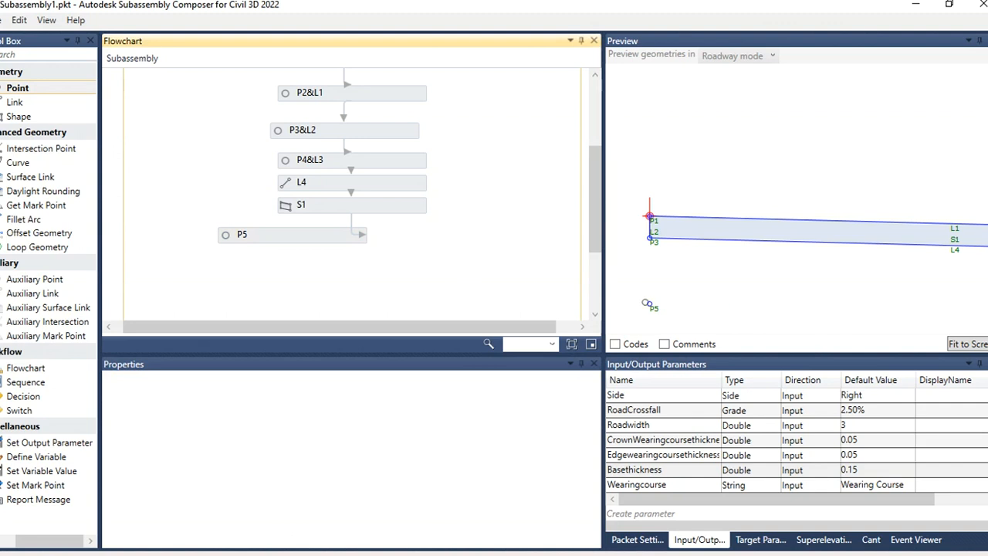
pyautogui.click(649, 304)
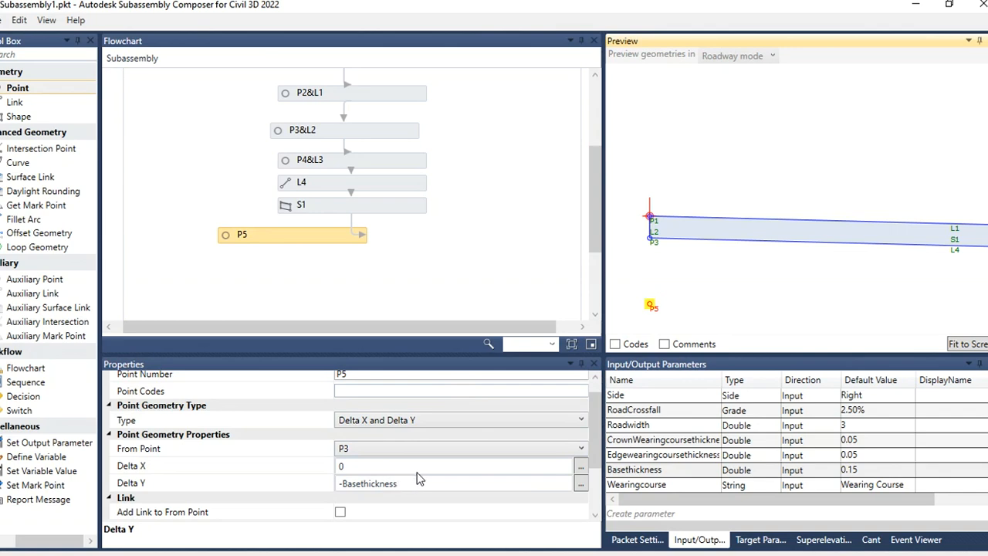
pyautogui.scroll(-3, 587, 456)
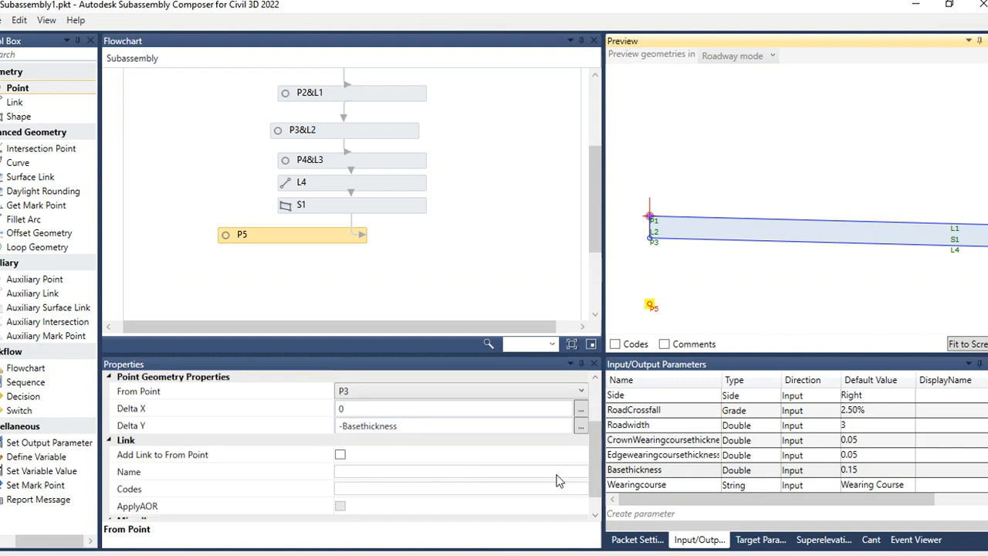
pyautogui.click(341, 456)
pyautogui.click(730, 309)
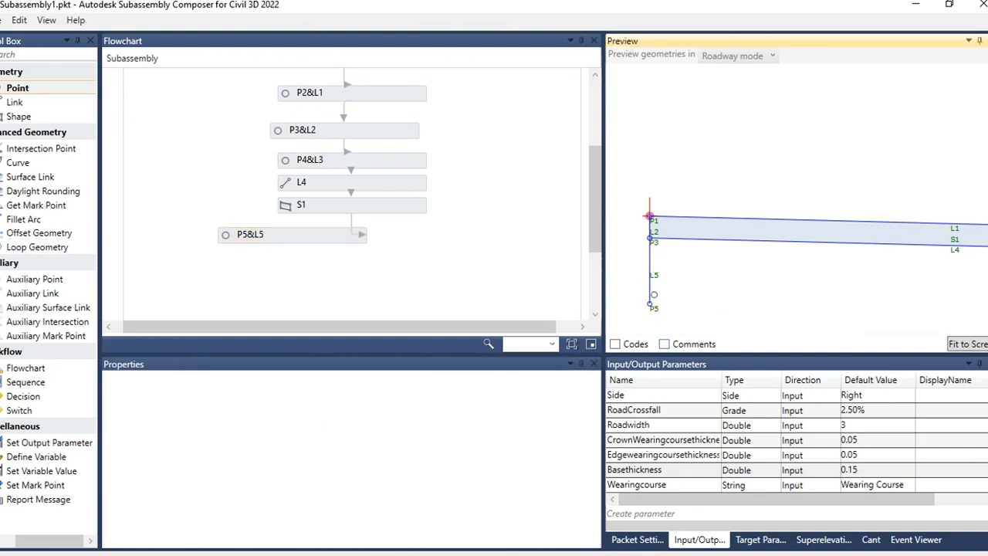
# Step: Add a point P6 with a link below P5&L5 in the flowchart
pyautogui.scroll(-5, 641, 194)
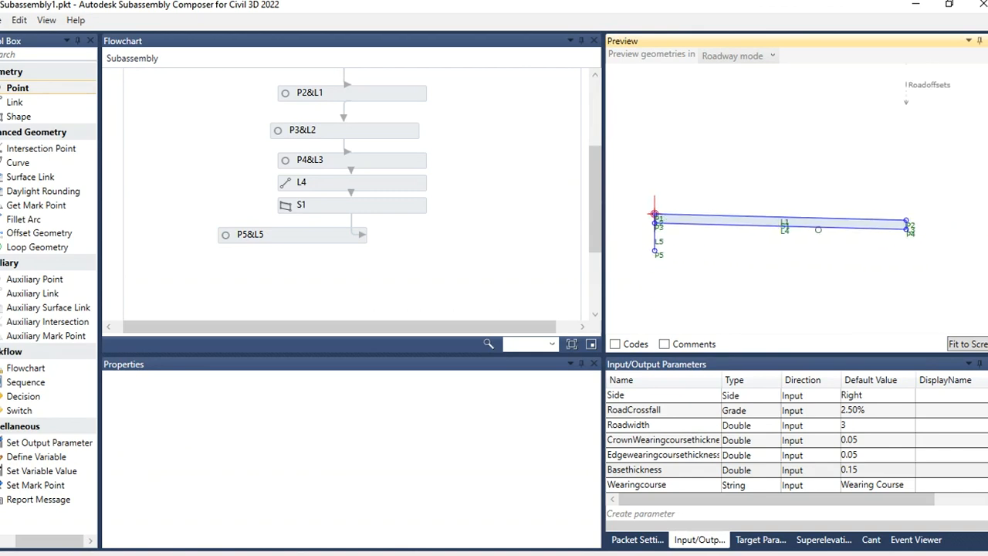
pyautogui.scroll(1, 929, 244)
pyautogui.scroll(3, 928, 243)
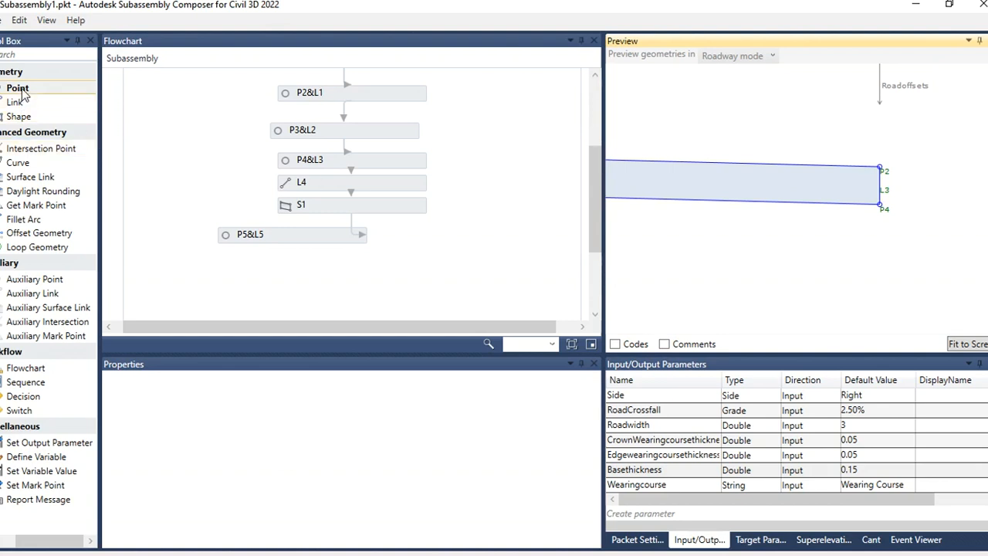
pyautogui.moveTo(16, 102); pyautogui.dragTo(308, 272)
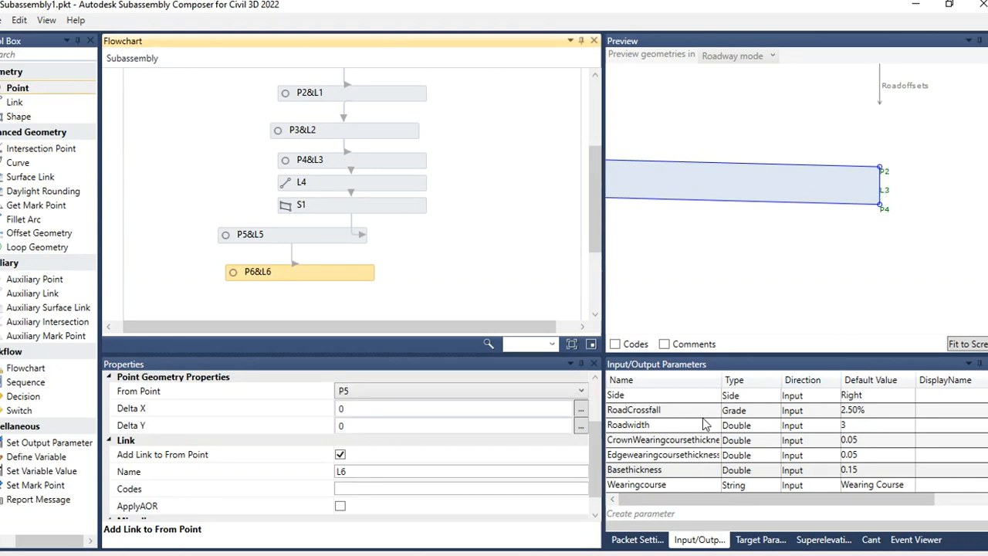
pyautogui.scroll(-1, 440, 255)
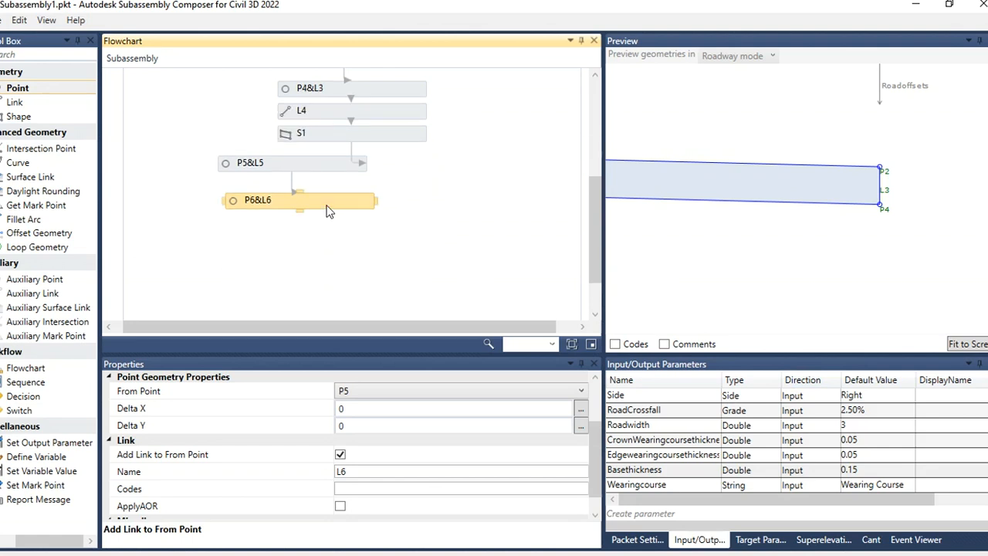
pyautogui.moveTo(326, 203); pyautogui.dragTo(319, 194)
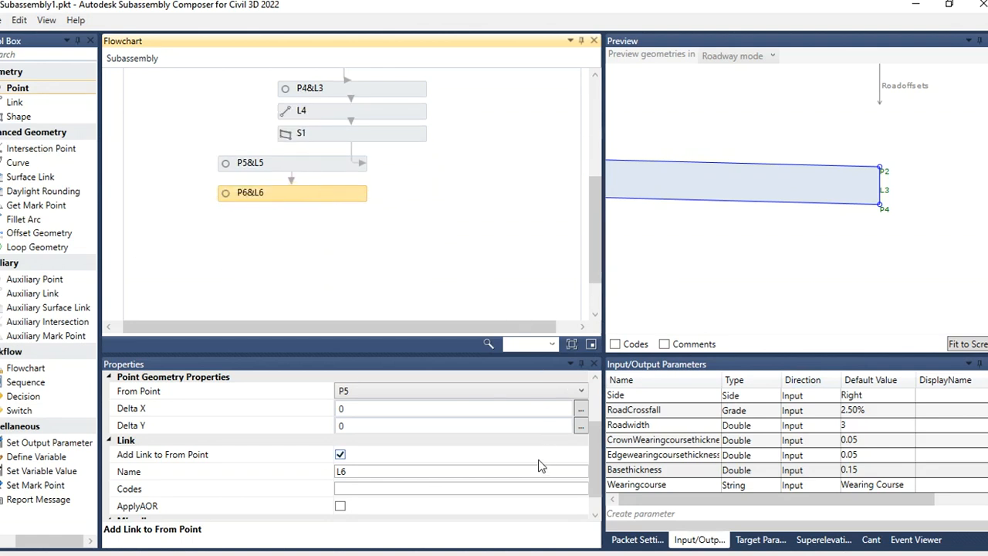
# Step: Set P6's From Point to P4 and its Delta Y to -Basethickness
pyautogui.click(675, 485)
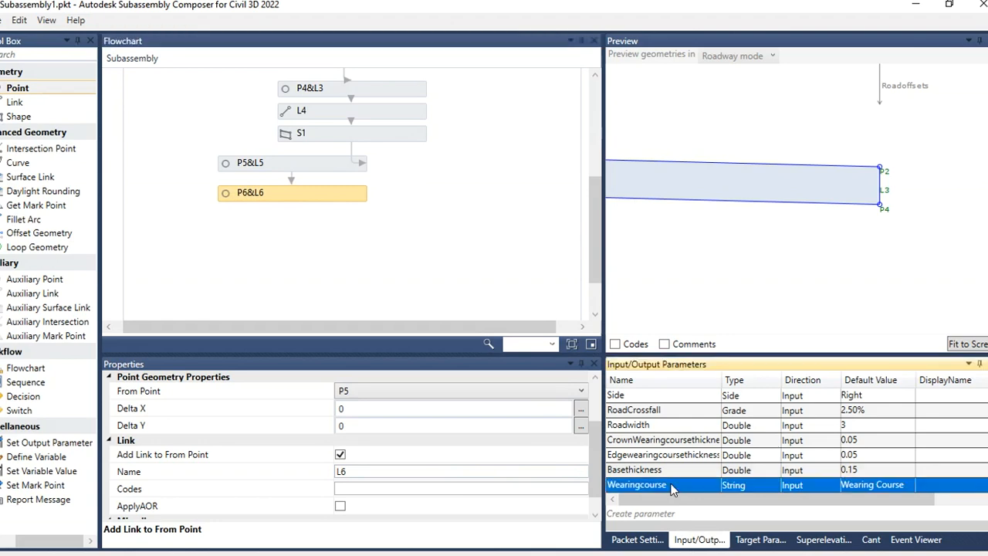
pyautogui.click(675, 484)
pyautogui.click(672, 470)
pyautogui.click(672, 470)
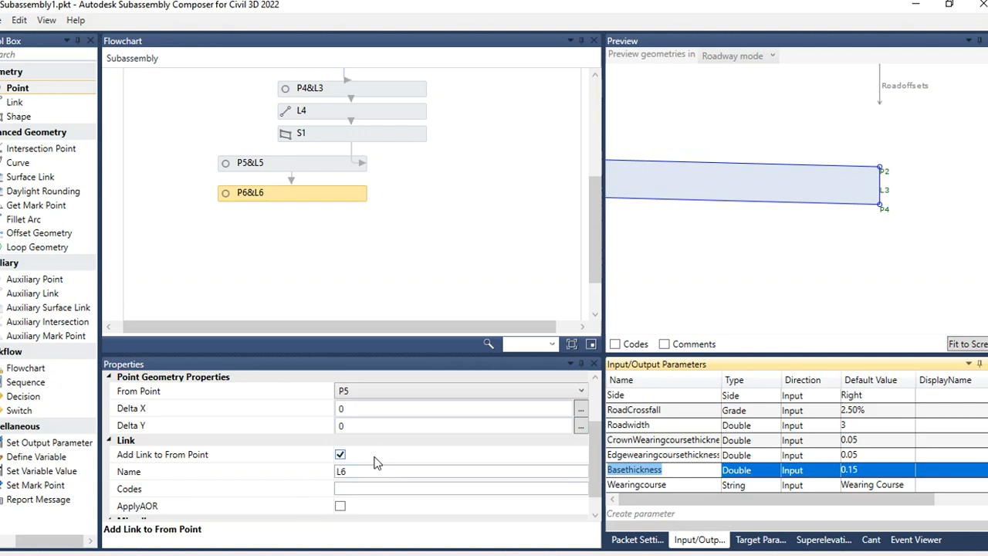
pyautogui.scroll(2, 378, 463)
pyautogui.click(382, 428)
pyautogui.click(382, 428)
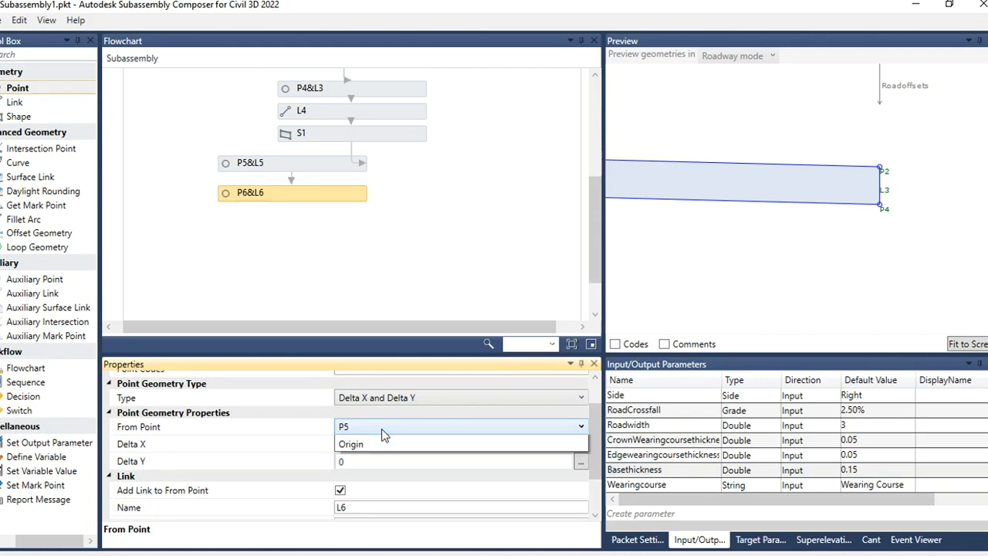
pyautogui.click(367, 455)
pyautogui.click(355, 462)
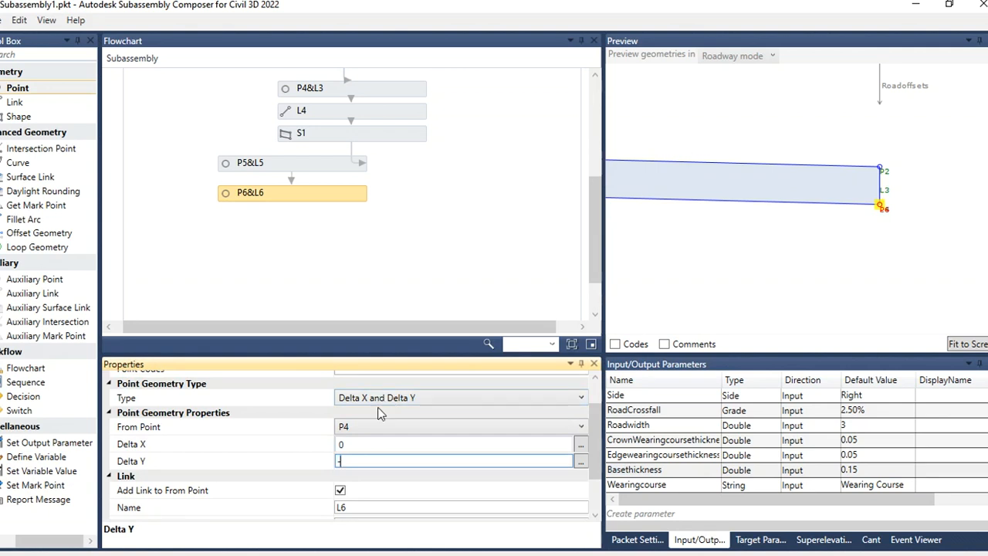
pyautogui.write('-Basethickness')
pyautogui.click(682, 300)
pyautogui.scroll(-5, 865, 240)
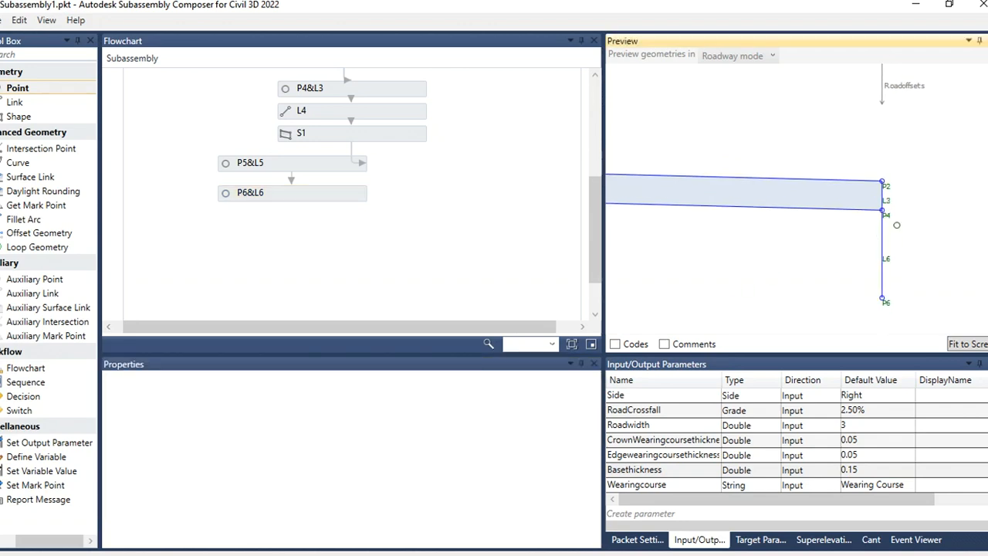
pyautogui.scroll(1, 697, 221)
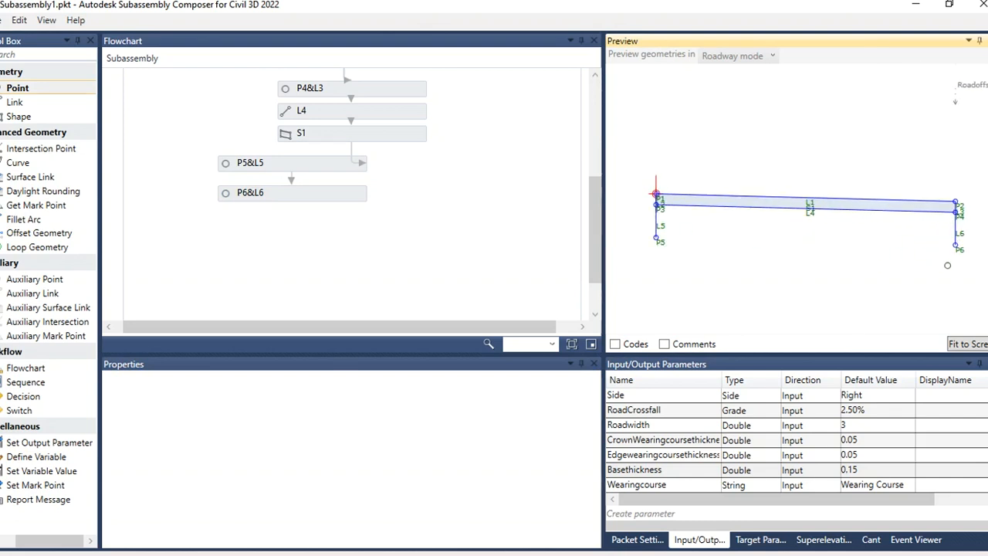
# Step: Add a link L7 below P6&L6 in the flowchart with its Start Point set to P5
pyautogui.moveTo(16, 101); pyautogui.dragTo(297, 221)
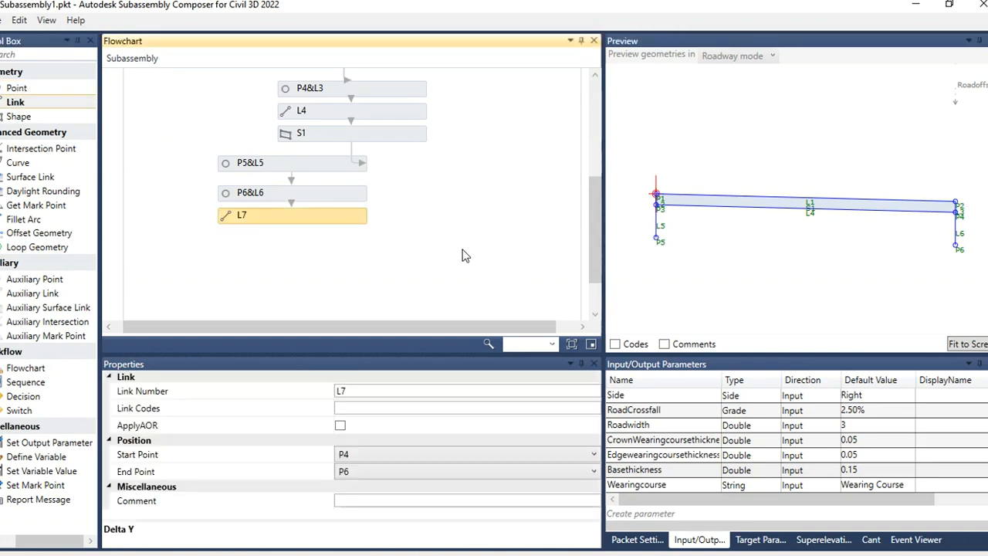
pyautogui.click(380, 457)
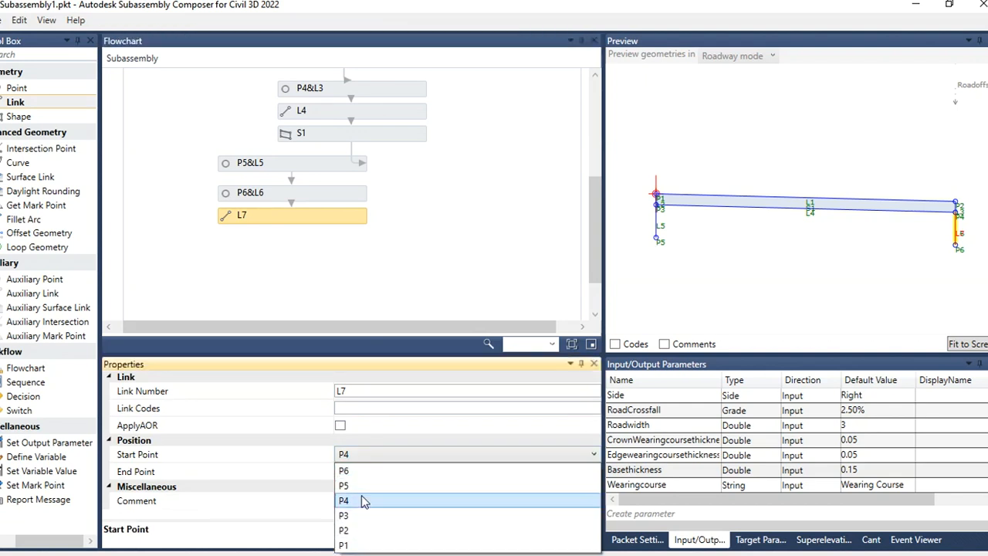
pyautogui.click(364, 486)
pyautogui.click(774, 293)
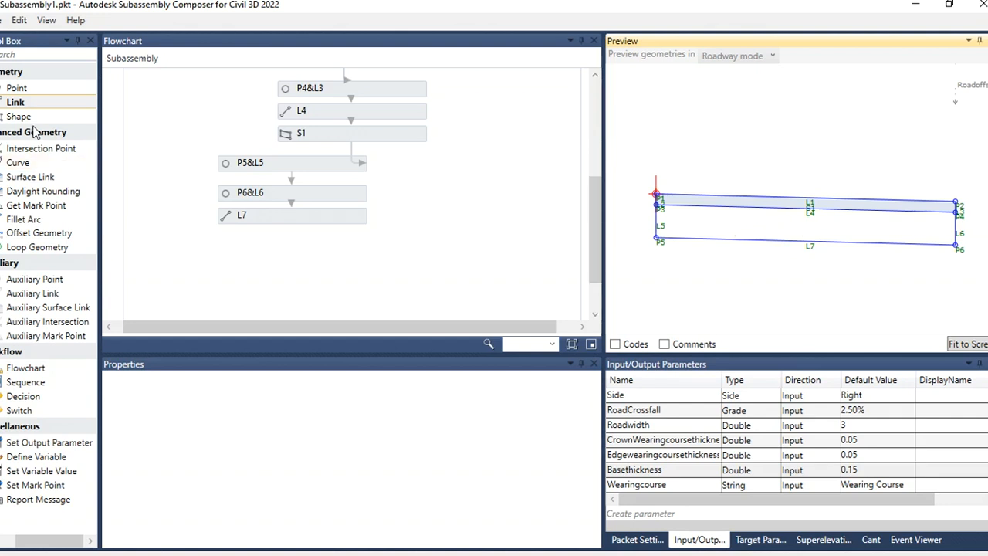
# Step: Add a shape S2 below L7 and build it from links L4, L6, L7 and L5 in the preview
pyautogui.moveTo(31, 120); pyautogui.dragTo(296, 257)
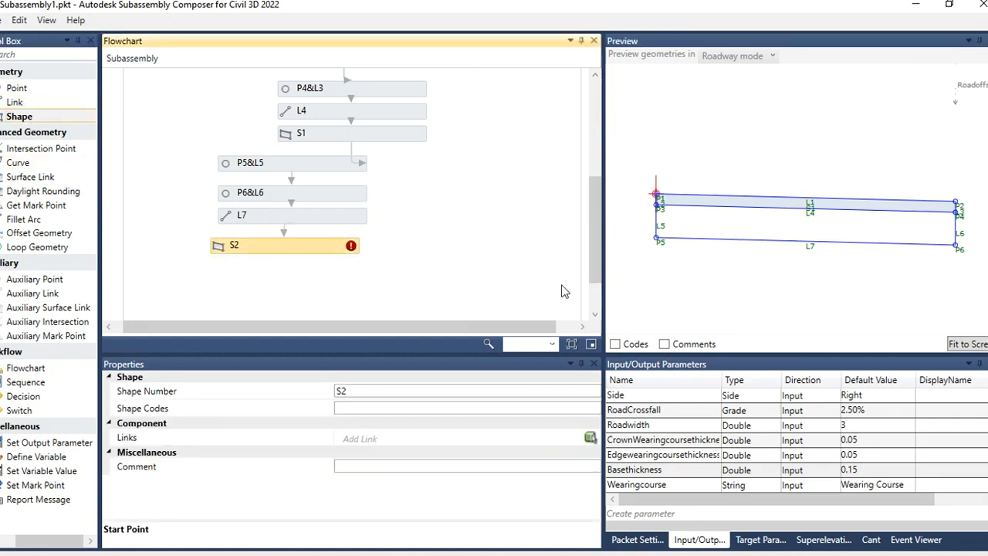
pyautogui.click(590, 437)
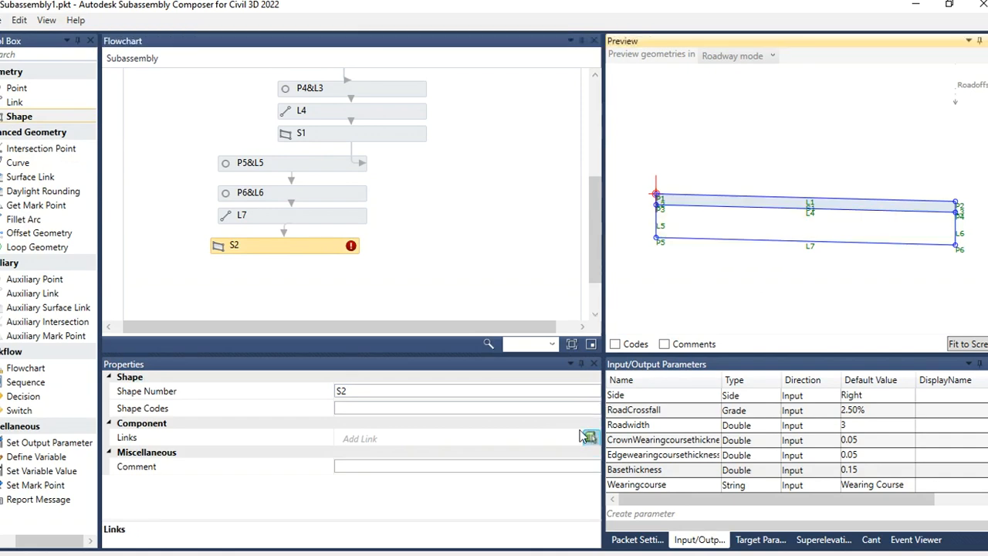
pyautogui.click(750, 227)
pyautogui.click(351, 245)
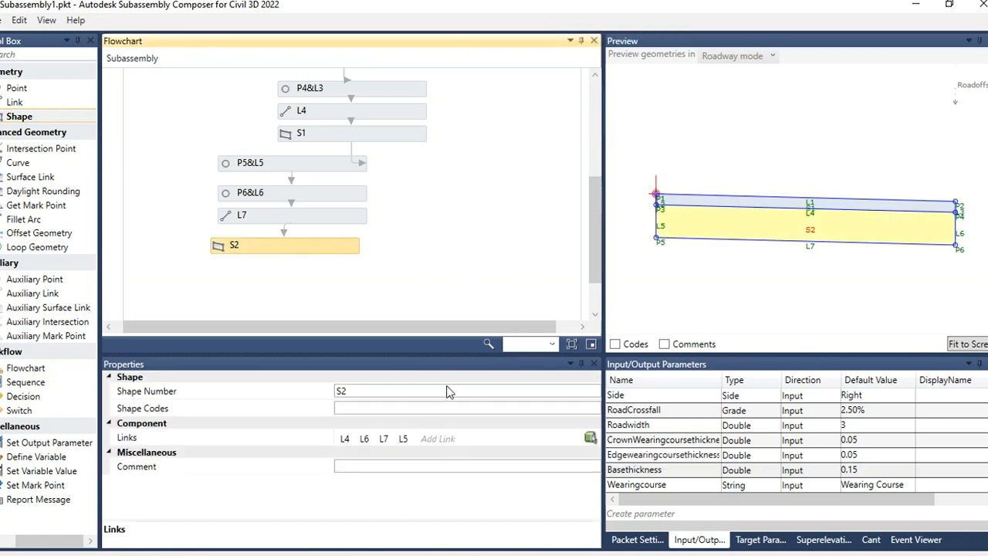
# Step: Create a new String input parameter named Base with a default value of Base course
pyautogui.click(400, 410)
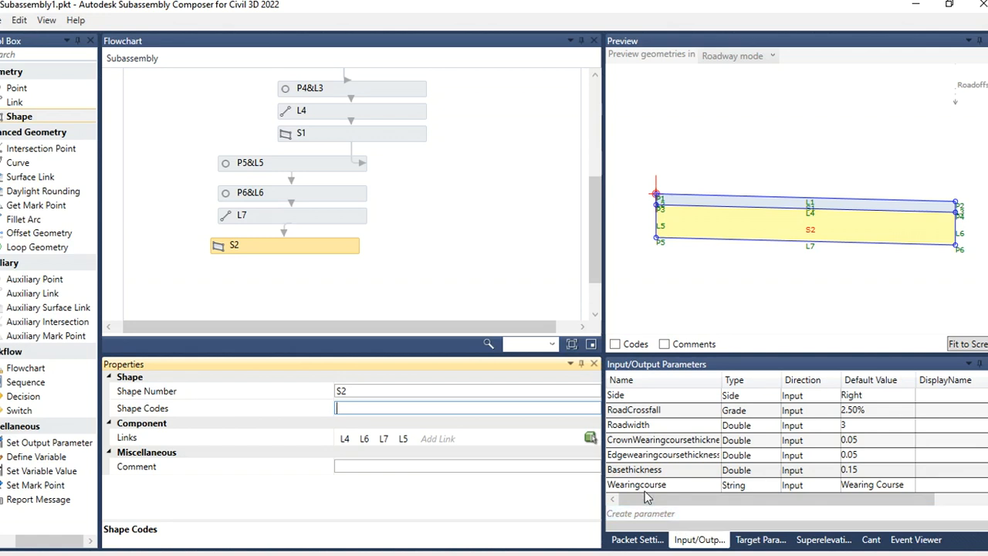
pyautogui.click(660, 514)
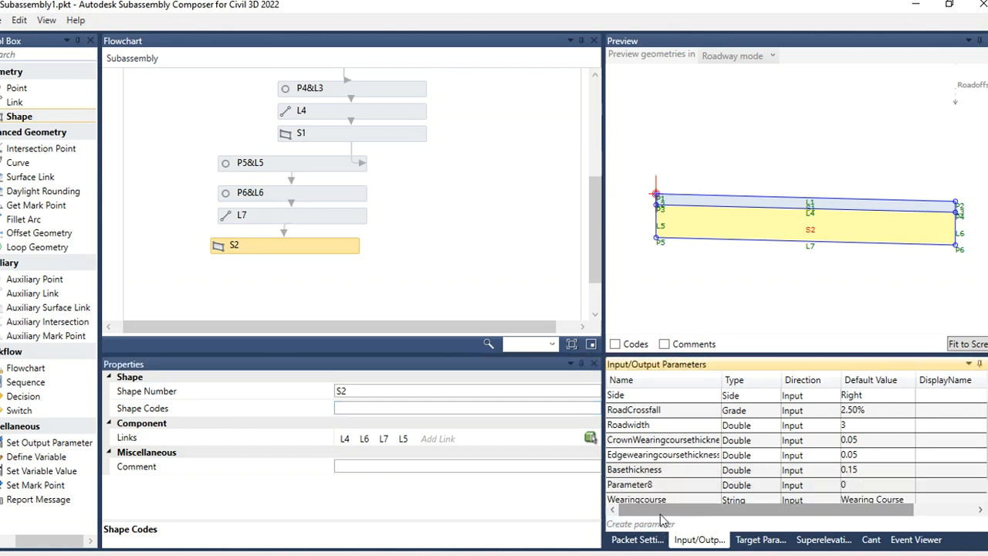
pyautogui.doubleClick(667, 484)
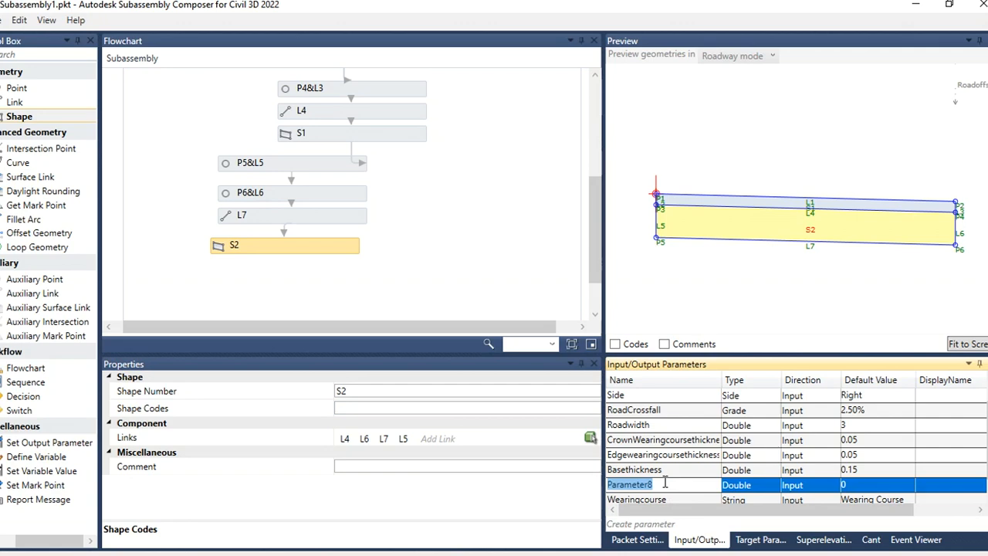
pyautogui.write('Base')
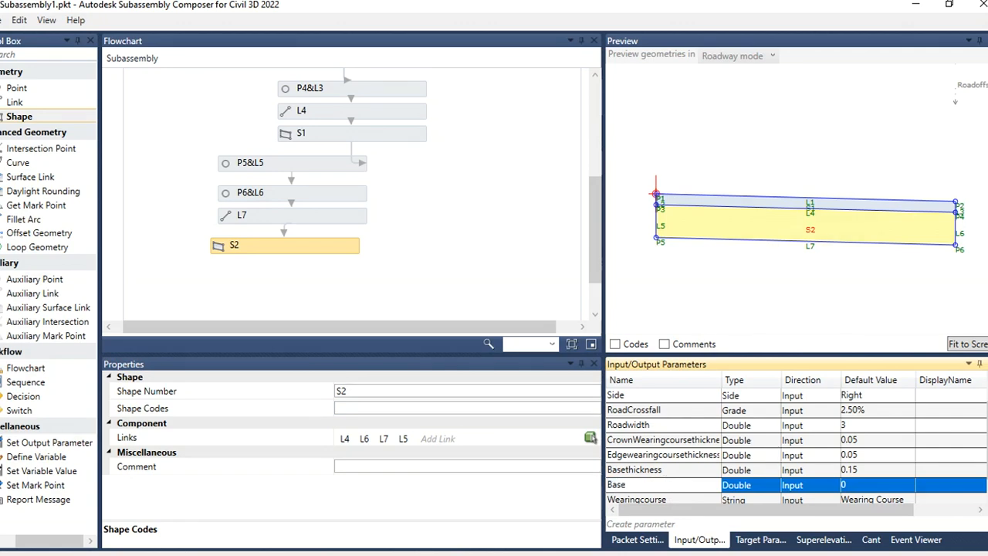
pyautogui.click(768, 486)
pyautogui.click(770, 486)
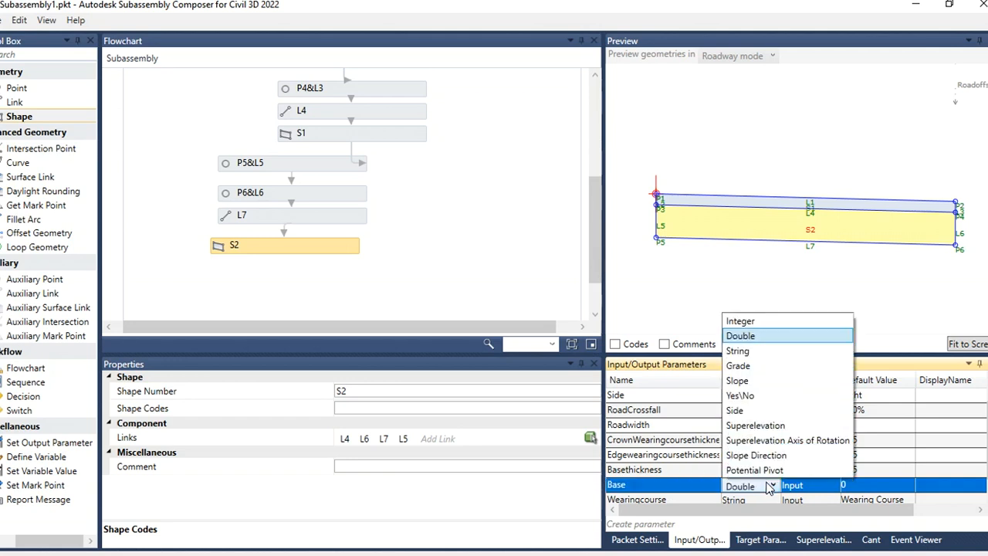
pyautogui.click(739, 351)
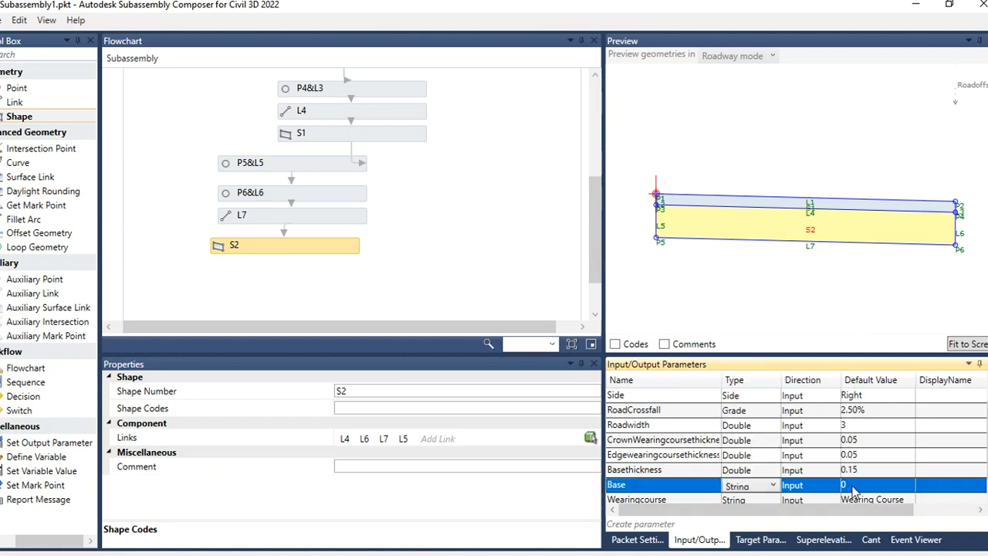
pyautogui.click(849, 488)
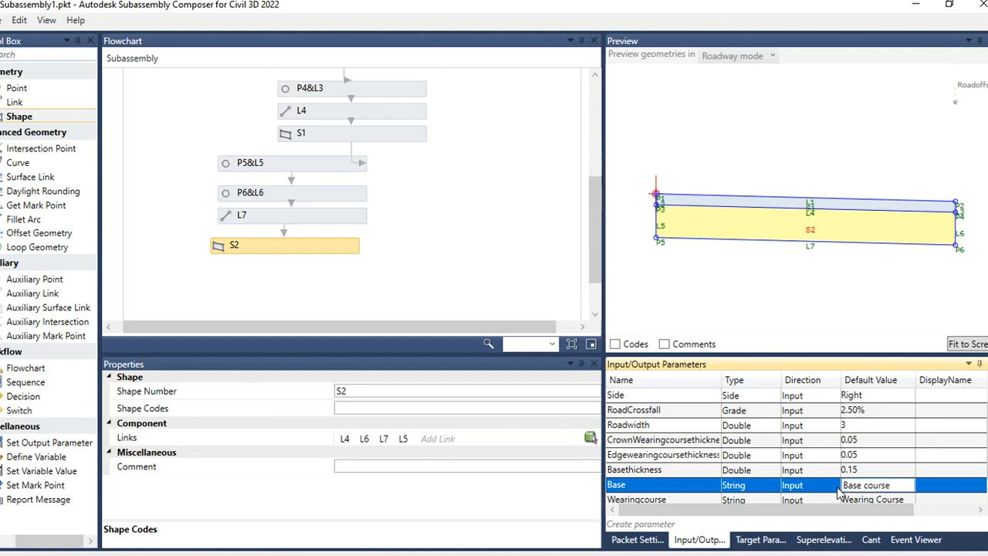
pyautogui.click(761, 286)
# Step: Examine the preview of the subassembly with its wearing course and base shapes
pyautogui.scroll(-2, 764, 278)
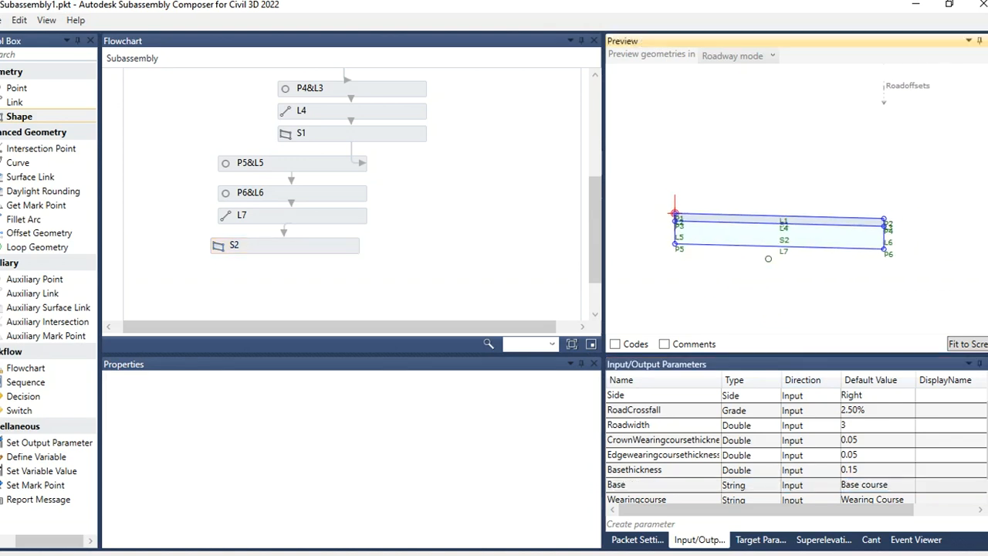
pyautogui.scroll(4, 761, 254)
pyautogui.scroll(-7, 721, 205)
pyautogui.scroll(2, 910, 220)
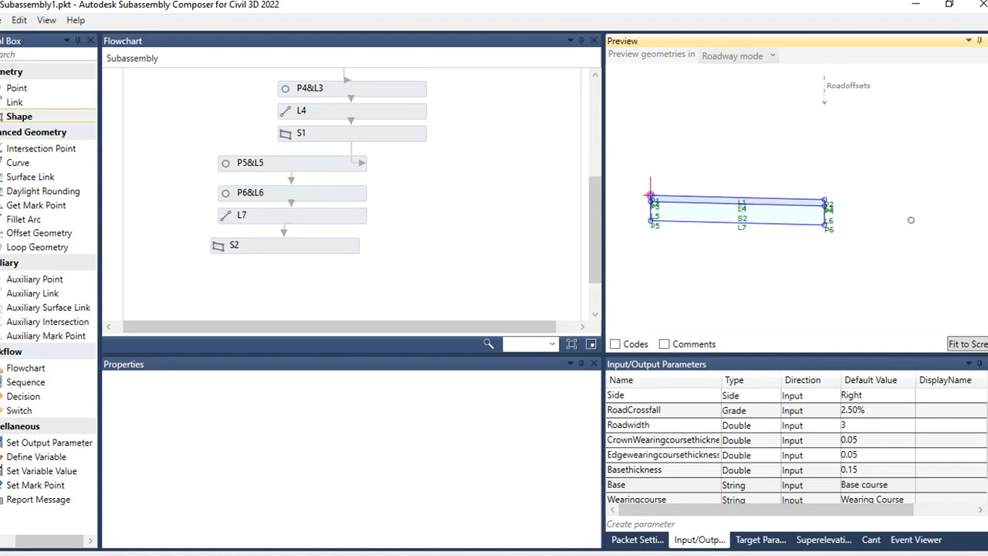
pyautogui.scroll(2, 911, 220)
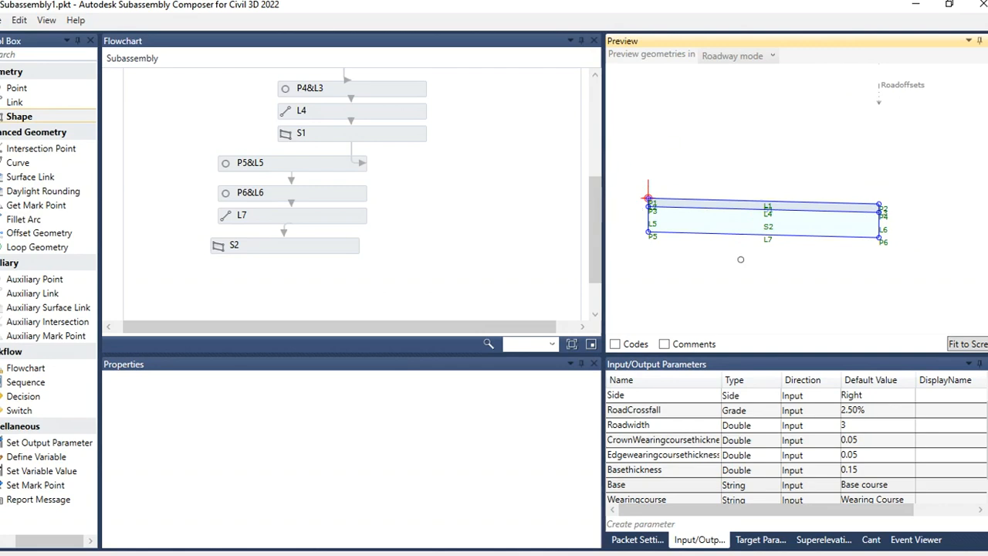
pyautogui.scroll(4, 907, 218)
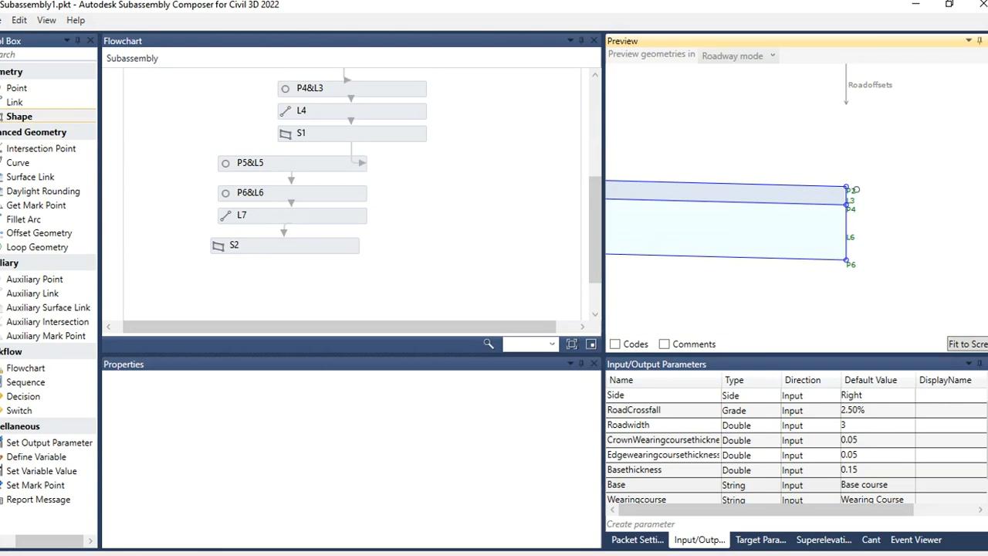
pyautogui.scroll(-3, 926, 200)
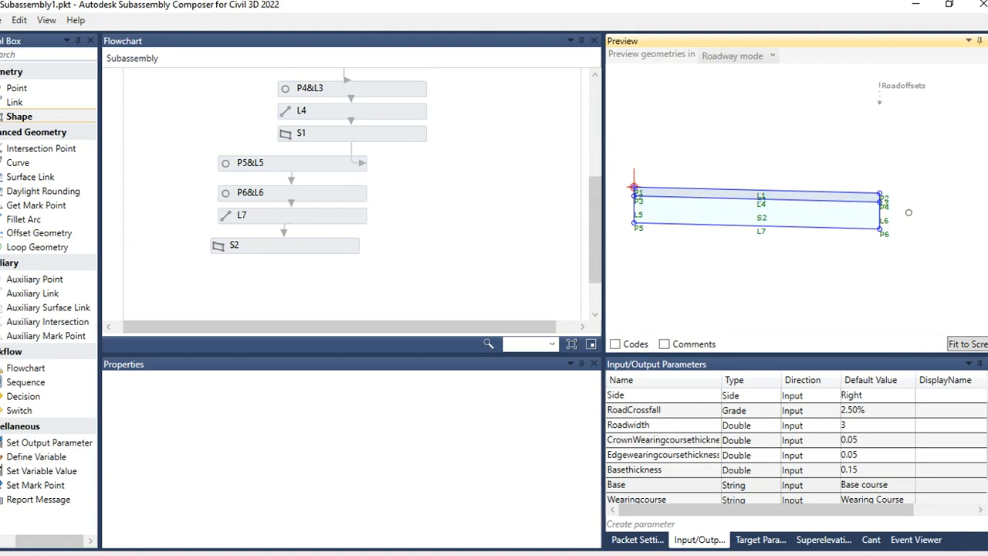
# Step: Switch to Civil 3D and examine the reference road cross-section around the pavement edge and 3.0000 width dimension
pyautogui.click(915, 4)
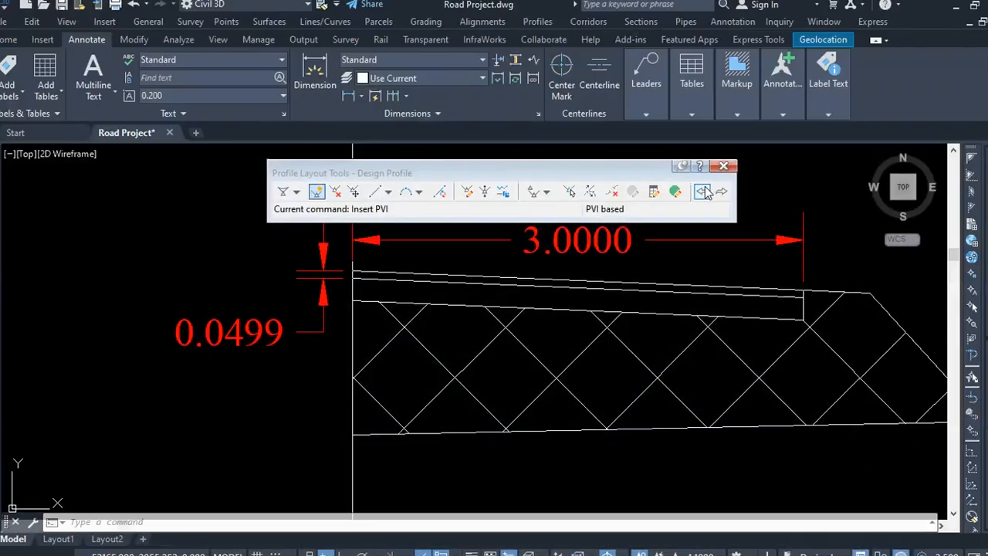
pyautogui.scroll(-5, 505, 337)
pyautogui.scroll(8, 506, 337)
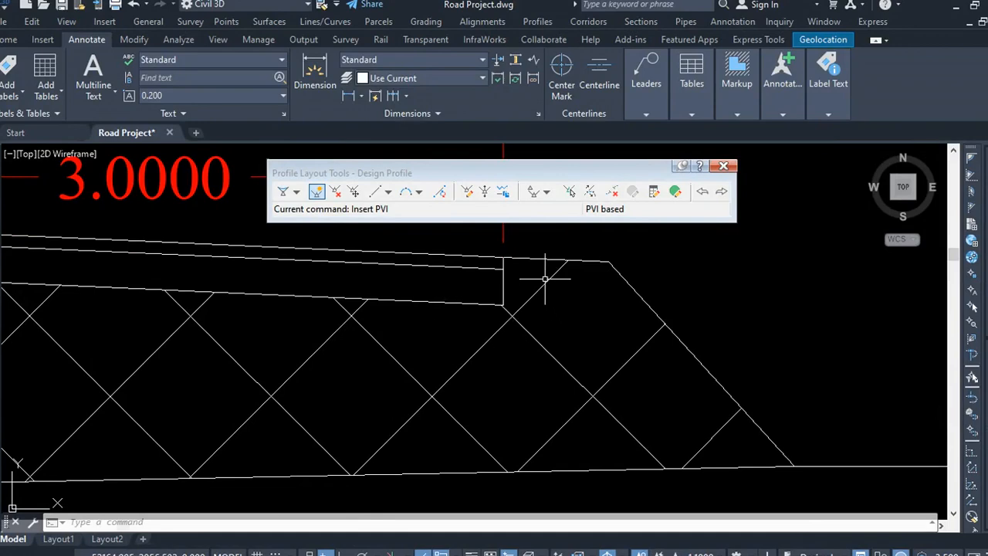
pyautogui.click(535, 236)
pyautogui.scroll(-4, 531, 251)
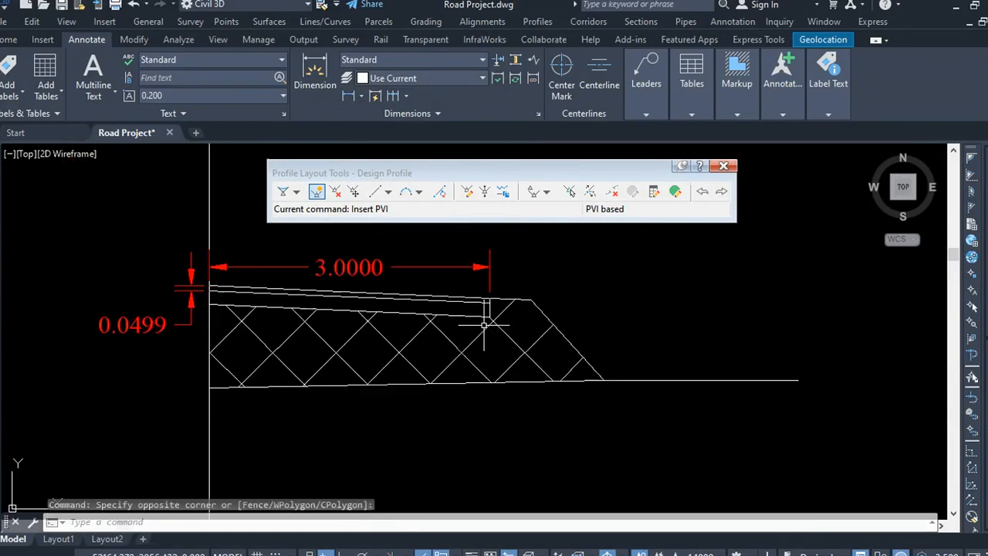
pyautogui.scroll(4, 483, 324)
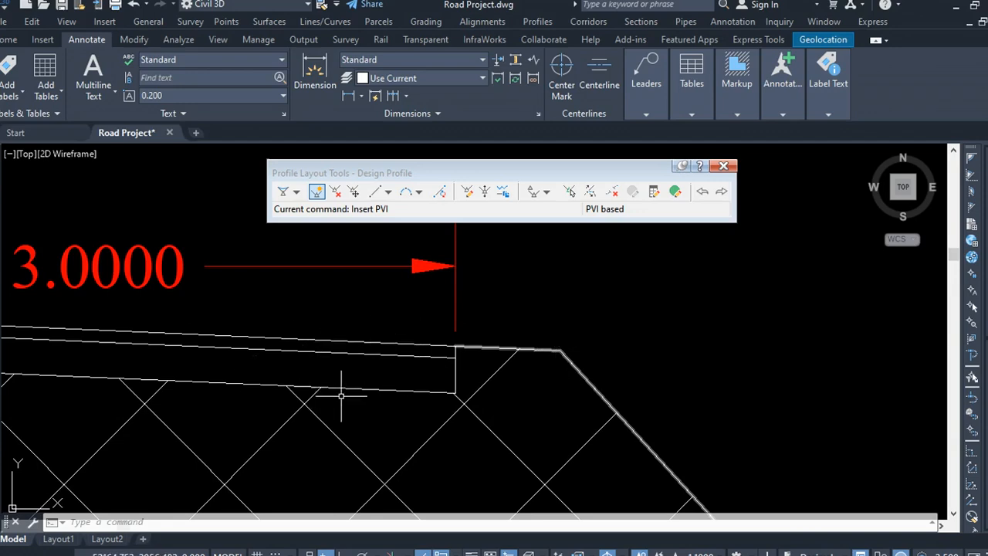
pyautogui.scroll(-5, 347, 353)
pyautogui.scroll(5, 563, 371)
pyautogui.scroll(-5, 408, 363)
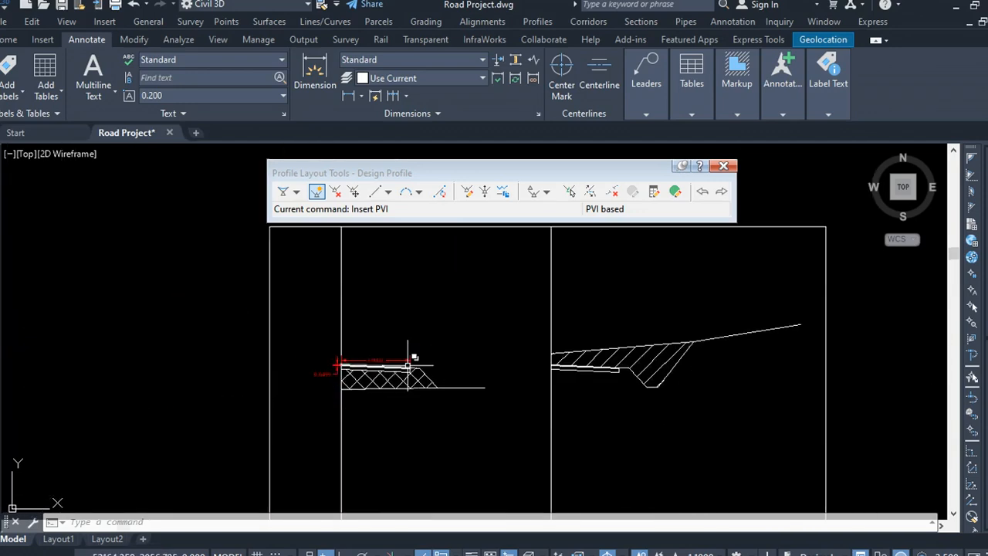
pyautogui.scroll(5, 408, 361)
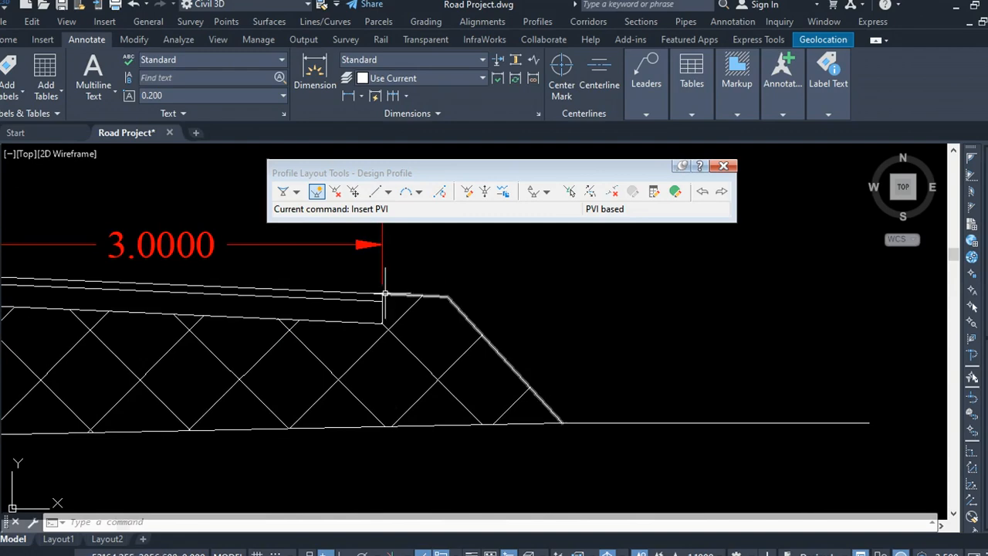
pyautogui.scroll(-5, 581, 373)
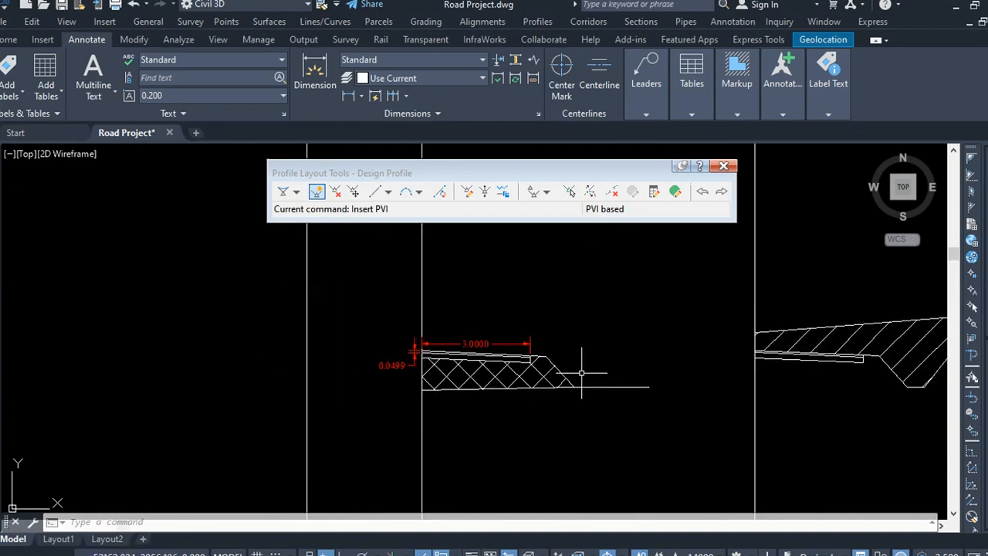
pyautogui.scroll(5, 571, 380)
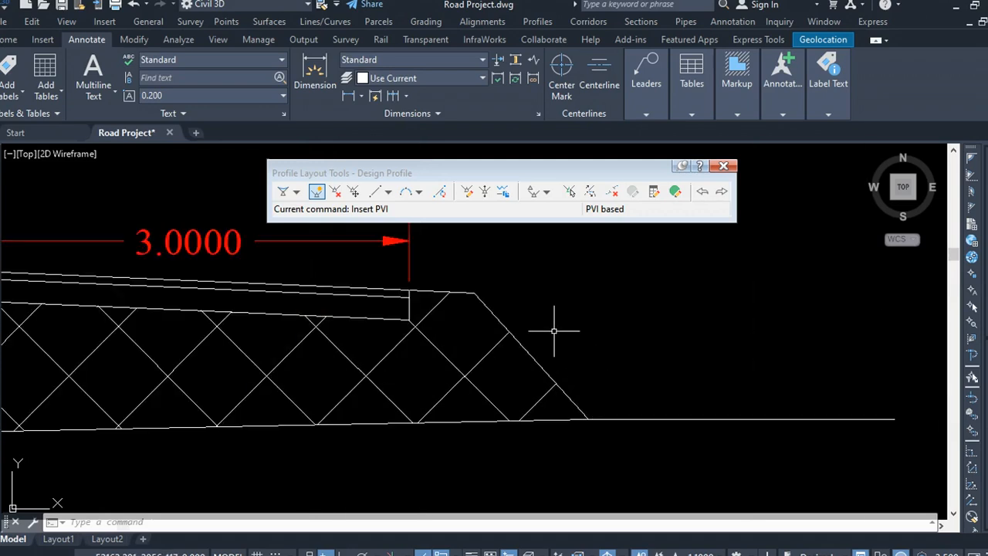
pyautogui.click(579, 334)
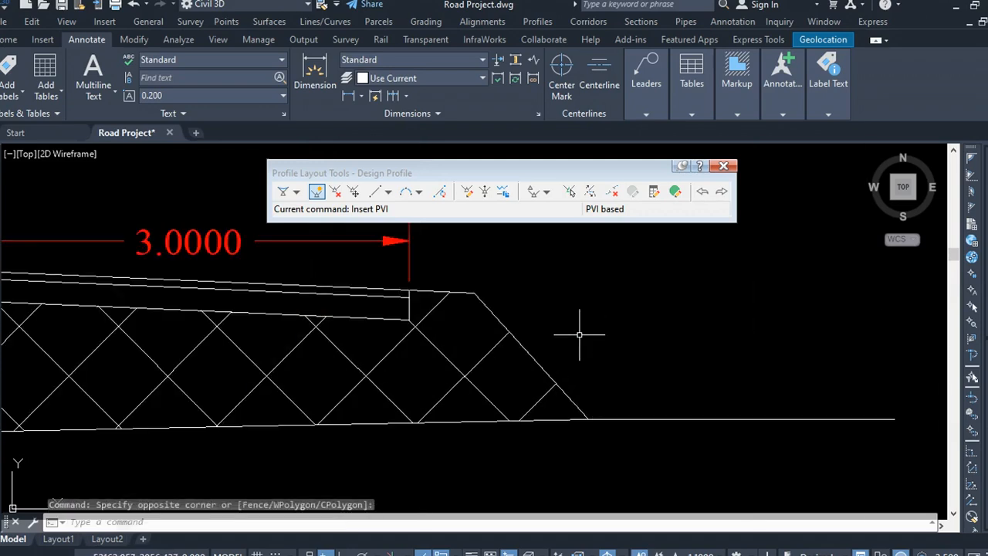
pyautogui.scroll(4, 401, 291)
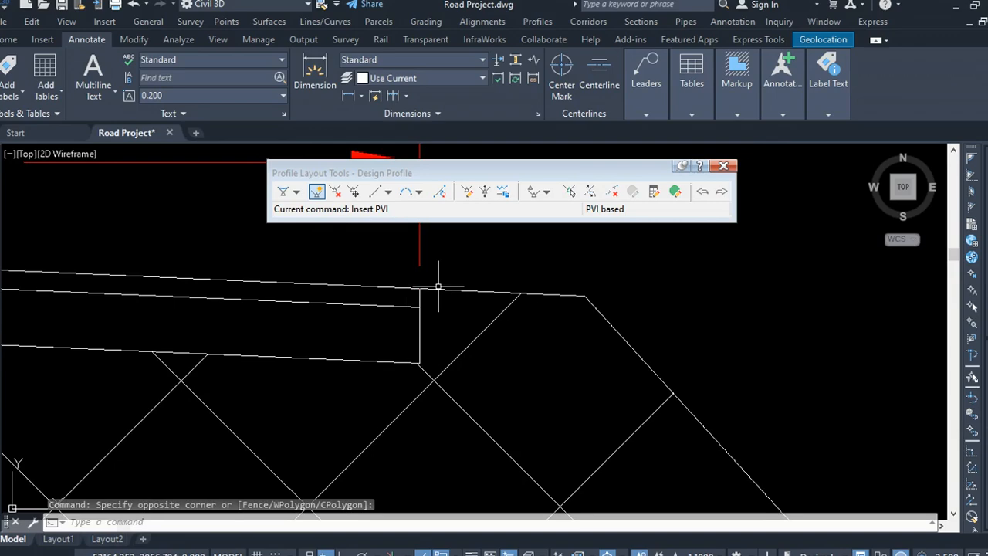
pyautogui.scroll(-4, 437, 305)
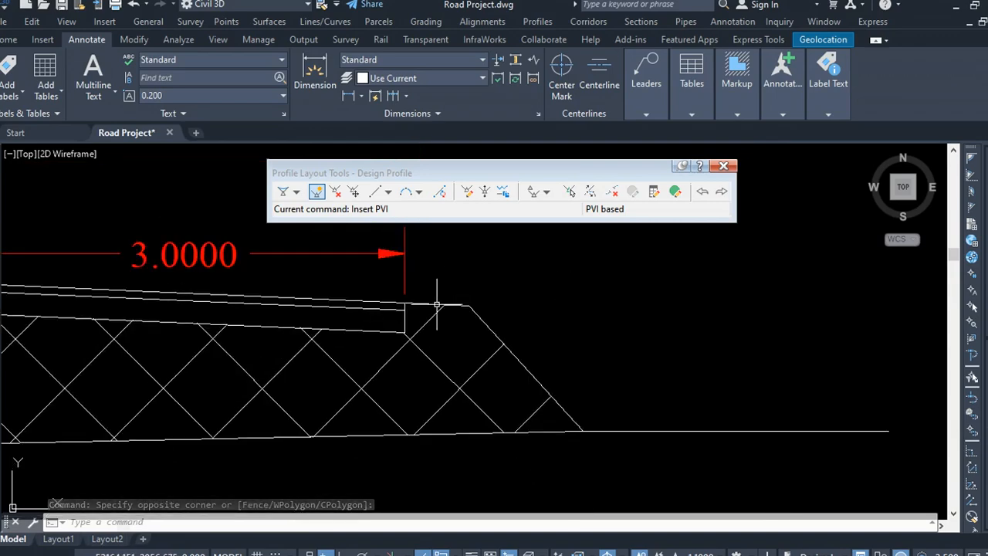
# Step: Examine the shoulder area beyond the pavement edge in the Civil 3D cross-section, then return to Subassembly Composer
pyautogui.scroll(-8, 452, 301)
pyautogui.scroll(10, 467, 336)
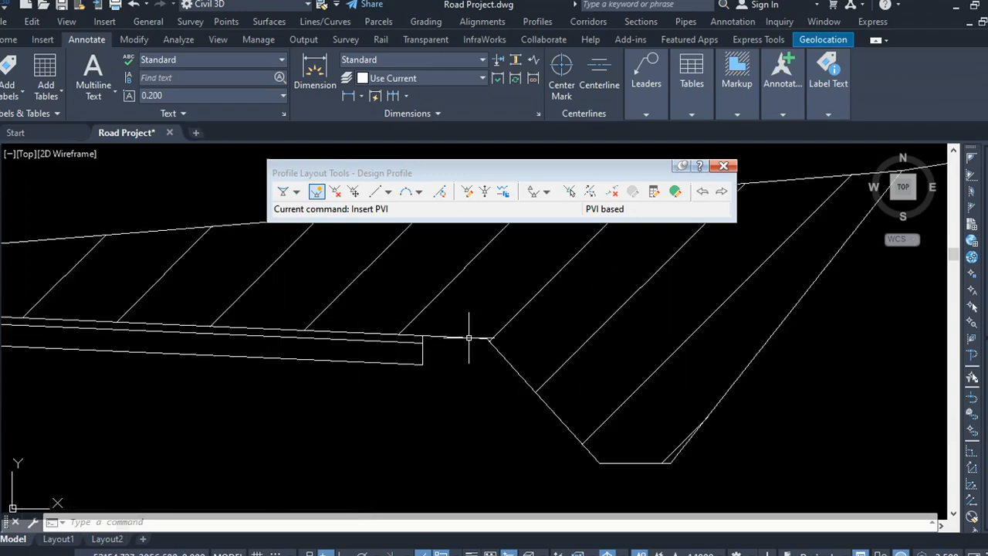
pyautogui.scroll(5, 443, 337)
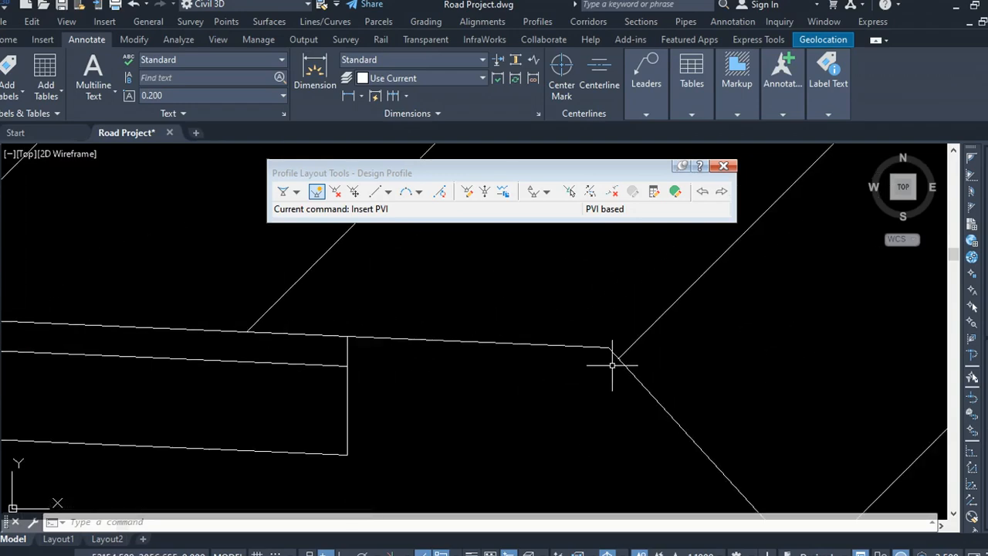
pyautogui.scroll(-10, 612, 365)
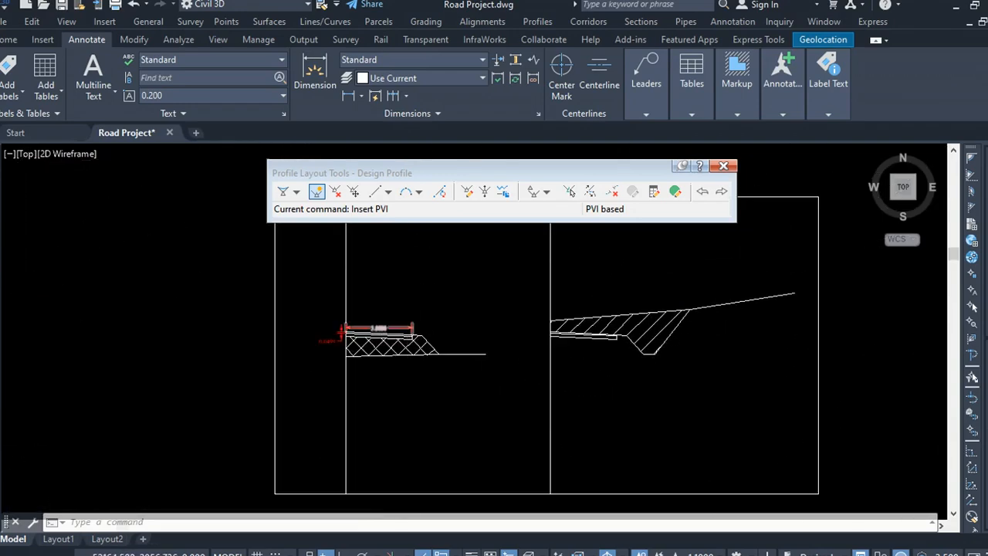
pyautogui.scroll(10, 404, 357)
pyautogui.scroll(3, 474, 262)
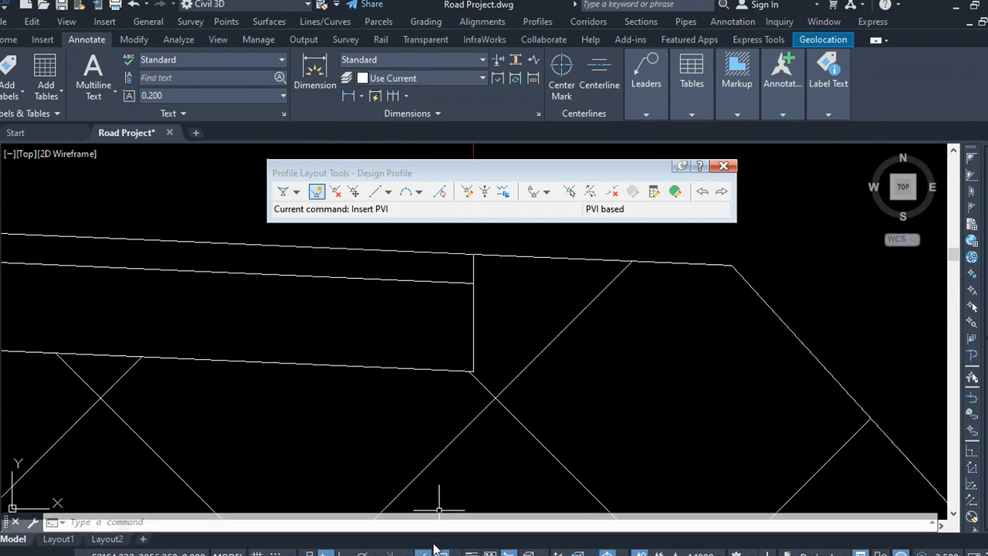
pyautogui.moveTo(436, 553)
pyautogui.click(510, 548)
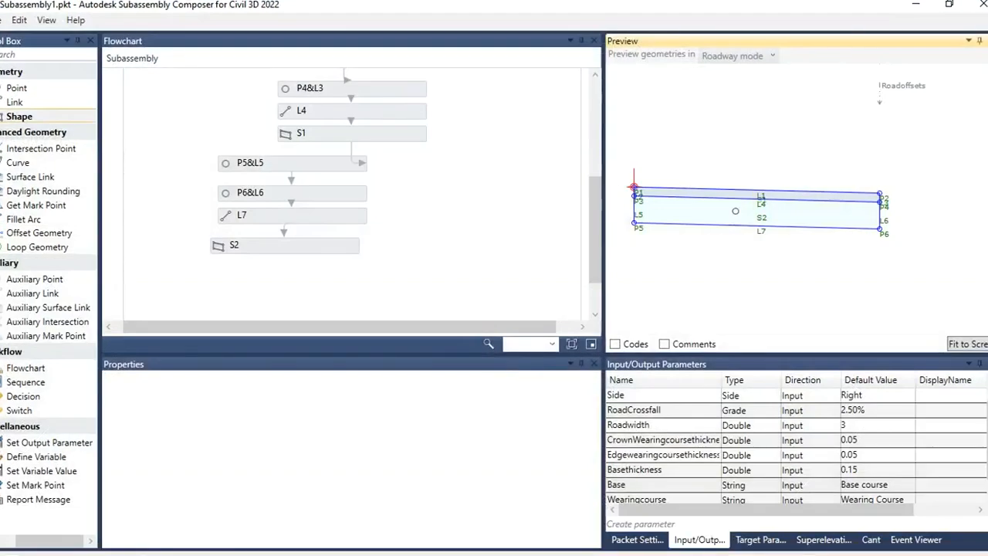
# Step: Create a new Double input parameter named Shoulderwidth with a default value of 1
pyautogui.scroll(5, 938, 211)
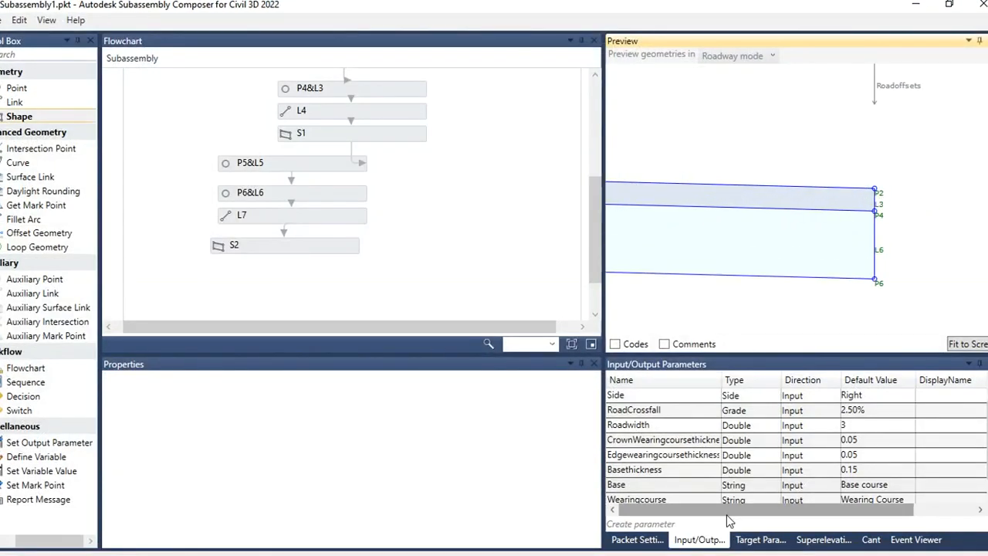
pyautogui.click(679, 525)
pyautogui.scroll(-1, 708, 439)
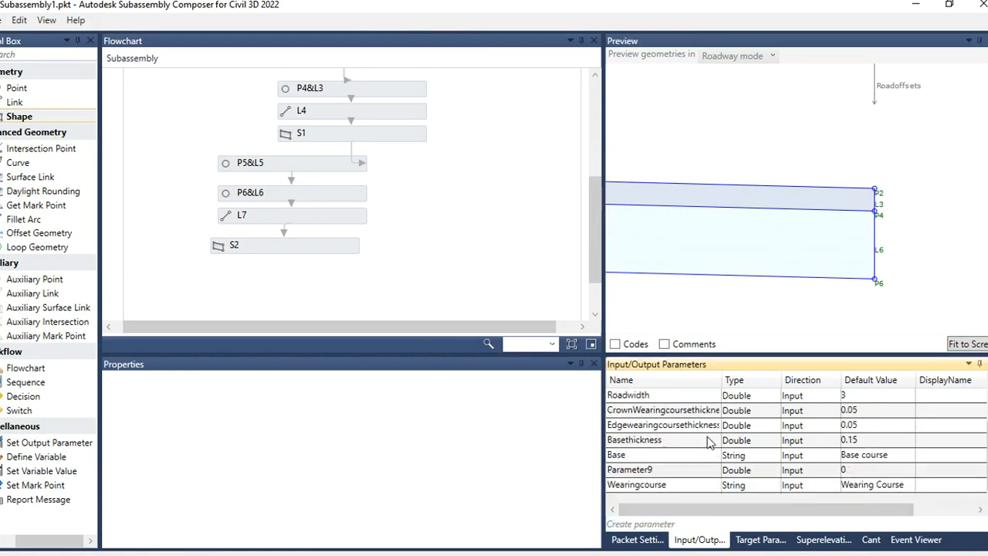
pyautogui.doubleClick(670, 469)
pyautogui.write('Shoulder')
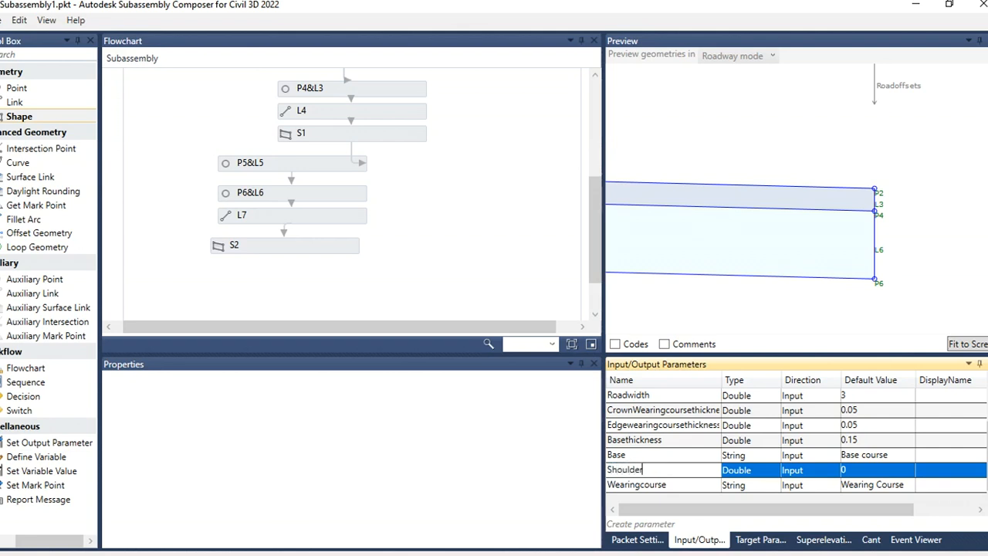
pyautogui.write('width')
pyautogui.click(763, 473)
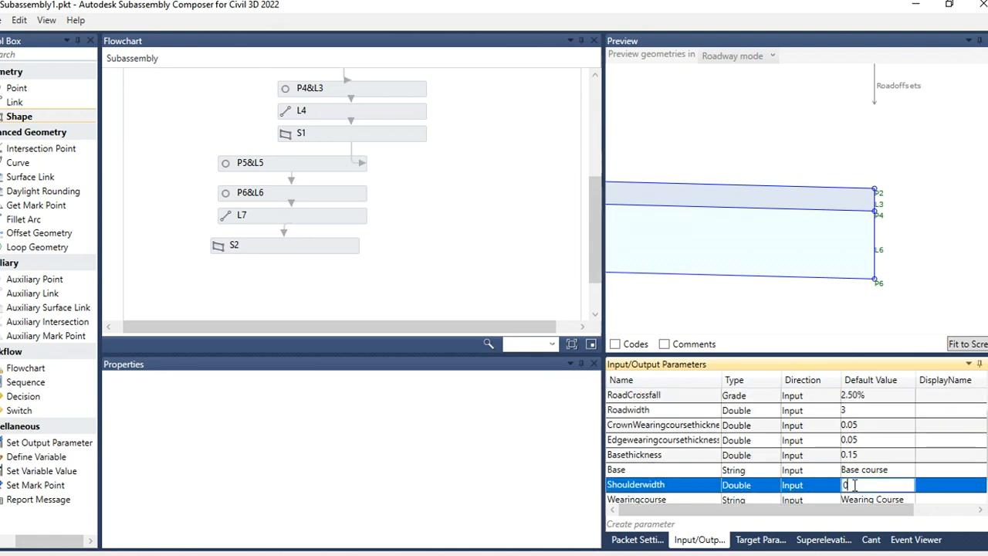
pyautogui.moveTo(860, 484); pyautogui.dragTo(834, 494)
pyautogui.click(792, 321)
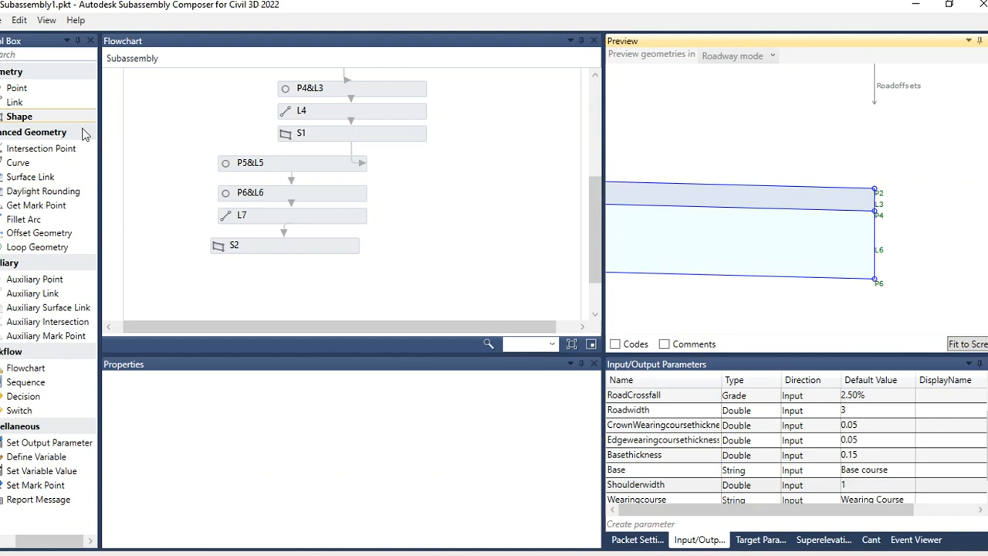
# Step: Add point P7 below S2 in the flowchart, measured from P2 with Slope and Delta X geometry
pyautogui.moveTo(35, 88); pyautogui.dragTo(267, 295)
pyautogui.moveTo(315, 230); pyautogui.dragTo(335, 232)
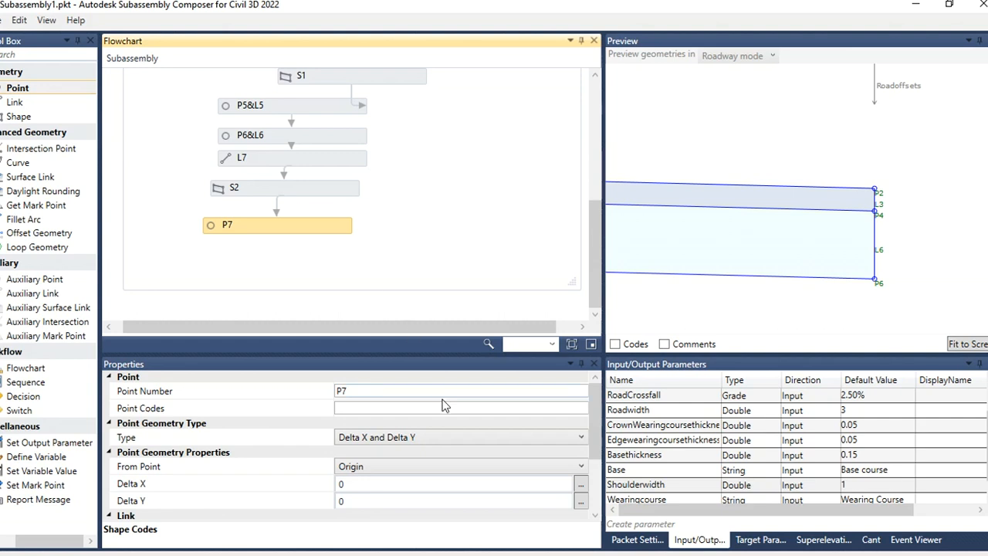
pyautogui.click(443, 467)
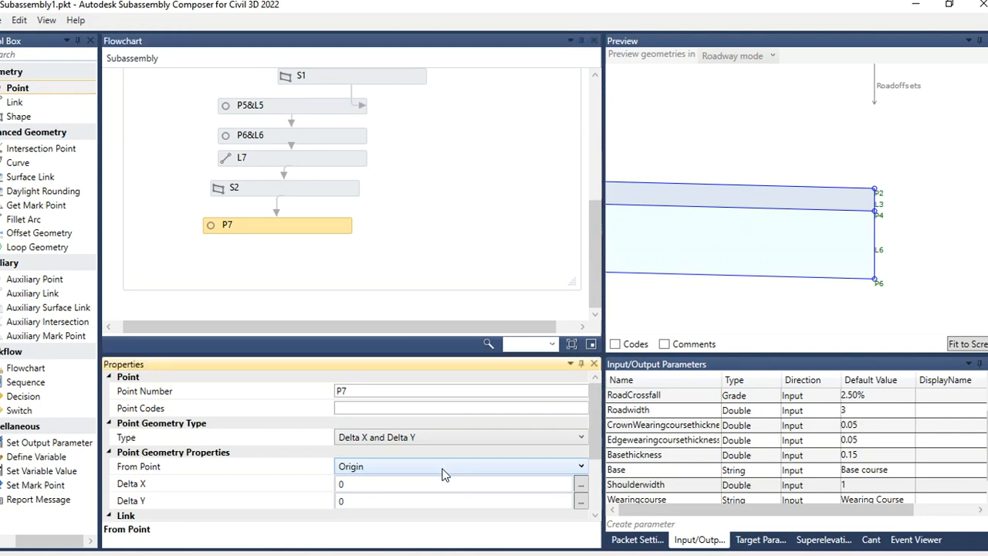
pyautogui.click(363, 421)
pyautogui.click(561, 436)
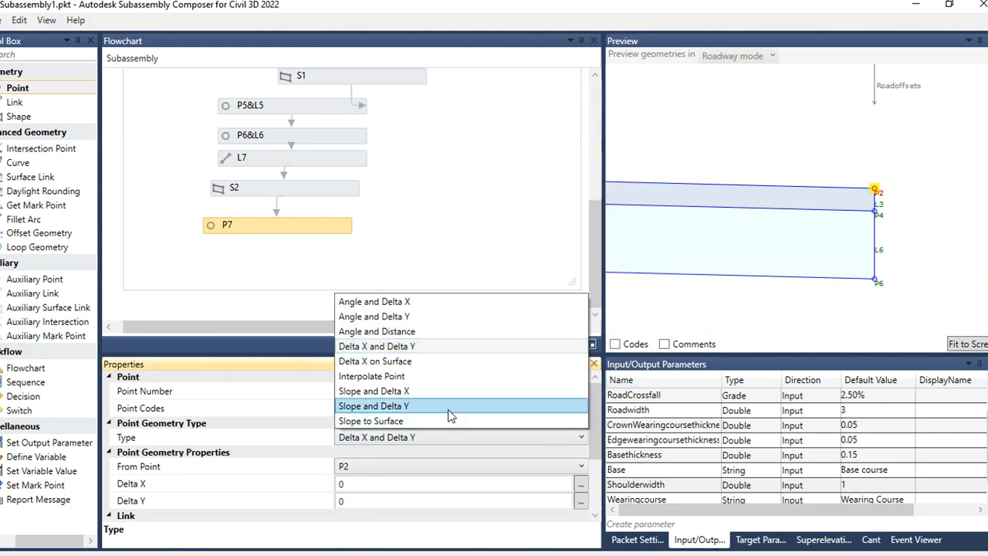
pyautogui.click(423, 392)
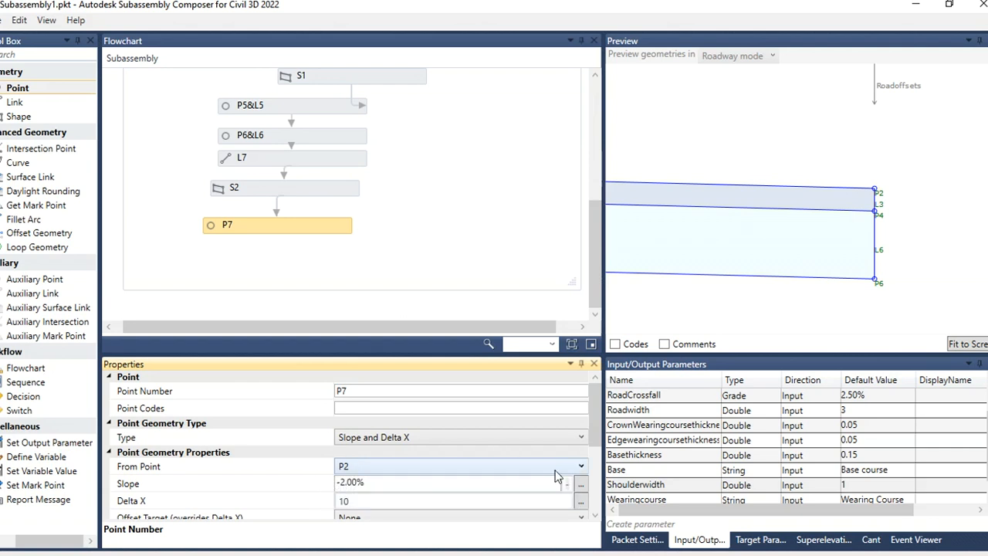
# Step: Create a new Grade input parameter named Shoulderslope with a default value of 2.00%
pyautogui.click(652, 525)
pyautogui.scroll(-1, 680, 478)
pyautogui.doubleClick(671, 470)
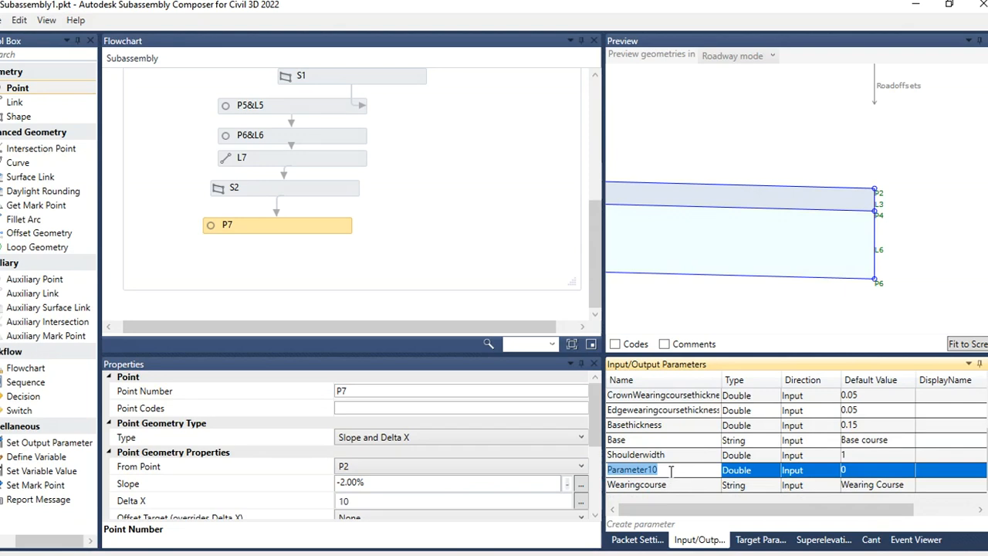
pyautogui.write('Shoulderslope')
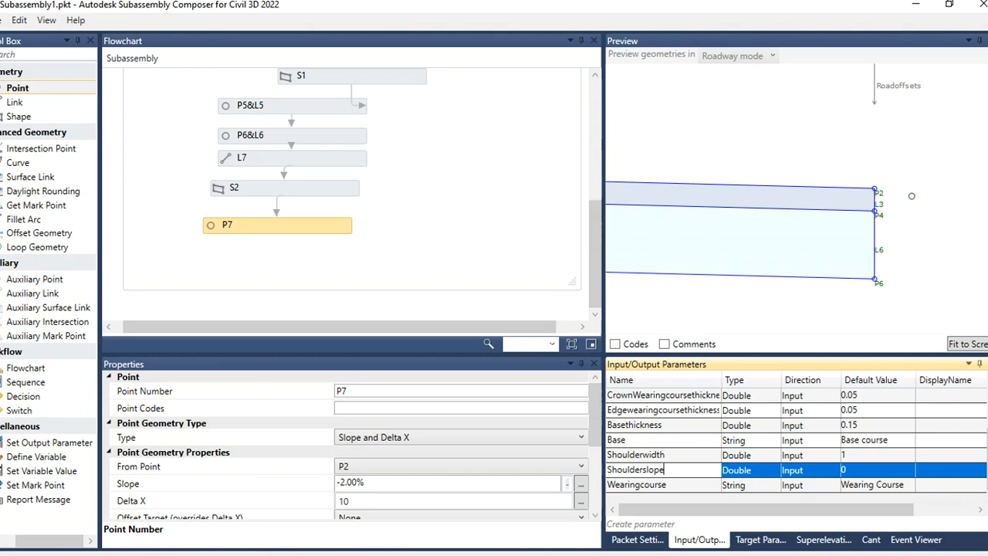
pyautogui.click(764, 476)
pyautogui.click(770, 471)
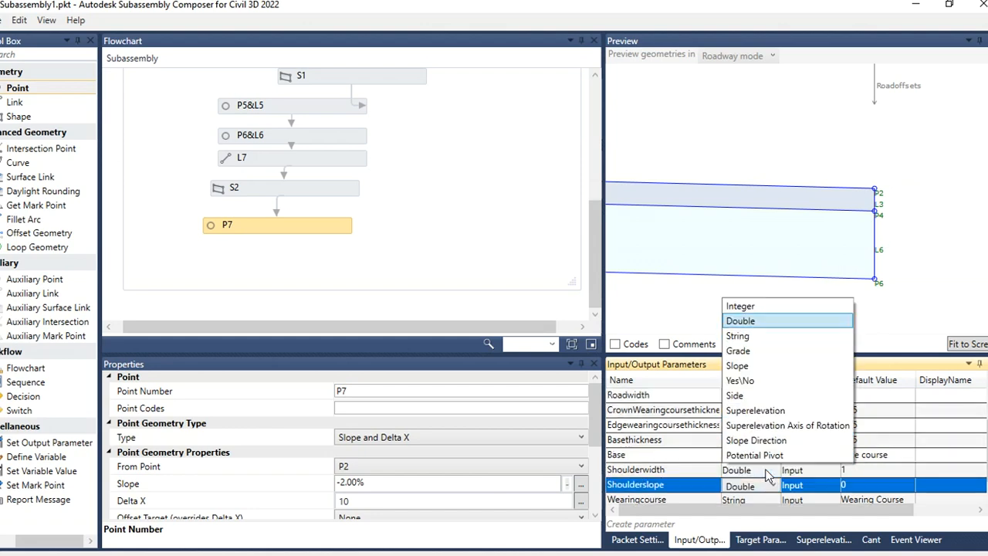
pyautogui.click(752, 350)
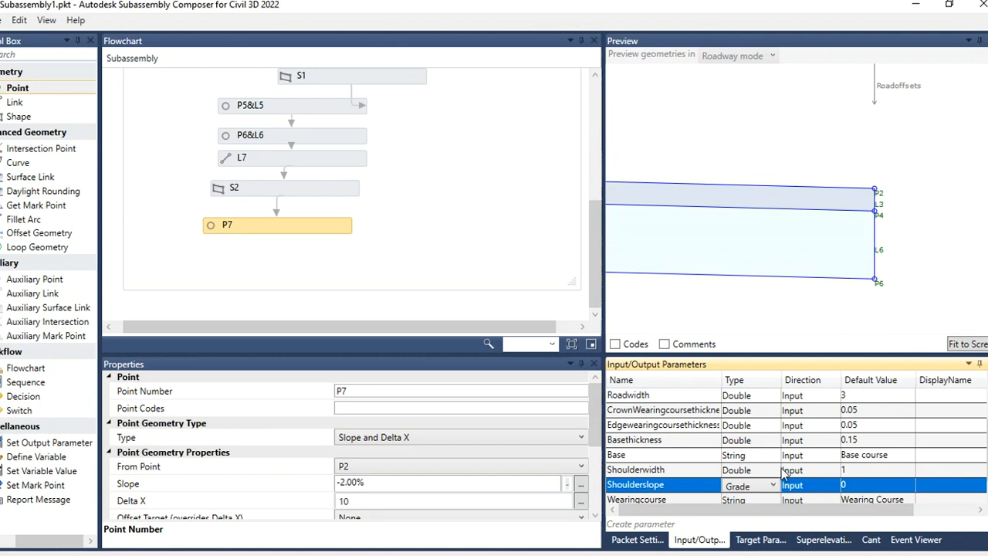
pyautogui.click(853, 485)
pyautogui.click(856, 485)
pyautogui.moveTo(867, 485); pyautogui.dragTo(831, 488)
pyautogui.write('2')
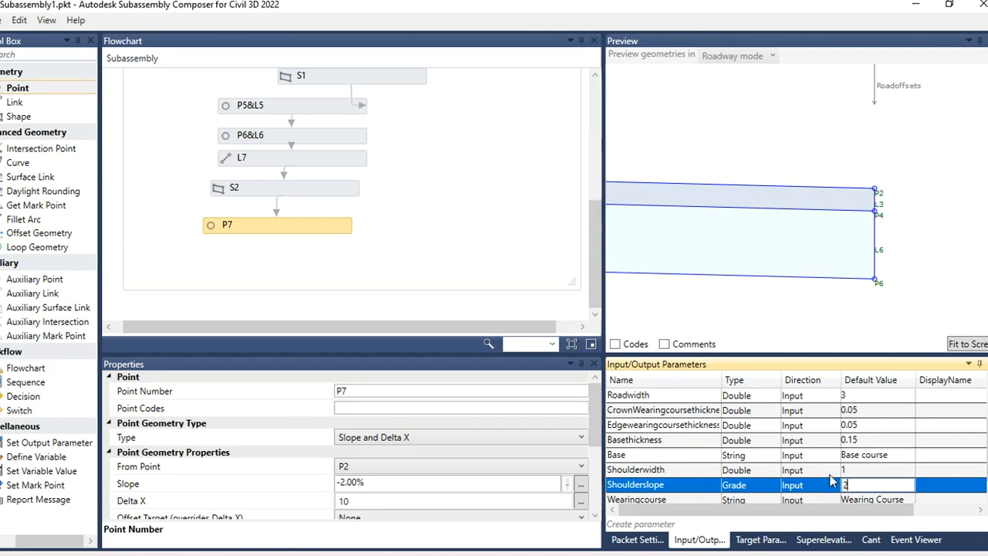
pyautogui.click(820, 469)
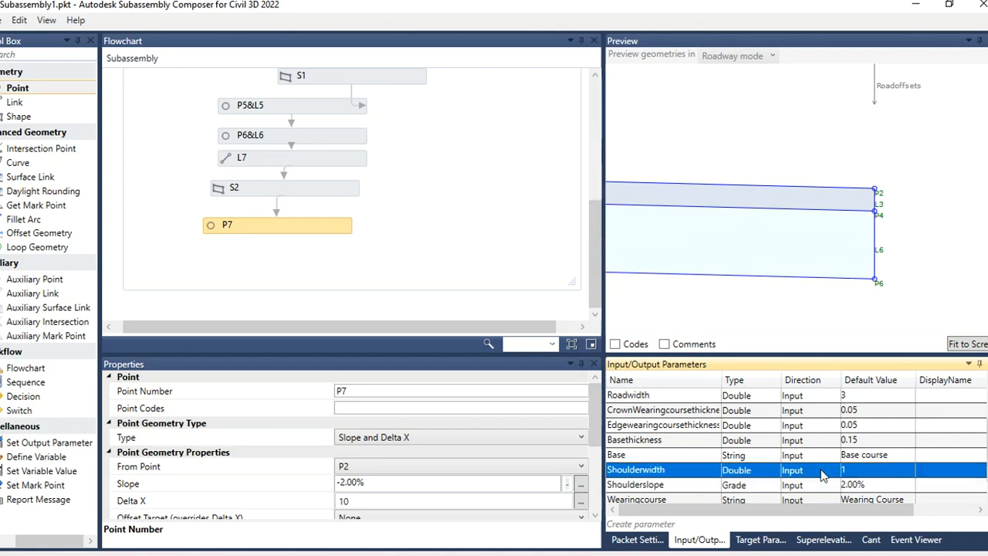
# Step: Set P7's slope to -Shoulderslope
pyautogui.click(684, 485)
pyautogui.click(685, 486)
pyautogui.hotkey('ctrl', 'c')
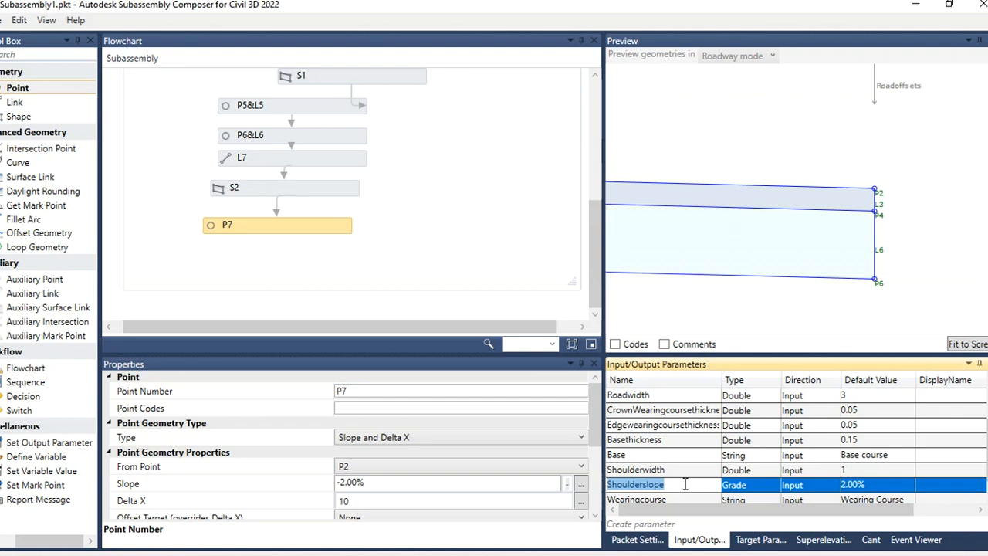
pyautogui.moveTo(368, 484); pyautogui.dragTo(341, 484)
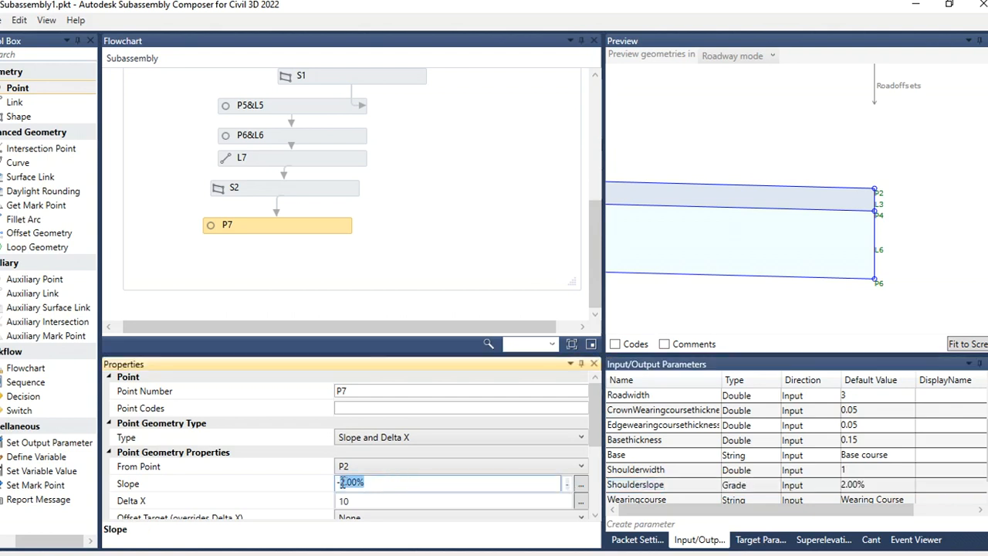
pyautogui.hotkey('ctrl', 'v')
pyautogui.click(366, 502)
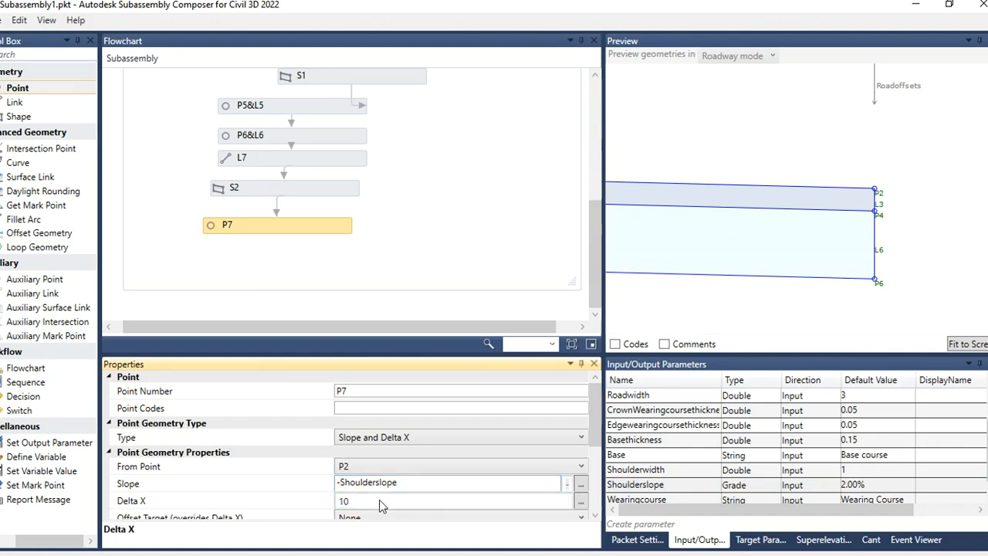
# Step: Set P7's Delta X to Shoulderwidth and fit the preview to the screen
pyautogui.scroll(-1, 425, 482)
pyautogui.doubleClick(682, 471)
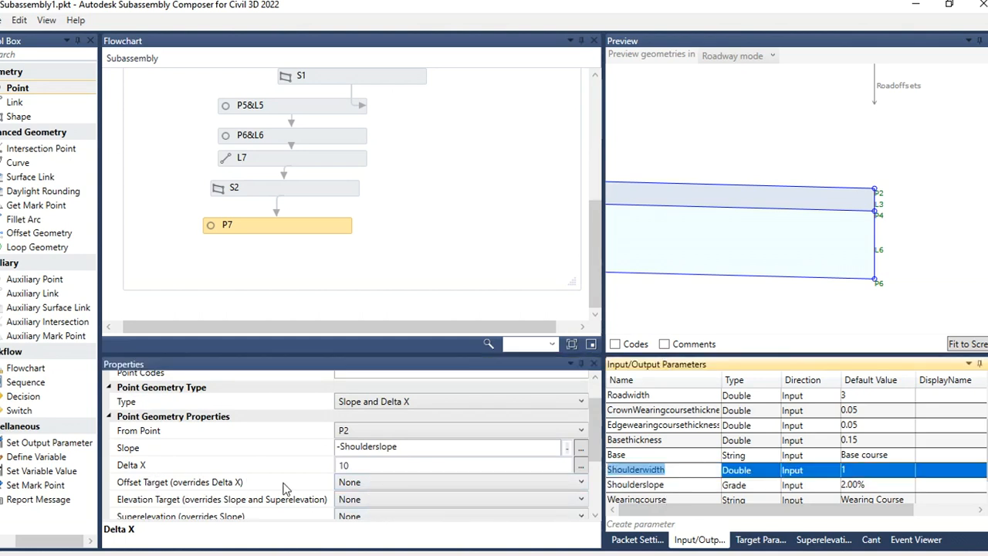
pyautogui.click(369, 480)
pyautogui.click(371, 481)
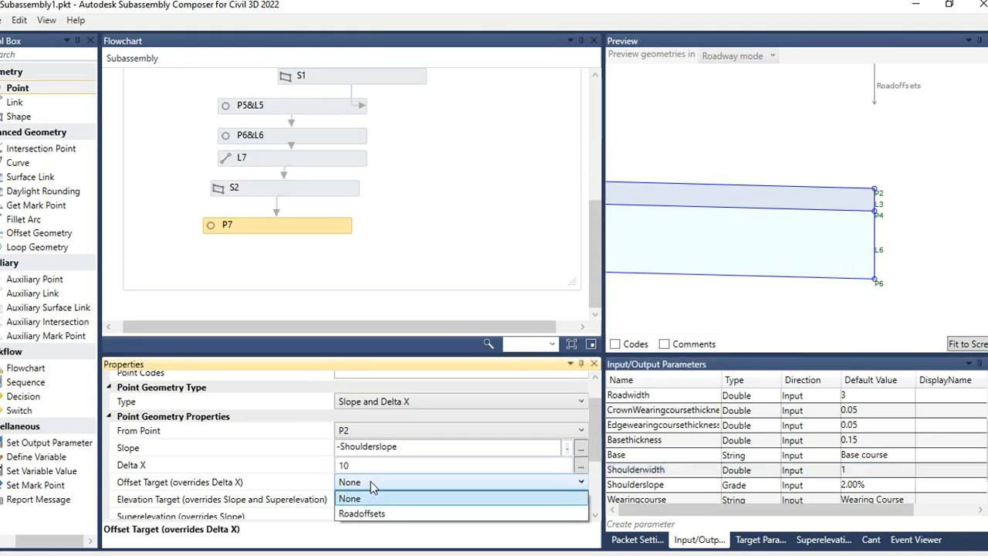
pyautogui.click(370, 481)
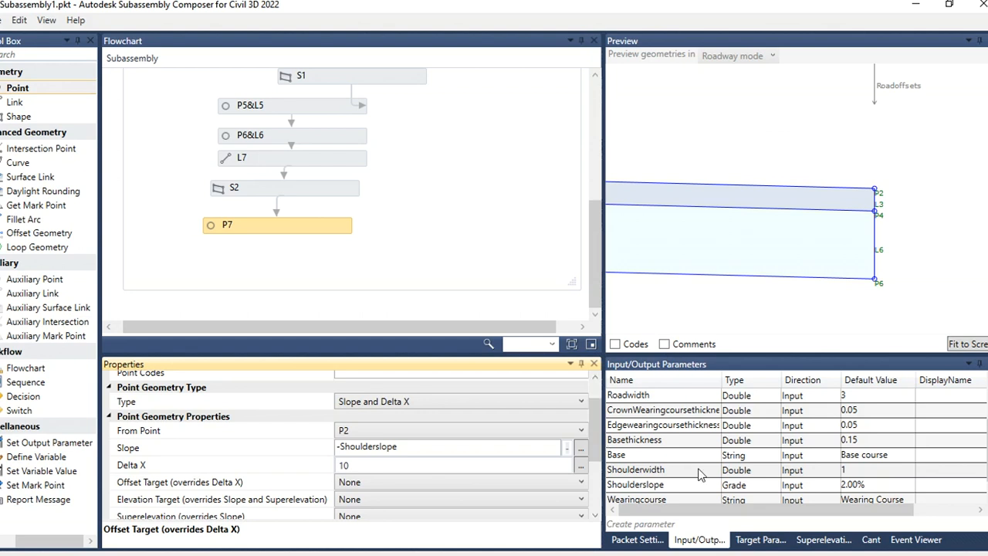
pyautogui.click(357, 466)
pyautogui.doubleClick(357, 465)
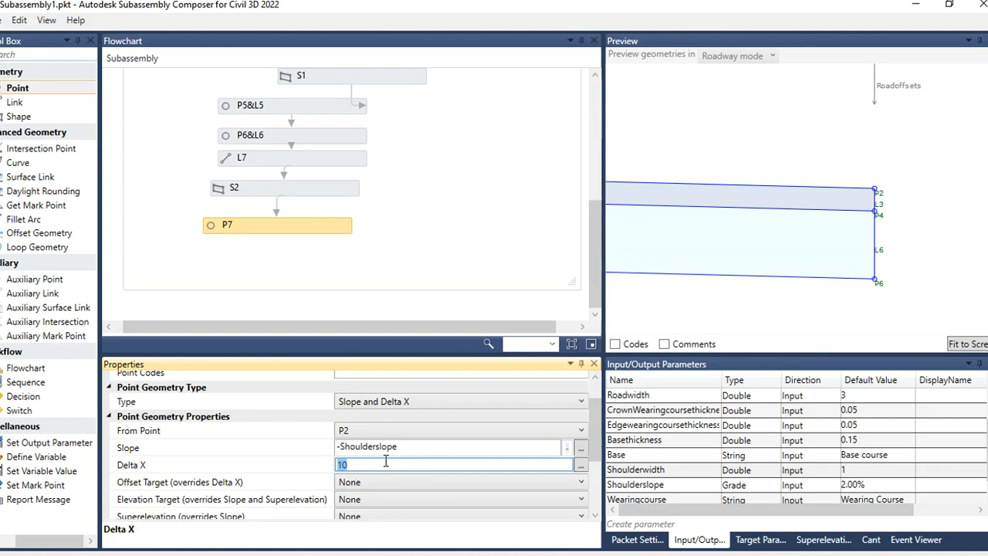
pyautogui.write('Shoulderwidth')
pyautogui.click(445, 270)
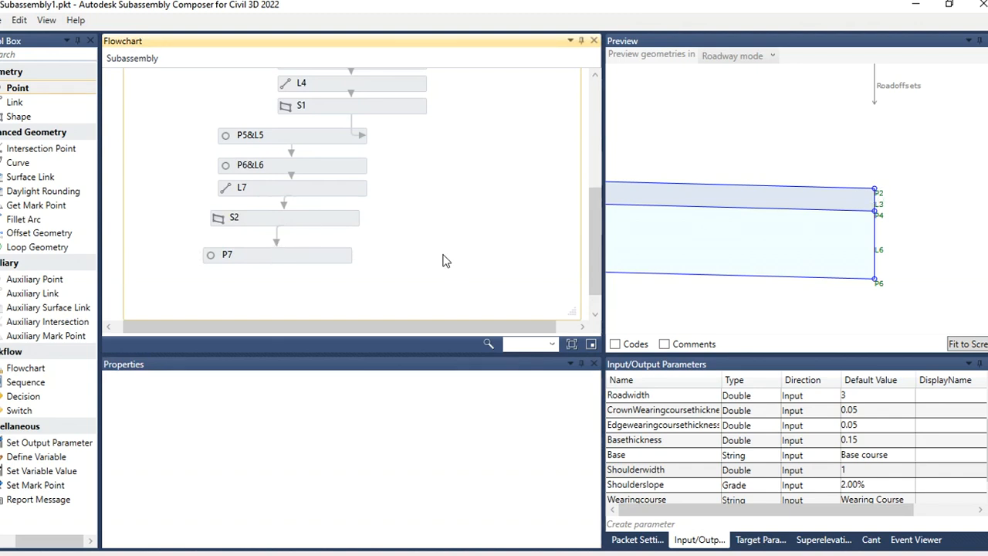
pyautogui.click(957, 344)
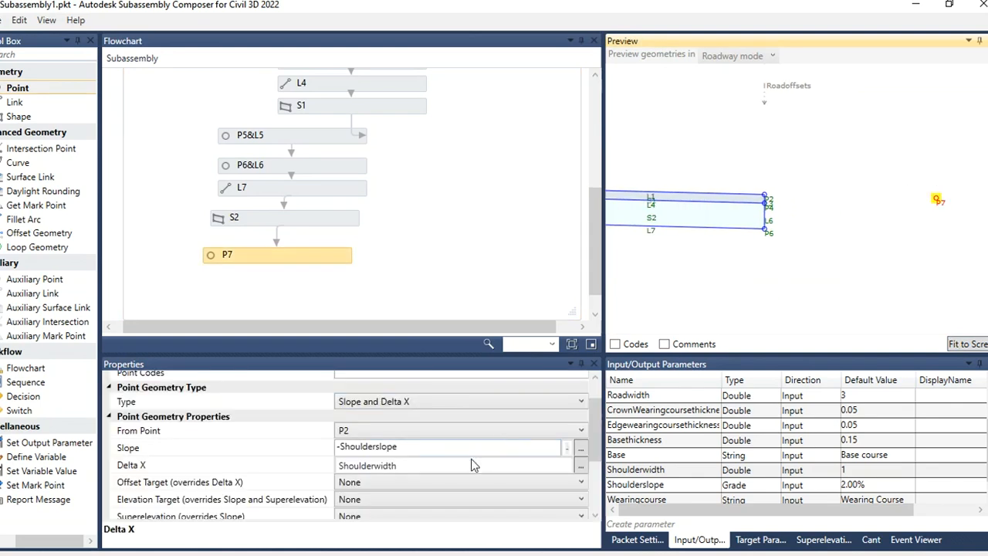
# Step: Change the Shoulderwidth parameter's default value to 0.5
pyautogui.click(407, 466)
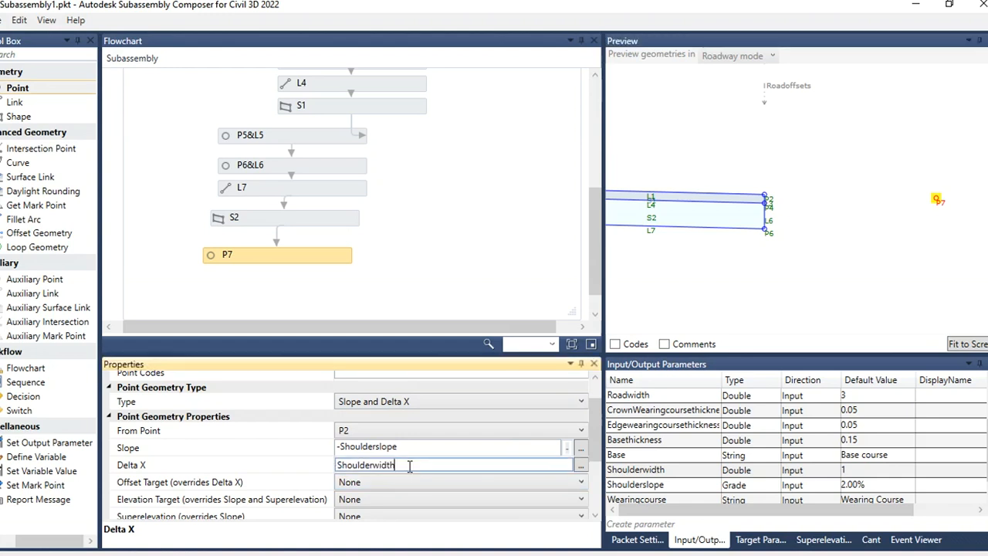
pyautogui.doubleClick(858, 470)
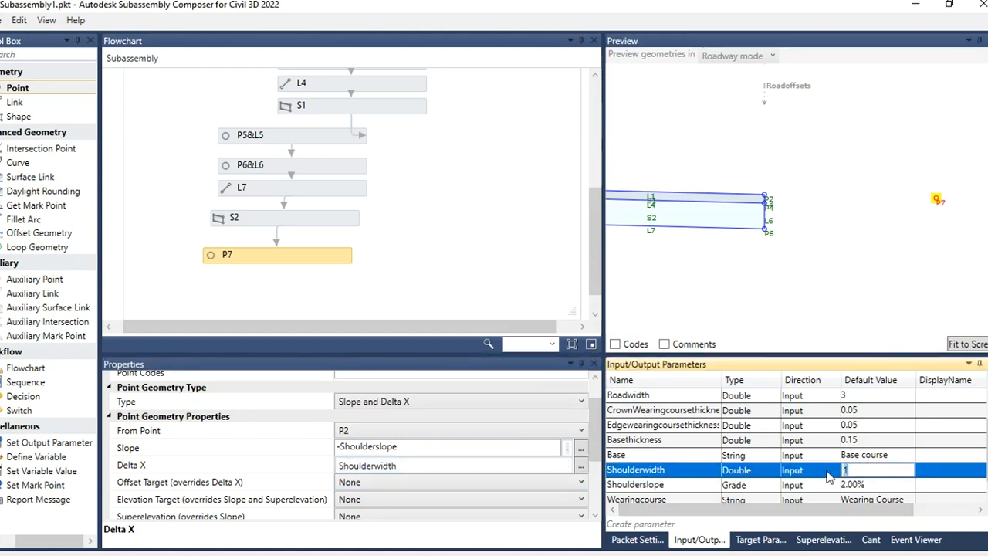
pyautogui.write('0.5')
pyautogui.click(853, 318)
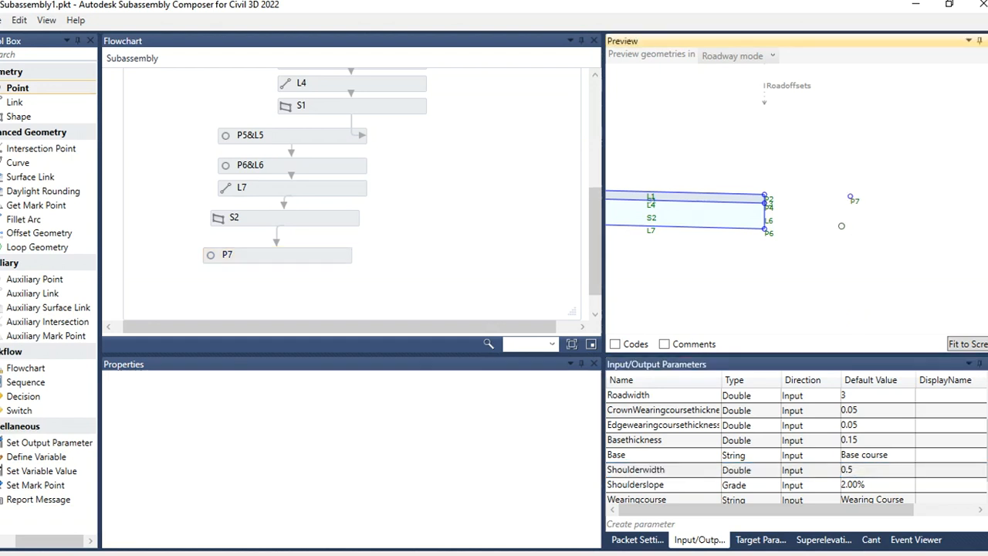
pyautogui.scroll(-1, 944, 232)
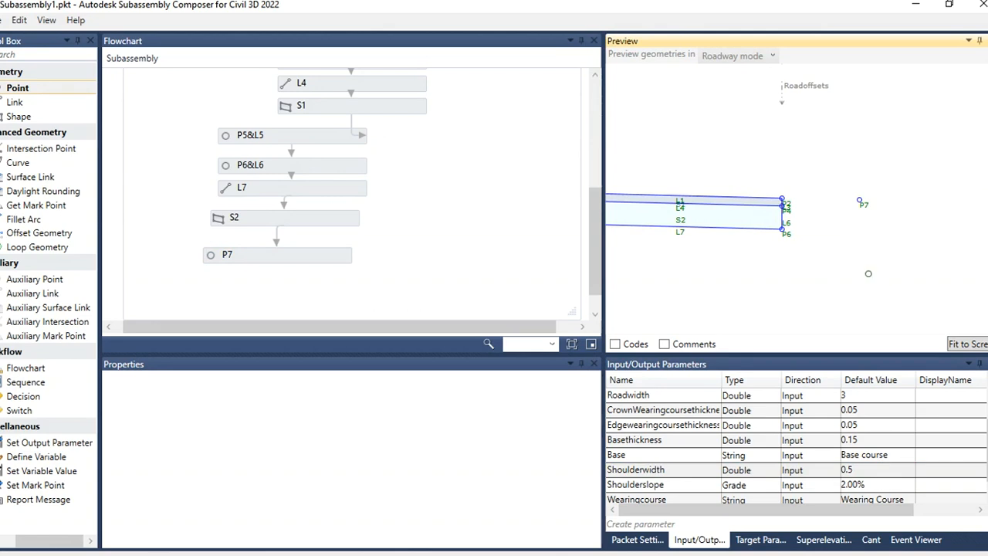
pyautogui.scroll(-3, 880, 247)
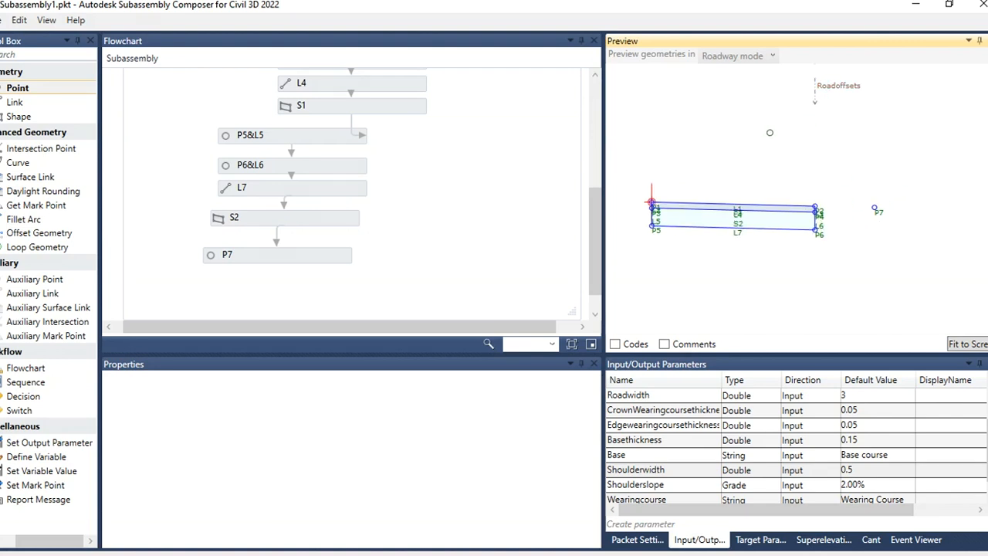
pyautogui.scroll(2, 887, 221)
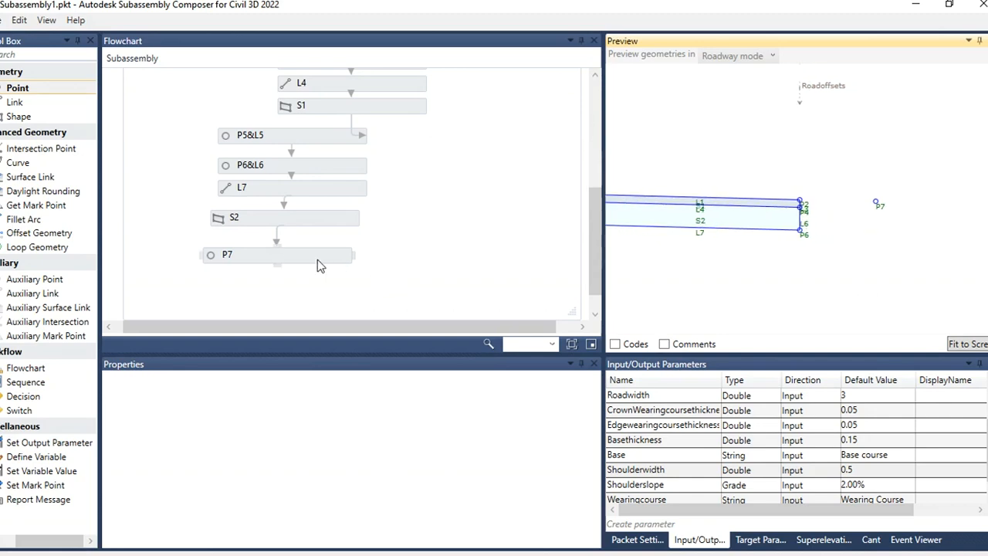
# Step: Add a link on point P7 connecting it back to its from point to form the shoulder surface
pyautogui.click(317, 259)
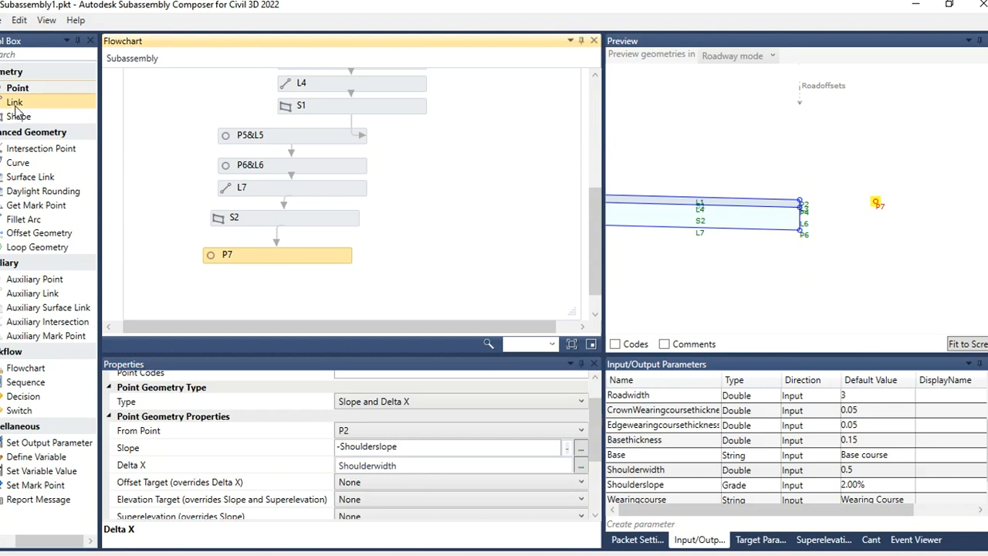
pyautogui.moveTo(15, 106); pyautogui.dragTo(270, 289)
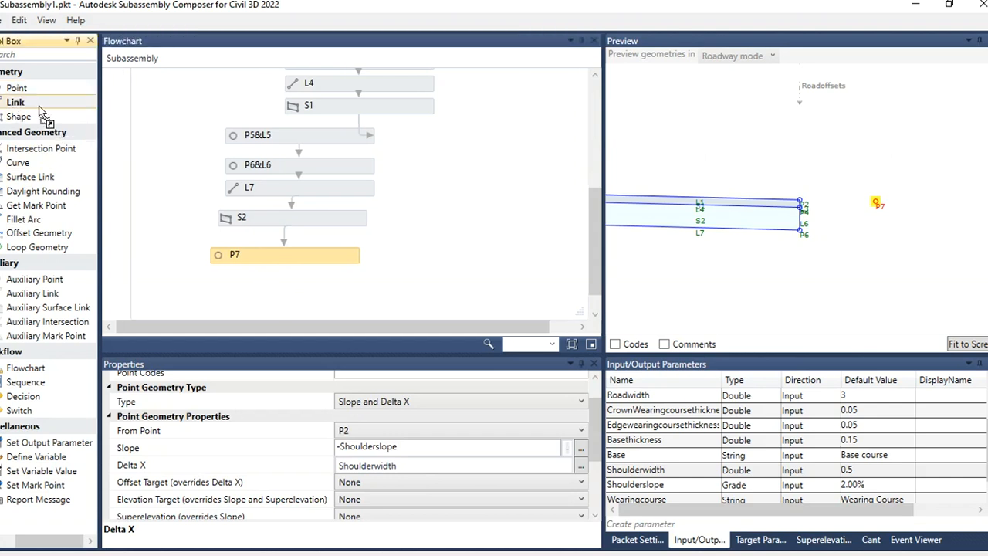
pyautogui.click(278, 257)
pyautogui.moveTo(593, 443); pyautogui.dragTo(594, 487)
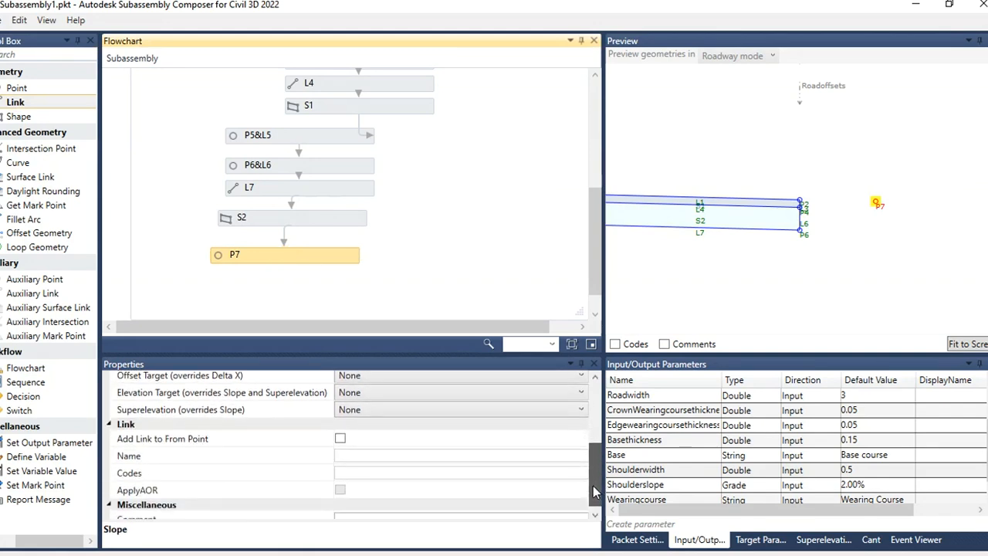
pyautogui.click(343, 437)
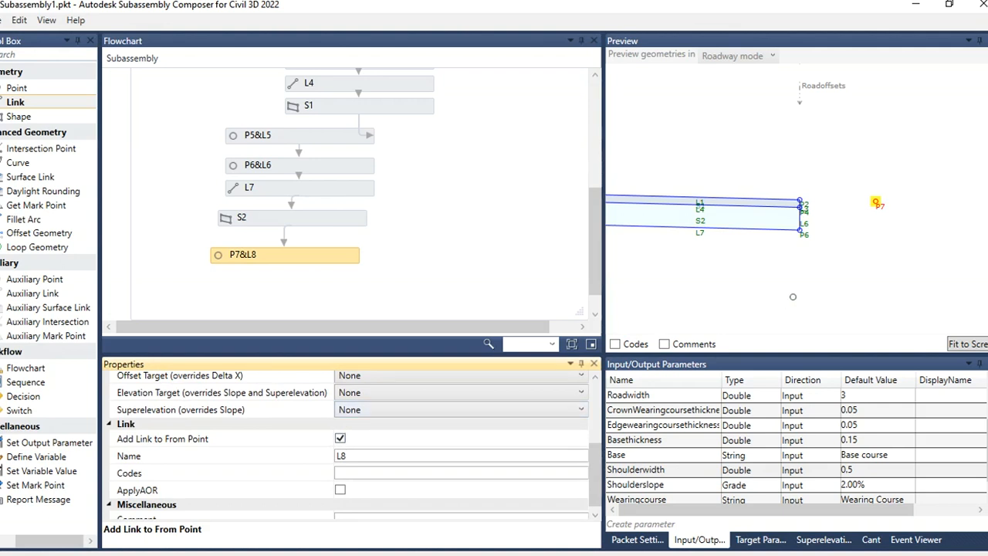
pyautogui.click(804, 296)
# Step: Change the Shoulderslope parameter's default value to 2.50%
pyautogui.scroll(1, 836, 179)
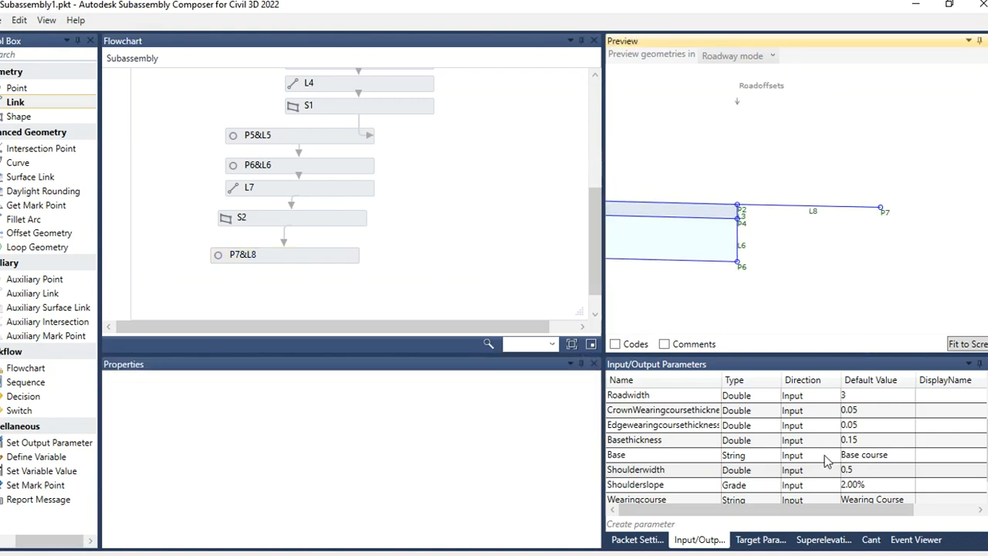
pyautogui.scroll(-1, 781, 474)
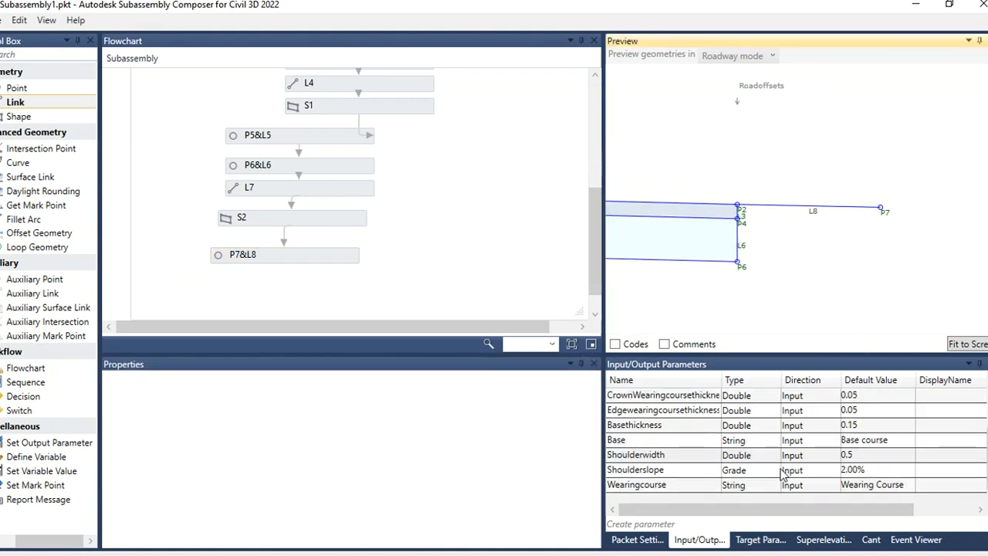
pyautogui.click(873, 473)
pyautogui.doubleClick(855, 471)
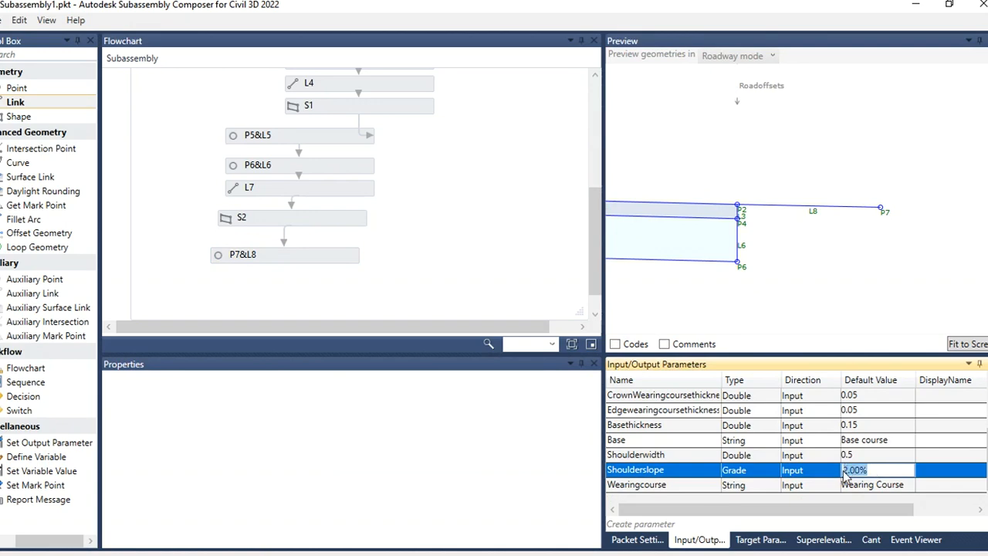
pyautogui.press('BackSpace')
pyautogui.write('2.5')
pyautogui.click(892, 455)
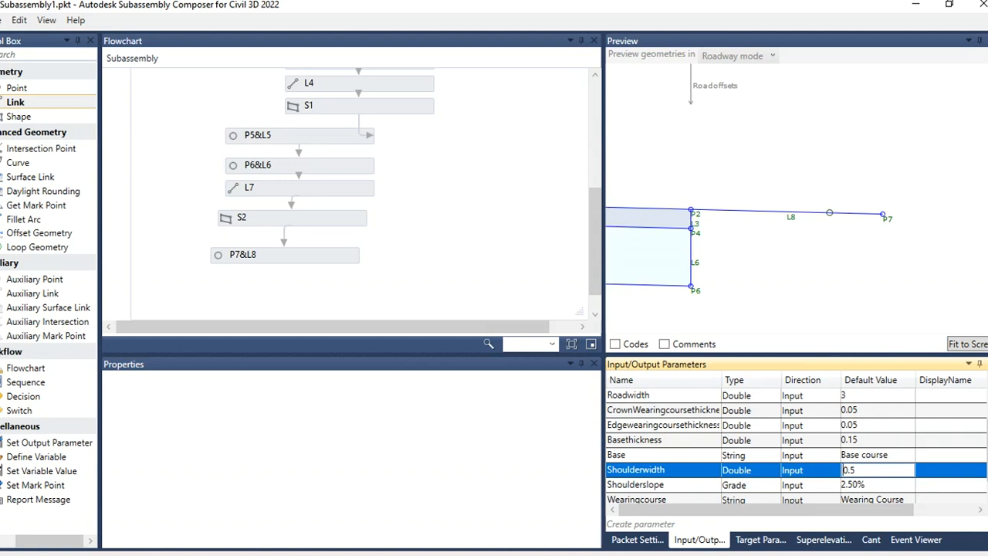
pyautogui.moveTo(590, 240)
pyautogui.mouseDown()
pyautogui.moveTo(597, 266)
pyautogui.moveTo(591, 196)
pyautogui.moveTo(596, 248)
pyautogui.mouseUp()
pyautogui.scroll(-8, 839, 237)
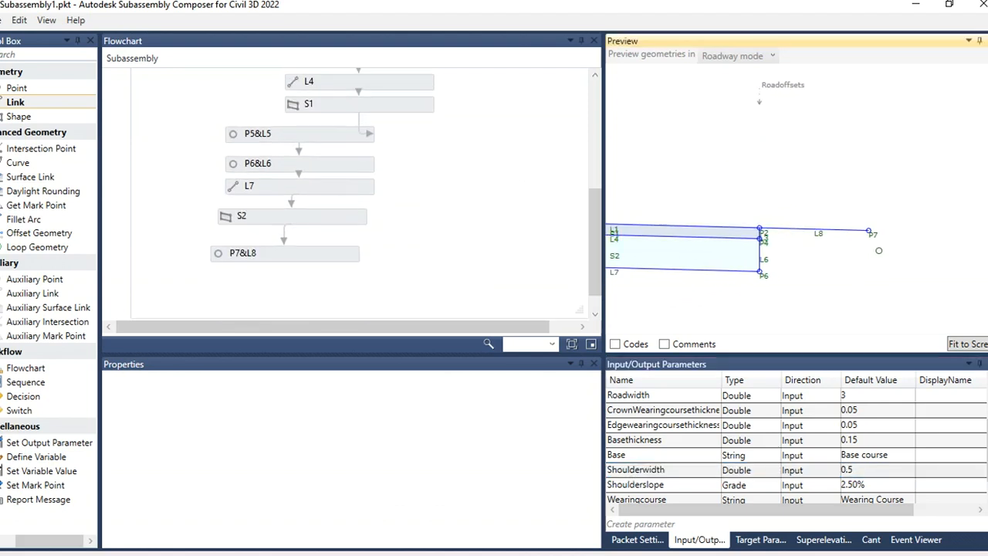
pyautogui.scroll(4, 879, 250)
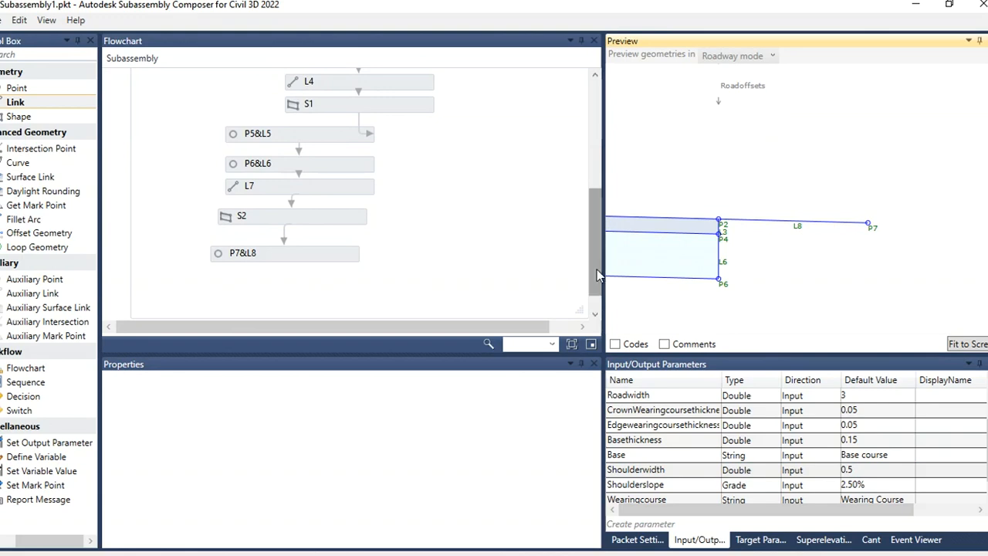
pyautogui.moveTo(596, 270)
pyautogui.mouseDown()
pyautogui.moveTo(595, 226)
pyautogui.moveTo(594, 281)
pyautogui.mouseUp()
pyautogui.scroll(-3, 931, 233)
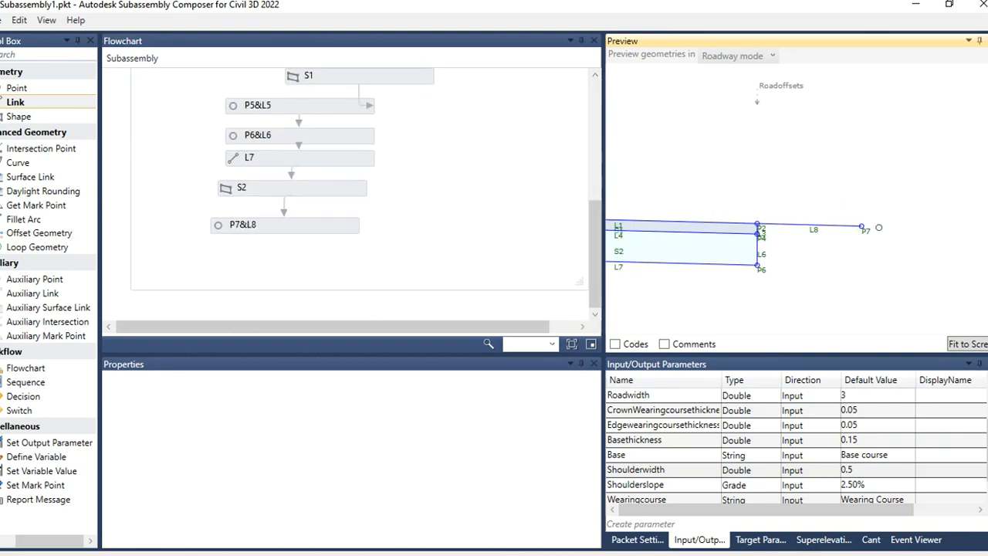
pyautogui.scroll(2, 929, 235)
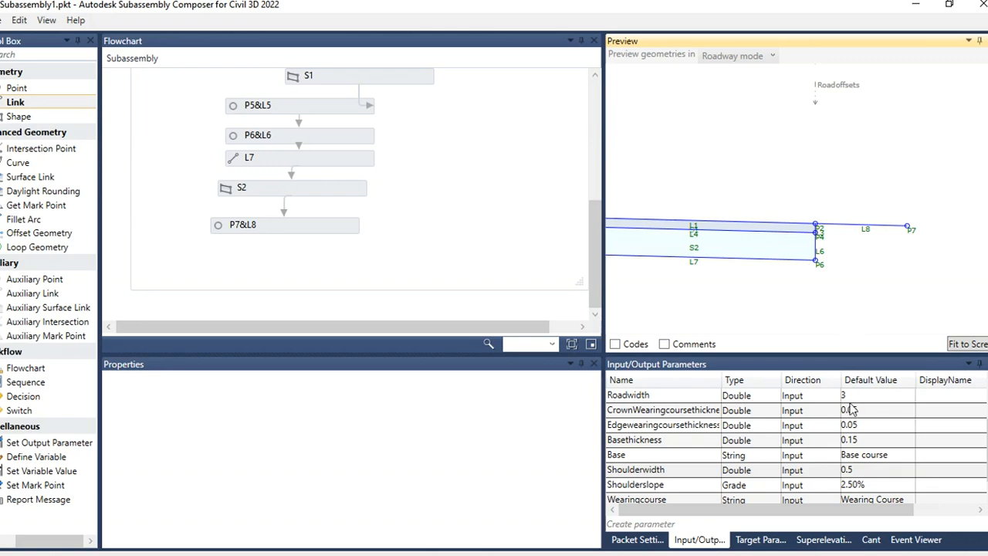
# Step: Create a Surface target parameter named OGL and move its preview line below the pavement
pyautogui.click(780, 542)
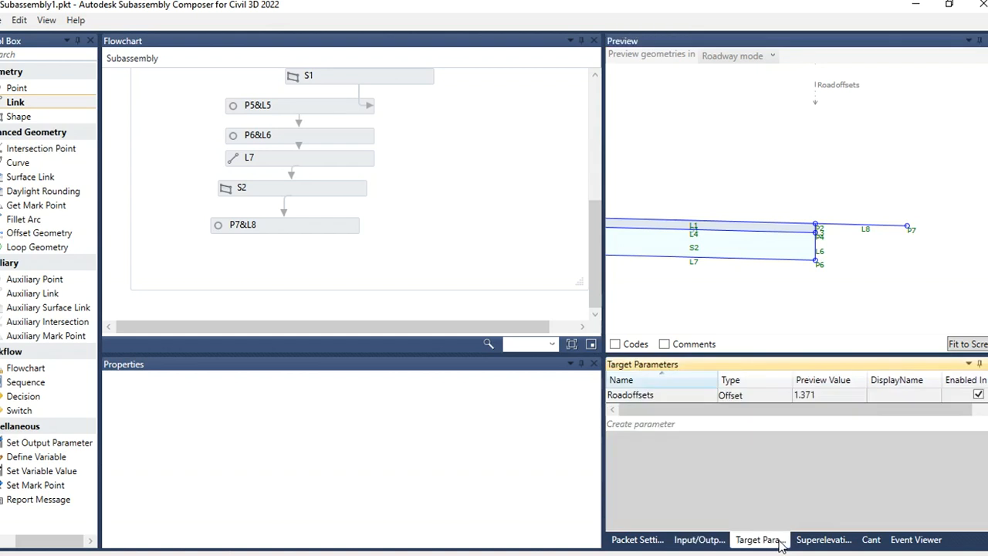
pyautogui.click(669, 425)
pyautogui.click(698, 415)
pyautogui.click(697, 412)
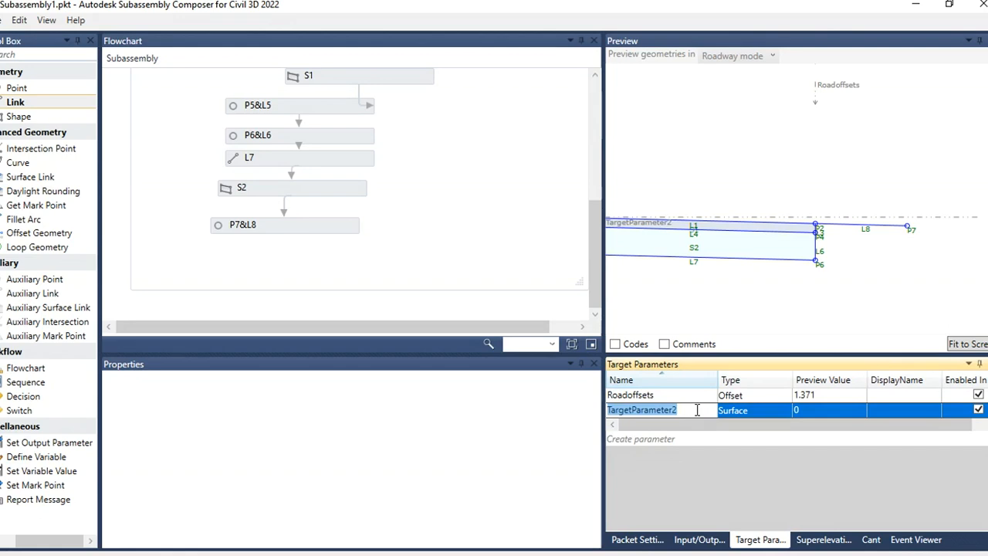
pyautogui.write('OGL')
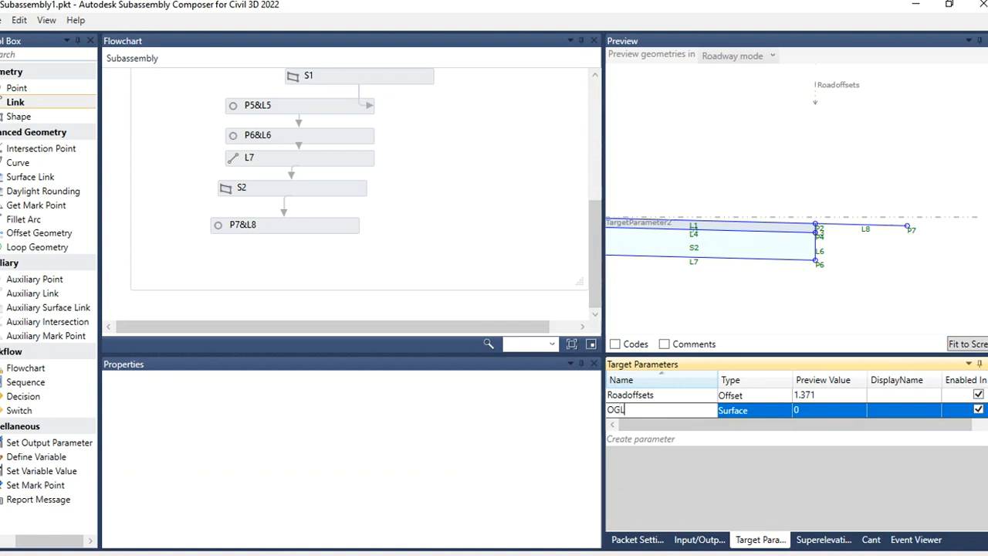
pyautogui.click(768, 409)
pyautogui.click(768, 410)
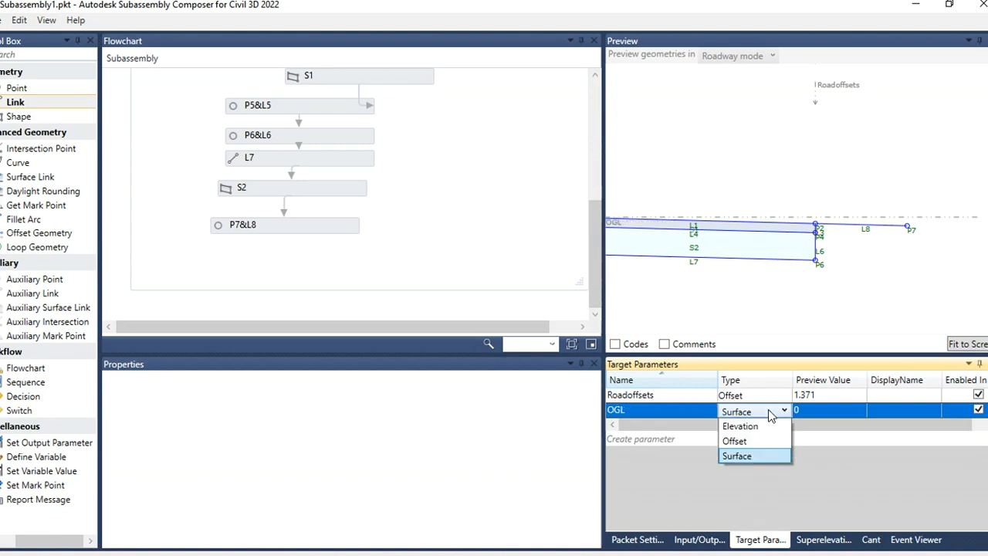
pyautogui.click(768, 409)
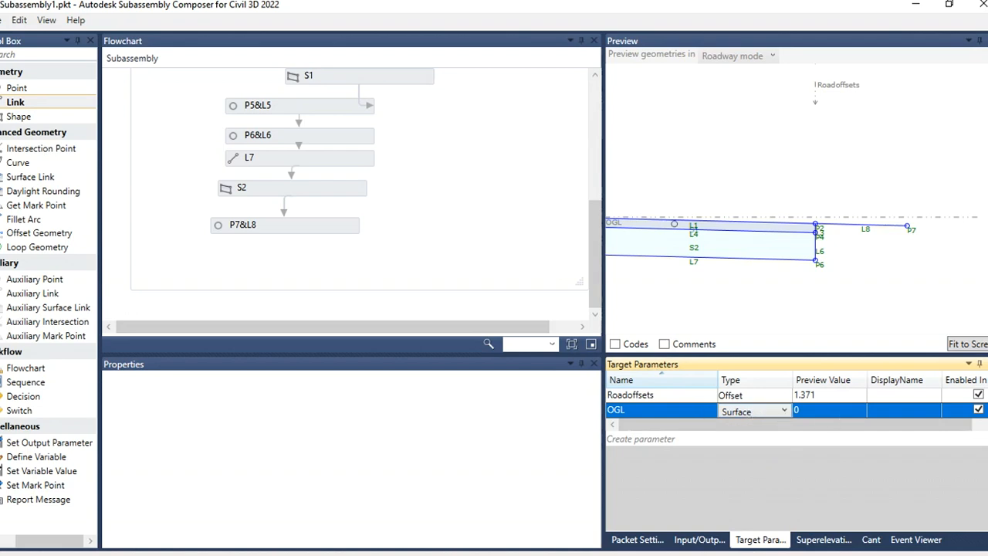
pyautogui.moveTo(613, 222); pyautogui.dragTo(622, 284)
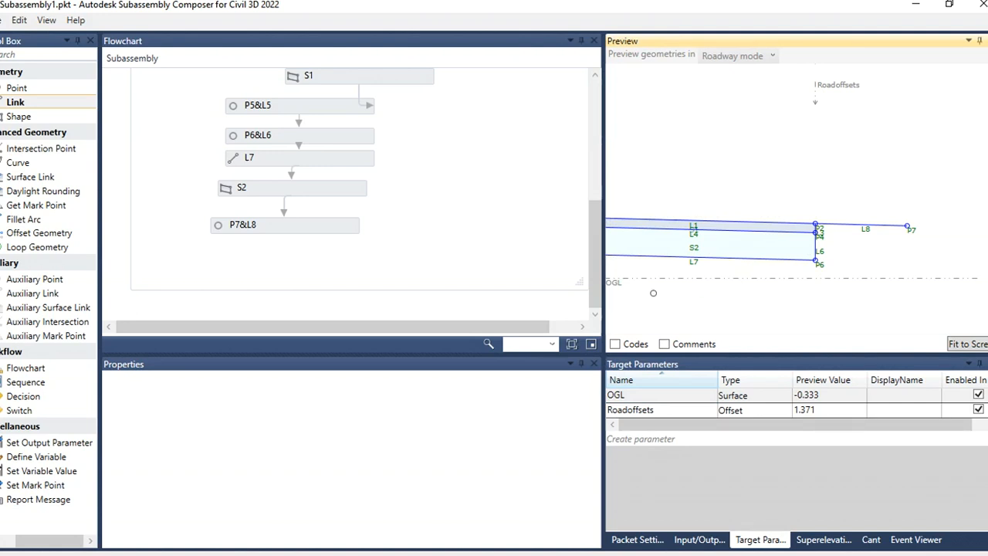
pyautogui.click(480, 261)
pyautogui.scroll(1, 481, 261)
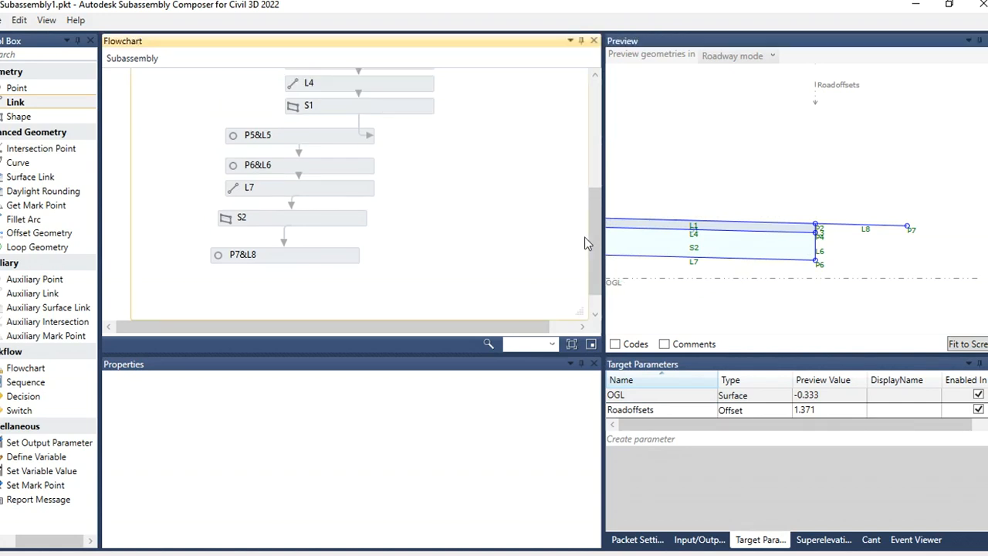
pyautogui.scroll(-1, 434, 228)
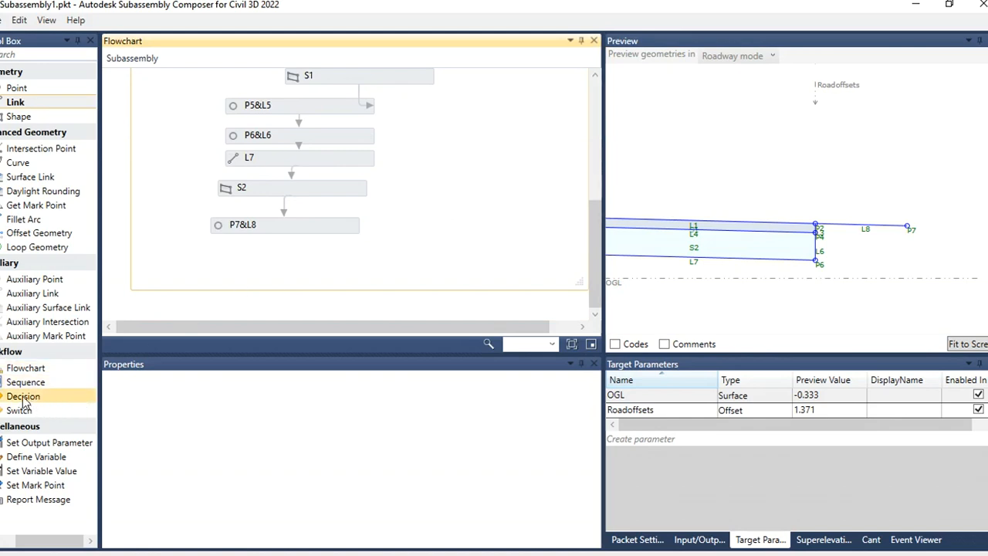
pyautogui.moveTo(24, 397); pyautogui.dragTo(473, 153)
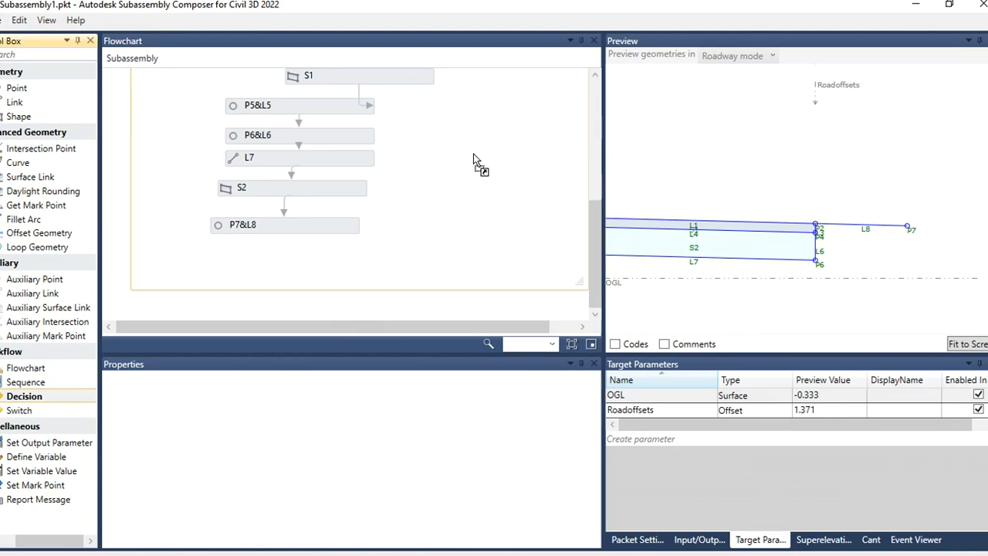
pyautogui.moveTo(473, 153); pyautogui.dragTo(473, 153)
pyautogui.moveTo(473, 154); pyautogui.dragTo(45, 402)
pyautogui.click(415, 207)
pyautogui.scroll(1, 414, 207)
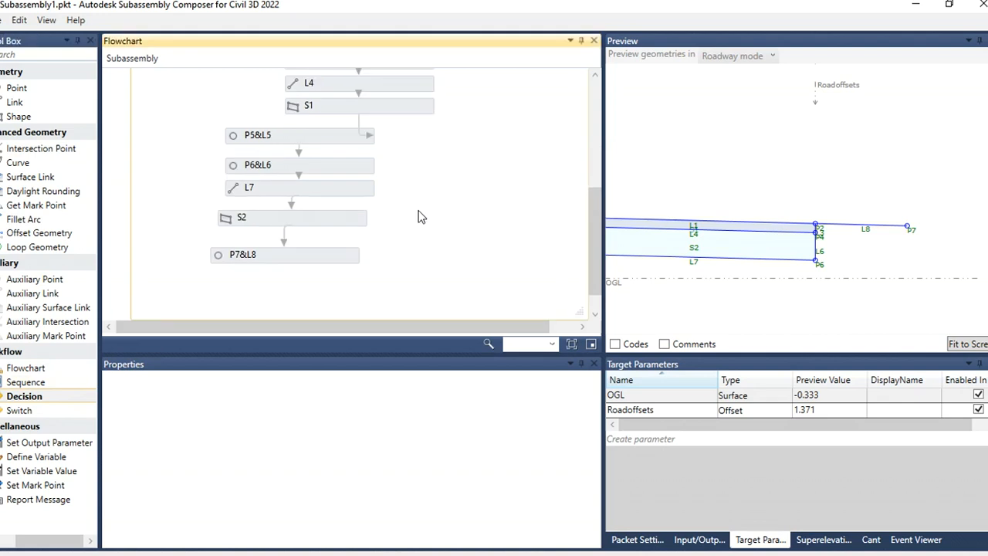
pyautogui.scroll(-1, 416, 208)
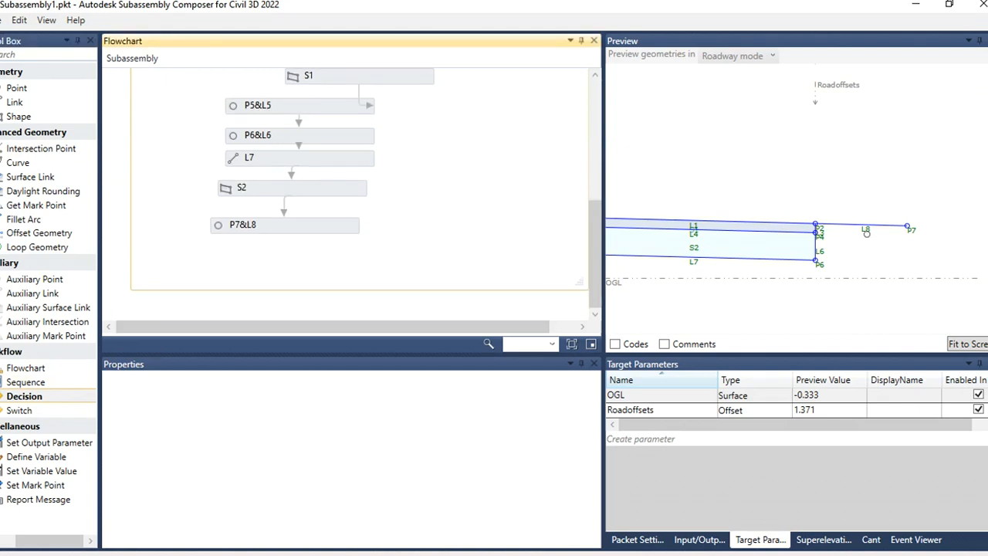
pyautogui.scroll(3, 971, 262)
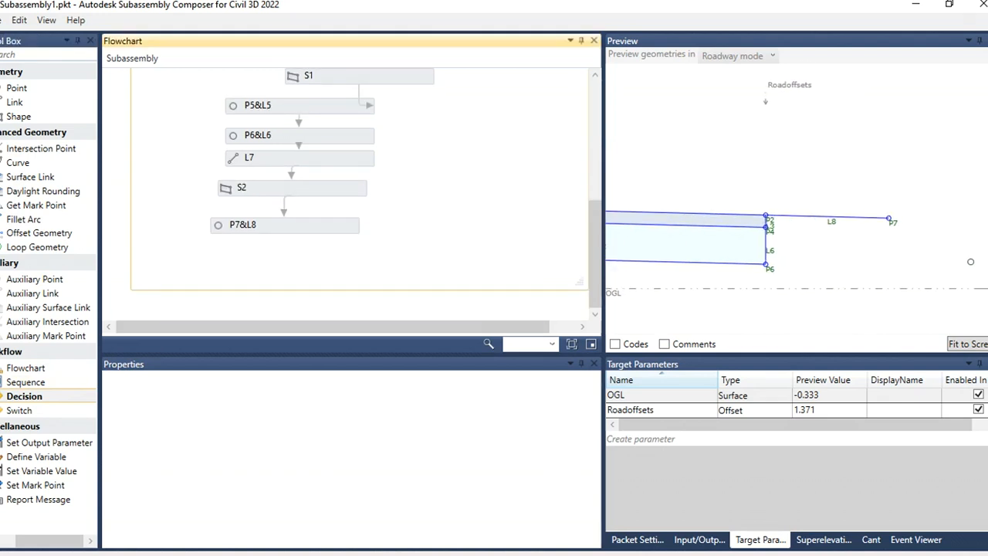
pyautogui.scroll(-2, 970, 262)
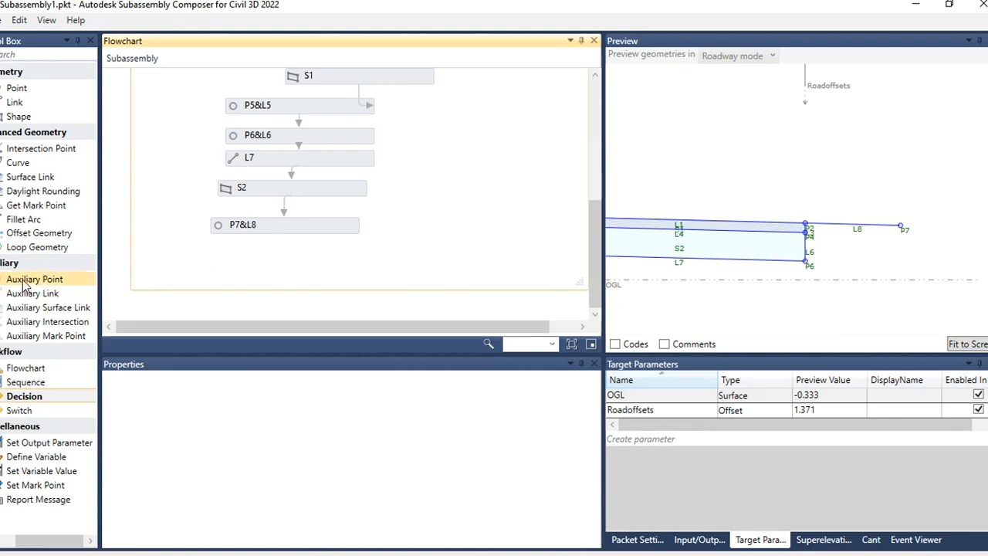
# Step: Add an auxiliary point from P7 using Delta X on Surface, targeting the OGL surface
pyautogui.moveTo(27, 282); pyautogui.dragTo(312, 266)
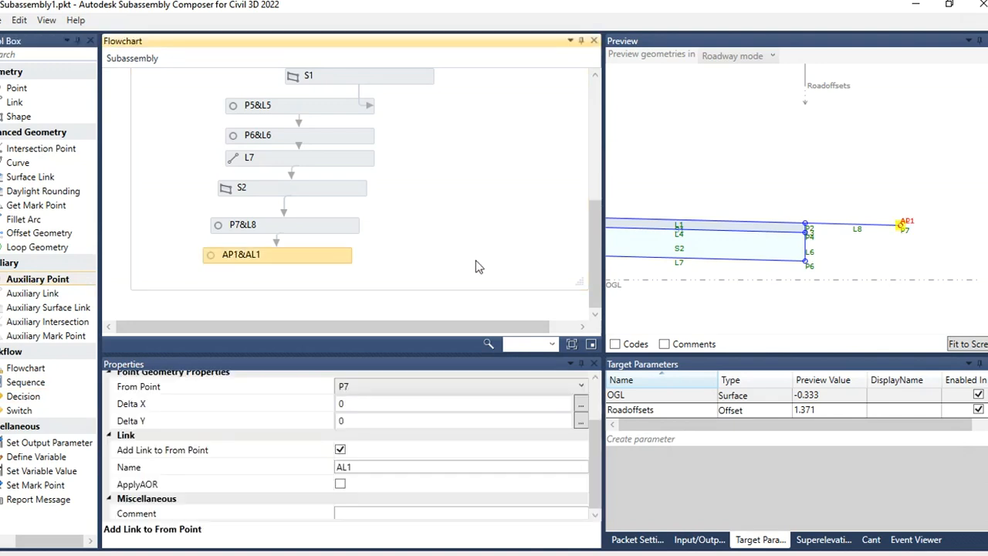
pyautogui.moveTo(595, 476); pyautogui.dragTo(597, 438)
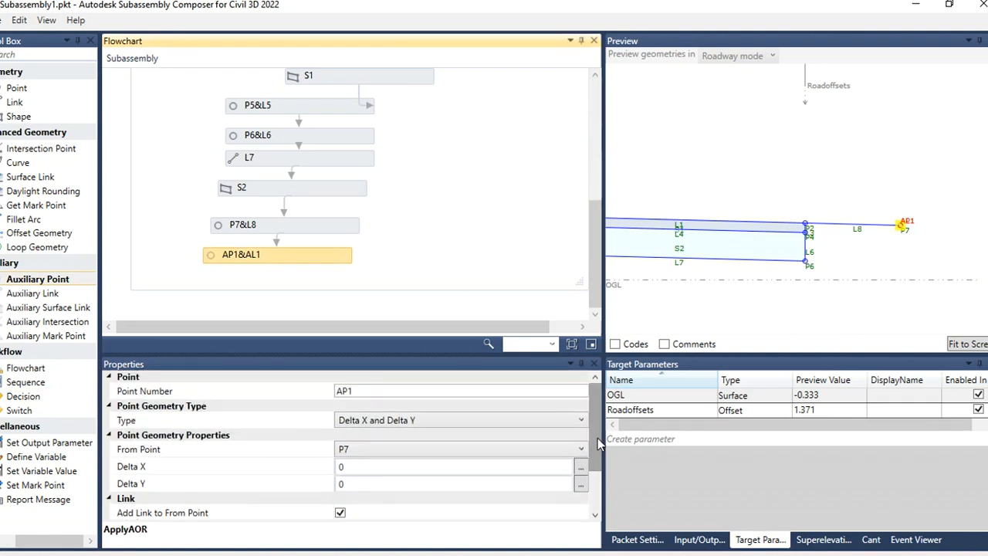
pyautogui.click(450, 427)
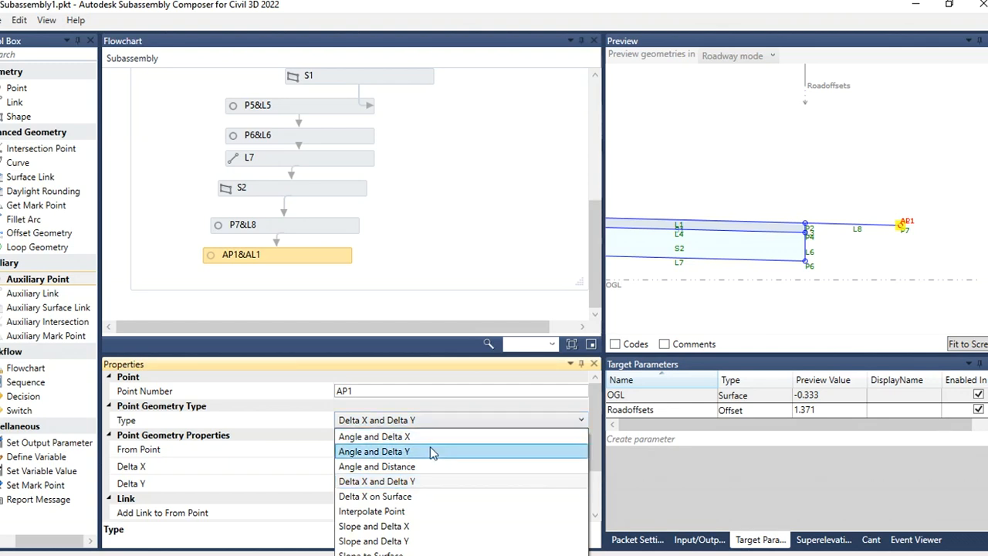
pyautogui.click(408, 497)
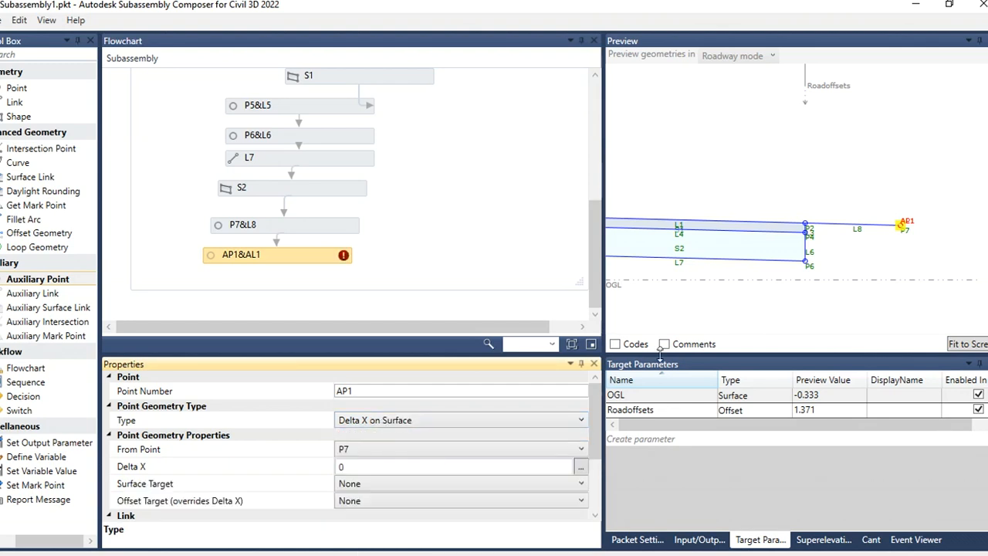
pyautogui.click(378, 484)
pyautogui.click(373, 513)
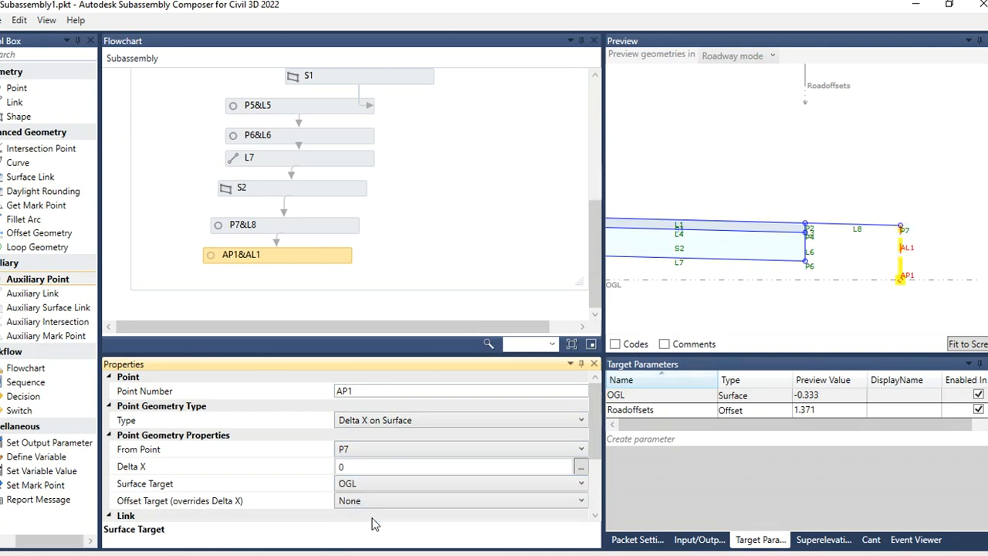
pyautogui.click(782, 306)
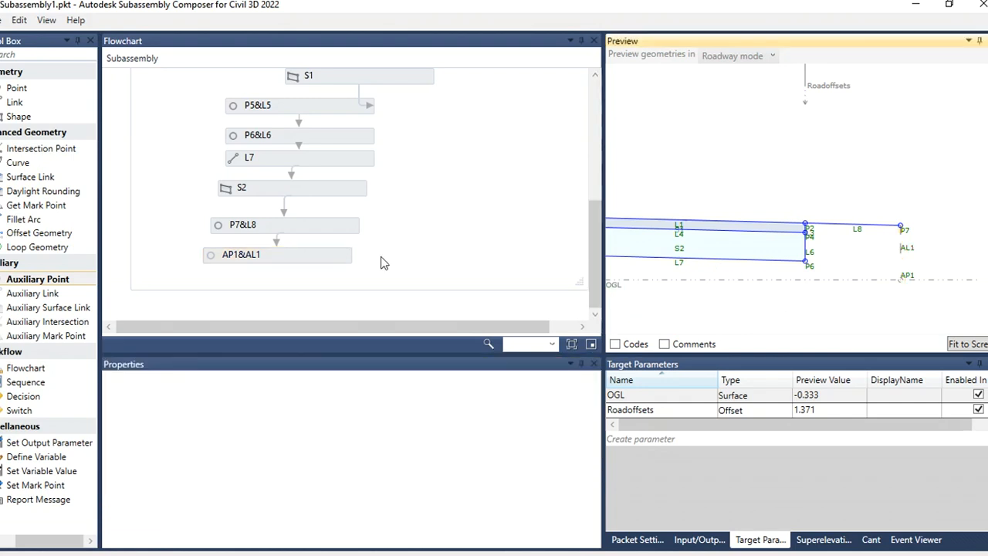
# Step: Turn off the auxiliary point AP1's link to its from point
pyautogui.click(315, 260)
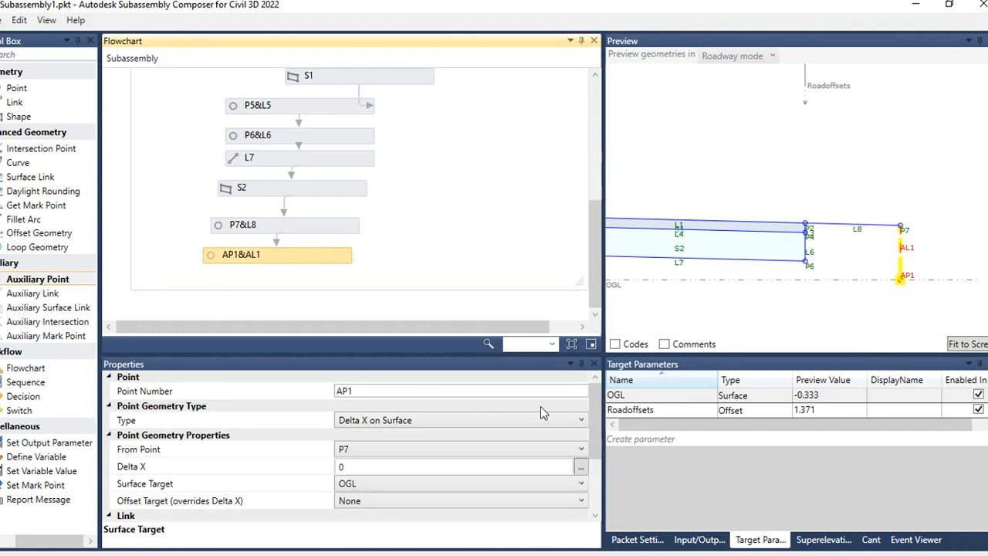
pyautogui.moveTo(594, 401); pyautogui.dragTo(595, 448)
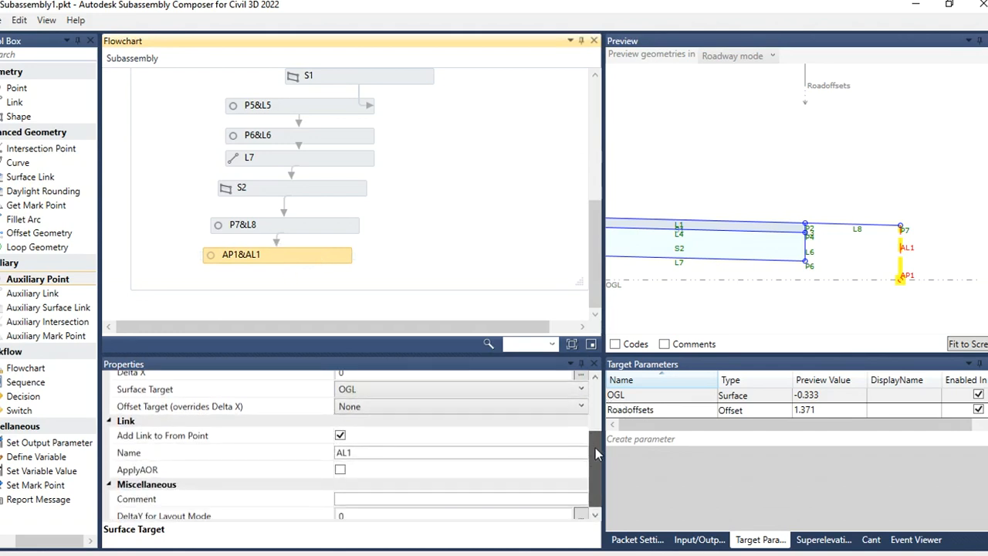
pyautogui.click(339, 436)
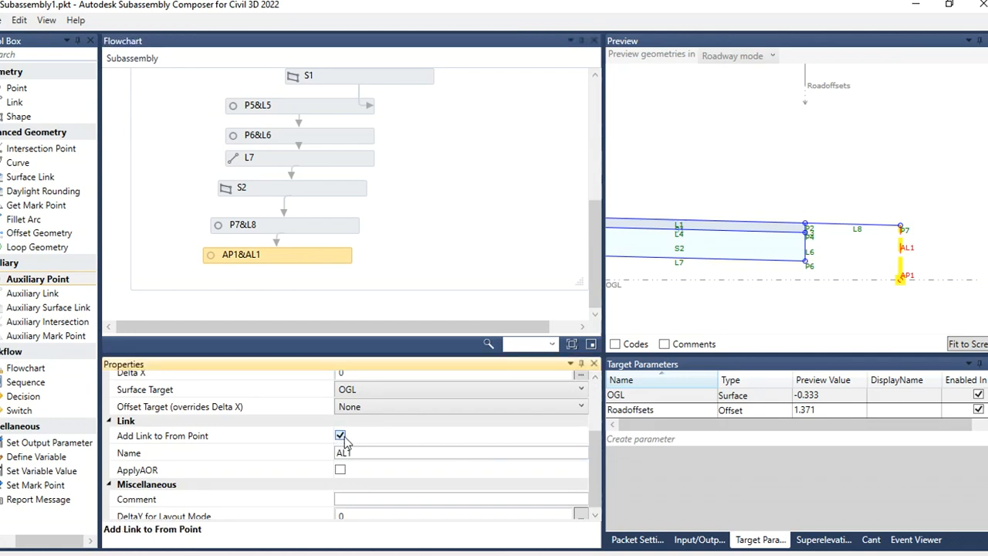
pyautogui.click(855, 297)
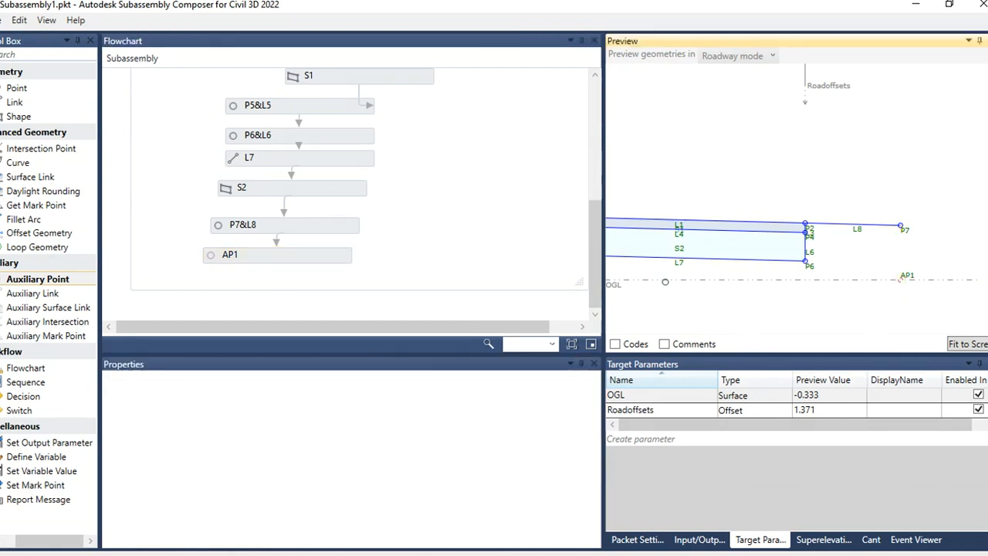
# Step: Move the OGL surface target's preview line above the pavement
pyautogui.moveTo(643, 255); pyautogui.dragTo(614, 199)
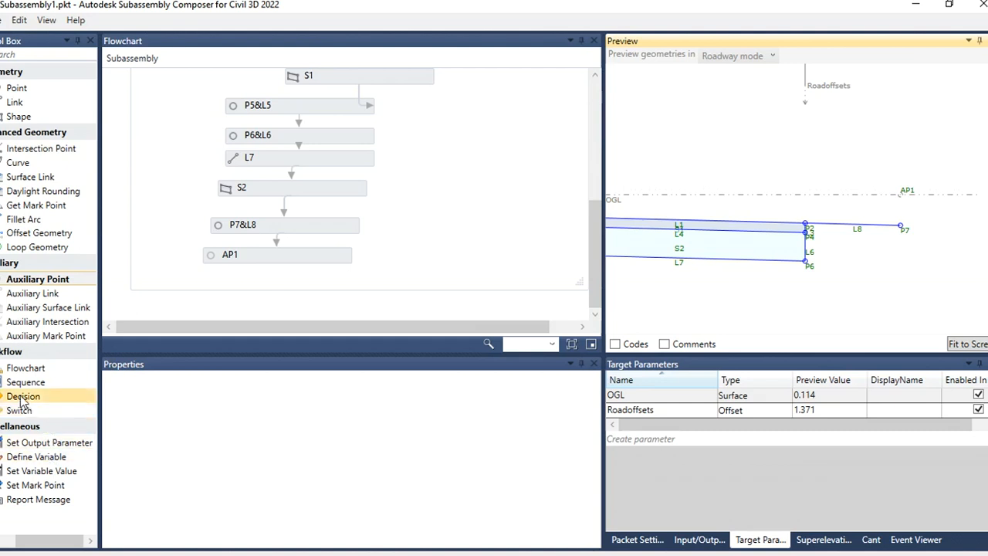
# Step: Add a Decision element to the flowchart, connected after the auxiliary point AP1
pyautogui.moveTo(24, 396); pyautogui.dragTo(467, 143)
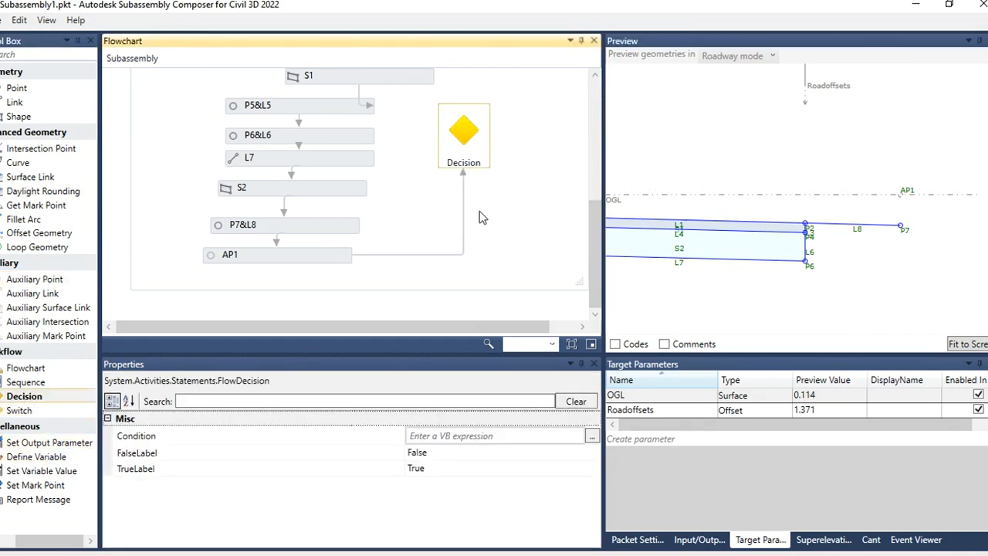
pyautogui.scroll(3, 479, 217)
pyautogui.moveTo(471, 237); pyautogui.dragTo(514, 145)
pyautogui.click(508, 221)
pyautogui.scroll(-3, 477, 183)
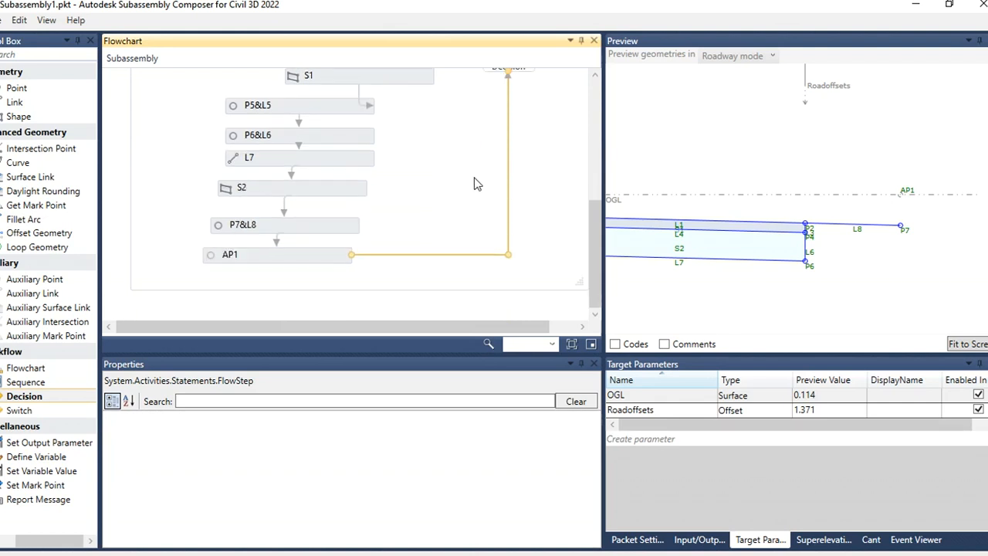
pyautogui.moveTo(506, 256); pyautogui.dragTo(459, 255)
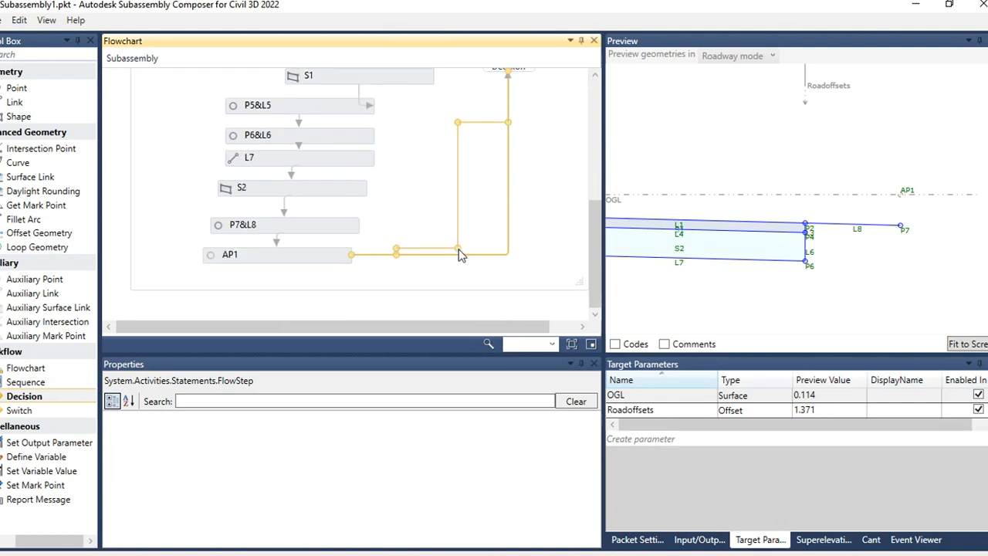
# Step: Reposition the Decision element beside the upper part of the flowchart
pyautogui.scroll(2, 512, 190)
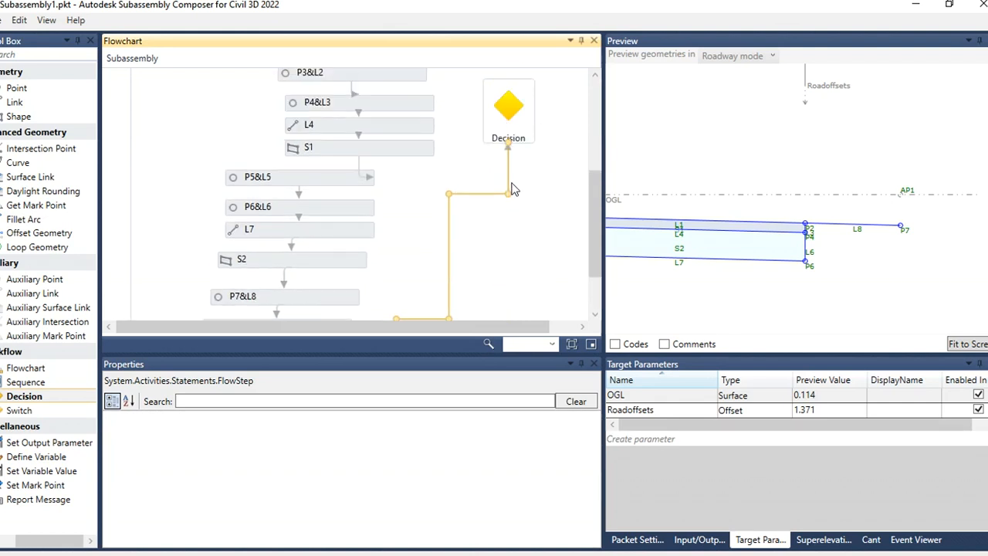
pyautogui.moveTo(508, 193); pyautogui.dragTo(485, 94)
pyautogui.moveTo(508, 189); pyautogui.dragTo(548, 99)
pyautogui.scroll(-2, 532, 124)
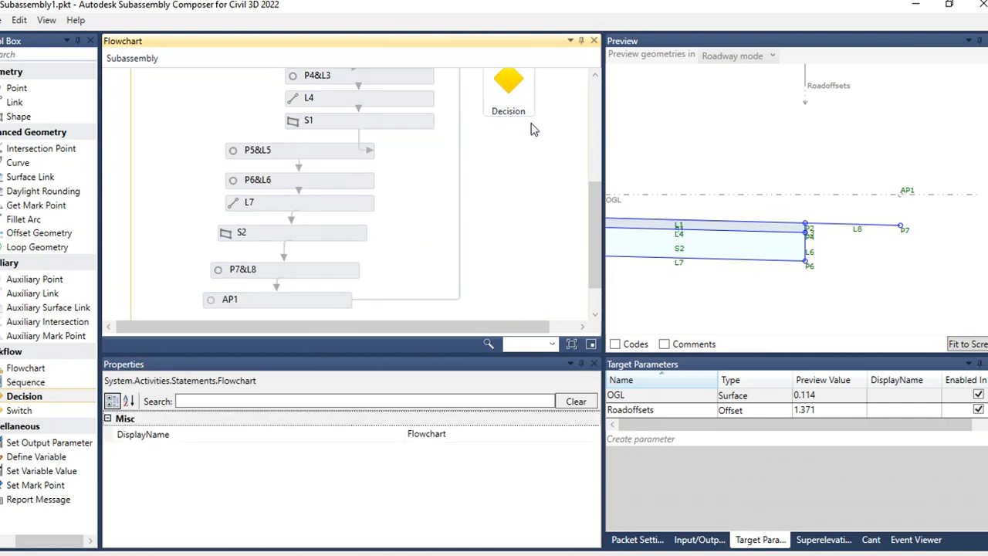
pyautogui.scroll(-1, 508, 121)
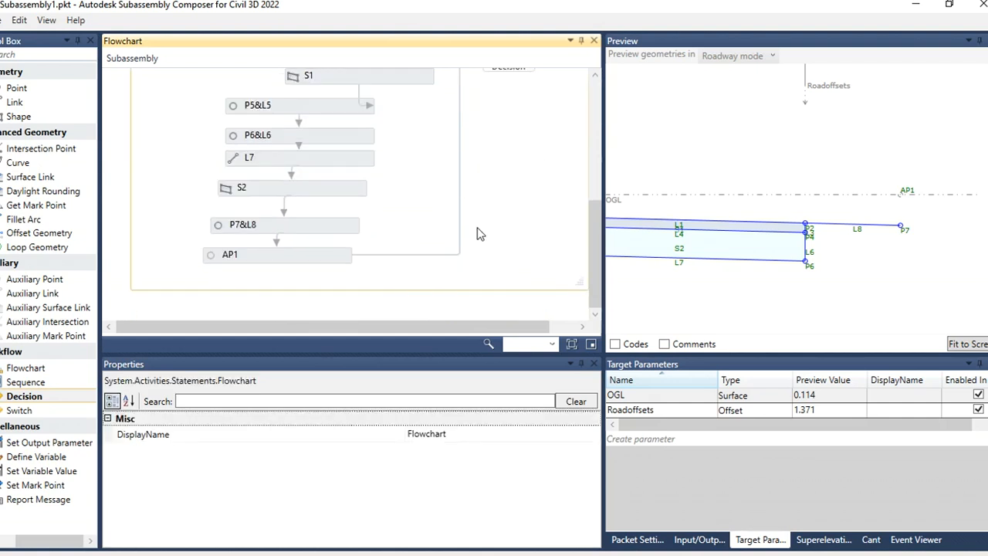
pyautogui.scroll(3, 488, 235)
pyautogui.scroll(2, 487, 228)
pyautogui.scroll(-2, 425, 193)
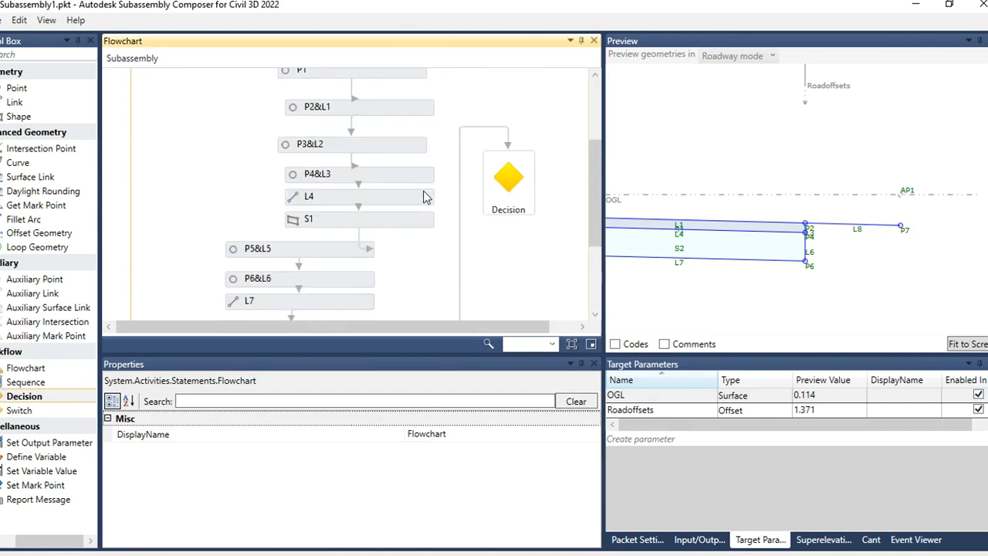
pyautogui.moveTo(508, 328); pyautogui.dragTo(569, 333)
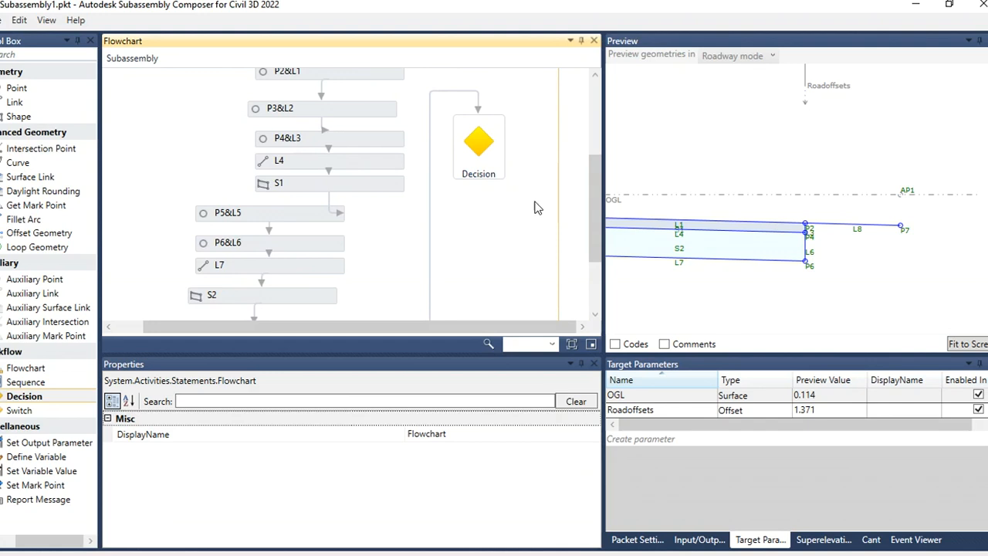
pyautogui.scroll(3, 431, 161)
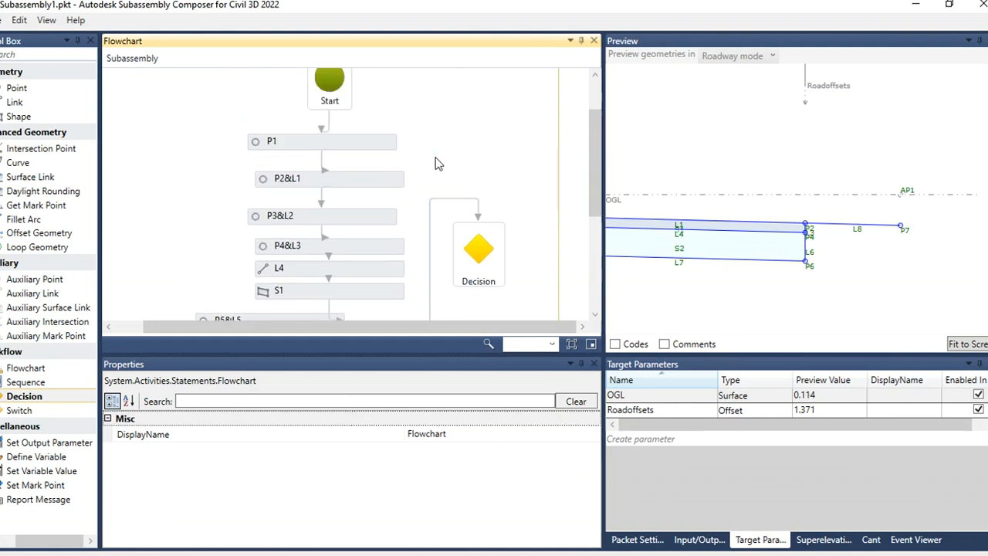
pyautogui.moveTo(479, 249); pyautogui.dragTo(487, 156)
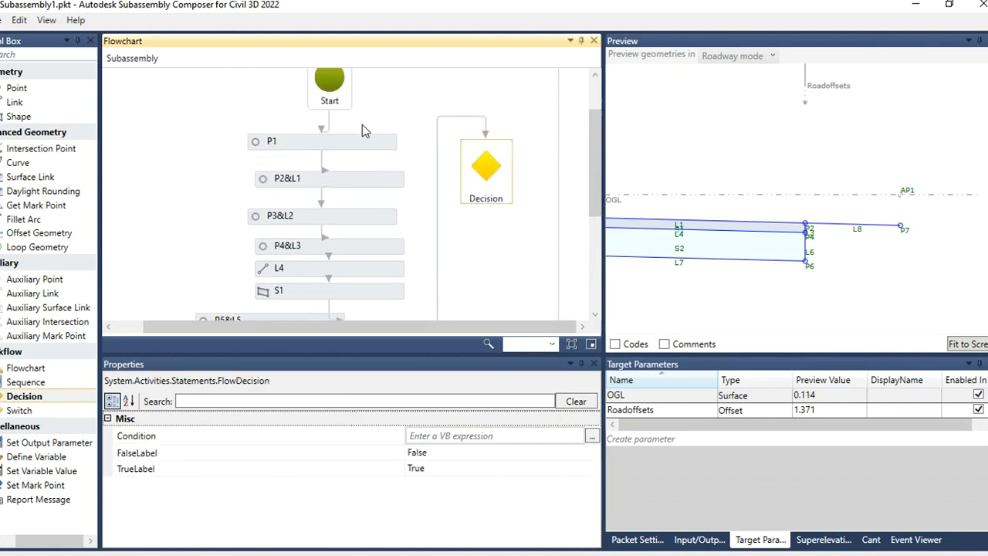
# Step: Realign the flowchart elements from P1 down to AP1 into a tidy column further left
pyautogui.moveTo(327, 146); pyautogui.dragTo(275, 138)
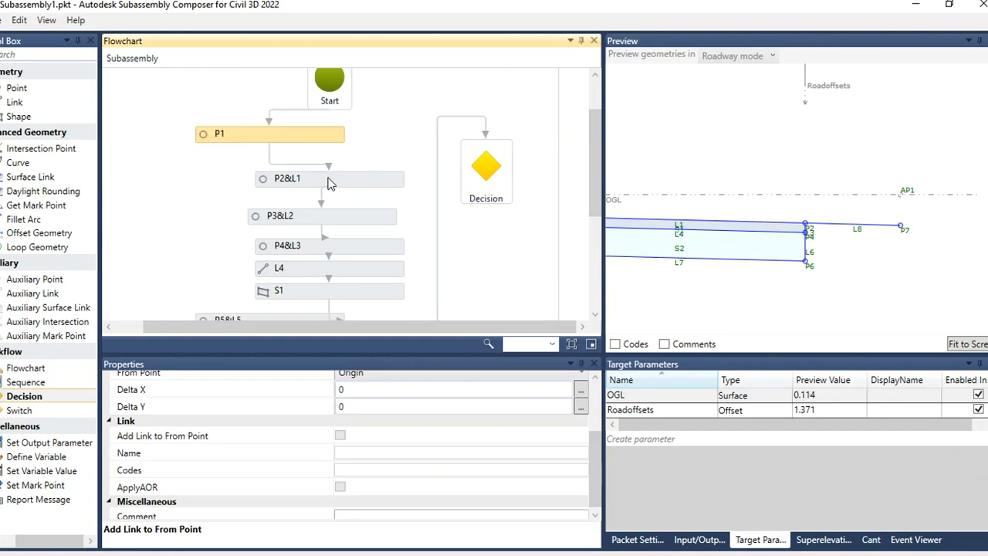
pyautogui.moveTo(325, 177); pyautogui.dragTo(247, 170)
pyautogui.moveTo(325, 215); pyautogui.dragTo(247, 206)
pyautogui.moveTo(296, 251); pyautogui.dragTo(228, 238)
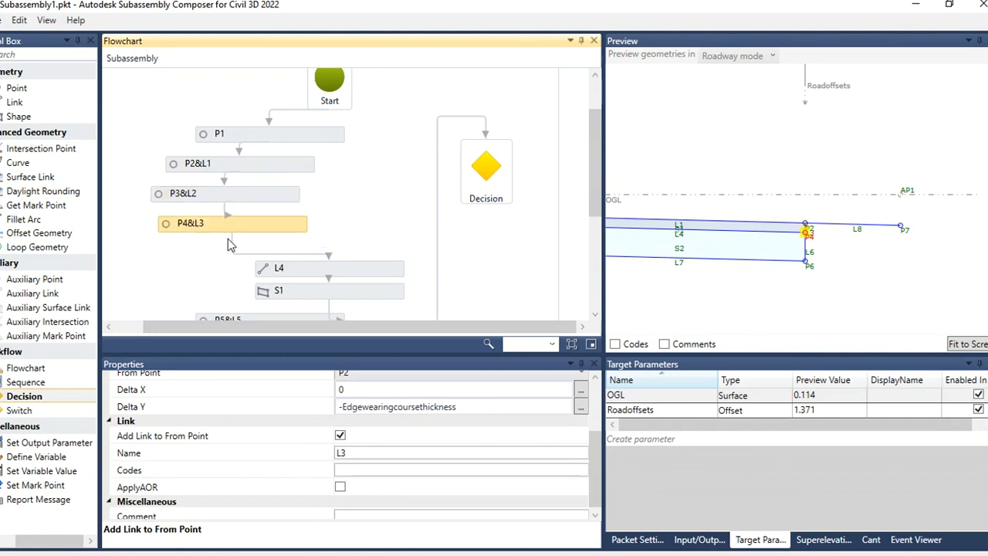
pyautogui.click(297, 268)
pyautogui.moveTo(297, 268); pyautogui.dragTo(216, 260)
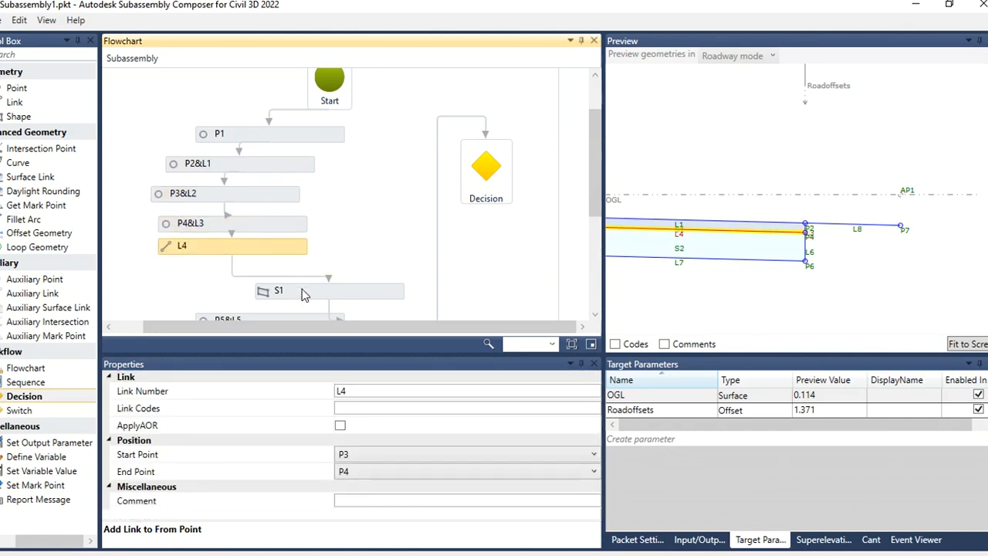
pyautogui.moveTo(301, 293); pyautogui.dragTo(201, 236)
pyautogui.scroll(-1, 242, 229)
pyautogui.moveTo(224, 279); pyautogui.dragTo(199, 279)
pyautogui.scroll(-1, 243, 249)
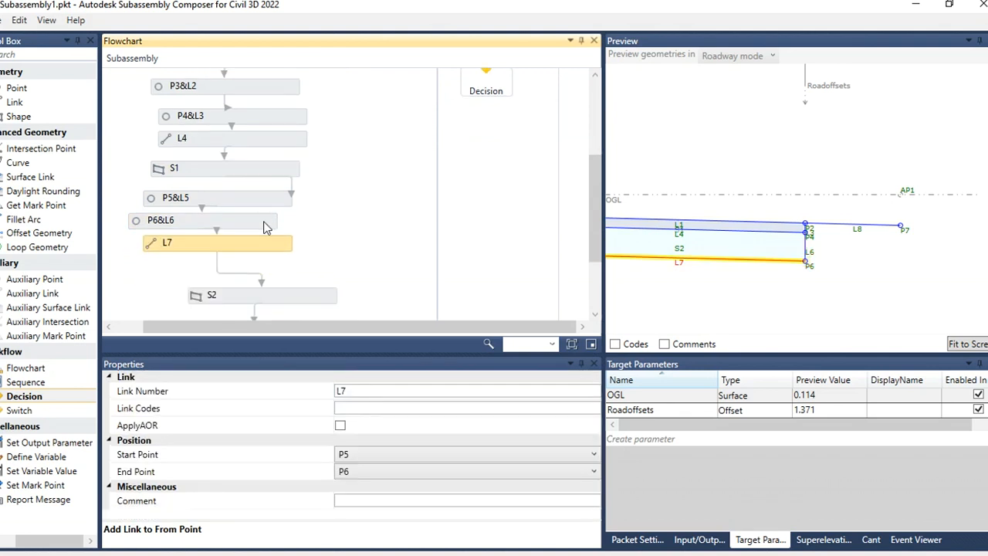
pyautogui.scroll(-1, 264, 247)
pyautogui.moveTo(272, 266); pyautogui.dragTo(229, 250)
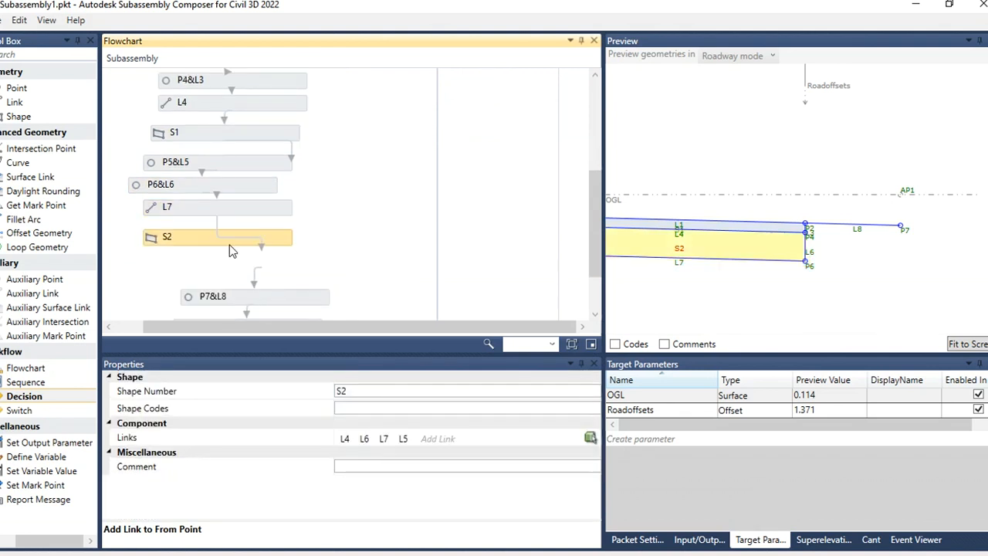
pyautogui.moveTo(222, 298); pyautogui.dragTo(205, 271)
pyautogui.scroll(-2, 291, 250)
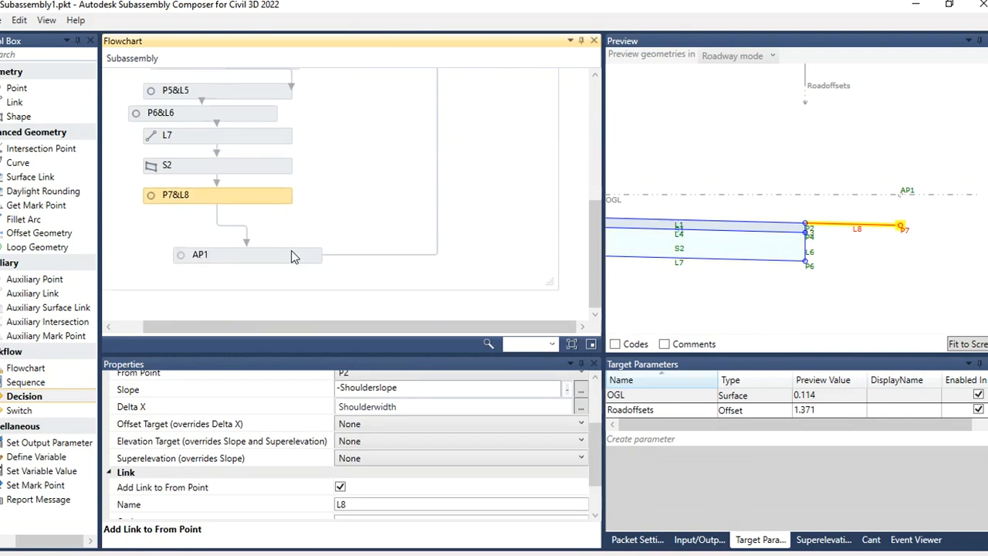
pyautogui.moveTo(291, 252); pyautogui.dragTo(267, 234)
pyautogui.scroll(2, 430, 247)
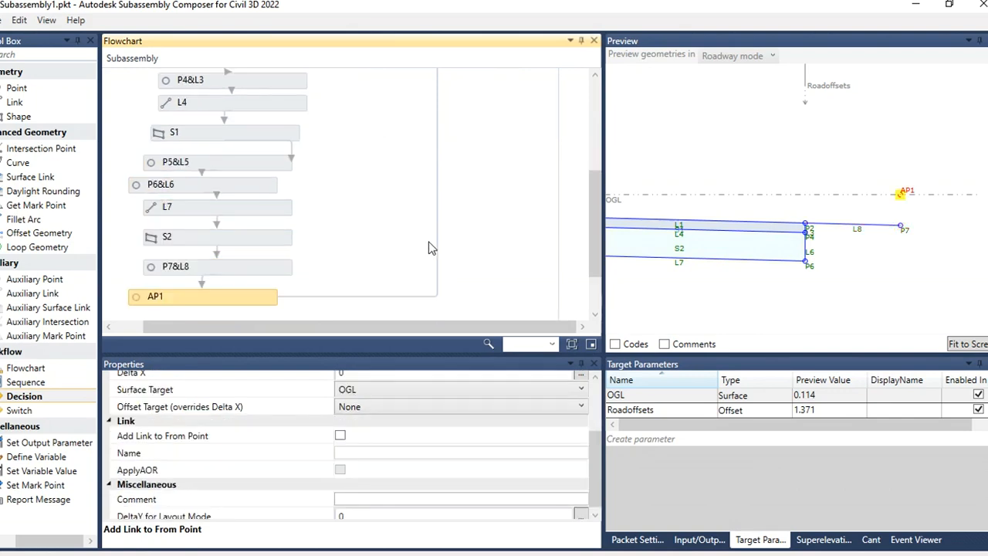
pyautogui.scroll(6, 430, 247)
# Step: Reroute the connector leading to the Decision and open the Event Viewer
pyautogui.moveTo(486, 233); pyautogui.dragTo(434, 238)
pyautogui.scroll(-6, 494, 193)
pyautogui.scroll(4, 498, 189)
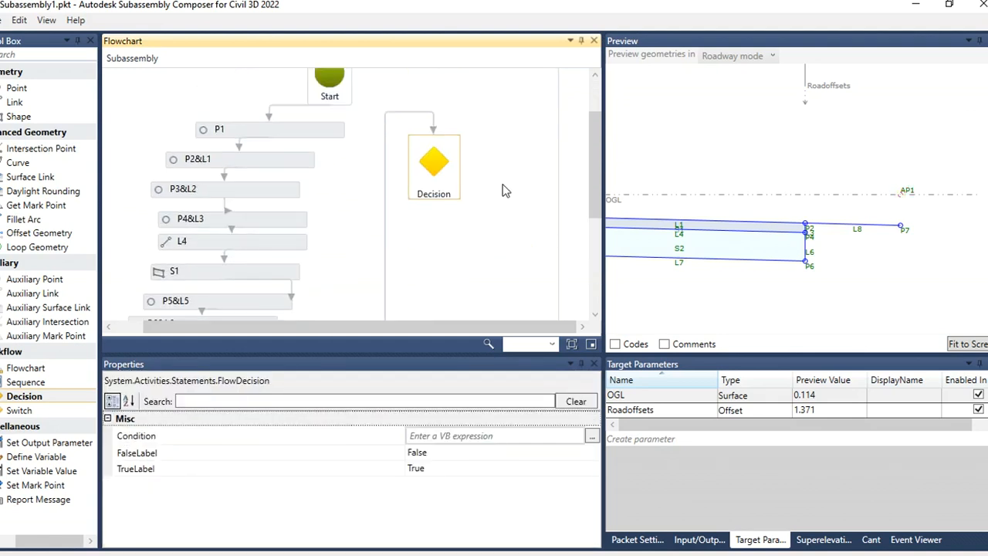
pyautogui.scroll(2, 506, 188)
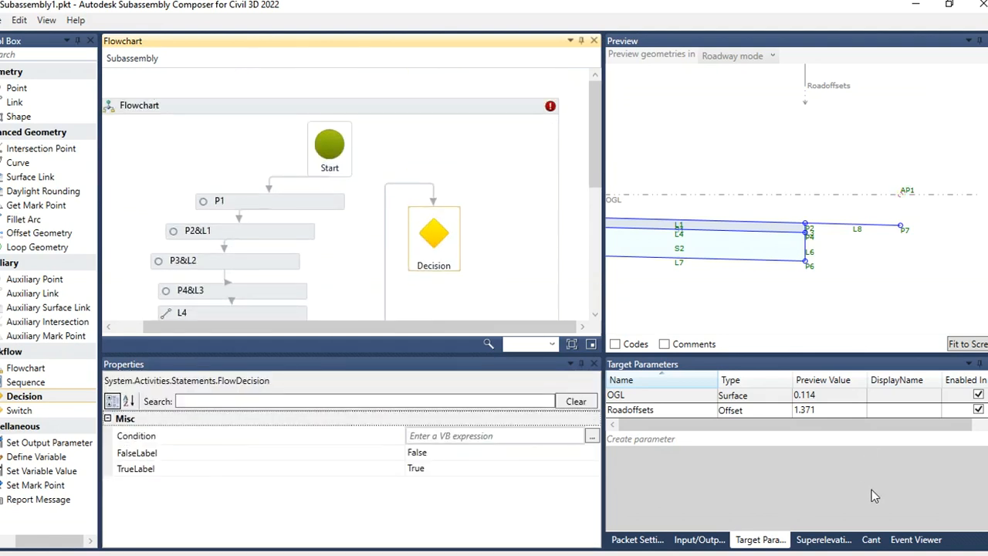
pyautogui.click(918, 540)
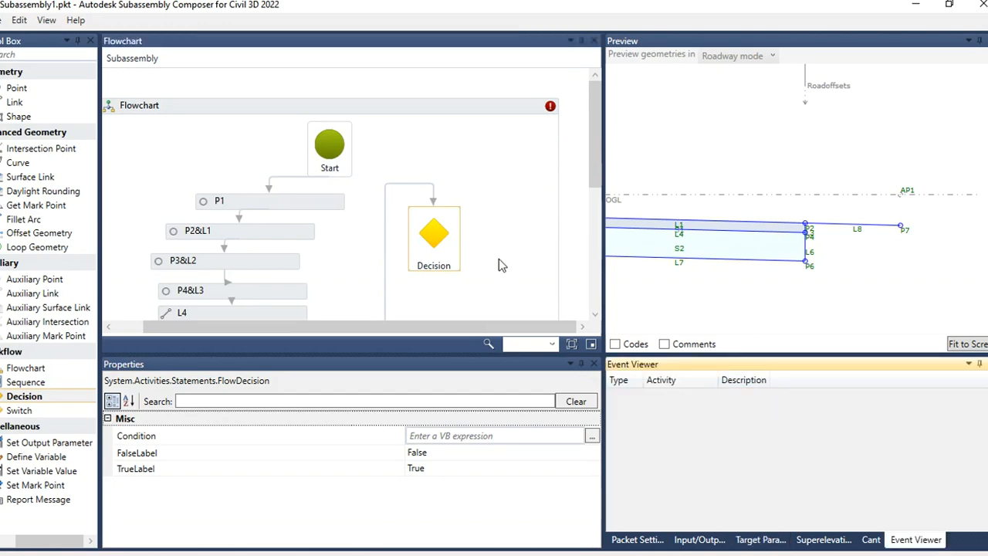
# Step: Move the Decision element to the right and reshape its incoming connector
pyautogui.scroll(-1, 594, 160)
pyautogui.moveTo(596, 164); pyautogui.dragTo(602, 195)
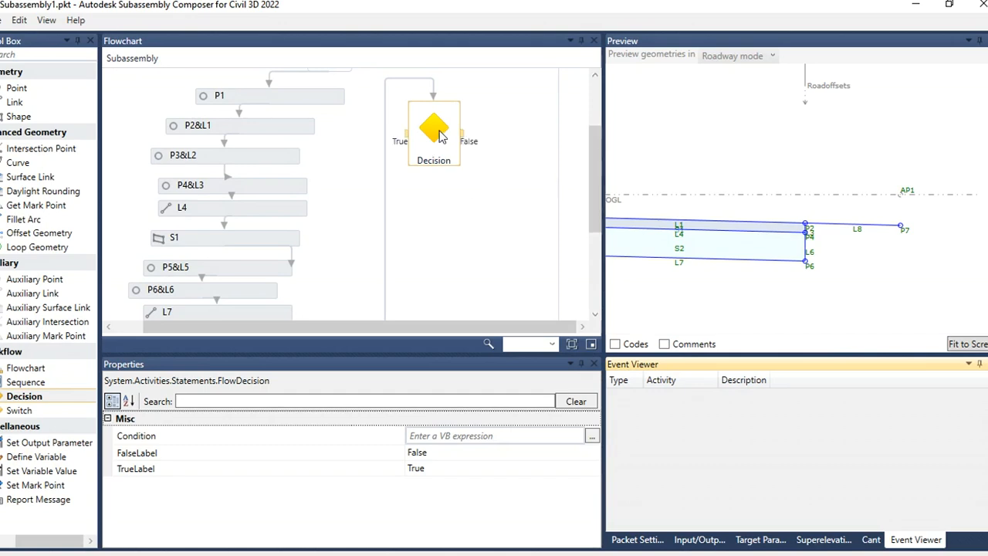
pyautogui.moveTo(440, 131); pyautogui.dragTo(472, 149)
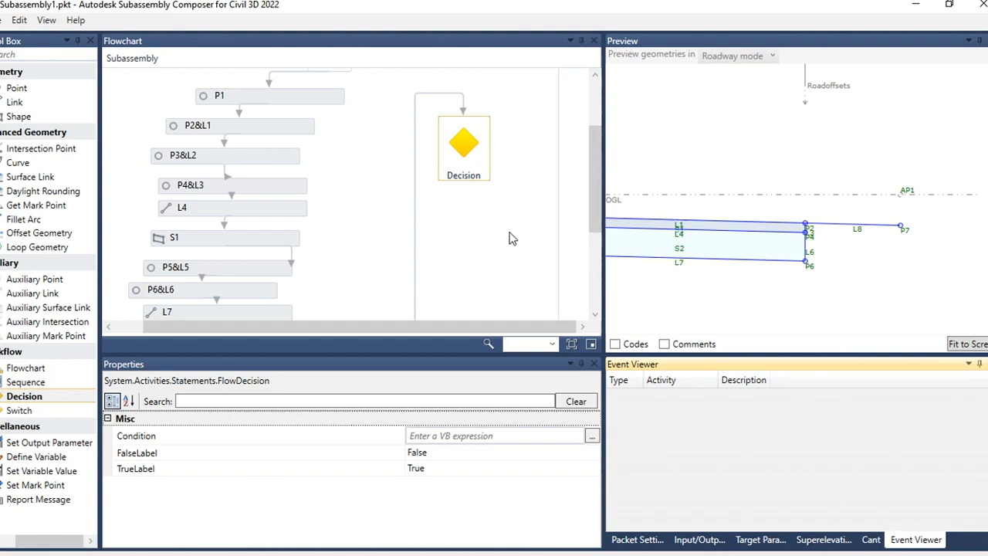
pyautogui.click(415, 209)
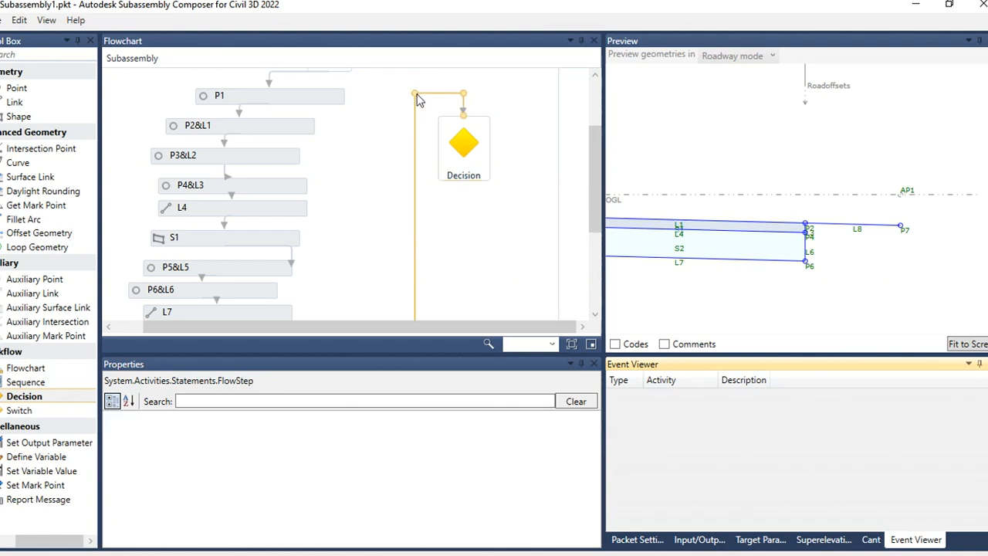
pyautogui.moveTo(416, 99); pyautogui.dragTo(360, 90)
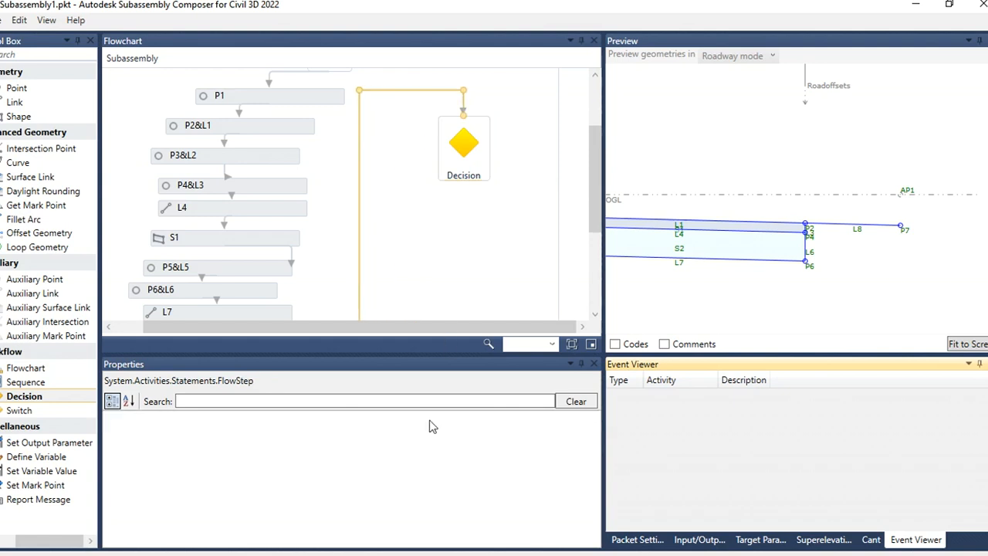
pyautogui.click(475, 151)
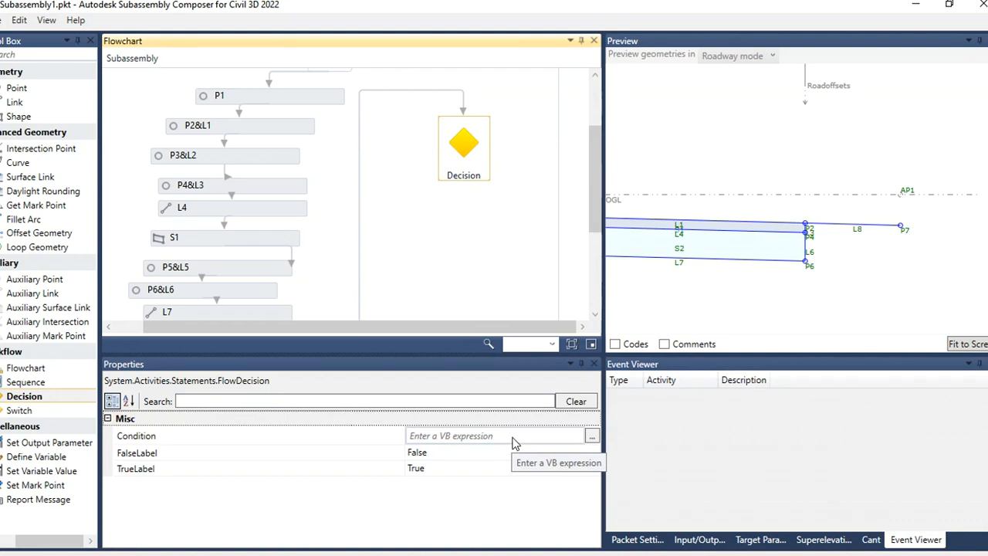
# Step: Set the Decision's condition to P7.Y>AP1.Y
pyautogui.click(629, 165)
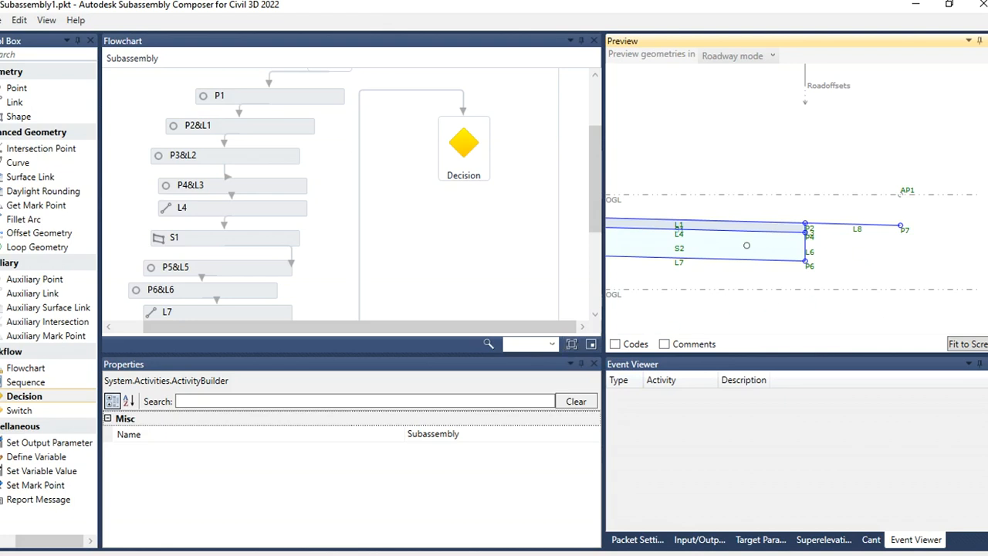
pyautogui.scroll(-1, 725, 195)
pyautogui.click(475, 149)
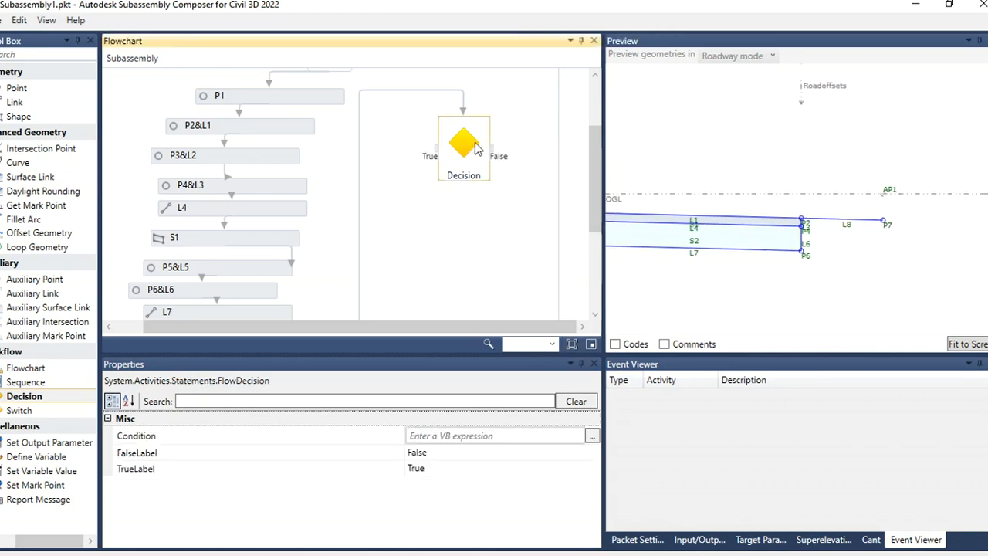
pyautogui.click(463, 435)
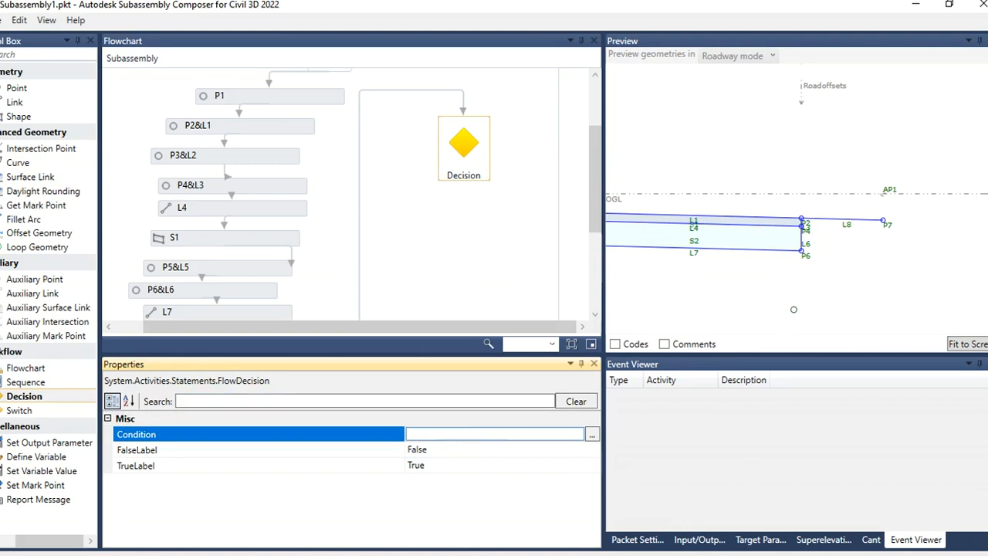
pyautogui.write('P7.Y>AP1')
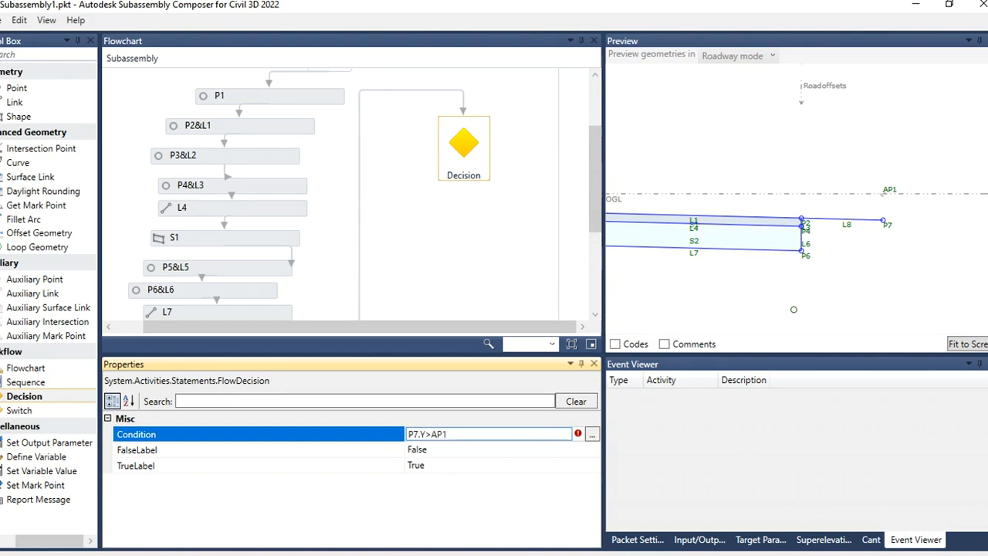
pyautogui.write('Y')
pyautogui.click(475, 450)
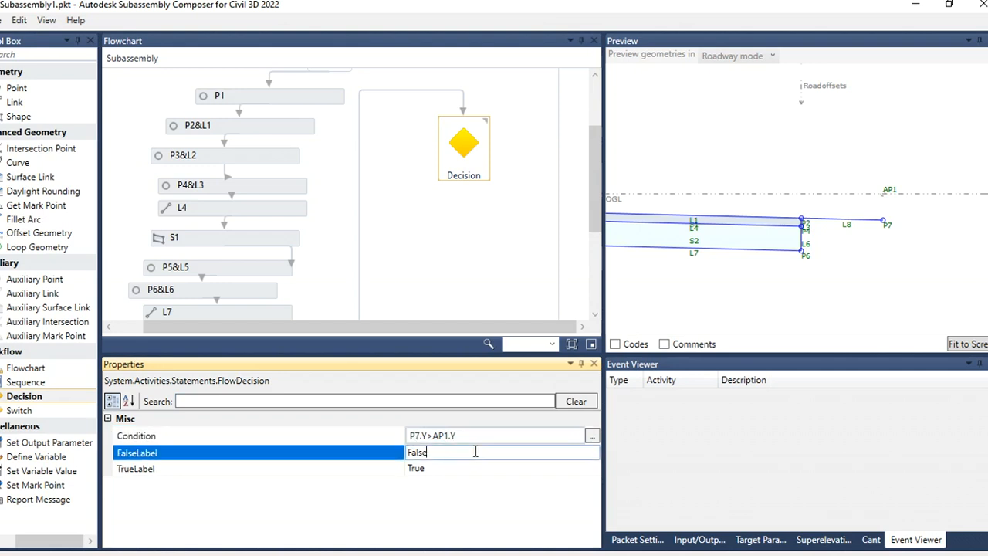
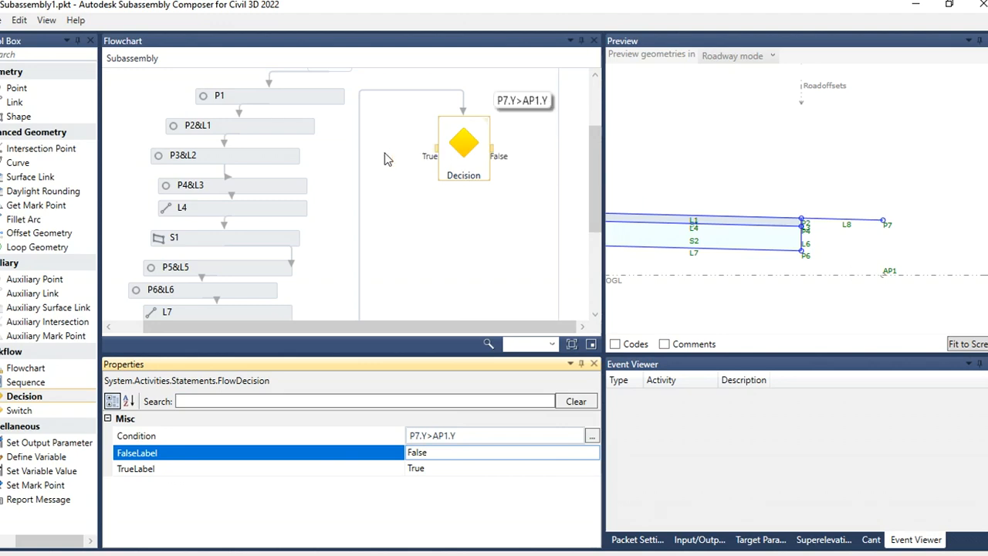
# Step: Add a new Point element to the flowchart on the Decision's True branch and route its connector neatly
pyautogui.moveTo(440, 157)
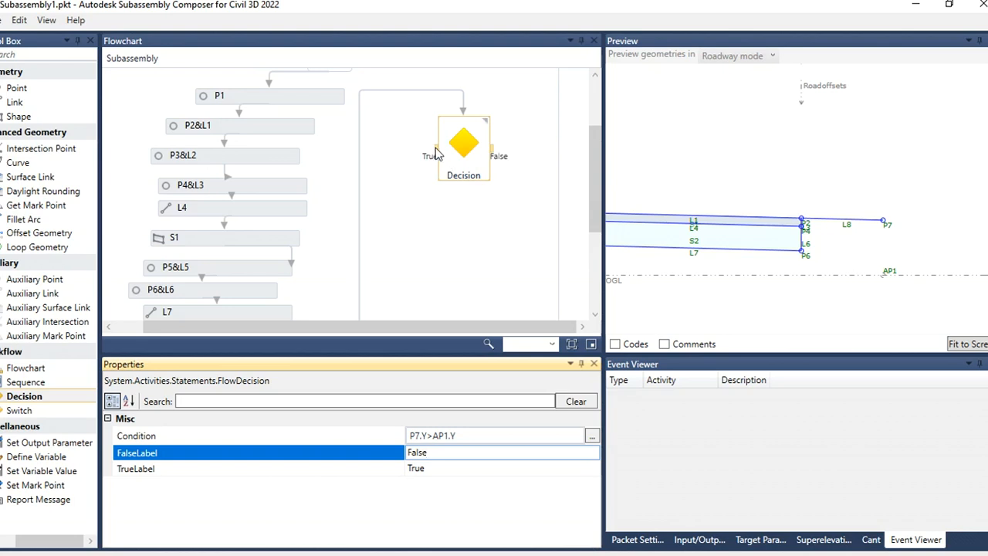
pyautogui.click(11, 90)
pyautogui.moveTo(11, 90); pyautogui.dragTo(486, 206)
pyautogui.click(455, 202)
pyautogui.click(485, 205)
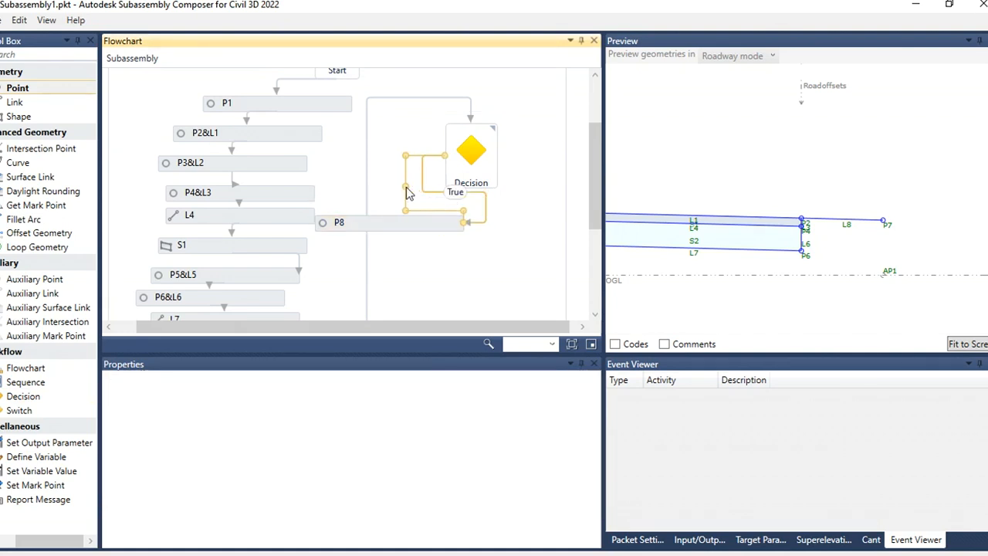
pyautogui.click(514, 286)
pyautogui.moveTo(396, 227); pyautogui.dragTo(426, 254)
pyautogui.click(518, 245)
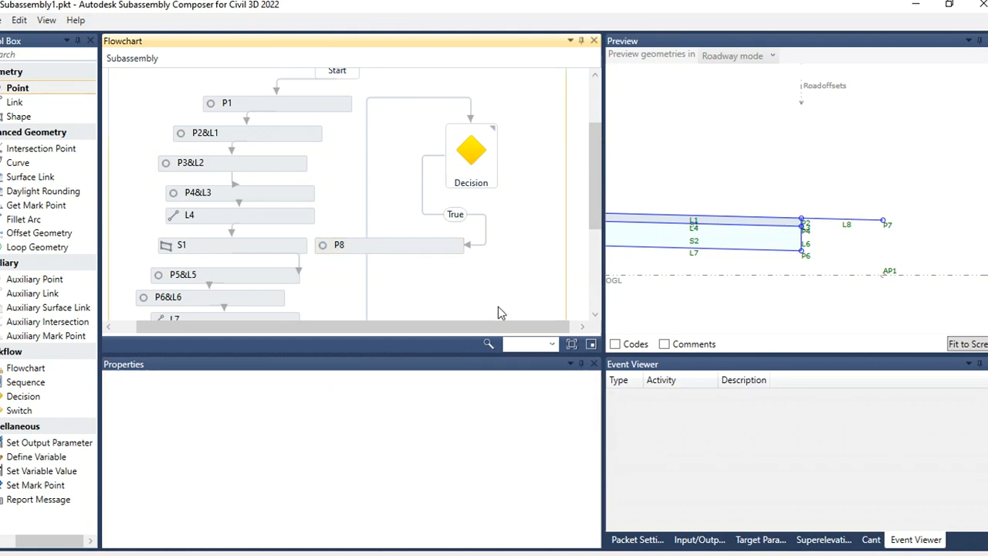
pyautogui.click(583, 327)
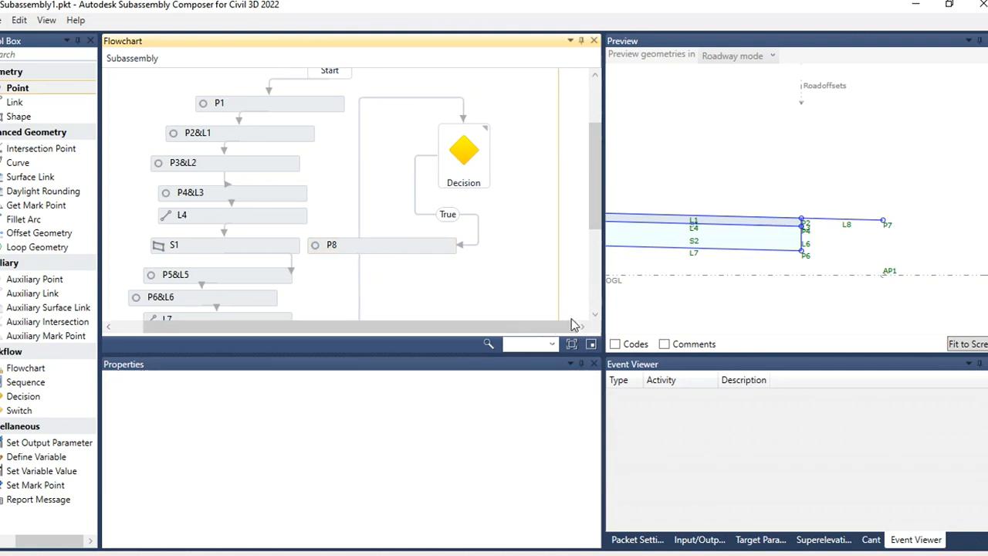
pyautogui.click(423, 256)
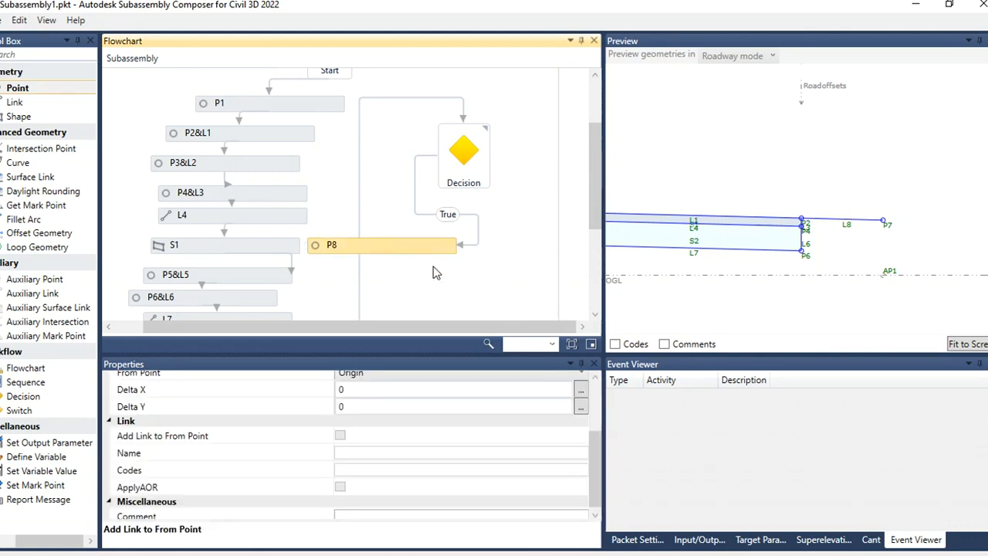
# Step: Set the True-branch point to Slope to Surface, starting from P7 and targeting the OGL surface
pyautogui.moveTo(595, 441); pyautogui.dragTo(596, 406)
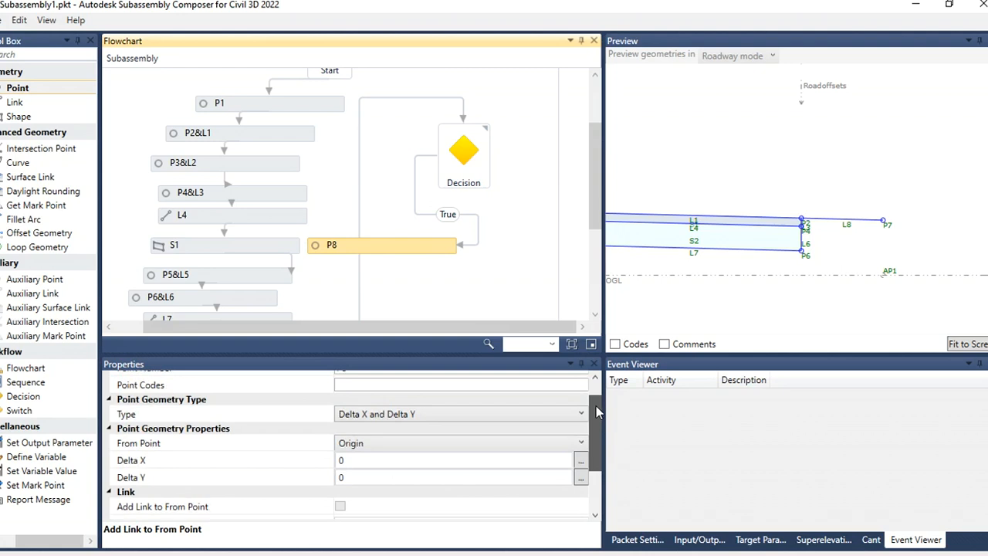
pyautogui.click(497, 414)
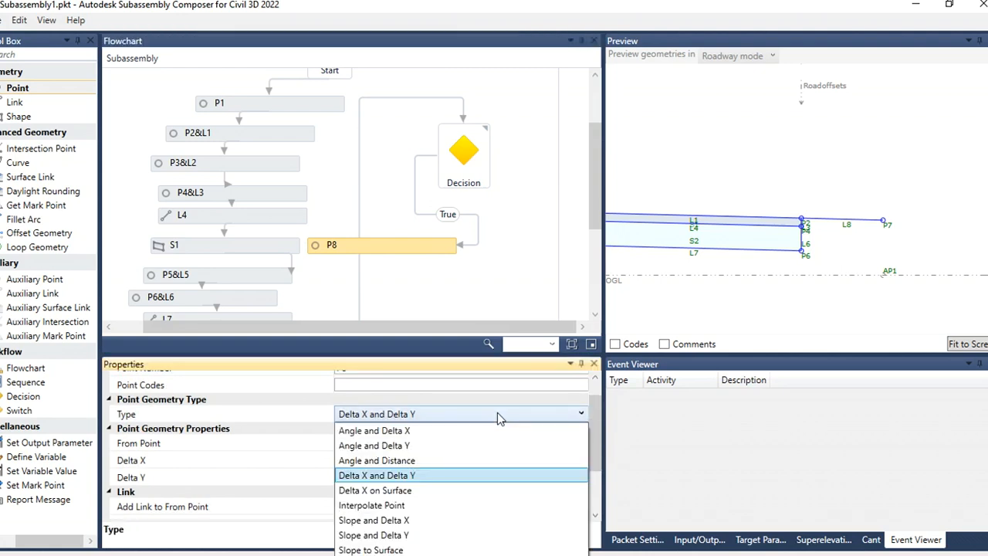
pyautogui.click(424, 550)
pyautogui.scroll(-1, 589, 444)
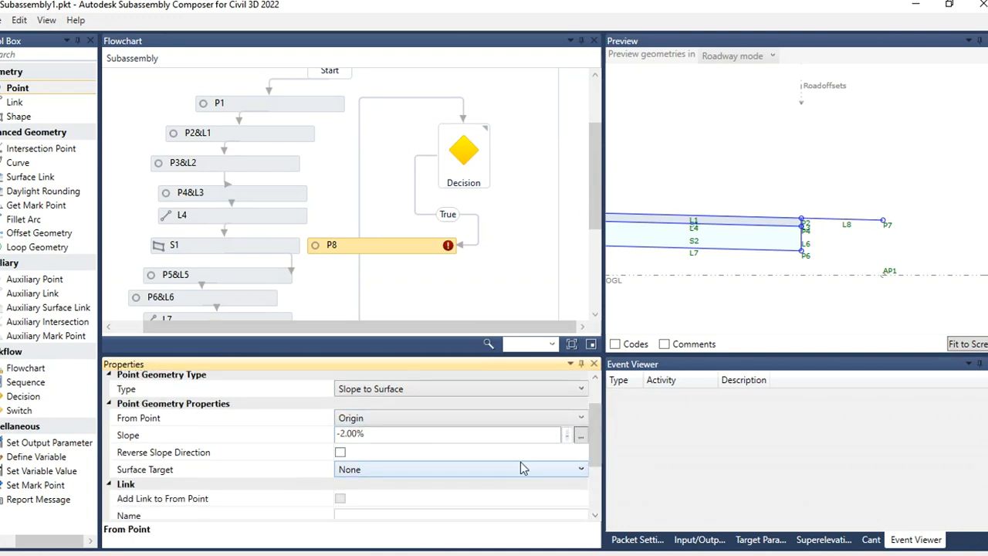
pyautogui.click(477, 471)
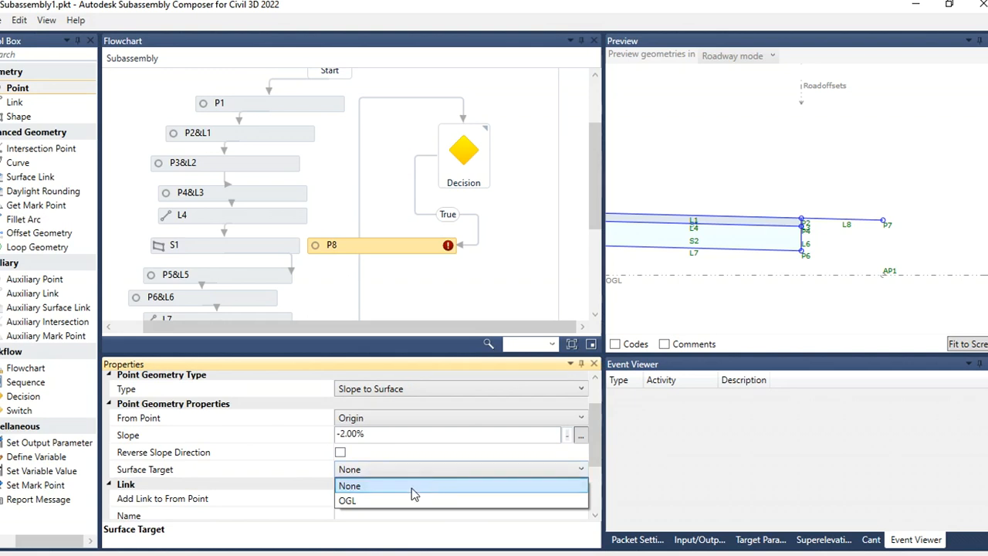
pyautogui.click(406, 500)
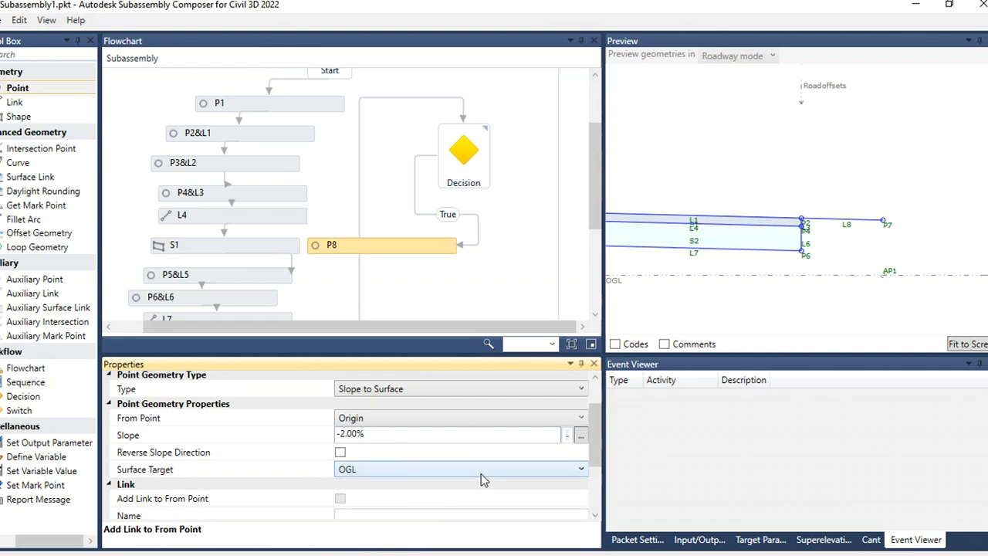
pyautogui.click(391, 424)
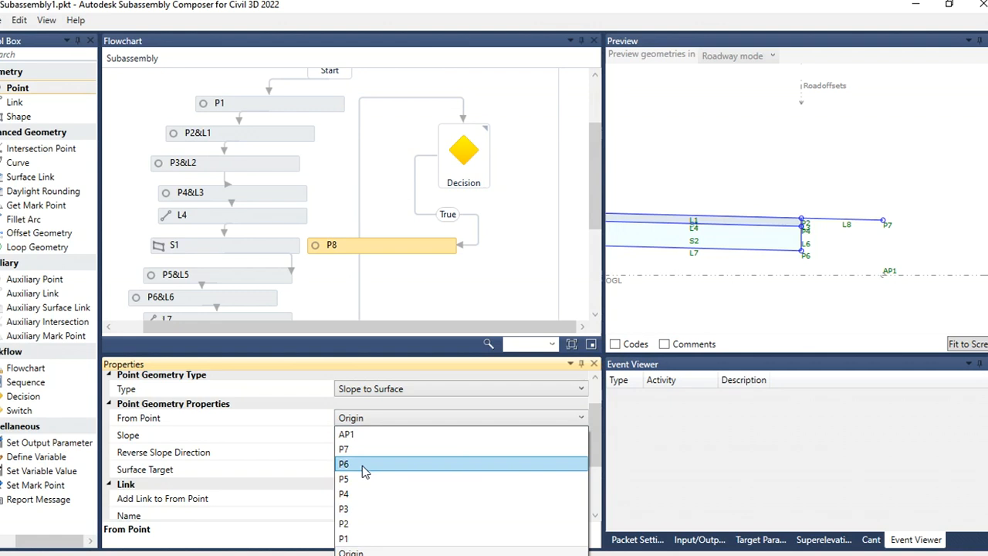
pyautogui.click(365, 451)
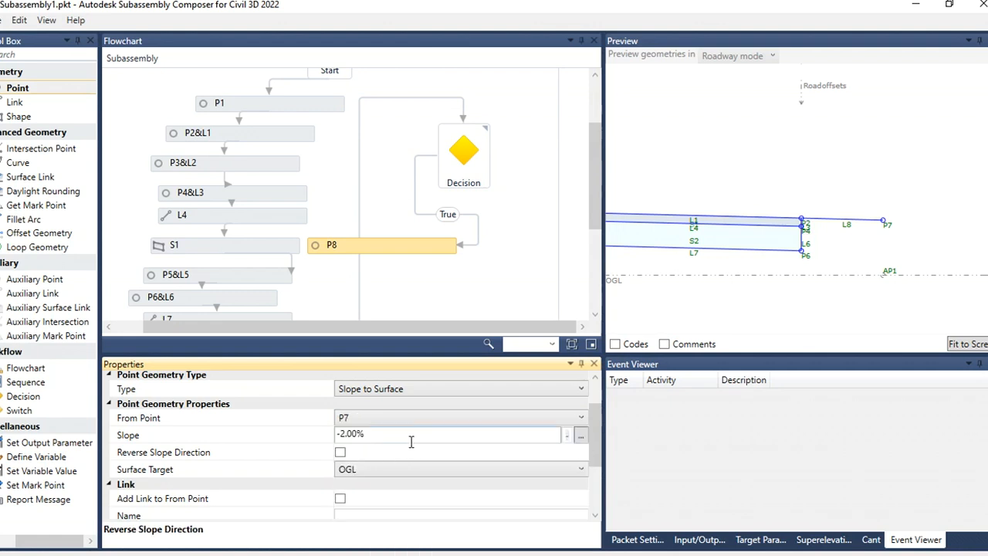
# Step: Create a new input parameter named Embankmentslope with type Slope
pyautogui.click(691, 541)
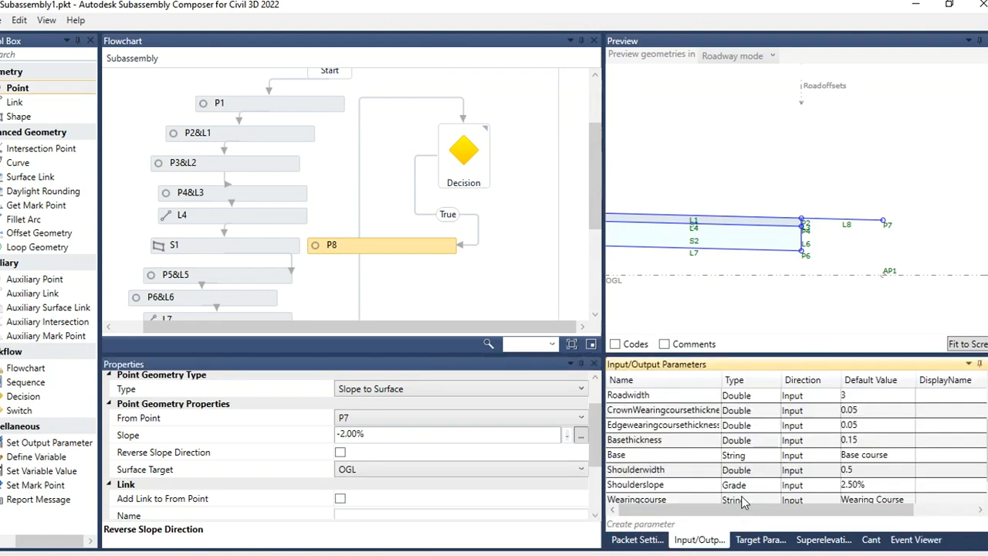
pyautogui.scroll(-1, 730, 467)
pyautogui.click(657, 524)
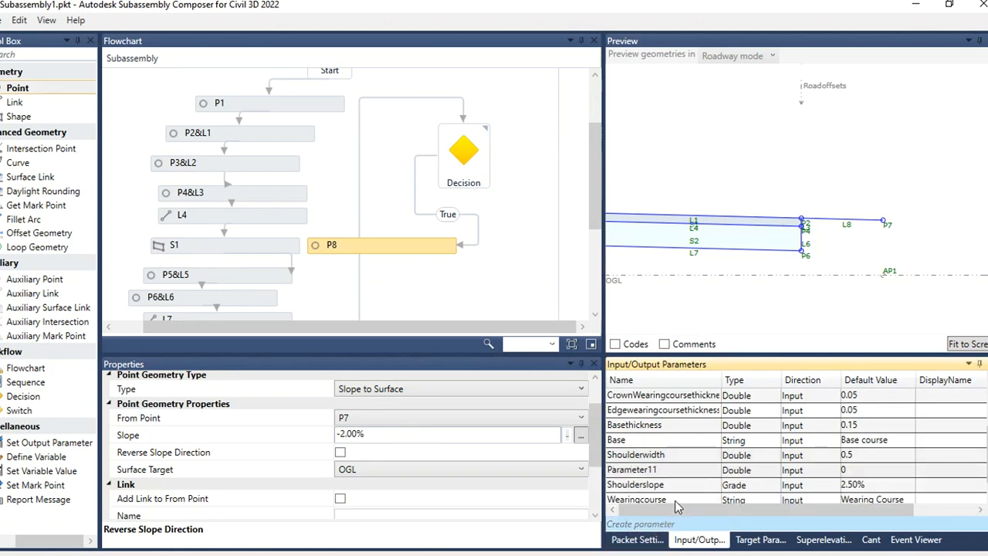
pyautogui.click(676, 469)
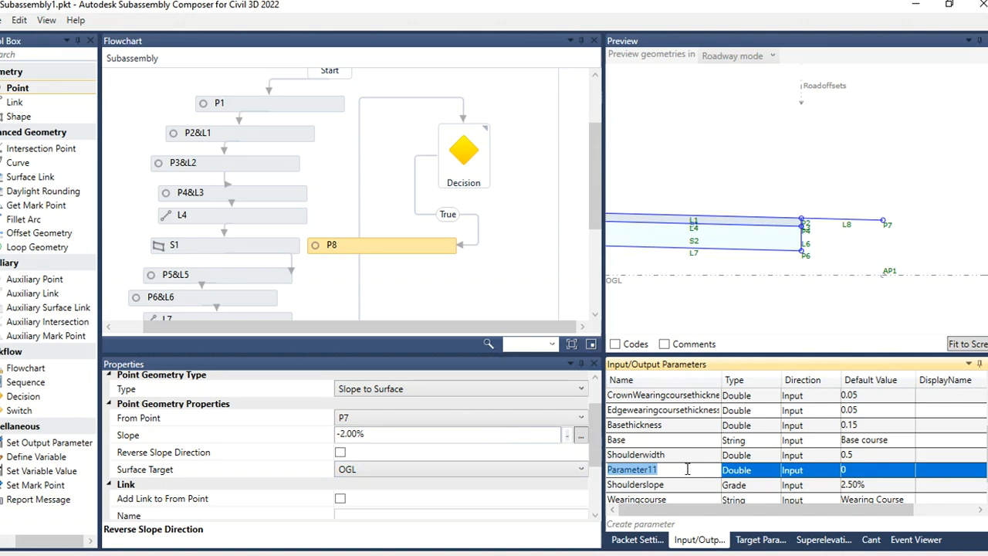
pyautogui.write('Embankmen')
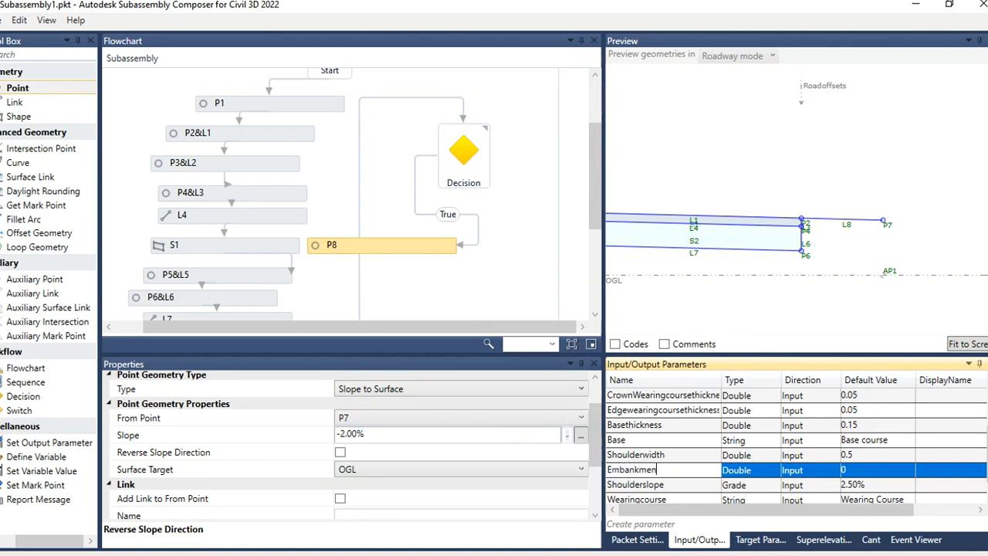
pyautogui.write('tslope')
pyautogui.click(760, 476)
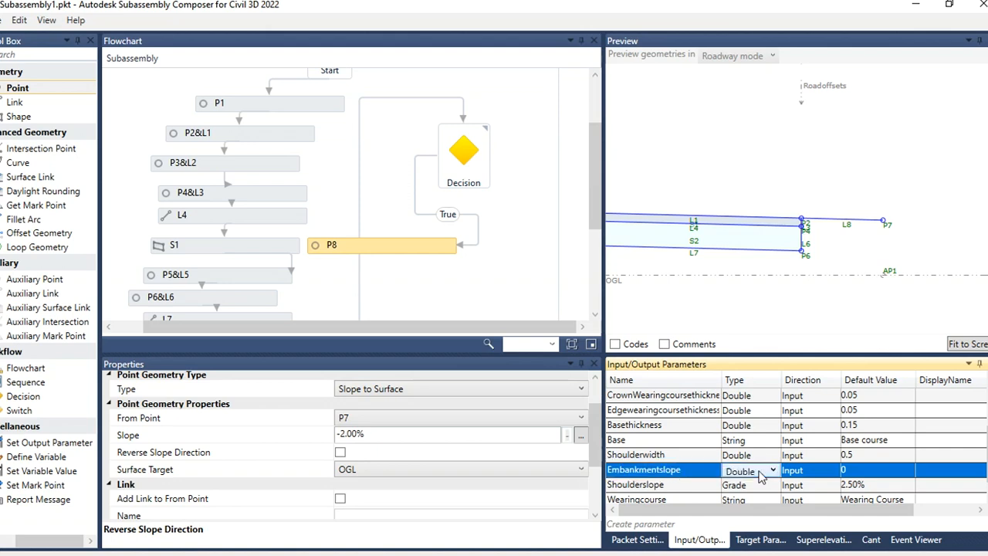
pyautogui.click(761, 476)
pyautogui.click(741, 372)
# Step: Set the Embankmentslope parameter's default value to 1:1
pyautogui.click(855, 470)
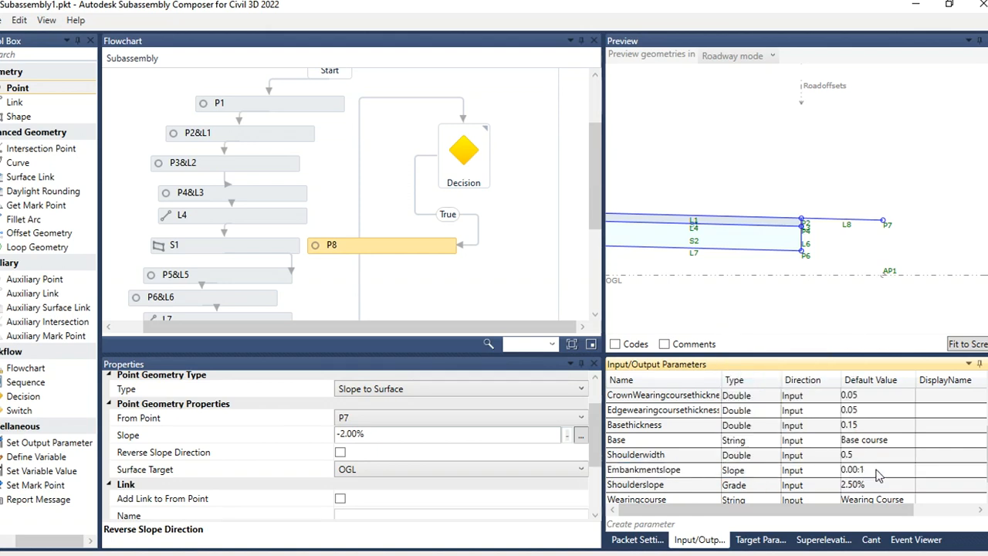
pyautogui.click(877, 473)
pyautogui.hotkey('ctrl', 'a')
pyautogui.press('BackSpace')
pyautogui.write('1')
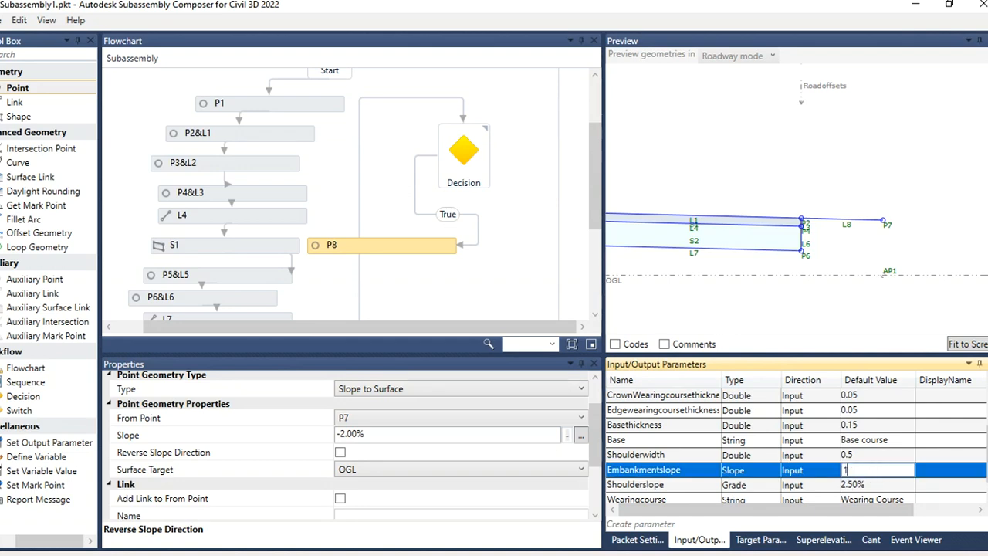
pyautogui.click(865, 455)
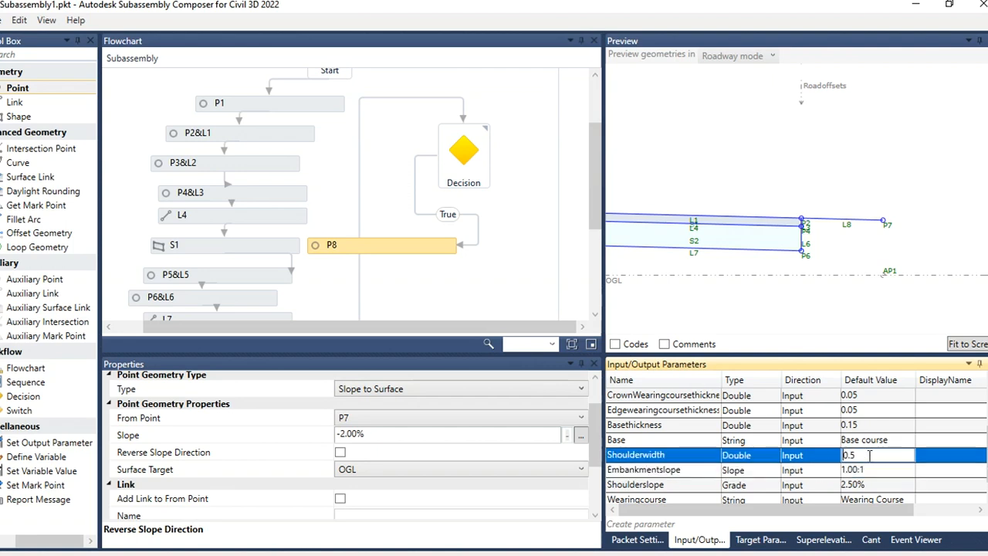
# Step: Set the True-branch point's slope to -Embankmentslope using the parameter name
pyautogui.click(666, 471)
pyautogui.click(695, 472)
pyautogui.hotkey('ctrl', 'c')
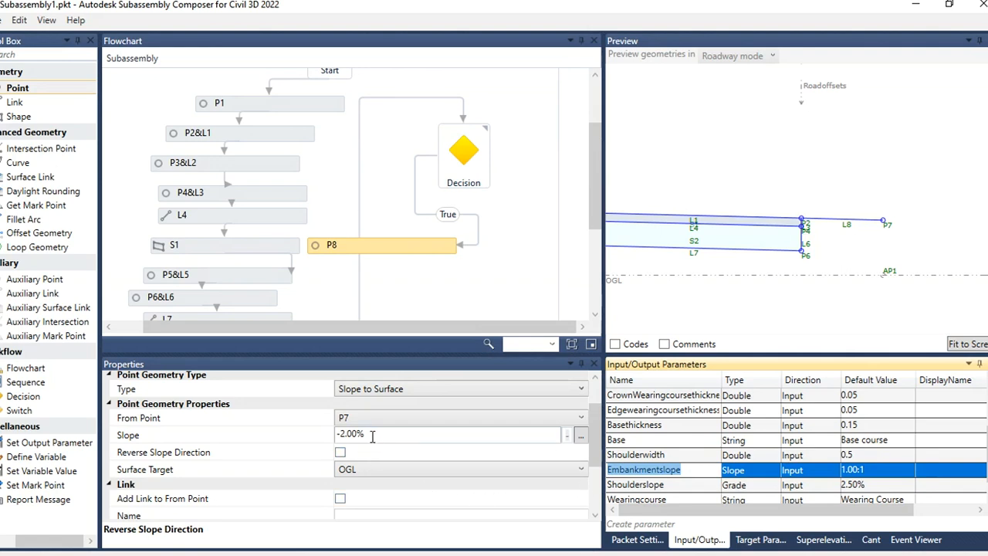
pyautogui.moveTo(372, 436); pyautogui.dragTo(342, 437)
pyautogui.hotkey('ctrl', 'v')
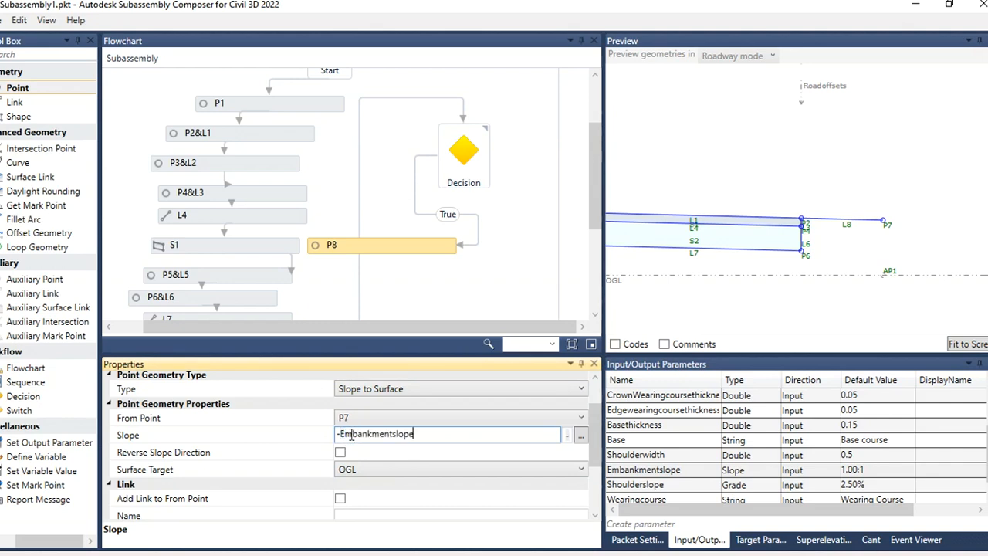
pyautogui.click(825, 326)
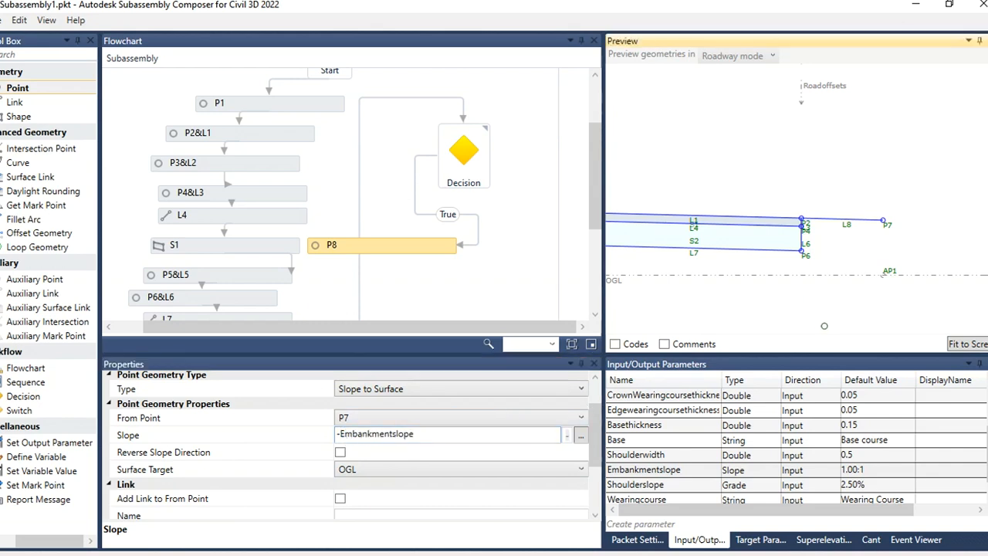
# Step: Enable a link from P8 back to its from point
pyautogui.click(434, 247)
pyautogui.moveTo(590, 417); pyautogui.dragTo(596, 478)
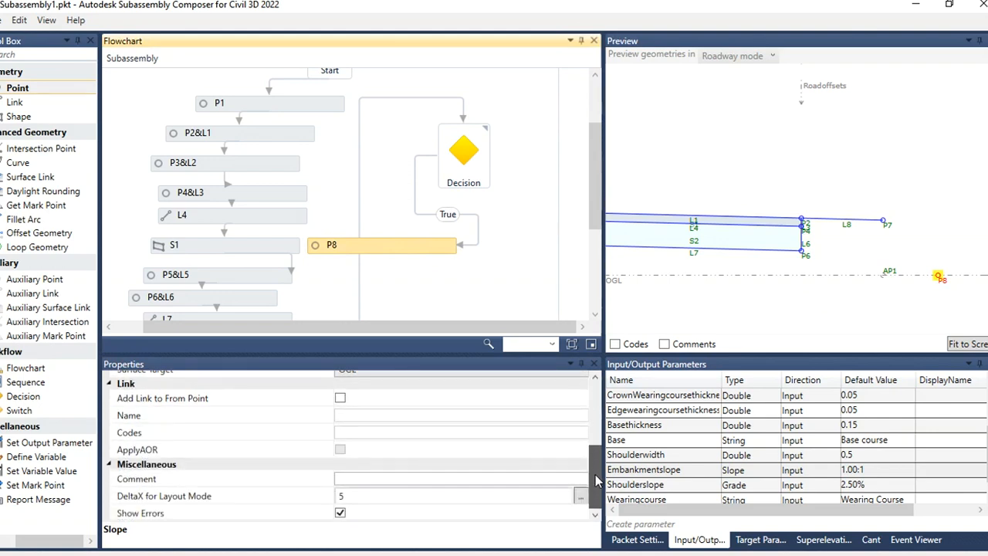
pyautogui.click(340, 399)
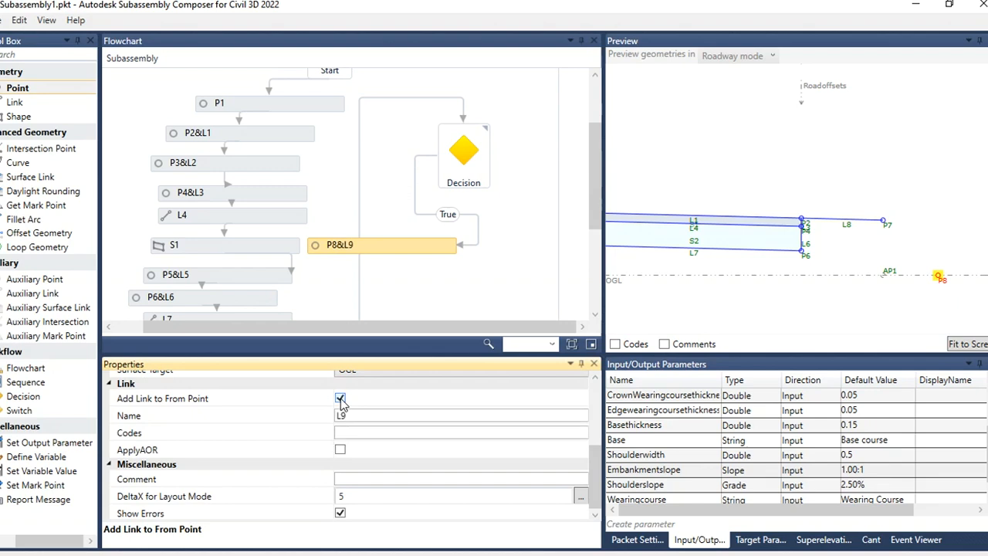
pyautogui.click(824, 318)
pyautogui.scroll(-6, 881, 271)
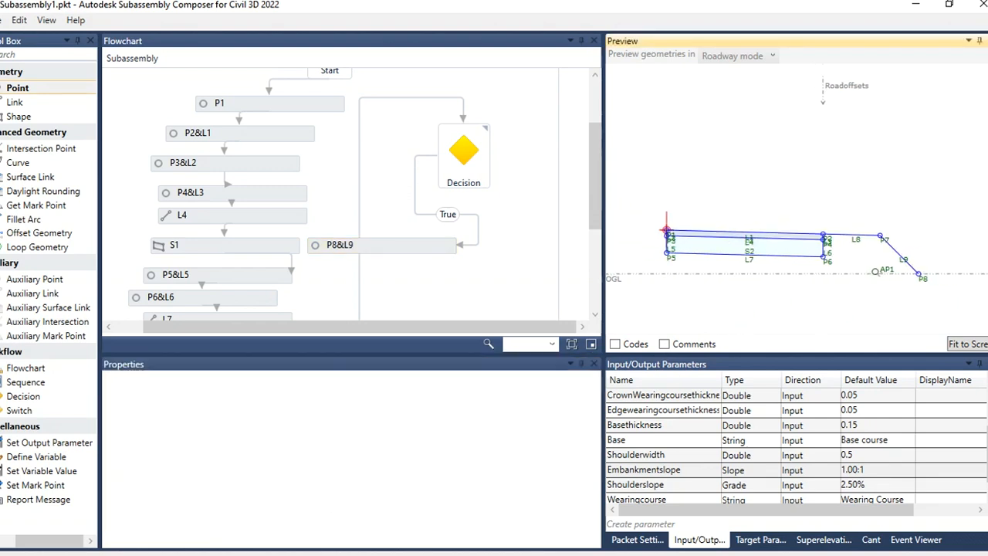
pyautogui.scroll(1, 628, 271)
pyautogui.moveTo(617, 281); pyautogui.dragTo(620, 314)
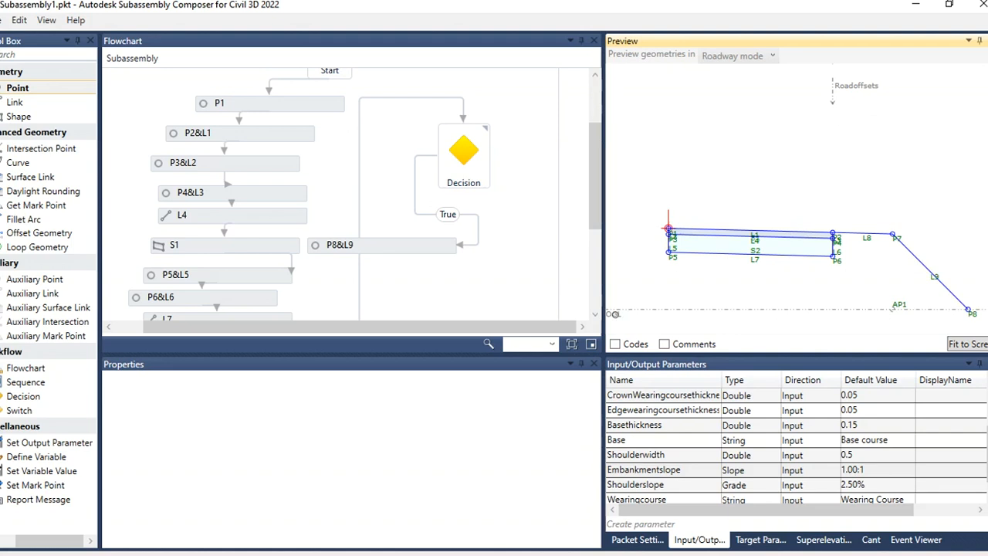
pyautogui.moveTo(614, 314); pyautogui.dragTo(627, 182)
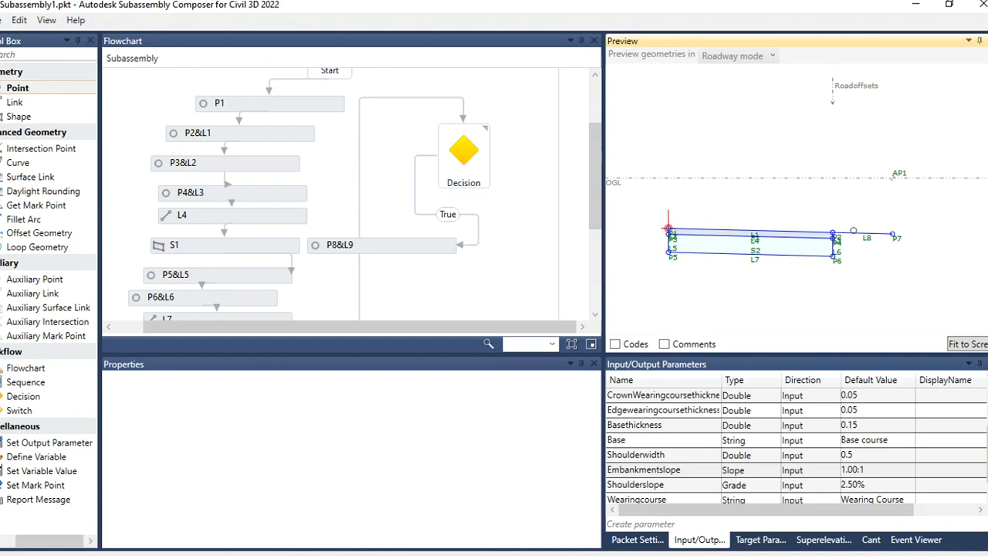
# Step: Add another linked Point element and connect it to the Decision's False branch
pyautogui.click(471, 171)
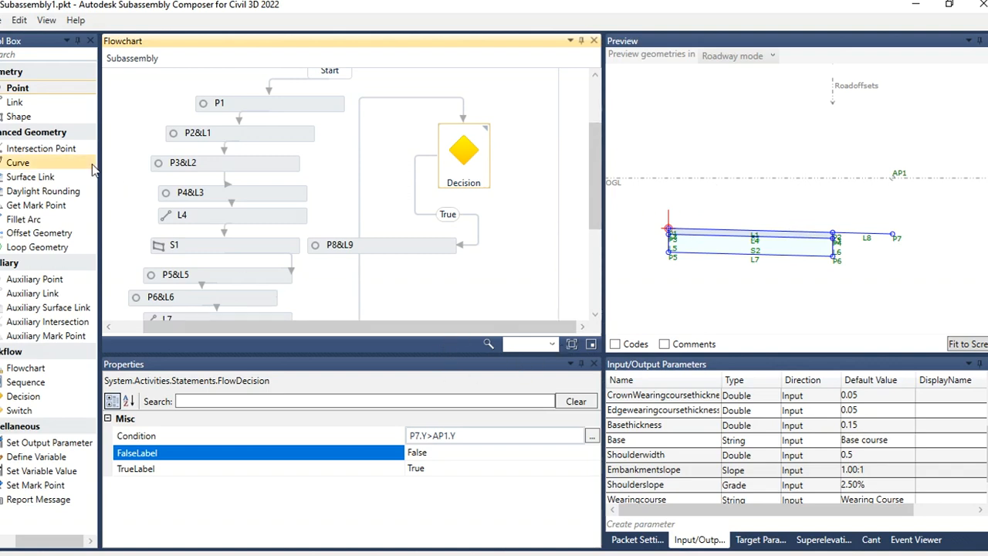
pyautogui.moveTo(22, 91); pyautogui.dragTo(531, 216)
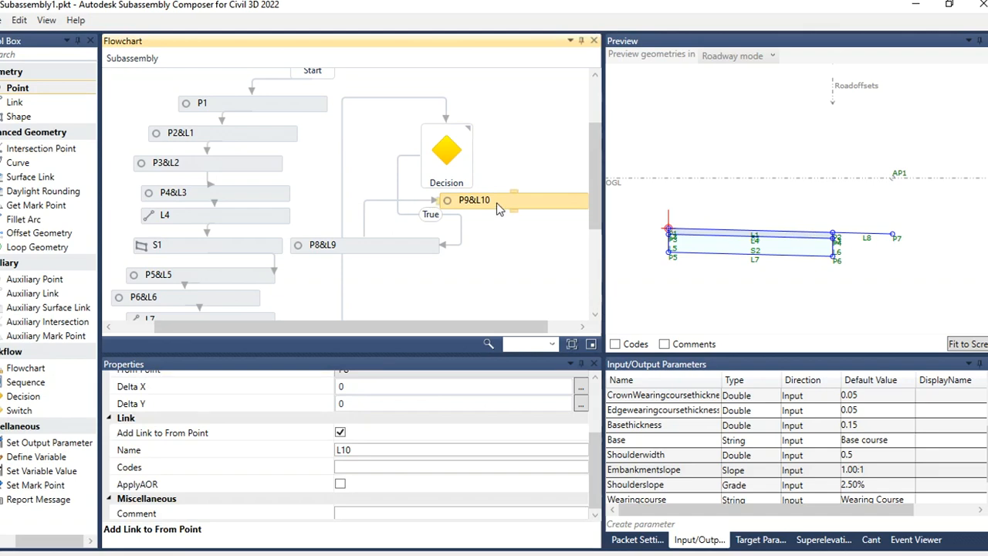
pyautogui.click(363, 229)
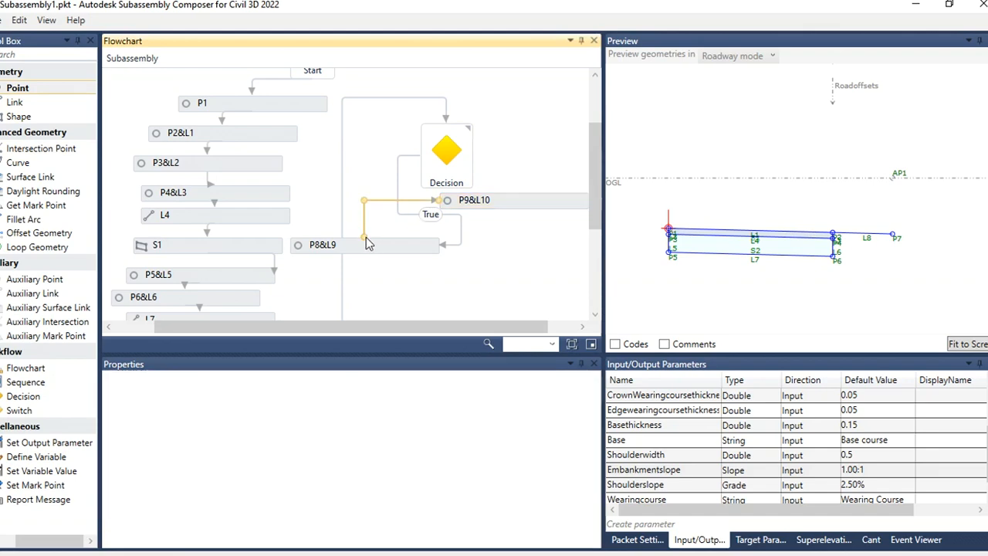
pyautogui.moveTo(365, 237); pyautogui.dragTo(476, 161)
pyautogui.moveTo(508, 204); pyautogui.dragTo(519, 278)
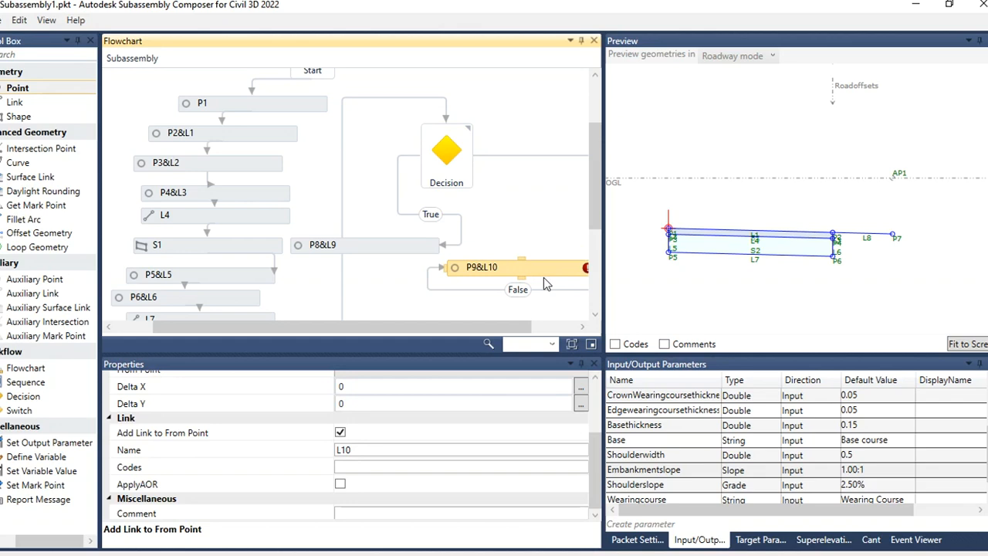
pyautogui.moveTo(528, 327); pyautogui.dragTo(572, 326)
pyautogui.click(551, 249)
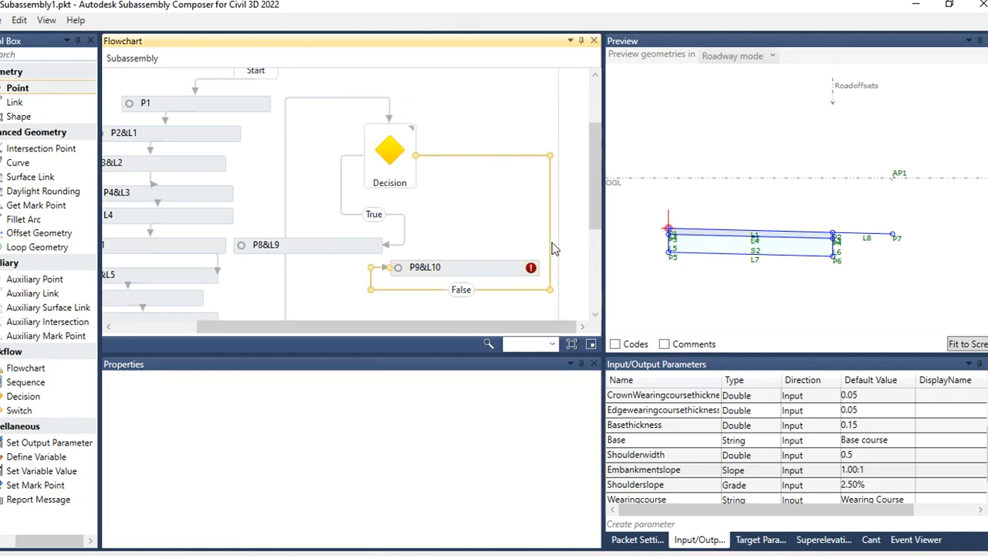
pyautogui.click(510, 275)
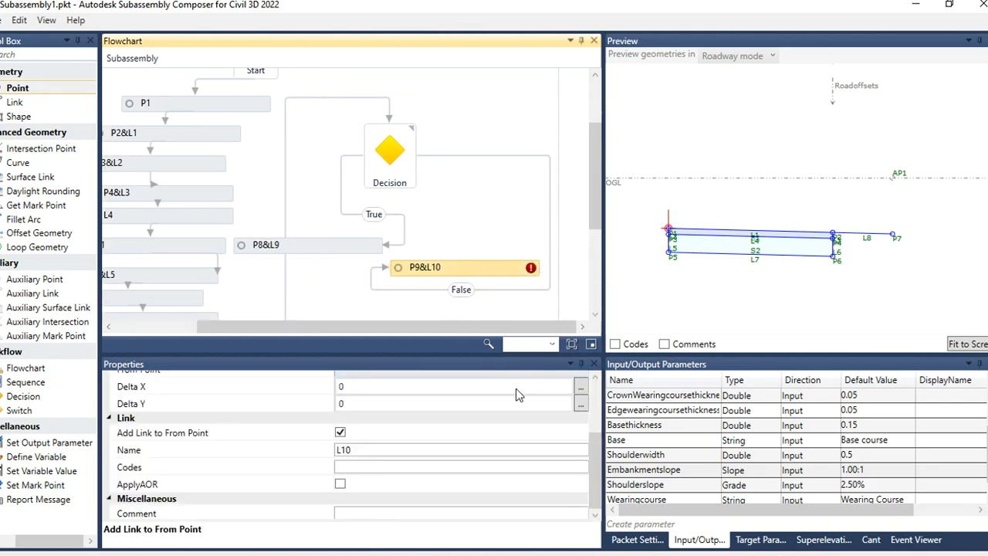
# Step: Set the False-branch point P9's geometry type to Slope and Delta X
pyautogui.moveTo(597, 448); pyautogui.dragTo(601, 417)
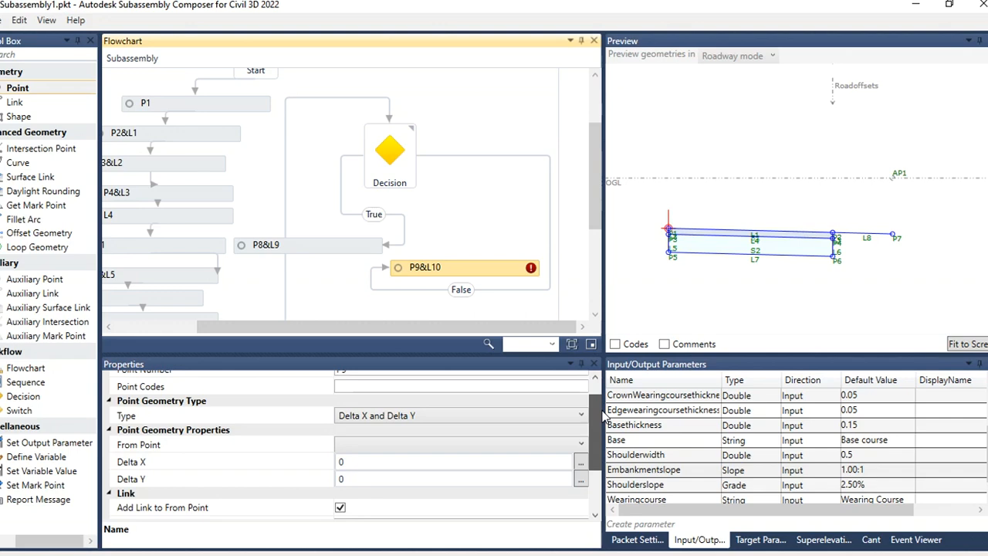
pyautogui.click(486, 415)
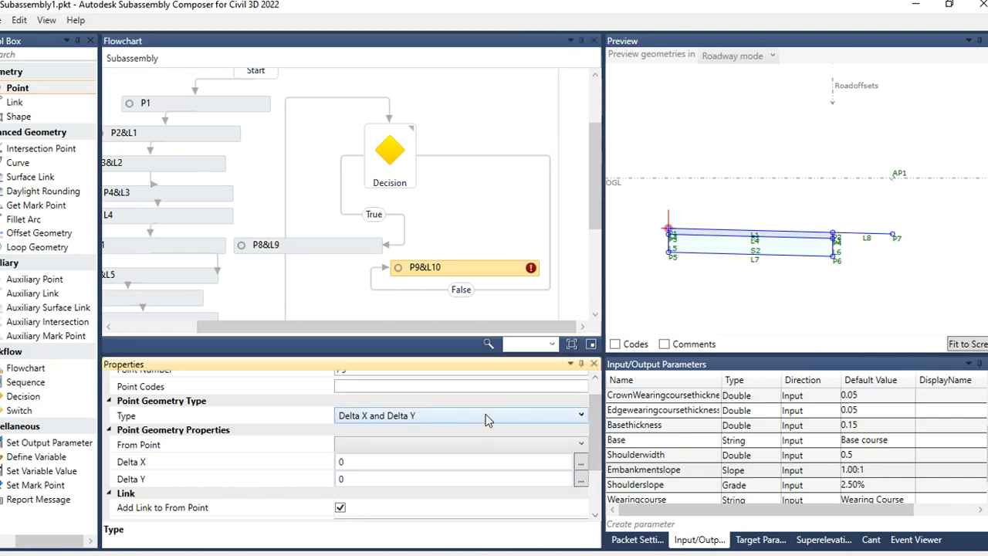
pyautogui.click(485, 415)
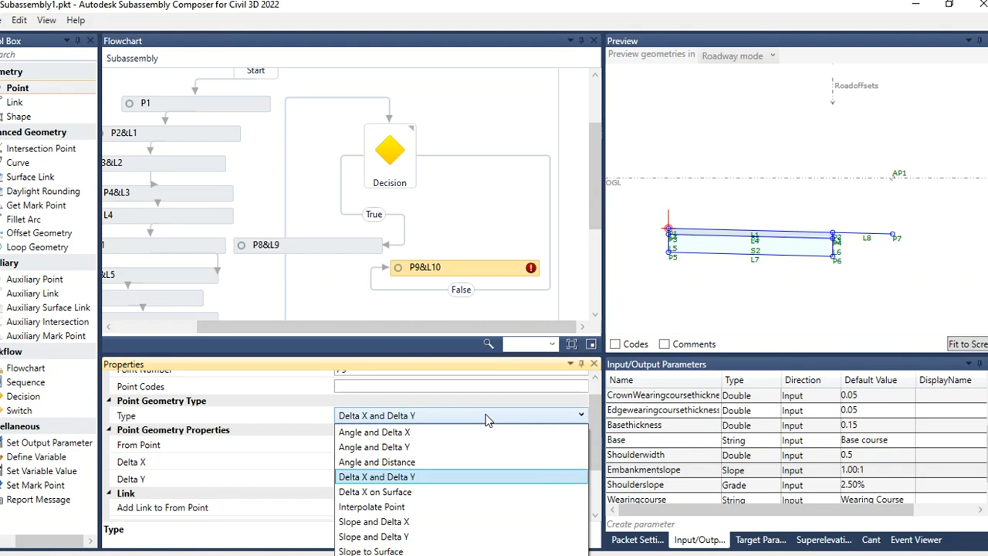
pyautogui.click(414, 522)
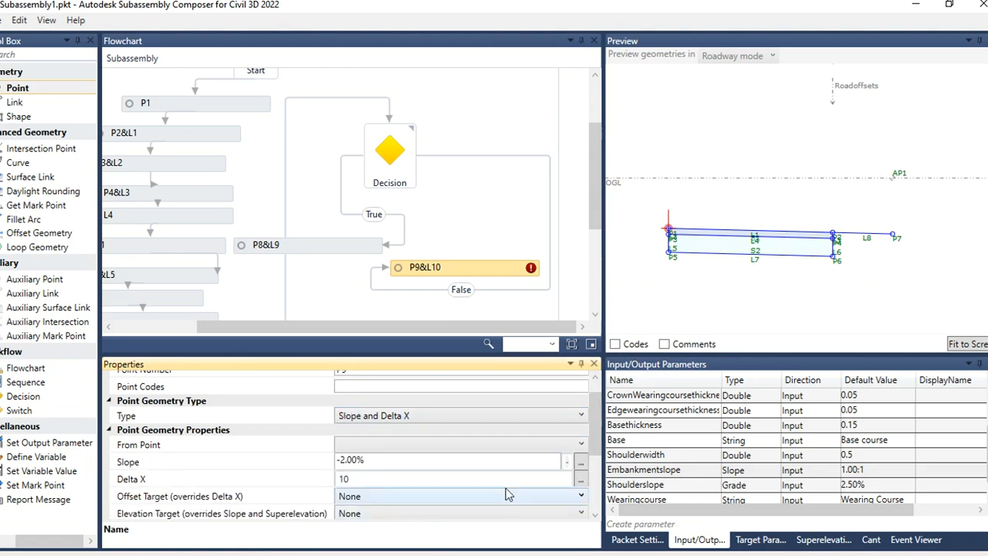
# Step: Create a new Double input parameter named Embankmentslopewidth with a default value of 1
pyautogui.click(649, 524)
pyautogui.doubleClick(670, 484)
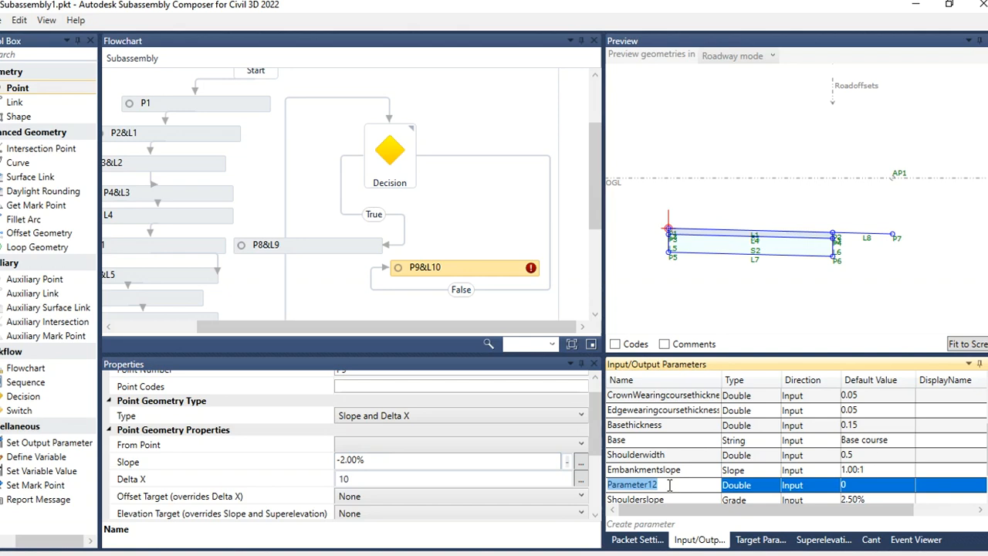
pyautogui.write('E')
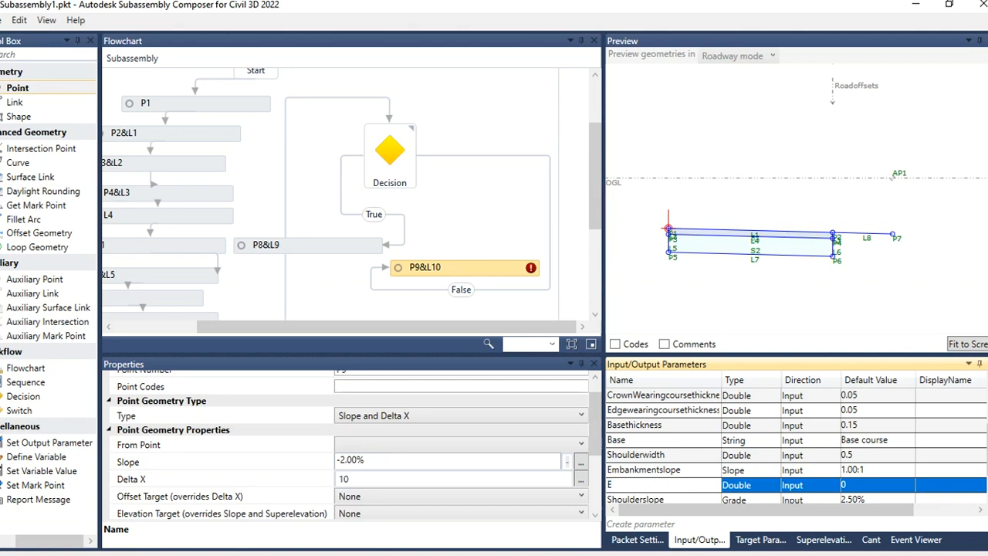
pyautogui.write('mbankmentsl')
pyautogui.write('opewidth')
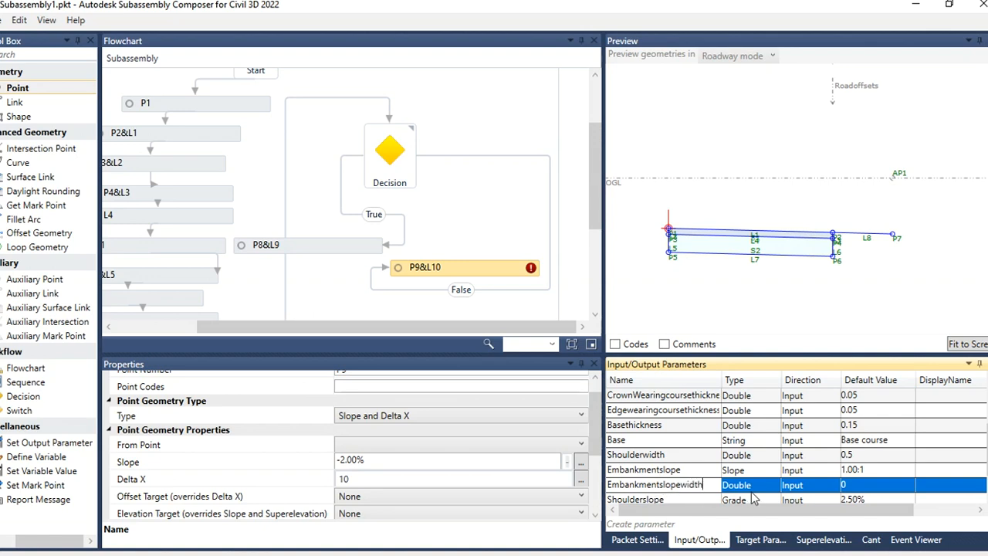
pyautogui.click(857, 486)
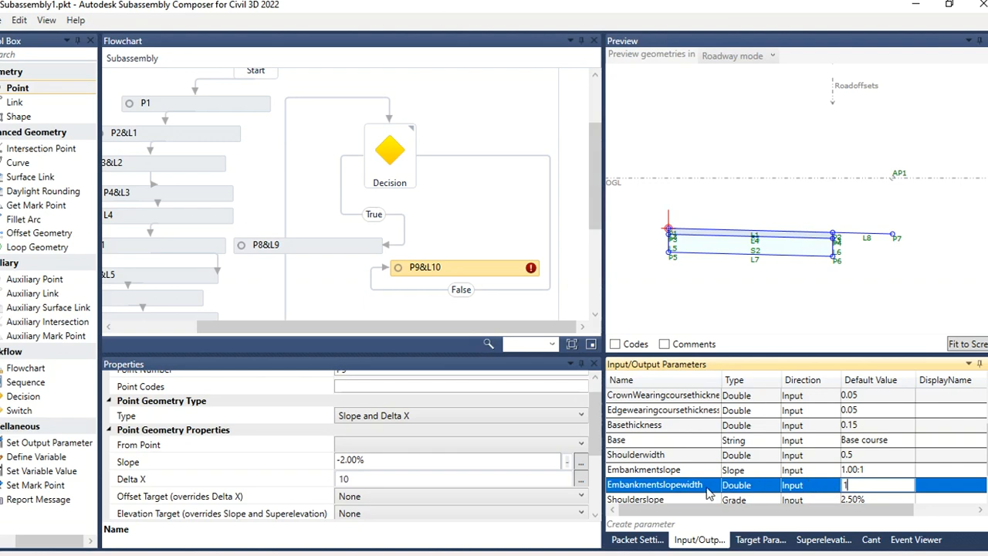
pyautogui.click(468, 274)
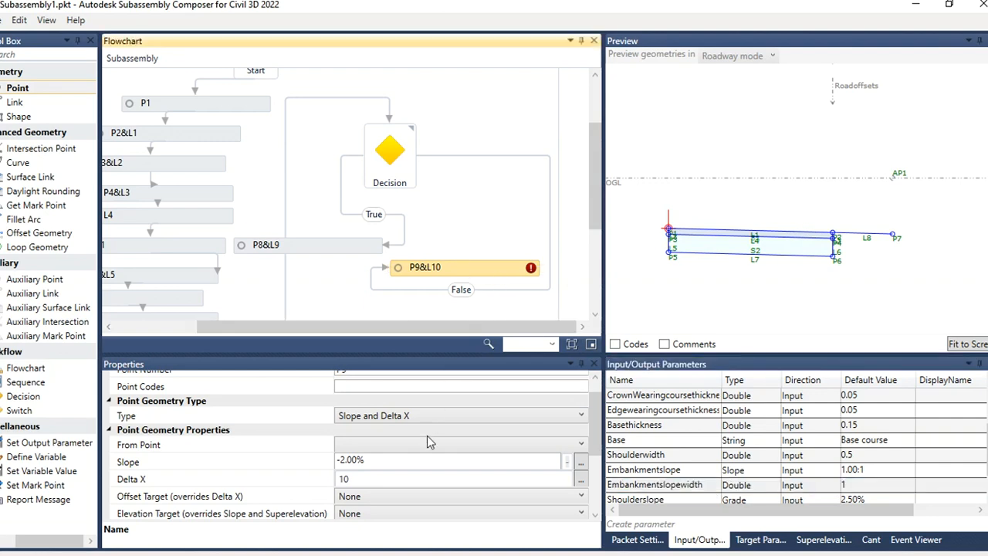
# Step: Set P9's From Point to P7 and its Delta X to the Embankmentslopewidth parameter
pyautogui.doubleClick(708, 488)
pyautogui.hotkey('ctrl', 'c')
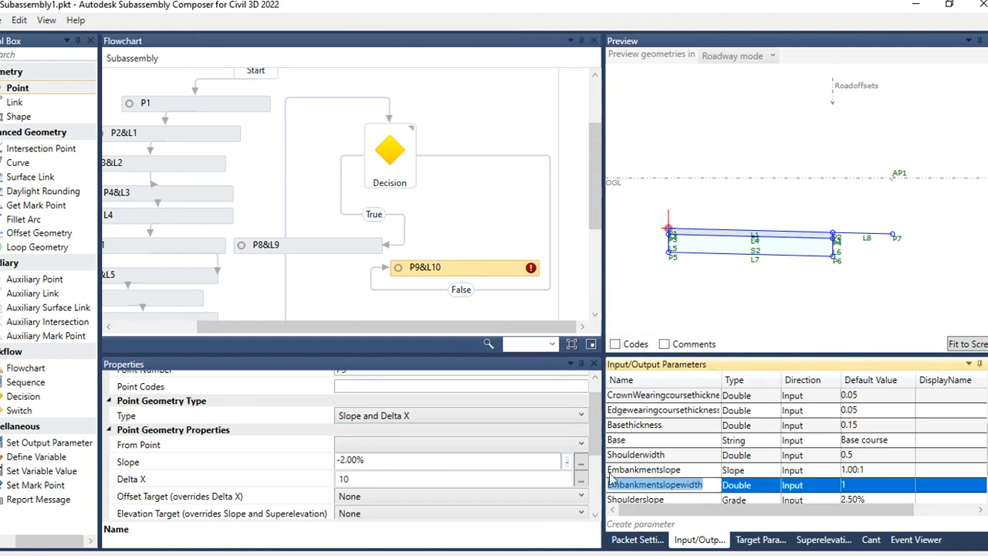
pyautogui.click(380, 444)
pyautogui.click(357, 324)
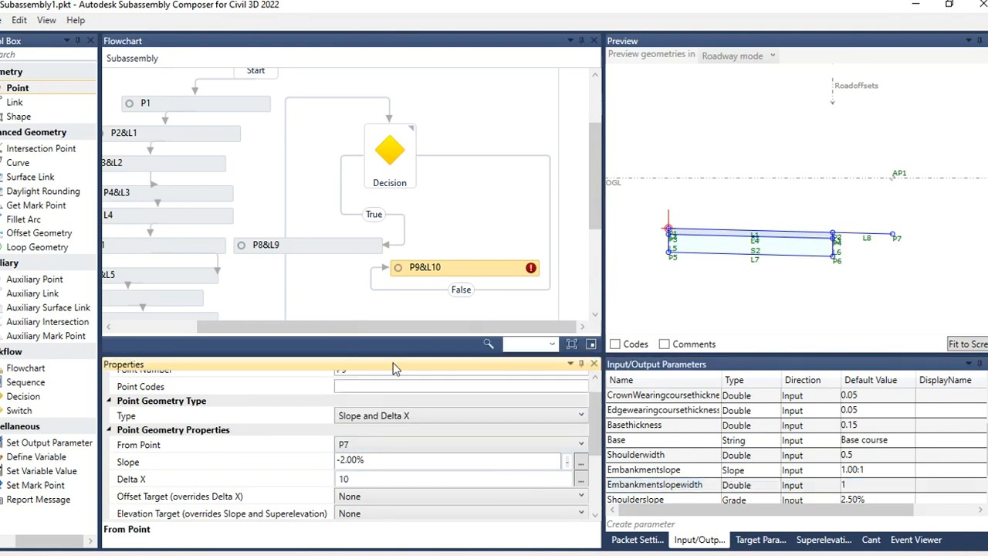
pyautogui.click(380, 460)
pyautogui.moveTo(380, 460); pyautogui.dragTo(343, 463)
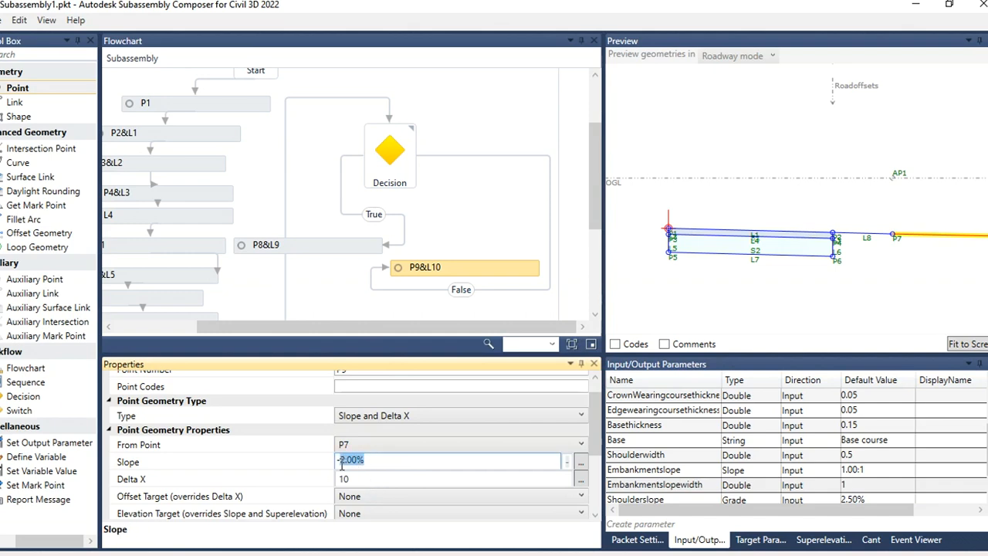
pyautogui.click(361, 479)
pyautogui.doubleClick(362, 479)
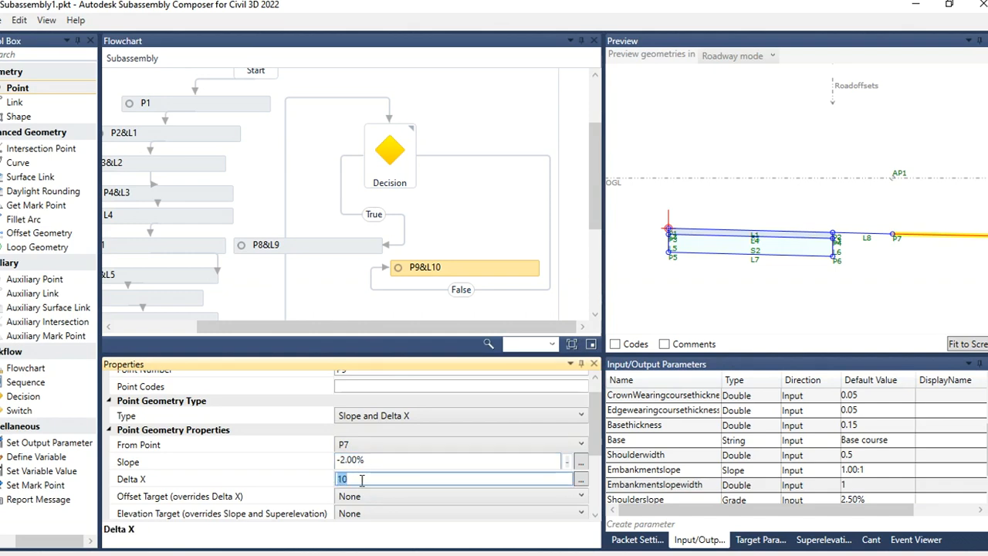
pyautogui.hotkey('ctrl', 'v')
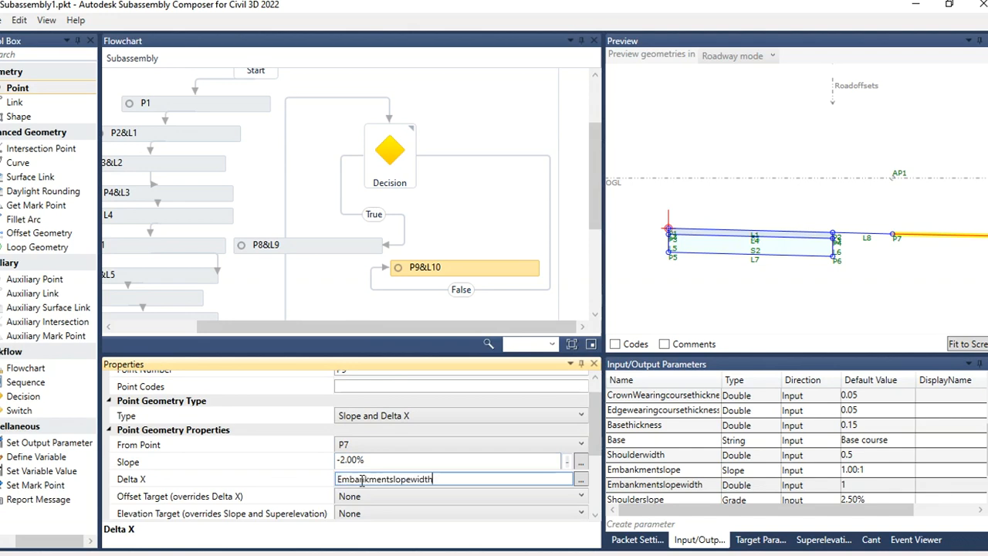
# Step: Set P9's slope to -Embankmentslope using the parameter name
pyautogui.click(403, 461)
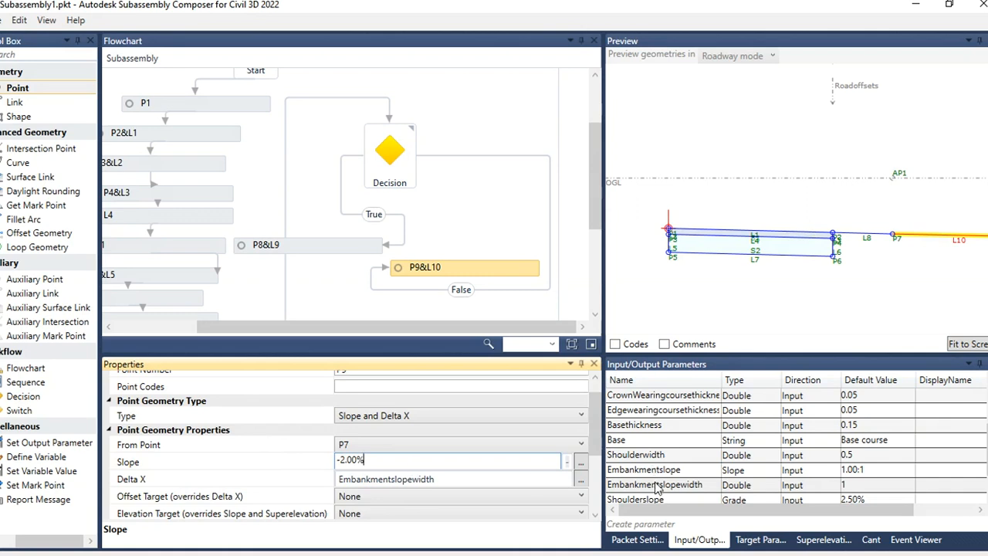
pyautogui.scroll(-1, 657, 486)
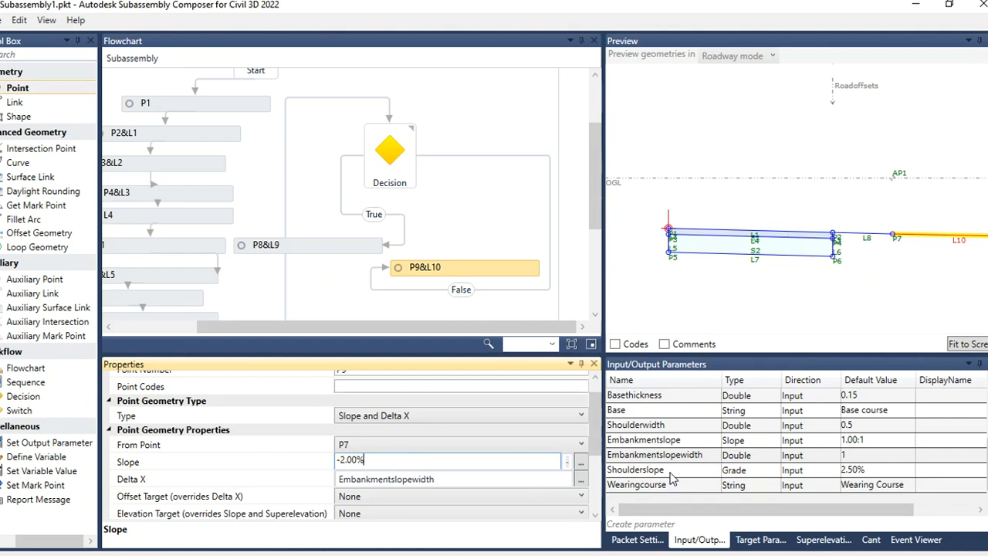
pyautogui.scroll(3, 671, 480)
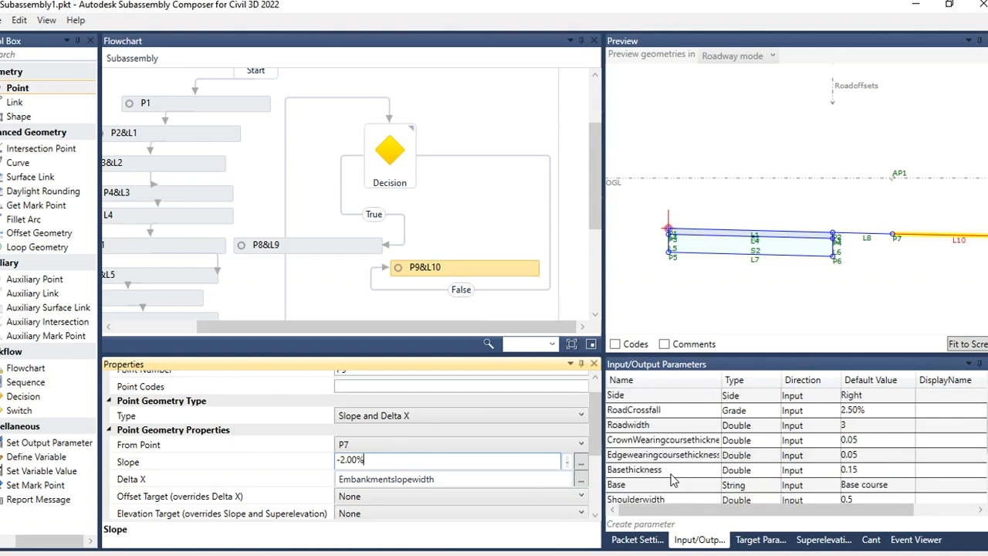
pyautogui.scroll(-1, 672, 481)
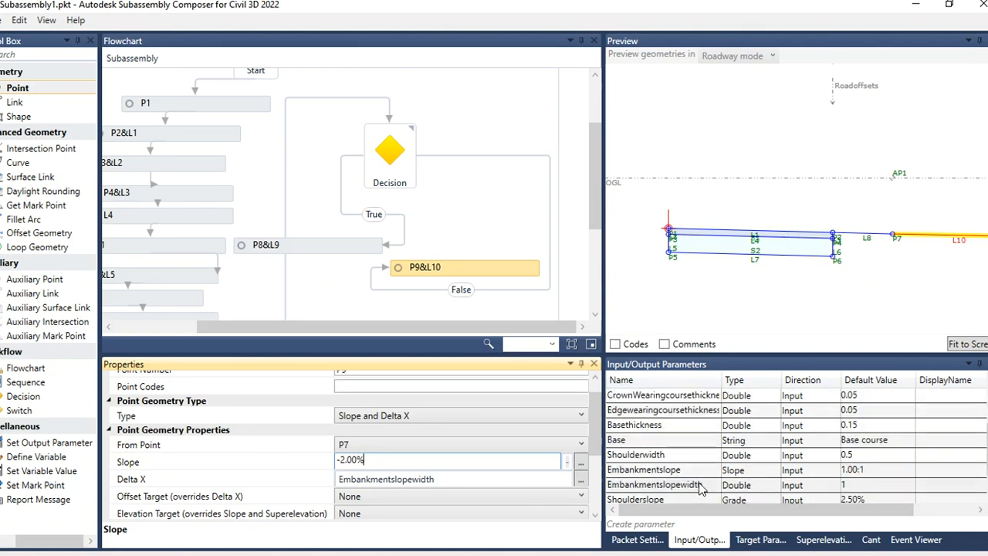
pyautogui.click(695, 470)
pyautogui.click(695, 470)
pyautogui.hotkey('ctrl', 'c')
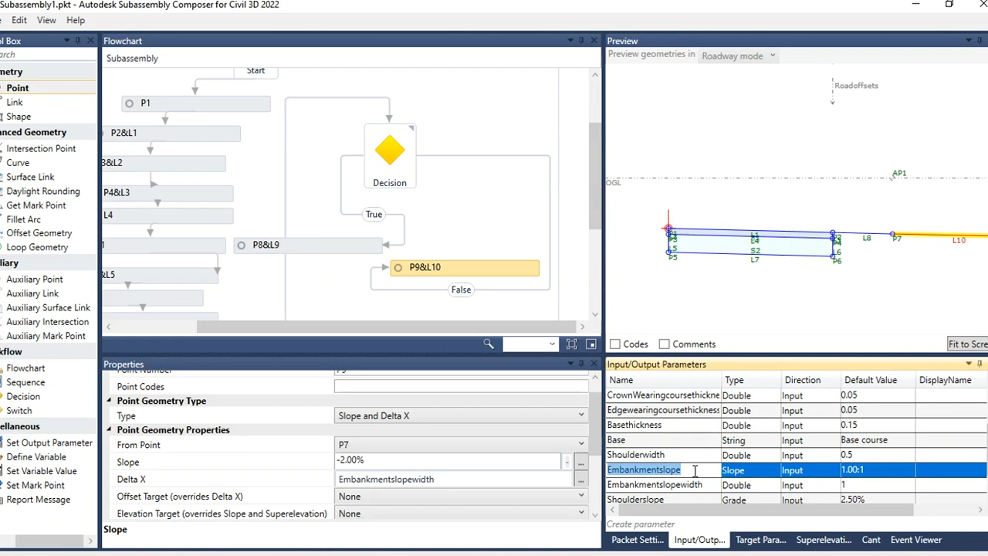
pyautogui.moveTo(436, 466); pyautogui.dragTo(345, 461)
pyautogui.hotkey('ctrl', 'v')
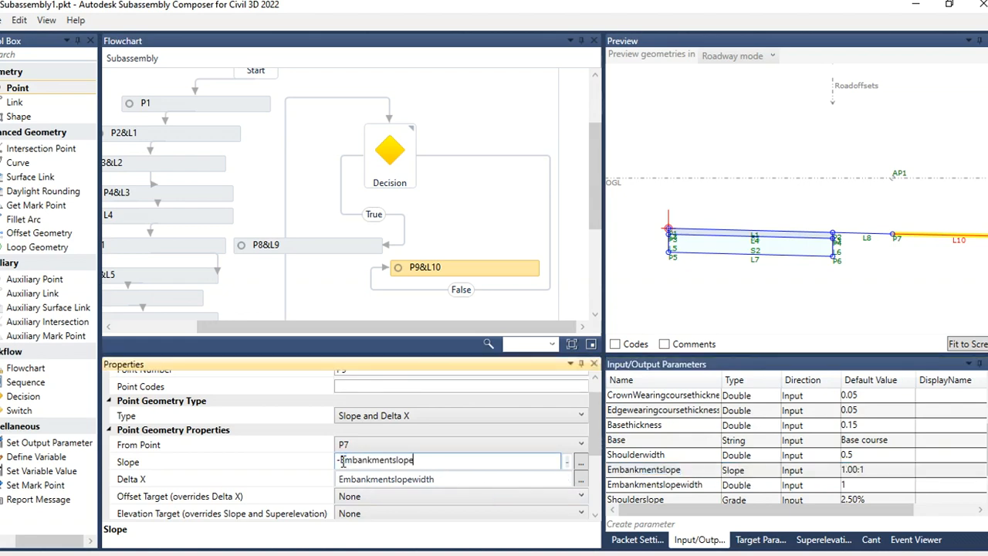
pyautogui.click(434, 389)
# Step: Zoom the preview to inspect the embankment slope link running from P7 to P9
pyautogui.click(782, 293)
pyautogui.scroll(-3, 781, 270)
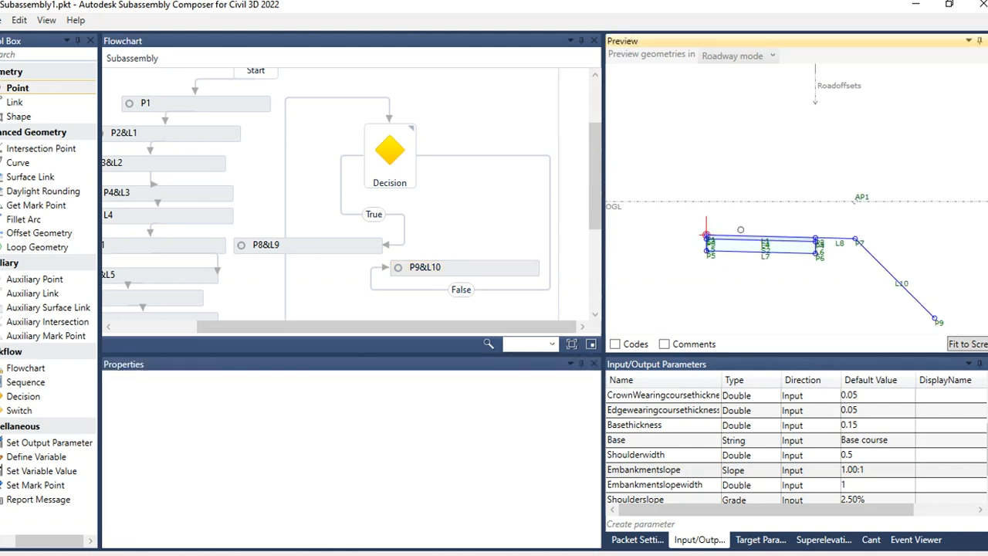
pyautogui.scroll(-3, 745, 230)
pyautogui.scroll(5, 840, 289)
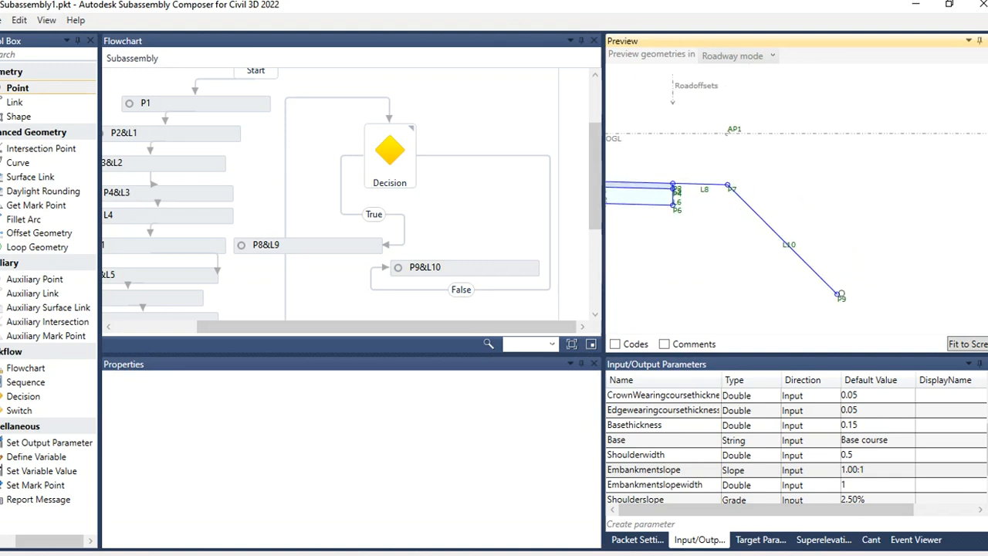
pyautogui.scroll(-2, 847, 257)
pyautogui.scroll(1, 869, 293)
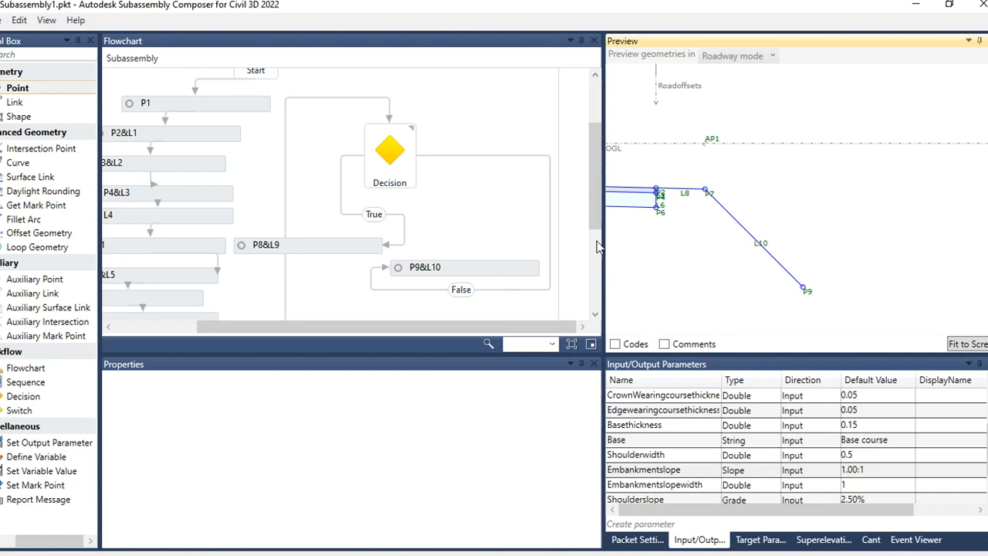
# Step: Reposition P9 beneath the Decision's False branch and add a new linked Point after it
pyautogui.moveTo(595, 227); pyautogui.dragTo(595, 271)
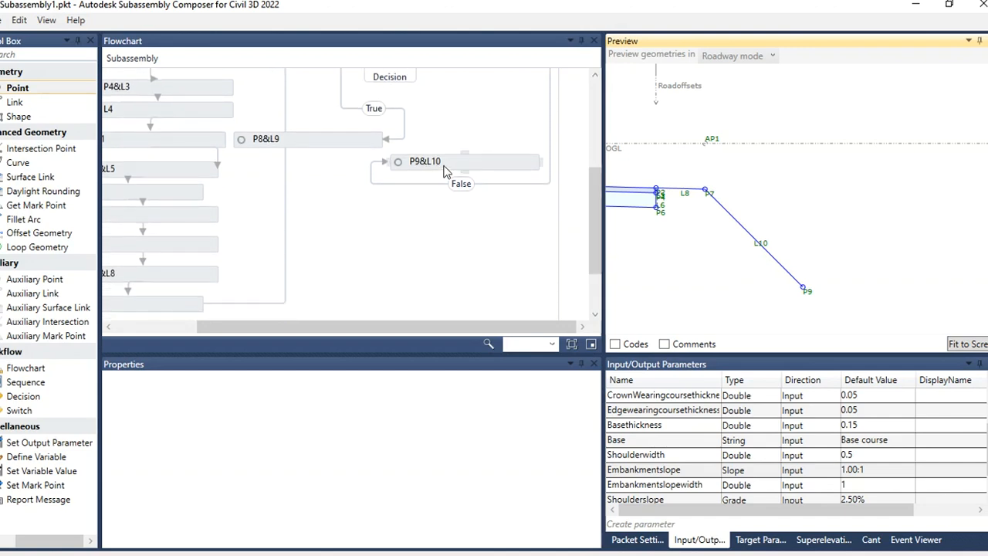
pyautogui.moveTo(444, 195); pyautogui.dragTo(437, 207)
pyautogui.scroll(3, 472, 169)
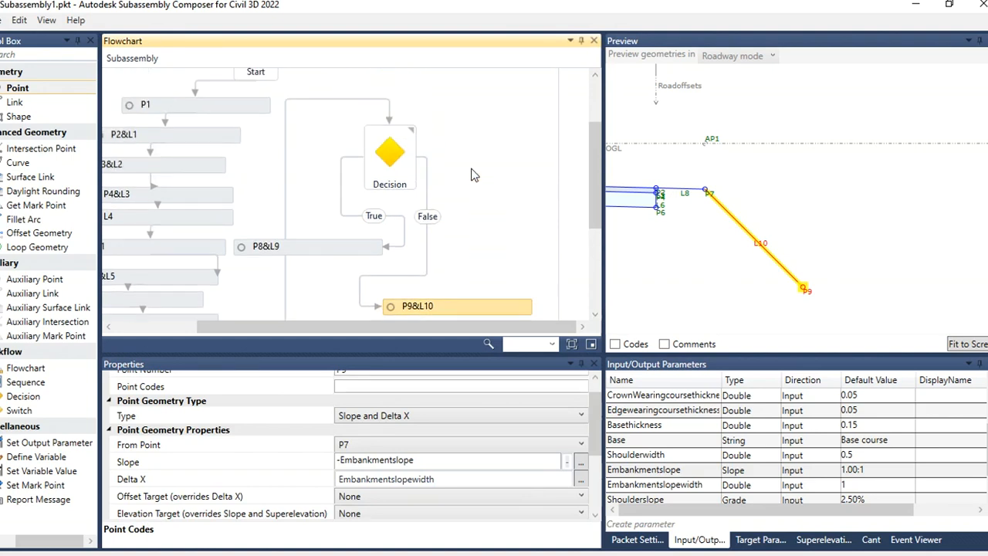
pyautogui.scroll(-3, 470, 172)
pyautogui.moveTo(465, 199); pyautogui.dragTo(466, 185)
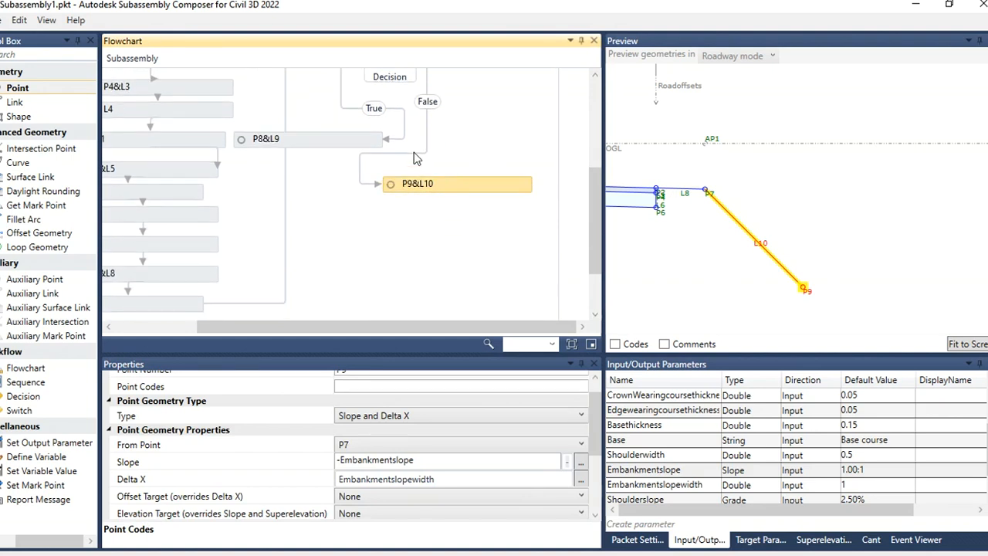
pyautogui.click(414, 153)
pyautogui.moveTo(380, 183); pyautogui.dragTo(485, 177)
pyautogui.click(379, 183)
pyautogui.scroll(2, 506, 230)
pyautogui.scroll(2, 452, 165)
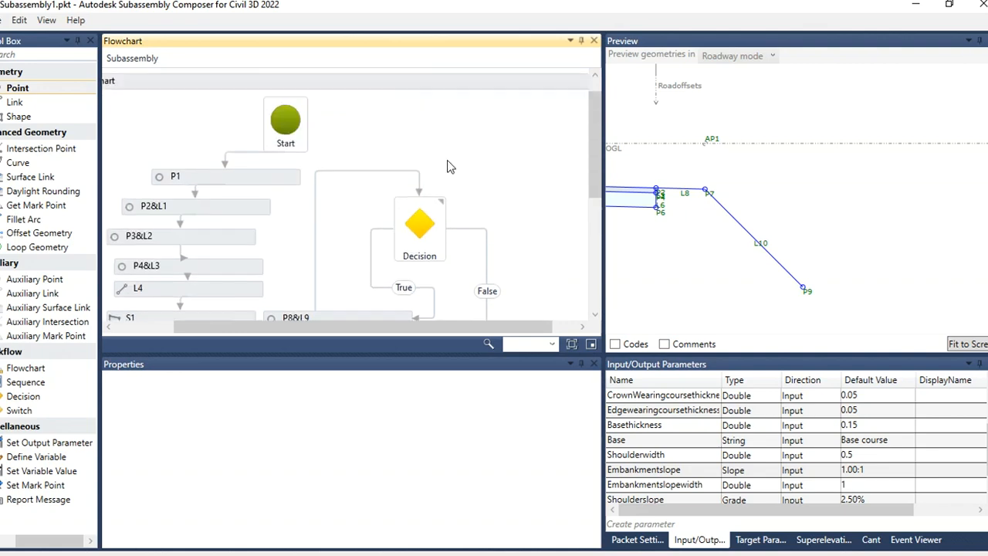
pyautogui.scroll(-2, 453, 165)
pyautogui.moveTo(509, 255); pyautogui.dragTo(505, 233)
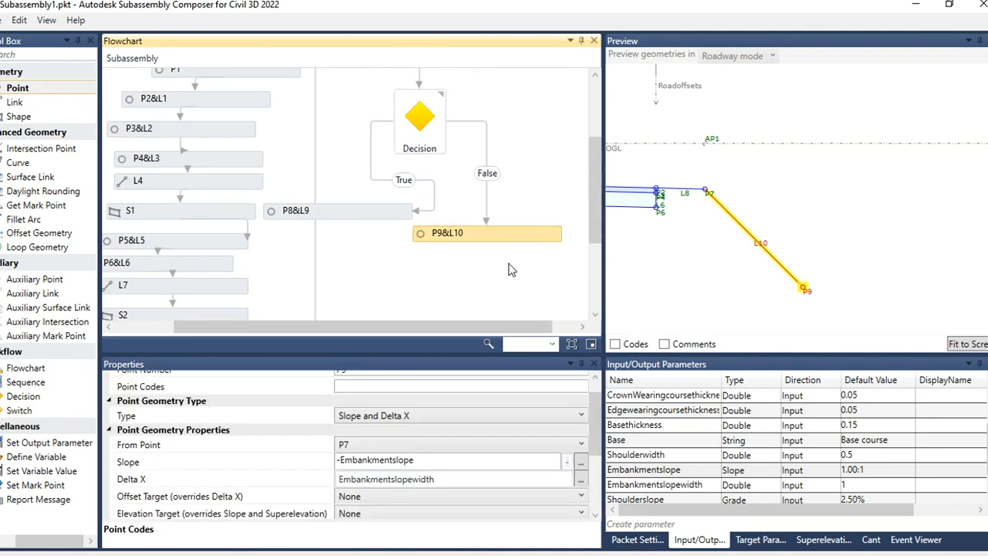
pyautogui.click(468, 272)
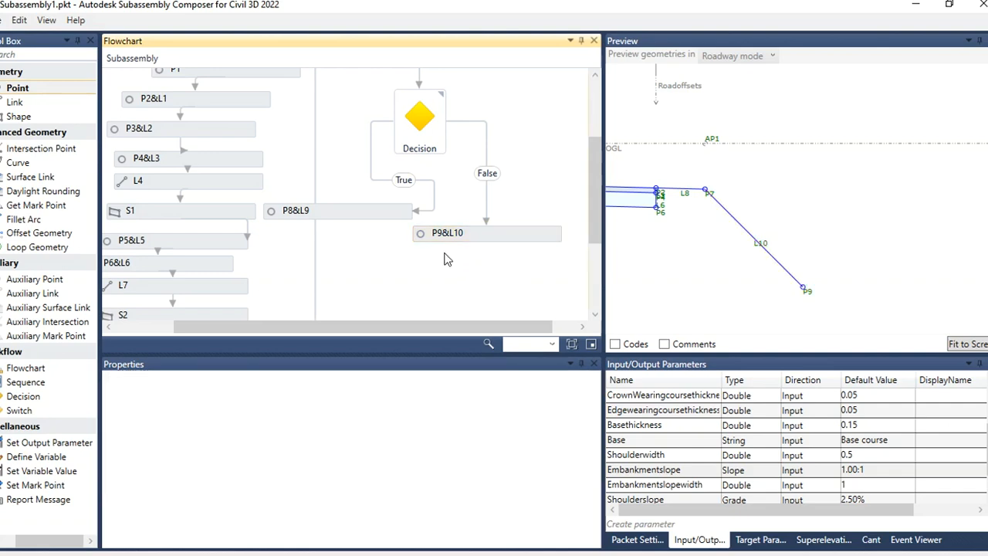
pyautogui.moveTo(25, 93); pyautogui.dragTo(488, 276)
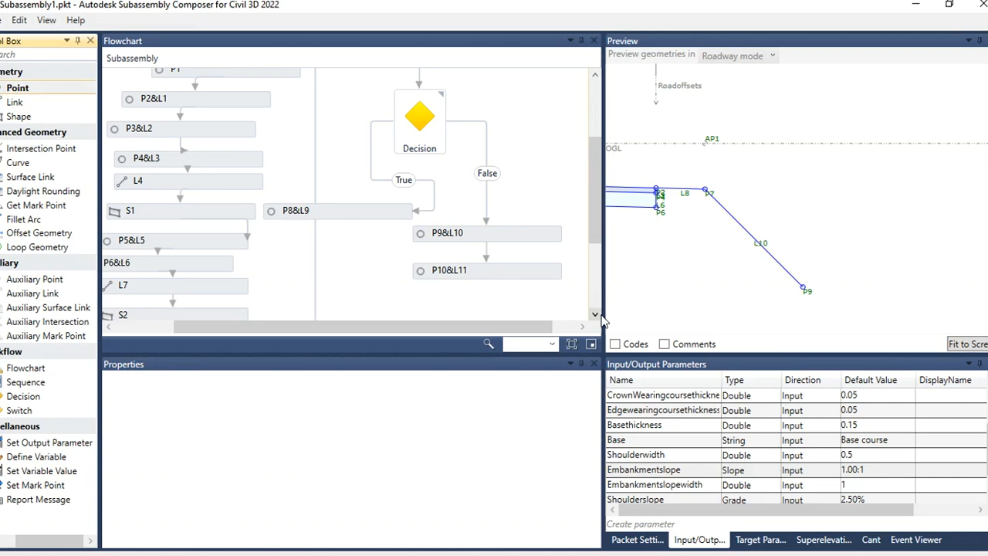
# Step: Create a new Double input parameter named Ditchwidth with a default value of 0.5
pyautogui.click(672, 527)
pyautogui.click(671, 525)
pyautogui.doubleClick(683, 440)
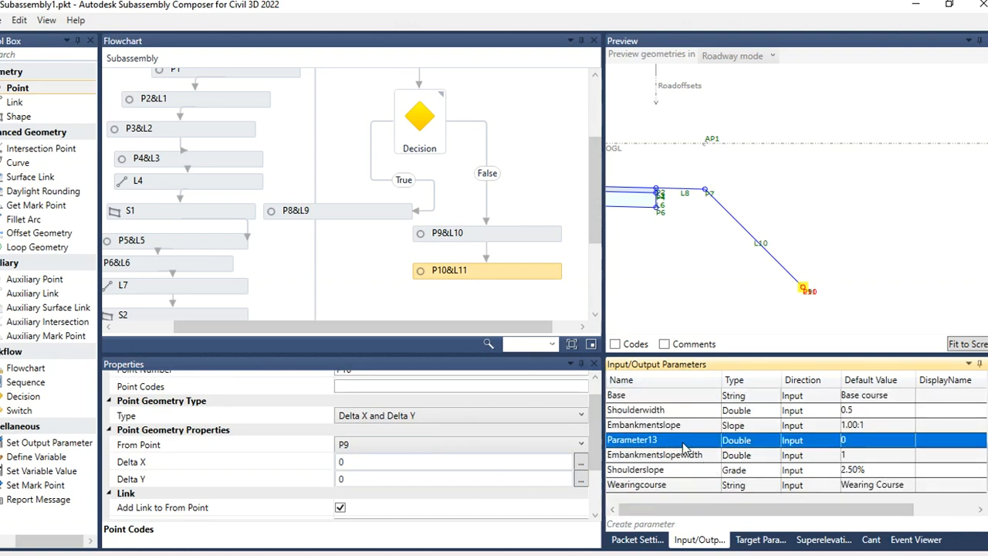
pyautogui.write('D')
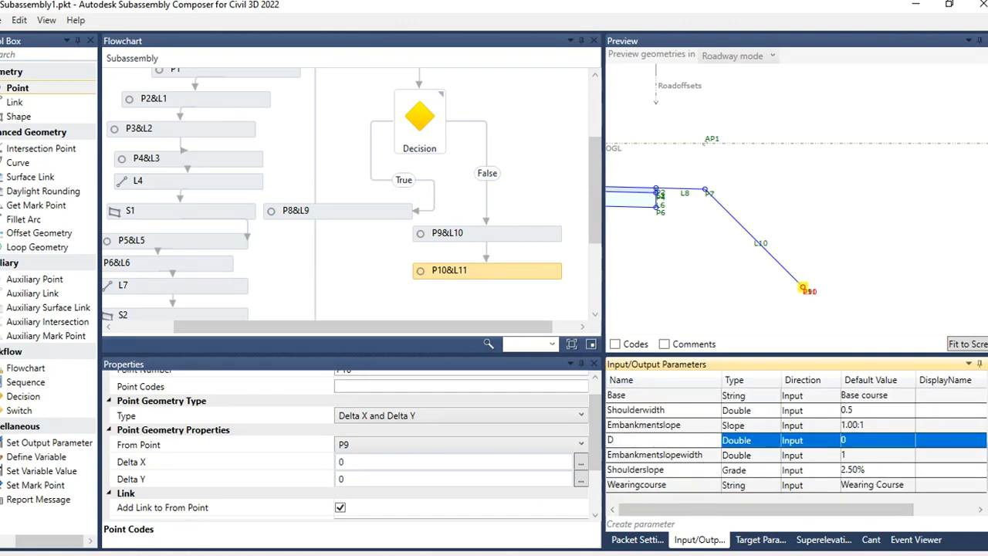
pyautogui.write('itch')
pyautogui.write('wi')
pyautogui.write('idt')
pyautogui.click(640, 437)
pyautogui.press('BackSpace')
pyautogui.click(849, 446)
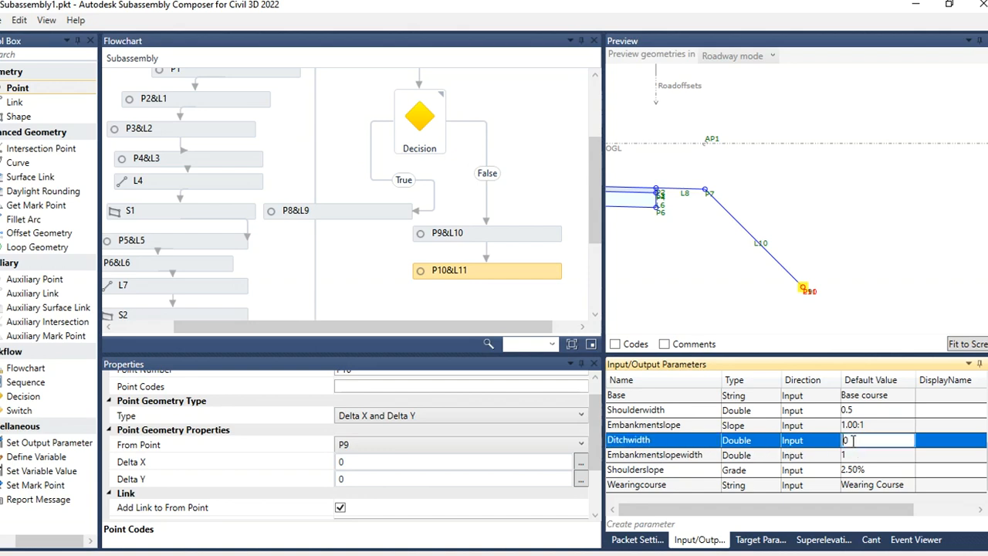
pyautogui.click(849, 443)
pyautogui.click(849, 454)
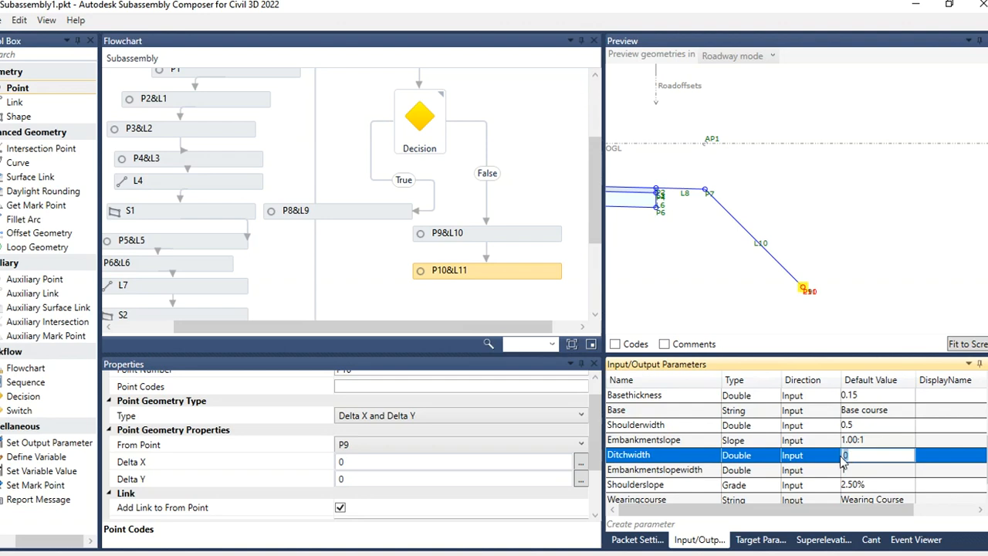
pyautogui.write('.5')
# Step: Set P10's Delta X to the Ditchwidth parameter by pasting its name
pyautogui.click(354, 469)
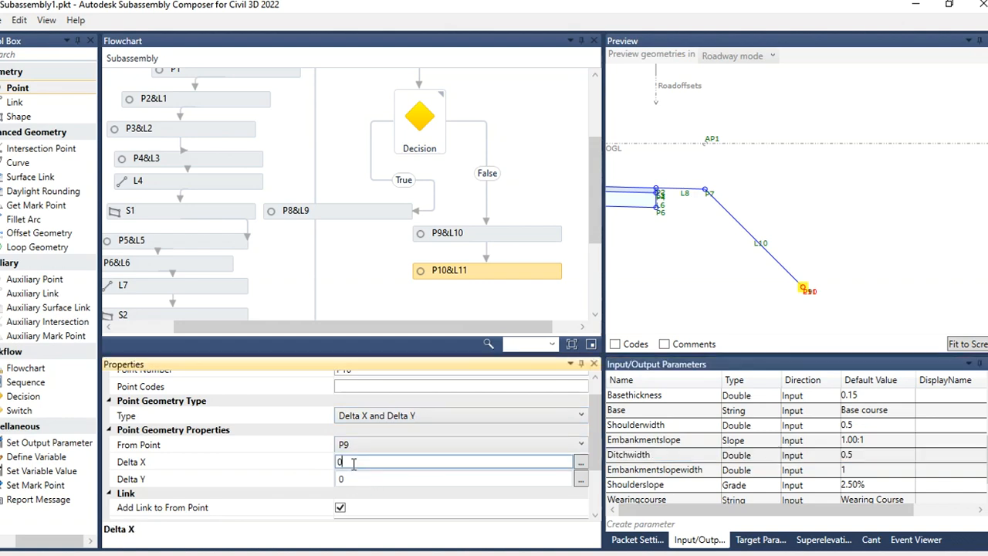
pyautogui.click(657, 455)
pyautogui.hotkey('ctrl', 'c')
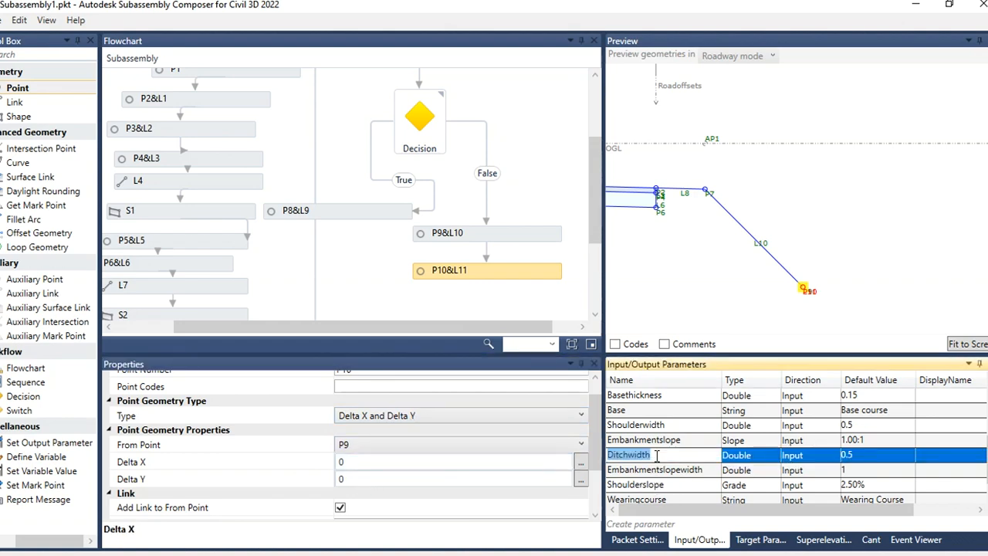
pyautogui.click(377, 462)
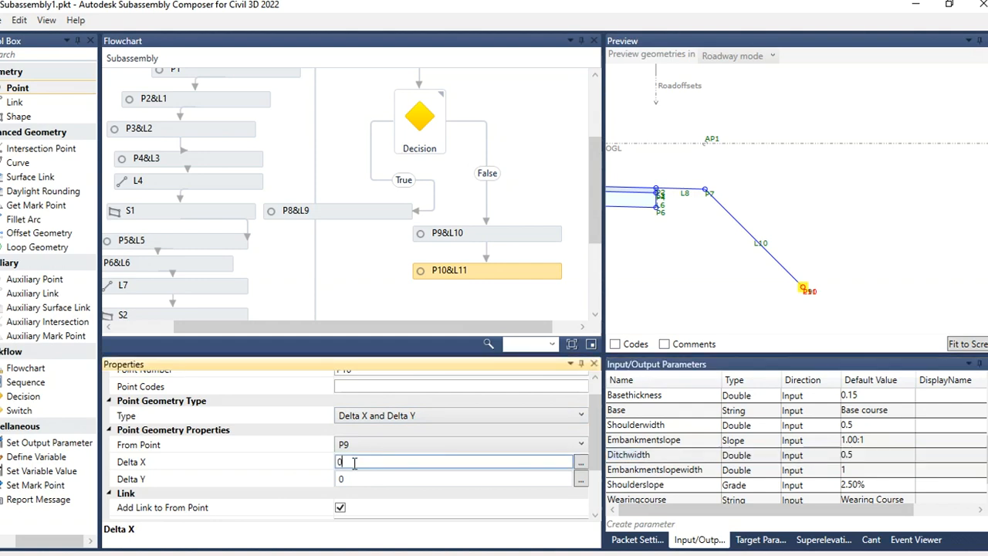
pyautogui.hotkey('ctrl', 'v')
pyautogui.click(789, 321)
# Step: Add a new linked Point after P10 under the Decision's False branch
pyautogui.scroll(6, 888, 279)
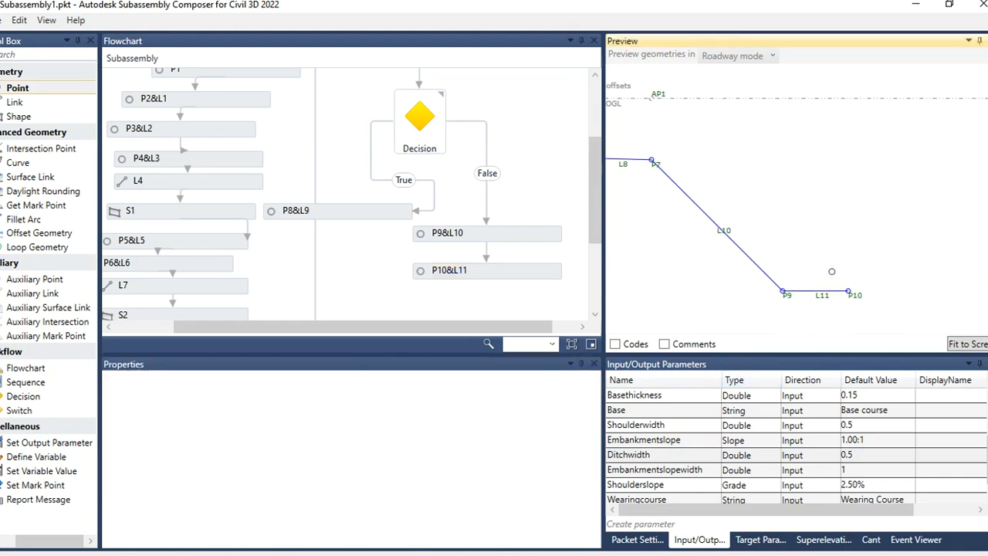
pyautogui.scroll(-4, 690, 292)
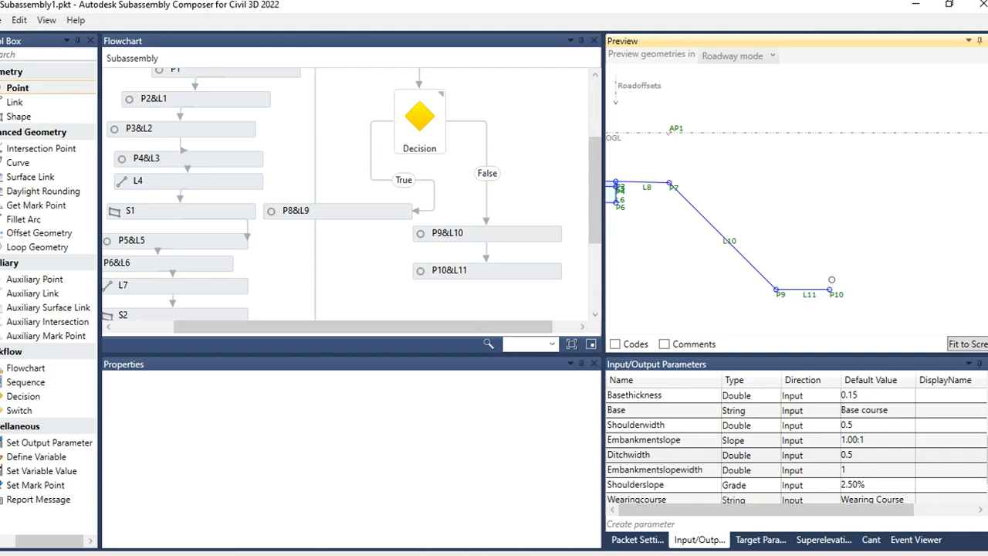
pyautogui.scroll(-1, 838, 254)
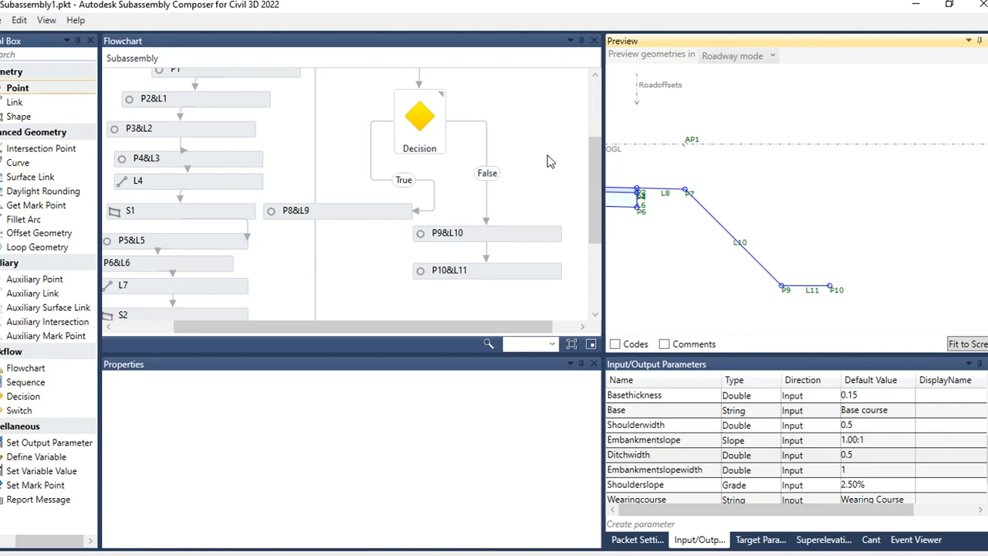
pyautogui.scroll(-3, 590, 171)
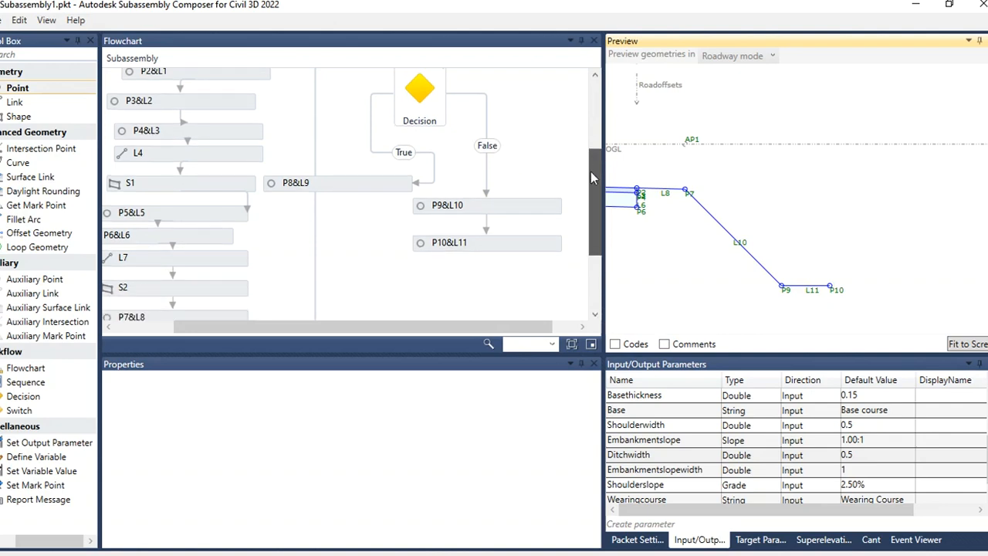
pyautogui.click(17, 90)
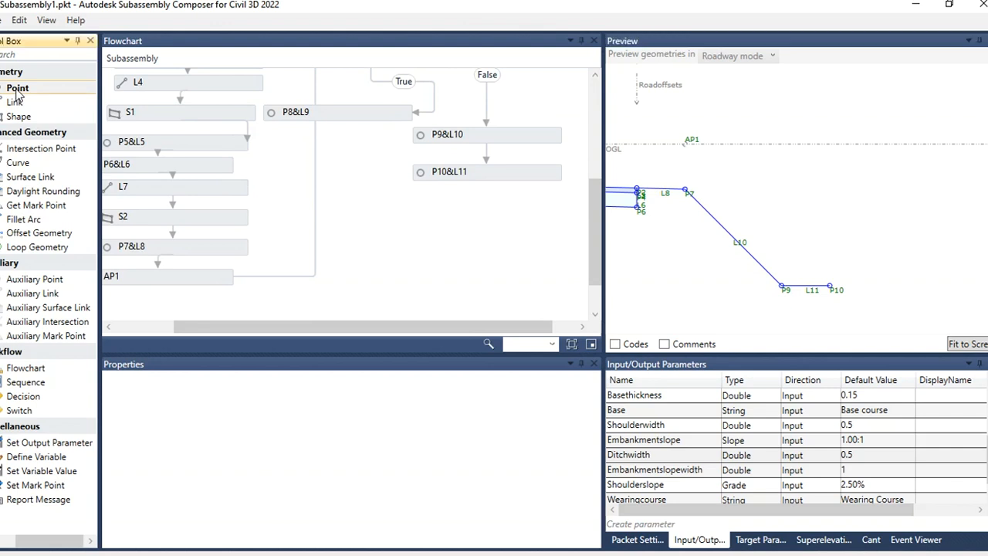
pyautogui.moveTo(17, 90); pyautogui.dragTo(502, 246)
pyautogui.moveTo(497, 326); pyautogui.dragTo(531, 326)
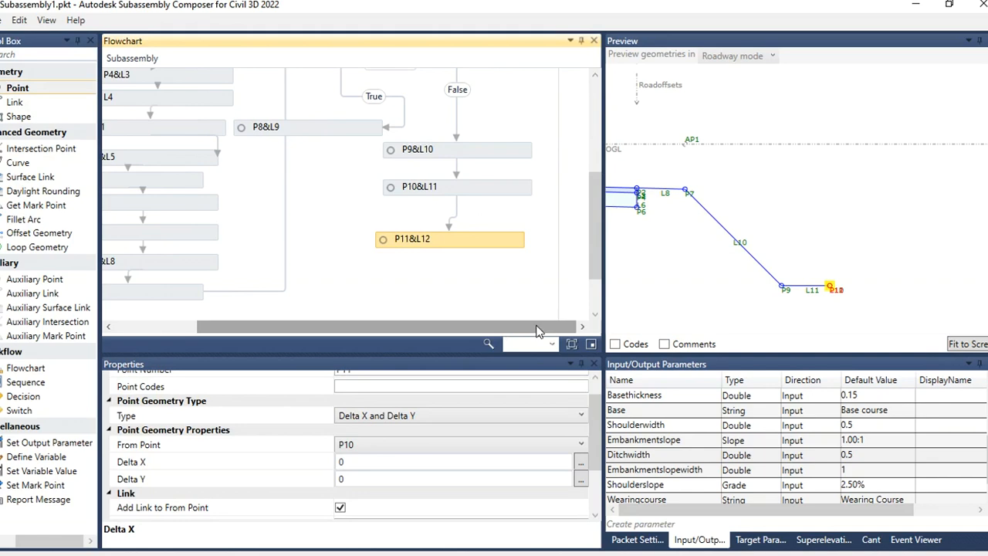
# Step: Change the new point P11's geometry type to Slope to Surface and set its surface target to OGL
pyautogui.click(579, 415)
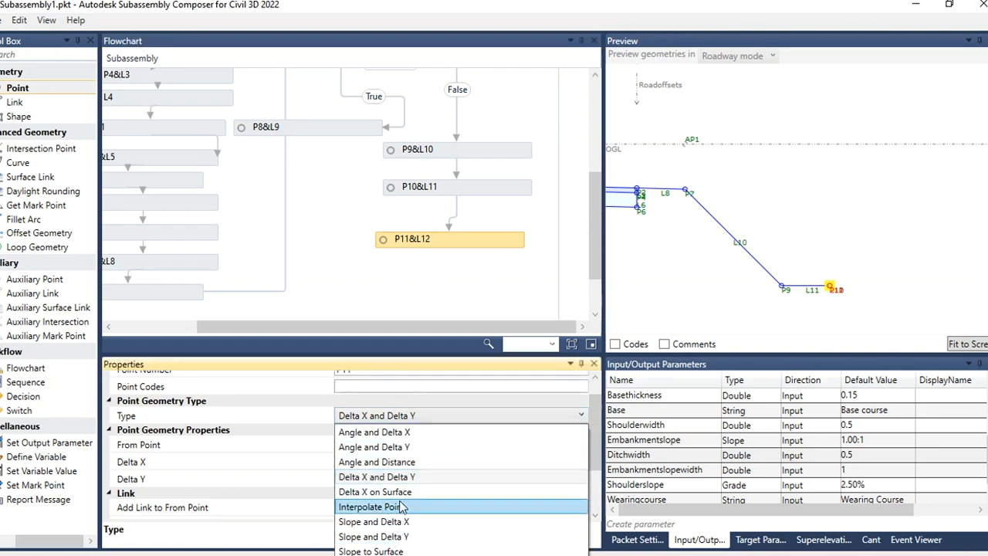
pyautogui.click(378, 550)
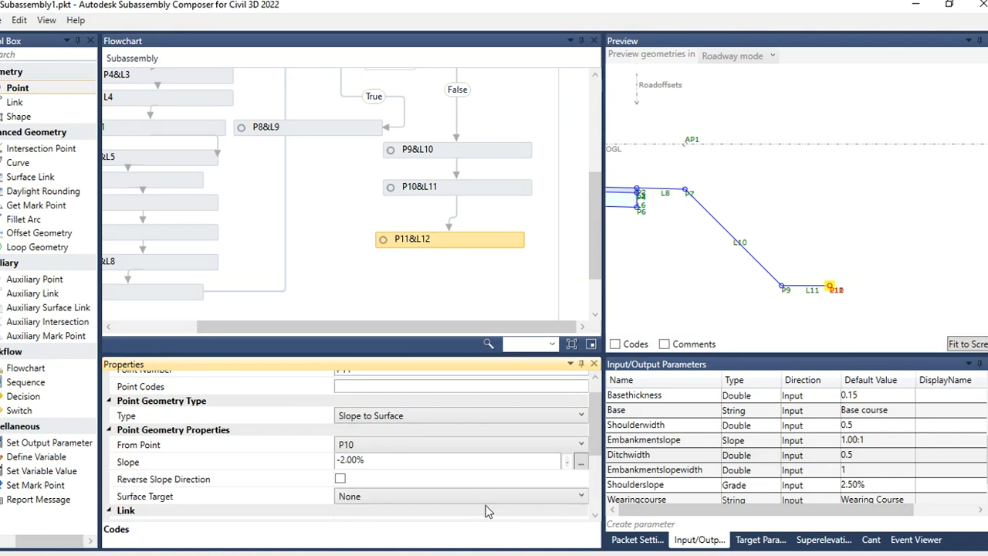
pyautogui.click(383, 498)
pyautogui.click(371, 528)
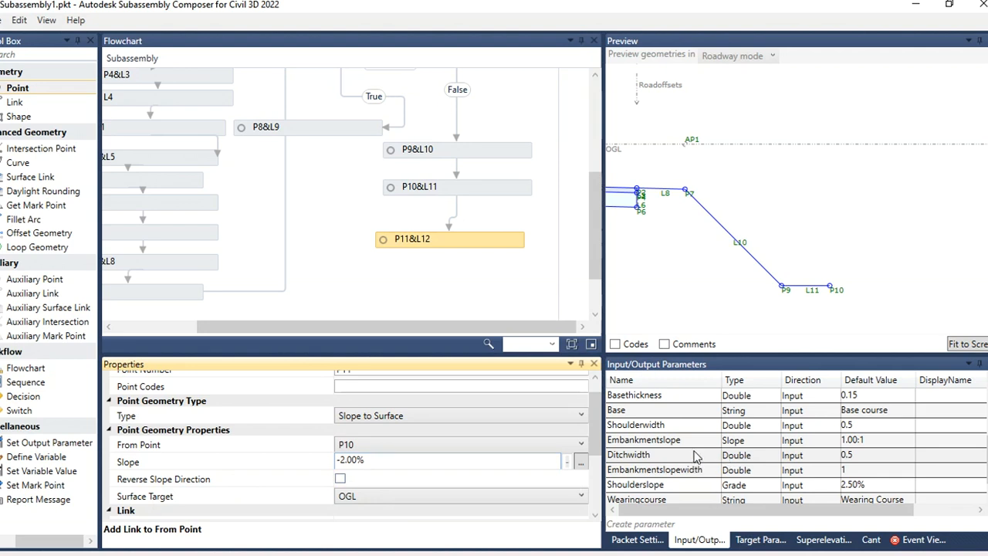
# Step: Create a new Slope input parameter named Backslope with a default value of 1:1
pyautogui.scroll(-1, 692, 440)
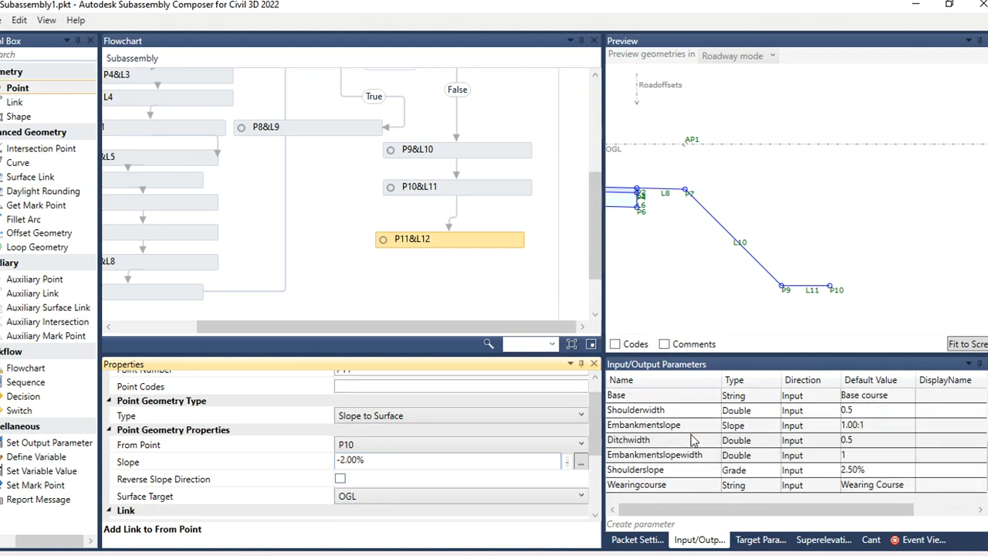
pyautogui.click(681, 527)
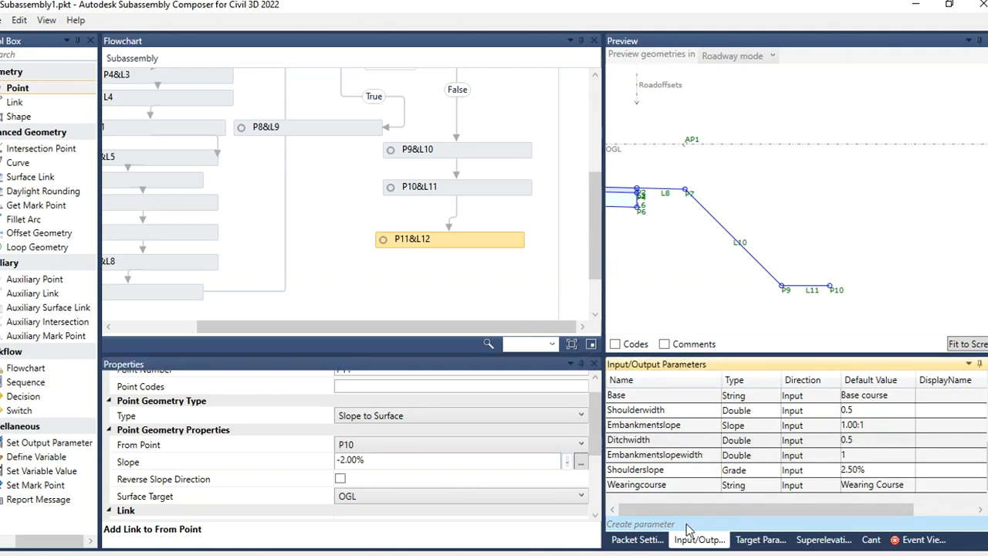
pyautogui.click(685, 455)
pyautogui.click(685, 455)
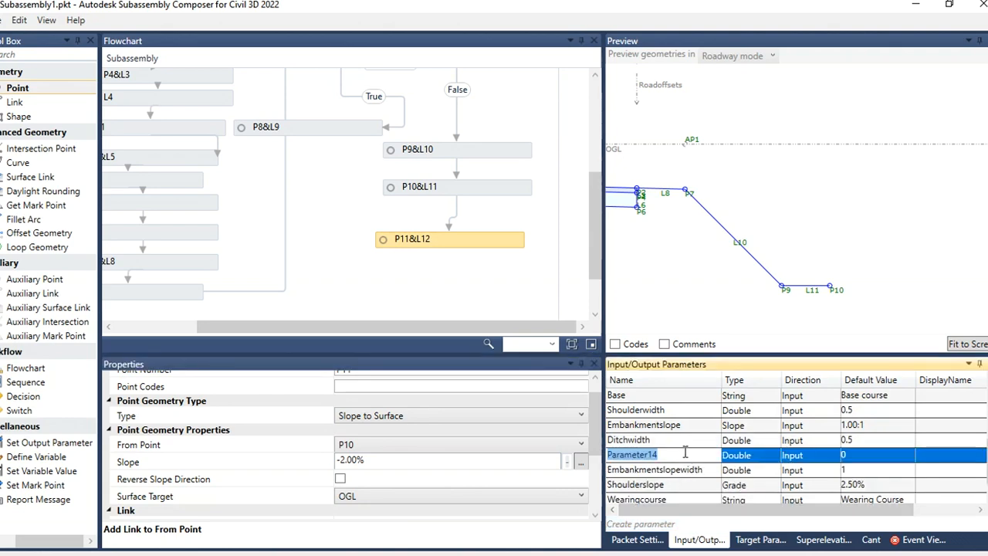
pyautogui.write('Bacs')
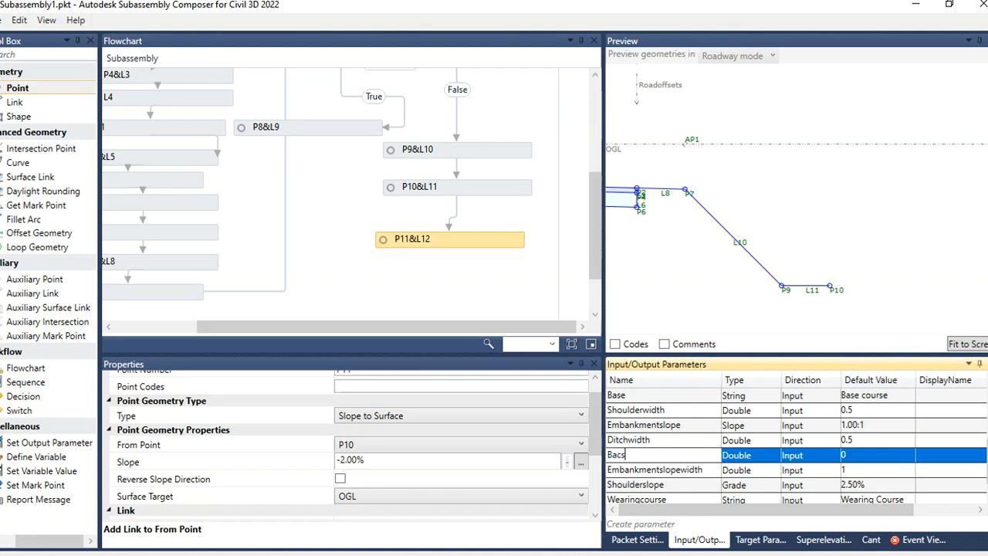
pyautogui.press('BackSpace')
pyautogui.write('kslope')
pyautogui.click(621, 457)
pyautogui.write('k')
pyautogui.click(754, 462)
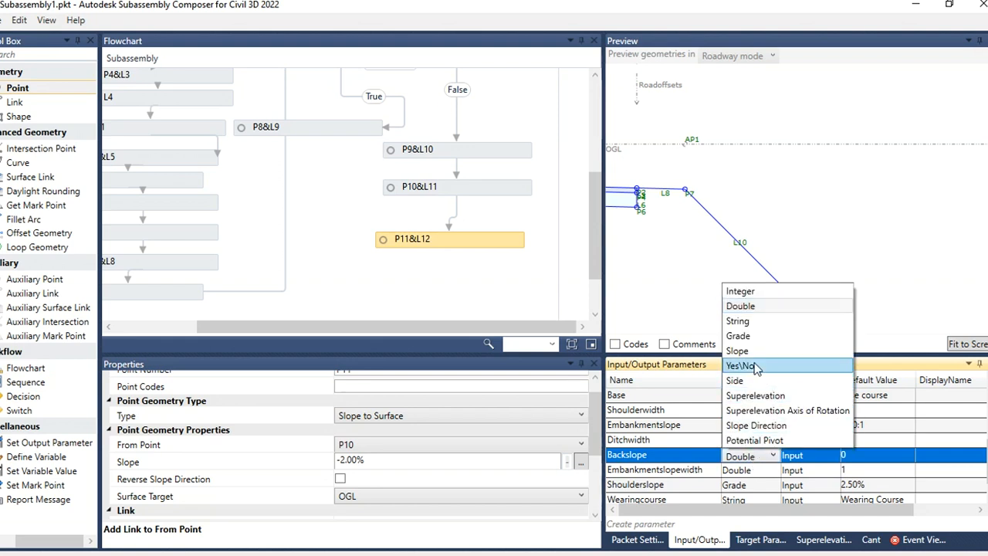
pyautogui.click(754, 358)
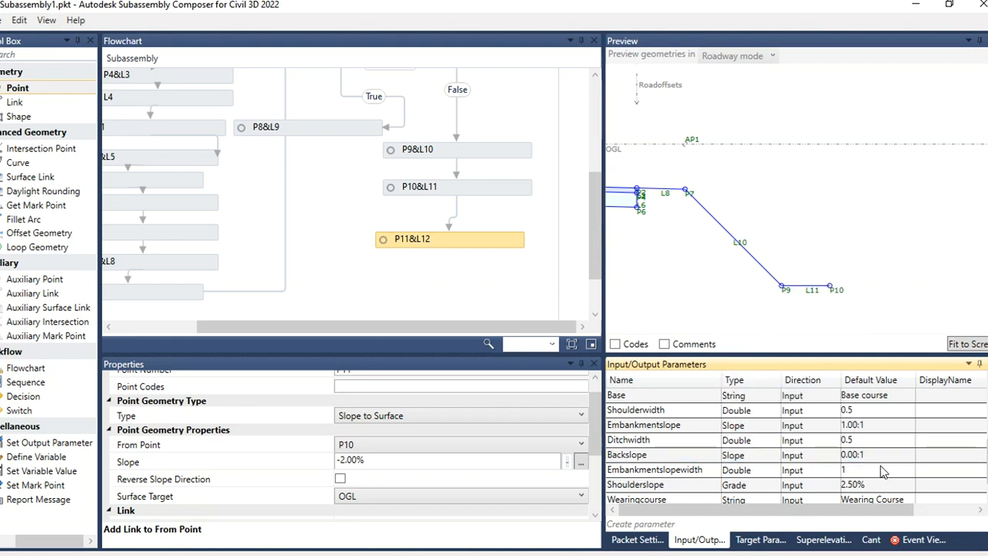
pyautogui.click(857, 456)
pyautogui.doubleClick(859, 457)
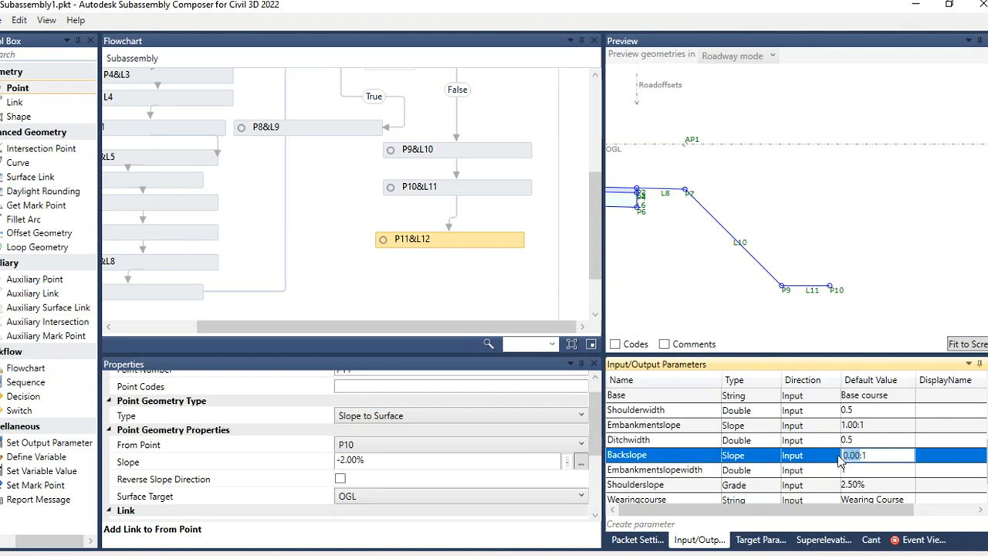
pyautogui.write('1:1')
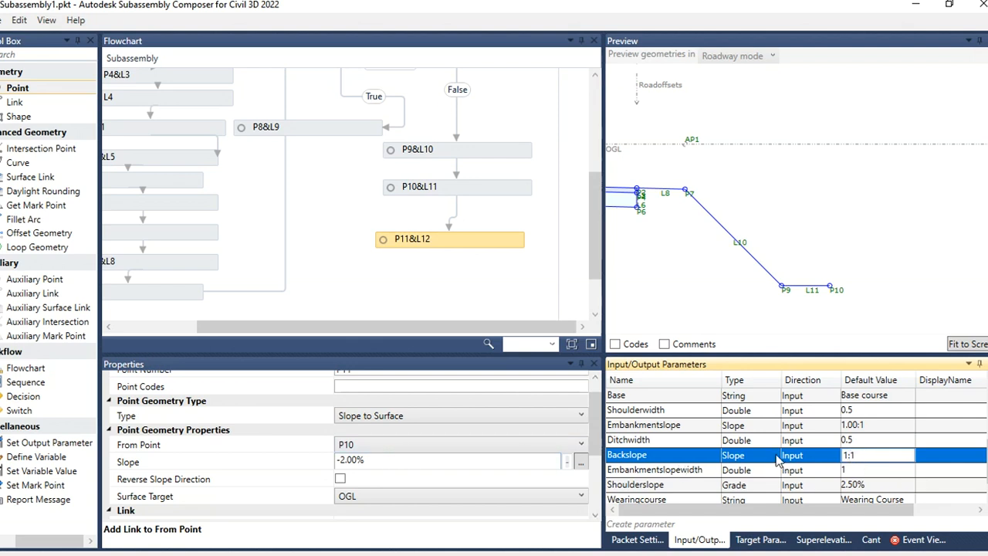
# Step: Set P11's slope to Backslope using the parameter name
pyautogui.doubleClick(661, 456)
pyautogui.hotkey('ctrl', 'c')
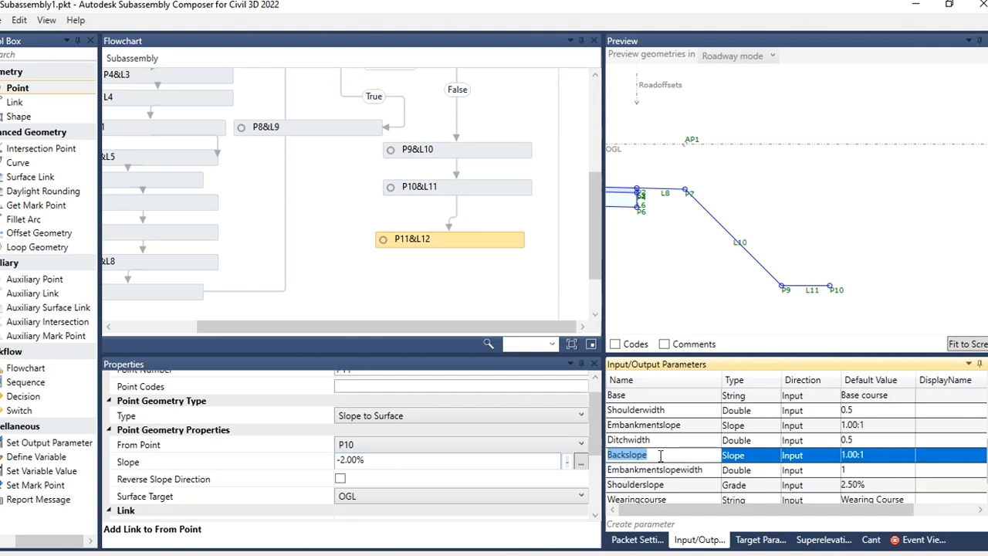
pyautogui.click(399, 463)
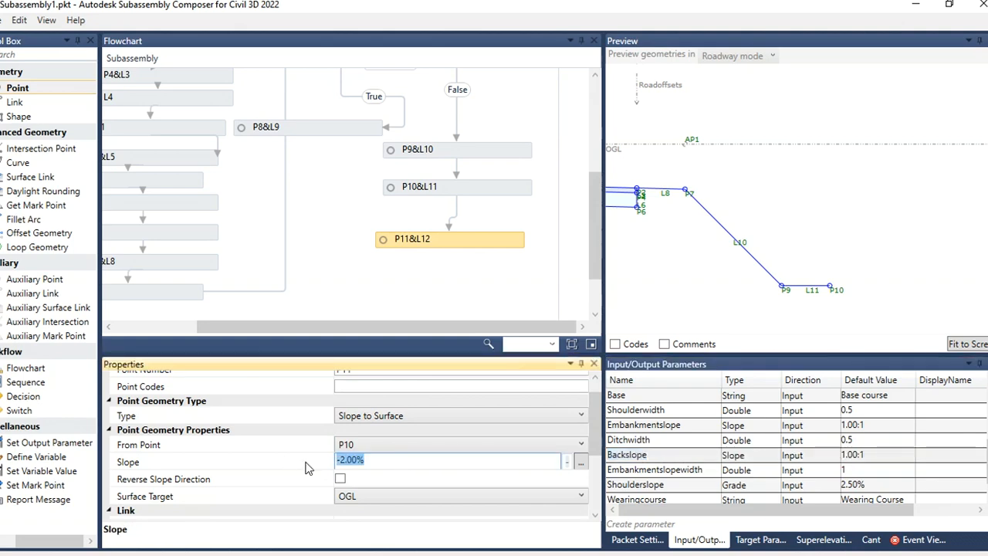
pyautogui.hotkey('ctrl', 'v')
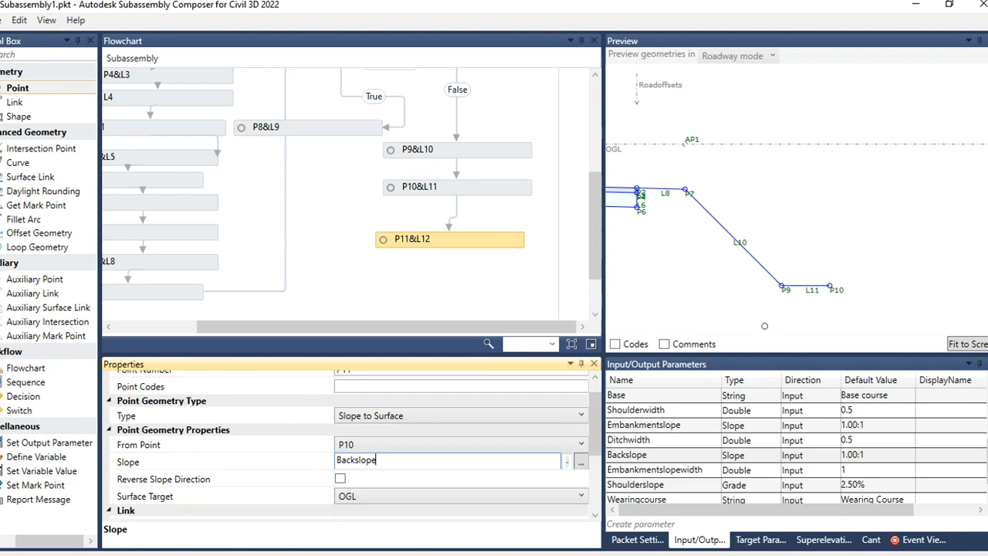
pyautogui.click(764, 326)
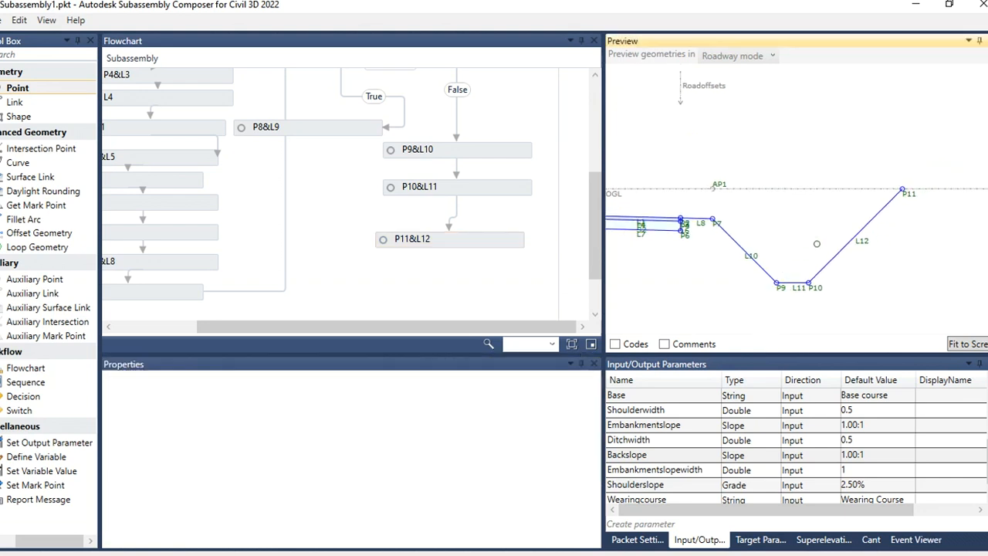
# Step: Move the OGL target and offsets in the preview to test how the ditch and slopes respond to ground position
pyautogui.scroll(-3, 817, 244)
pyautogui.scroll(2, 743, 179)
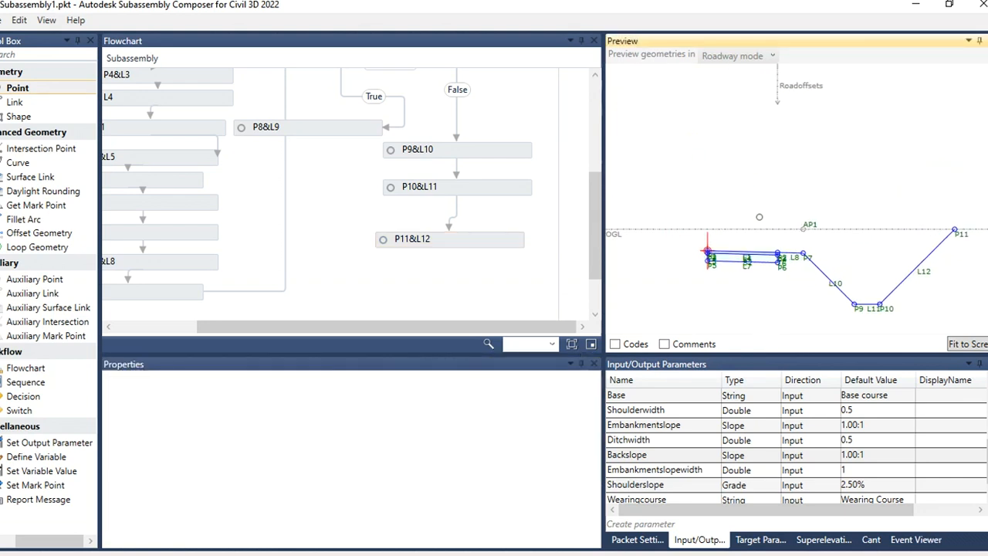
pyautogui.scroll(-2, 718, 220)
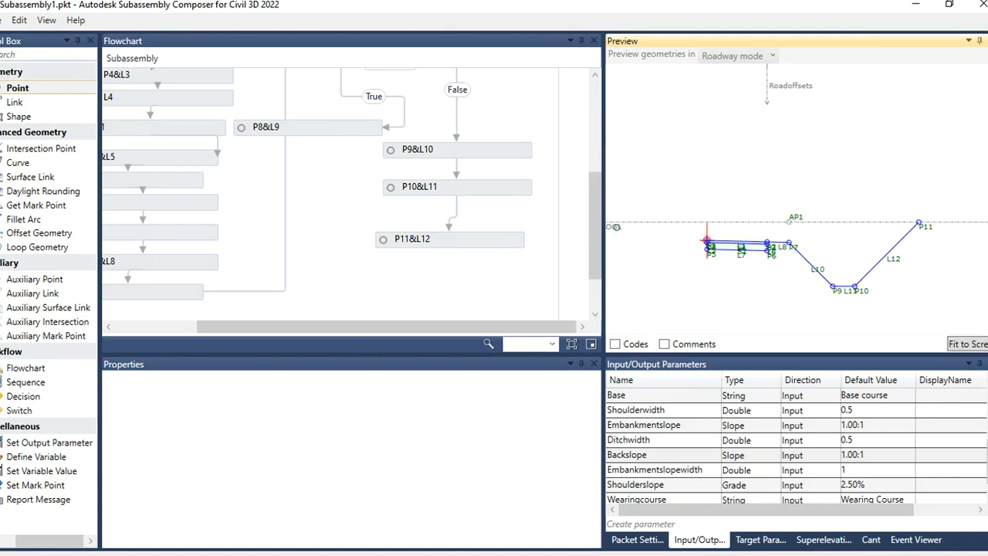
pyautogui.moveTo(617, 227); pyautogui.dragTo(657, 317)
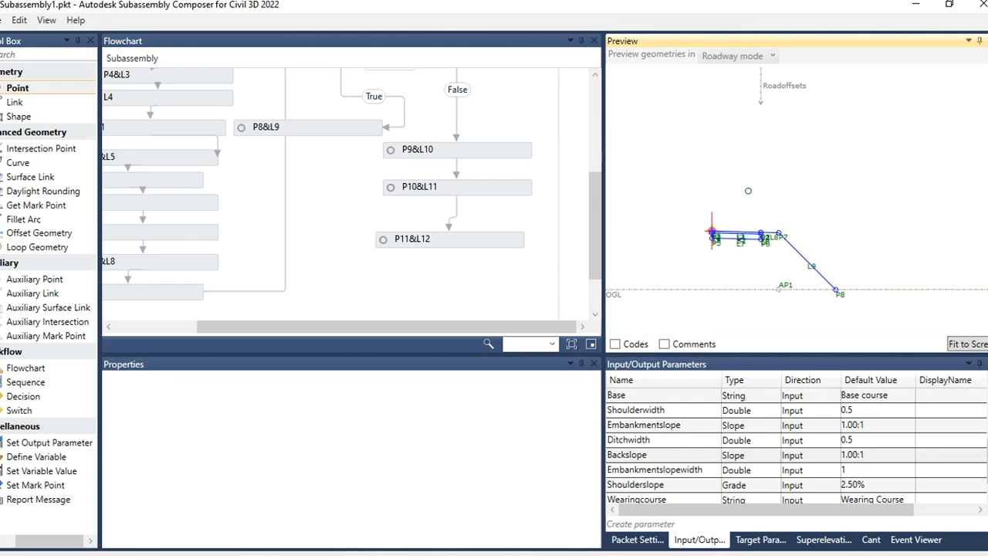
pyautogui.moveTo(790, 88)
pyautogui.mouseDown()
pyautogui.moveTo(840, 87)
pyautogui.moveTo(798, 86)
pyautogui.moveTo(818, 87)
pyautogui.mouseUp()
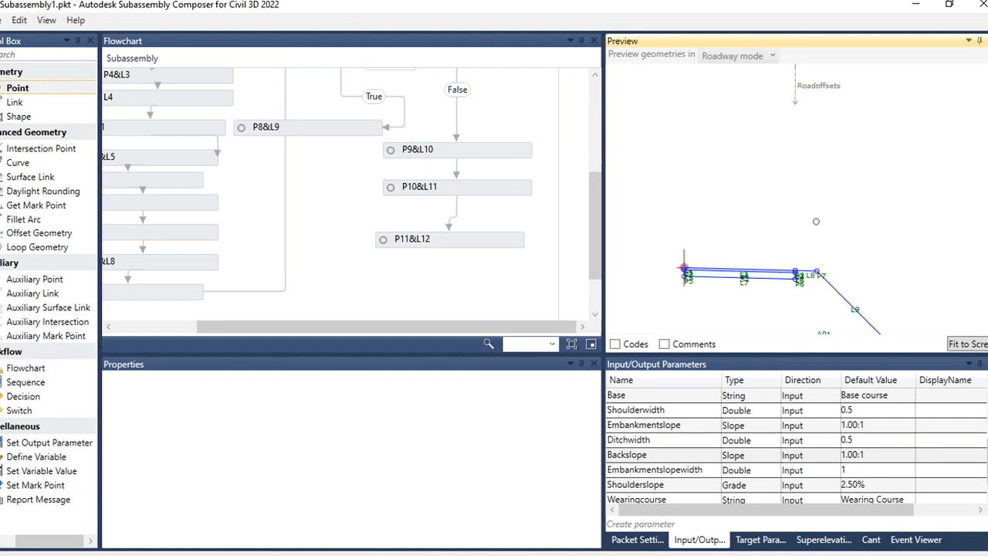
pyautogui.scroll(-4, 733, 239)
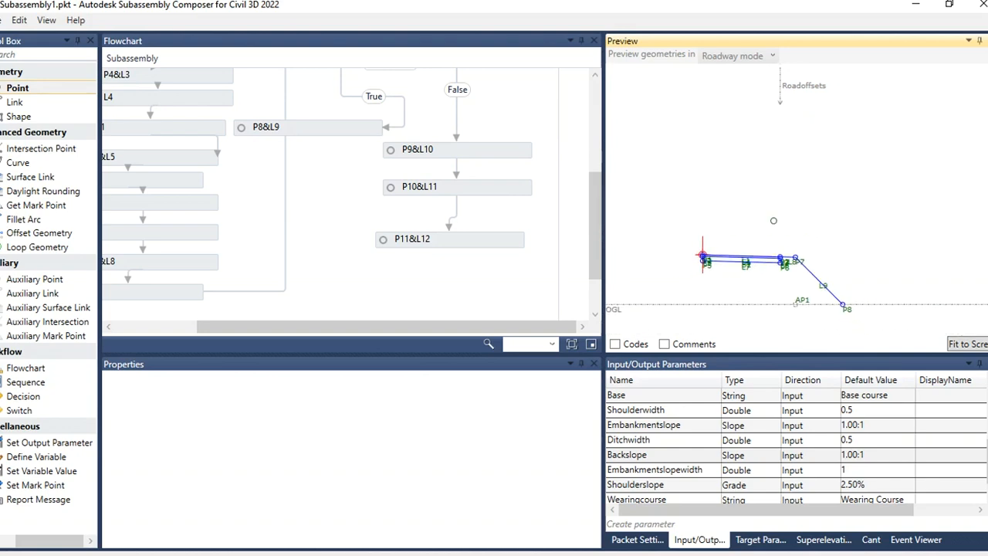
pyautogui.scroll(1, 778, 323)
pyautogui.scroll(4, 737, 305)
pyautogui.scroll(-3, 785, 215)
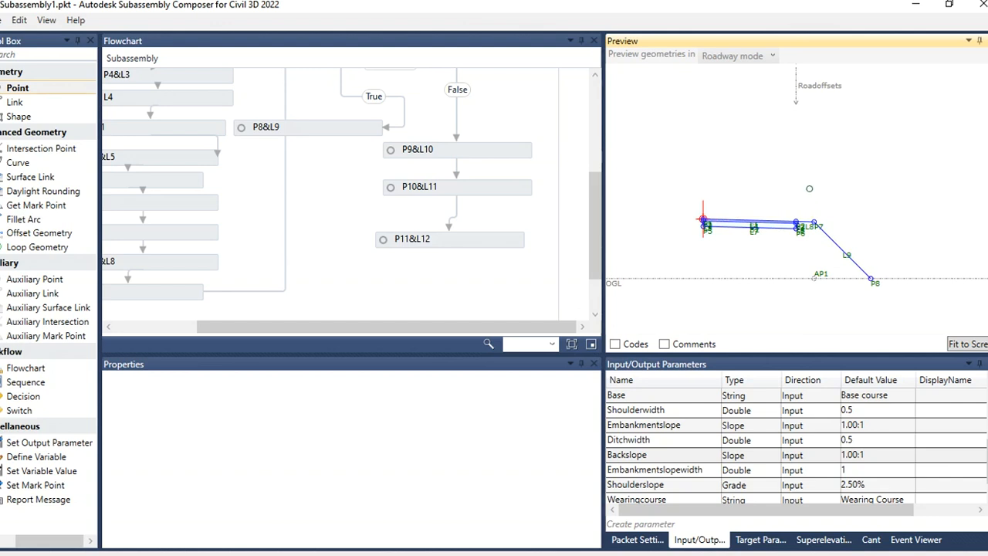
pyautogui.scroll(2, 733, 239)
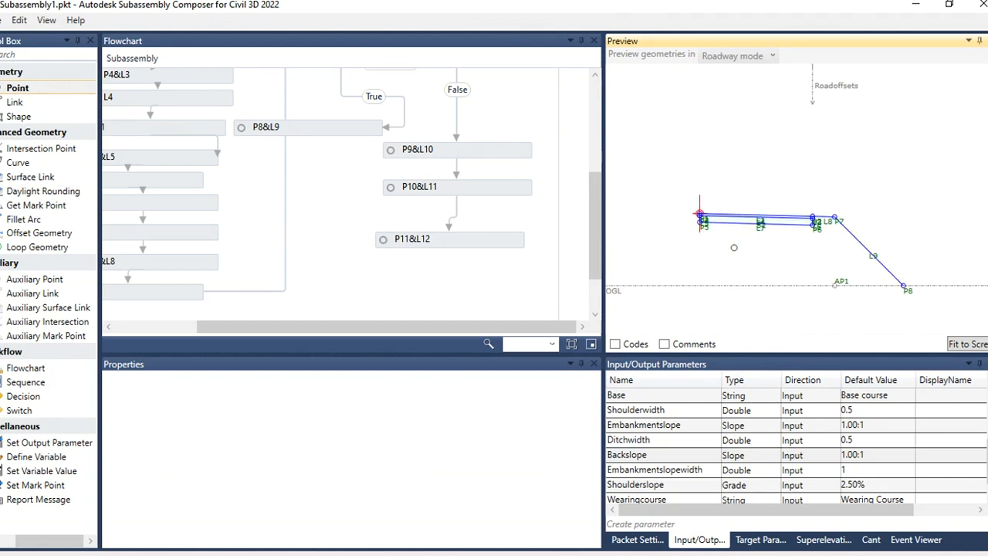
pyautogui.scroll(-5, 852, 209)
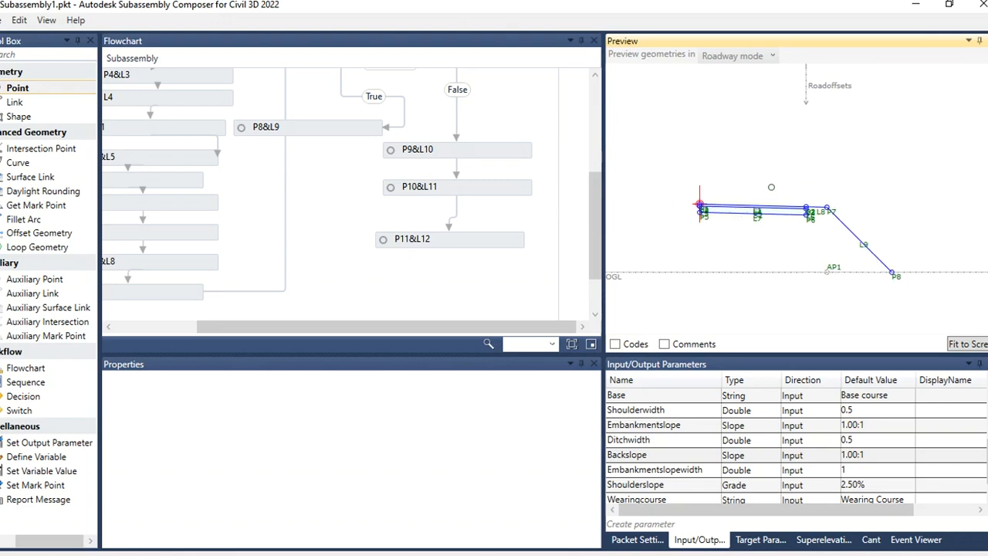